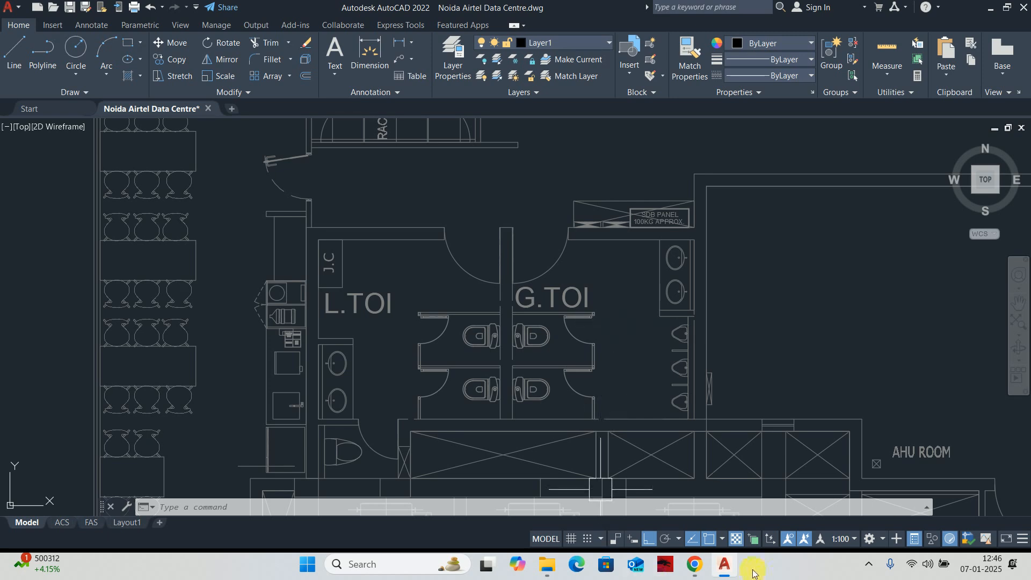
Switch to the Google Meet call, admit the waiting participant, and return to the AutoCAD drawing.
{"action": "mouse_move", "coordinate": [694, 563]}
{"action": "left_click", "coordinate": [678, 518]}
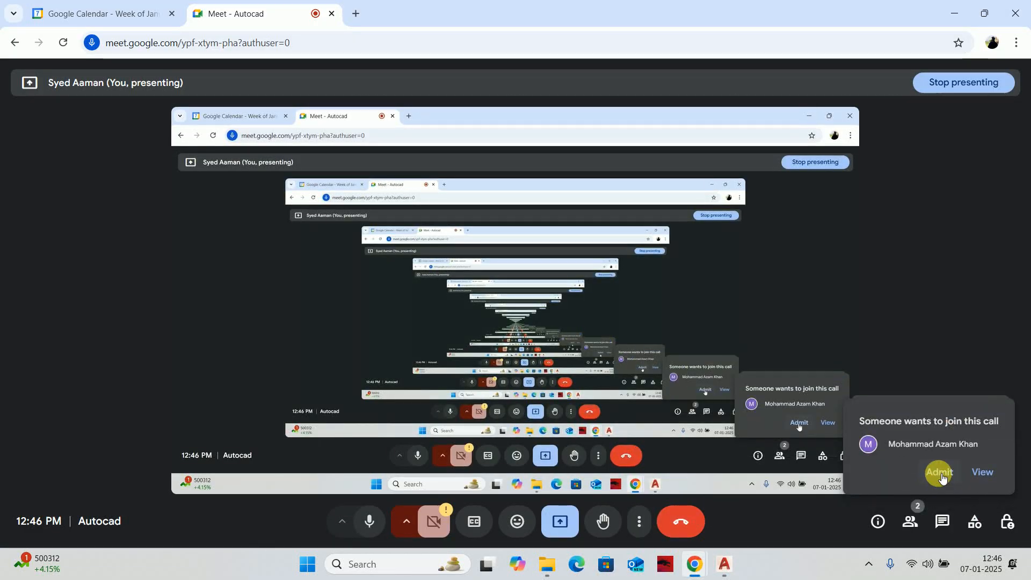
{"action": "left_click", "coordinate": [935, 473]}
{"action": "left_click", "coordinate": [961, 16]}
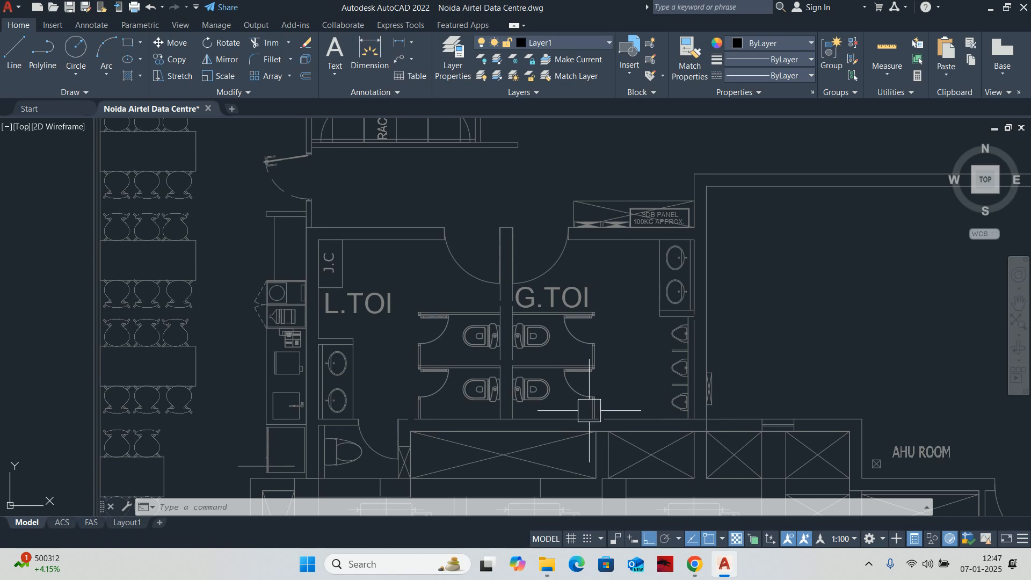
Join the two collinear segments of the G.TOI inner side-wall line between the washbasin counter and the urinals.
{"action": "scroll", "coordinate": [671, 267], "scroll_direction": "up", "scroll_amount": 2}
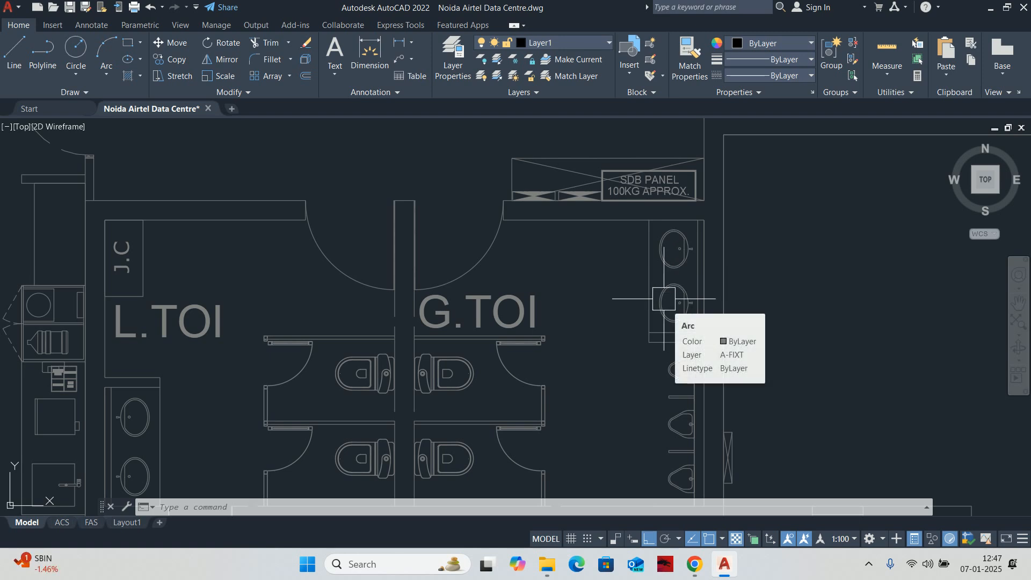
{"action": "middle_click_drag", "start_coordinate": [664, 299], "coordinate": [682, 238]}
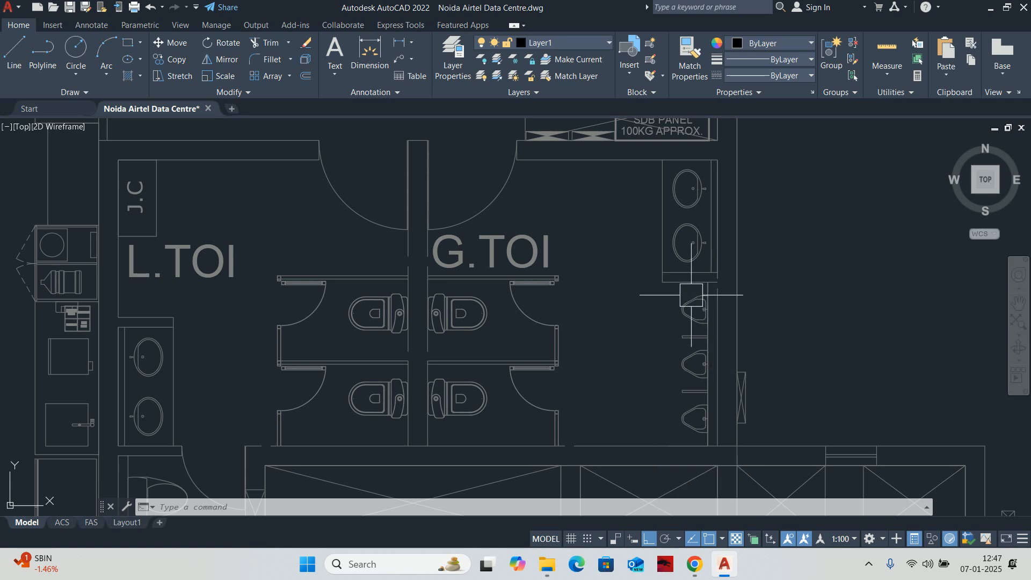
{"action": "type", "text": "j"}
{"action": "key", "text": "Return"}
{"action": "scroll", "coordinate": [660, 300], "scroll_direction": "up", "scroll_amount": 5}
{"action": "left_click", "coordinate": [720, 287]}
{"action": "left_click", "coordinate": [725, 195]}
{"action": "key", "text": "Return"}
{"action": "scroll", "coordinate": [655, 272], "scroll_direction": "down", "scroll_amount": 5}
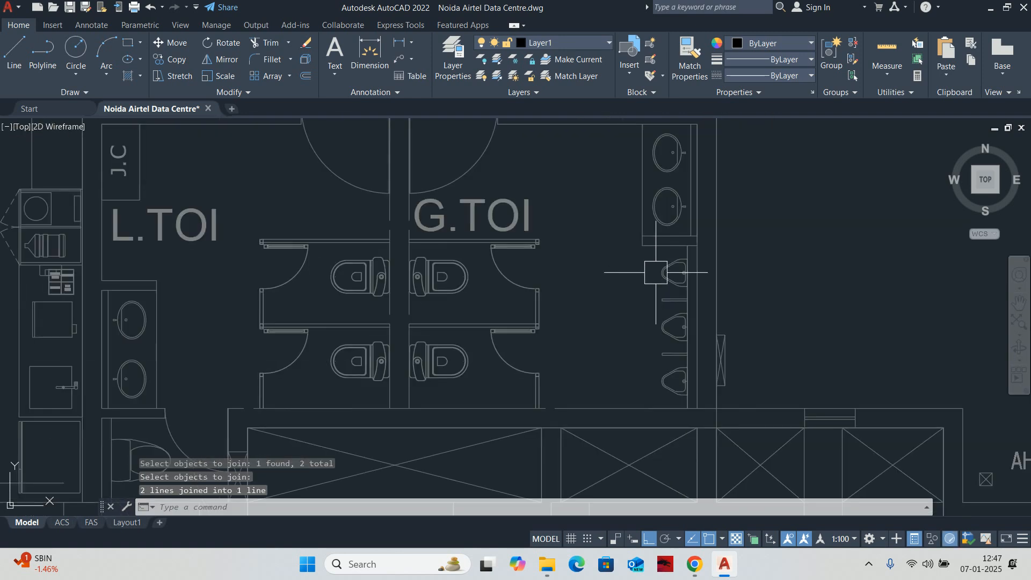
Join the two collinear wall line segments along the lower side of G.TOI, across the gap beside the toilet cubicle.
{"action": "key", "text": "Escape"}
{"action": "scroll", "coordinate": [675, 312], "scroll_direction": "down", "scroll_amount": 1}
{"action": "middle_click_drag", "start_coordinate": [675, 312], "coordinate": [709, 278]}
{"action": "scroll", "coordinate": [648, 325], "scroll_direction": "up", "scroll_amount": 2}
{"action": "key", "text": "Return"}
{"action": "left_click", "coordinate": [641, 342]}
{"action": "left_click", "coordinate": [594, 367]}
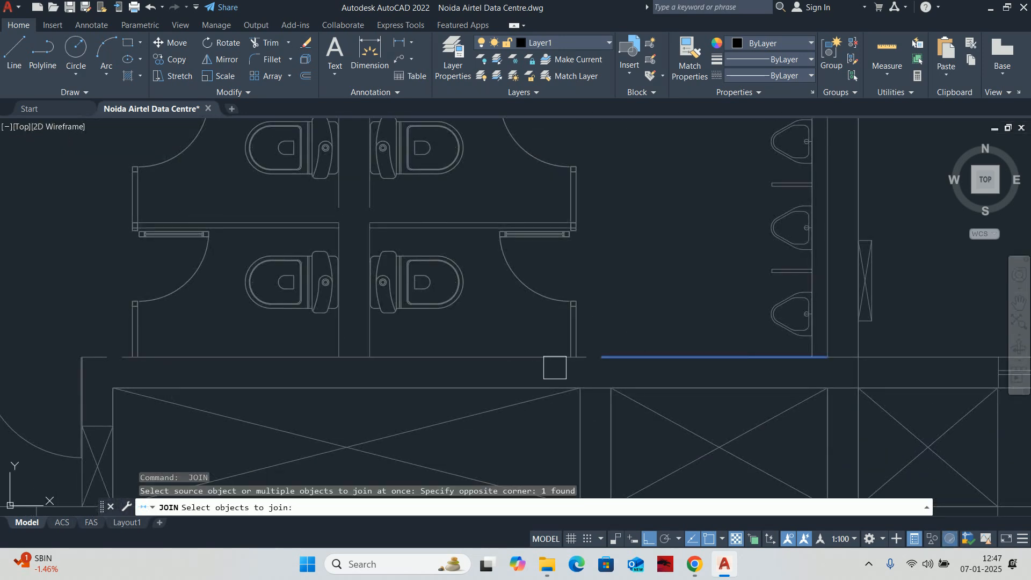
{"action": "left_click", "coordinate": [553, 364]}
{"action": "key", "text": "Return"}
{"action": "key", "text": "Escape"}
{"action": "scroll", "coordinate": [585, 344], "scroll_direction": "down", "scroll_amount": 5}
{"action": "key", "text": "Escape"}
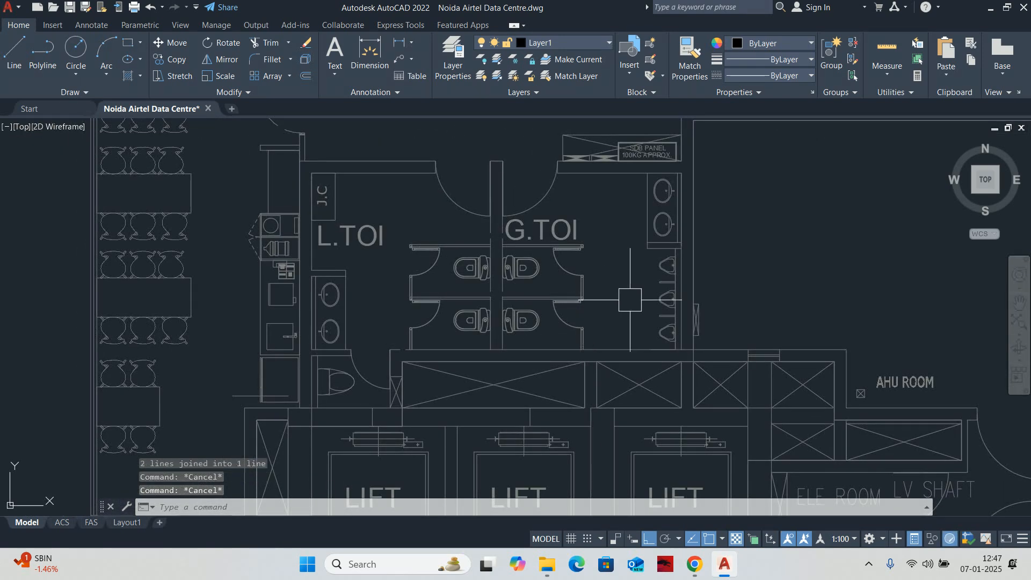
{"action": "key", "text": "Escape"}
Create a new layer named MEP-PB-WWP.
{"action": "middle_click_drag", "start_coordinate": [629, 299], "coordinate": [642, 307]}
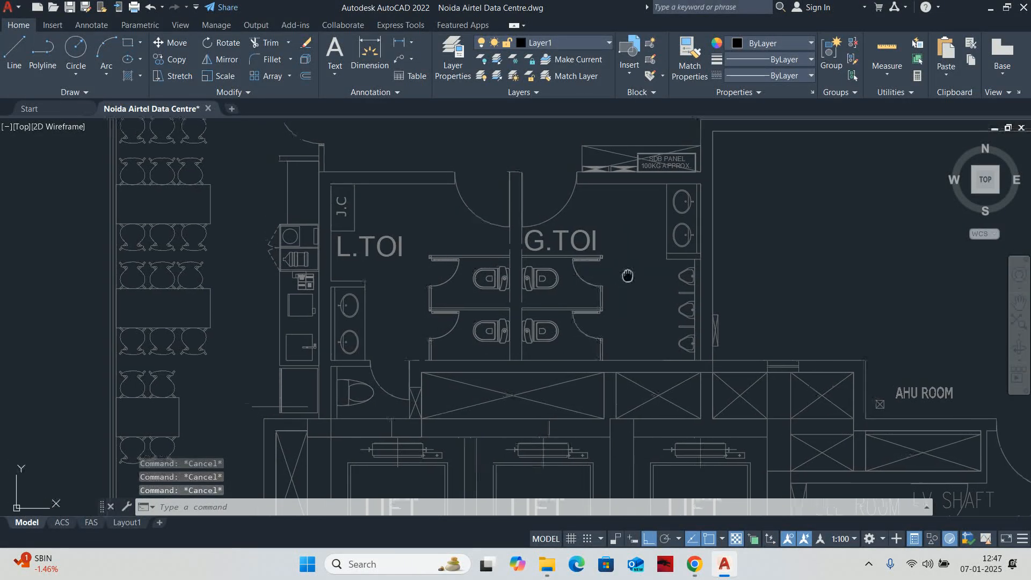
{"action": "scroll", "coordinate": [637, 252], "scroll_direction": "up", "scroll_amount": 2}
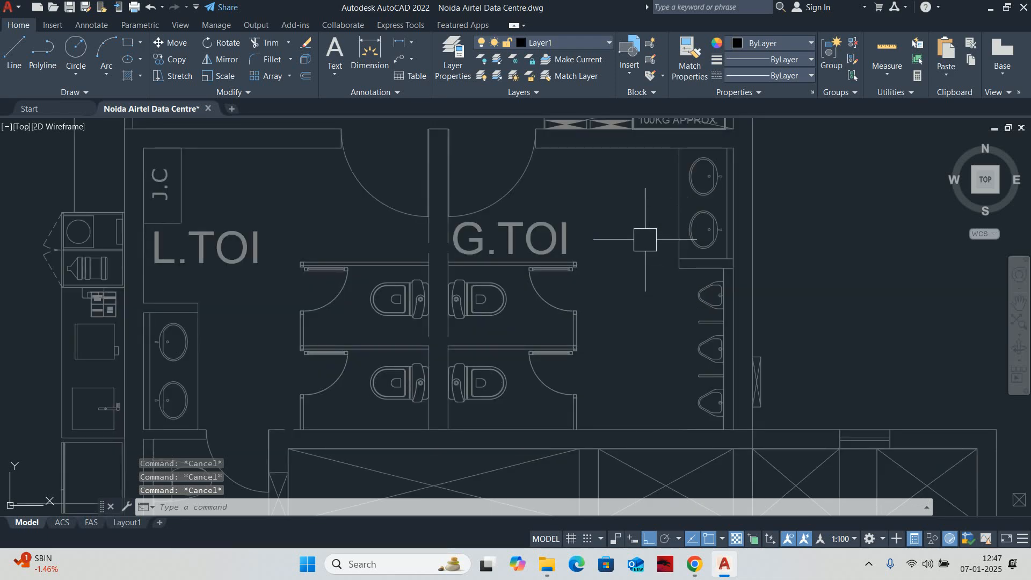
{"action": "scroll", "coordinate": [645, 240], "scroll_direction": "down", "scroll_amount": 4}
{"action": "type", "text": "LA"}
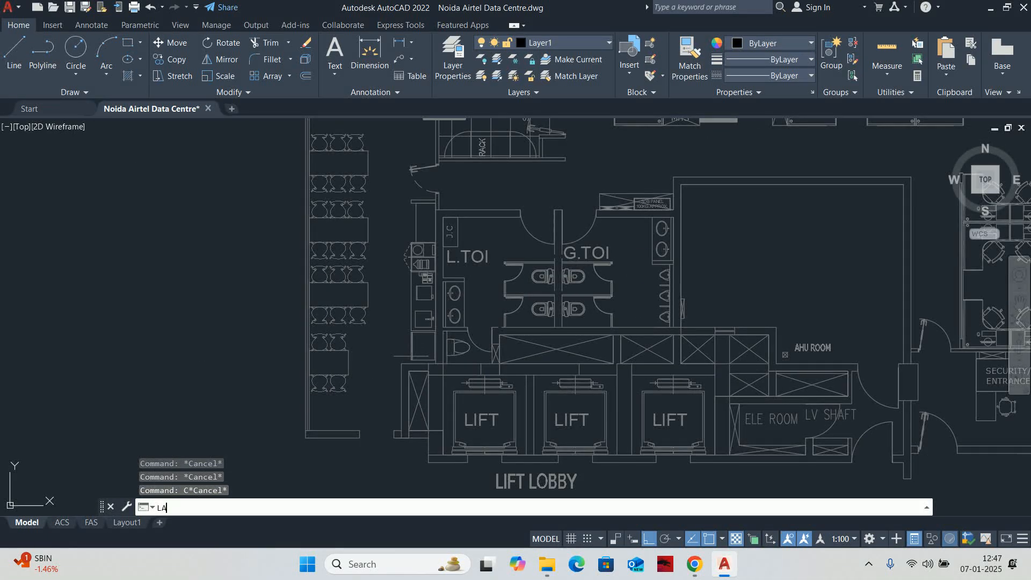
{"action": "key", "text": "Return"}
{"action": "left_click", "coordinate": [239, 178]}
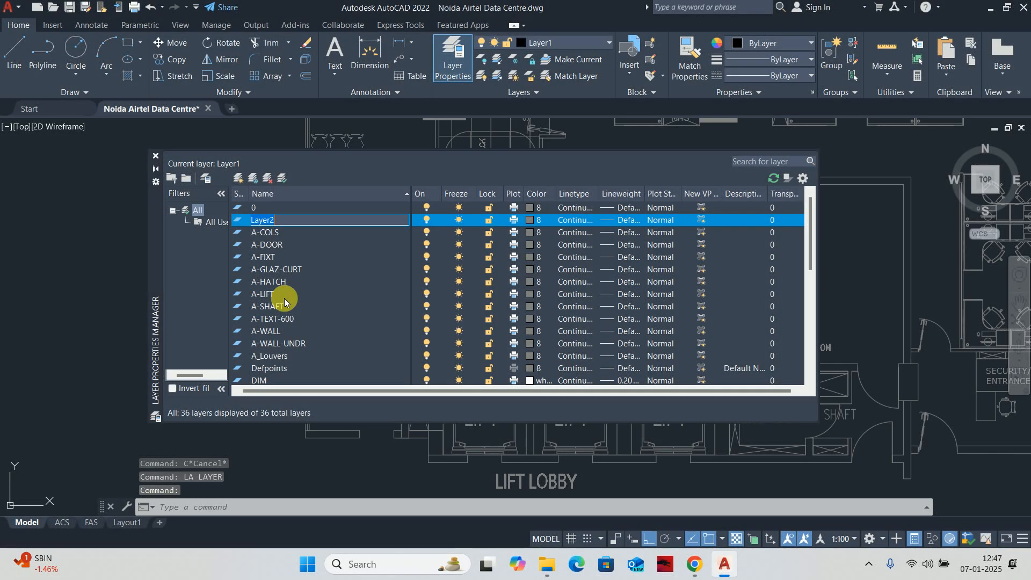
{"action": "type", "text": "MEP"}
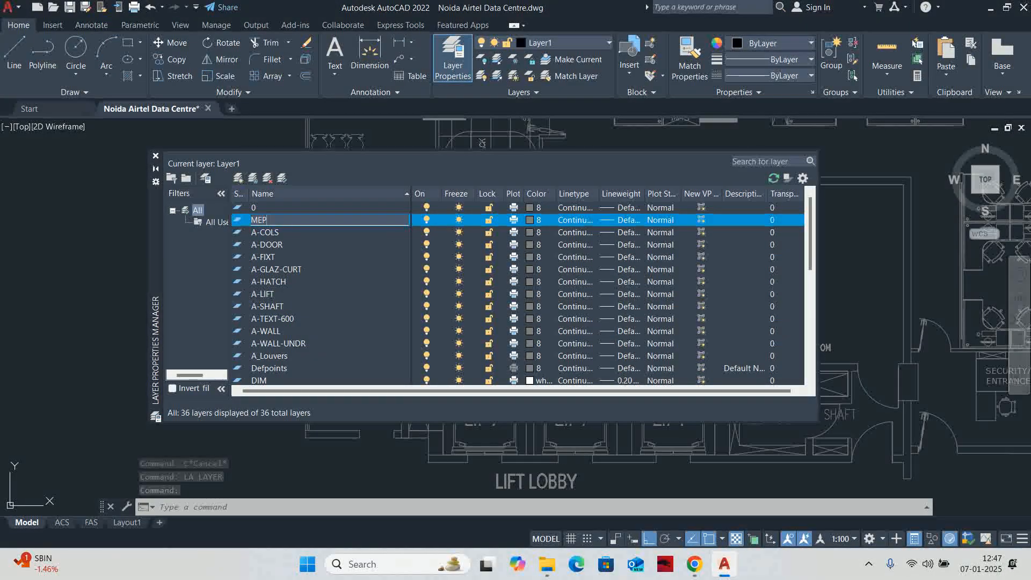
{"action": "type", "text": "-"}
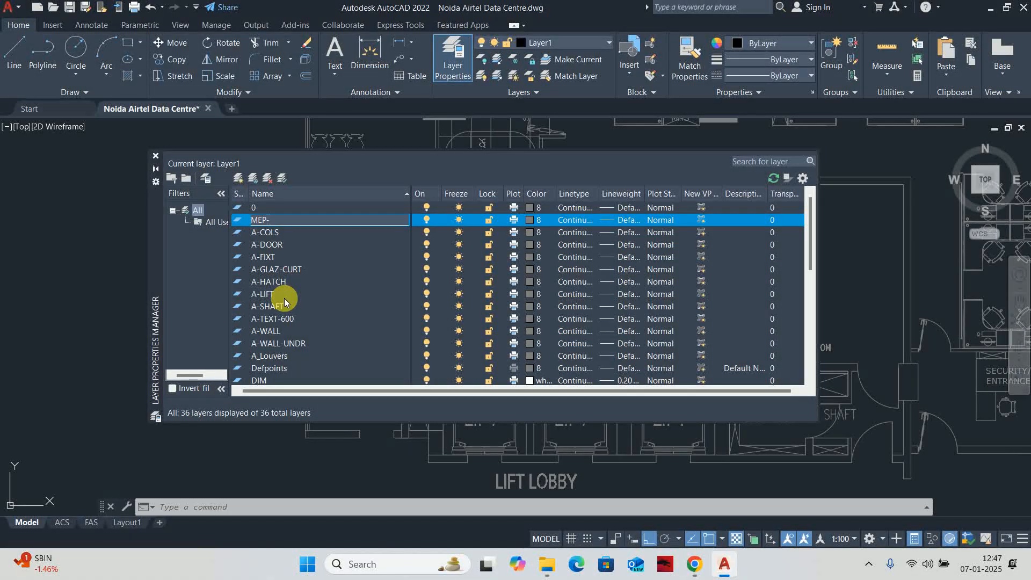
{"action": "type", "text": "PB"}
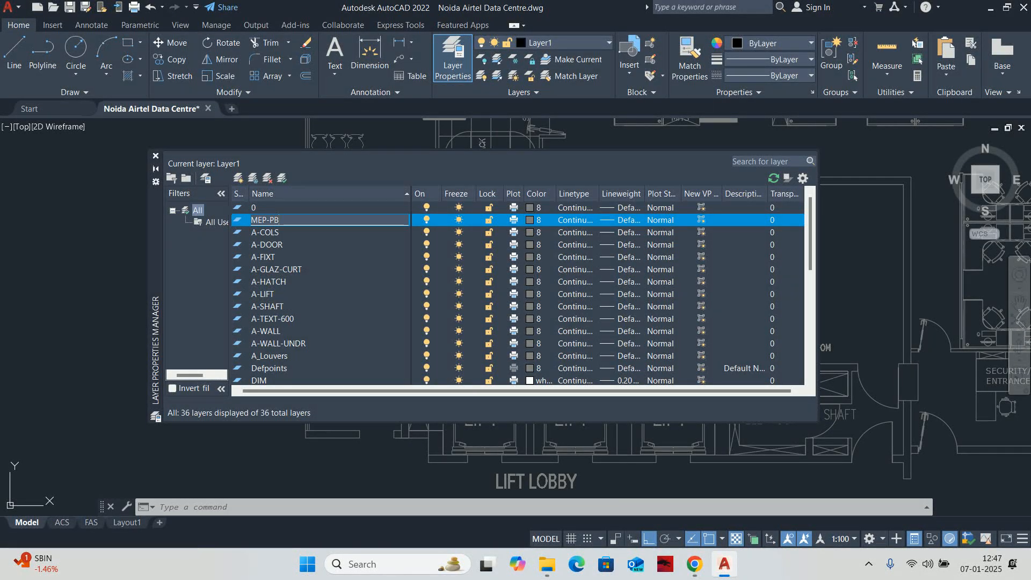
{"action": "type", "text": "-"}
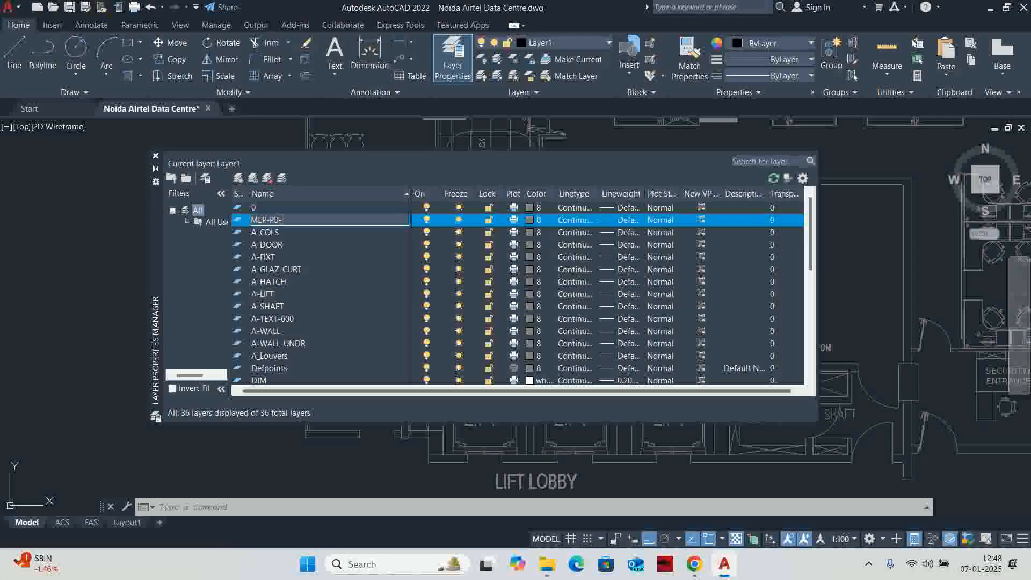
{"action": "type", "text": "WWP"}
Set the MEP-PB-WWP layer's colour to green and make it the current layer.
{"action": "left_click", "coordinate": [525, 221]}
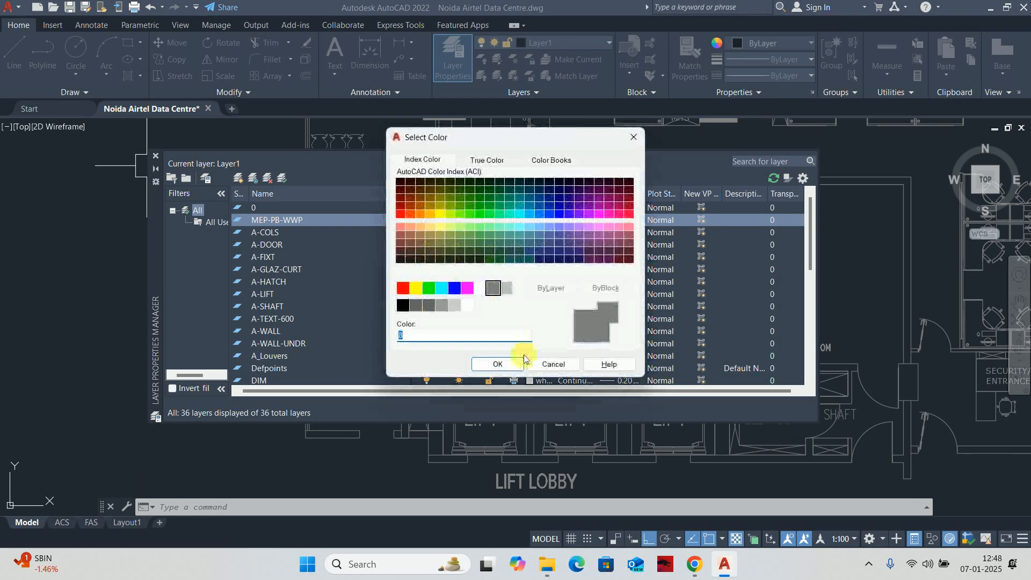
{"action": "left_click", "coordinate": [428, 289]}
{"action": "left_click", "coordinate": [493, 363]}
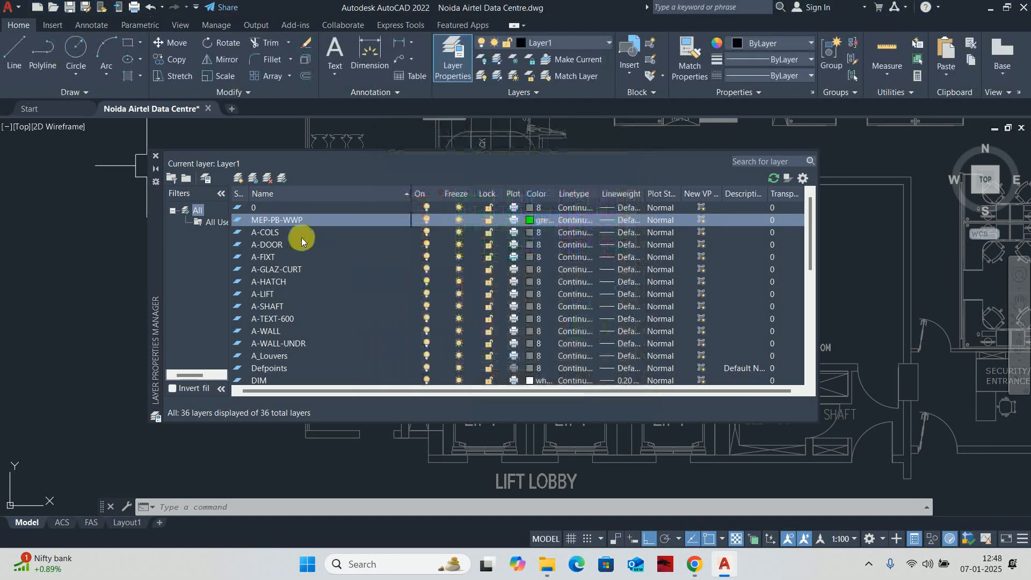
{"action": "double_click", "coordinate": [276, 220]}
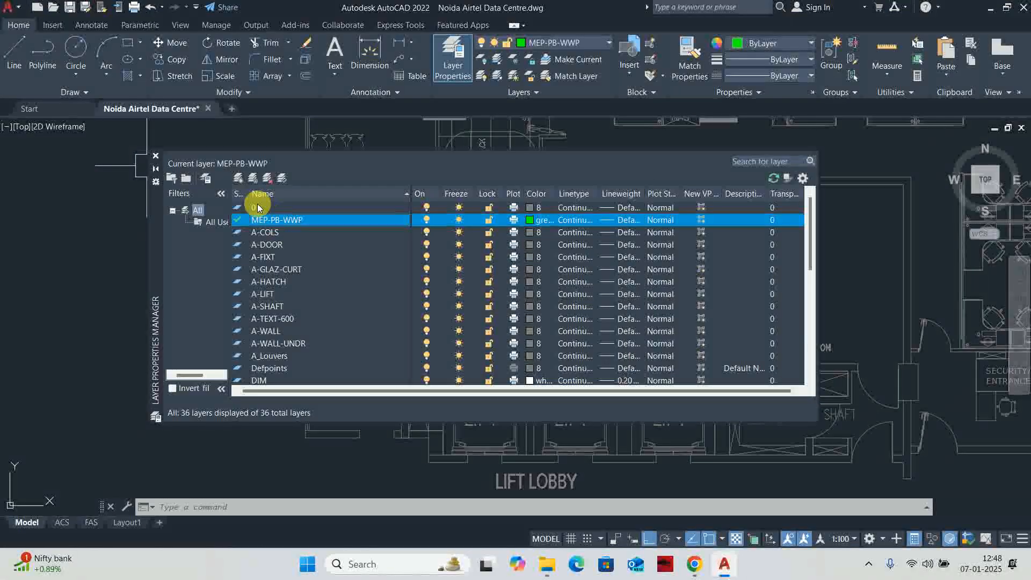
{"action": "left_click", "coordinate": [155, 156]}
Draw a circle of diameter 100 in the open floor of G.TOI beside the washbasins.
{"action": "scroll", "coordinate": [498, 226], "scroll_direction": "up", "scroll_amount": 5}
{"action": "middle_click_drag", "start_coordinate": [871, 234], "coordinate": [582, 269]}
{"action": "type", "text": "c"}
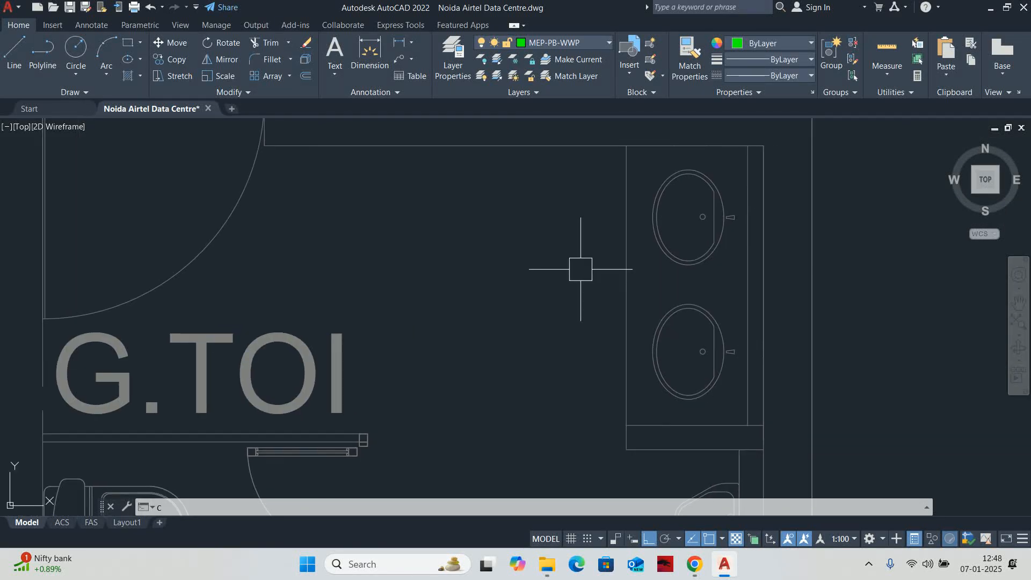
{"action": "key", "text": "Return"}
{"action": "left_click", "coordinate": [547, 290]}
{"action": "type", "text": "D"}
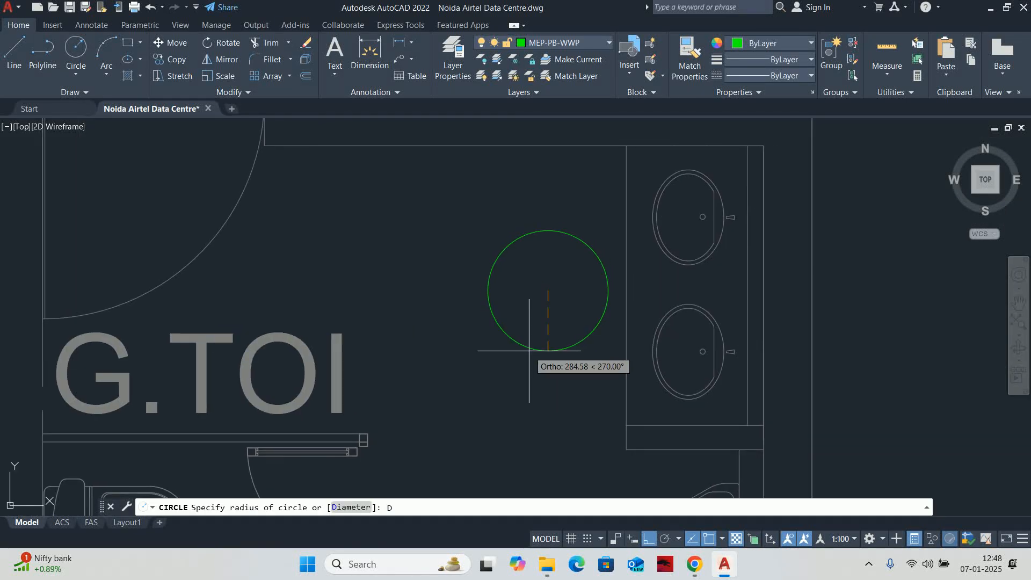
{"action": "type", "text": "D"}
{"action": "key", "text": "BackSpace"}
{"action": "key", "text": "Return"}
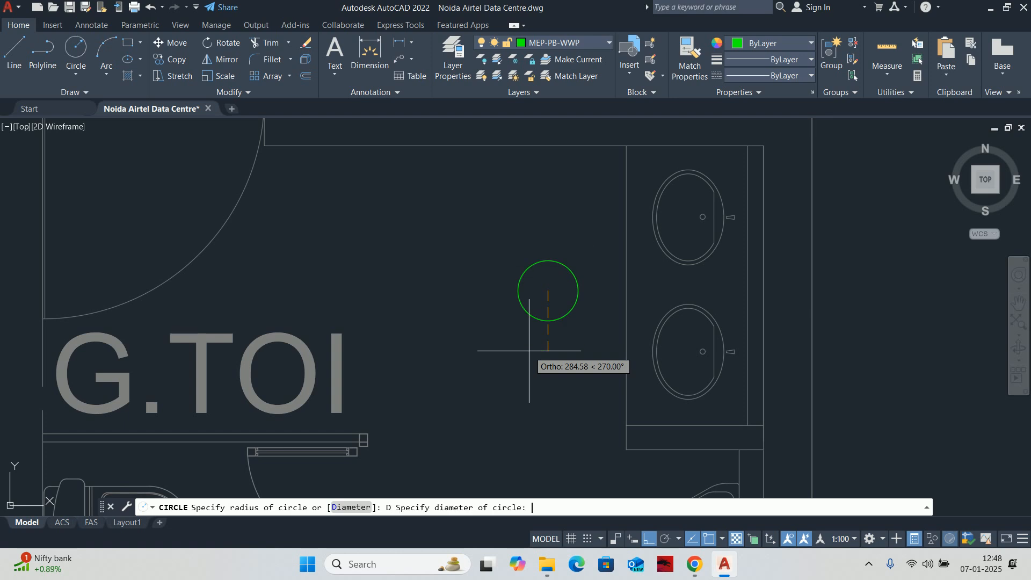
{"action": "type", "text": "100"}
{"action": "key", "text": "Return"}
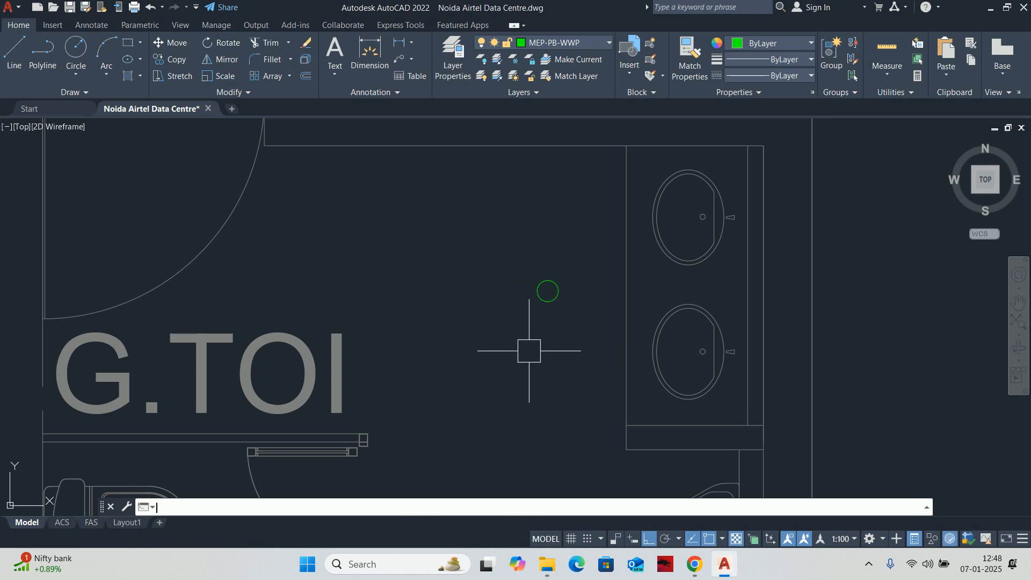
Try offsetting the 100-diameter circle outward by 15, and delete the outer copy.
{"action": "type", "text": "o"}
{"action": "key", "text": "Return"}
{"action": "type", "text": "25"}
{"action": "key", "text": "Return"}
{"action": "scroll", "coordinate": [560, 281], "scroll_direction": "up", "scroll_amount": 2}
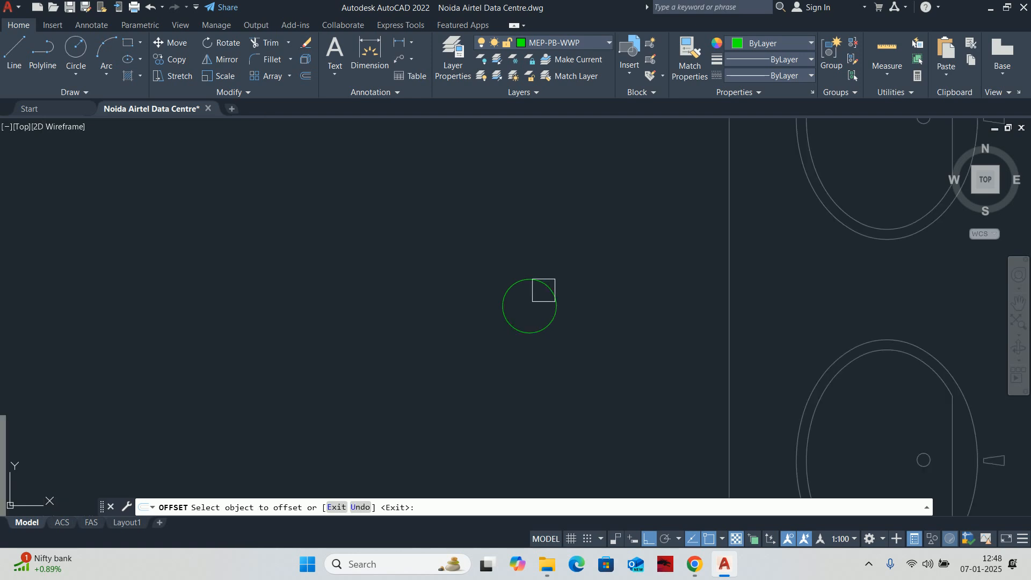
{"action": "left_click", "coordinate": [544, 289]}
{"action": "left_click", "coordinate": [530, 230]}
{"action": "key", "text": "Return"}
{"action": "scroll", "coordinate": [531, 311], "scroll_direction": "up", "scroll_amount": 2}
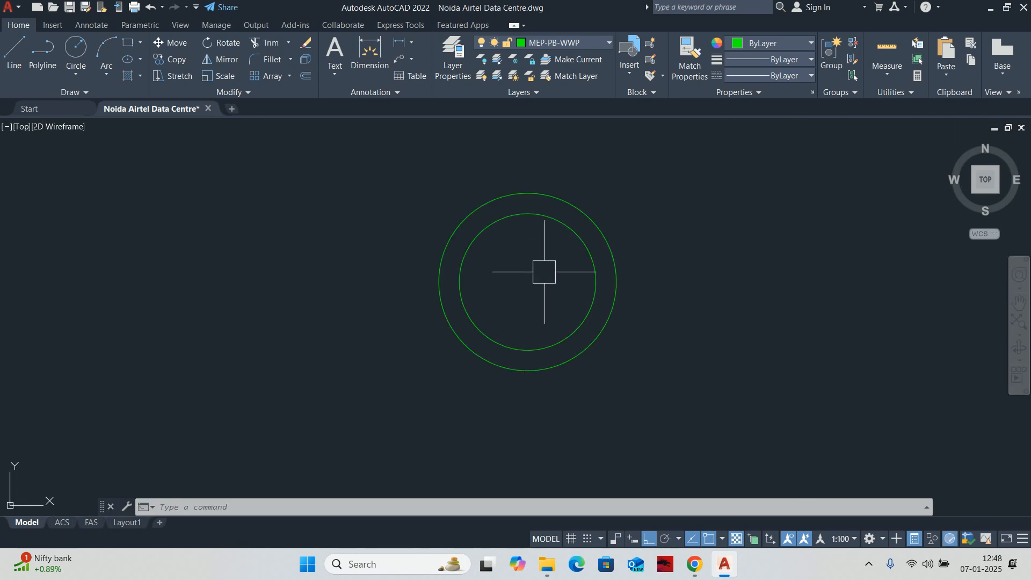
{"action": "left_click", "coordinate": [595, 236]}
{"action": "key", "text": "Delete"}
Offset the 100-diameter circle outward by slightly less than 15 to form a concentric outer ring.
{"action": "type", "text": "o"}
{"action": "key", "text": "Return"}
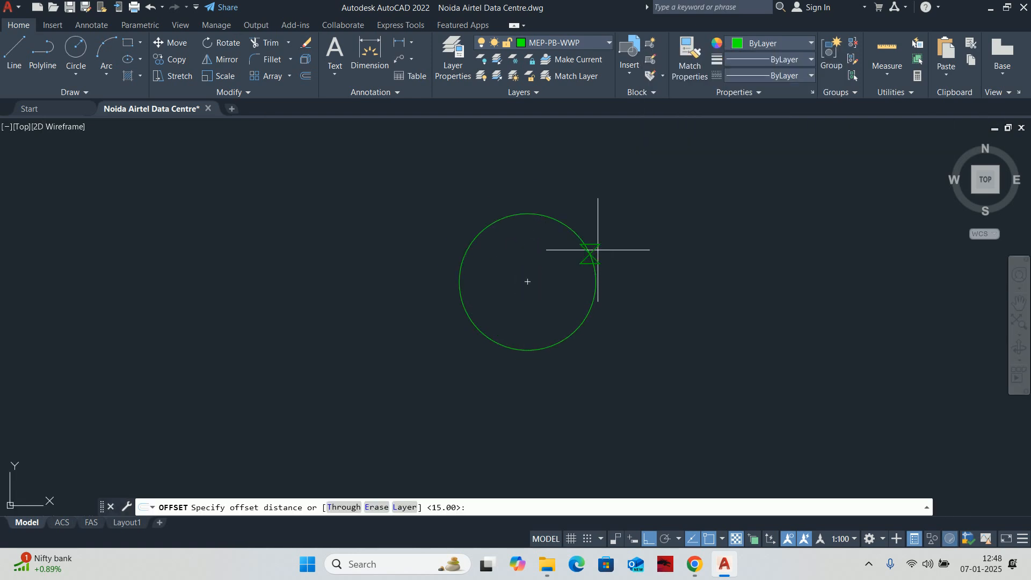
{"action": "type", "text": "25"}
{"action": "key", "text": "Return"}
{"action": "left_click", "coordinate": [576, 240]}
{"action": "left_click", "coordinate": [670, 215]}
{"action": "key", "text": "Return"}
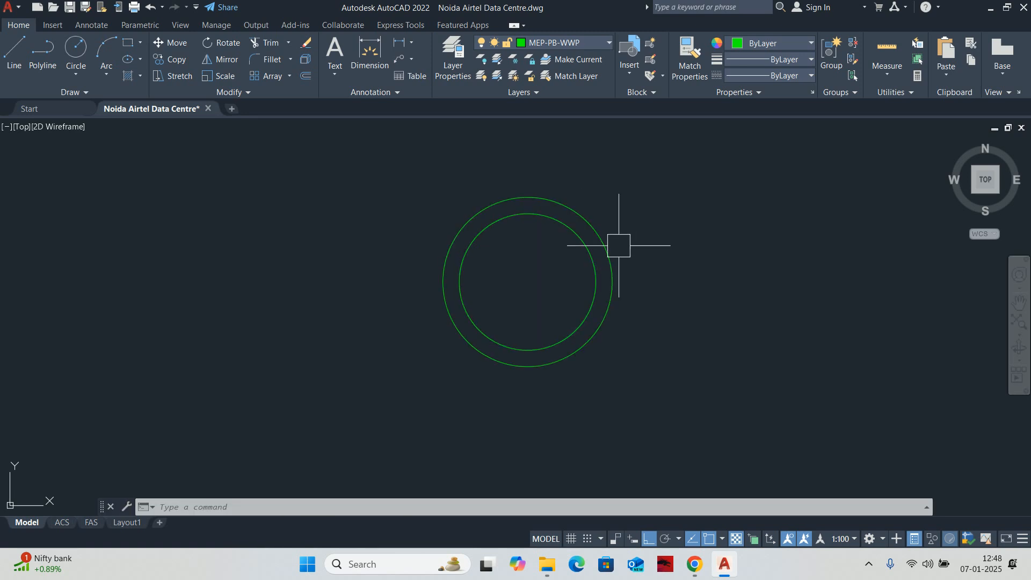
Hatch the inside of the inner circle with the HEX pattern.
{"action": "middle_click_drag", "start_coordinate": [545, 269], "coordinate": [598, 295]}
{"action": "type", "text": "h"}
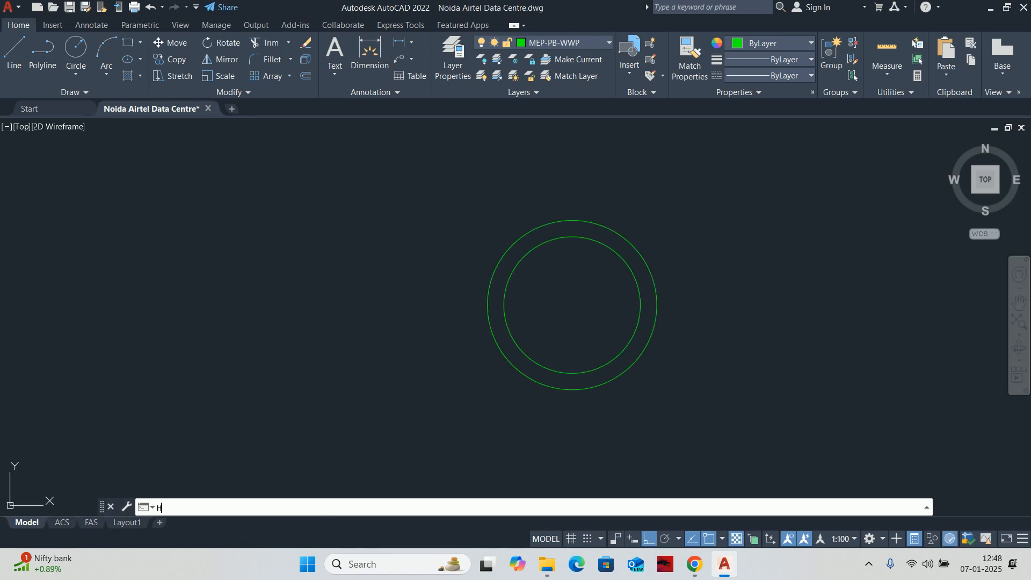
{"action": "key", "text": "Return"}
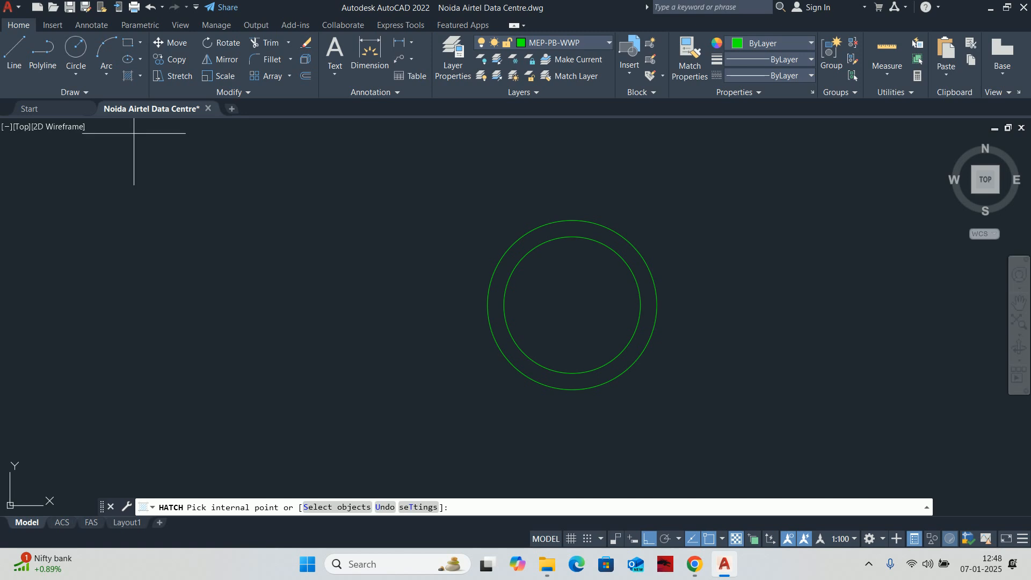
{"action": "scroll", "coordinate": [209, 56], "scroll_direction": "down", "scroll_amount": 6}
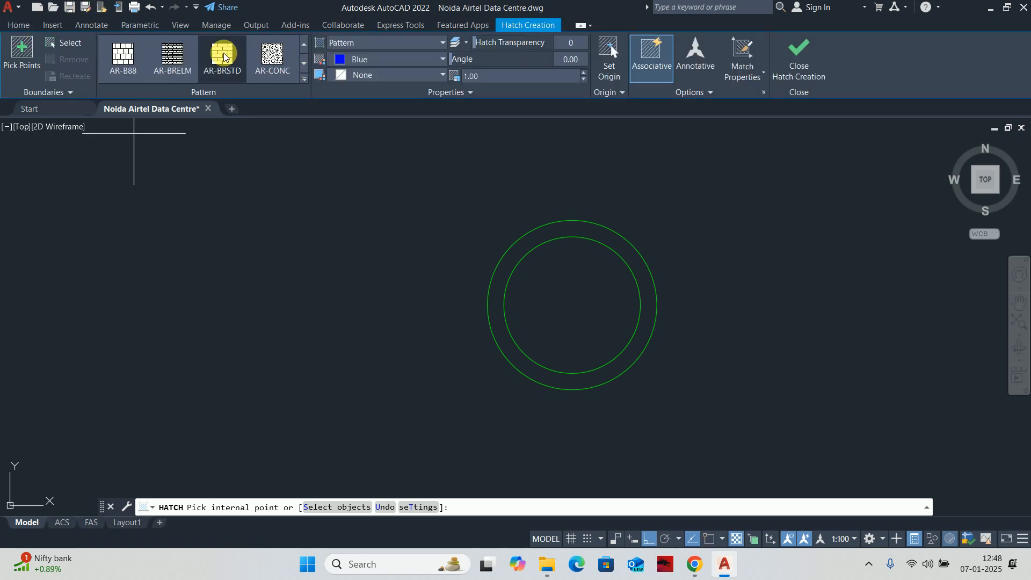
{"action": "scroll", "coordinate": [210, 56], "scroll_direction": "down", "scroll_amount": 4}
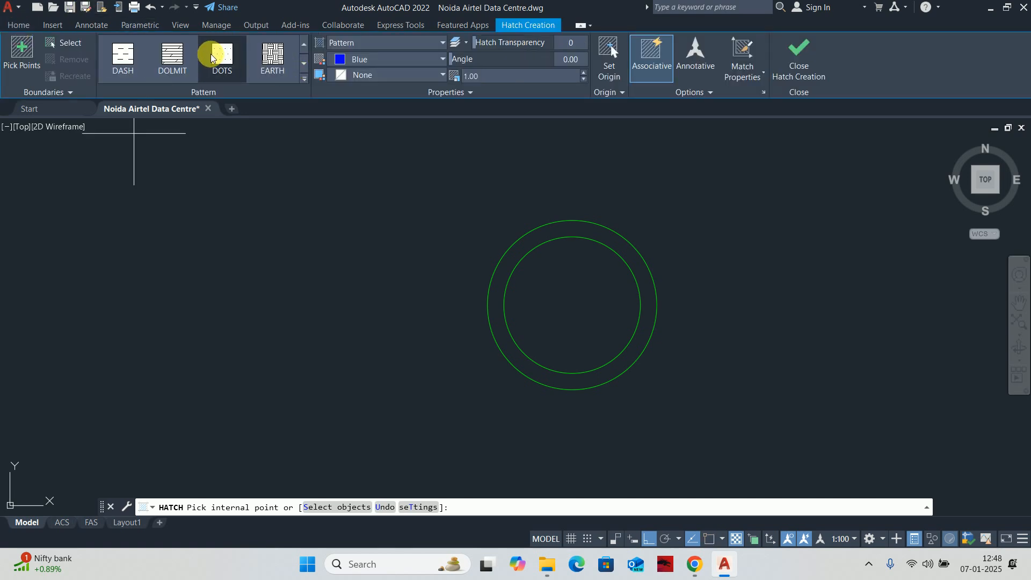
{"action": "scroll", "coordinate": [170, 63], "scroll_direction": "down", "scroll_amount": 2}
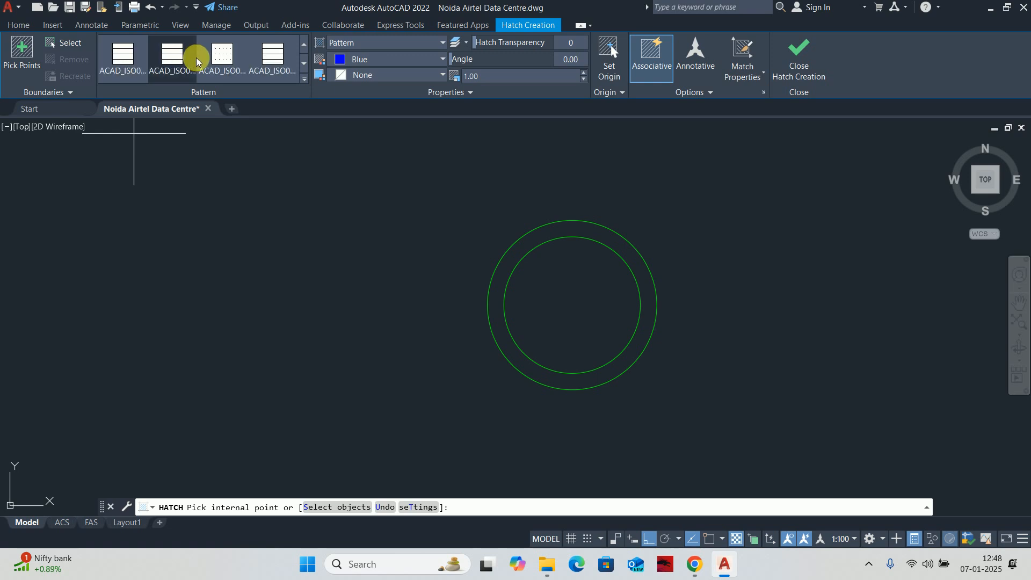
{"action": "scroll", "coordinate": [165, 58], "scroll_direction": "up", "scroll_amount": 1}
{"action": "left_click", "coordinate": [169, 55]}
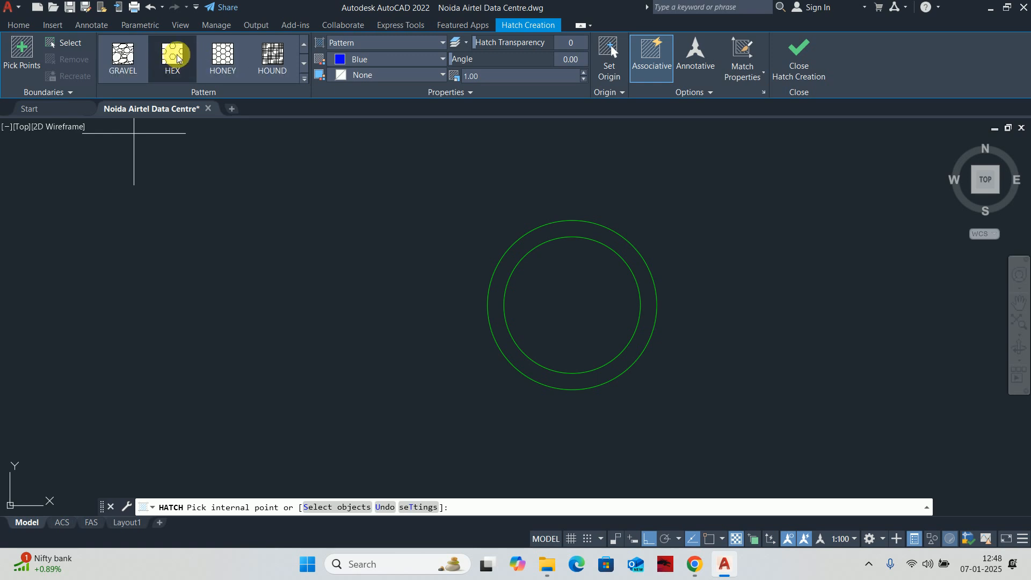
{"action": "left_click", "coordinate": [558, 314]}
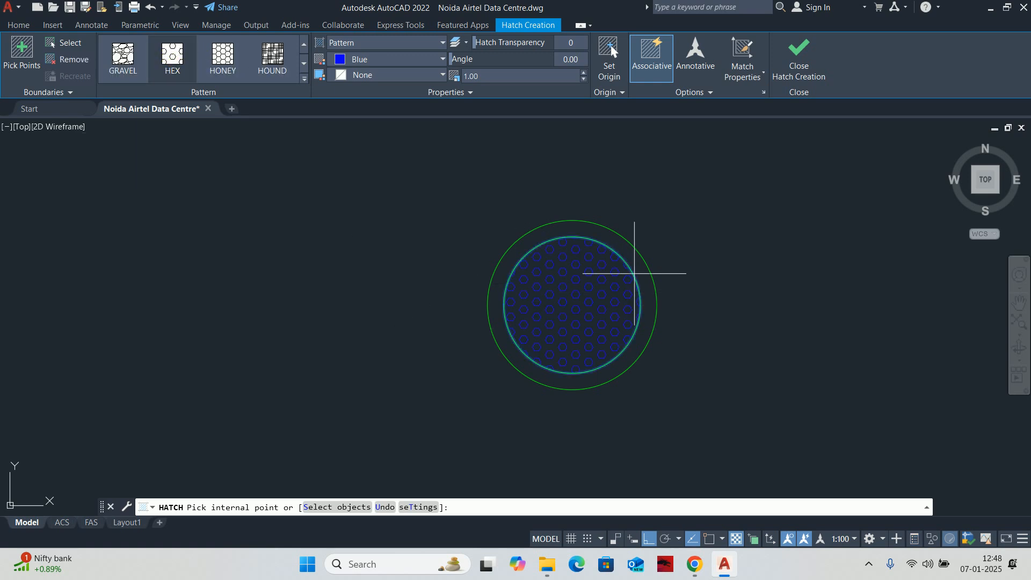
{"action": "key", "text": "Return"}
Match the outer circle's properties onto the HEX hatch so it takes the layer's green colour.
{"action": "type", "text": "ma"}
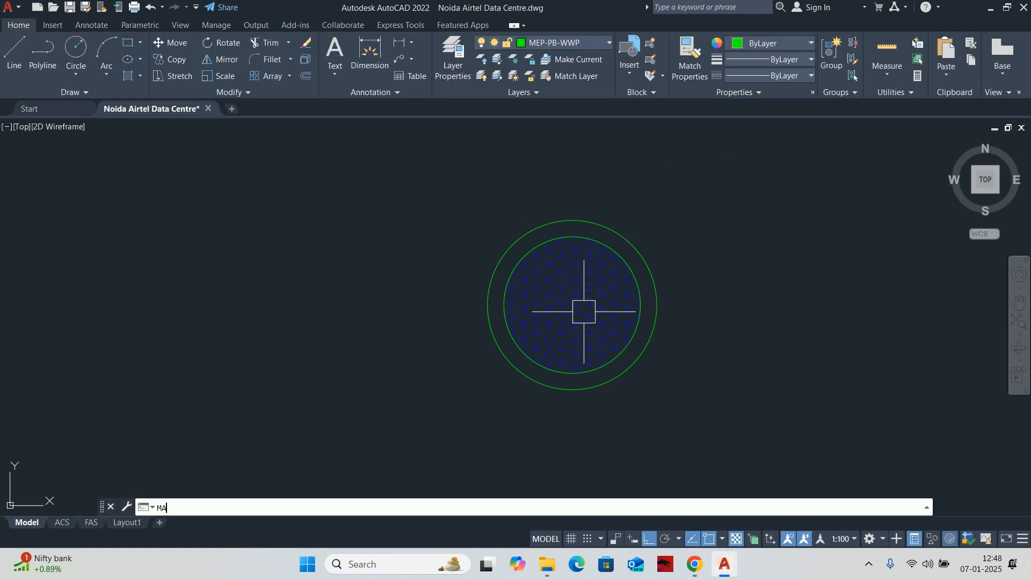
{"action": "key", "text": "Return"}
{"action": "left_click", "coordinate": [637, 251]}
{"action": "left_click", "coordinate": [602, 278]}
{"action": "key", "text": "Return"}
{"action": "scroll", "coordinate": [571, 299], "scroll_direction": "down", "scroll_amount": 5}
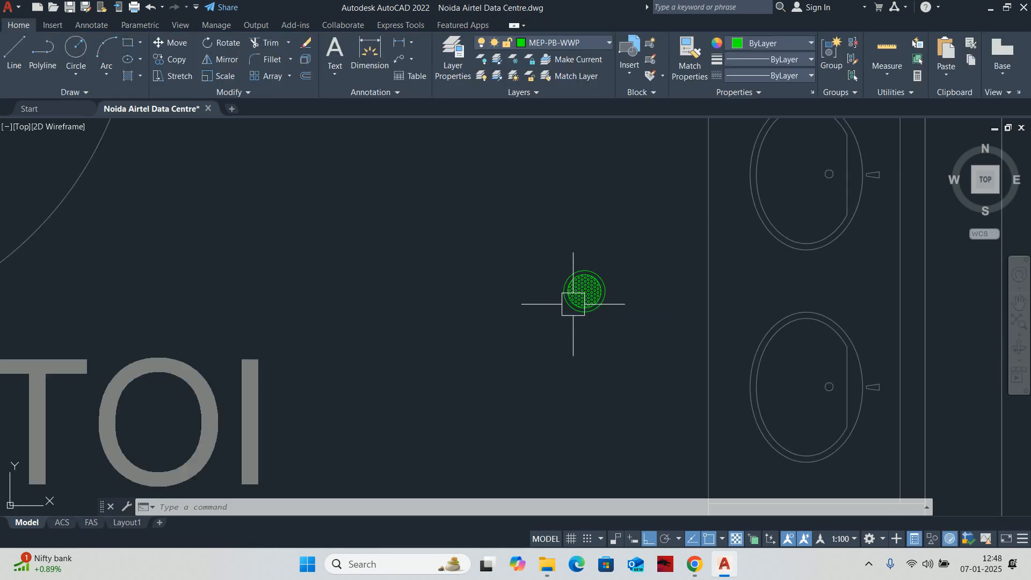
{"action": "mouse_move", "coordinate": [575, 260]}
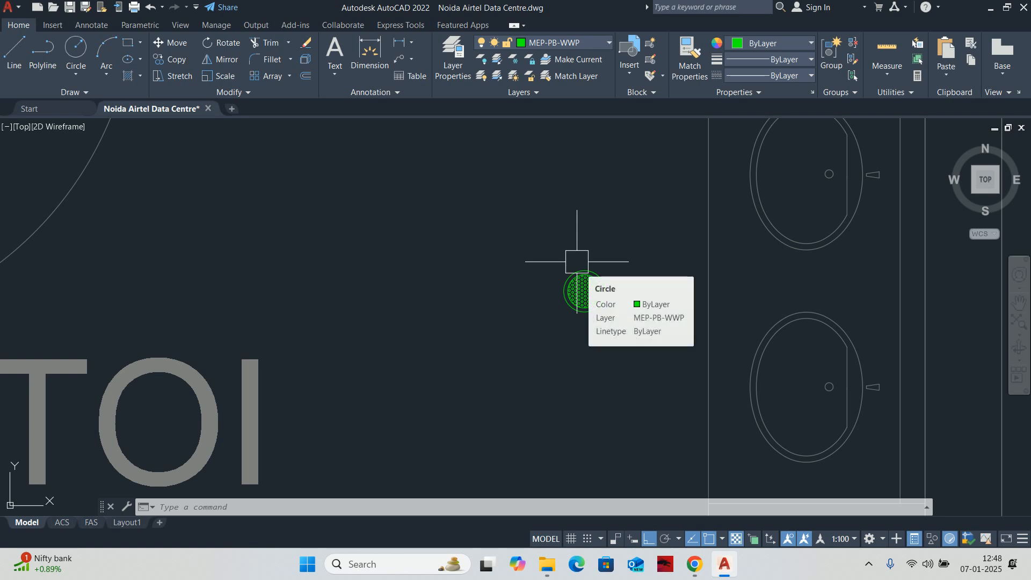
{"action": "scroll", "coordinate": [626, 292], "scroll_direction": "down", "scroll_amount": 2}
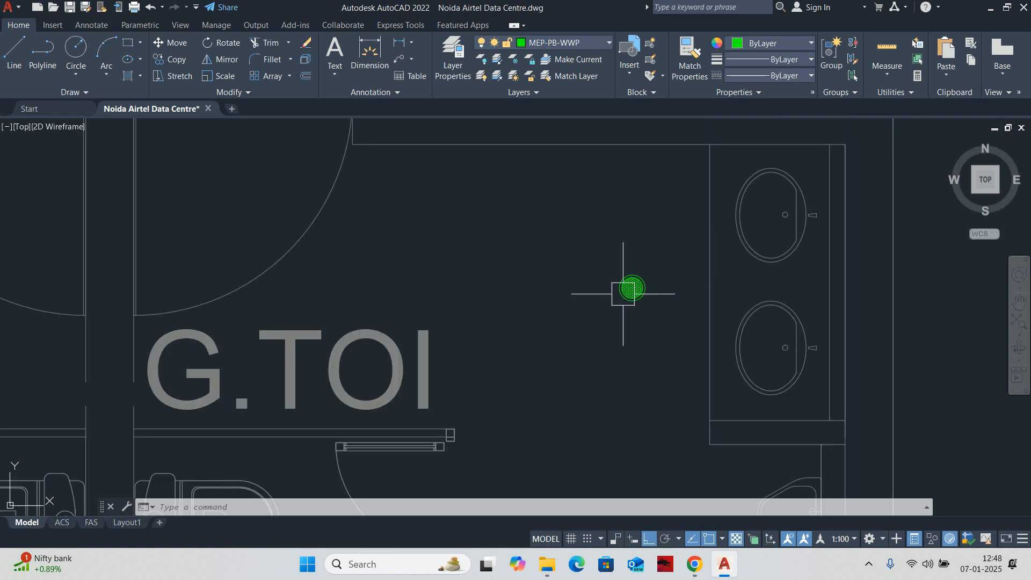
{"action": "mouse_move", "coordinate": [642, 298]}
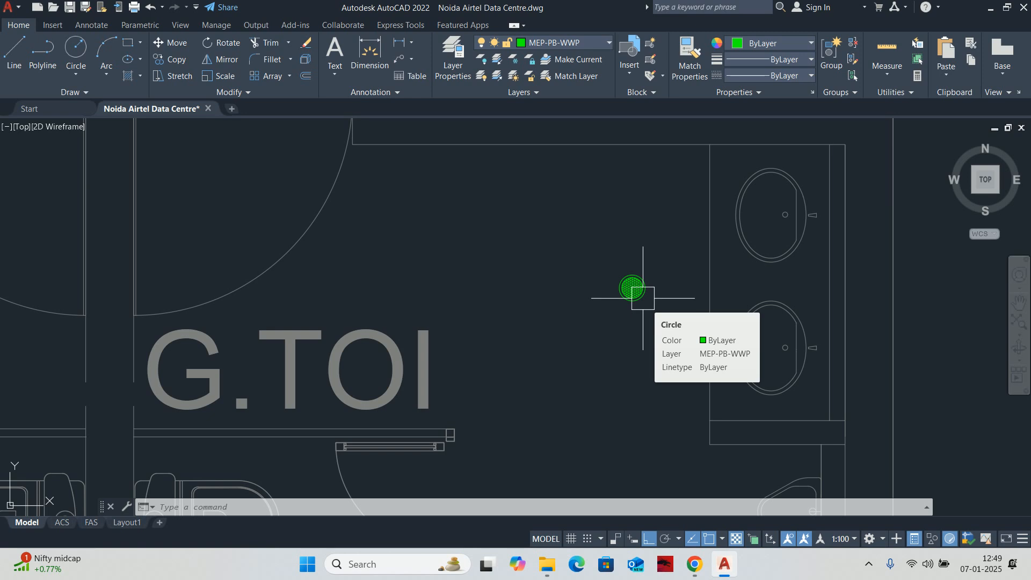
{"action": "key", "text": "Escape"}
{"action": "key", "text": "Escape"}
{"action": "scroll", "coordinate": [656, 306], "scroll_direction": "down", "scroll_amount": 4}
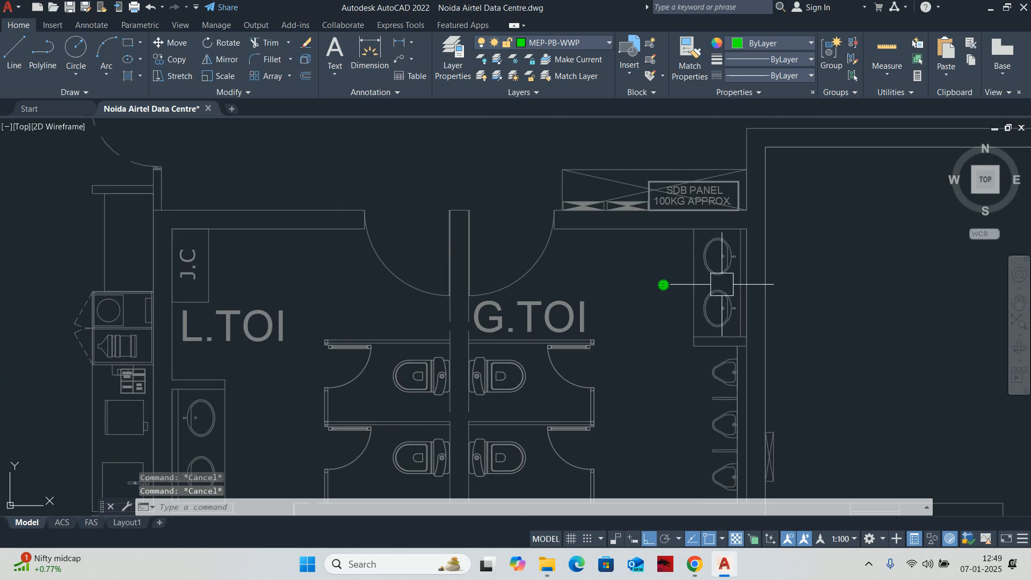
{"action": "key", "text": "Escape"}
{"action": "scroll", "coordinate": [706, 281], "scroll_direction": "up", "scroll_amount": 2}
{"action": "scroll", "coordinate": [695, 289], "scroll_direction": "down", "scroll_amount": 2}
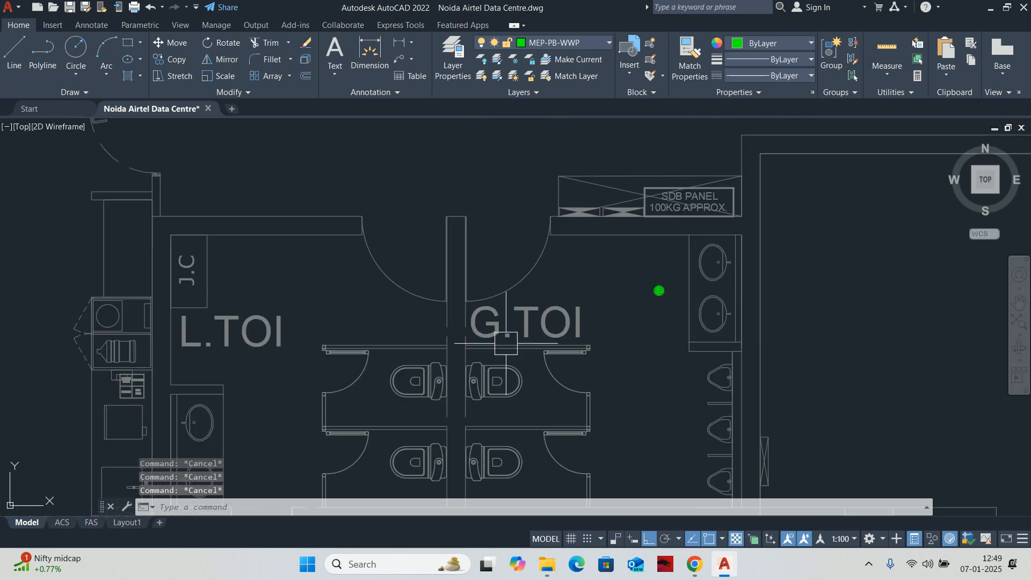
Join the two collinear wall line segments below the lower L.TOI cubicle into one line.
{"action": "middle_click_drag", "start_coordinate": [208, 351], "coordinate": [476, 262]}
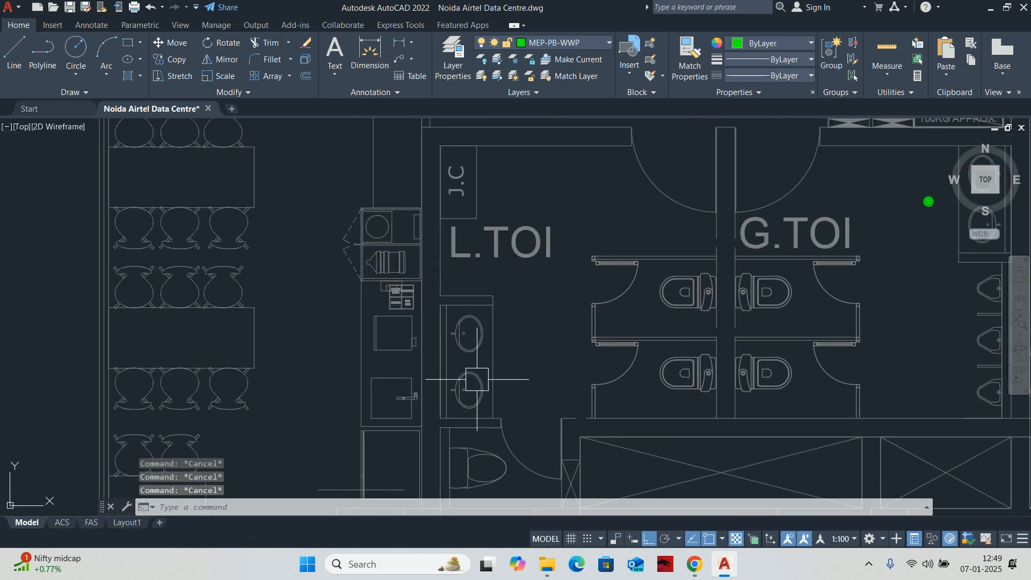
{"action": "scroll", "coordinate": [584, 417], "scroll_direction": "up", "scroll_amount": 4}
{"action": "type", "text": "j"}
{"action": "key", "text": "Return"}
{"action": "left_click", "coordinate": [584, 418]}
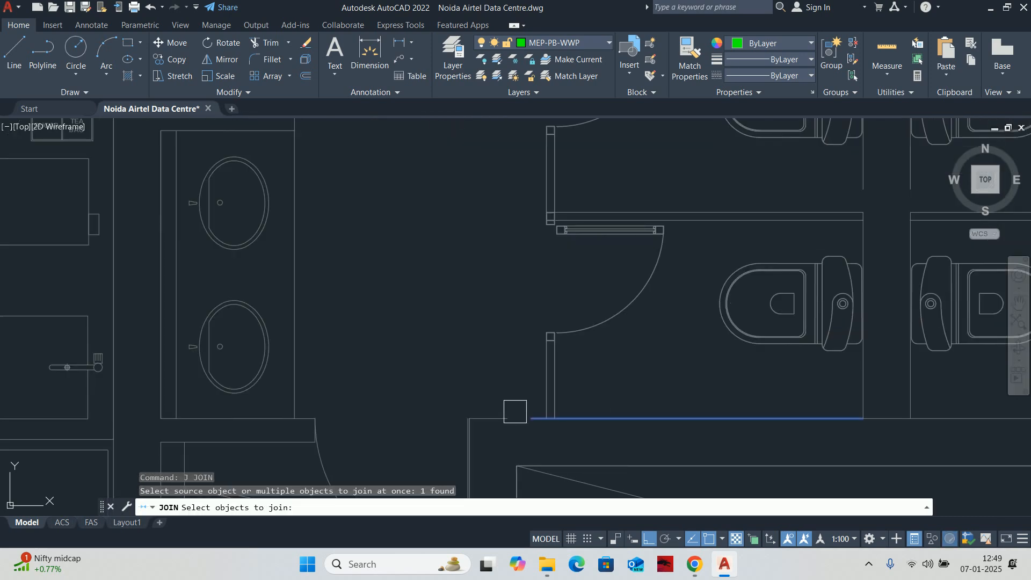
{"action": "left_click", "coordinate": [496, 416]}
{"action": "key", "text": "Return"}
Examine the shafts below the toilets and the area between the G.TOI floor drain and wash basins.
{"action": "scroll", "coordinate": [505, 346], "scroll_direction": "down", "scroll_amount": 8}
{"action": "scroll", "coordinate": [596, 396], "scroll_direction": "up", "scroll_amount": 4}
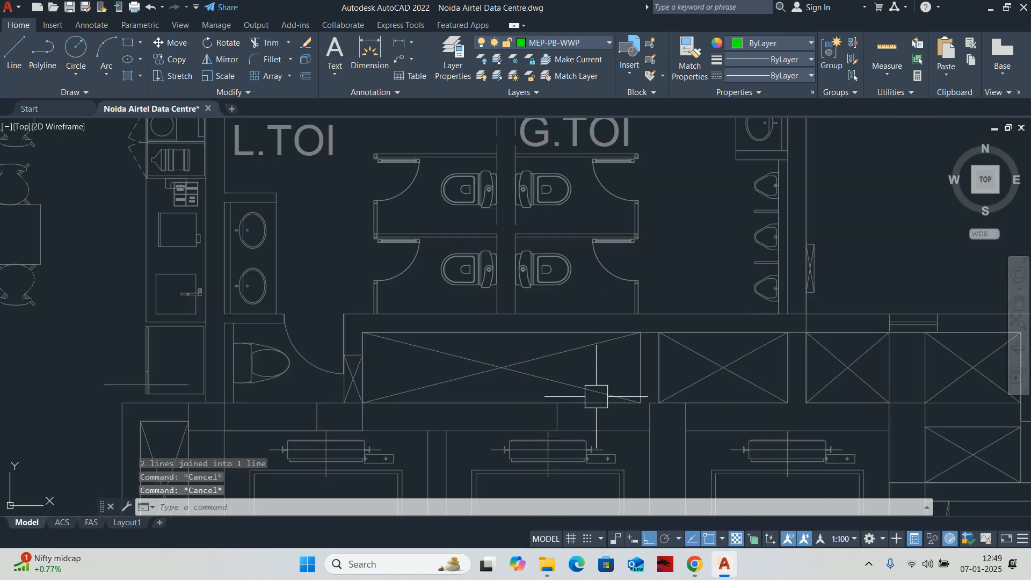
{"action": "scroll", "coordinate": [577, 371], "scroll_direction": "down", "scroll_amount": 4}
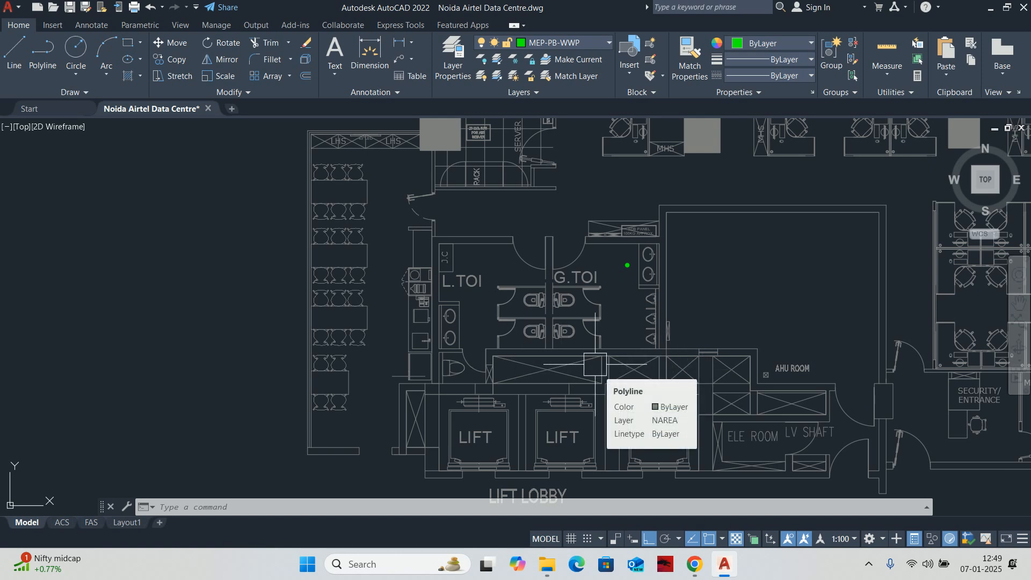
{"action": "scroll", "coordinate": [608, 369], "scroll_direction": "up", "scroll_amount": 5}
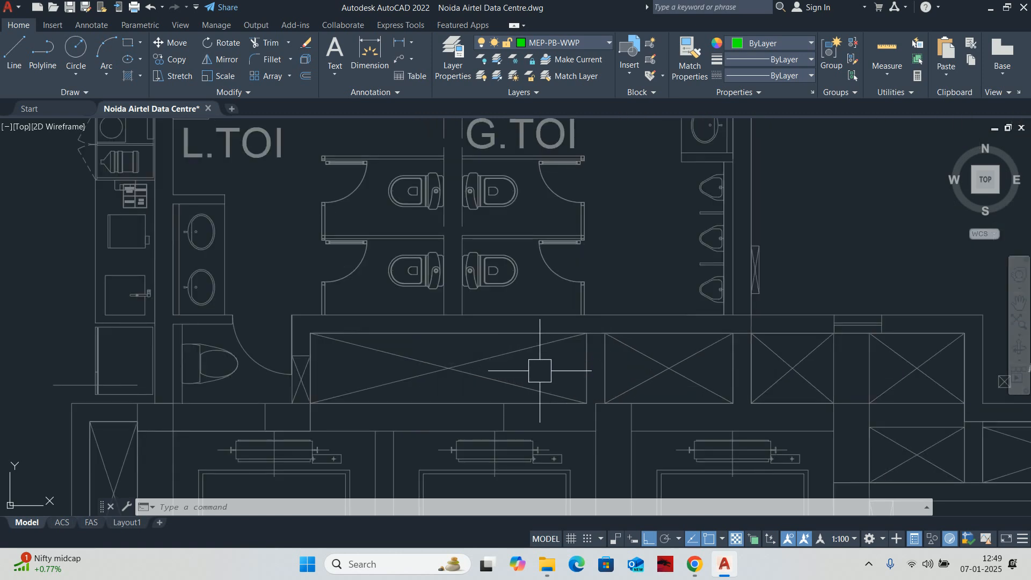
{"action": "middle_click_drag", "start_coordinate": [539, 367], "coordinate": [572, 382]}
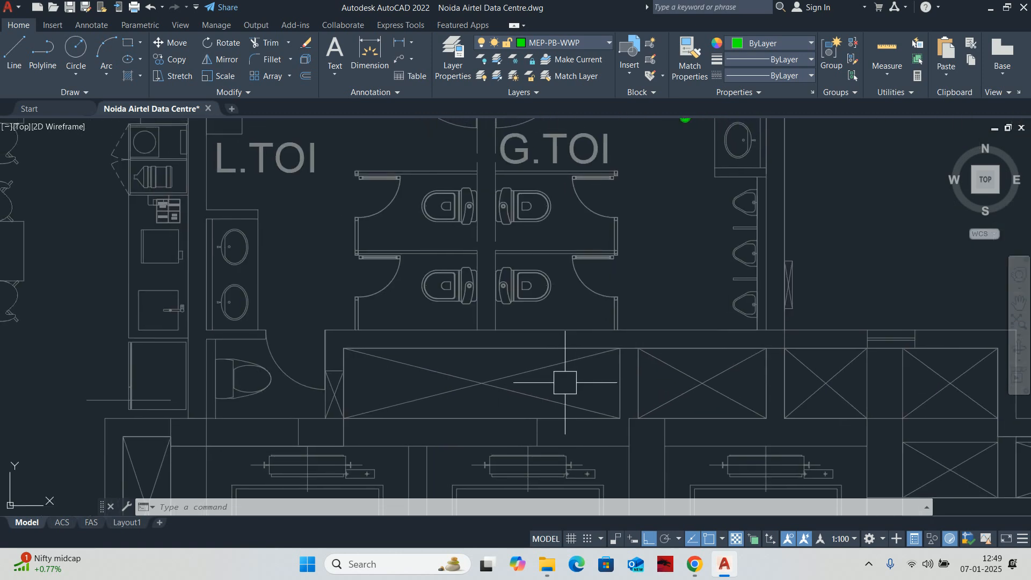
{"action": "middle_click_drag", "start_coordinate": [575, 343], "coordinate": [566, 412]}
{"action": "scroll", "coordinate": [678, 198], "scroll_direction": "up", "scroll_amount": 5}
{"action": "key", "text": "Escape"}
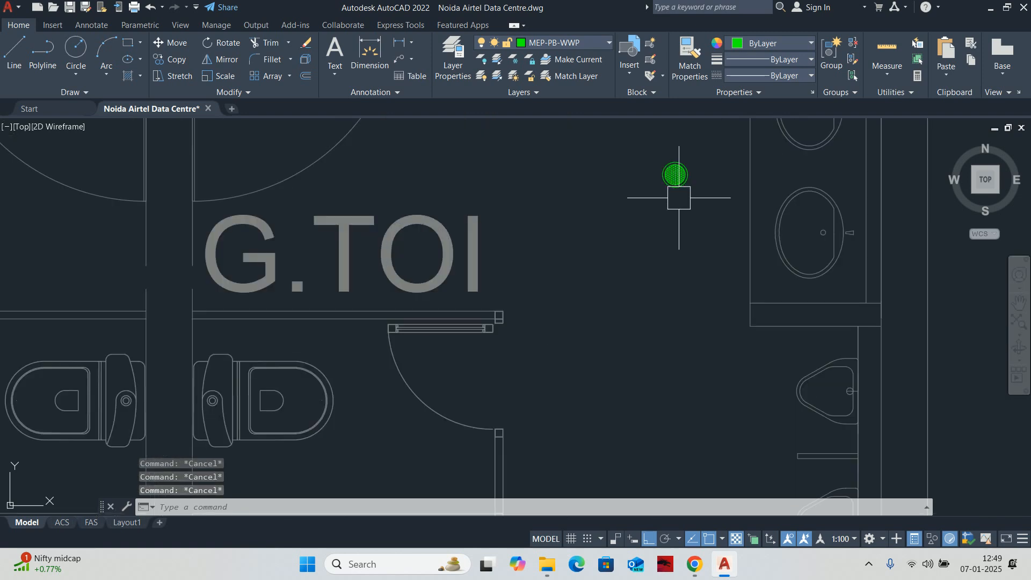
{"action": "mouse_move", "coordinate": [682, 203]}
{"action": "middle_mouse_down"}
{"action": "mouse_move", "coordinate": [674, 291]}
{"action": "mouse_move", "coordinate": [607, 300]}
{"action": "mouse_move", "coordinate": [627, 290]}
{"action": "middle_mouse_up"}
{"action": "scroll", "coordinate": [677, 293], "scroll_direction": "down", "scroll_amount": 3}
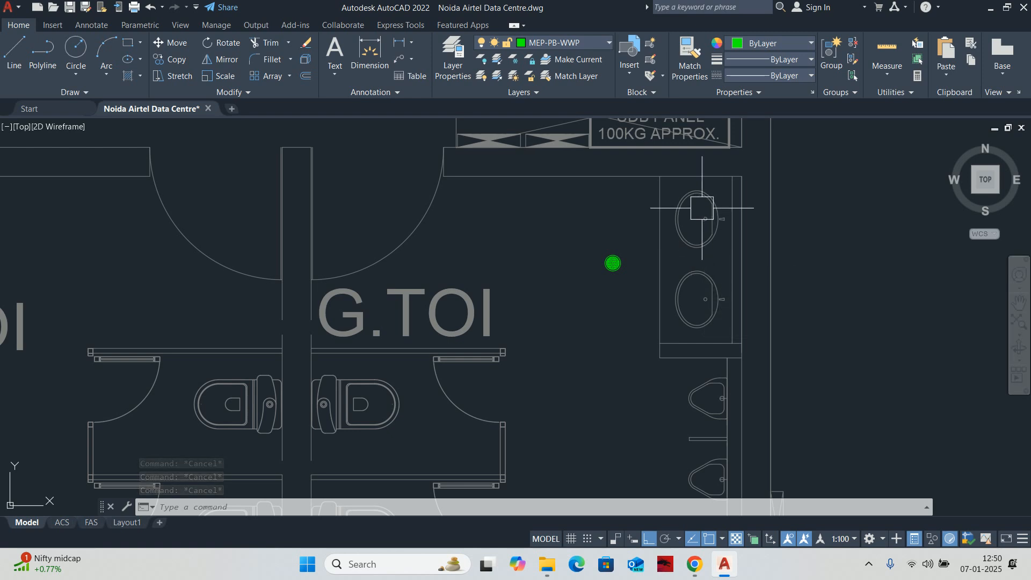
{"action": "mouse_move", "coordinate": [702, 210]}
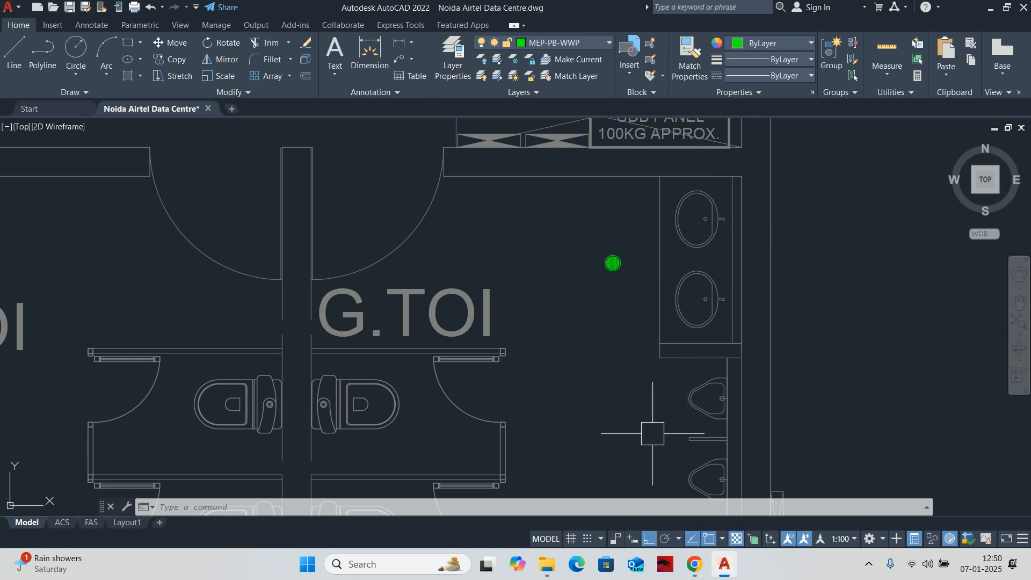
Switch to Chrome and search Google for "BOTTLE TRAP" in a new tab.
{"action": "mouse_move", "coordinate": [694, 564]}
{"action": "left_click", "coordinate": [609, 478]}
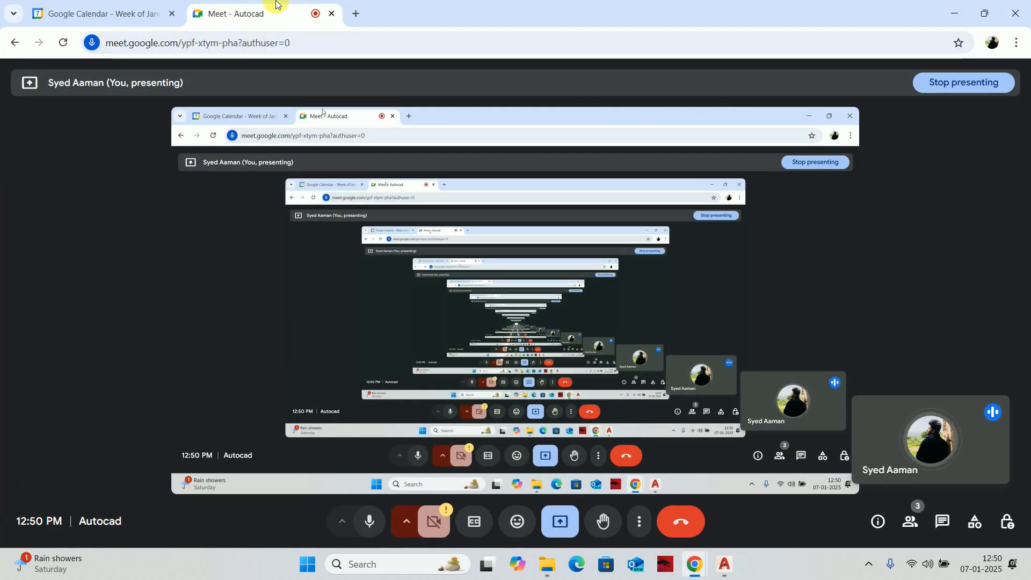
{"action": "left_click", "coordinate": [345, 12]}
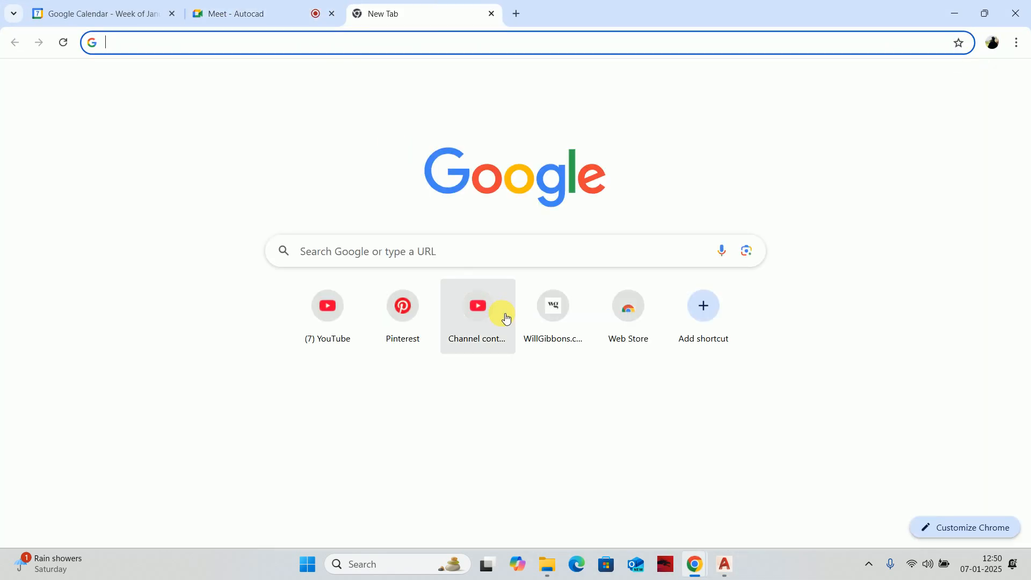
{"action": "left_click", "coordinate": [441, 262]}
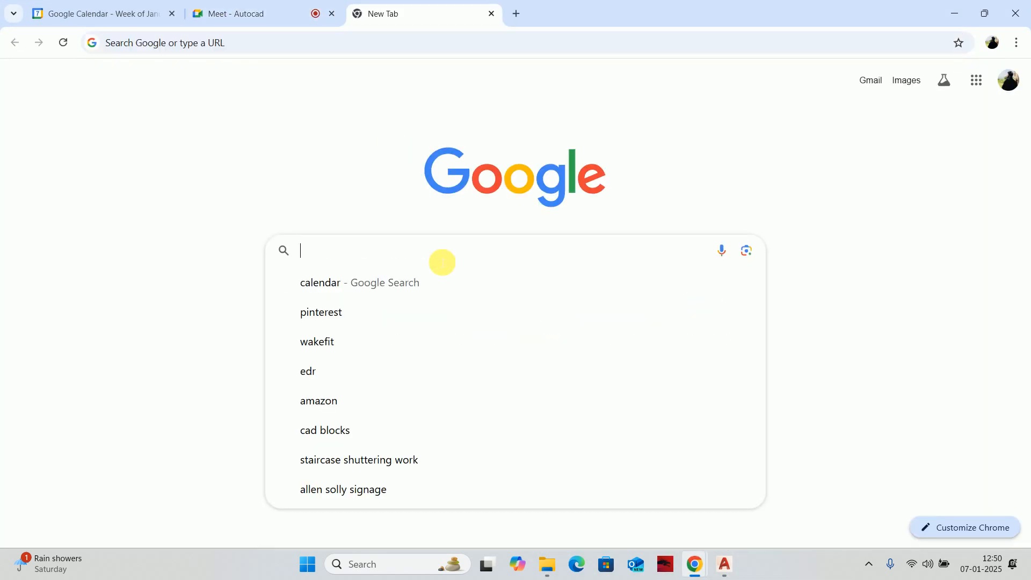
{"action": "type", "text": "BOTTL"}
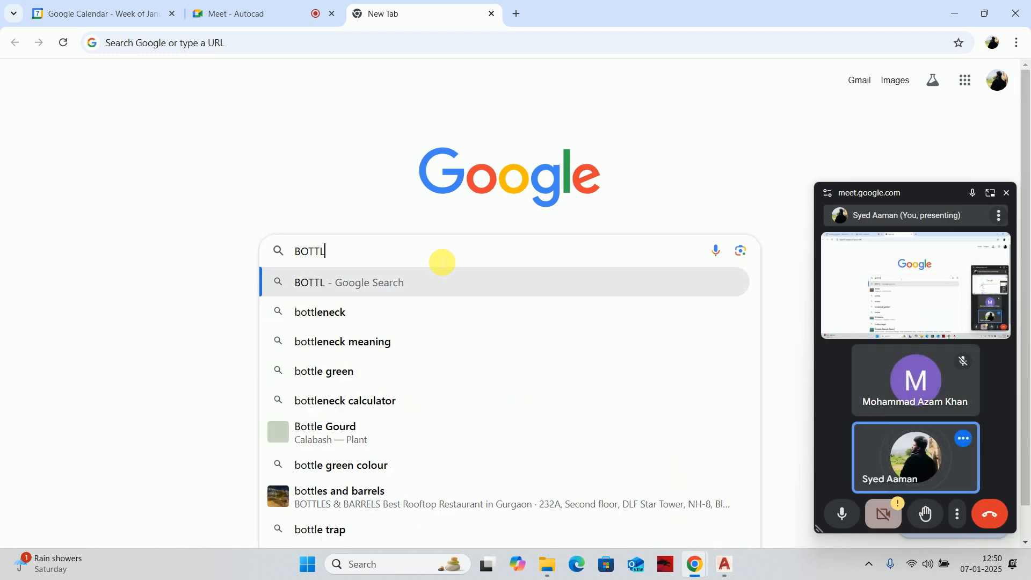
{"action": "type", "text": "E TRAP"}
{"action": "key", "text": "Return"}
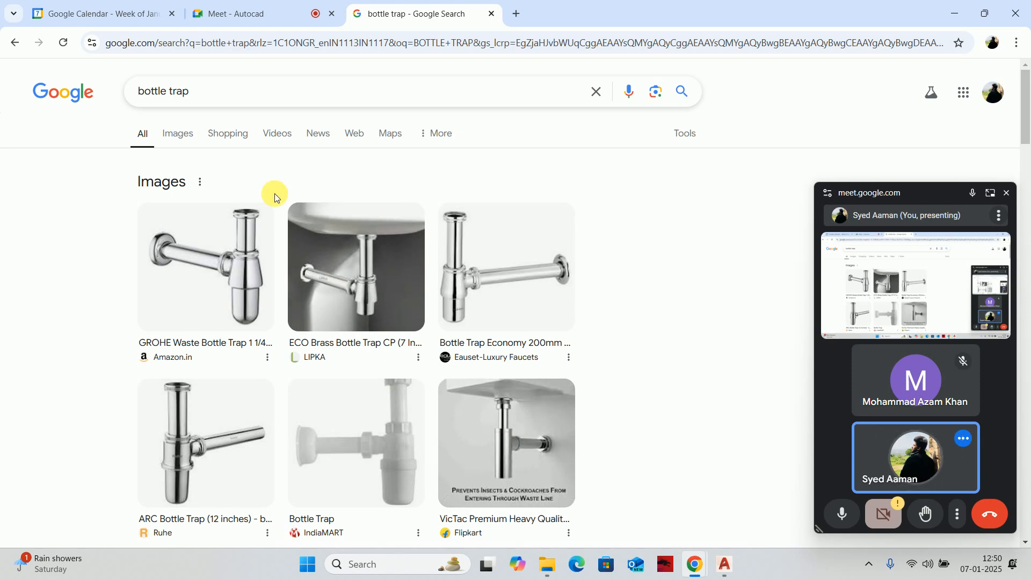
Browse the image results for bottle traps and return to the AutoCAD drawing.
{"action": "left_click", "coordinate": [192, 144]}
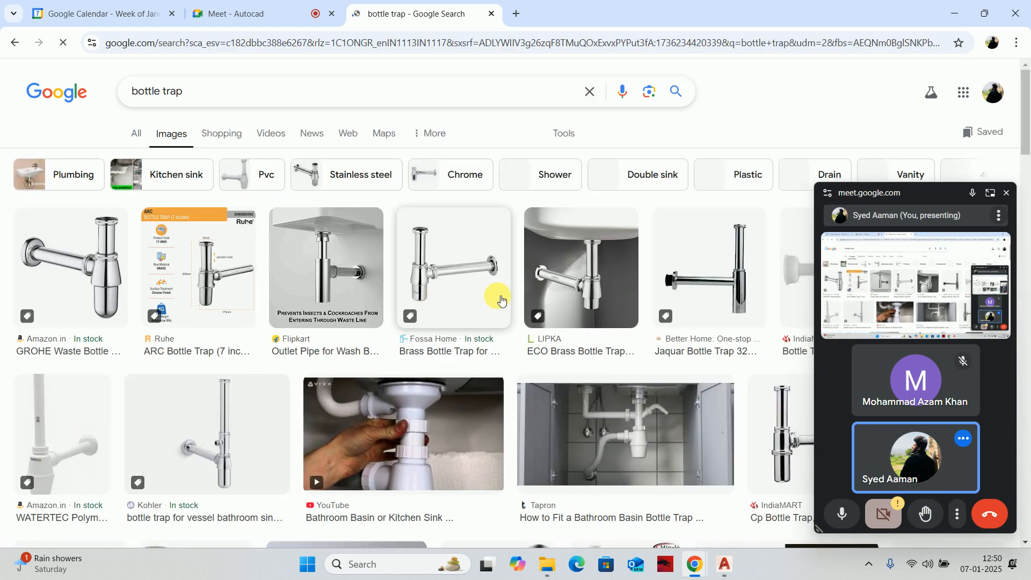
{"action": "scroll", "coordinate": [582, 340], "scroll_direction": "down", "scroll_amount": 2}
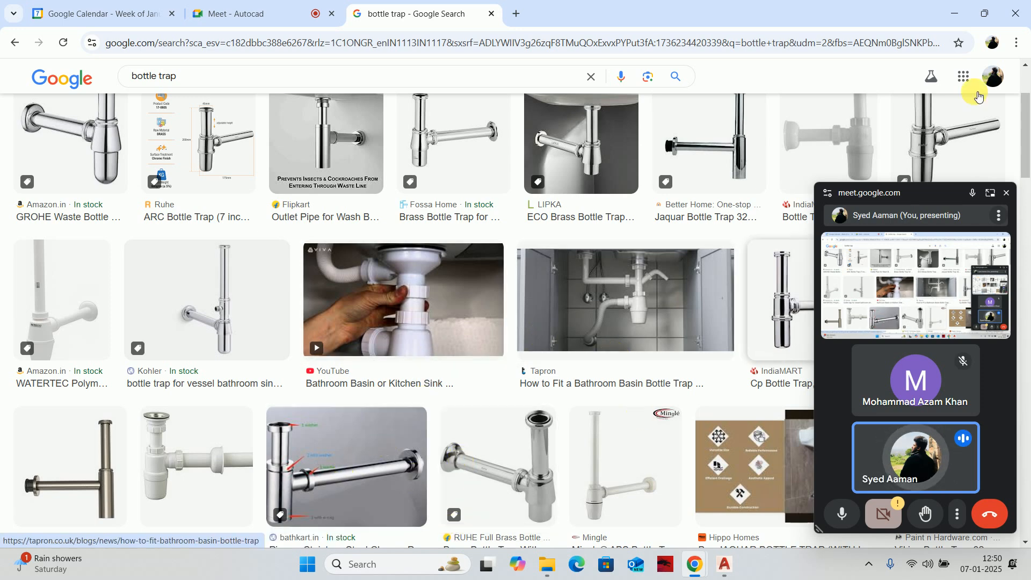
{"action": "left_click", "coordinate": [955, 4]}
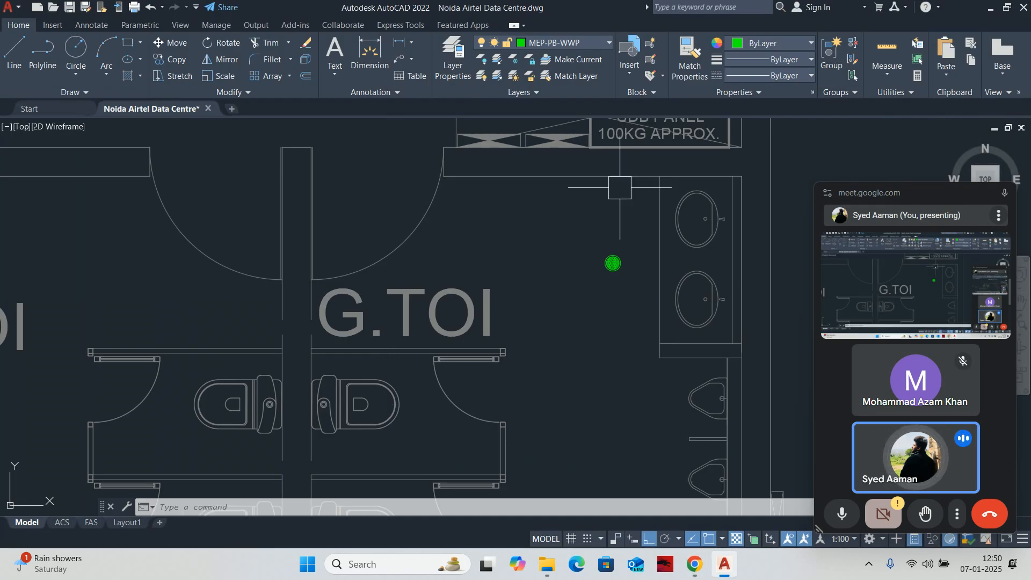
{"action": "key", "text": "Escape"}
{"action": "key", "text": "Escape"}
{"action": "key", "text": "Escape"}
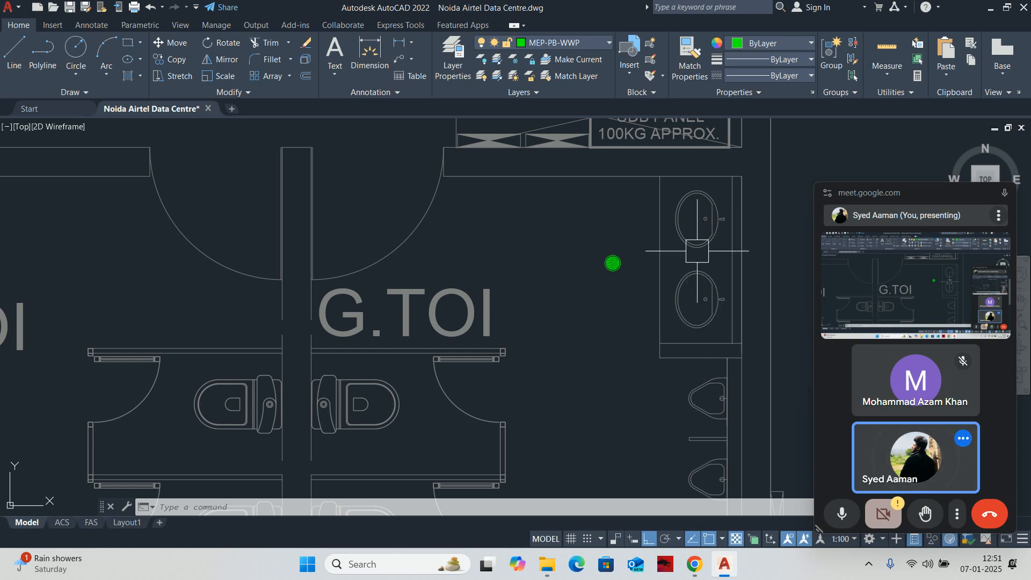
Examine the G.TOI basins, urinals, cubicles and neighbouring shafts in relation to the floor drain for the drainage route.
{"action": "right_click", "coordinate": [687, 351]}
{"action": "key", "text": "Escape"}
{"action": "middle_click_drag", "start_coordinate": [663, 328], "coordinate": [692, 288]}
{"action": "key", "text": "Escape"}
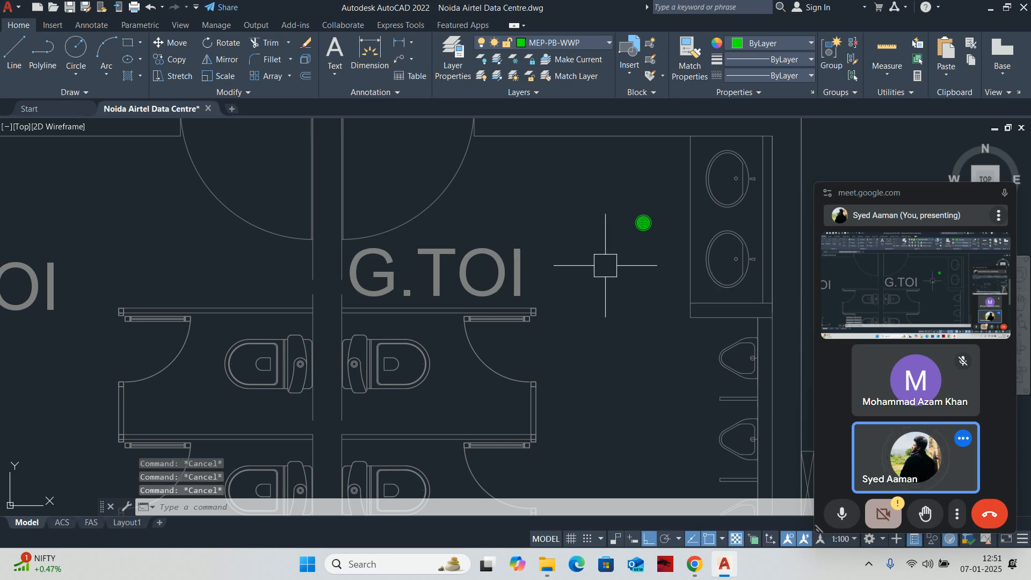
{"action": "middle_click_drag", "start_coordinate": [605, 264], "coordinate": [591, 296]}
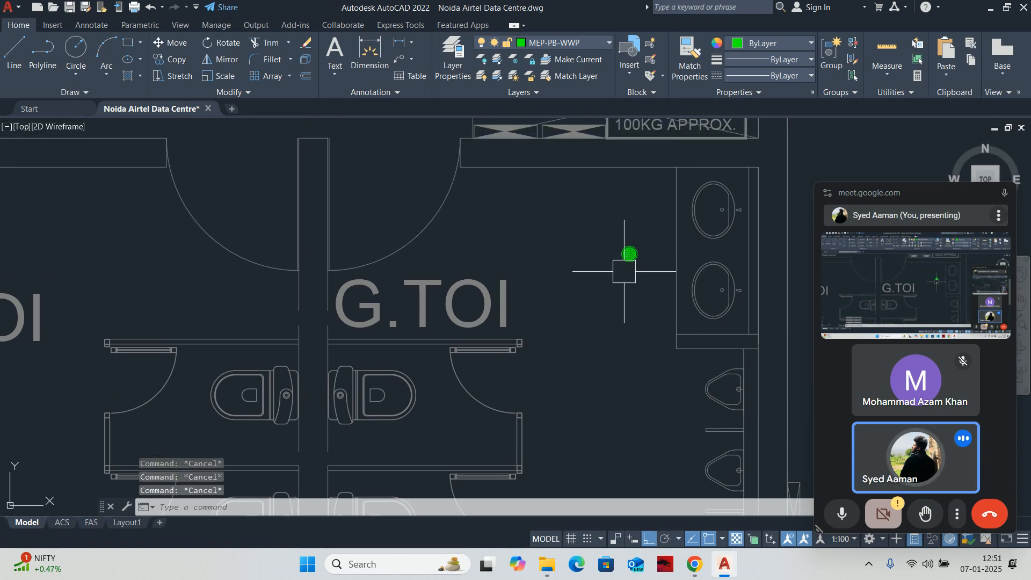
{"action": "scroll", "coordinate": [627, 255], "scroll_direction": "up", "scroll_amount": 2}
{"action": "scroll", "coordinate": [623, 266], "scroll_direction": "down", "scroll_amount": 4}
{"action": "middle_click_drag", "start_coordinate": [620, 281], "coordinate": [610, 238]}
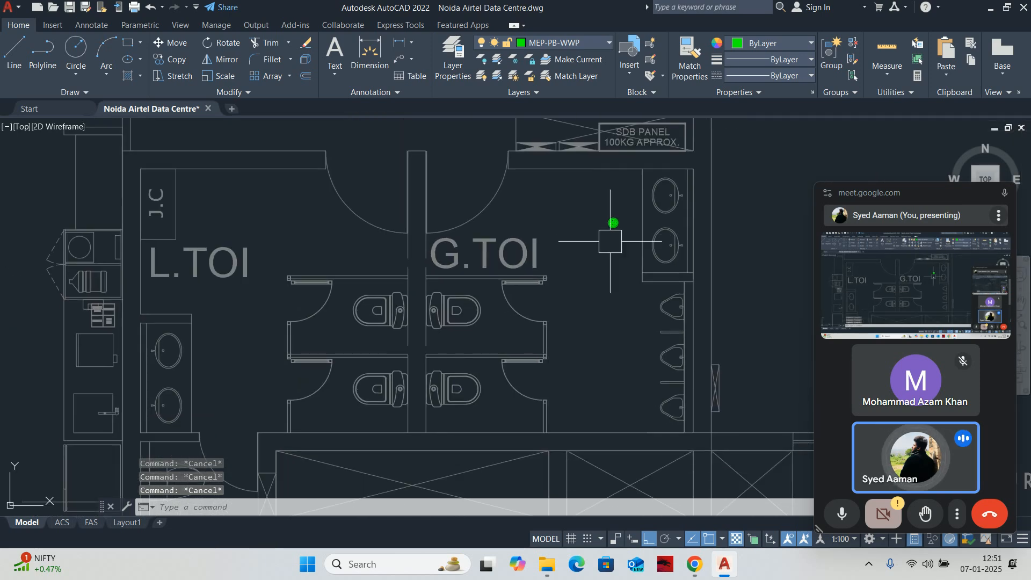
{"action": "scroll", "coordinate": [664, 219], "scroll_direction": "up", "scroll_amount": 2}
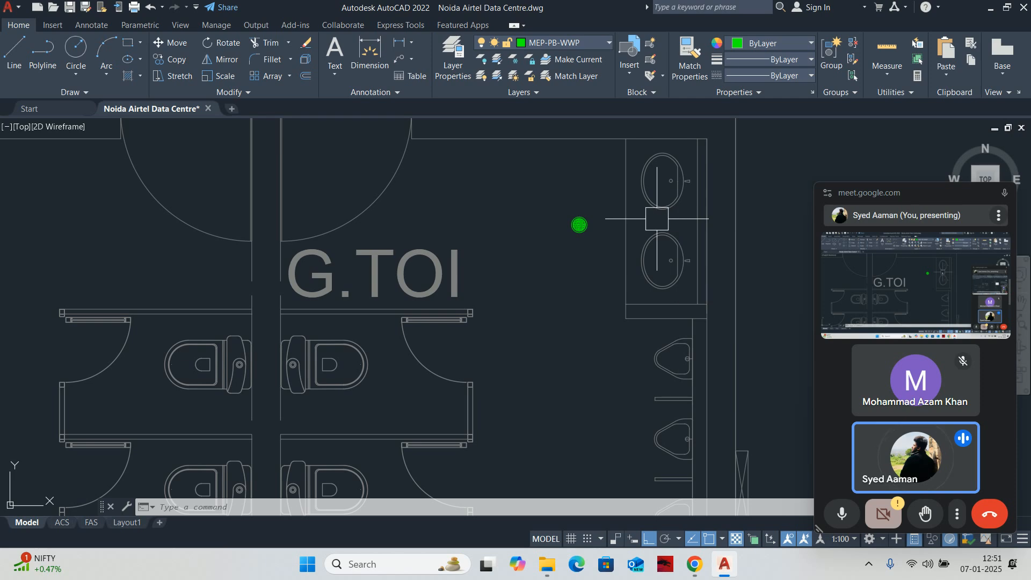
{"action": "middle_click_drag", "start_coordinate": [654, 218], "coordinate": [650, 186]}
{"action": "scroll", "coordinate": [623, 202], "scroll_direction": "down", "scroll_amount": 4}
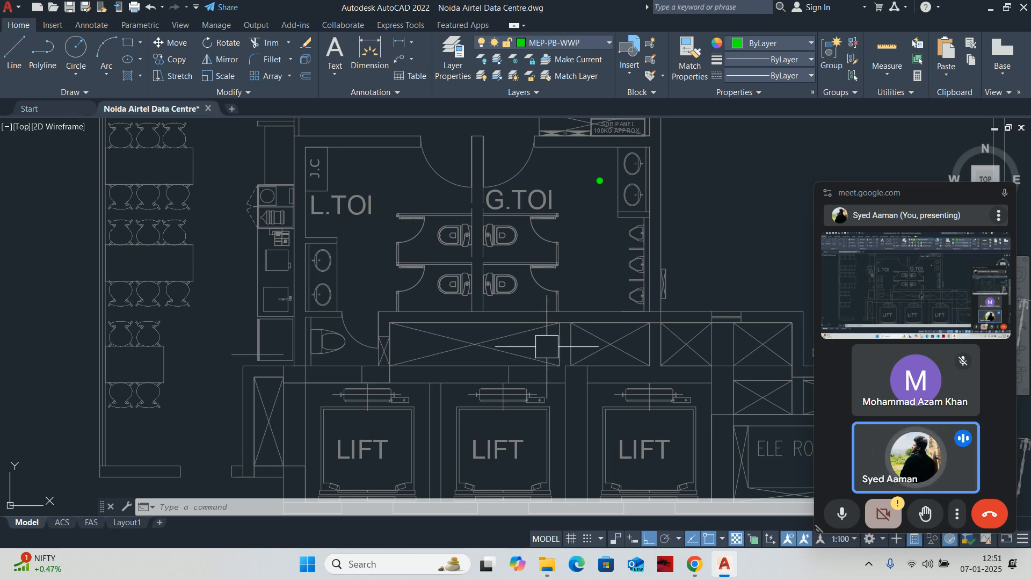
{"action": "scroll", "coordinate": [597, 288], "scroll_direction": "up", "scroll_amount": 2}
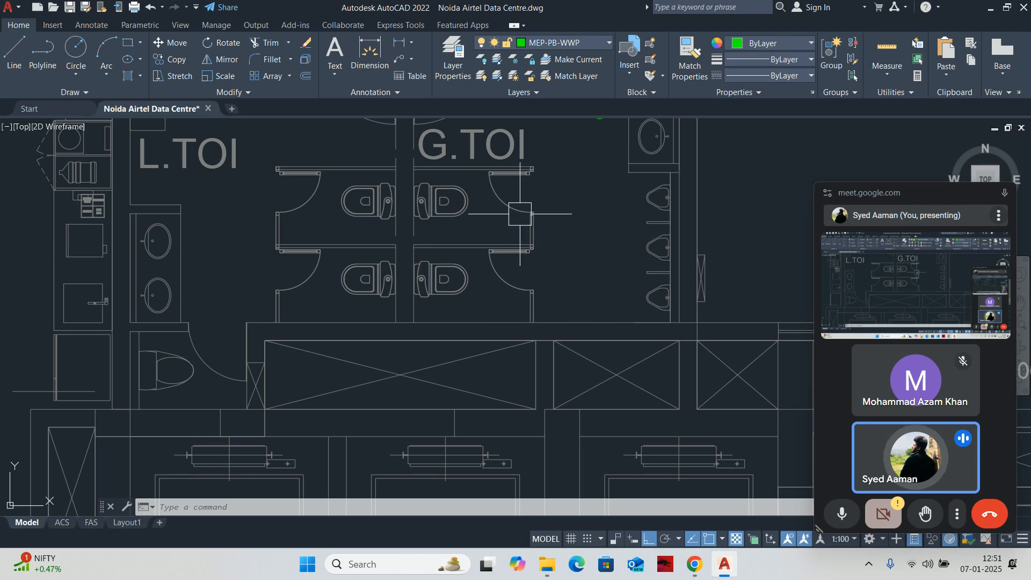
{"action": "scroll", "coordinate": [594, 295], "scroll_direction": "down", "scroll_amount": 2}
{"action": "scroll", "coordinate": [590, 242], "scroll_direction": "up", "scroll_amount": 6}
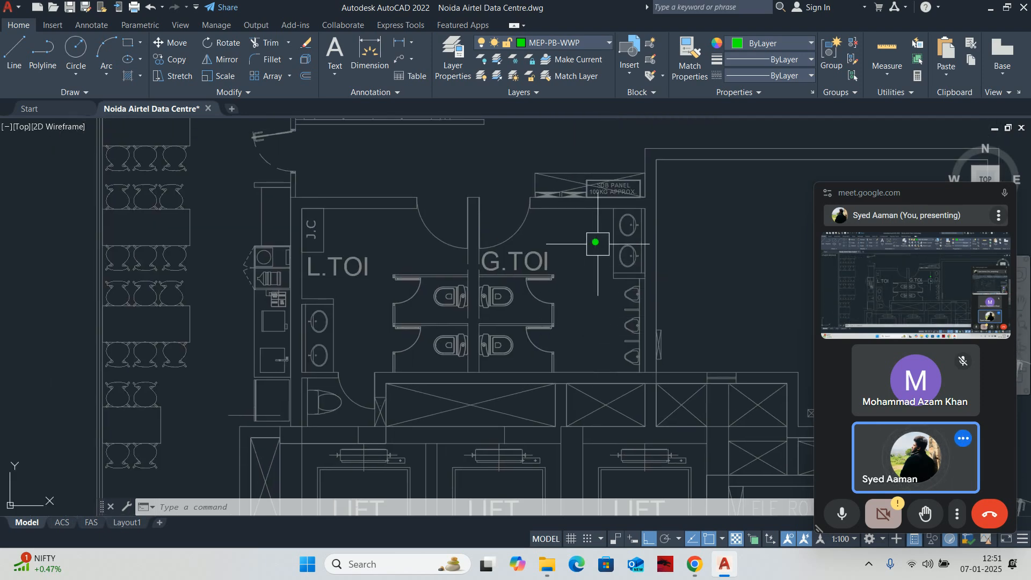
{"action": "key", "text": "Escape"}
{"action": "key", "text": "Escape"}
{"action": "key", "text": "Escape"}
{"action": "mouse_move", "coordinate": [585, 250]}
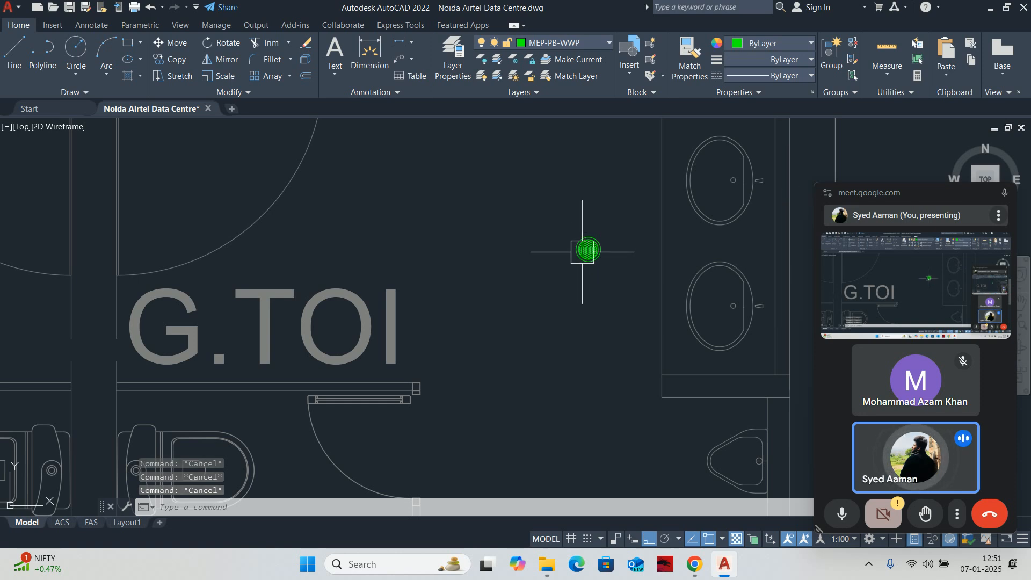
{"action": "scroll", "coordinate": [596, 237], "scroll_direction": "up", "scroll_amount": 5}
{"action": "type", "text": "JOIN"}
{"action": "key", "text": "Return"}
{"action": "key", "text": "Escape"}
{"action": "key", "text": "Escape"}
{"action": "key", "text": "Escape"}
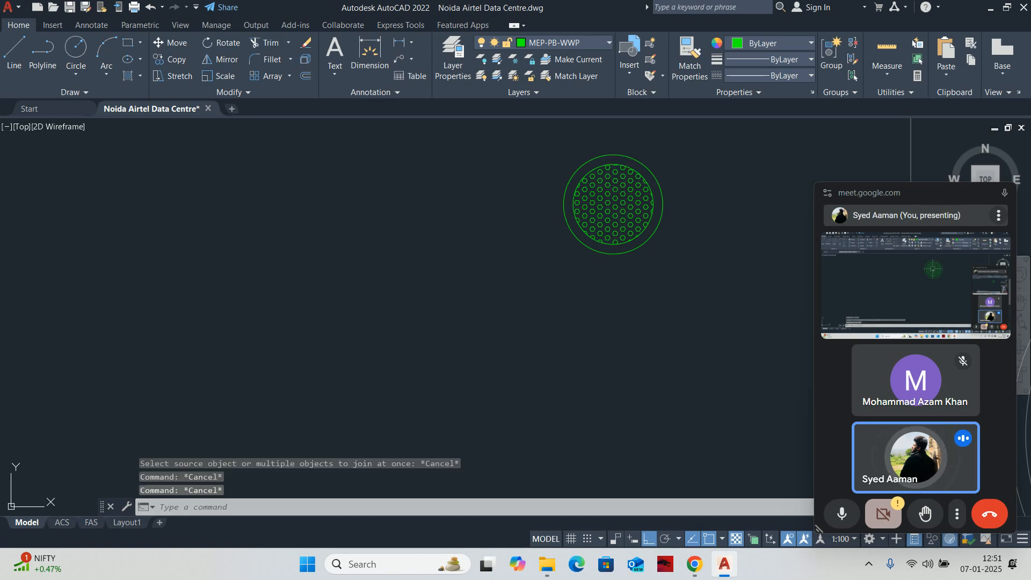
Draw a horizontal line 150 long from the floor drain's centre towards the left.
{"action": "middle_click_drag", "start_coordinate": [606, 226], "coordinate": [609, 281]}
{"action": "type", "text": "L"}
{"action": "key", "text": "Return"}
{"action": "left_click", "coordinate": [615, 257]}
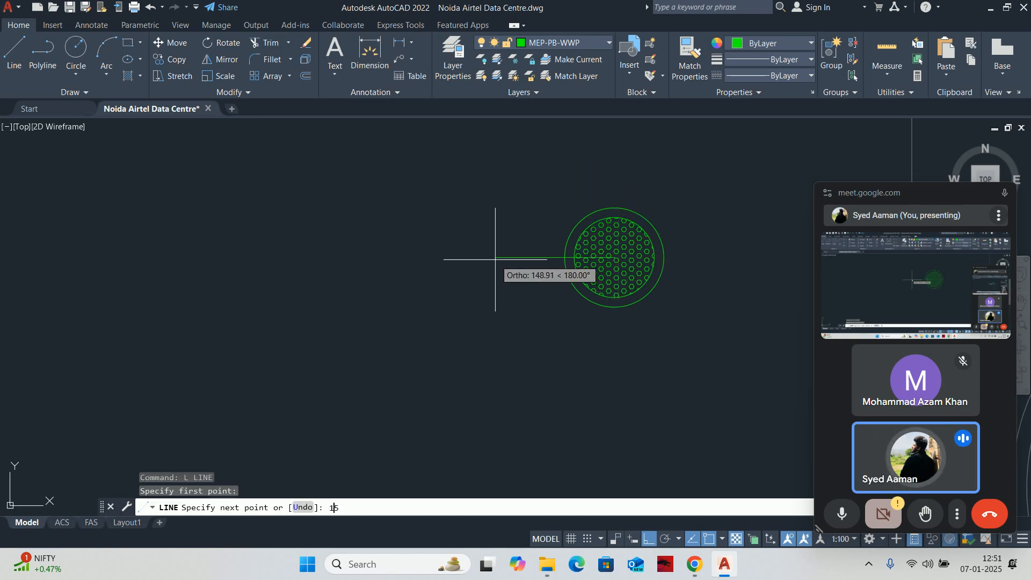
{"action": "type", "text": "150"}
{"action": "key", "text": "Return"}
{"action": "key", "text": "Escape"}
{"action": "key", "text": "Escape"}
{"action": "key", "text": "Escape"}
Offset the drain's horizontal centre line by 50 both upward and downward.
{"action": "scroll", "coordinate": [559, 237], "scroll_direction": "up", "scroll_amount": 4}
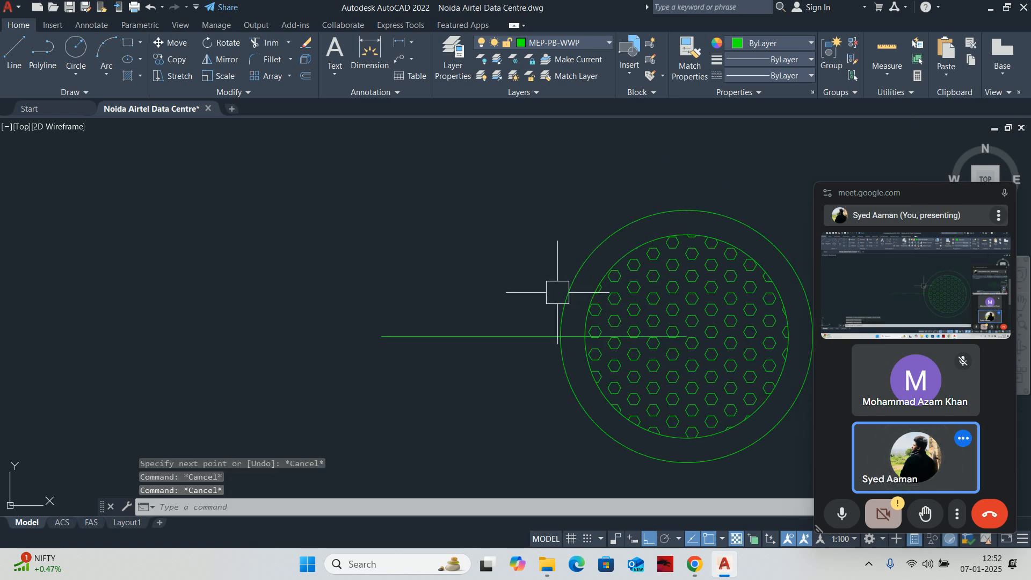
{"action": "type", "text": "o"}
{"action": "key", "text": "Return"}
{"action": "type", "text": "50"}
{"action": "key", "text": "Return"}
{"action": "left_click", "coordinate": [480, 337]}
{"action": "left_click", "coordinate": [479, 281]}
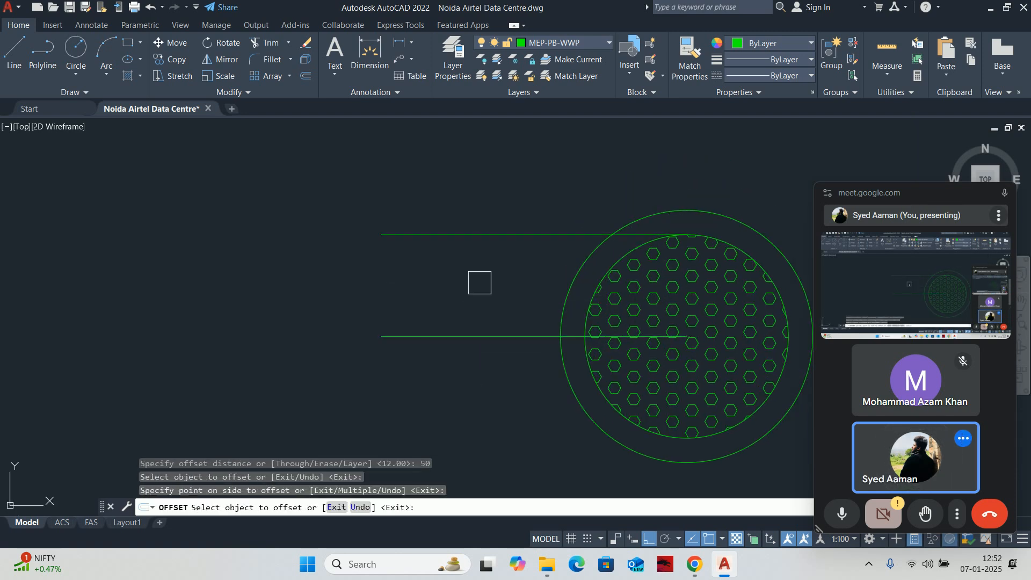
{"action": "left_click", "coordinate": [476, 340]}
{"action": "left_click", "coordinate": [458, 387]}
{"action": "key", "text": "Escape"}
{"action": "key", "text": "Escape"}
{"action": "scroll", "coordinate": [496, 289], "scroll_direction": "down", "scroll_amount": 1}
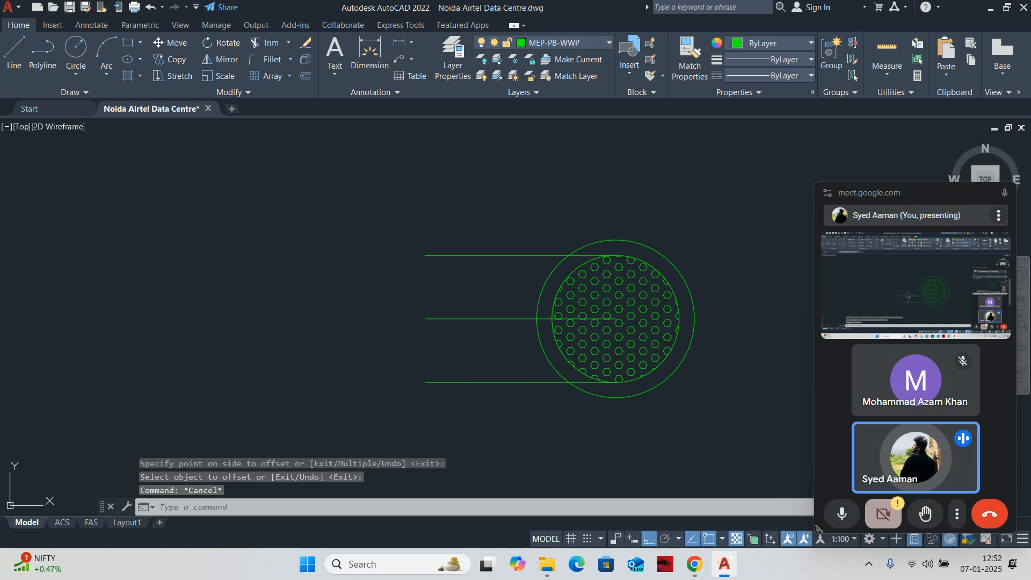
Offset the upper and lower pipe lines outward by 10 each.
{"action": "key", "text": "Return"}
{"action": "type", "text": "10"}
{"action": "key", "text": "Return"}
{"action": "left_click", "coordinate": [454, 252]}
{"action": "left_click", "coordinate": [458, 180]}
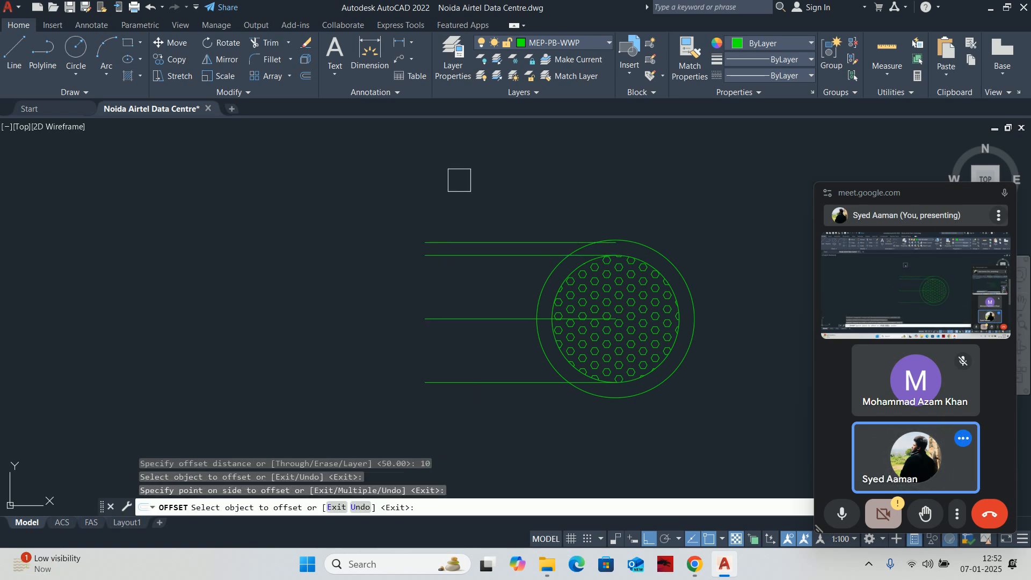
{"action": "left_click", "coordinate": [480, 382]}
{"action": "left_click", "coordinate": [446, 433]}
{"action": "key", "text": "Escape"}
{"action": "key", "text": "Escape"}
Draw a vertical line joining the left ends of the two outermost pipe lines.
{"action": "type", "text": "l"}
{"action": "key", "text": "Return"}
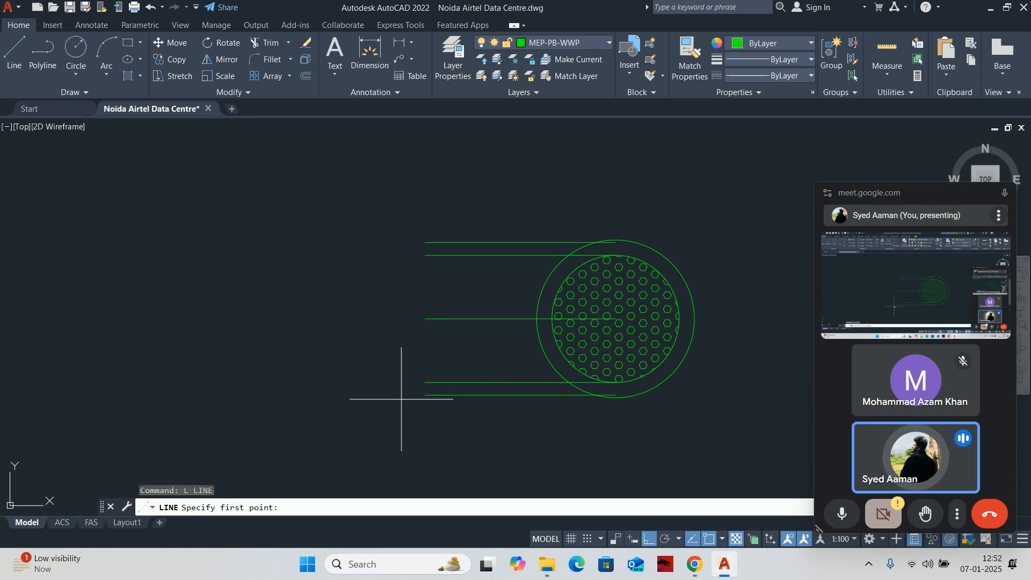
{"action": "left_click", "coordinate": [424, 395]}
{"action": "left_click", "coordinate": [425, 243]}
{"action": "key", "text": "Escape"}
{"action": "key", "text": "Escape"}
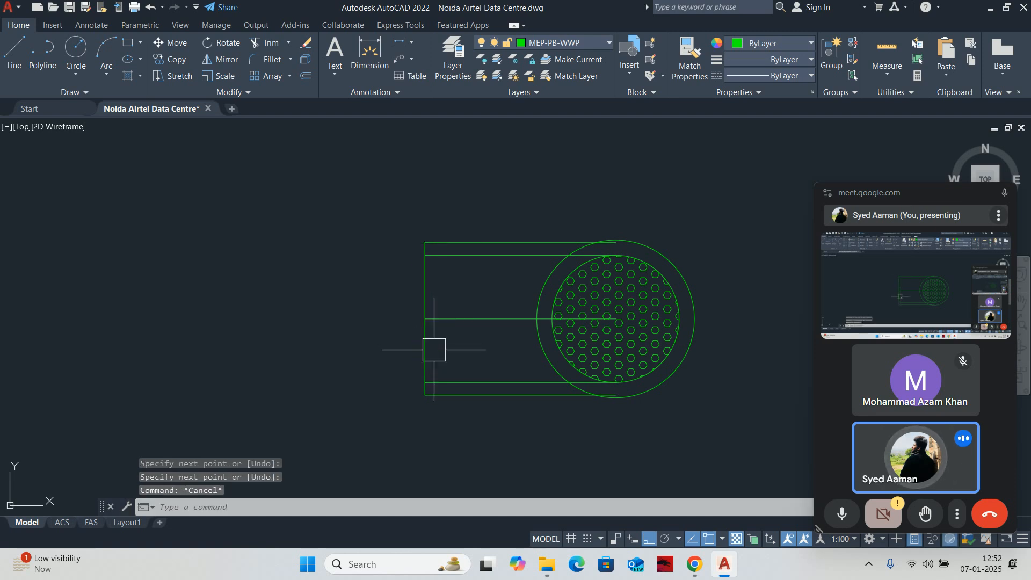
Offset the vertical end line by 75 towards the floor drain.
{"action": "type", "text": "o"}
{"action": "key", "text": "Return"}
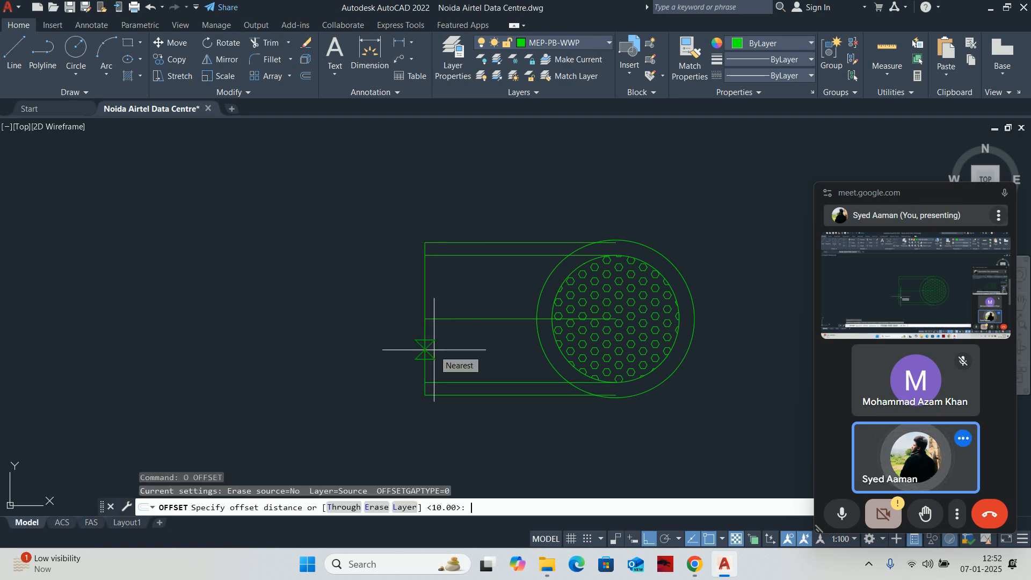
{"action": "type", "text": "75"}
{"action": "key", "text": "Return"}
{"action": "left_click", "coordinate": [425, 279]}
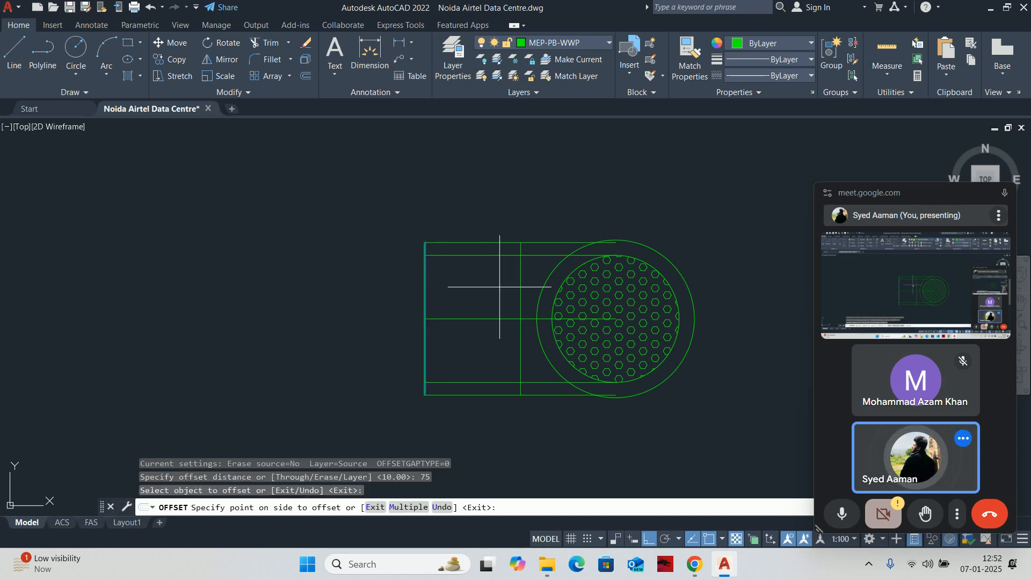
{"action": "key", "text": "Escape"}
{"action": "key", "text": "Escape"}
{"action": "key", "text": "Escape"}
Trim the inner pipe lines inside the socket rectangle and the outer lines between the rectangle and the floor drain.
{"action": "scroll", "coordinate": [499, 286], "scroll_direction": "up", "scroll_amount": 10}
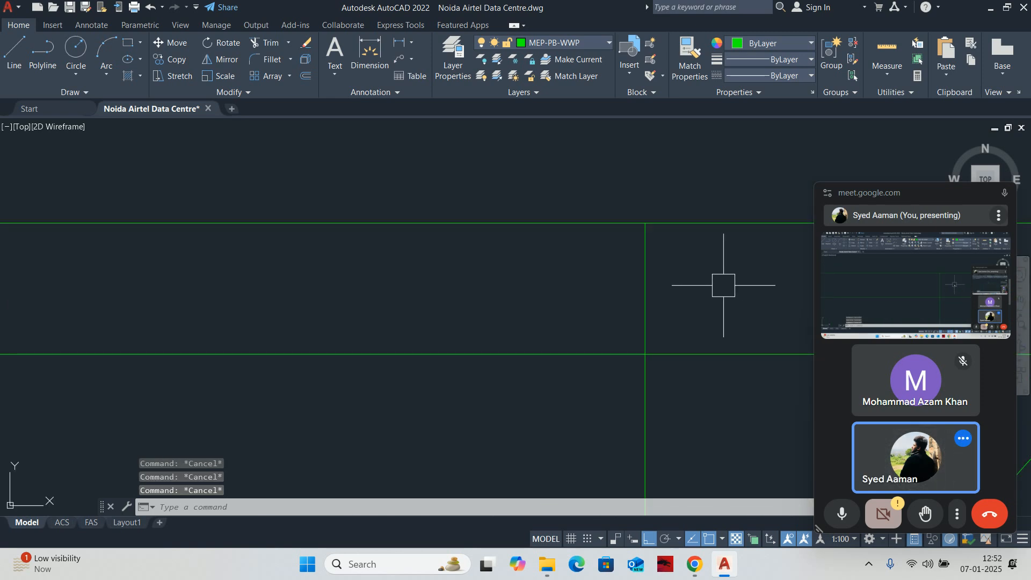
{"action": "scroll", "coordinate": [698, 289], "scroll_direction": "down", "scroll_amount": 3}
{"action": "scroll", "coordinate": [644, 311], "scroll_direction": "down", "scroll_amount": 1}
{"action": "type", "text": "TR"}
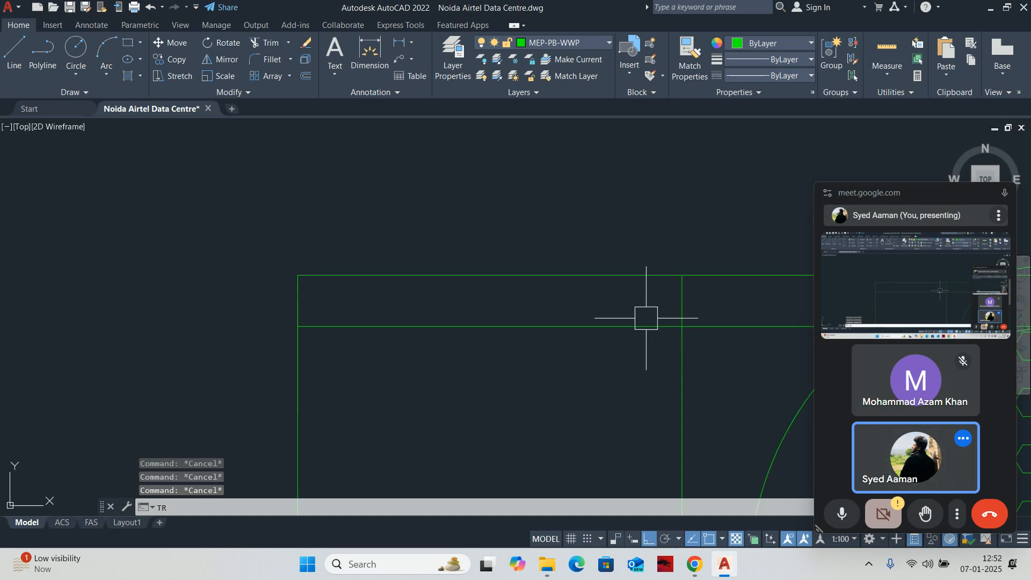
{"action": "key", "text": "Return"}
{"action": "scroll", "coordinate": [575, 243], "scroll_direction": "down", "scroll_amount": 3}
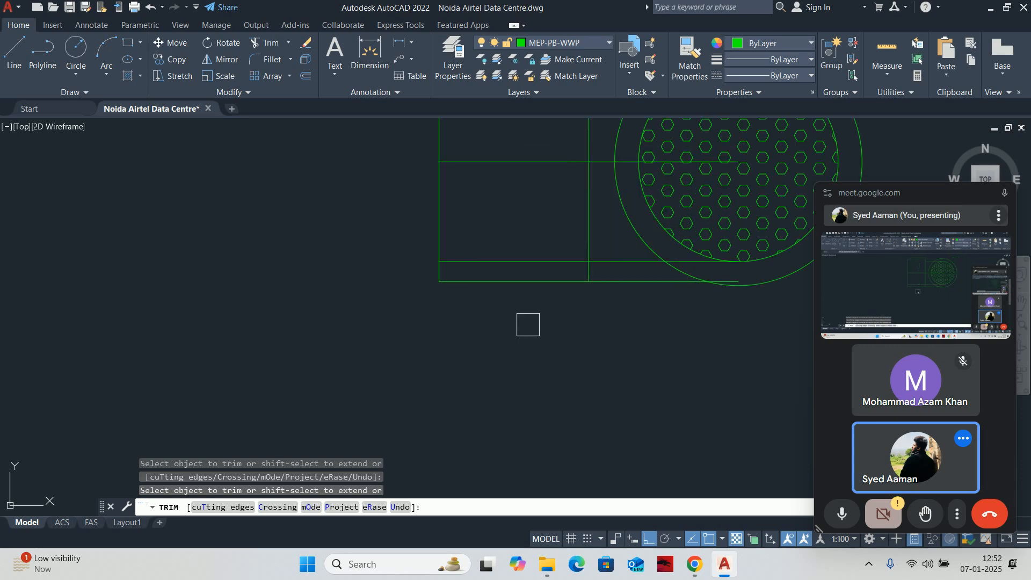
{"action": "scroll", "coordinate": [593, 353], "scroll_direction": "up", "scroll_amount": 5}
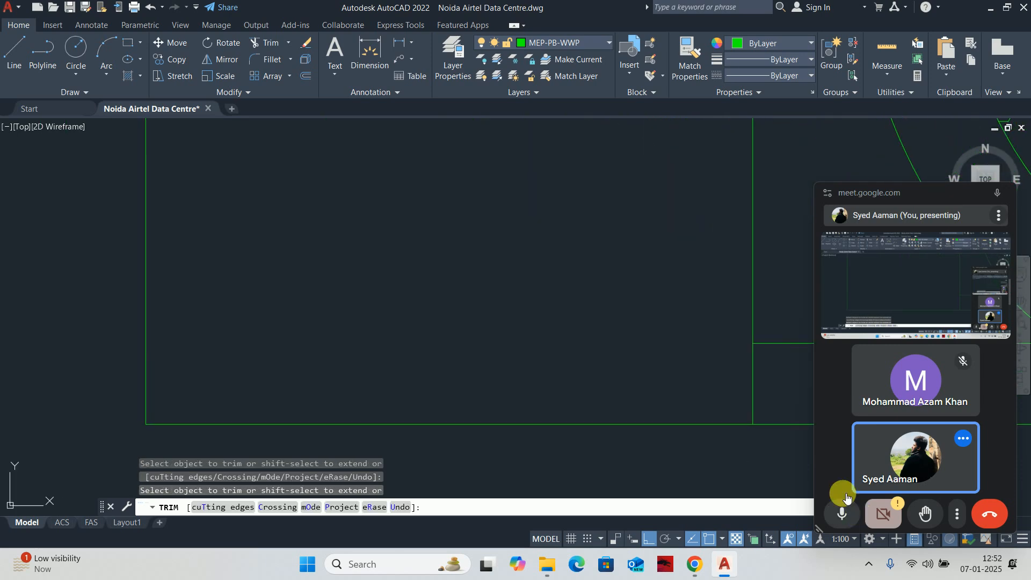
{"action": "scroll", "coordinate": [614, 315], "scroll_direction": "down", "scroll_amount": 5}
{"action": "scroll", "coordinate": [552, 315], "scroll_direction": "up", "scroll_amount": 5}
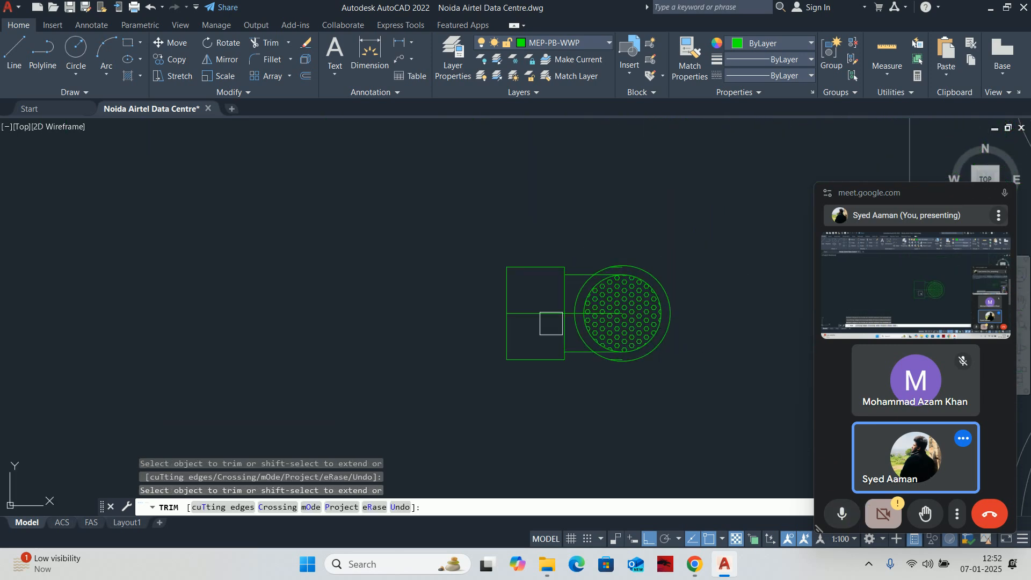
Trim the upper and lower pipe lines where they run inside the floor drain's outer circle.
{"action": "scroll", "coordinate": [628, 260], "scroll_direction": "down", "scroll_amount": 5}
{"action": "scroll", "coordinate": [612, 265], "scroll_direction": "up", "scroll_amount": 5}
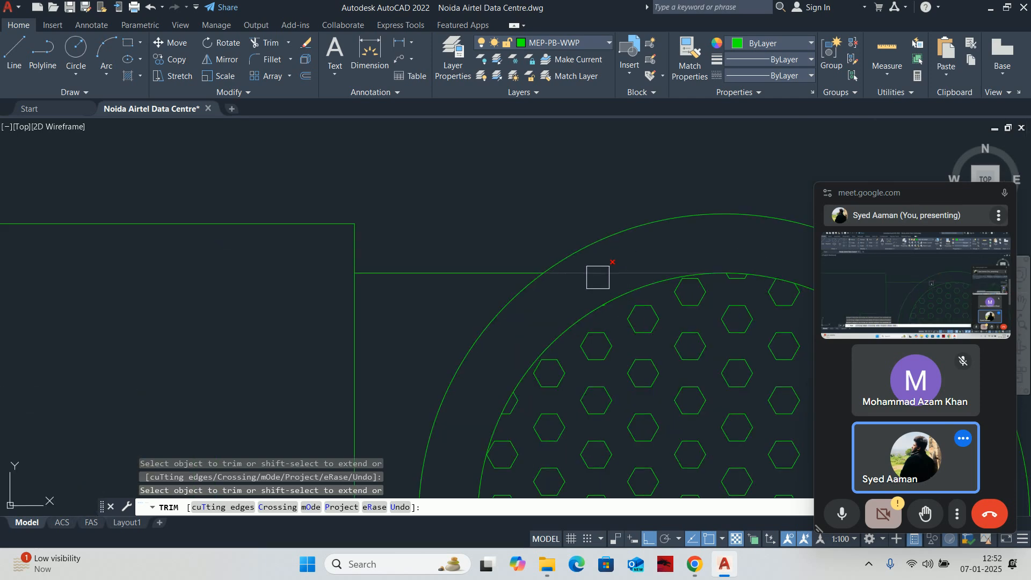
{"action": "scroll", "coordinate": [596, 276], "scroll_direction": "down", "scroll_amount": 5}
{"action": "scroll", "coordinate": [536, 347], "scroll_direction": "up", "scroll_amount": 6}
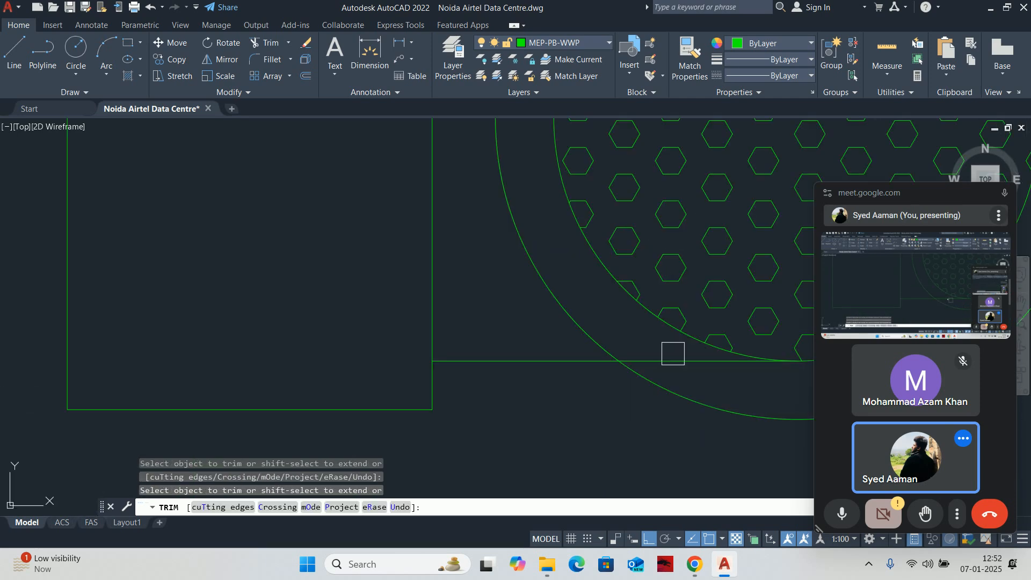
{"action": "scroll", "coordinate": [663, 356], "scroll_direction": "down", "scroll_amount": 5}
{"action": "key", "text": "Escape"}
{"action": "key", "text": "Escape"}
Chamfer the two socket rectangle corners facing the floor drain with both distances set to 10.
{"action": "scroll", "coordinate": [635, 313], "scroll_direction": "up", "scroll_amount": 3}
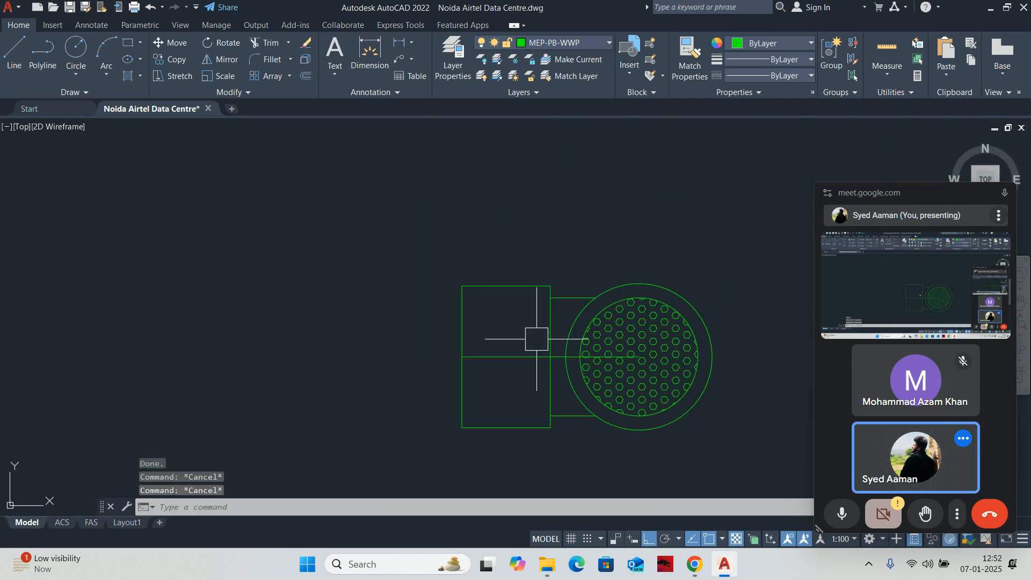
{"action": "type", "text": "cha"}
{"action": "key", "text": "Return"}
{"action": "left_click", "coordinate": [988, 194]}
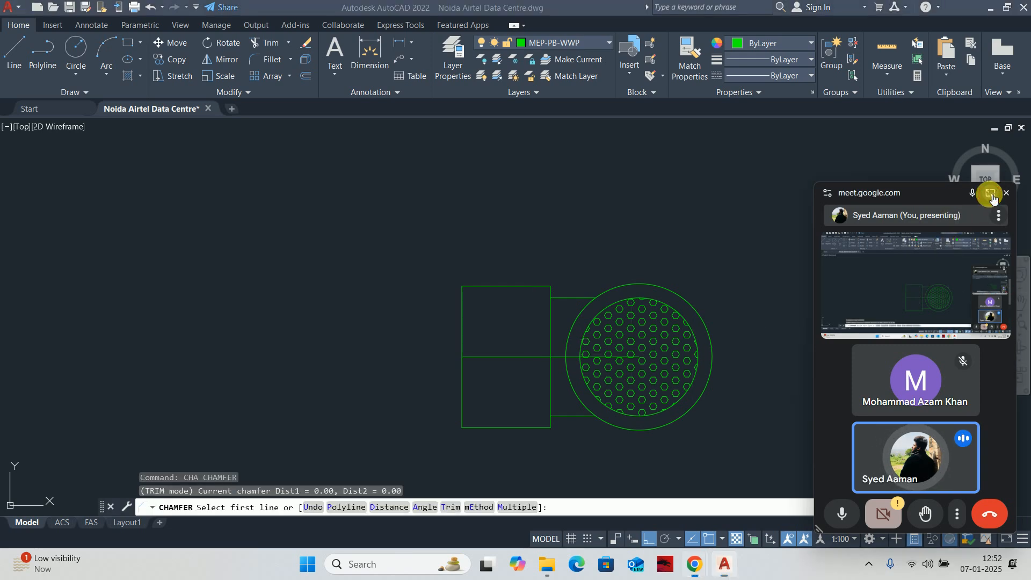
{"action": "key", "text": "alt+Tab"}
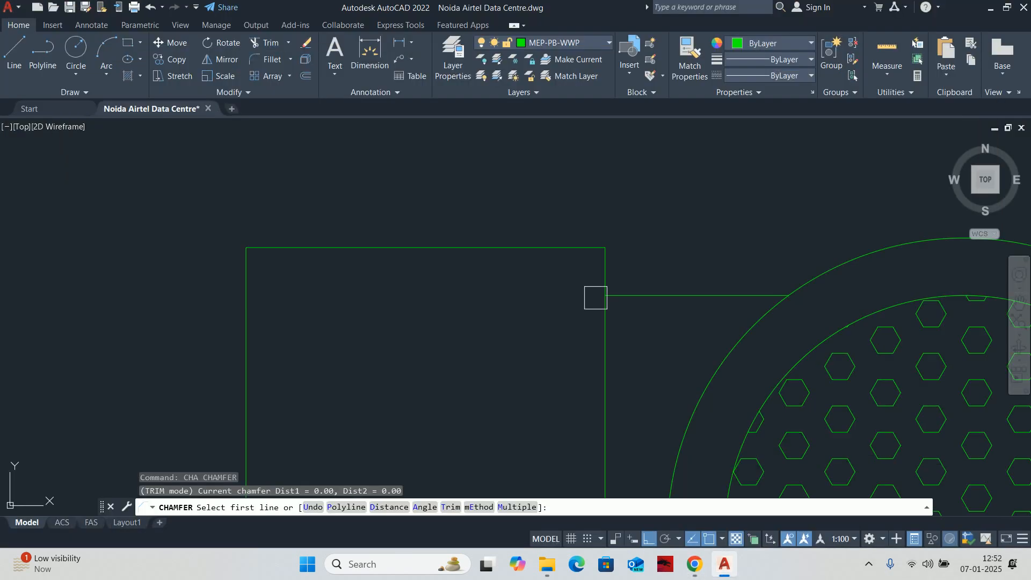
{"action": "key", "text": "Return"}
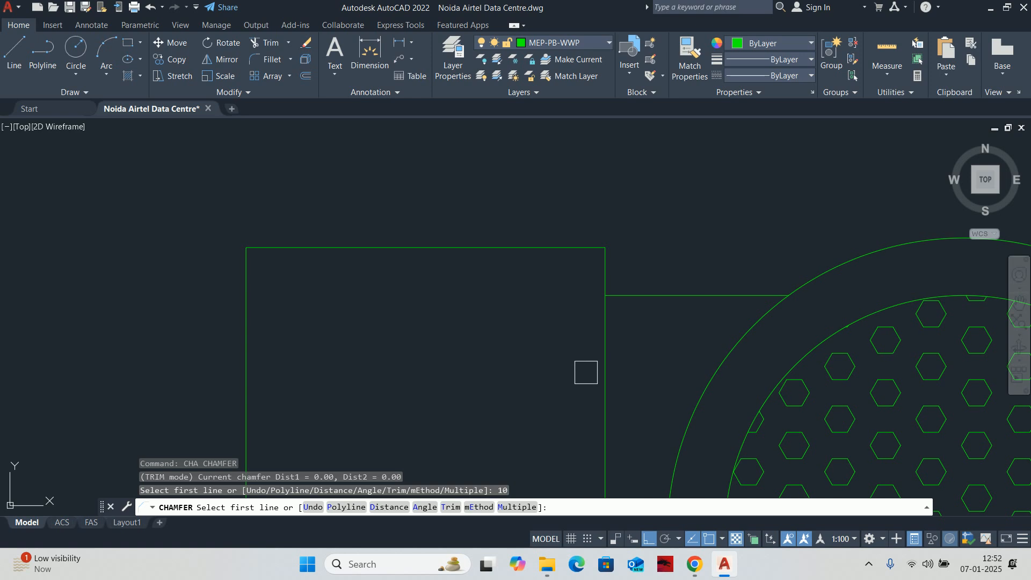
{"action": "type", "text": "d"}
{"action": "key", "text": "Return"}
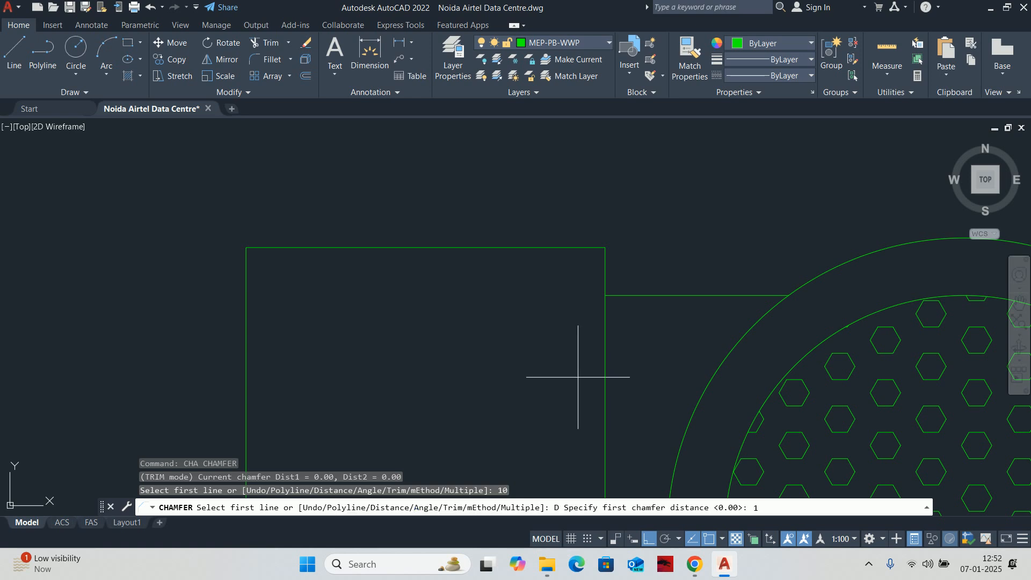
{"action": "type", "text": "10"}
{"action": "key", "text": "Return"}
{"action": "key", "text": "Return"}
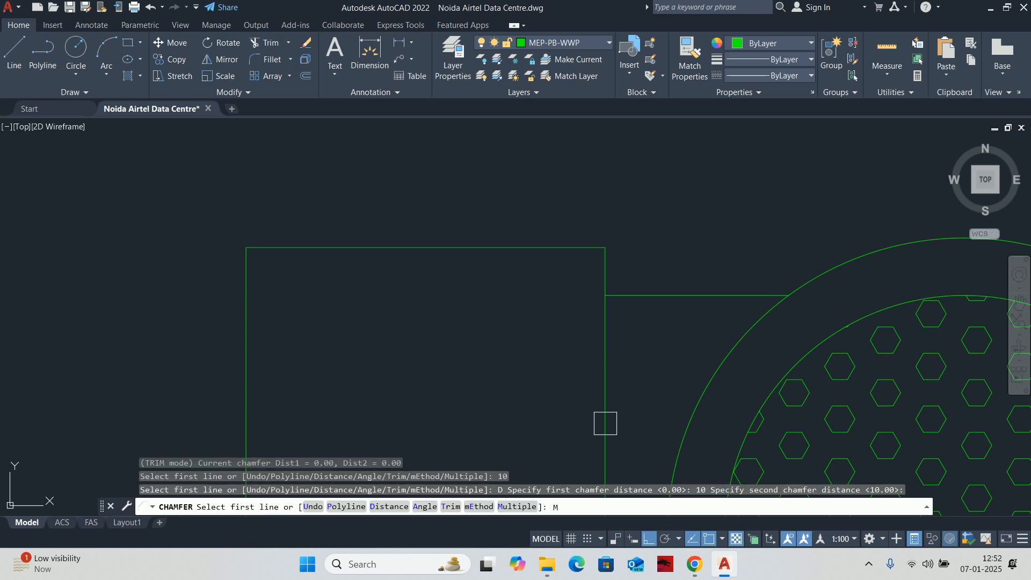
{"action": "type", "text": "M"}
{"action": "key", "text": "Return"}
{"action": "left_click", "coordinate": [605, 423]}
{"action": "left_click", "coordinate": [571, 248]}
{"action": "scroll", "coordinate": [580, 386], "scroll_direction": "down", "scroll_amount": 4}
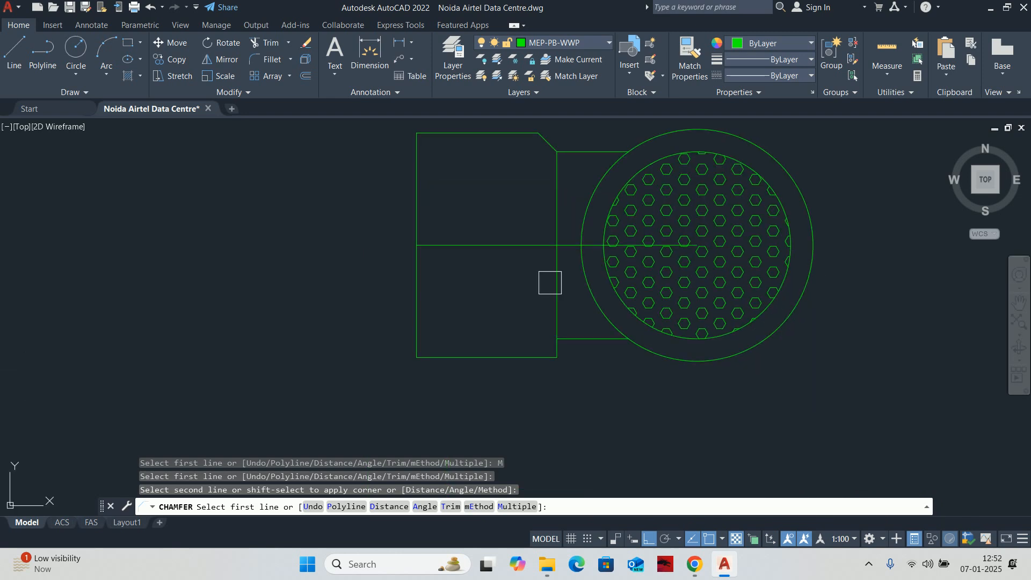
{"action": "left_click", "coordinate": [550, 282]}
{"action": "left_click", "coordinate": [505, 355]}
{"action": "key", "text": "Escape"}
{"action": "scroll", "coordinate": [509, 370], "scroll_direction": "down", "scroll_amount": 3}
{"action": "key", "text": "Escape"}
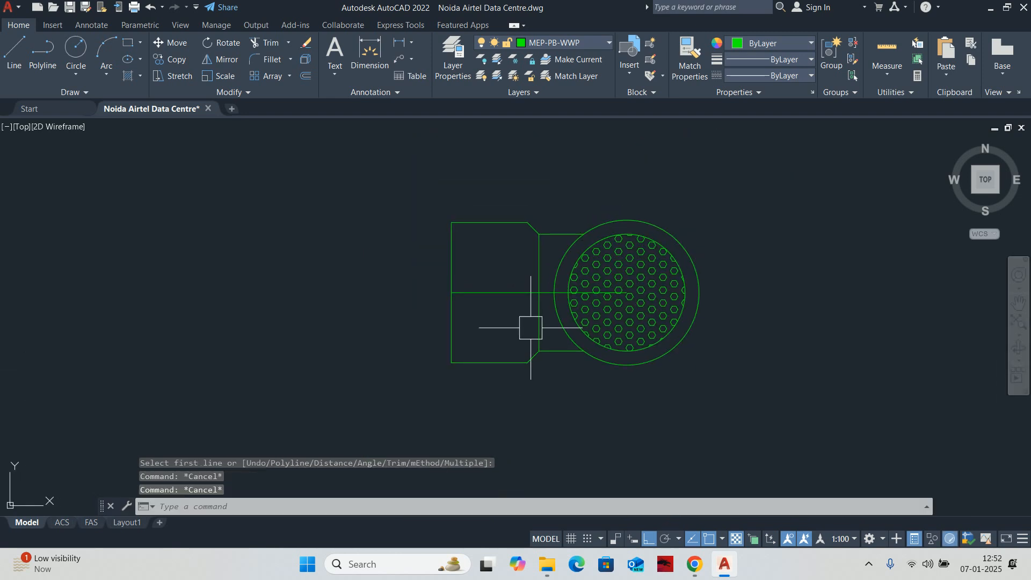
Draw a vertical line between the outer ends of the two chamfers.
{"action": "type", "text": "L"}
{"action": "key", "text": "Return"}
{"action": "left_click", "coordinate": [527, 222]}
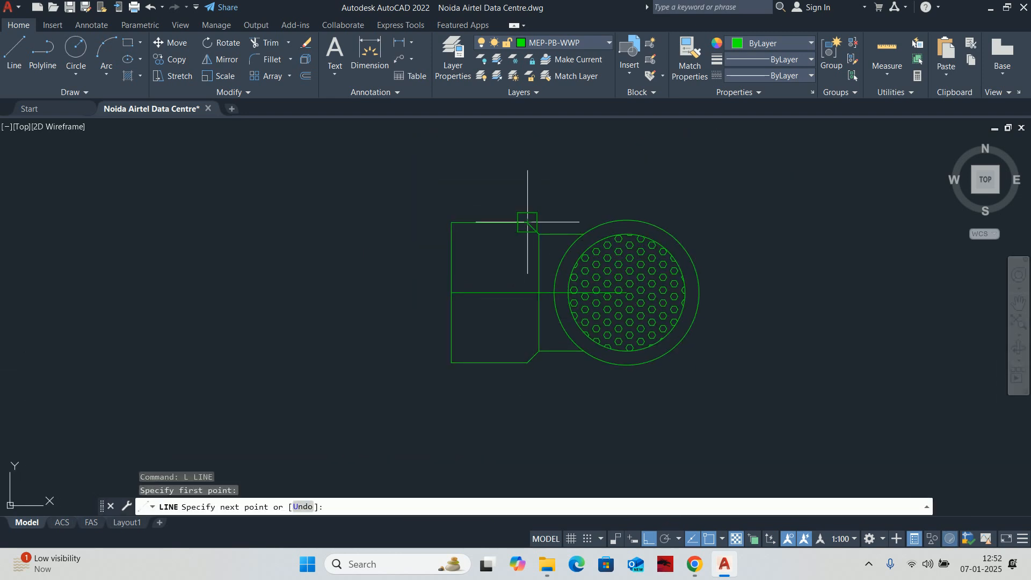
{"action": "left_click", "coordinate": [527, 363]}
{"action": "key", "text": "Escape"}
{"action": "scroll", "coordinate": [511, 309], "scroll_direction": "down", "scroll_amount": 3}
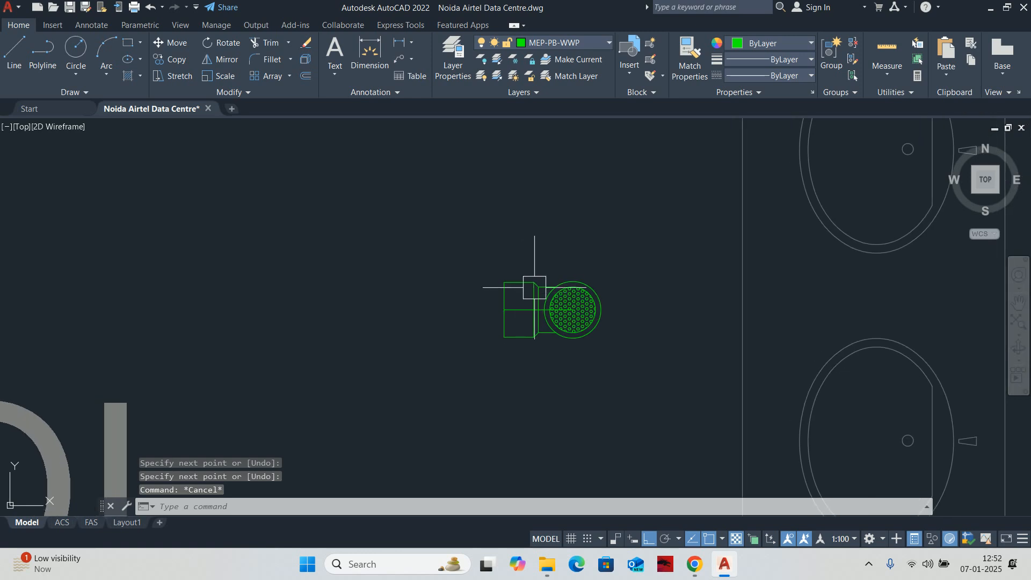
Stretch the left end of the outlet socket 25 to the left.
{"action": "scroll", "coordinate": [517, 350], "scroll_direction": "up", "scroll_amount": 1}
{"action": "type", "text": "S"}
{"action": "key", "text": "Return"}
{"action": "left_click", "coordinate": [510, 370]}
{"action": "left_click", "coordinate": [451, 185]}
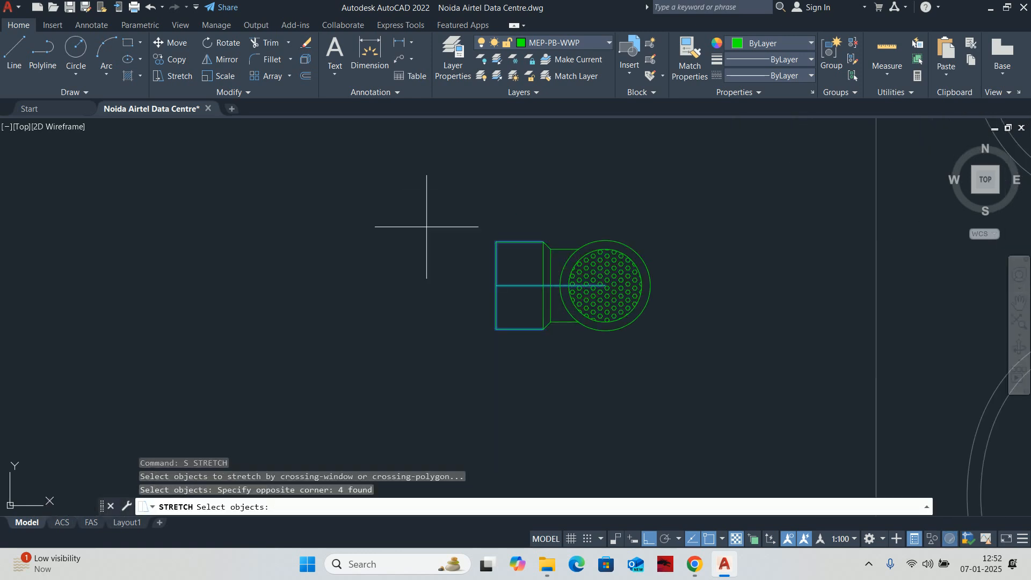
{"action": "key", "text": "Return"}
{"action": "left_click", "coordinate": [412, 267]}
{"action": "type", "text": "25"}
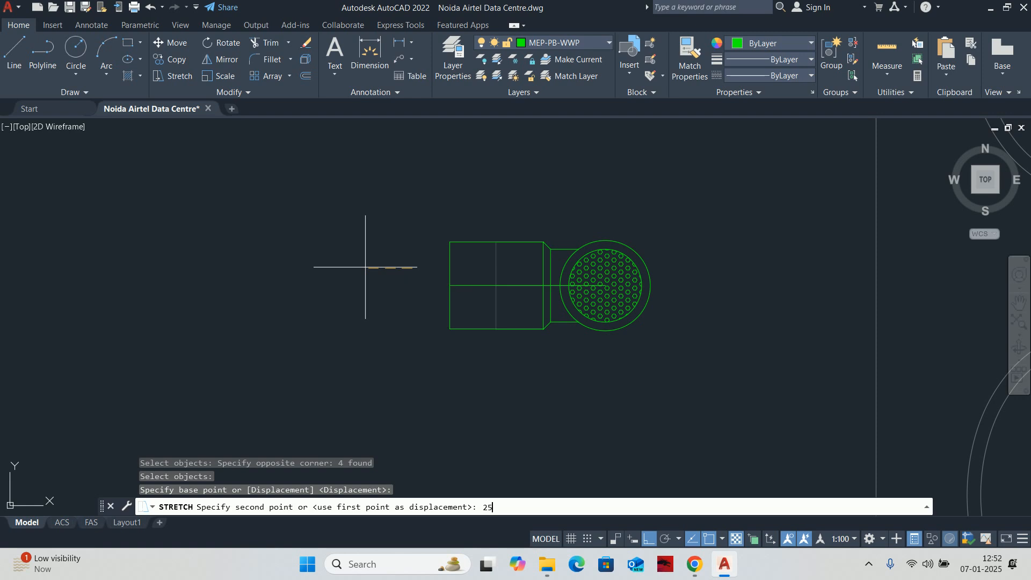
{"action": "key", "text": "Return"}
{"action": "key", "text": "Escape"}
{"action": "key", "text": "Escape"}
{"action": "scroll", "coordinate": [529, 274], "scroll_direction": "up", "scroll_amount": 2}
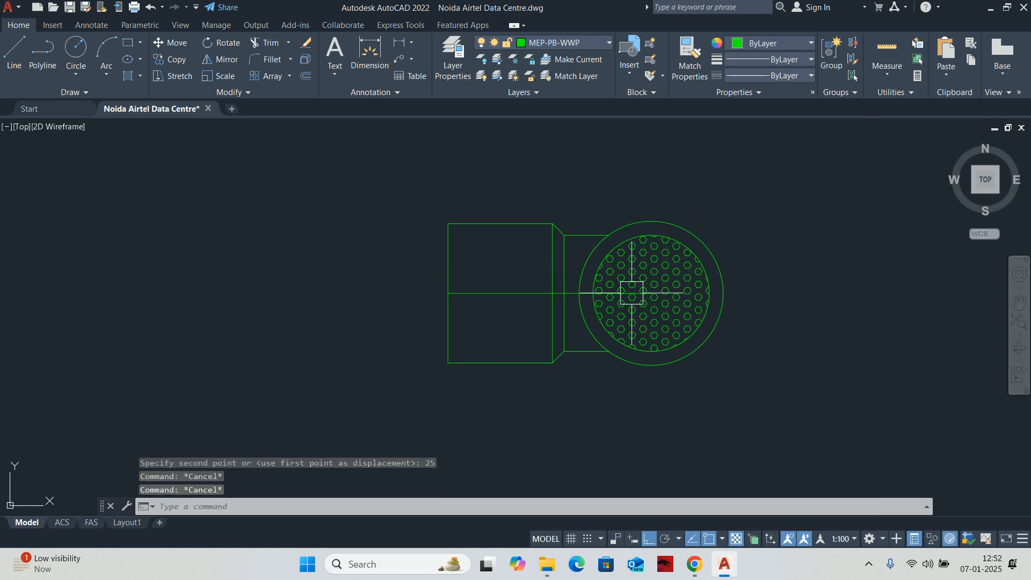
Delete the horizontal centre line running through the socket and the floor drain.
{"action": "left_click", "coordinate": [501, 293]}
{"action": "scroll", "coordinate": [501, 293], "scroll_direction": "down", "scroll_amount": 3}
{"action": "key", "text": "Delete"}
{"action": "middle_click_drag", "start_coordinate": [497, 295], "coordinate": [595, 290]}
{"action": "key", "text": "Escape"}
{"action": "key", "text": "Escape"}
{"action": "key", "text": "Escape"}
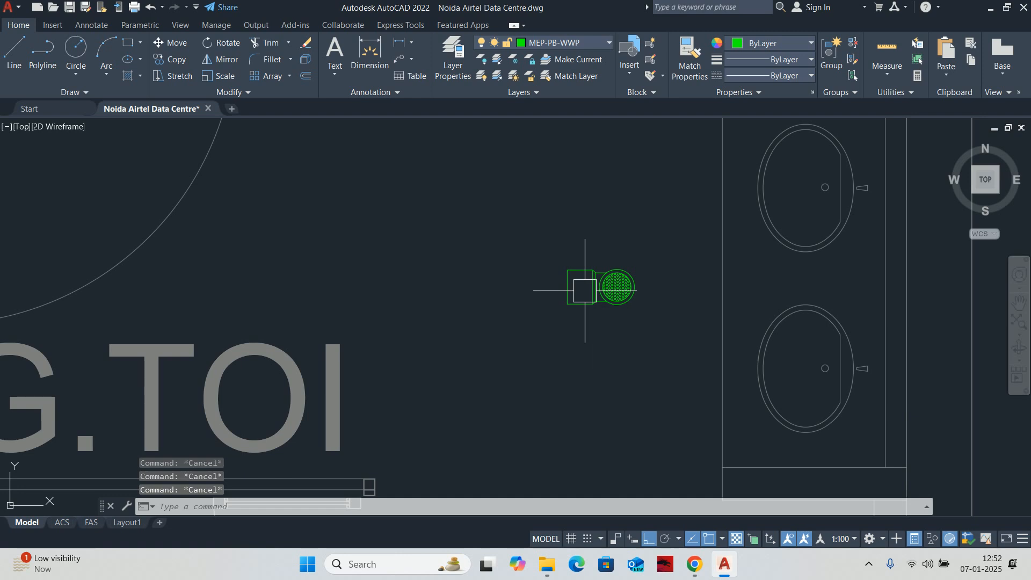
Convert the floor drain and its outlet into a block named SINGLE FLOOR TRAP, with its base point at the drain's centre.
{"action": "type", "text": "B"}
{"action": "key", "text": "Return"}
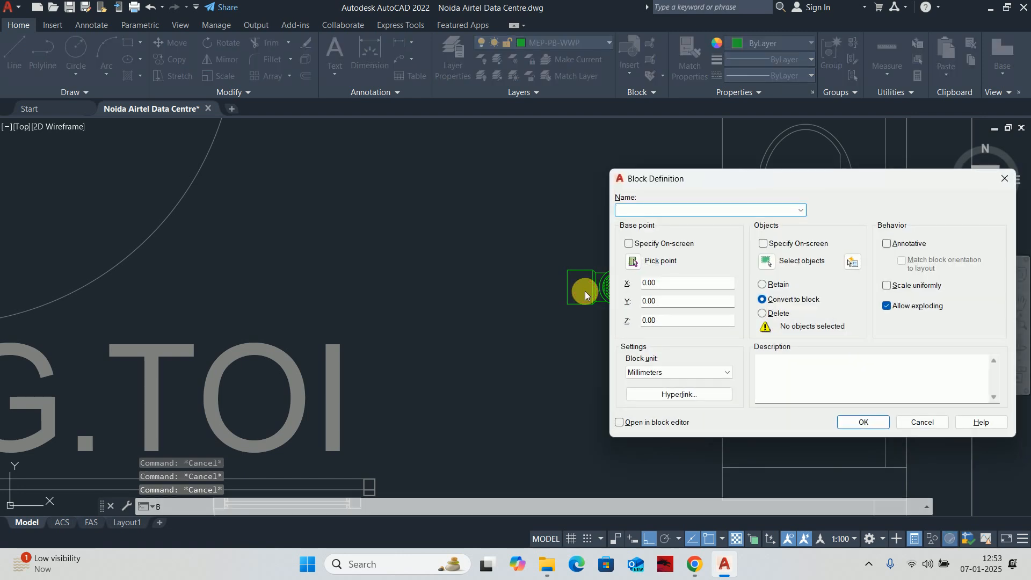
{"action": "type", "text": "SINGLE FLOOR TRAP"}
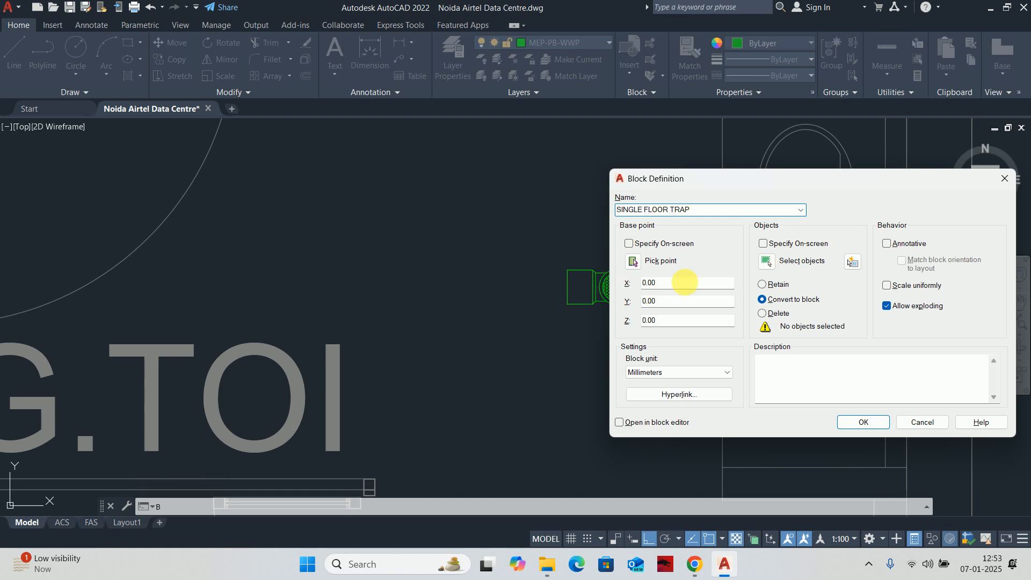
{"action": "left_click", "coordinate": [771, 260]}
{"action": "left_click", "coordinate": [483, 202]}
{"action": "left_click", "coordinate": [701, 329]}
{"action": "key", "text": "Return"}
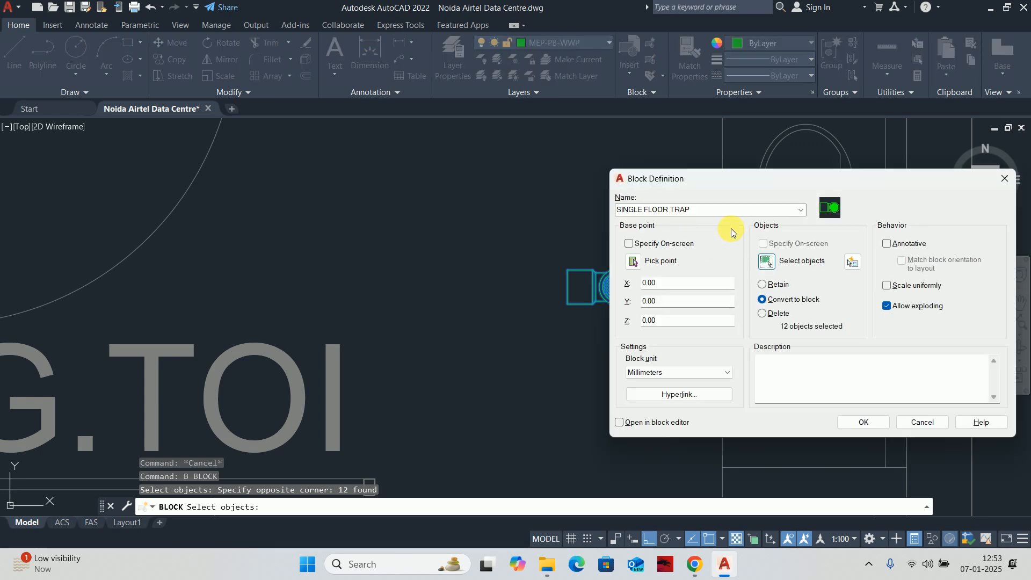
{"action": "left_click", "coordinate": [634, 262]}
{"action": "scroll", "coordinate": [596, 284], "scroll_direction": "up", "scroll_amount": 5}
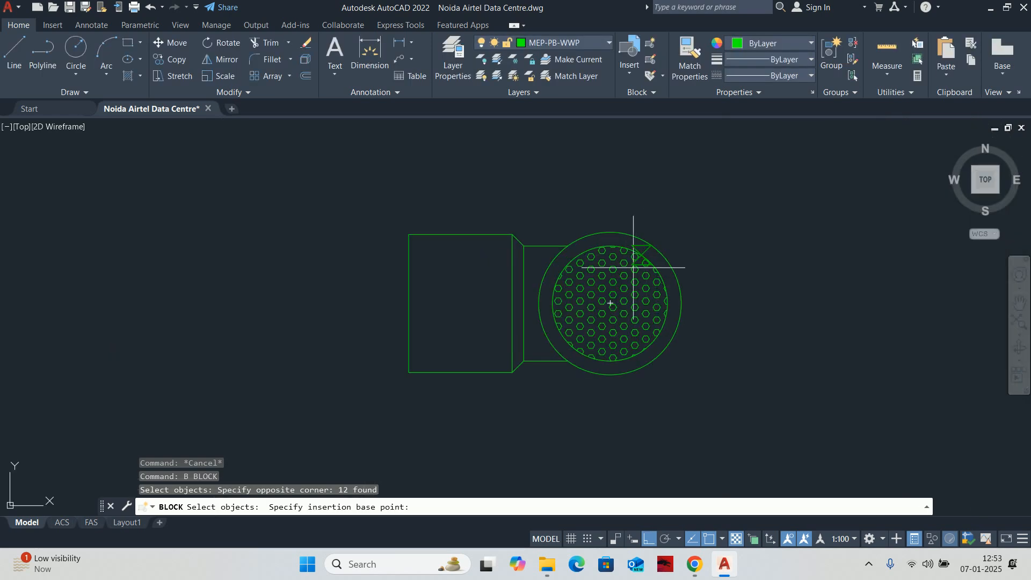
{"action": "left_click", "coordinate": [609, 304]}
{"action": "left_click", "coordinate": [864, 422]}
{"action": "key", "text": "Escape"}
{"action": "key", "text": "Escape"}
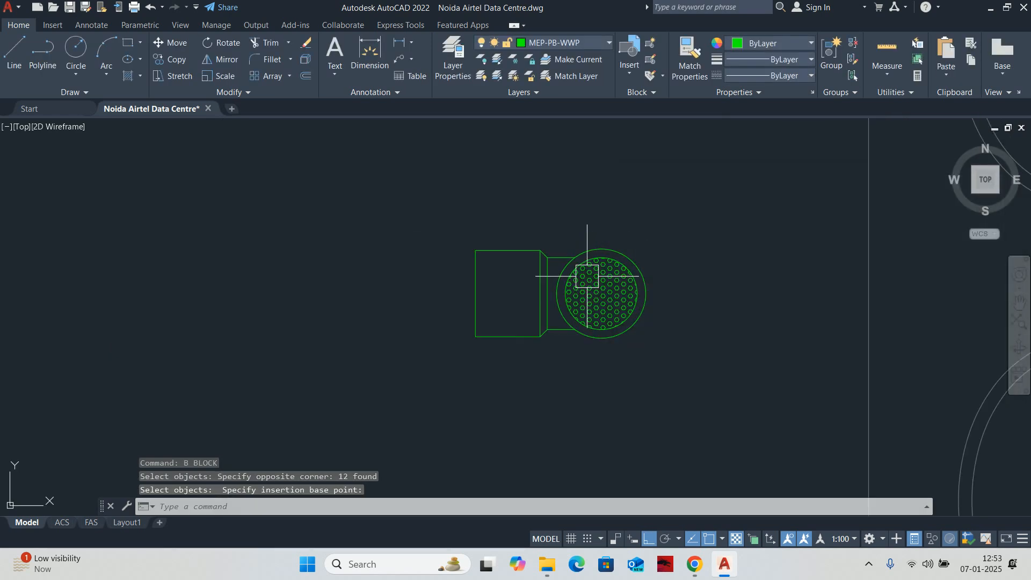
{"action": "scroll", "coordinate": [601, 307], "scroll_direction": "down", "scroll_amount": 4}
{"action": "scroll", "coordinate": [634, 308], "scroll_direction": "up", "scroll_amount": 4}
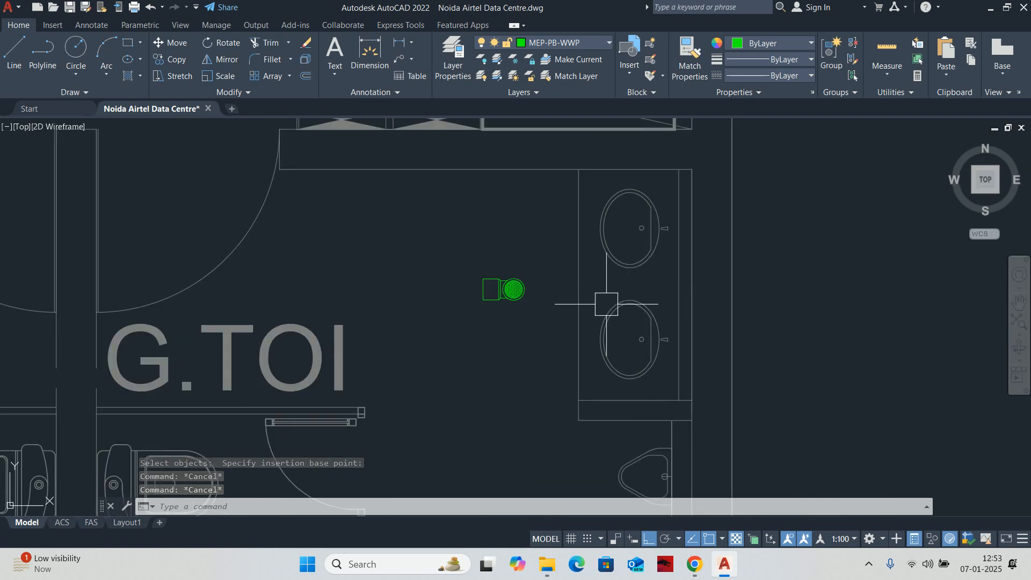
Delete the floor trap beside the G.TOI washbasins and choose the SINGLE FLOOR TRAP block for insertion.
{"action": "left_click", "coordinate": [503, 290]}
{"action": "key", "text": "Delete"}
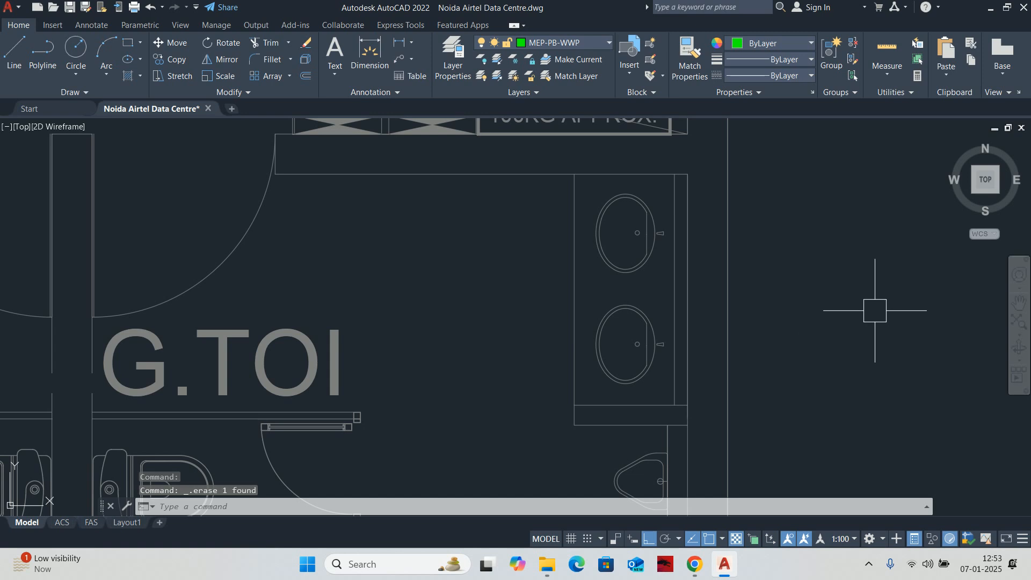
{"action": "type", "text": "i"}
{"action": "key", "text": "Return"}
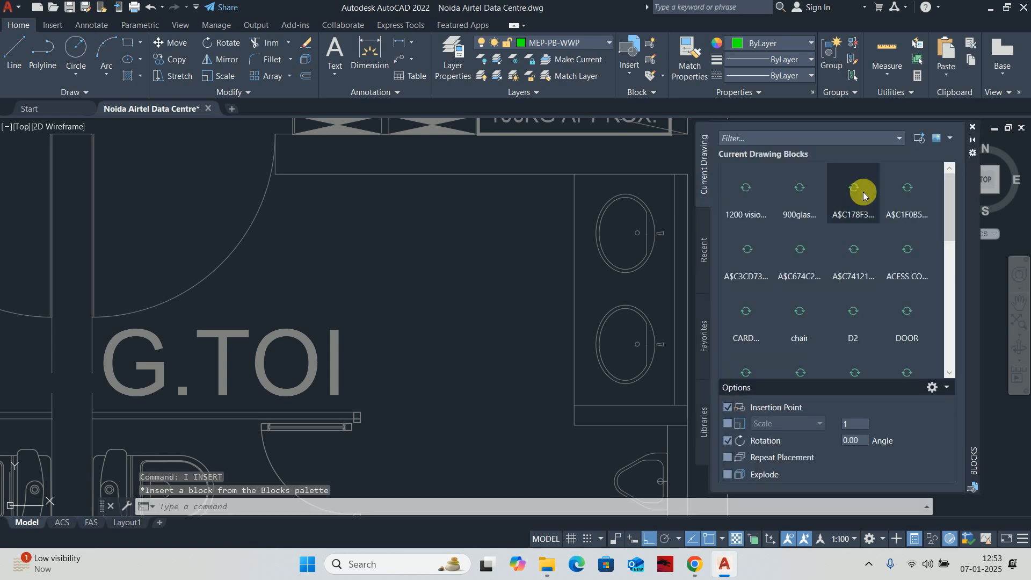
{"action": "scroll", "coordinate": [883, 249], "scroll_direction": "down", "scroll_amount": 6}
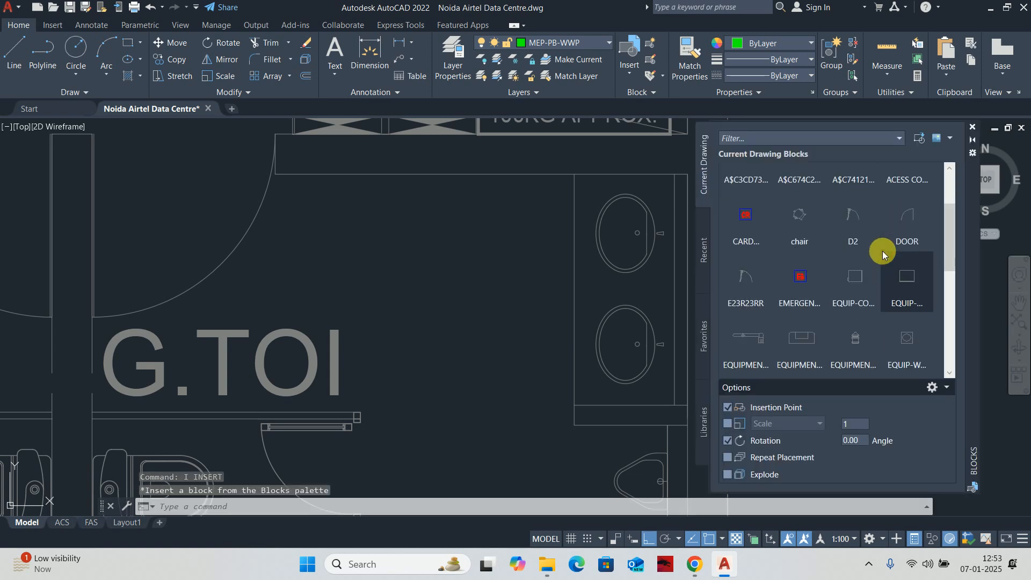
{"action": "left_click", "coordinate": [908, 338]}
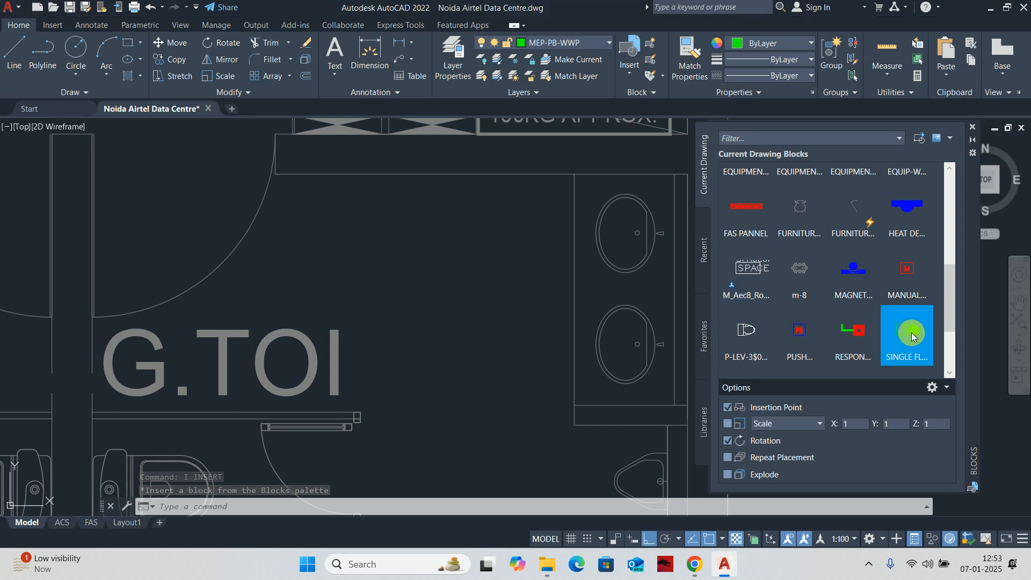
Place the block unrotated between the two G.TOI washbasins, at the midpoint between opposite corners of the counter.
{"action": "scroll", "coordinate": [621, 290], "scroll_direction": "up", "scroll_amount": 3}
{"action": "mouse_move", "coordinate": [622, 300]}
{"action": "middle_mouse_down"}
{"action": "mouse_move", "coordinate": [618, 316]}
{"action": "mouse_move", "coordinate": [585, 338]}
{"action": "mouse_move", "coordinate": [509, 348]}
{"action": "mouse_move", "coordinate": [482, 244]}
{"action": "middle_mouse_up"}
{"action": "type", "text": "MTP"}
{"action": "key", "text": "Return"}
{"action": "left_click", "coordinate": [427, 156]}
{"action": "scroll", "coordinate": [510, 335], "scroll_direction": "down", "scroll_amount": 1}
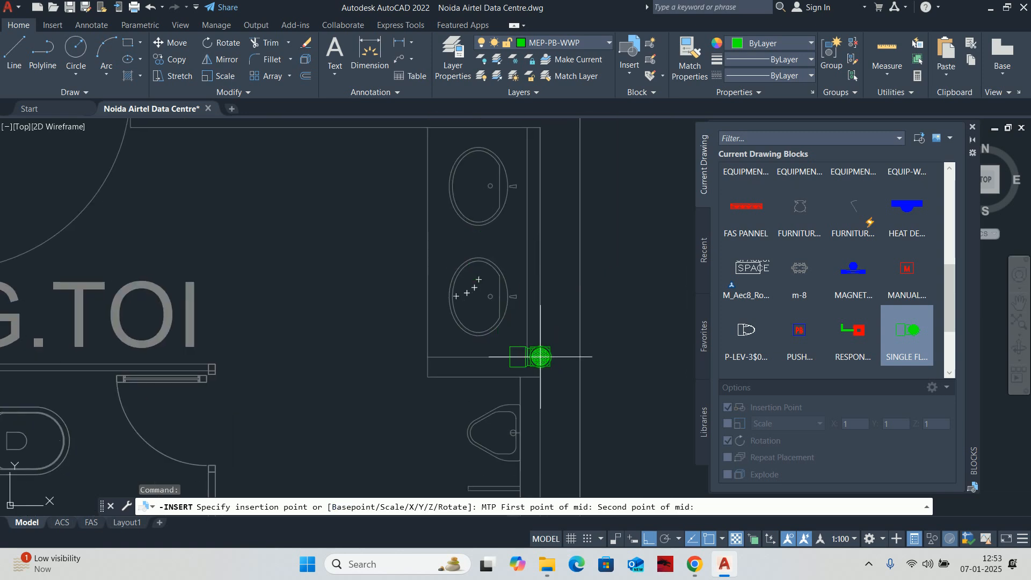
{"action": "left_click", "coordinate": [540, 356]}
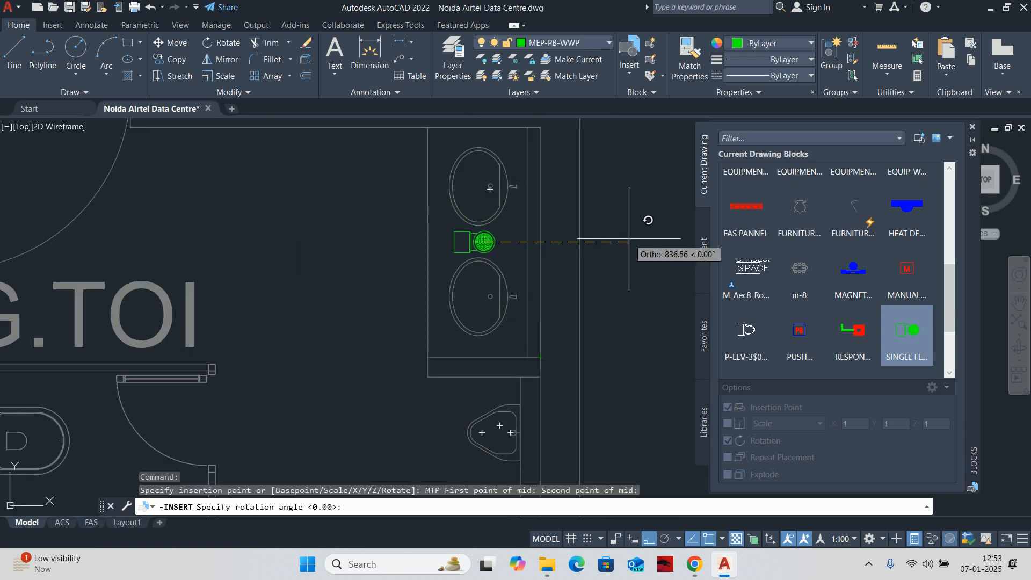
{"action": "left_click", "coordinate": [647, 222]}
{"action": "scroll", "coordinate": [499, 292], "scroll_direction": "down", "scroll_amount": 2}
{"action": "scroll", "coordinate": [508, 294], "scroll_direction": "up", "scroll_amount": 4}
{"action": "key", "text": "Escape"}
{"action": "key", "text": "Escape"}
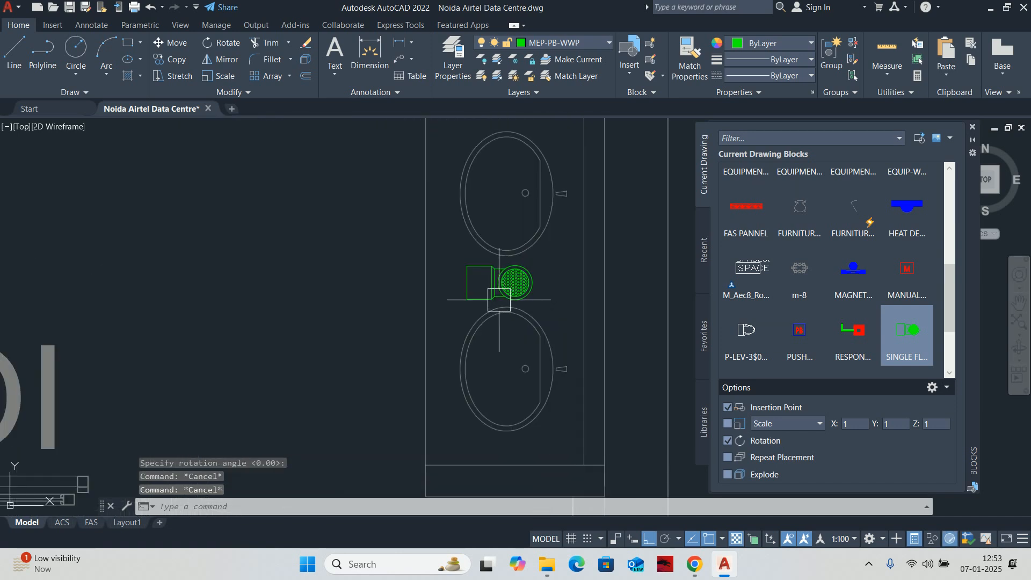
Scale the inserted floor trap by a factor of 0.75 about the centre of its drain.
{"action": "type", "text": "sc"}
{"action": "key", "text": "Return"}
{"action": "left_click", "coordinate": [499, 298]}
{"action": "key", "text": "Return"}
{"action": "scroll", "coordinate": [494, 299], "scroll_direction": "up", "scroll_amount": 4}
{"action": "left_click", "coordinate": [494, 300]}
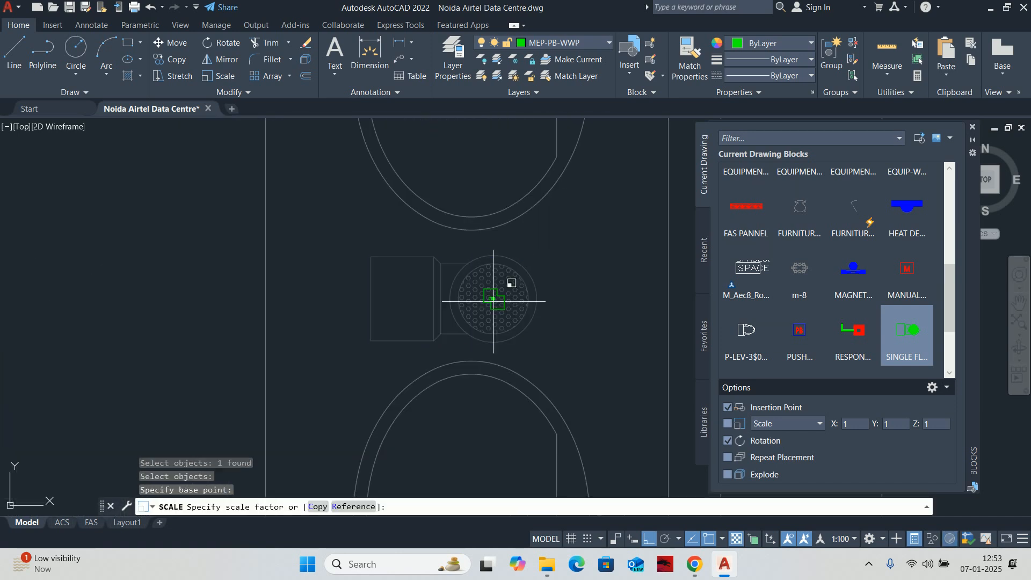
{"action": "type", "text": ".75"}
{"action": "key", "text": "Return"}
{"action": "key", "text": "Escape"}
{"action": "key", "text": "Escape"}
{"action": "key", "text": "Escape"}
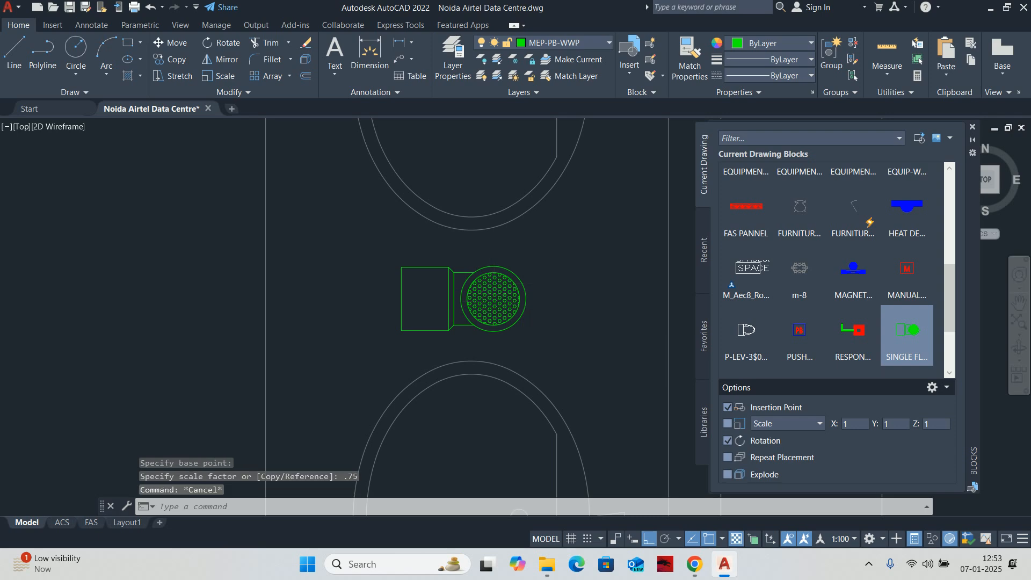
Check the diameter of the scaled drain's grating circle without keeping a dimension, and put the block library away.
{"action": "scroll", "coordinate": [526, 294], "scroll_direction": "down", "scroll_amount": 2}
{"action": "scroll", "coordinate": [456, 291], "scroll_direction": "up", "scroll_amount": 2}
{"action": "scroll", "coordinate": [521, 290], "scroll_direction": "up", "scroll_amount": 2}
{"action": "type", "text": "D"}
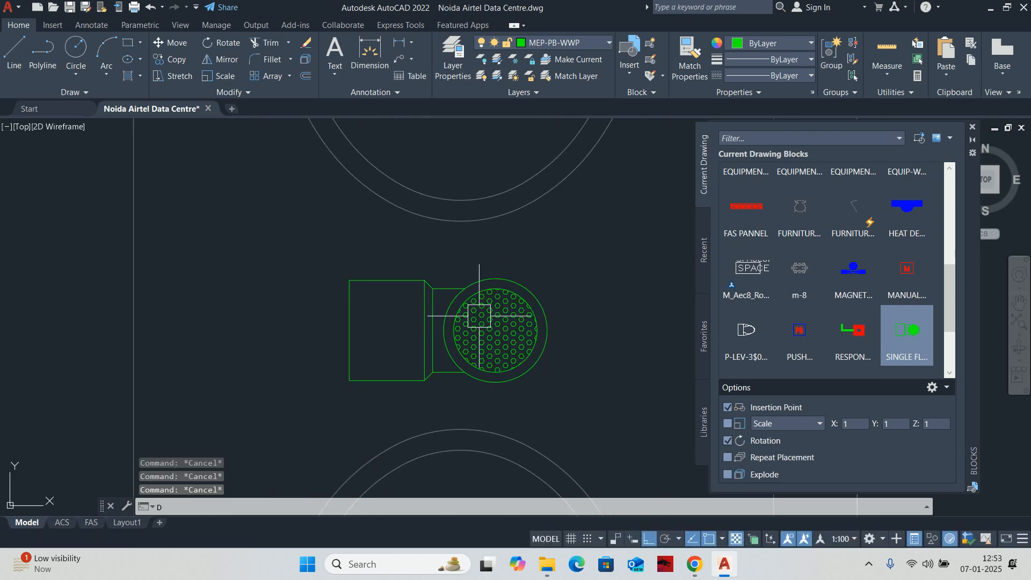
{"action": "type", "text": "DI"}
{"action": "key", "text": "Return"}
{"action": "scroll", "coordinate": [507, 301], "scroll_direction": "up", "scroll_amount": 5}
{"action": "left_click", "coordinate": [475, 325]}
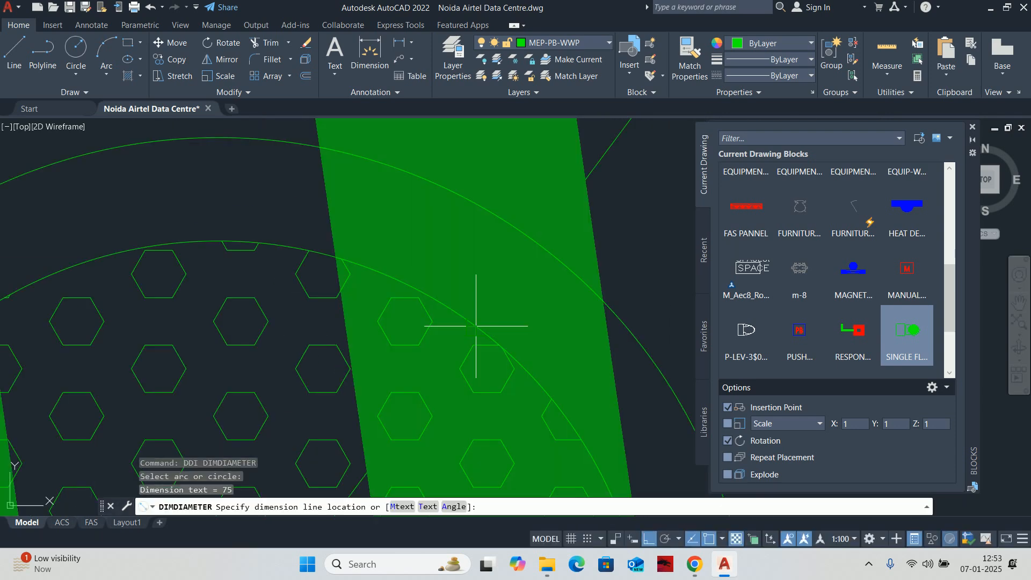
{"action": "scroll", "coordinate": [483, 312], "scroll_direction": "down", "scroll_amount": 8}
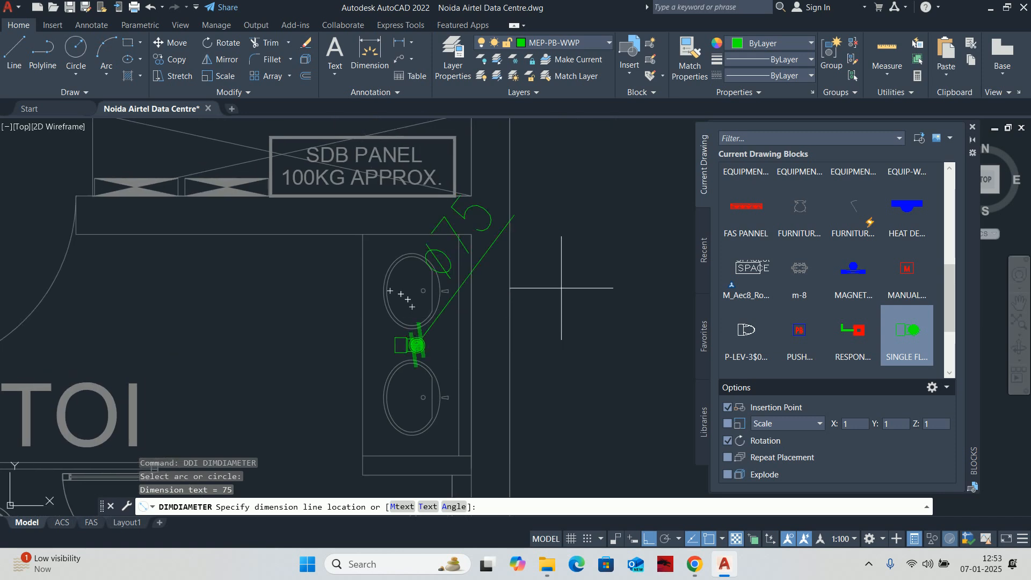
{"action": "key", "text": "Escape"}
{"action": "key", "text": "Escape"}
{"action": "key", "text": "Escape"}
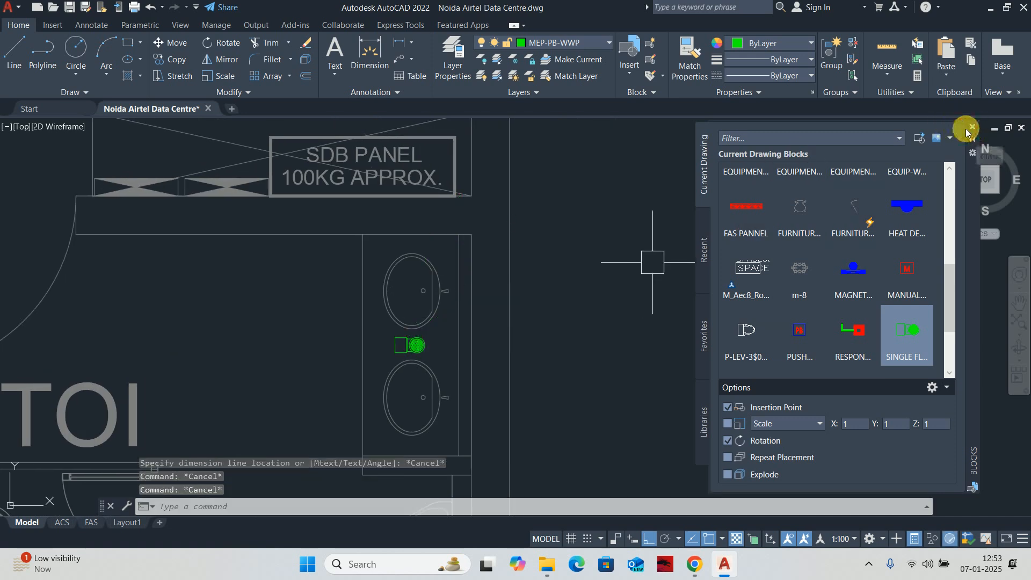
{"action": "left_click", "coordinate": [972, 127]}
Start a polyline at the outer end of the floor trap's outlet socket and run it horizontally about 1700 to the left.
{"action": "scroll", "coordinate": [784, 317], "scroll_direction": "down", "scroll_amount": 2}
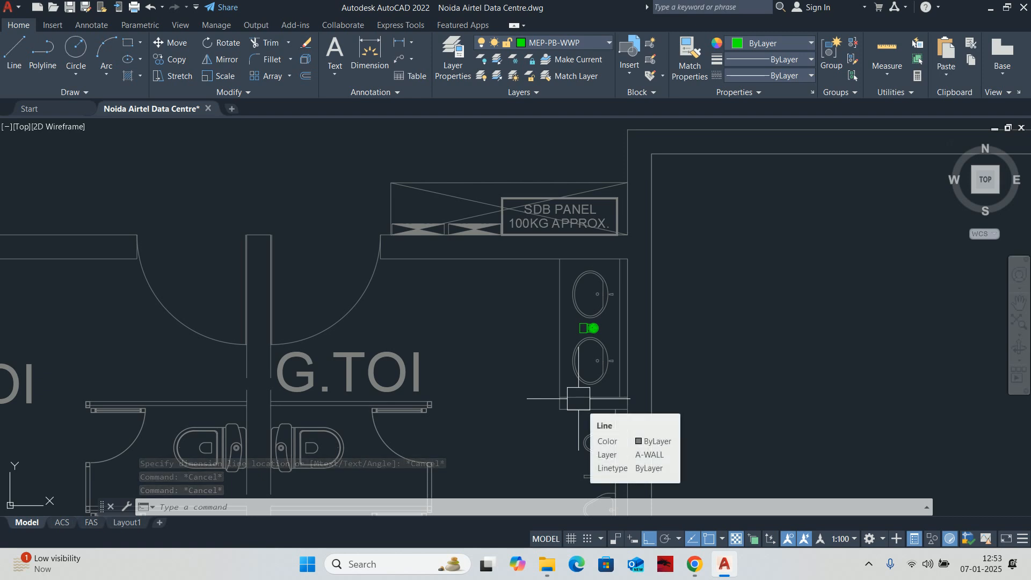
{"action": "scroll", "coordinate": [591, 370], "scroll_direction": "up", "scroll_amount": 3}
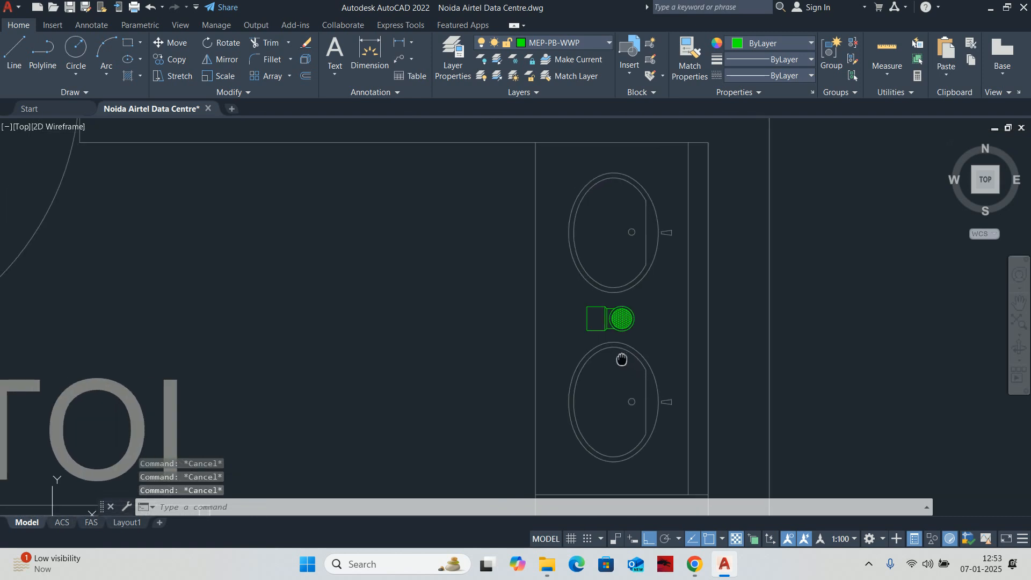
{"action": "scroll", "coordinate": [617, 343], "scroll_direction": "down", "scroll_amount": 3}
{"action": "type", "text": "pl"}
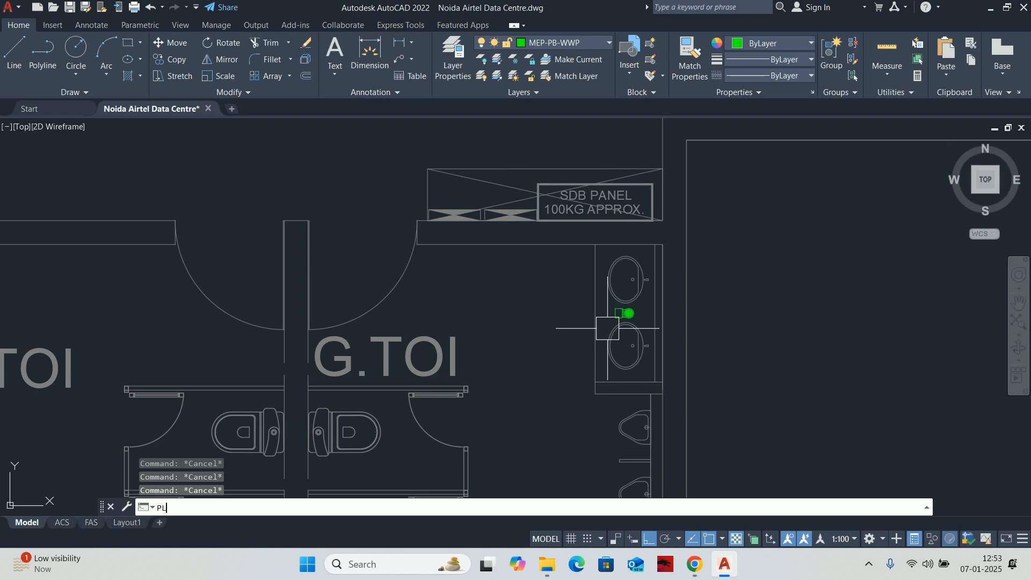
{"action": "key", "text": "Return"}
{"action": "scroll", "coordinate": [607, 327], "scroll_direction": "up", "scroll_amount": 5}
{"action": "left_click", "coordinate": [640, 313]}
{"action": "scroll", "coordinate": [591, 339], "scroll_direction": "down", "scroll_amount": 5}
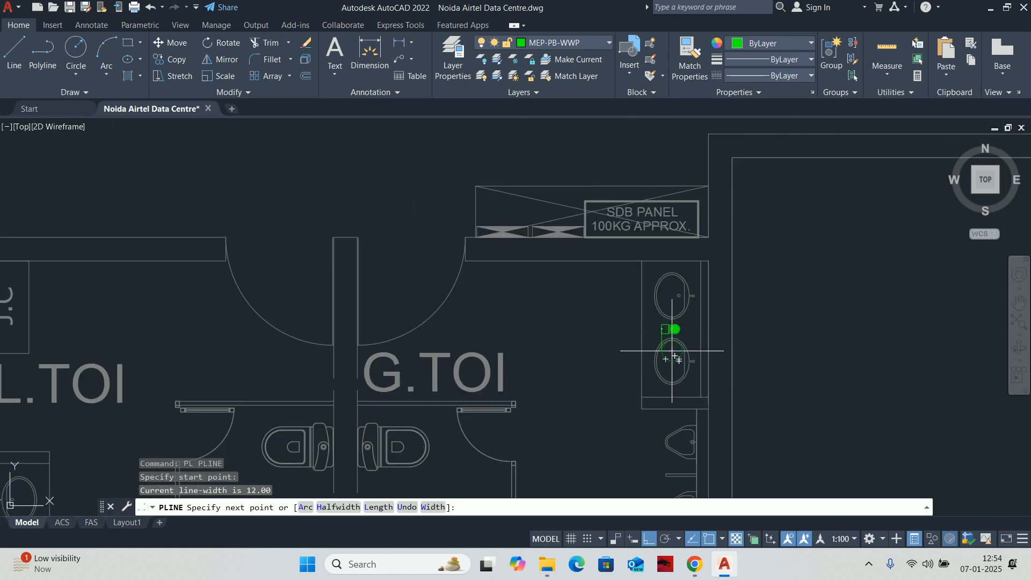
{"action": "middle_click_drag", "start_coordinate": [529, 342], "coordinate": [527, 250]}
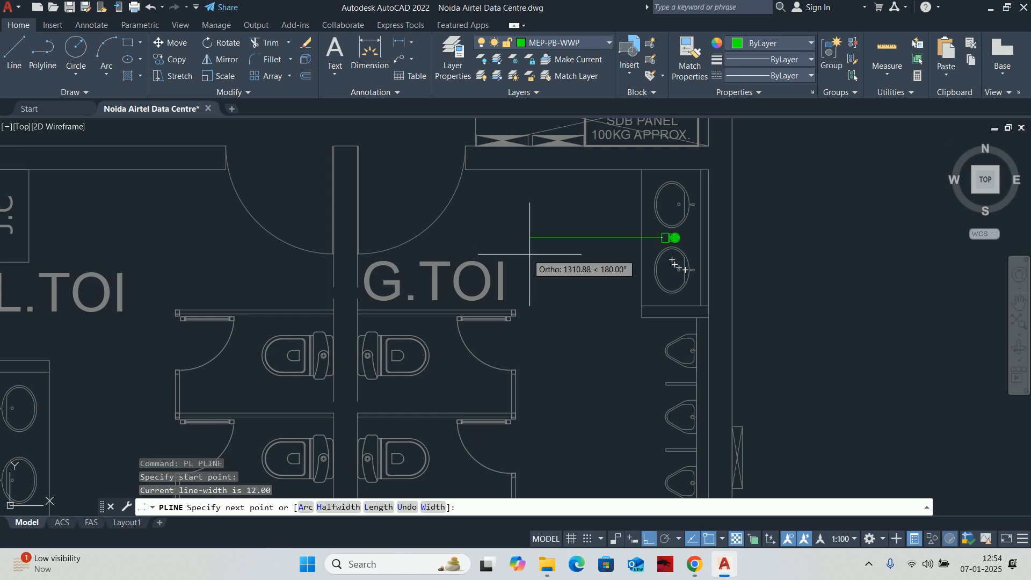
{"action": "scroll", "coordinate": [579, 249], "scroll_direction": "down", "scroll_amount": 3}
{"action": "scroll", "coordinate": [579, 249], "scroll_direction": "down", "scroll_amount": 2}
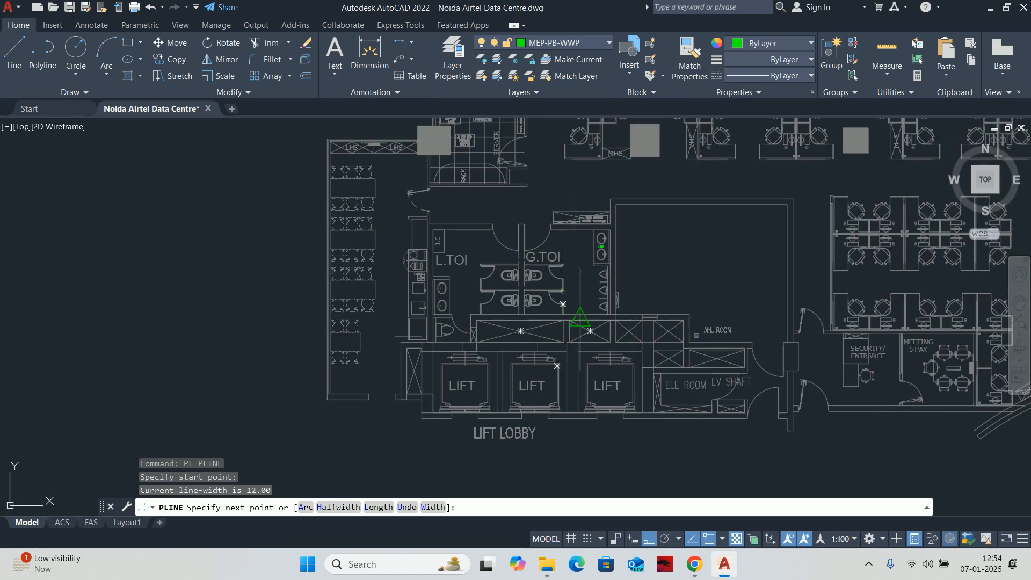
{"action": "scroll", "coordinate": [550, 232], "scroll_direction": "up", "scroll_amount": 5}
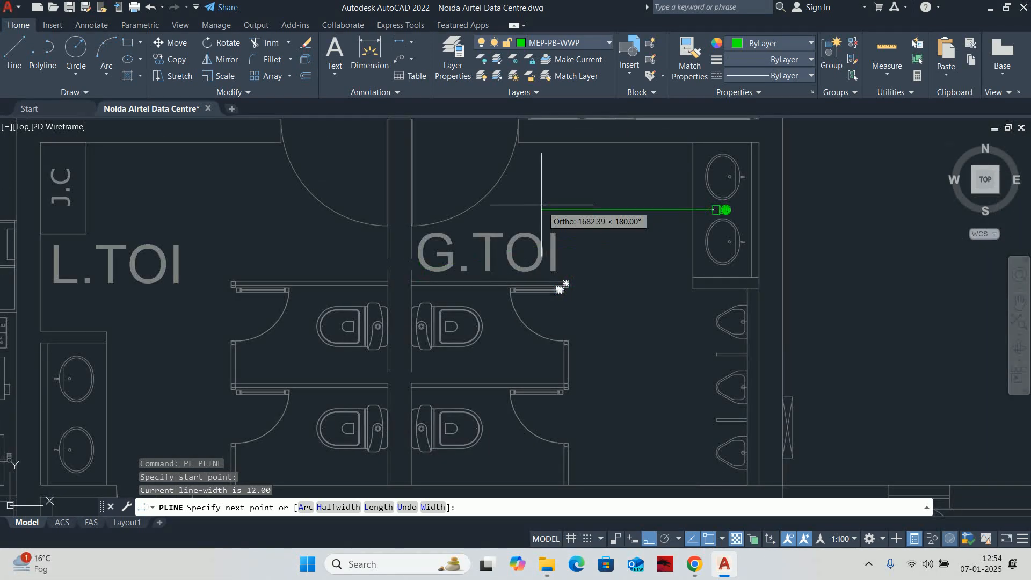
{"action": "left_click", "coordinate": [538, 288]}
Continue the polyline straight down past the G.TOI cubicles into the crossed-out shaft below and end it there.
{"action": "middle_click_drag", "start_coordinate": [515, 392], "coordinate": [524, 193]}
{"action": "scroll", "coordinate": [546, 333], "scroll_direction": "up", "scroll_amount": 3}
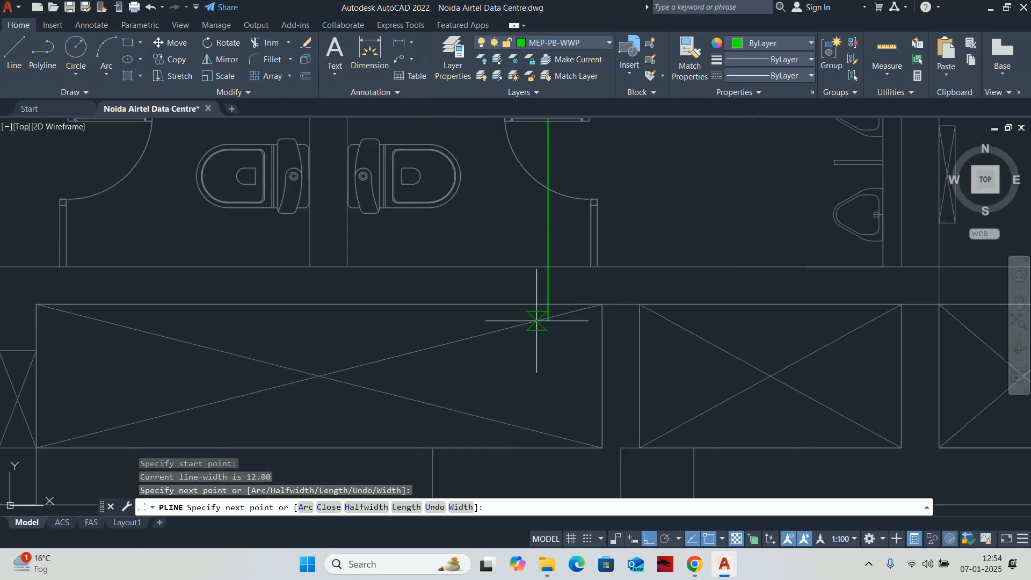
{"action": "left_click", "coordinate": [555, 337]}
{"action": "key", "text": "Escape"}
{"action": "key", "text": "Escape"}
{"action": "key", "text": "Escape"}
{"action": "scroll", "coordinate": [554, 337], "scroll_direction": "down", "scroll_amount": 3}
{"action": "middle_click_drag", "start_coordinate": [550, 303], "coordinate": [546, 346]}
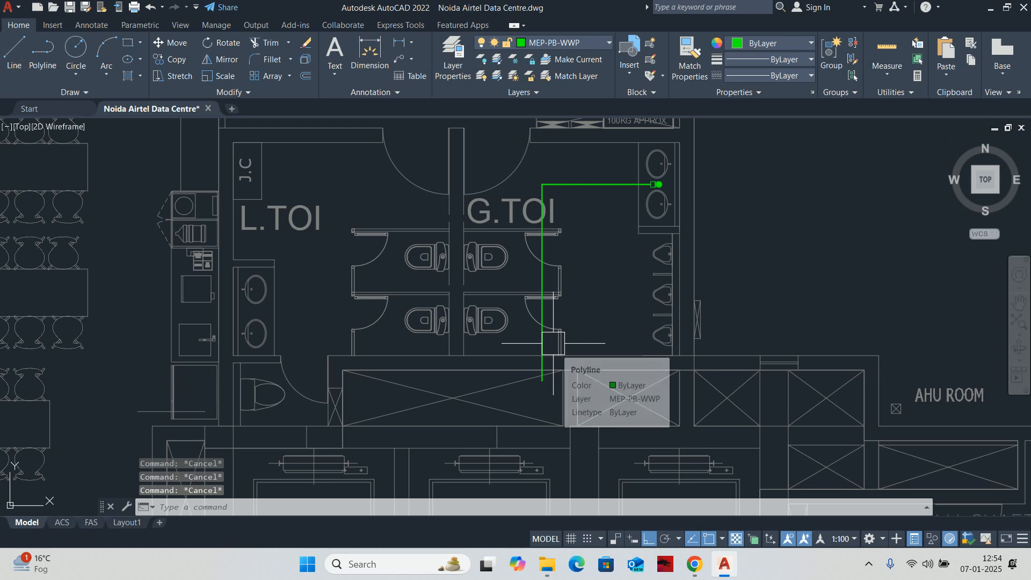
Stretch the pipe polyline's vertical segment about 2570 to the left, so it runs past the L.TOI cubicle doors.
{"action": "left_click", "coordinate": [538, 302]}
{"action": "left_click", "coordinate": [540, 292]}
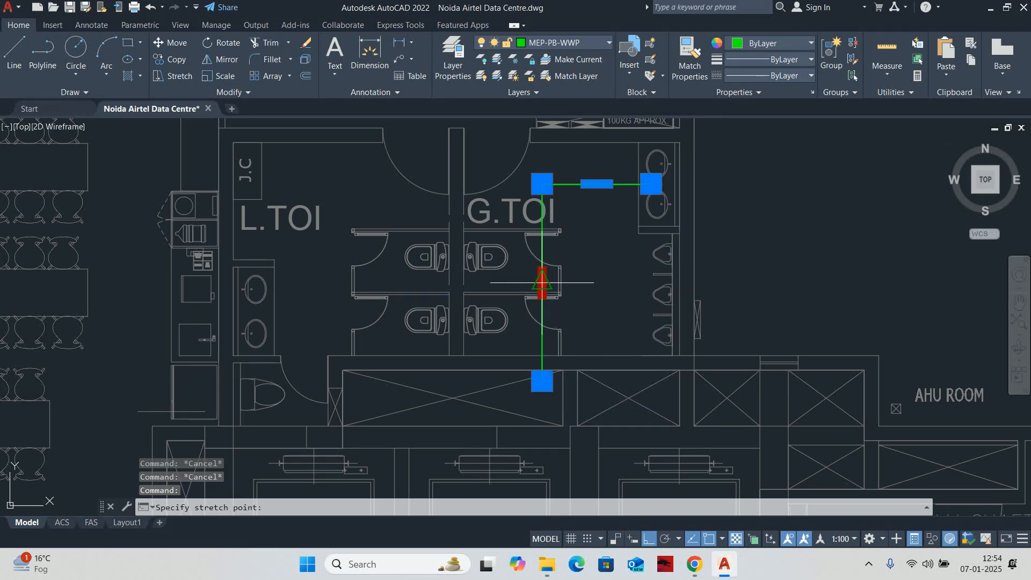
{"action": "scroll", "coordinate": [322, 281], "scroll_direction": "up", "scroll_amount": 2}
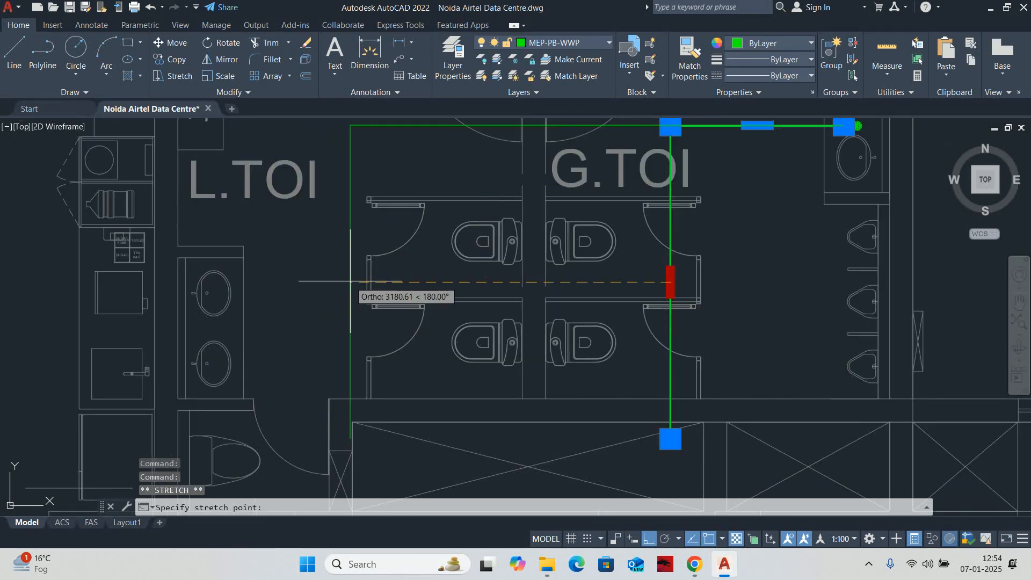
{"action": "scroll", "coordinate": [408, 274], "scroll_direction": "up", "scroll_amount": 4}
{"action": "scroll", "coordinate": [392, 281], "scroll_direction": "down", "scroll_amount": 2}
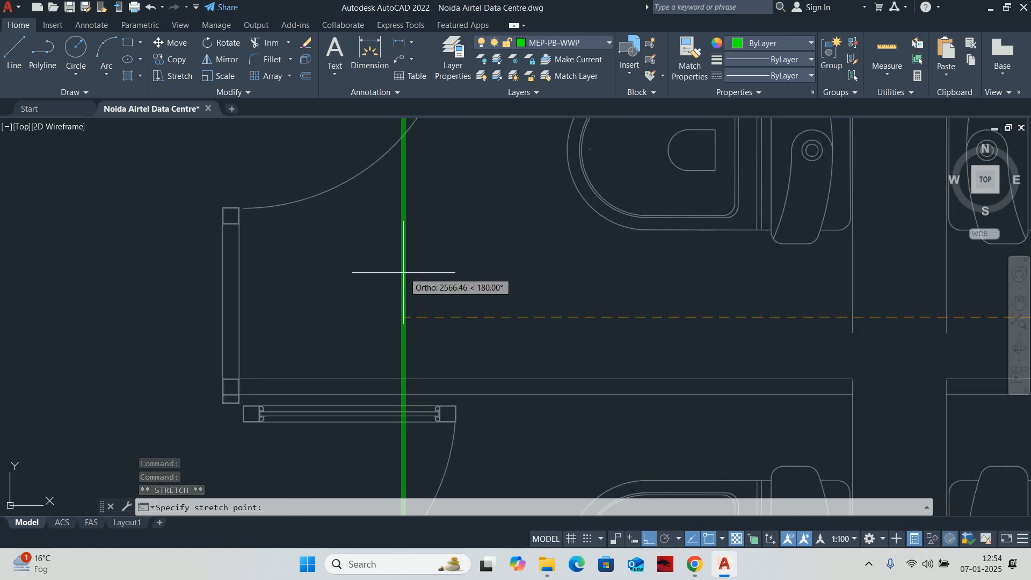
{"action": "key", "text": "Escape"}
{"action": "key", "text": "Escape"}
{"action": "scroll", "coordinate": [460, 313], "scroll_direction": "down", "scroll_amount": 3}
{"action": "middle_click_drag", "start_coordinate": [459, 316], "coordinate": [458, 292]}
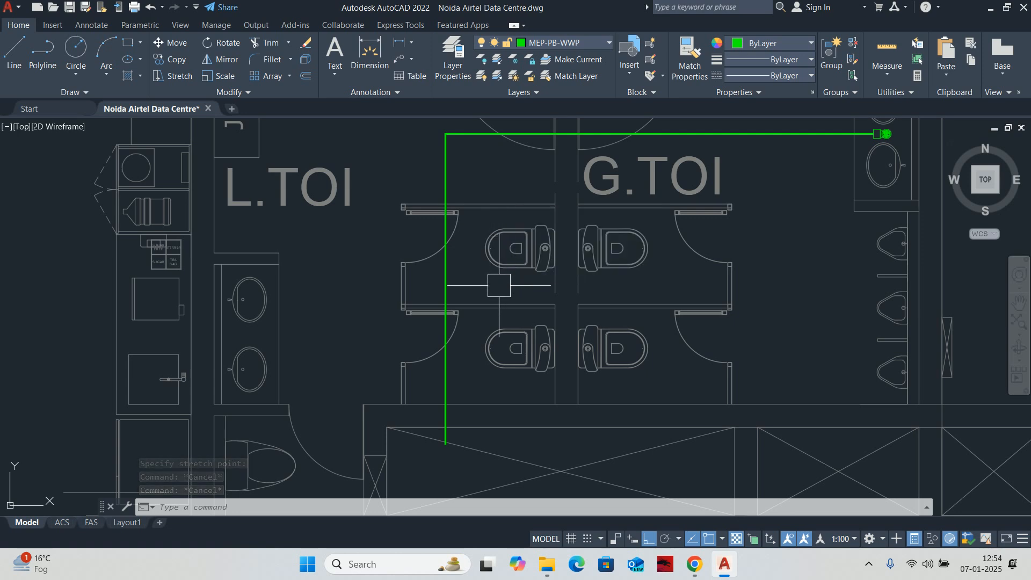
{"action": "middle_click_drag", "start_coordinate": [468, 361], "coordinate": [516, 341]}
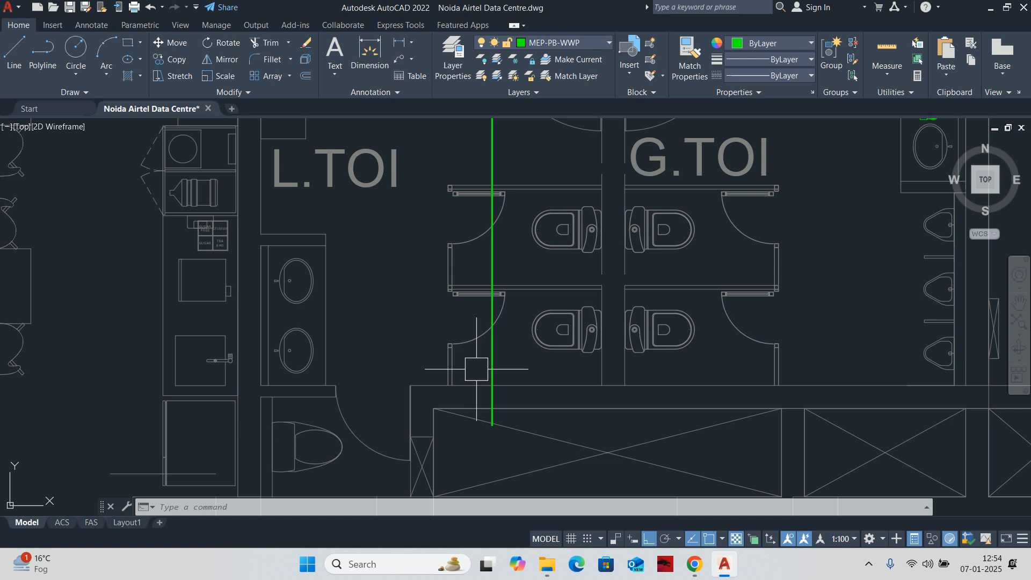
{"action": "scroll", "coordinate": [476, 369], "scroll_direction": "down", "scroll_amount": 2}
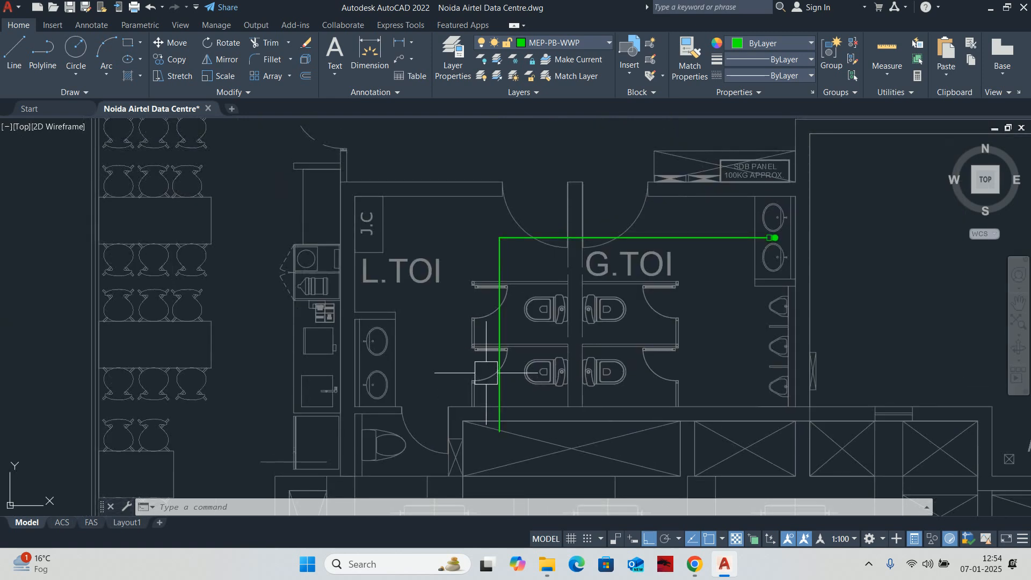
{"action": "key", "text": "Escape"}
{"action": "key", "text": "Escape"}
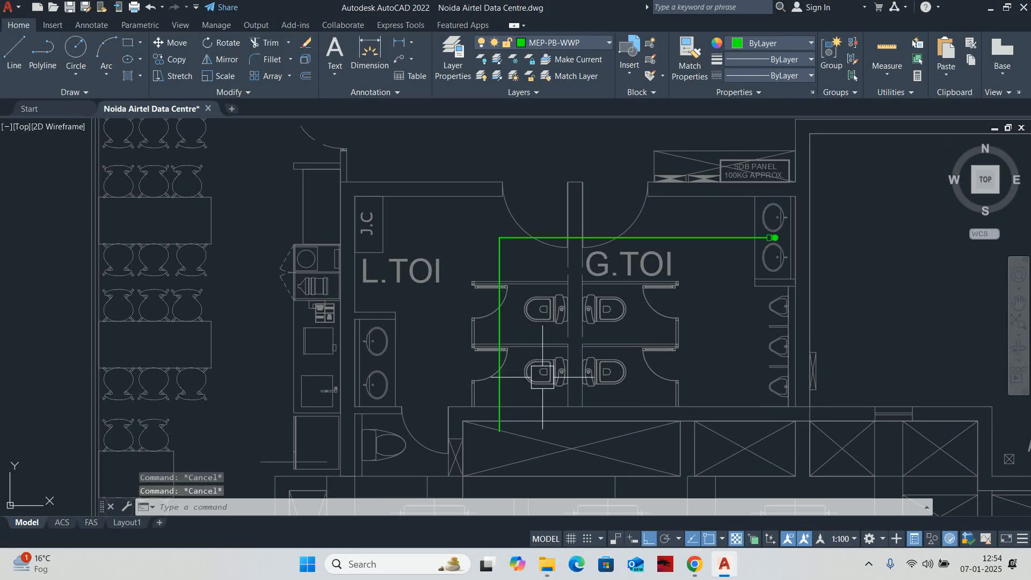
{"action": "middle_click_drag", "start_coordinate": [542, 377], "coordinate": [473, 374]}
{"action": "middle_click_drag", "start_coordinate": [476, 325], "coordinate": [468, 343]}
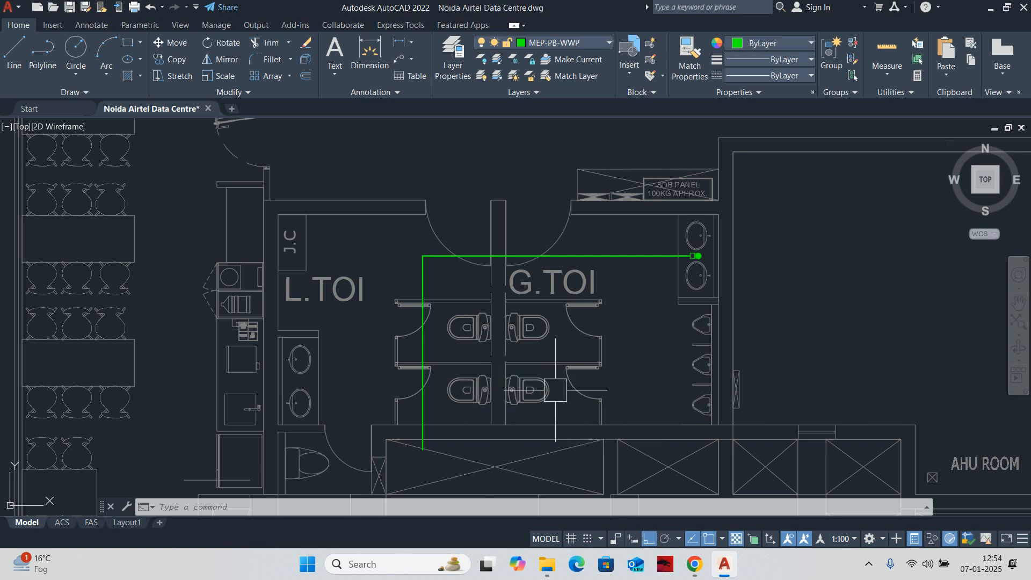
{"action": "key", "text": "Escape"}
{"action": "key", "text": "Escape"}
{"action": "key", "text": "Escape"}
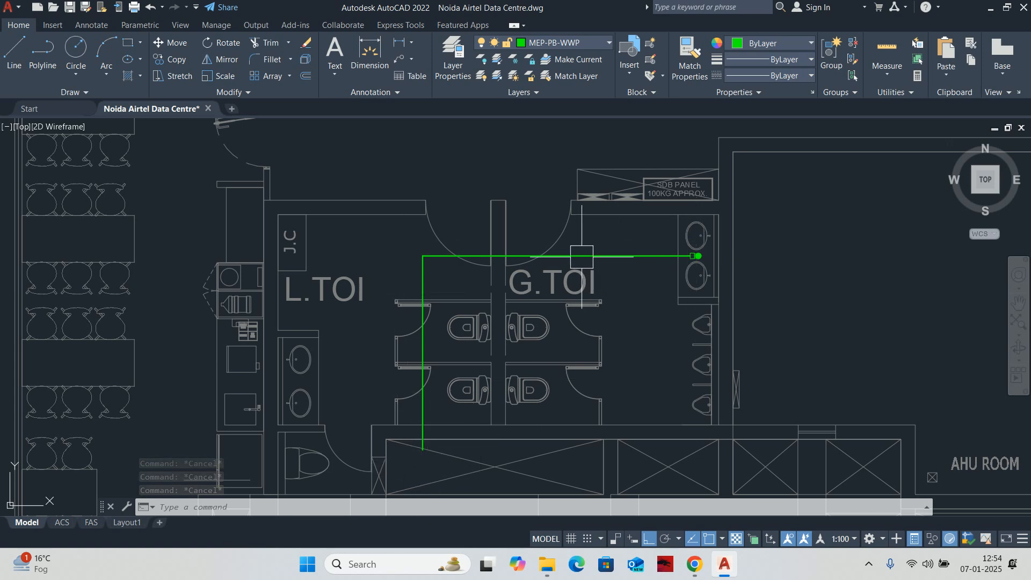
Try to stretch the pipe's vertical segment to the right, into the gap between the L.TOI and G.TOI cubicles.
{"action": "left_click", "coordinate": [421, 275]}
{"action": "scroll", "coordinate": [429, 325], "scroll_direction": "up", "scroll_amount": 2}
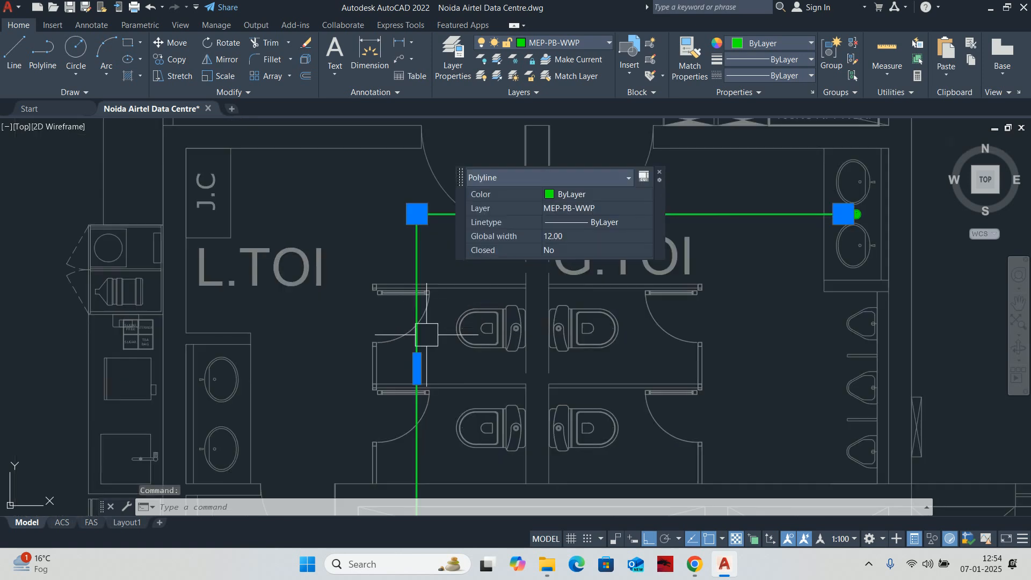
{"action": "left_click", "coordinate": [417, 368]}
{"action": "scroll", "coordinate": [537, 361], "scroll_direction": "up", "scroll_amount": 2}
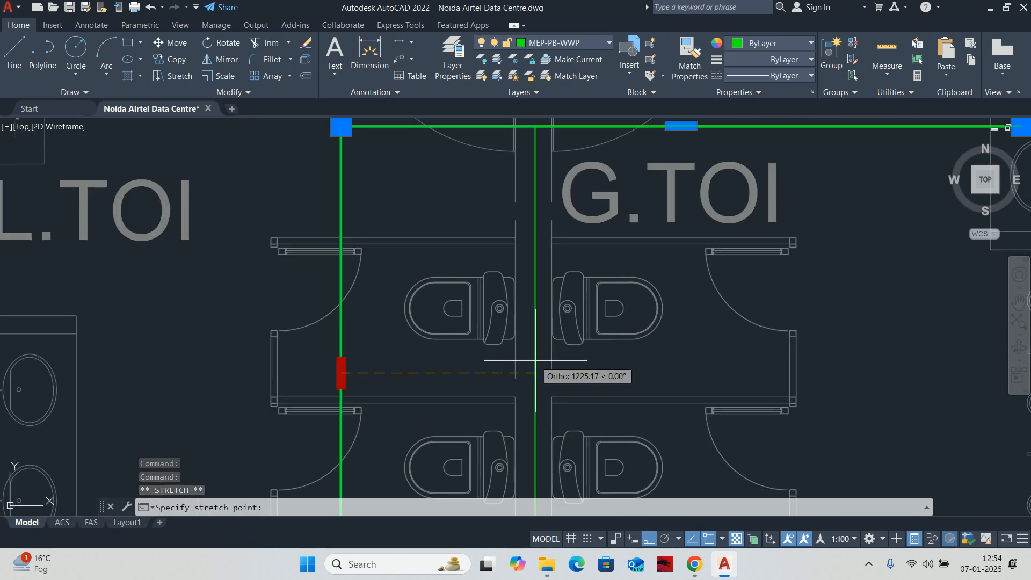
{"action": "key", "text": "Escape"}
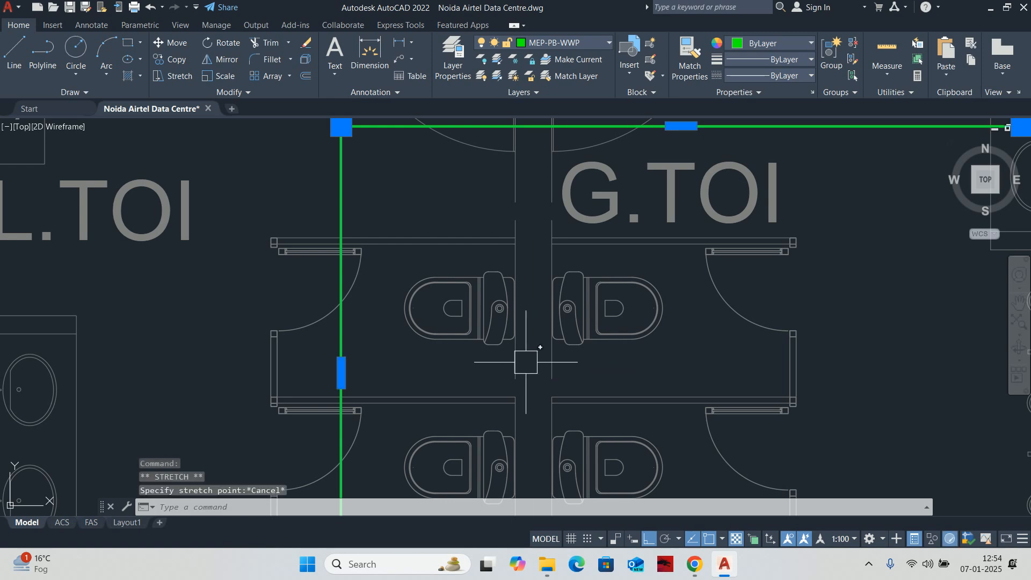
{"action": "scroll", "coordinate": [526, 361], "scroll_direction": "down", "scroll_amount": 5}
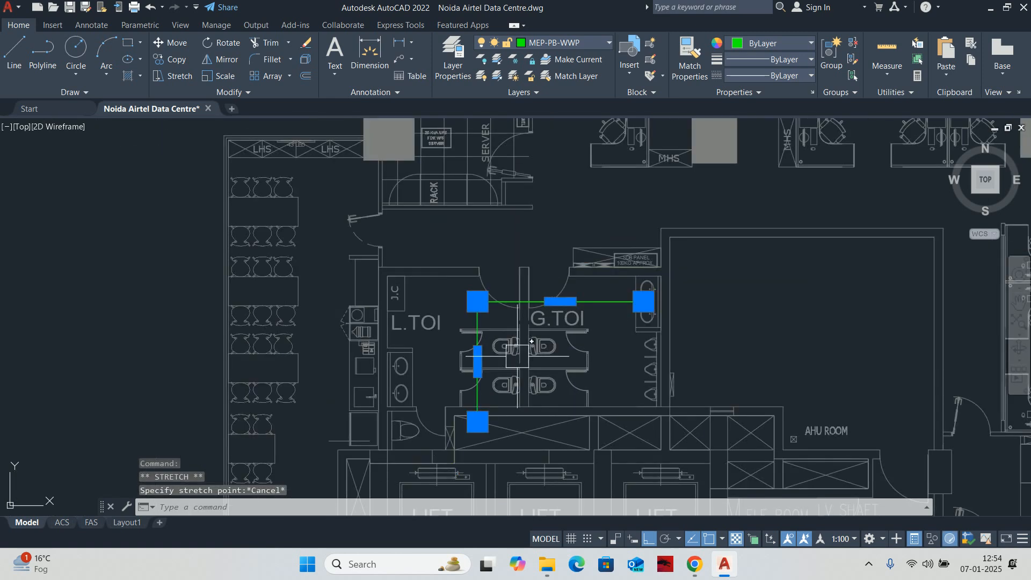
Copy the floor trap from the G.TOI wash basin counter to the midpoint between opposite corners of the L.TOI wash basin counter.
{"action": "scroll", "coordinate": [517, 355], "scroll_direction": "up", "scroll_amount": 4}
{"action": "key", "text": "Escape"}
{"action": "key", "text": "Escape"}
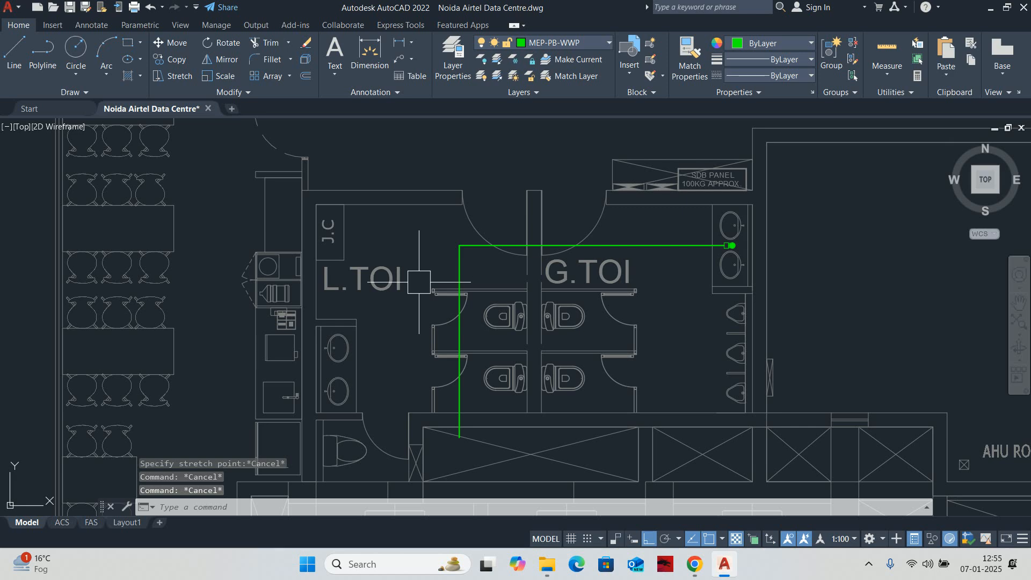
{"action": "key", "text": "Escape"}
{"action": "type", "text": "CO"}
{"action": "key", "text": "space"}
{"action": "scroll", "coordinate": [717, 268], "scroll_direction": "up", "scroll_amount": 3}
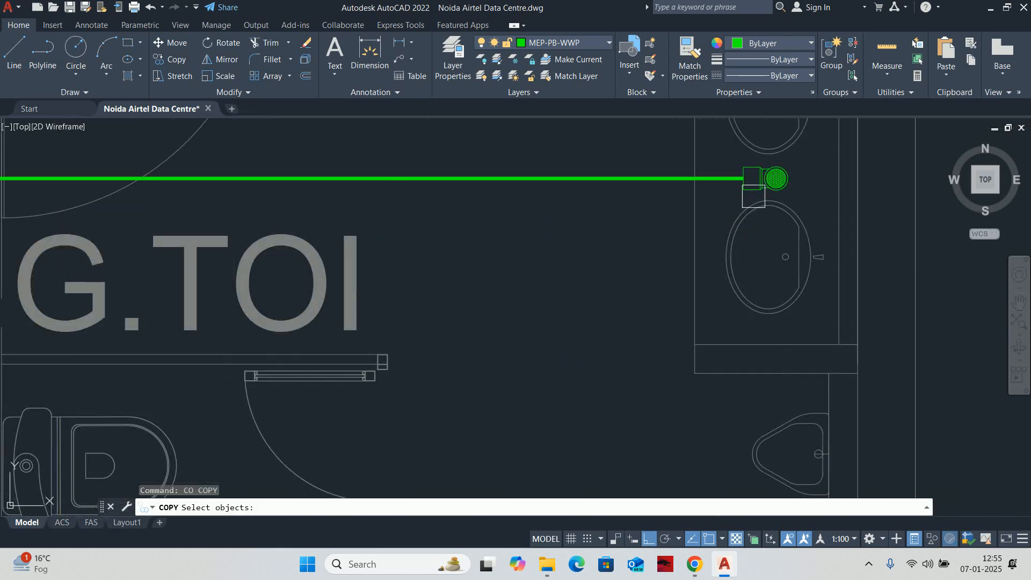
{"action": "left_click", "coordinate": [763, 181]}
{"action": "scroll", "coordinate": [769, 176], "scroll_direction": "up", "scroll_amount": 3}
{"action": "key", "text": "space"}
{"action": "left_click", "coordinate": [813, 163]}
{"action": "scroll", "coordinate": [545, 306], "scroll_direction": "down", "scroll_amount": 6}
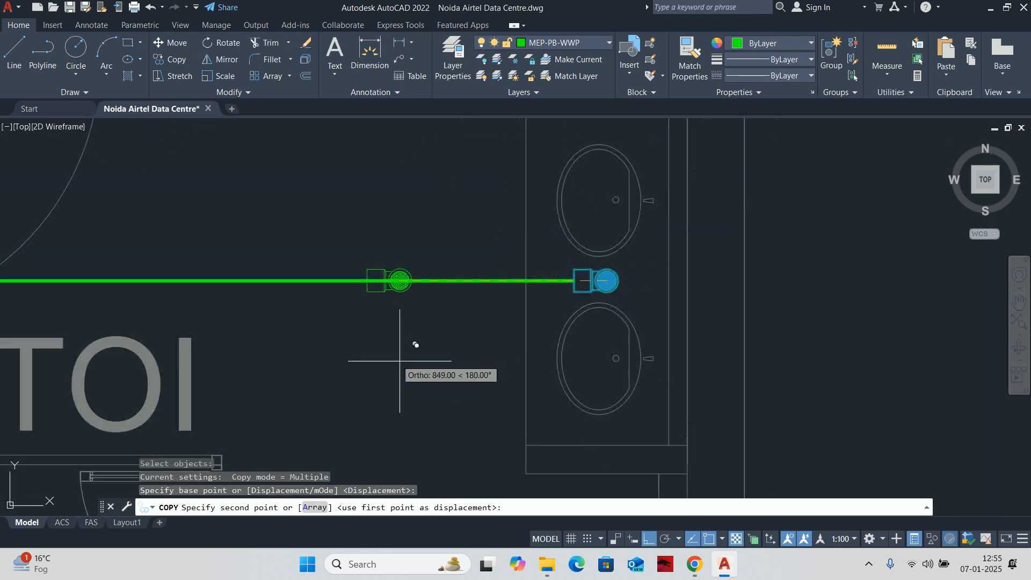
{"action": "scroll", "coordinate": [543, 301], "scroll_direction": "up", "scroll_amount": 8}
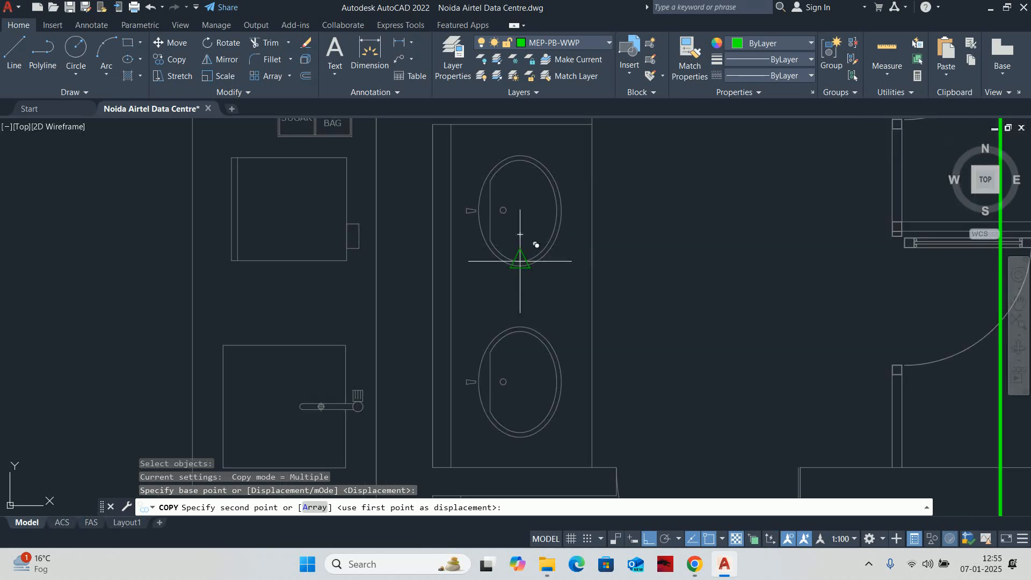
{"action": "type", "text": "MTP"}
{"action": "key", "text": "space"}
{"action": "middle_click_drag", "start_coordinate": [490, 201], "coordinate": [500, 326]}
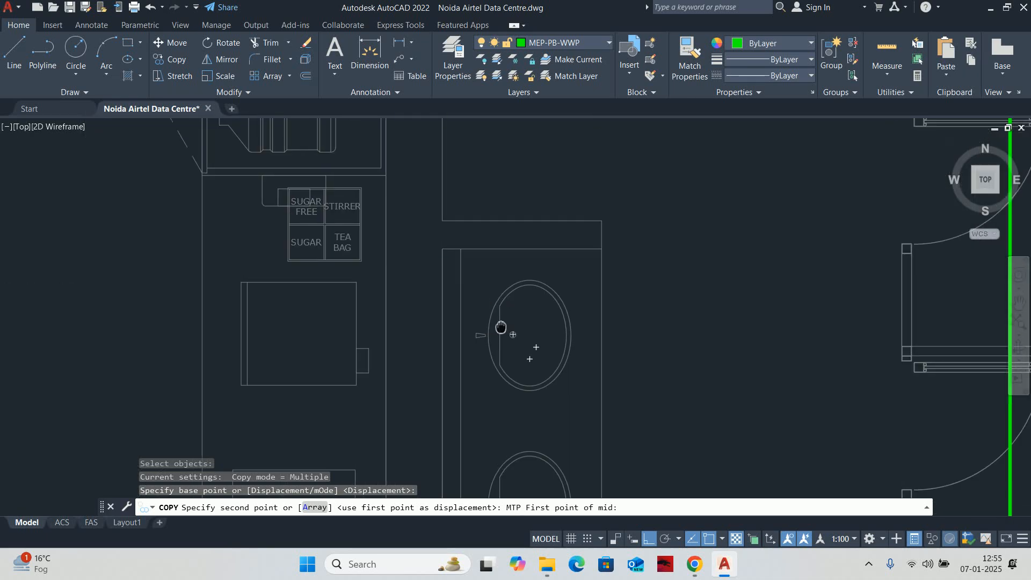
{"action": "left_click", "coordinate": [443, 248]}
{"action": "scroll", "coordinate": [558, 386], "scroll_direction": "down", "scroll_amount": 2}
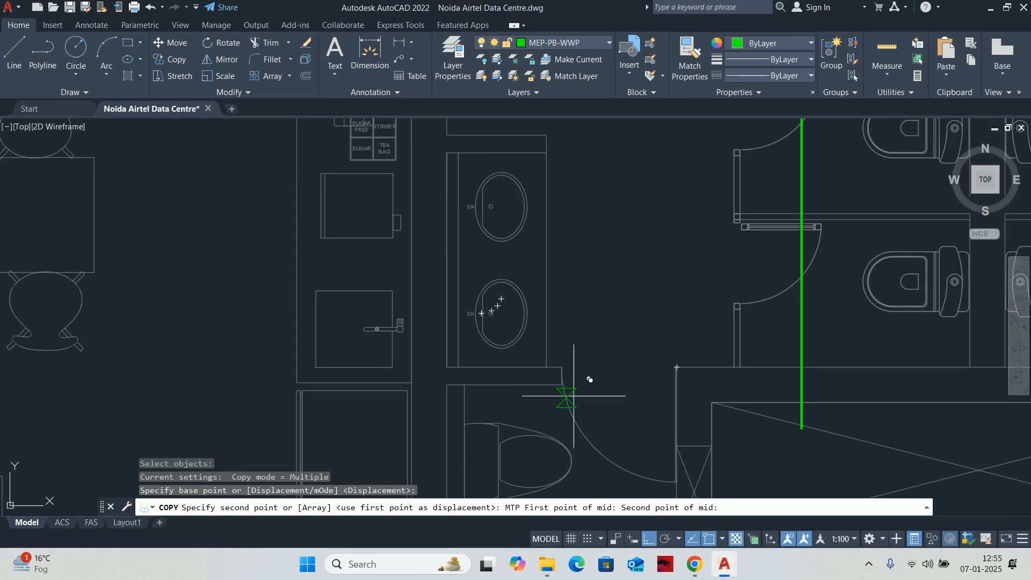
{"action": "left_click", "coordinate": [545, 366]}
{"action": "middle_click_drag", "start_coordinate": [596, 190], "coordinate": [582, 340]}
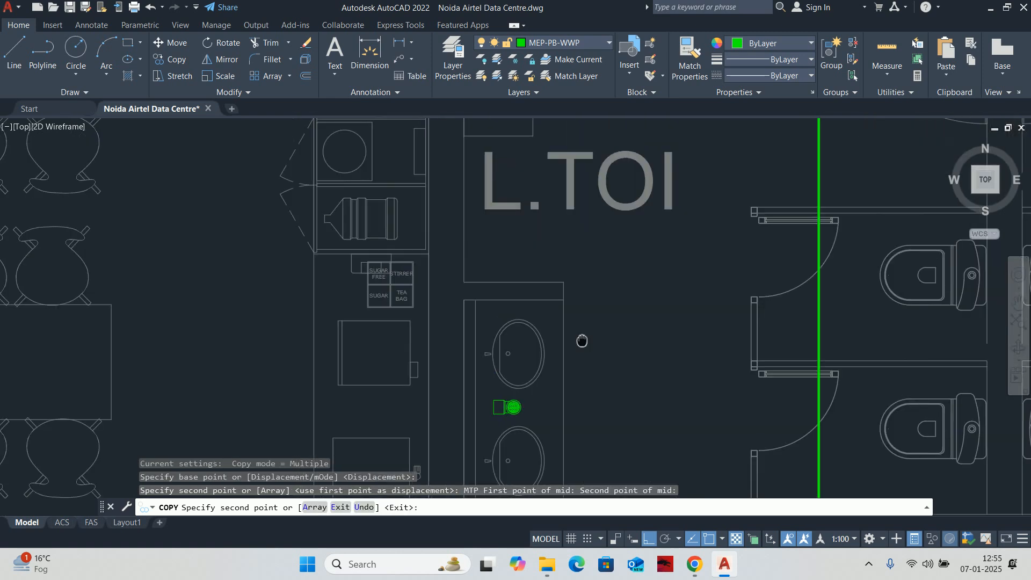
{"action": "key", "text": "Escape"}
Rotate the copied floor trap 180° about the centre of its round drain, so its outlet faces the cubicles.
{"action": "type", "text": "RO"}
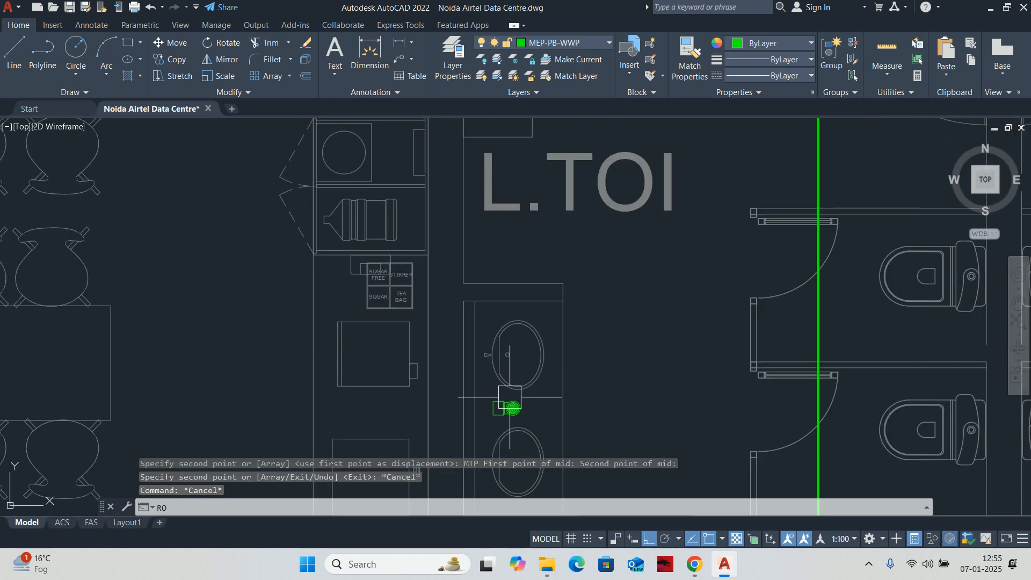
{"action": "key", "text": "Return"}
{"action": "left_click", "coordinate": [512, 408]}
{"action": "scroll", "coordinate": [513, 408], "scroll_direction": "up", "scroll_amount": 3}
{"action": "key", "text": "Return"}
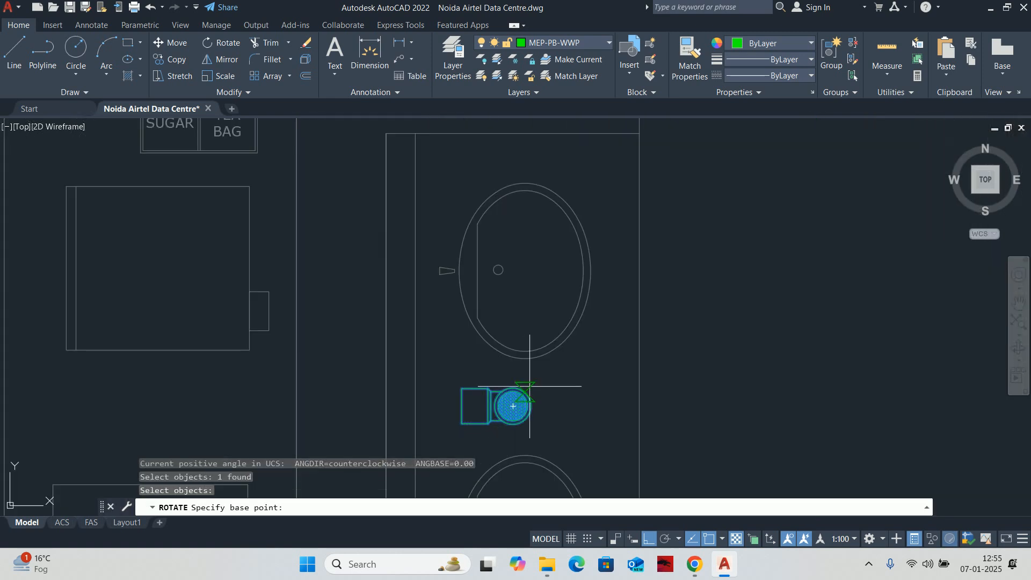
{"action": "left_click", "coordinate": [511, 409]}
{"action": "key", "text": "Escape"}
{"action": "key", "text": "Escape"}
{"action": "scroll", "coordinate": [483, 341], "scroll_direction": "down", "scroll_amount": 5}
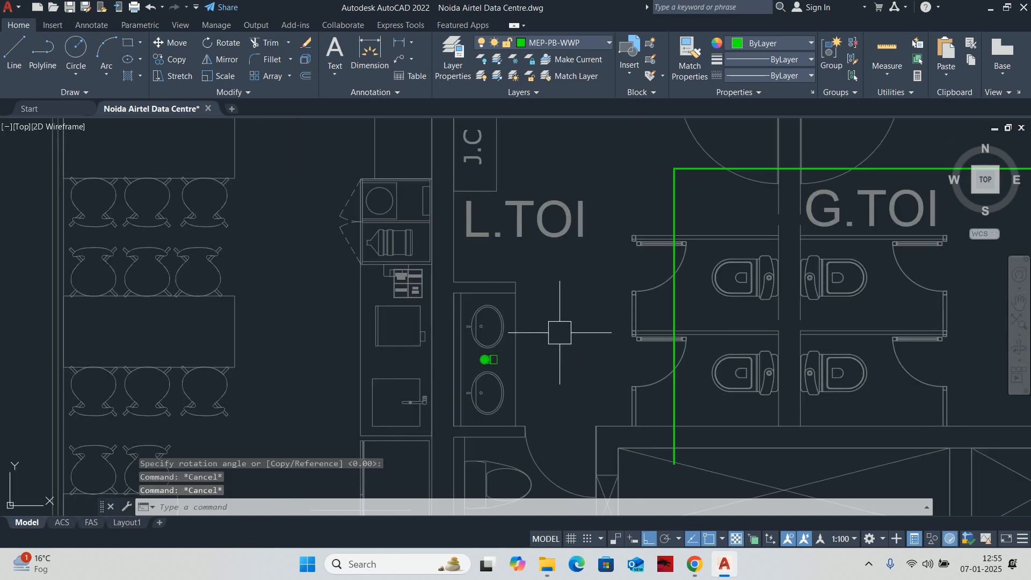
{"action": "scroll", "coordinate": [560, 333], "scroll_direction": "down", "scroll_amount": 1}
{"action": "key", "text": "Escape"}
{"action": "scroll", "coordinate": [433, 340], "scroll_direction": "down", "scroll_amount": 3}
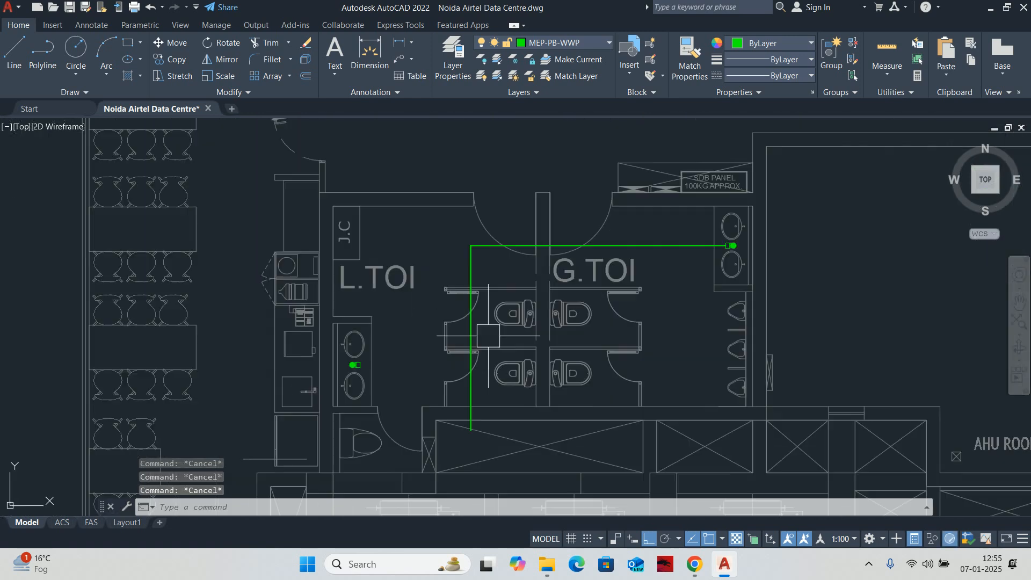
Draw a horizontal pipe polyline from the L.TOI floor trap's outlet to the vertical waste pipe.
{"action": "middle_click_drag", "start_coordinate": [488, 336], "coordinate": [483, 333]}
{"action": "scroll", "coordinate": [439, 347], "scroll_direction": "up", "scroll_amount": 2}
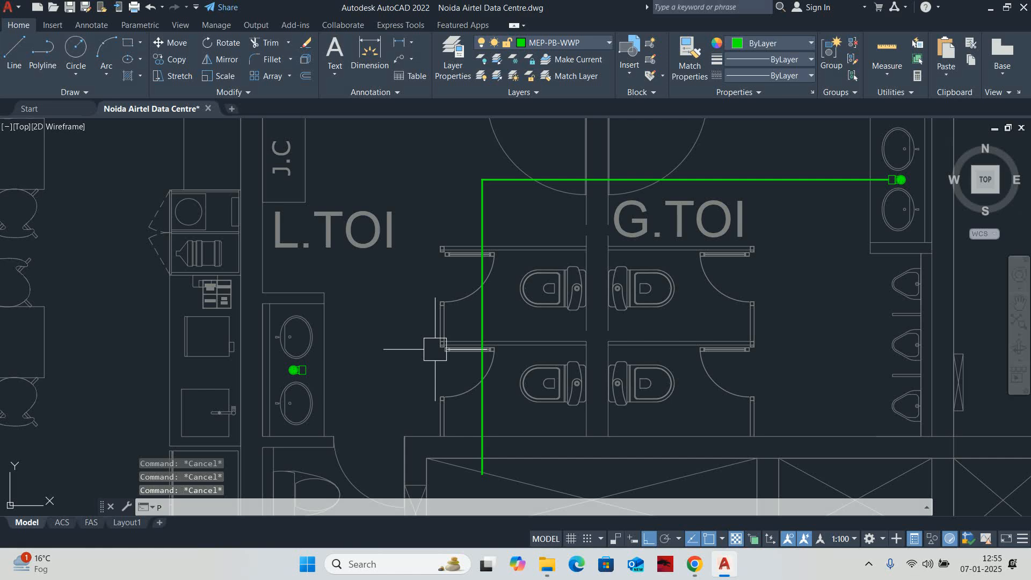
{"action": "type", "text": "L"}
{"action": "key", "text": "Return"}
{"action": "scroll", "coordinate": [321, 384], "scroll_direction": "up", "scroll_amount": 2}
{"action": "scroll", "coordinate": [321, 374], "scroll_direction": "up", "scroll_amount": 4}
{"action": "left_click", "coordinate": [231, 342]}
{"action": "scroll", "coordinate": [580, 349], "scroll_direction": "down", "scroll_amount": 2}
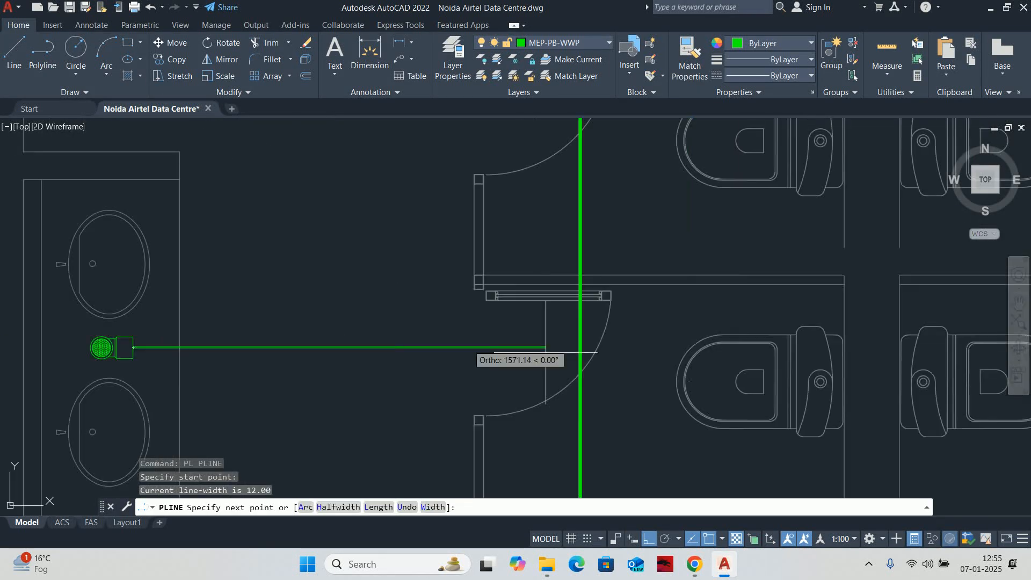
{"action": "left_click", "coordinate": [580, 347]}
{"action": "key", "text": "Escape"}
{"action": "scroll", "coordinate": [553, 333], "scroll_direction": "down", "scroll_amount": 7}
{"action": "middle_click_drag", "start_coordinate": [478, 273], "coordinate": [481, 347]}
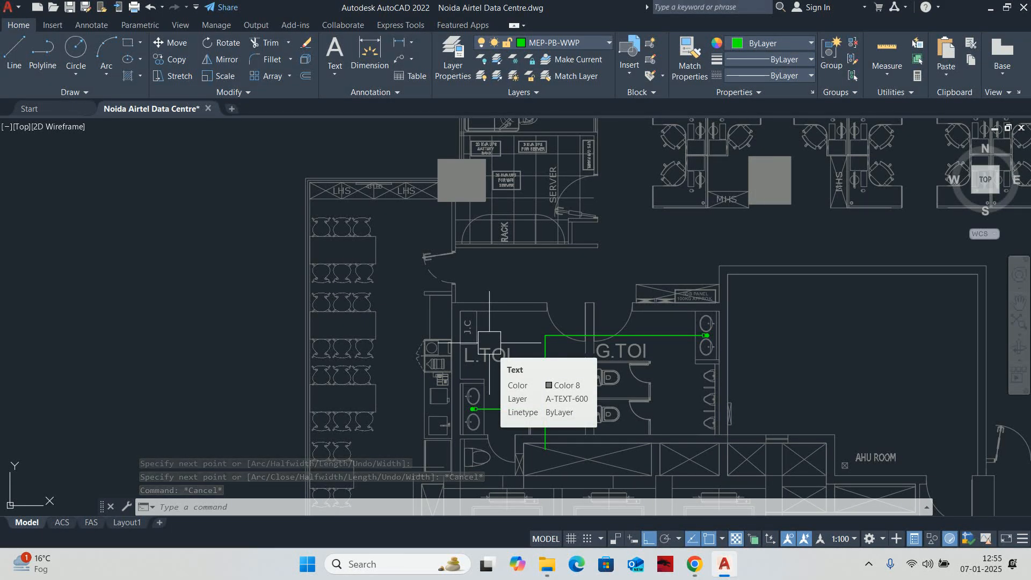
Examine the waste pipe's upper corner and its junction with the L.TOI branch.
{"action": "middle_click_drag", "start_coordinate": [505, 343], "coordinate": [479, 316]}
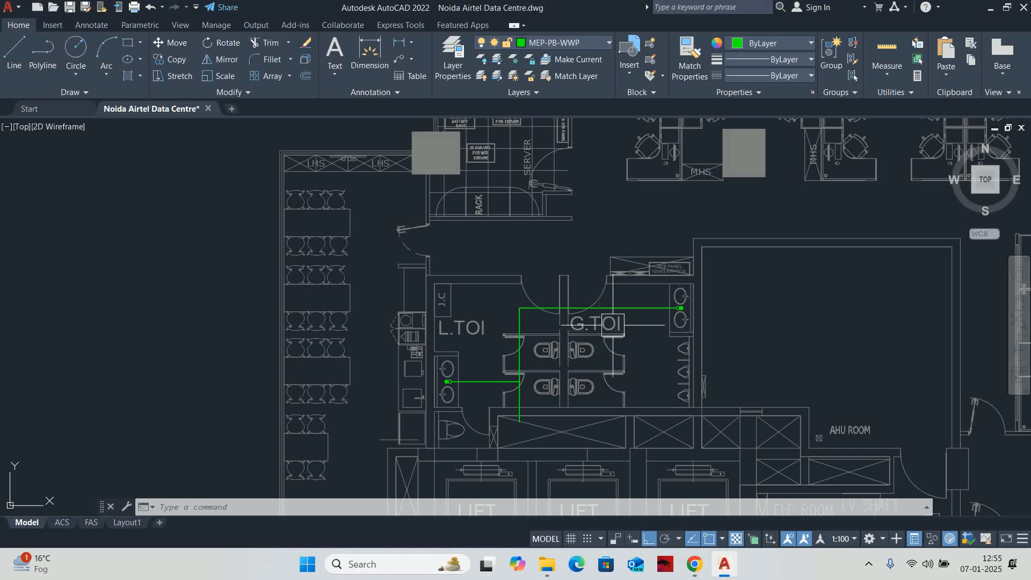
{"action": "key", "text": "Escape"}
{"action": "key", "text": "Escape"}
{"action": "key", "text": "Escape"}
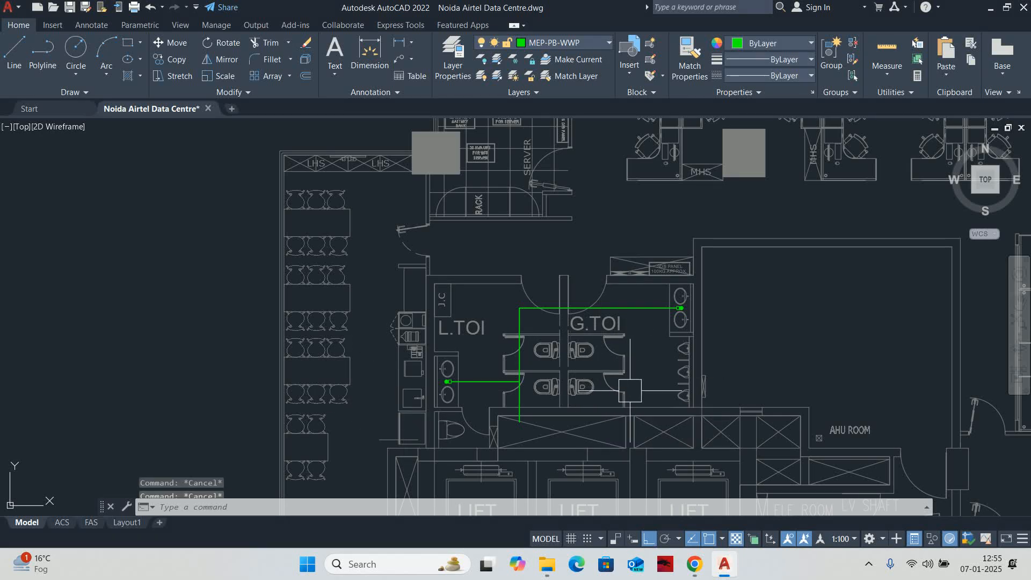
{"action": "scroll", "coordinate": [632, 393], "scroll_direction": "up", "scroll_amount": 2}
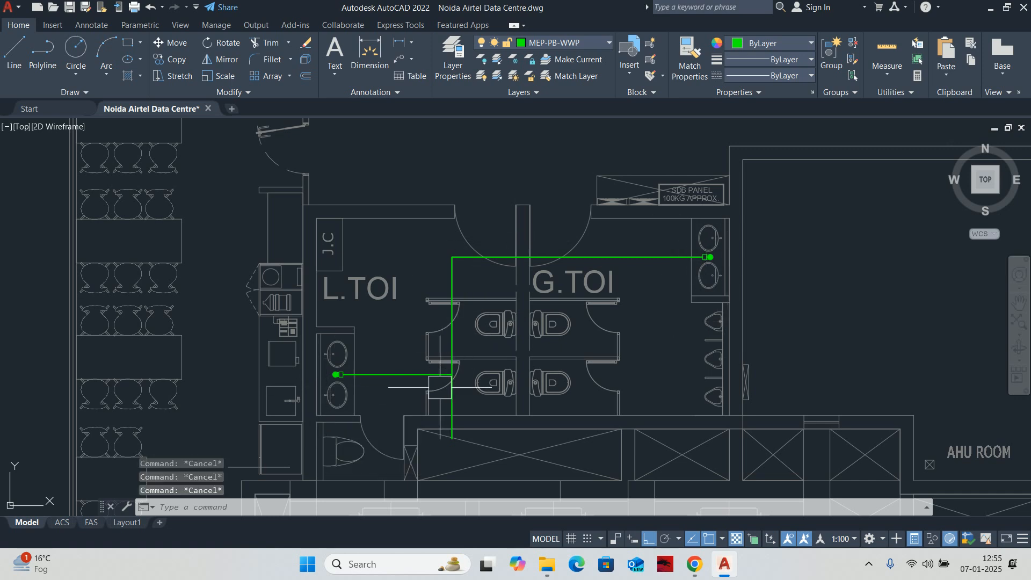
{"action": "scroll", "coordinate": [440, 387], "scroll_direction": "up", "scroll_amount": 3}
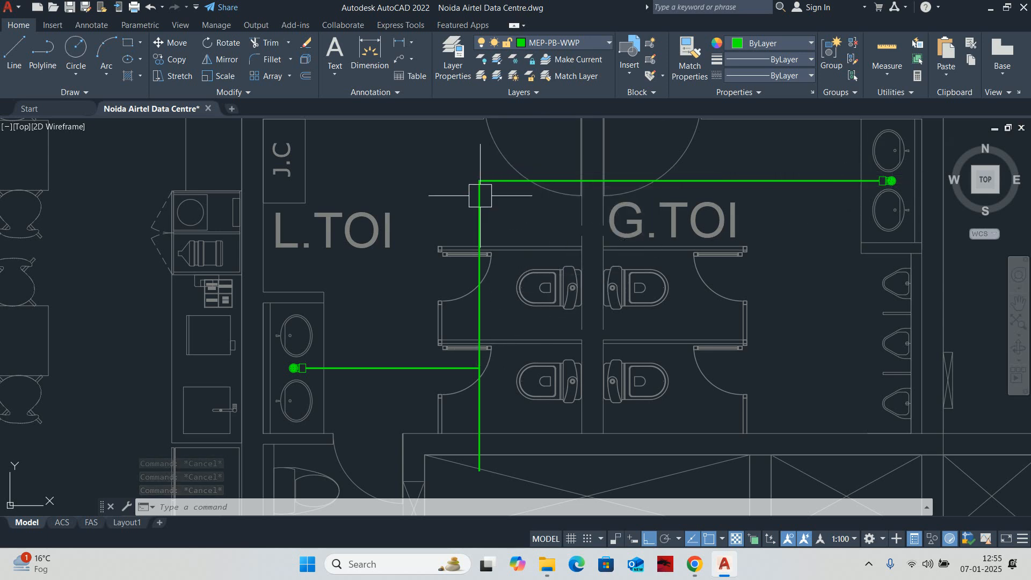
{"action": "mouse_move", "coordinate": [480, 192]}
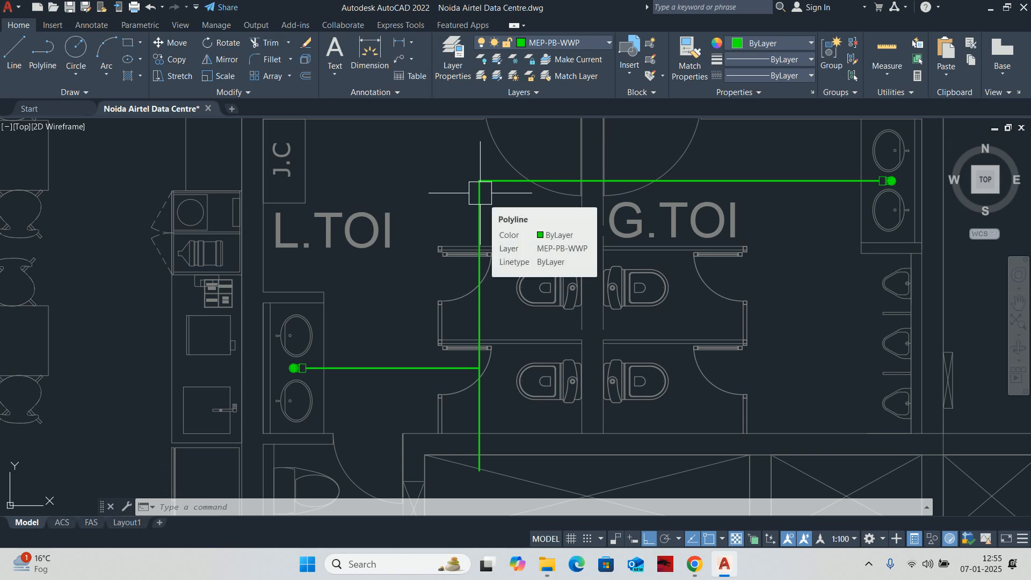
{"action": "scroll", "coordinate": [482, 363], "scroll_direction": "up", "scroll_amount": 4}
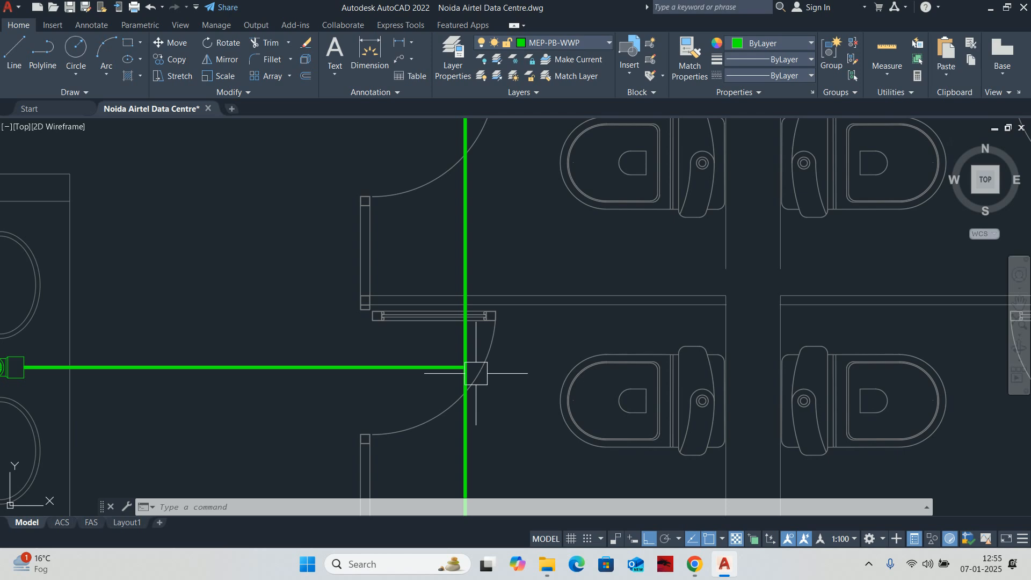
{"action": "scroll", "coordinate": [475, 373], "scroll_direction": "down", "scroll_amount": 8}
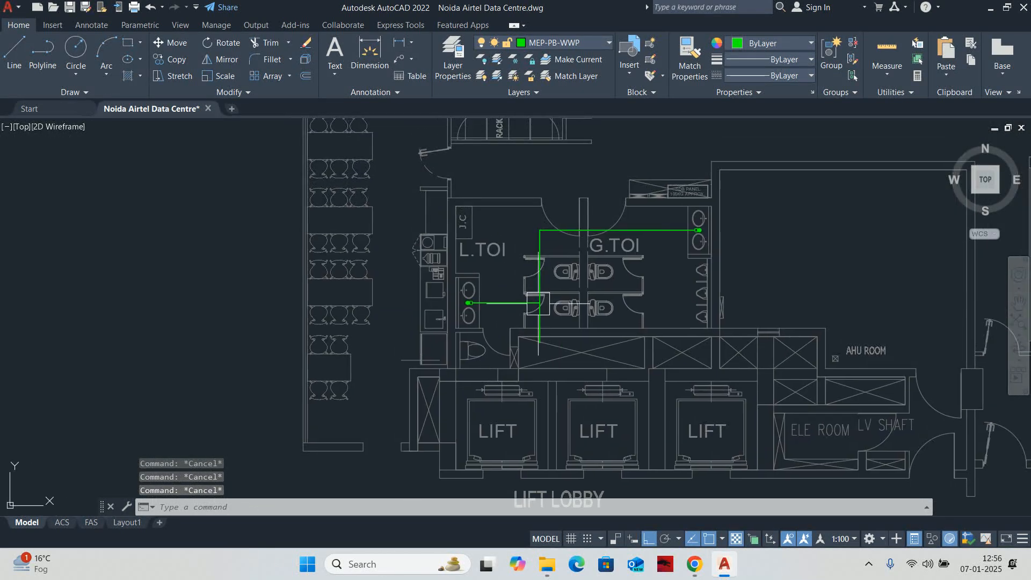
In the empty area beside the floor plan, draw a 150 line to the left and continue it 150 straight down.
{"action": "middle_click_drag", "start_coordinate": [431, 301], "coordinate": [616, 317]}
{"action": "middle_click_drag", "start_coordinate": [443, 283], "coordinate": [481, 317]}
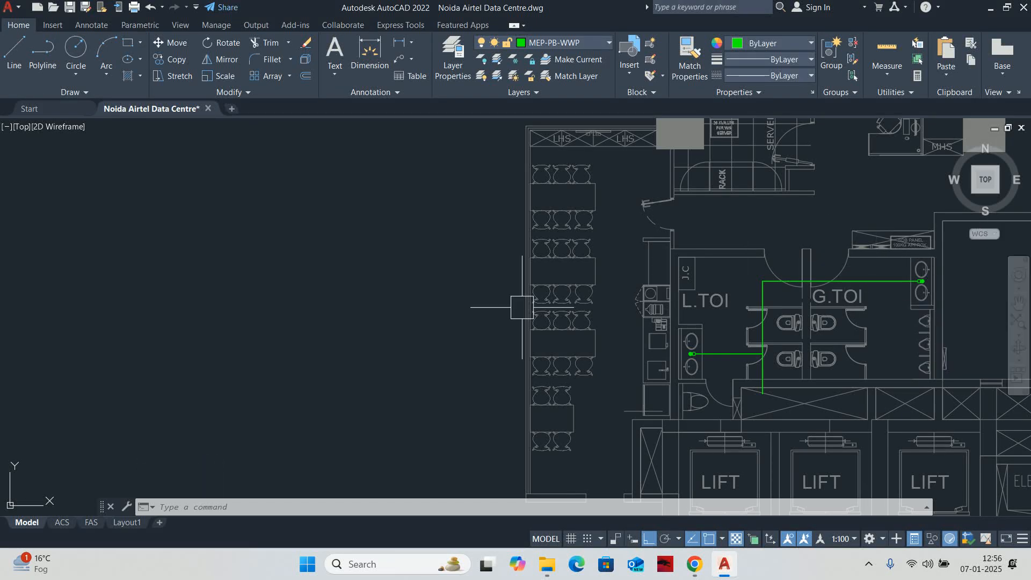
{"action": "type", "text": "L"}
{"action": "key", "text": "Return"}
{"action": "scroll", "coordinate": [436, 291], "scroll_direction": "up", "scroll_amount": 2}
{"action": "left_click", "coordinate": [486, 282]}
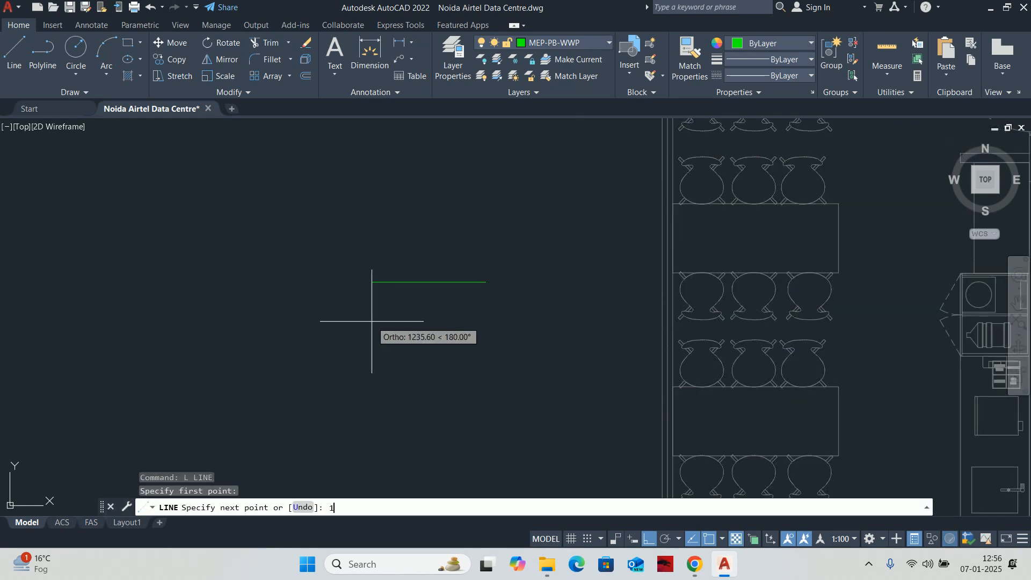
{"action": "key", "text": "Return"}
{"action": "type", "text": "150"}
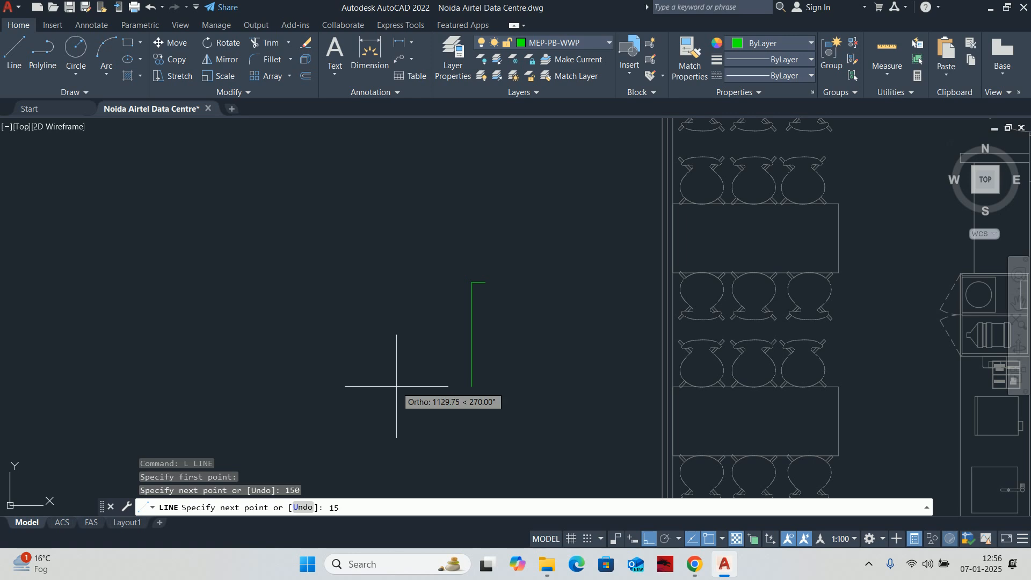
{"action": "key", "text": "Return"}
{"action": "scroll", "coordinate": [451, 306], "scroll_direction": "up", "scroll_amount": 6}
{"action": "key", "text": "Escape"}
Fillet the corner between the two 150 lines with a radius of 100.
{"action": "middle_click_drag", "start_coordinate": [530, 339], "coordinate": [483, 349]}
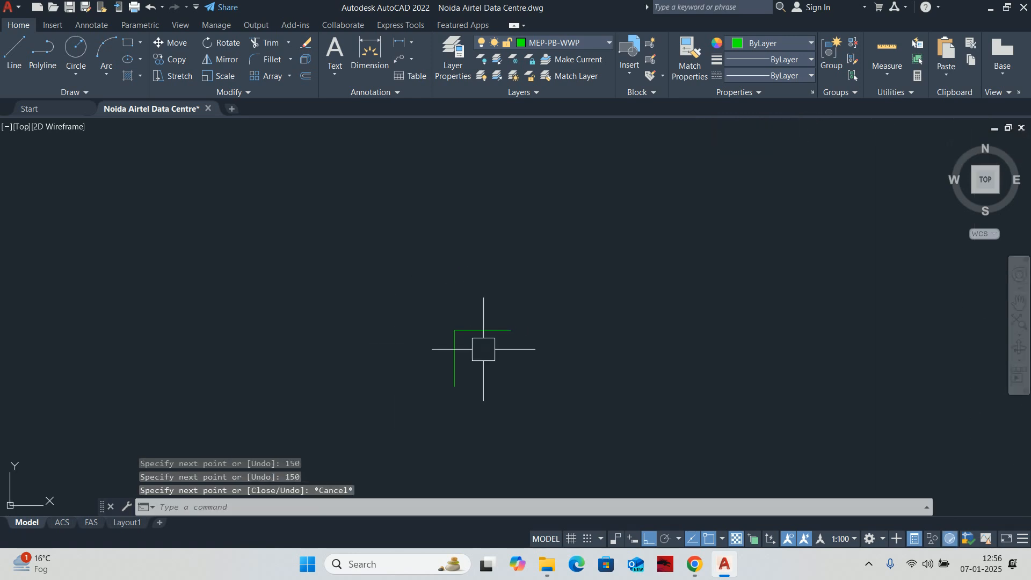
{"action": "type", "text": "f"}
{"action": "key", "text": "Return"}
{"action": "type", "text": "r"}
{"action": "key", "text": "Return"}
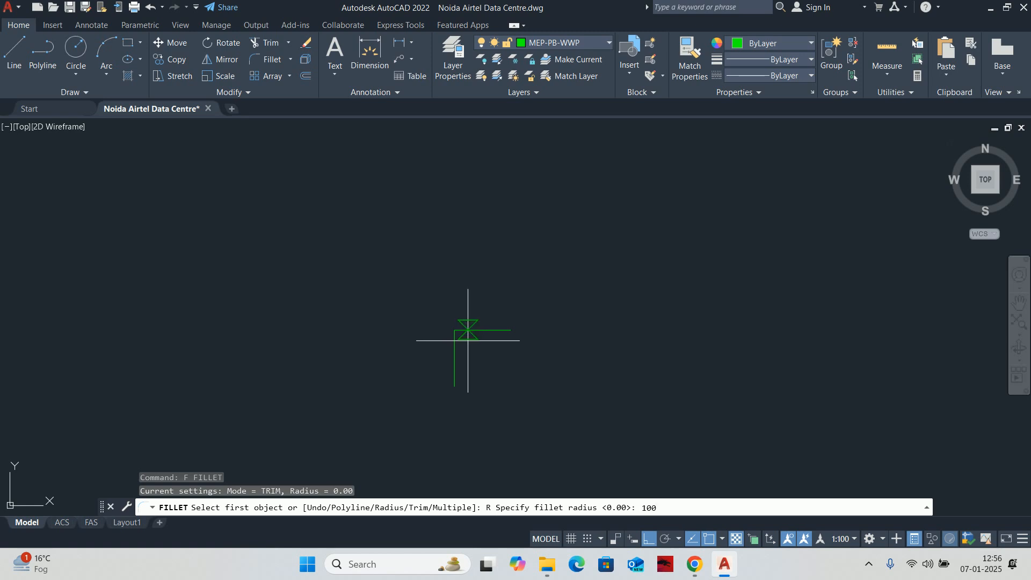
{"action": "type", "text": "100"}
{"action": "key", "text": "Return"}
{"action": "scroll", "coordinate": [461, 349], "scroll_direction": "up", "scroll_amount": 4}
{"action": "left_click", "coordinate": [452, 338]}
{"action": "left_click", "coordinate": [483, 288]}
{"action": "key", "text": "Escape"}
{"action": "key", "text": "Escape"}
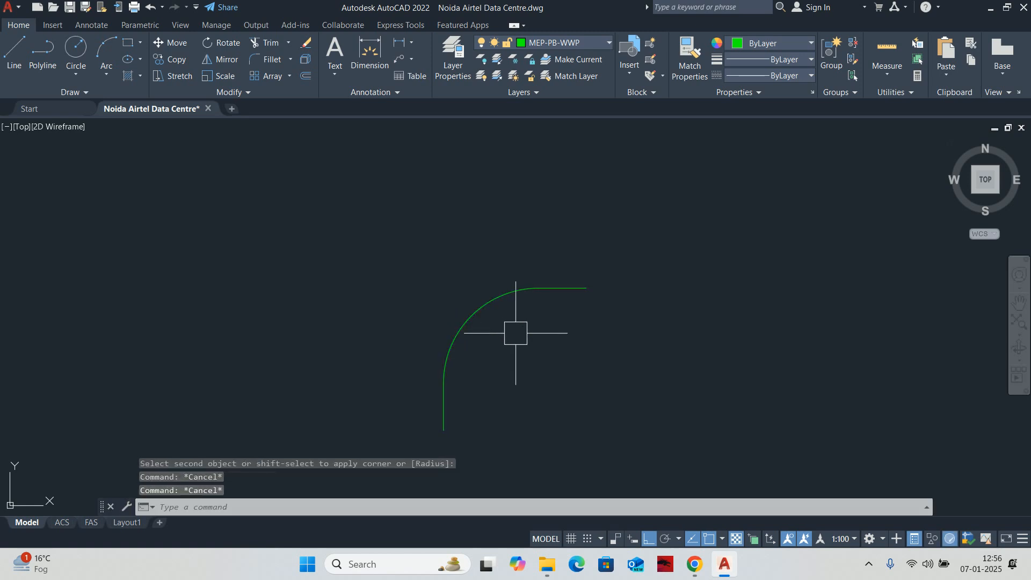
Join the two straight lines and the fillet arc into a single polyline.
{"action": "key", "text": "Escape"}
{"action": "left_click", "coordinate": [563, 288]}
{"action": "key", "text": "Escape"}
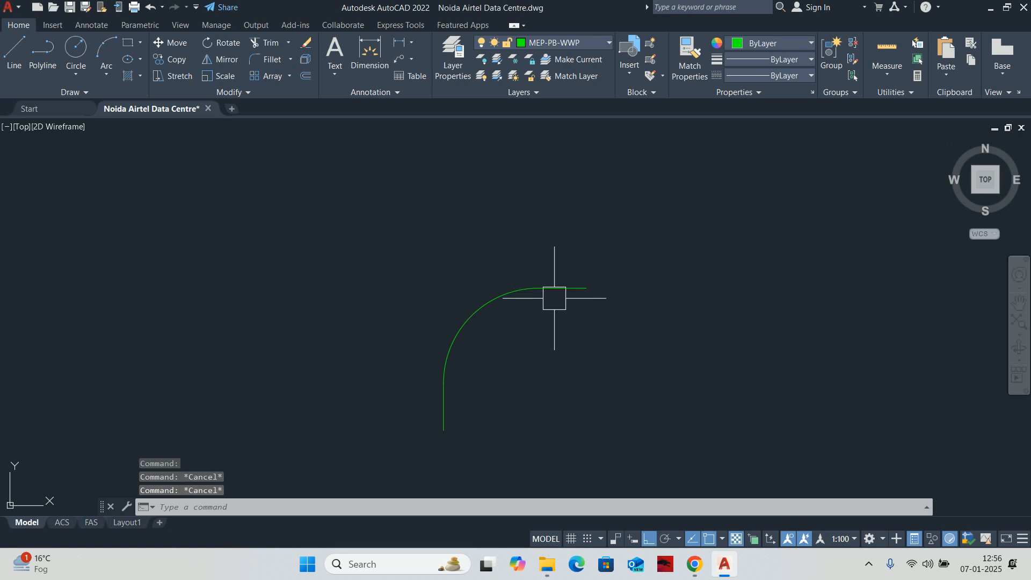
{"action": "type", "text": "j"}
{"action": "key", "text": "Return"}
{"action": "left_click", "coordinate": [610, 413]}
{"action": "left_click", "coordinate": [345, 214]}
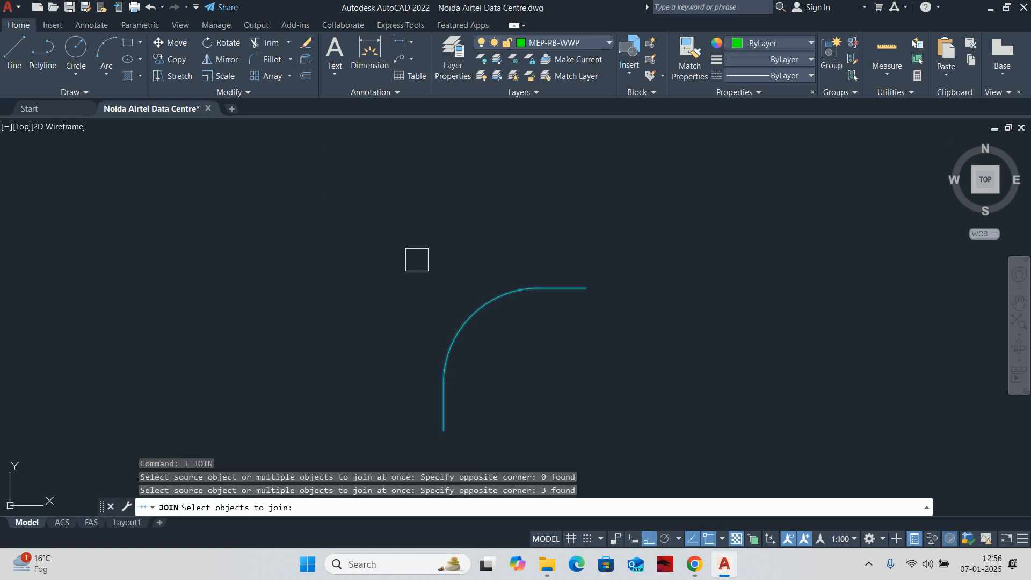
{"action": "key", "text": "Return"}
{"action": "key", "text": "Escape"}
{"action": "left_click", "coordinate": [551, 287]}
{"action": "key", "text": "Escape"}
Offset the joined bend polyline by 25 to both its inner and outer side.
{"action": "type", "text": "o"}
{"action": "key", "text": "Return"}
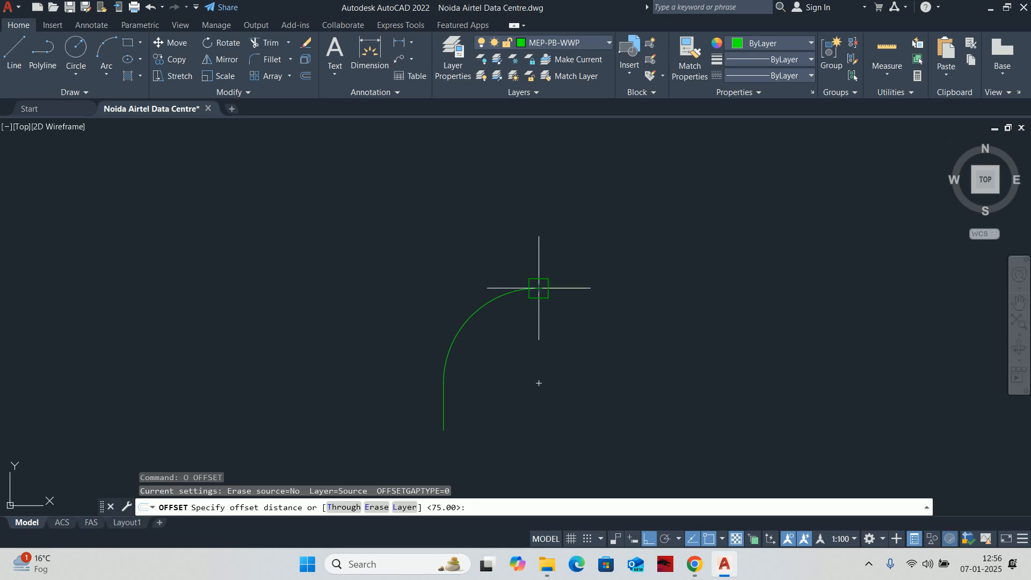
{"action": "type", "text": "25"}
{"action": "key", "text": "Return"}
{"action": "left_click", "coordinate": [538, 288]}
{"action": "key", "text": "Escape"}
{"action": "key", "text": "Return"}
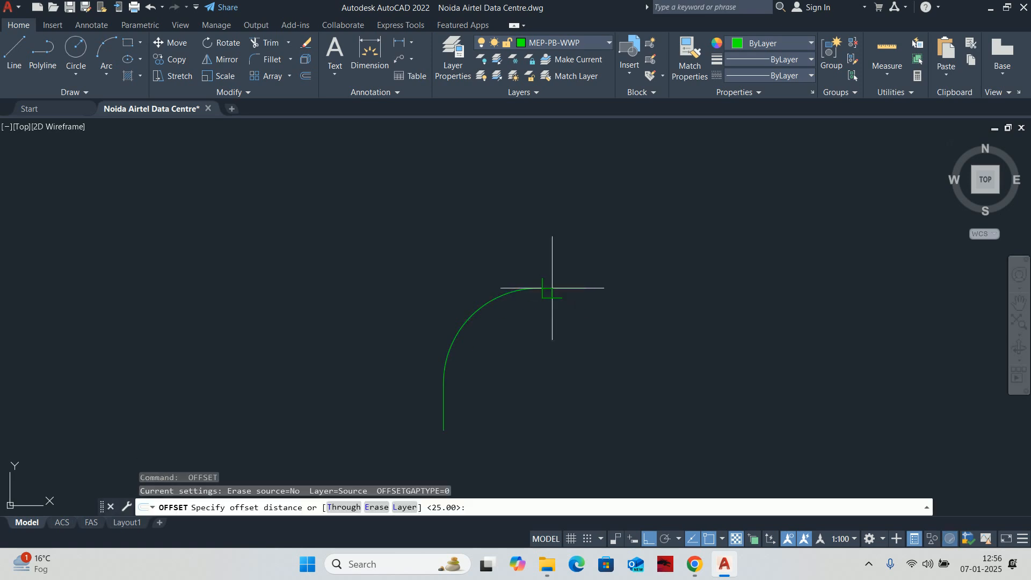
{"action": "key", "text": "Return"}
{"action": "left_click", "coordinate": [551, 289]}
{"action": "left_click", "coordinate": [553, 315]}
{"action": "left_click", "coordinate": [564, 288]}
{"action": "left_click", "coordinate": [543, 220]}
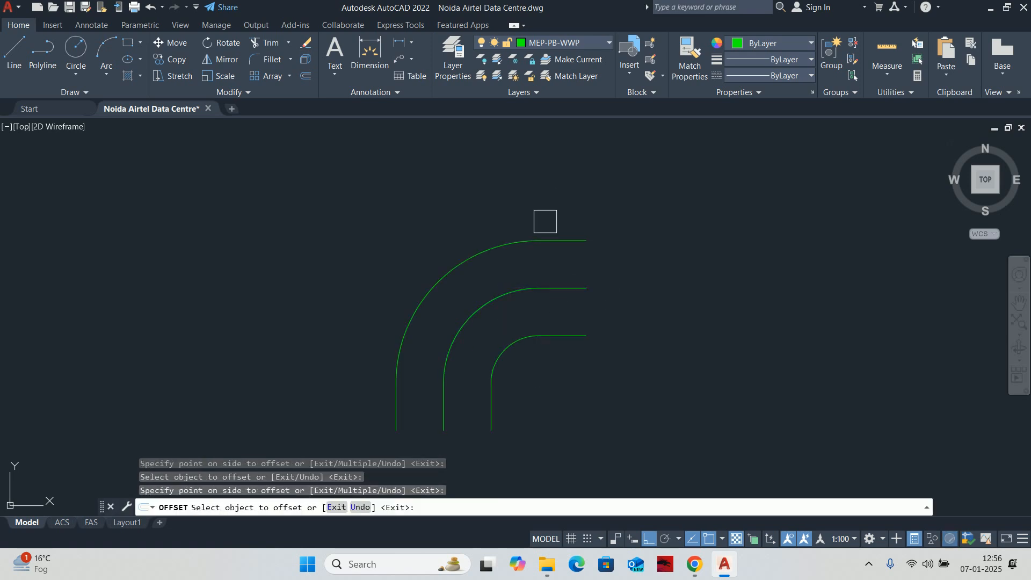
{"action": "key", "text": "Return"}
{"action": "key", "text": "Escape"}
{"action": "key", "text": "Escape"}
Close the bend's vertical end face with a line from the outer curve's endpoint to the inner curve's endpoint.
{"action": "type", "text": "l"}
{"action": "key", "text": "Return"}
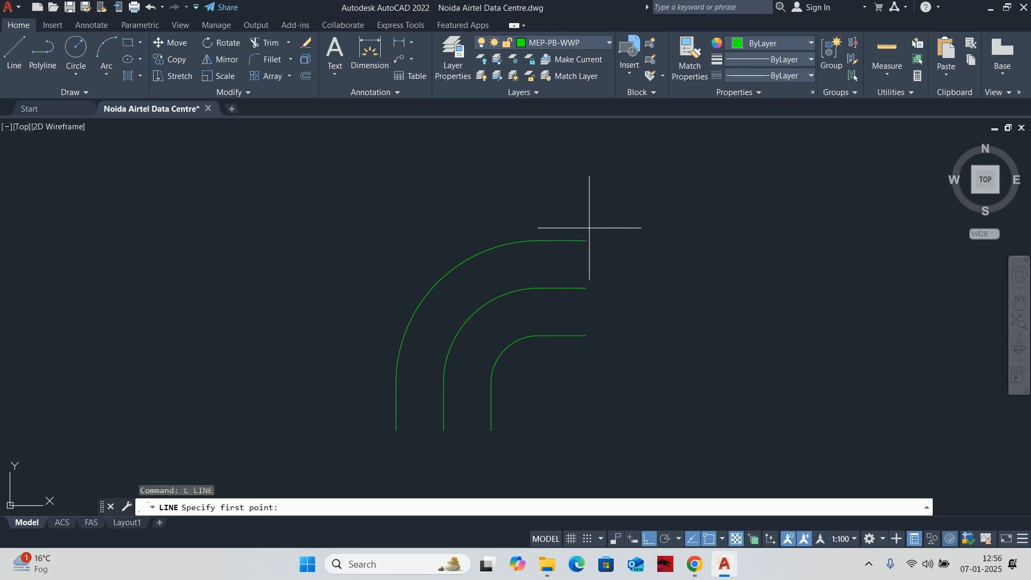
{"action": "left_click", "coordinate": [586, 240]}
{"action": "left_click", "coordinate": [586, 336]}
{"action": "key", "text": "Escape"}
{"action": "key", "text": "Escape"}
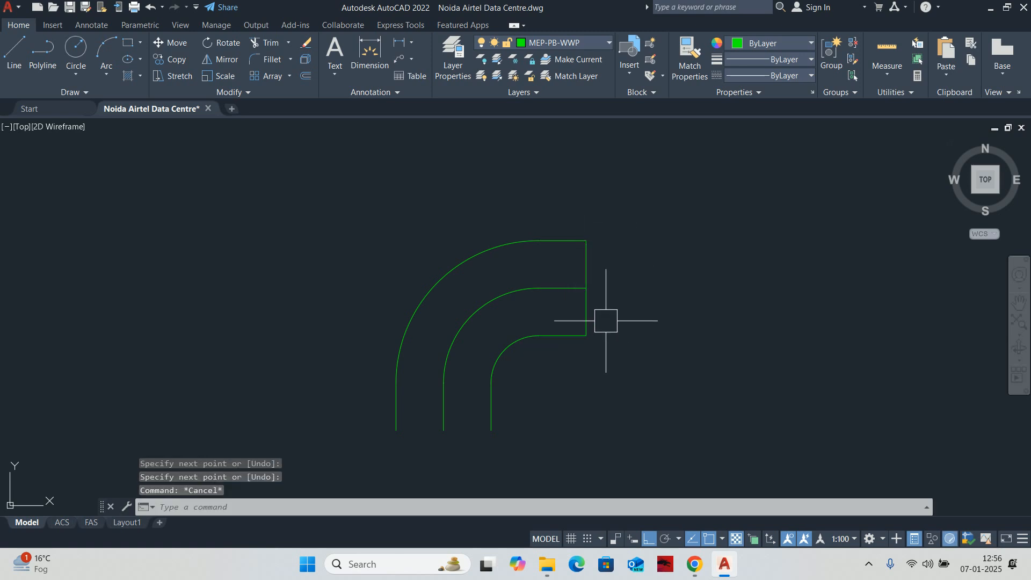
Check the length of the bend's vertical end face with a linear dimension, without placing it.
{"action": "type", "text": "s"}
{"action": "key", "text": "Escape"}
{"action": "type", "text": "DLI"}
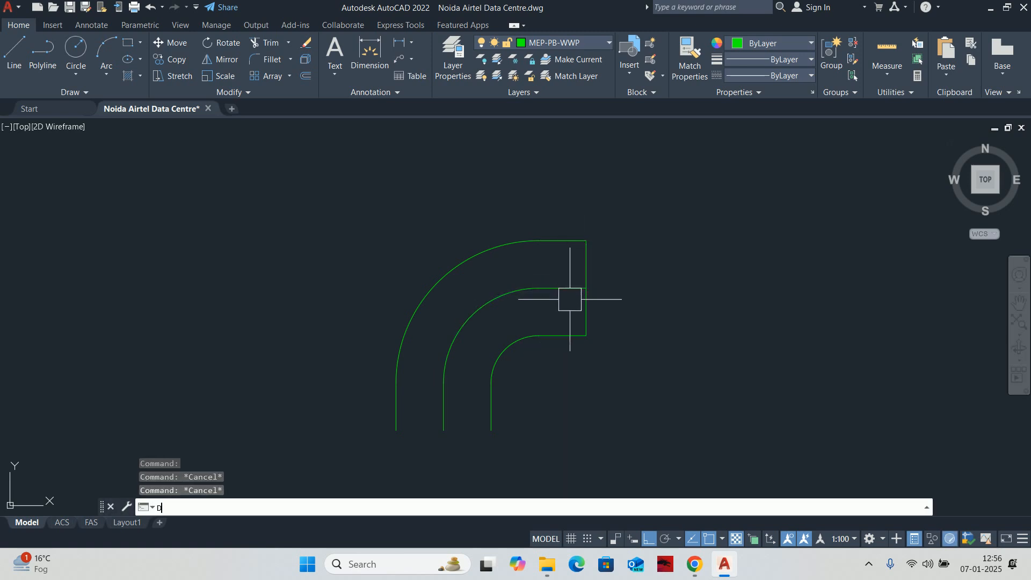
{"action": "key", "text": "Return"}
{"action": "key", "text": "Return"}
{"action": "left_click", "coordinate": [579, 296]}
{"action": "scroll", "coordinate": [564, 245], "scroll_direction": "down", "scroll_amount": 3}
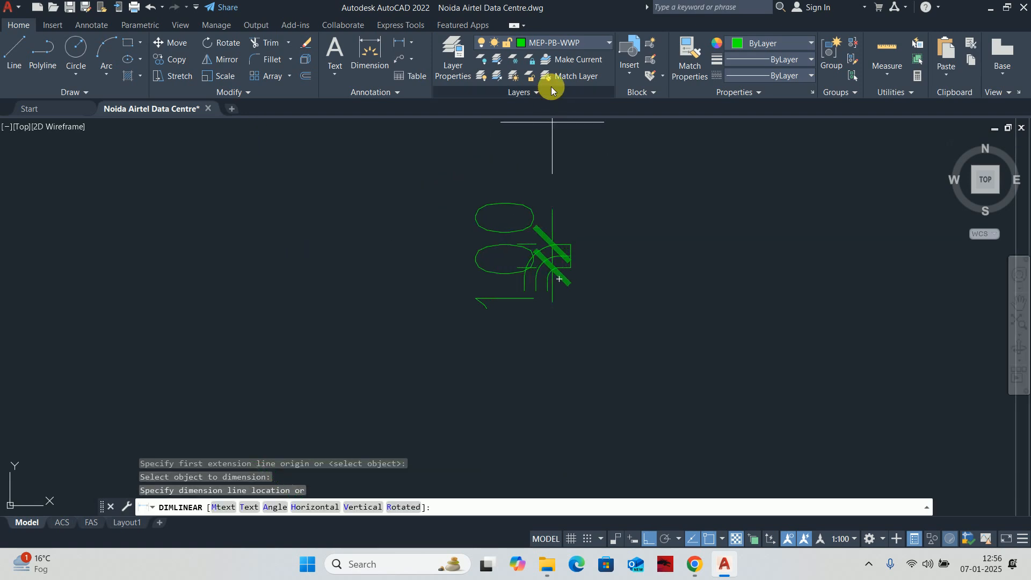
{"action": "scroll", "coordinate": [563, 253], "scroll_direction": "up", "scroll_amount": 3}
{"action": "key", "text": "Escape"}
{"action": "key", "text": "Escape"}
{"action": "key", "text": "Escape"}
{"action": "key", "text": "Escape"}
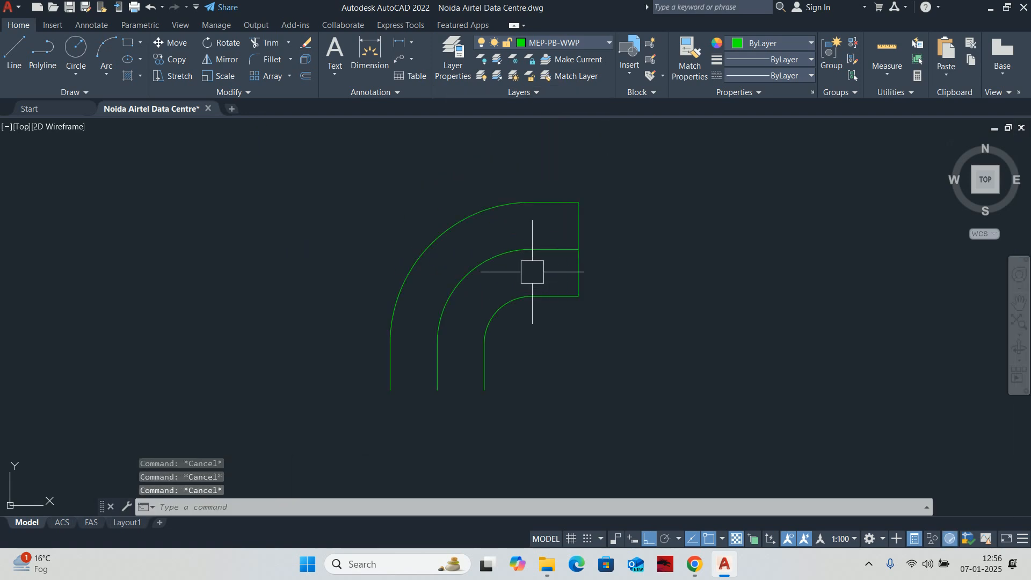
Check the length of the centreline's horizontal straight part with a linear dimension, from the arc's end to the end face.
{"action": "type", "text": "DLI"}
{"action": "key", "text": "Return"}
{"action": "scroll", "coordinate": [526, 252], "scroll_direction": "up", "scroll_amount": 2}
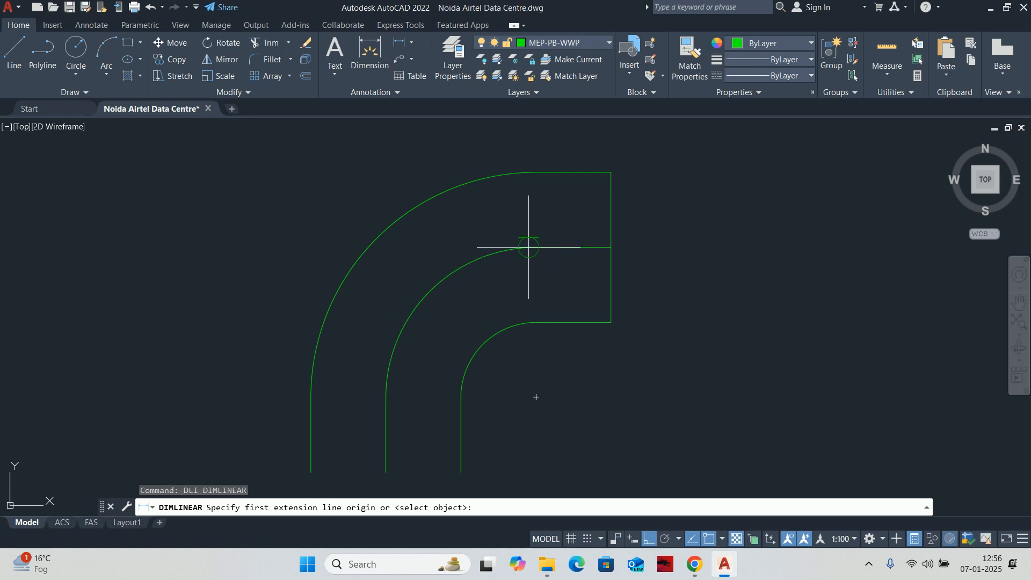
{"action": "left_click", "coordinate": [535, 247]}
{"action": "left_click", "coordinate": [611, 247]}
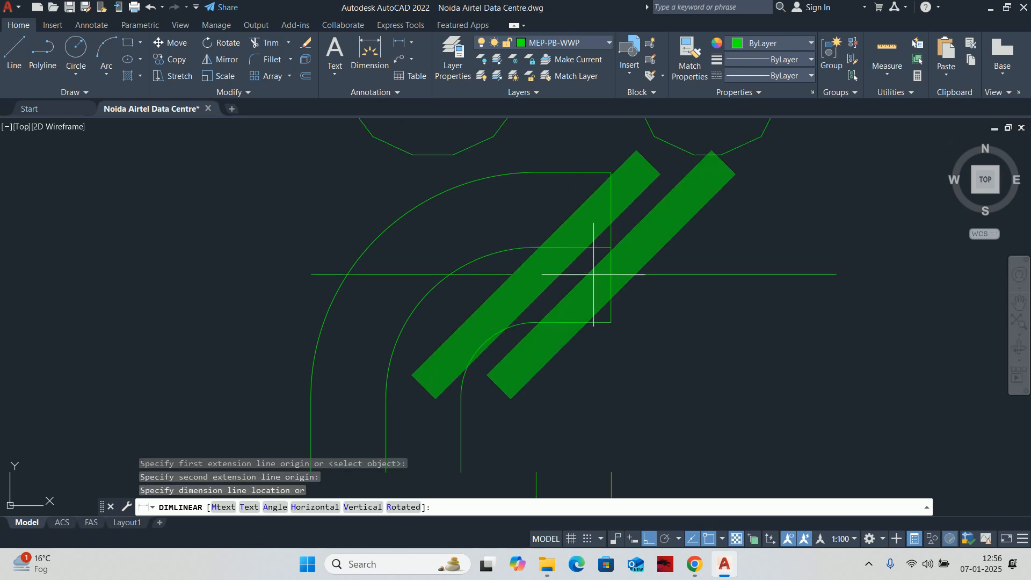
{"action": "scroll", "coordinate": [598, 380], "scroll_direction": "down", "scroll_amount": 5}
{"action": "key", "text": "Escape"}
{"action": "key", "text": "Escape"}
{"action": "scroll", "coordinate": [593, 386], "scroll_direction": "up", "scroll_amount": 5}
Stretch the bend's horizontal leg outward by 50 at its vertical end face.
{"action": "type", "text": "s"}
{"action": "key", "text": "Return"}
{"action": "left_click", "coordinate": [628, 409]}
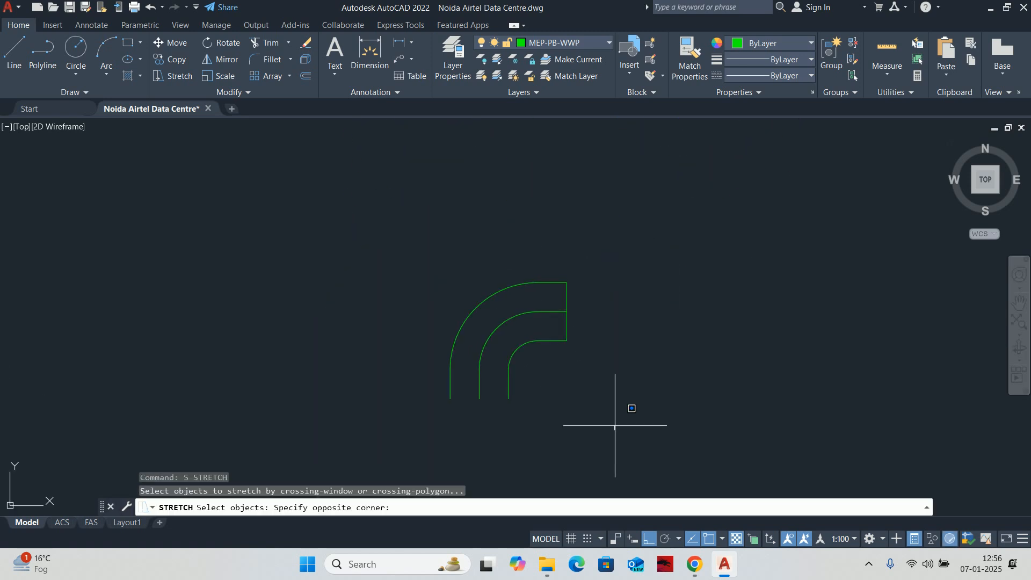
{"action": "left_click", "coordinate": [564, 216]}
{"action": "key", "text": "Return"}
{"action": "left_click", "coordinate": [565, 214]}
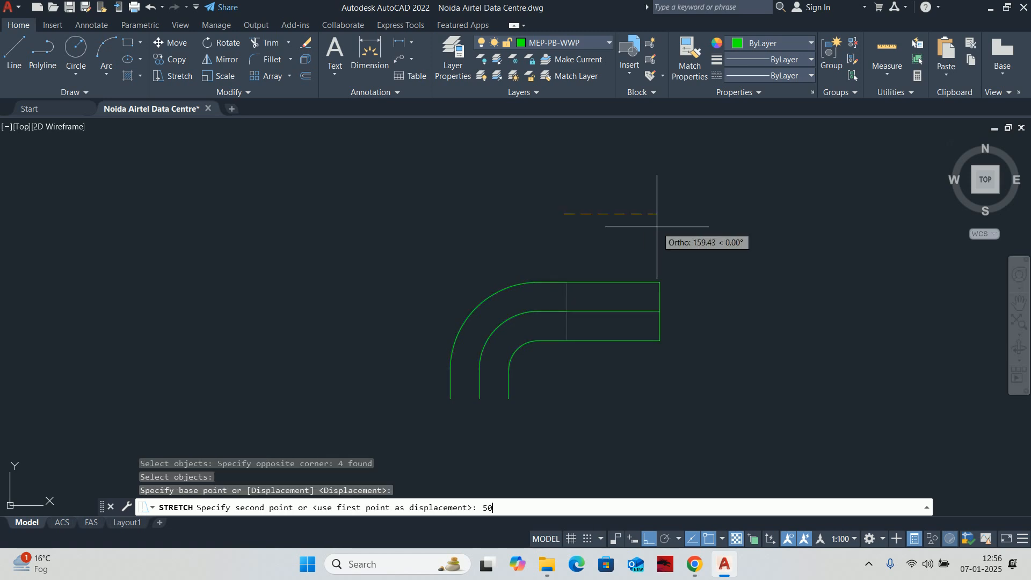
{"action": "type", "text": "50"}
{"action": "key", "text": "Return"}
{"action": "key", "text": "Escape"}
{"action": "scroll", "coordinate": [577, 298], "scroll_direction": "up", "scroll_amount": 2}
{"action": "middle_click_drag", "start_coordinate": [576, 298], "coordinate": [566, 299]}
{"action": "key", "text": "Escape"}
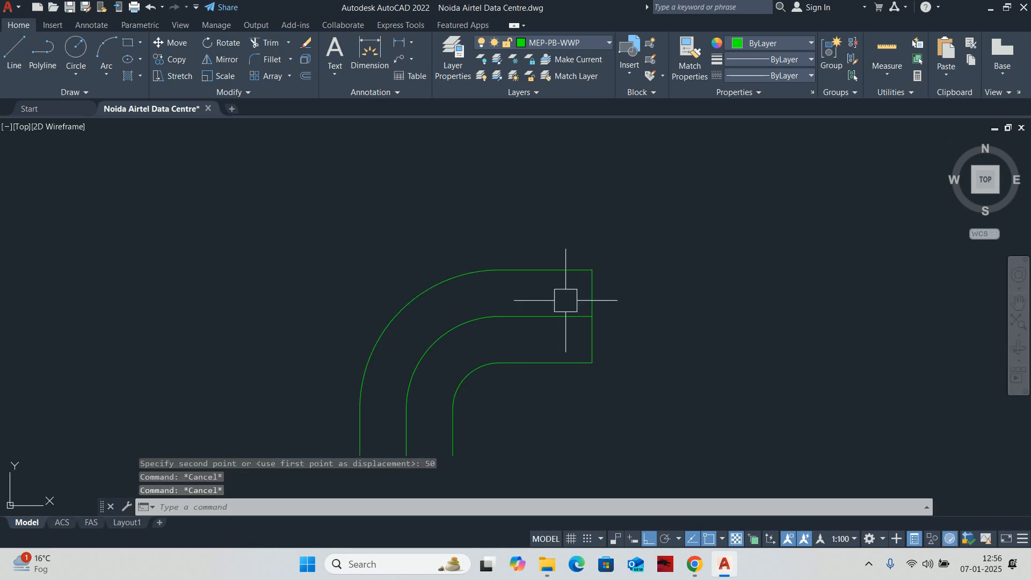
{"action": "key", "text": "Escape"}
{"action": "type", "text": "o"}
{"action": "key", "text": "Return"}
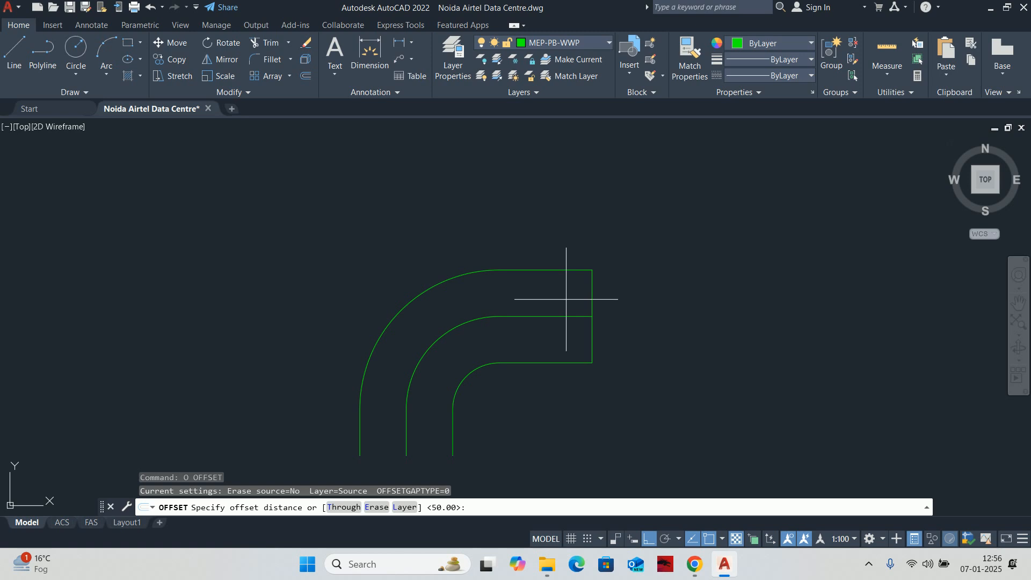
{"action": "key", "text": "Escape"}
Close the bend's lower end with a line from the outer curve's endpoint to the inner curve's endpoint.
{"action": "type", "text": "l"}
{"action": "key", "text": "Return"}
{"action": "middle_click_drag", "start_coordinate": [369, 430], "coordinate": [376, 285]}
{"action": "left_click", "coordinate": [366, 303]}
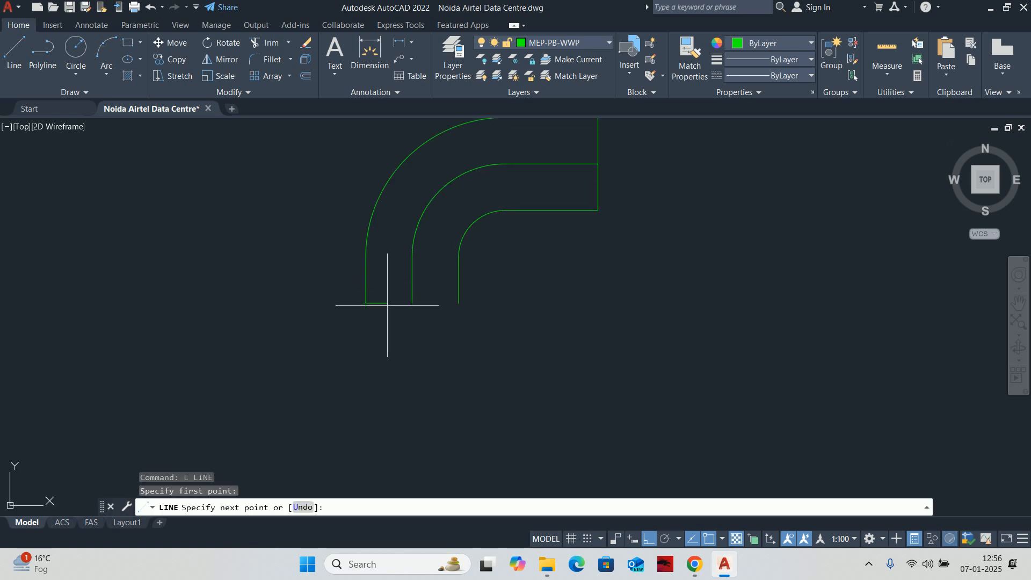
{"action": "left_click", "coordinate": [459, 304]}
{"action": "key", "text": "Escape"}
Stretch the bend's vertical leg downward by 50 at its lower end face.
{"action": "type", "text": "s"}
{"action": "key", "text": "Return"}
{"action": "left_click", "coordinate": [274, 268]}
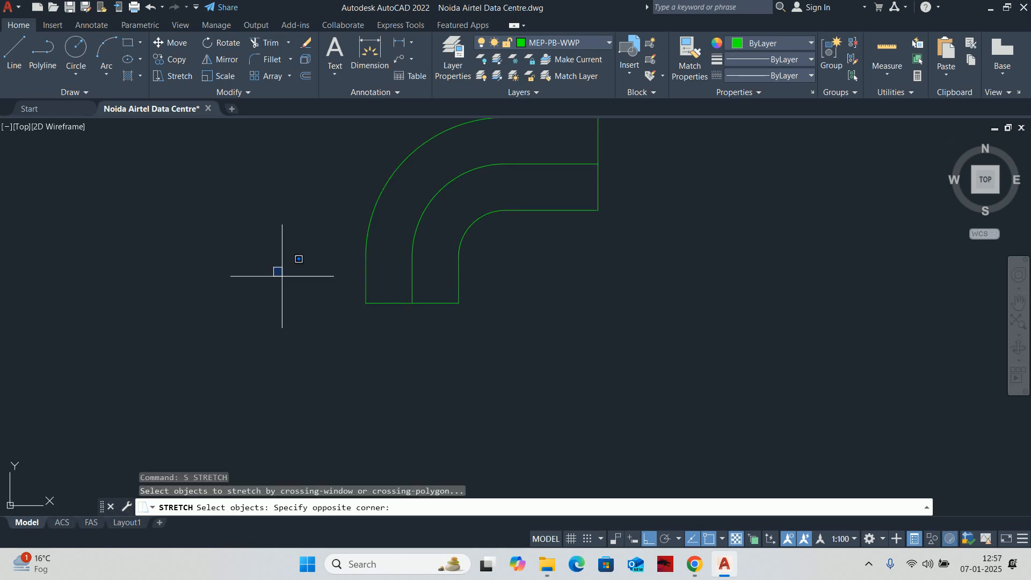
{"action": "left_click", "coordinate": [410, 320]}
{"action": "left_click", "coordinate": [494, 352]}
{"action": "left_click", "coordinate": [271, 271]}
{"action": "key", "text": "Return"}
{"action": "left_click", "coordinate": [264, 281]}
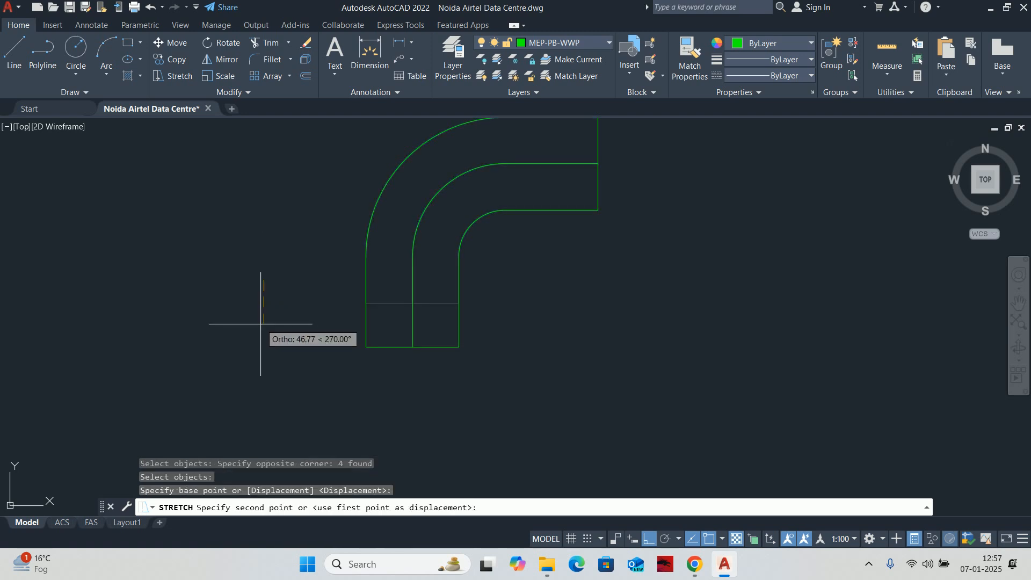
{"action": "type", "text": "50"}
{"action": "key", "text": "Return"}
{"action": "scroll", "coordinate": [460, 281], "scroll_direction": "down", "scroll_amount": 3}
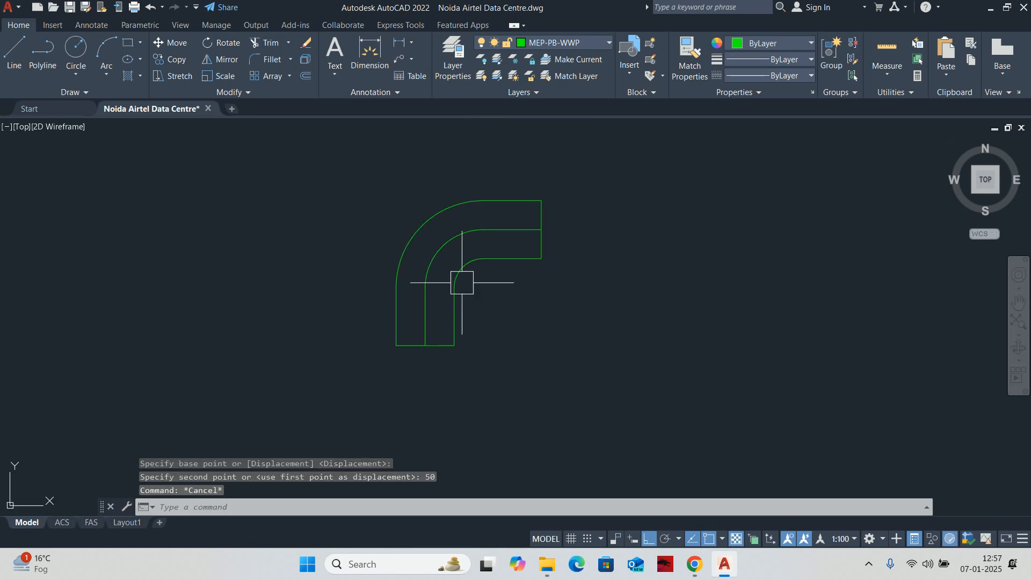
Offset the bend's outer curve outward and its inner curve inward, away from the centreline, by 10.
{"action": "type", "text": "o"}
{"action": "key", "text": "Return"}
{"action": "type", "text": "10"}
{"action": "key", "text": "Return"}
{"action": "scroll", "coordinate": [478, 242], "scroll_direction": "up", "scroll_amount": 2}
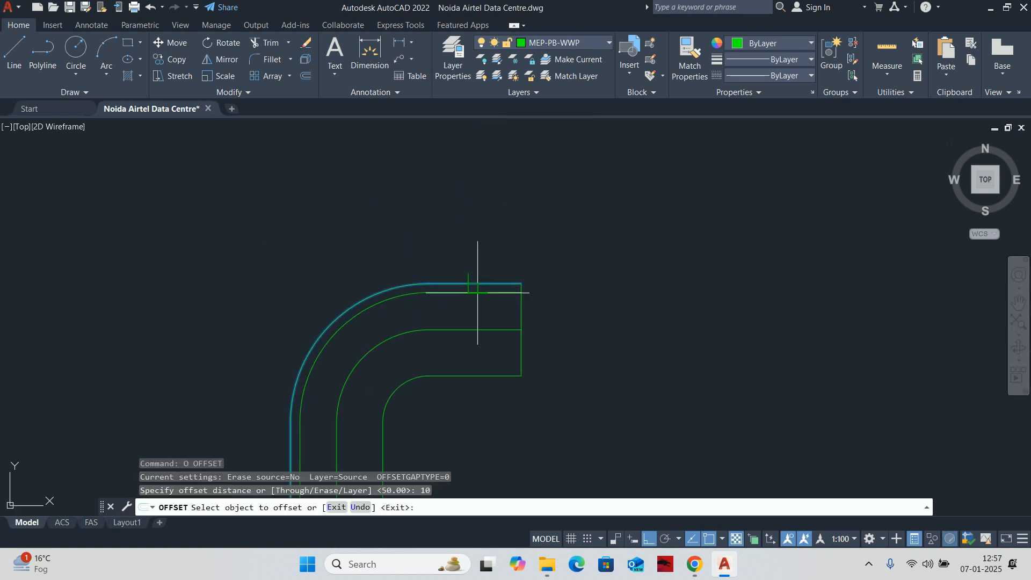
{"action": "left_click", "coordinate": [476, 281]}
{"action": "left_click", "coordinate": [476, 240]}
{"action": "left_click", "coordinate": [471, 273]}
{"action": "left_click", "coordinate": [478, 345]}
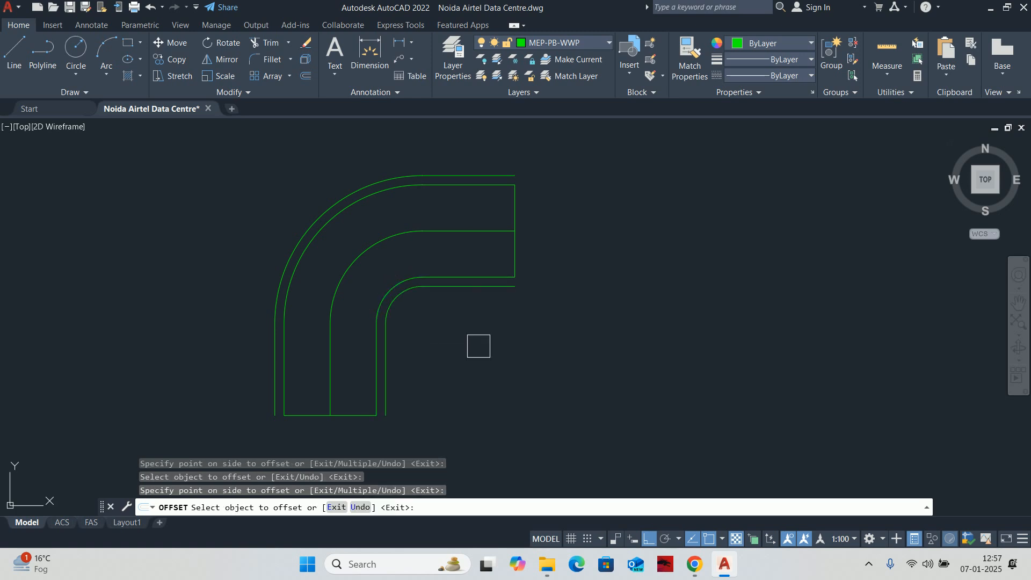
{"action": "key", "text": "Escape"}
Explode the two outermost offset polylines of the bend into separate lines and arcs.
{"action": "middle_click_drag", "start_coordinate": [515, 288], "coordinate": [572, 266]}
{"action": "key", "text": "Escape"}
{"action": "type", "text": "x"}
{"action": "key", "text": "Return"}
{"action": "left_click", "coordinate": [495, 264]}
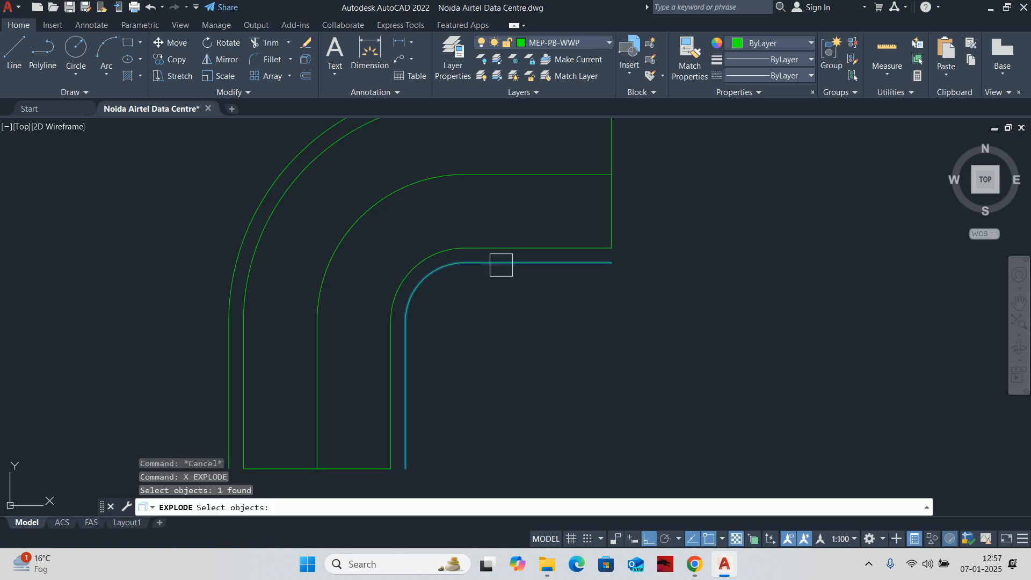
{"action": "scroll", "coordinate": [510, 301], "scroll_direction": "up", "scroll_amount": 2}
{"action": "key", "text": "Return"}
{"action": "scroll", "coordinate": [526, 220], "scroll_direction": "down", "scroll_amount": 4}
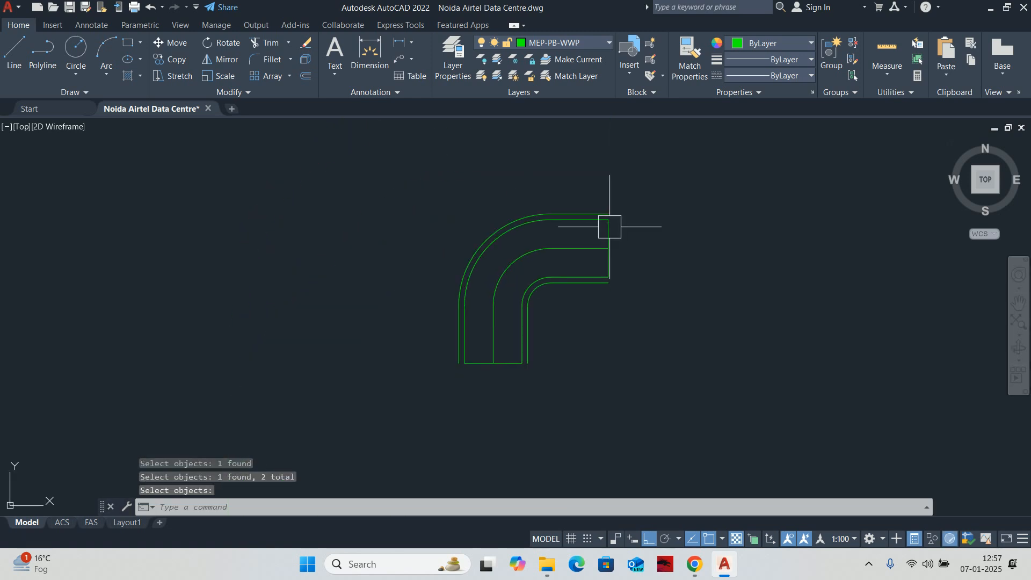
{"action": "scroll", "coordinate": [607, 235], "scroll_direction": "up", "scroll_amount": 2}
{"action": "key", "text": "Escape"}
{"action": "key", "text": "Escape"}
Offset both end face lines of the bend by 75 back into its legs.
{"action": "type", "text": "o"}
{"action": "key", "text": "Return"}
{"action": "type", "text": "1"}
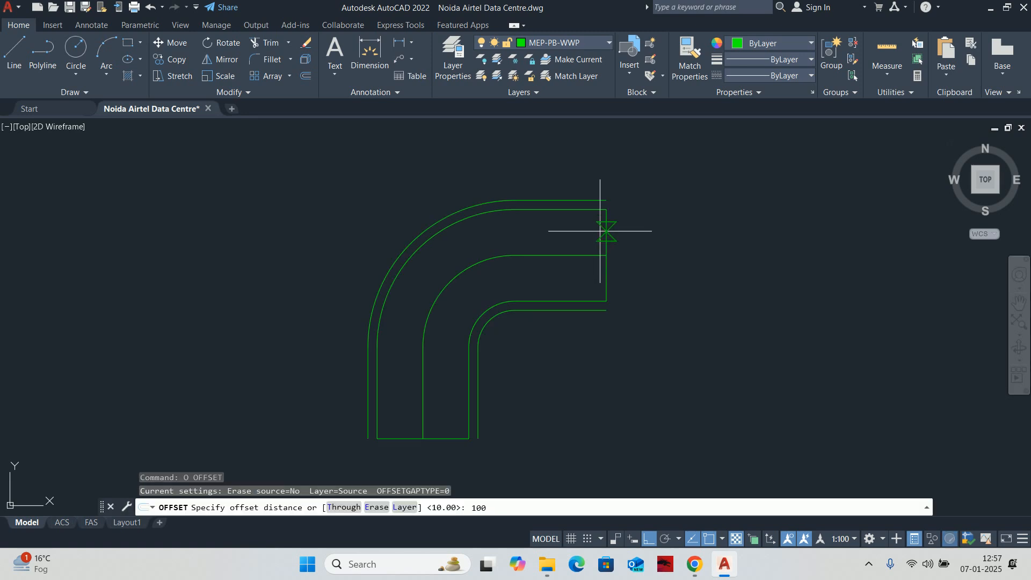
{"action": "type", "text": "5"}
{"action": "key", "text": "Return"}
{"action": "scroll", "coordinate": [607, 248], "scroll_direction": "up", "scroll_amount": 1}
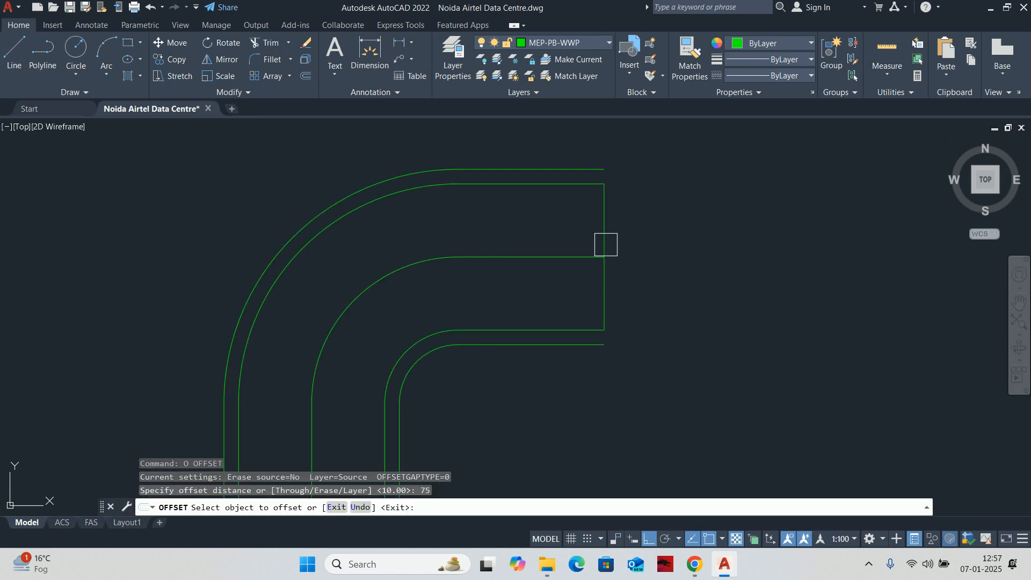
{"action": "left_click", "coordinate": [605, 244]}
{"action": "left_click", "coordinate": [545, 221]}
{"action": "middle_click_drag", "start_coordinate": [510, 234], "coordinate": [600, 63]}
{"action": "left_click", "coordinate": [472, 350]}
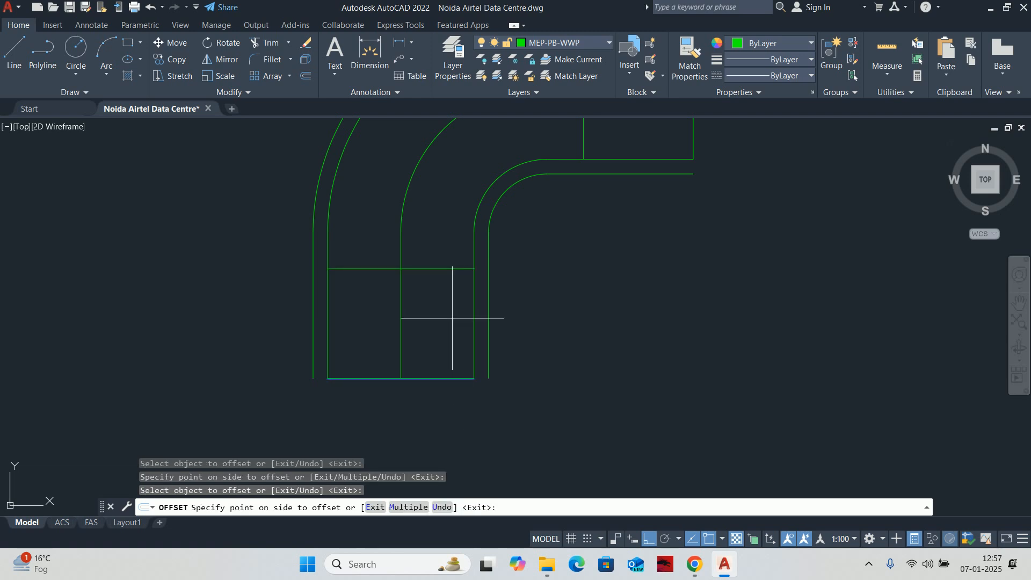
{"action": "key", "text": "Escape"}
{"action": "scroll", "coordinate": [446, 285], "scroll_direction": "down", "scroll_amount": 3}
{"action": "key", "text": "Escape"}
{"action": "key", "text": "Escape"}
{"action": "key", "text": "Escape"}
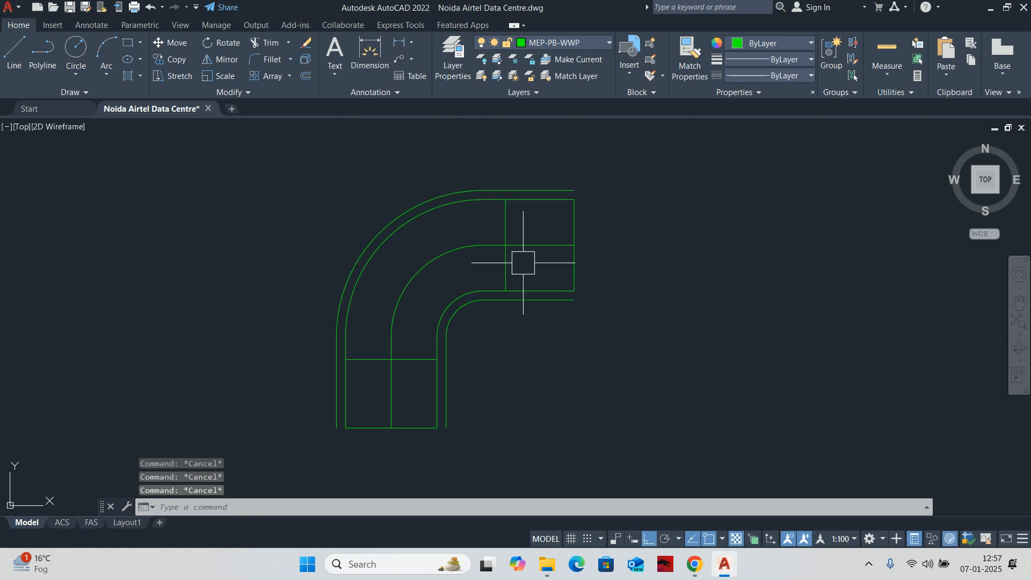
Extend both end face lines and both 75 offset lines out to the outermost bend lines.
{"action": "type", "text": "ex"}
{"action": "key", "text": "Return"}
{"action": "scroll", "coordinate": [507, 220], "scroll_direction": "up", "scroll_amount": 2}
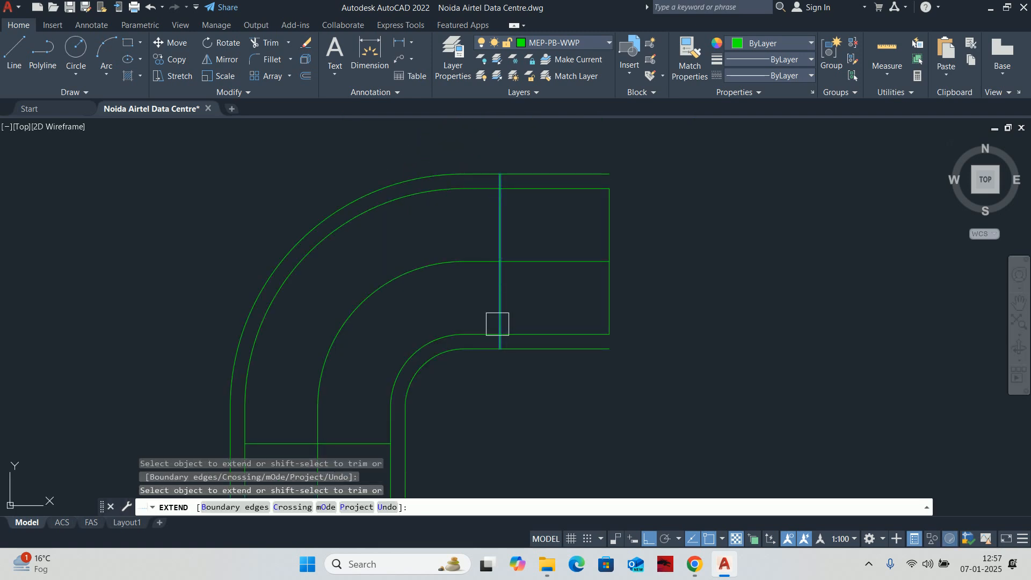
{"action": "left_click", "coordinate": [497, 324]}
{"action": "middle_click_drag", "start_coordinate": [444, 327], "coordinate": [588, 184]}
{"action": "left_click", "coordinate": [507, 300]}
{"action": "left_click", "coordinate": [413, 300]}
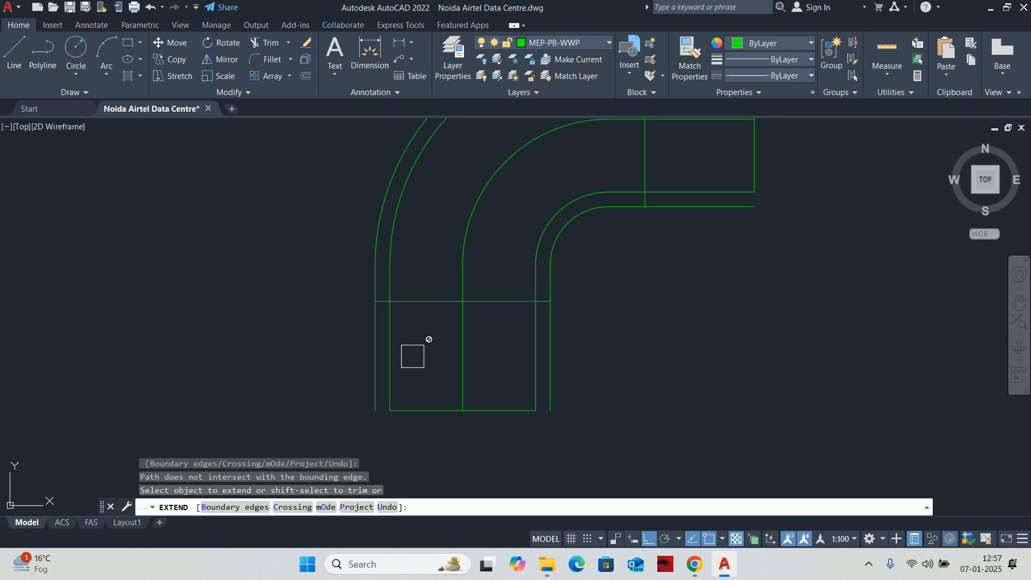
{"action": "left_click_drag", "start_coordinate": [412, 429], "coordinate": [414, 409]}
{"action": "left_click", "coordinate": [522, 408]}
{"action": "middle_click_drag", "start_coordinate": [736, 161], "coordinate": [605, 398]}
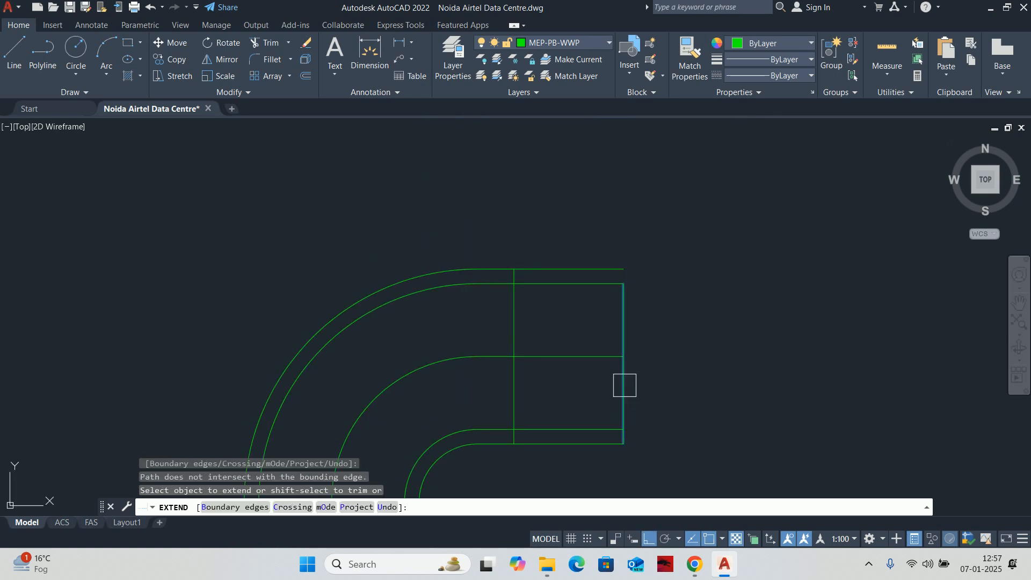
{"action": "left_click", "coordinate": [625, 385]}
Trim the pipe walls inside the horizontal leg's socket and remove the outermost offset lines and arcs between the two sockets.
{"action": "left_click", "coordinate": [587, 285], "text": "shift"}
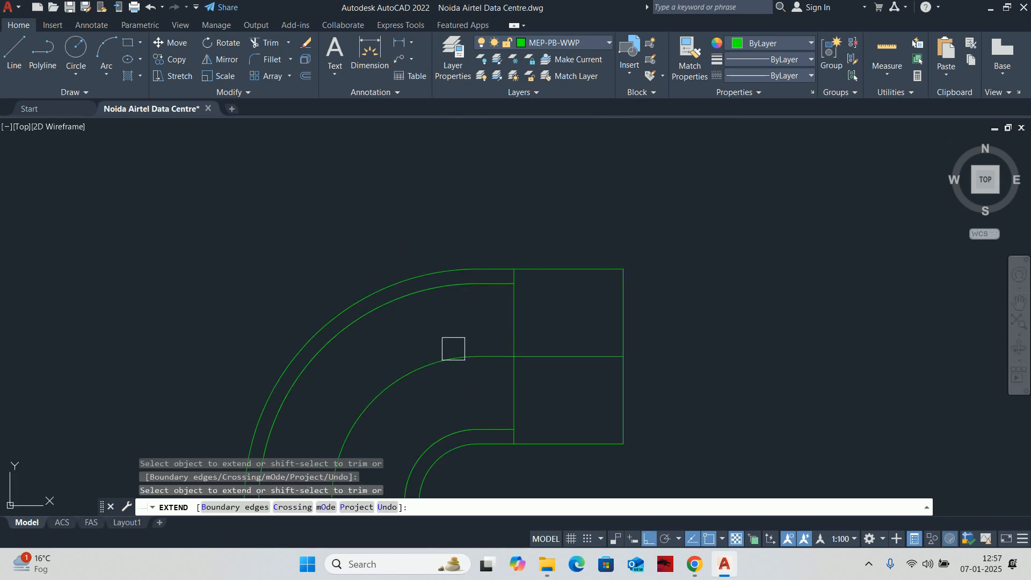
{"action": "left_click", "coordinate": [484, 264], "text": "shift"}
{"action": "middle_click_drag", "start_coordinate": [494, 408], "coordinate": [488, 306]}
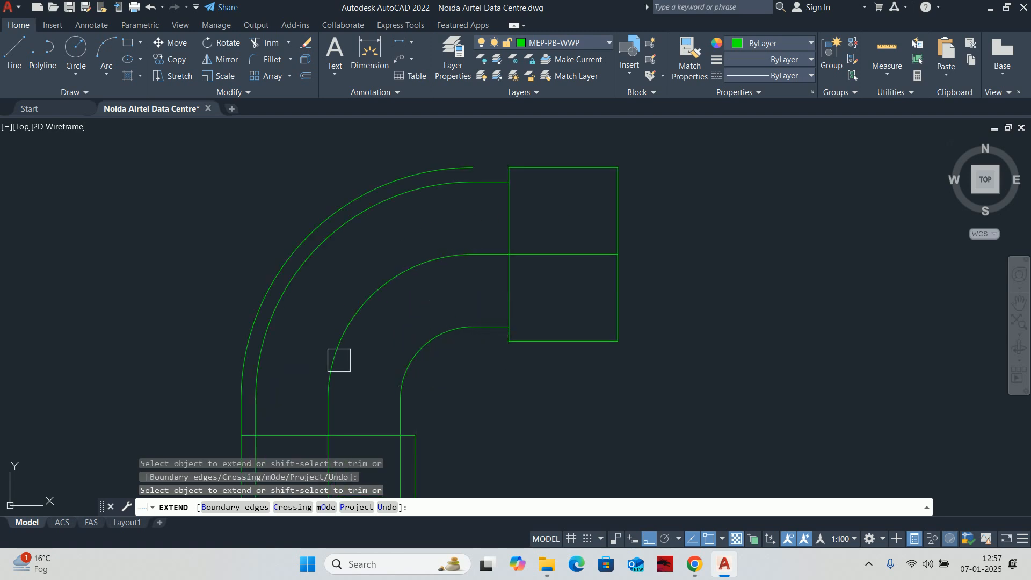
{"action": "left_click", "coordinate": [227, 407]}
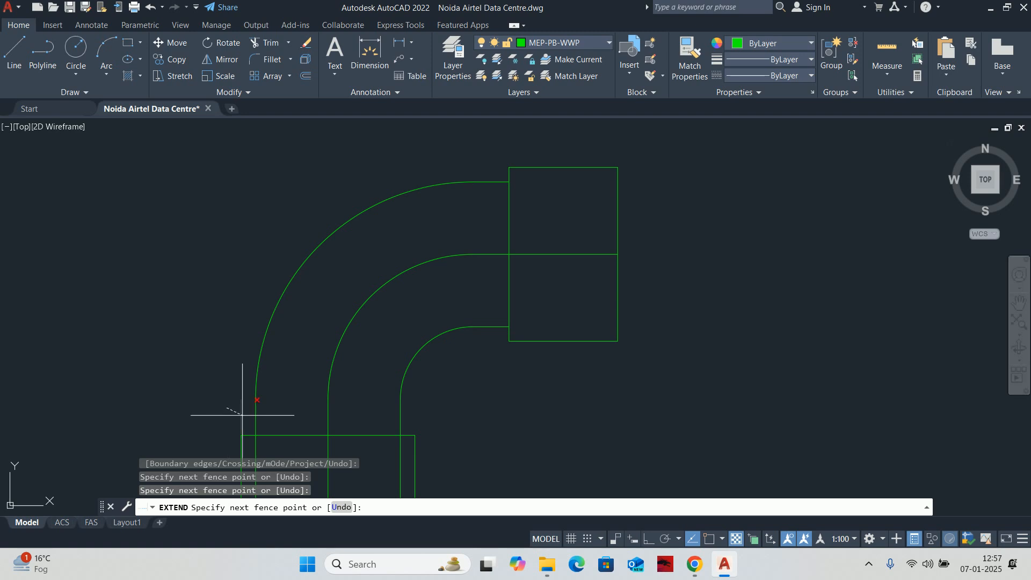
{"action": "key", "text": "Return"}
Trim the pipe wall lines inside the lower socket, keeping the centreline.
{"action": "scroll", "coordinate": [265, 297], "scroll_direction": "down", "scroll_amount": 4}
{"action": "scroll", "coordinate": [279, 306], "scroll_direction": "up", "scroll_amount": 4}
{"action": "left_click", "coordinate": [272, 309], "text": "shift"}
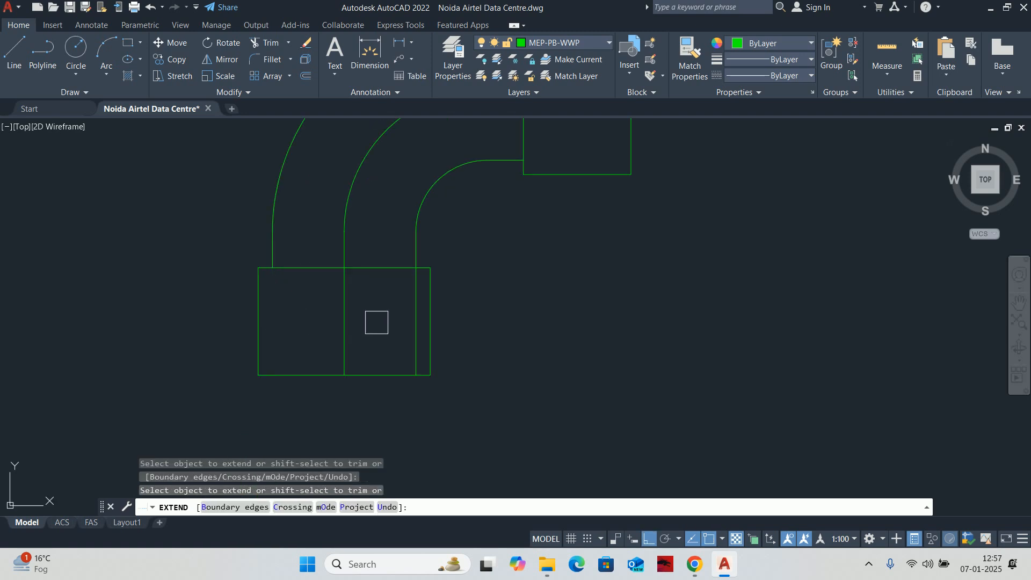
{"action": "left_click", "coordinate": [376, 322]}
{"action": "left_click", "coordinate": [422, 294]}
{"action": "key", "text": "Return"}
{"action": "key", "text": "Return"}
{"action": "scroll", "coordinate": [413, 298], "scroll_direction": "down", "scroll_amount": 4}
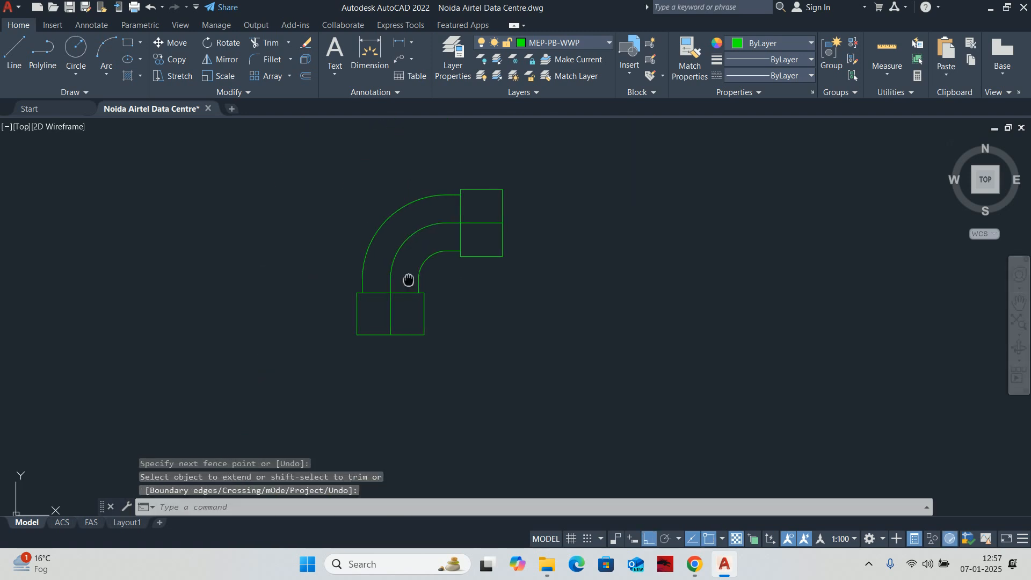
Chamfer both corners of the lower socket on the bend side, using distances of 10 and the Multiple option.
{"action": "scroll", "coordinate": [364, 283], "scroll_direction": "up", "scroll_amount": 4}
{"action": "type", "text": "cha"}
{"action": "key", "text": "Return"}
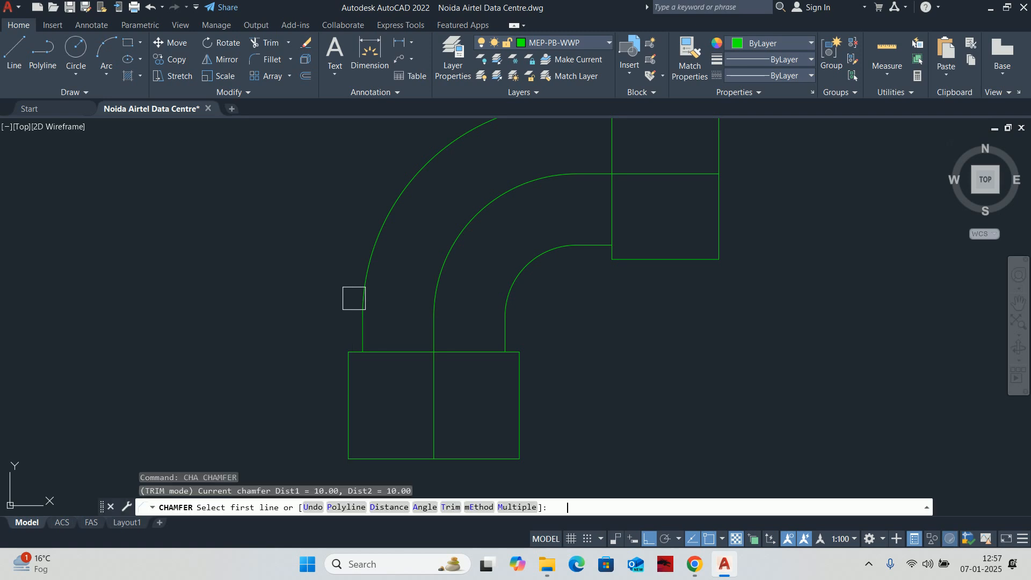
{"action": "type", "text": "D"}
{"action": "key", "text": "Return"}
{"action": "key", "text": "Return"}
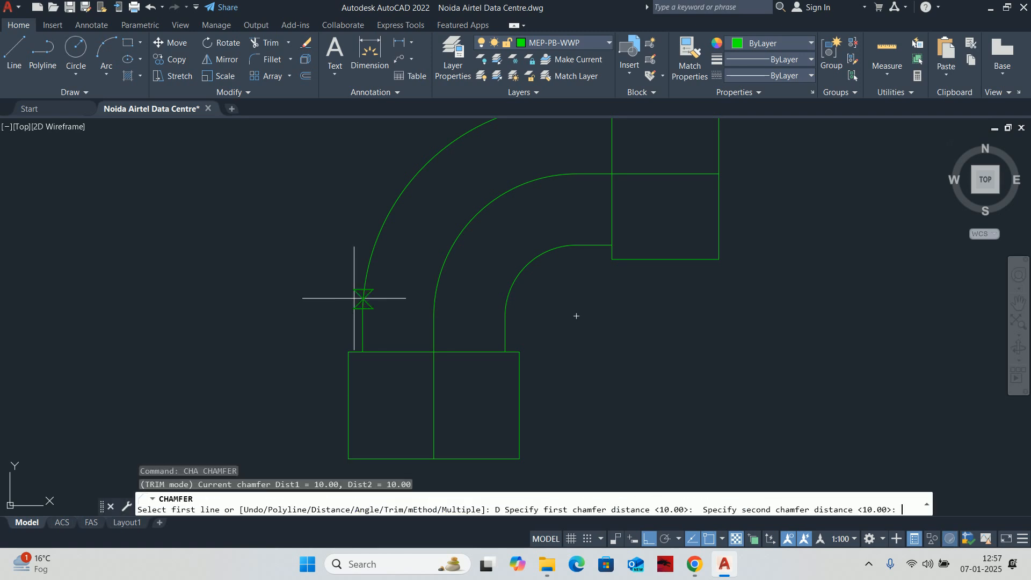
{"action": "key", "text": "Return"}
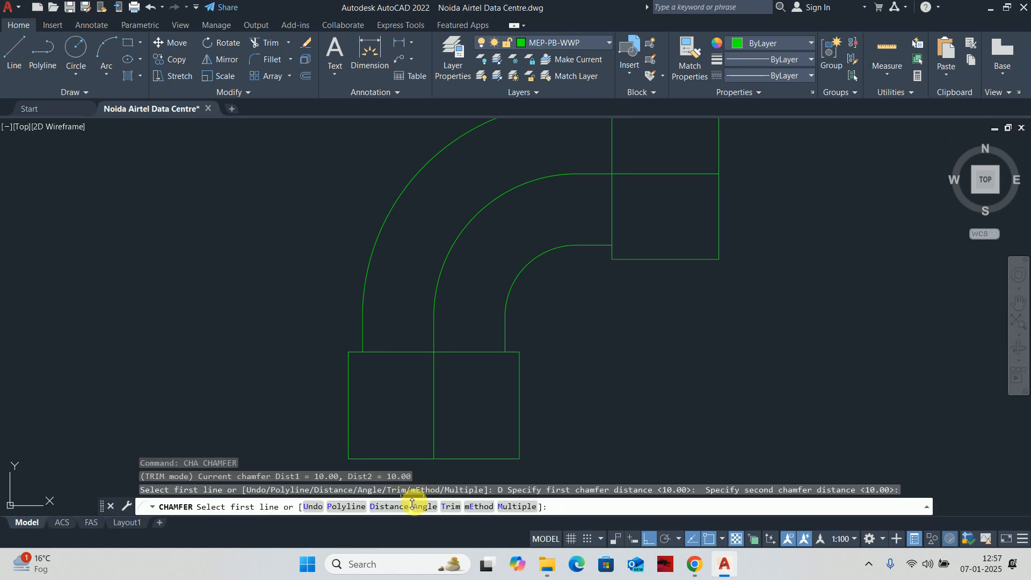
{"action": "left_click", "coordinate": [350, 373]}
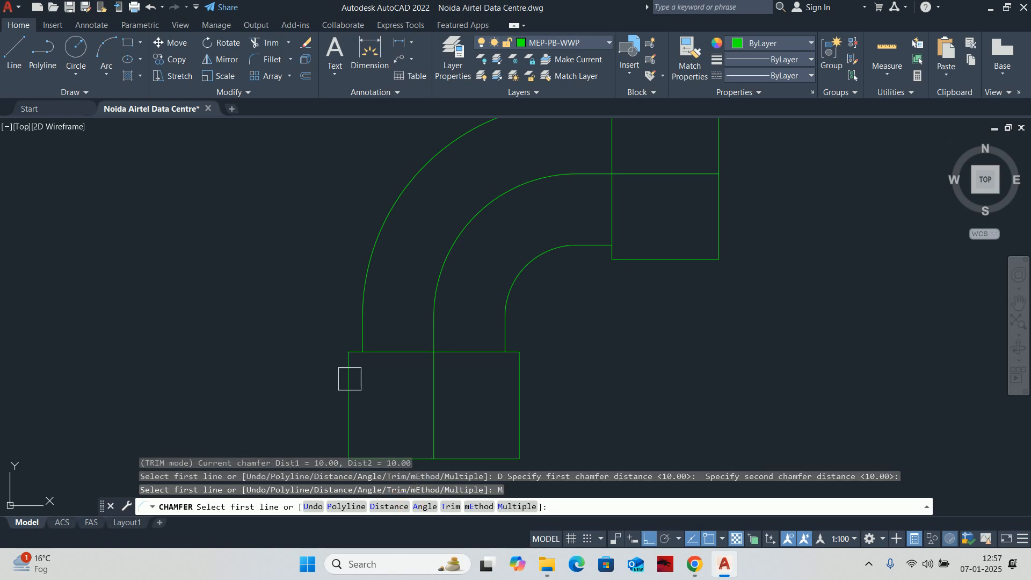
{"action": "left_click", "coordinate": [392, 355]}
{"action": "left_click", "coordinate": [496, 351]}
{"action": "left_click", "coordinate": [519, 386]}
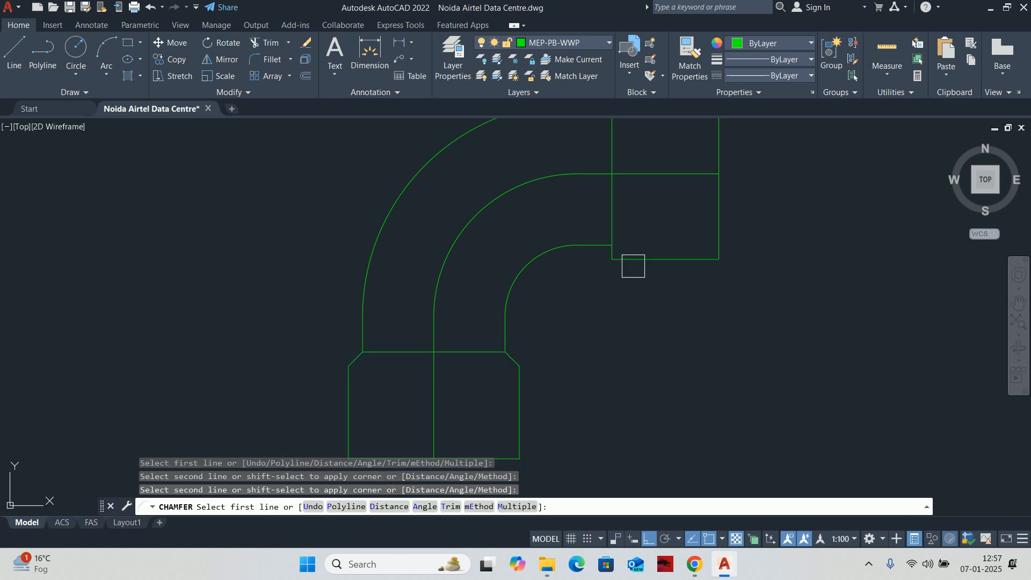
Chamfer both corners of the horizontal leg's socket on the bend side.
{"action": "left_click", "coordinate": [633, 260]}
{"action": "left_click", "coordinate": [612, 209]}
{"action": "middle_click_drag", "start_coordinate": [612, 202], "coordinate": [584, 421]}
{"action": "left_click", "coordinate": [572, 324]}
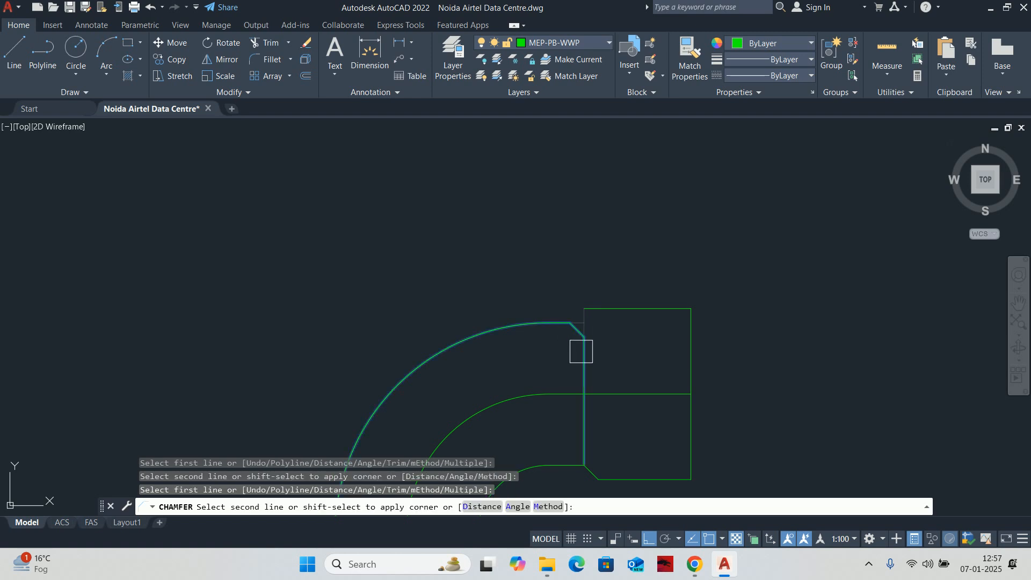
{"action": "key", "text": "Escape"}
{"action": "key", "text": "Return"}
{"action": "left_click", "coordinate": [580, 353]}
{"action": "left_click", "coordinate": [623, 307]}
{"action": "key", "text": "Escape"}
{"action": "scroll", "coordinate": [622, 306], "scroll_direction": "down", "scroll_amount": 2}
{"action": "middle_click_drag", "start_coordinate": [623, 306], "coordinate": [613, 228]}
{"action": "key", "text": "Escape"}
Draw a line across the horizontal leg's socket joining the outer ends of its two chamfers.
{"action": "scroll", "coordinate": [609, 258], "scroll_direction": "up", "scroll_amount": 2}
{"action": "type", "text": "l"}
{"action": "key", "text": "Return"}
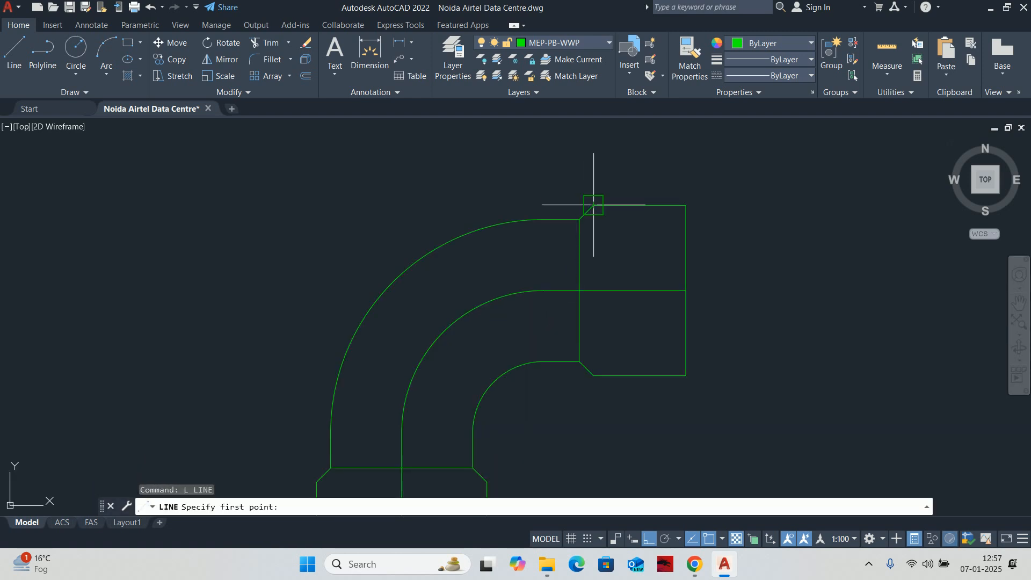
{"action": "left_click", "coordinate": [594, 205]}
{"action": "left_click", "coordinate": [594, 375]}
{"action": "key", "text": "Escape"}
{"action": "key", "text": "Escape"}
Draw a line across the lower socket joining the outer ends of its two chamfers.
{"action": "middle_click_drag", "start_coordinate": [553, 398], "coordinate": [560, 289]}
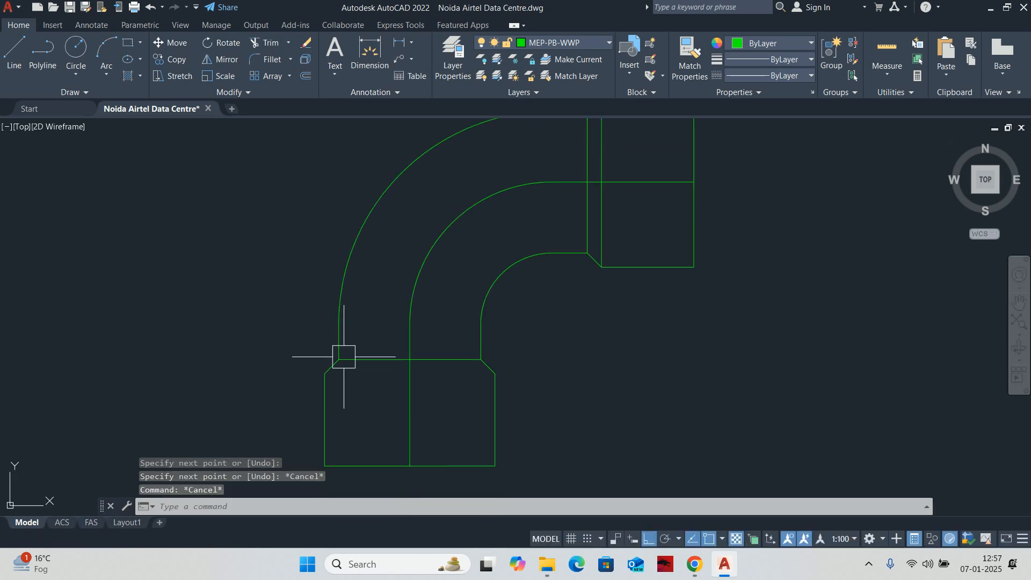
{"action": "key", "text": "Return"}
{"action": "left_click", "coordinate": [324, 374]}
{"action": "left_click", "coordinate": [495, 373]}
{"action": "key", "text": "Escape"}
{"action": "key", "text": "Escape"}
{"action": "scroll", "coordinate": [533, 340], "scroll_direction": "down", "scroll_amount": 3}
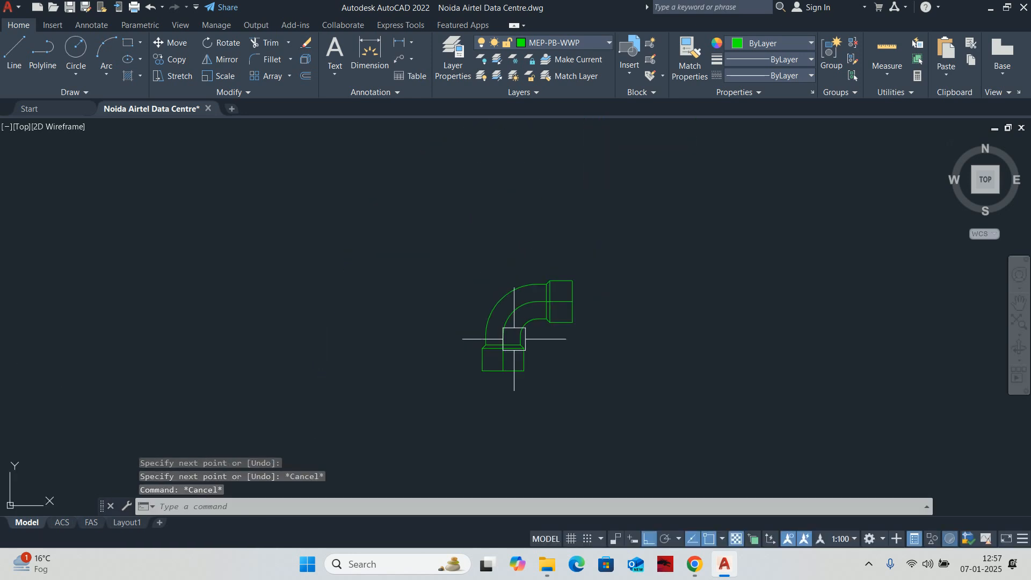
Measure the straight centreline length between the bend's arc and the horizontal leg's socket.
{"action": "scroll", "coordinate": [537, 301], "scroll_direction": "up", "scroll_amount": 5}
{"action": "left_click", "coordinate": [510, 288]}
{"action": "key", "text": "Escape"}
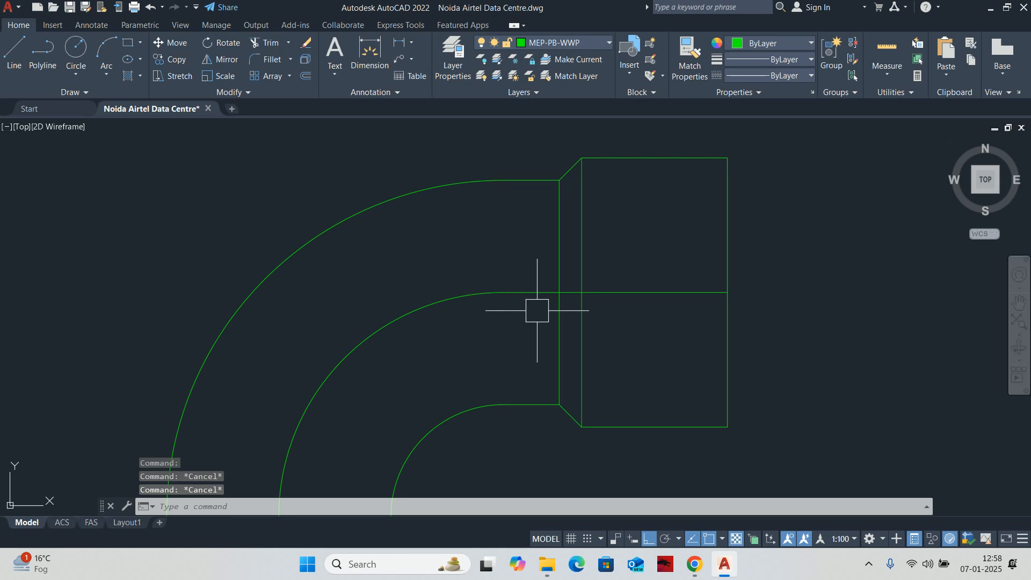
{"action": "type", "text": "DLI"}
{"action": "key", "text": "Return"}
{"action": "left_click", "coordinate": [503, 292]}
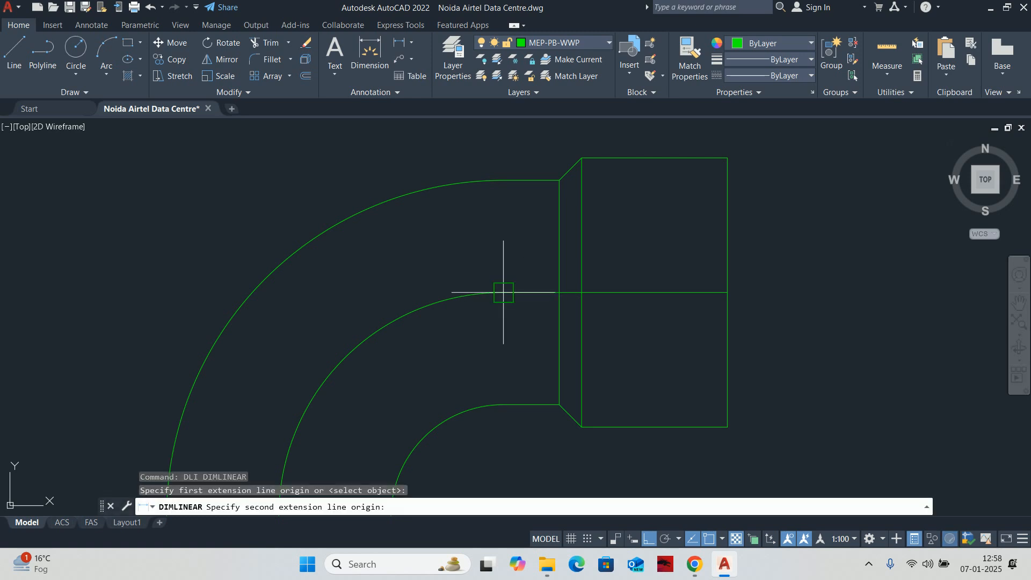
{"action": "left_click", "coordinate": [559, 293]}
{"action": "scroll", "coordinate": [558, 293], "scroll_direction": "down", "scroll_amount": 5}
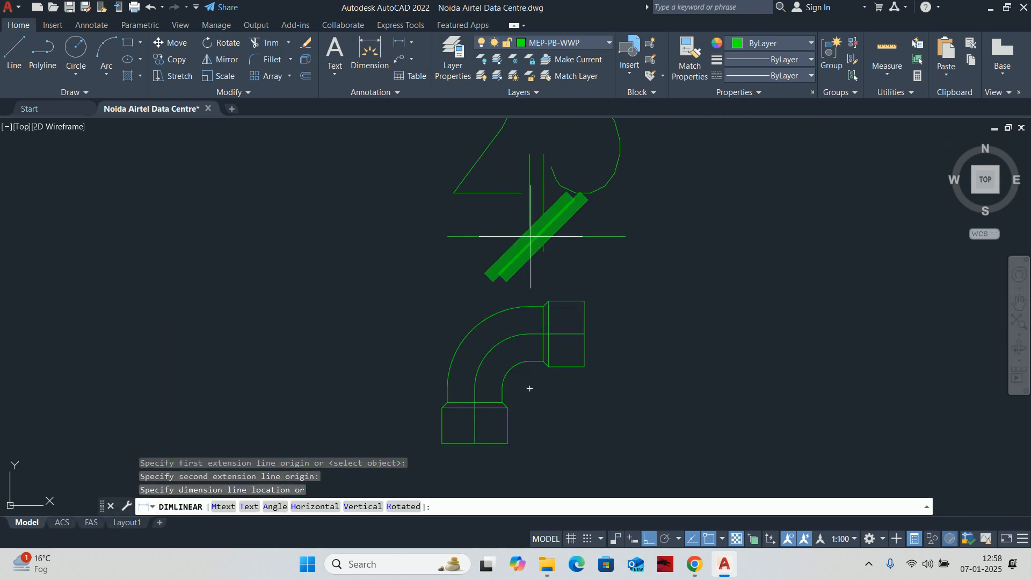
{"action": "key", "text": "Escape"}
{"action": "middle_click_drag", "start_coordinate": [575, 351], "coordinate": [598, 306]}
{"action": "key", "text": "Escape"}
{"action": "scroll", "coordinate": [578, 292], "scroll_direction": "up", "scroll_amount": 2}
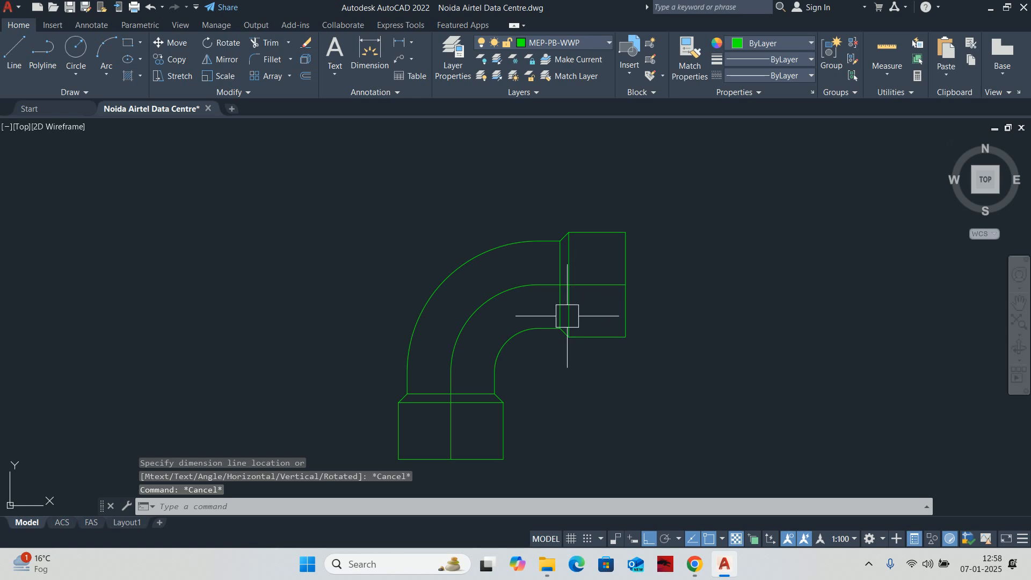
{"action": "key", "text": "Escape"}
{"action": "key", "text": "Escape"}
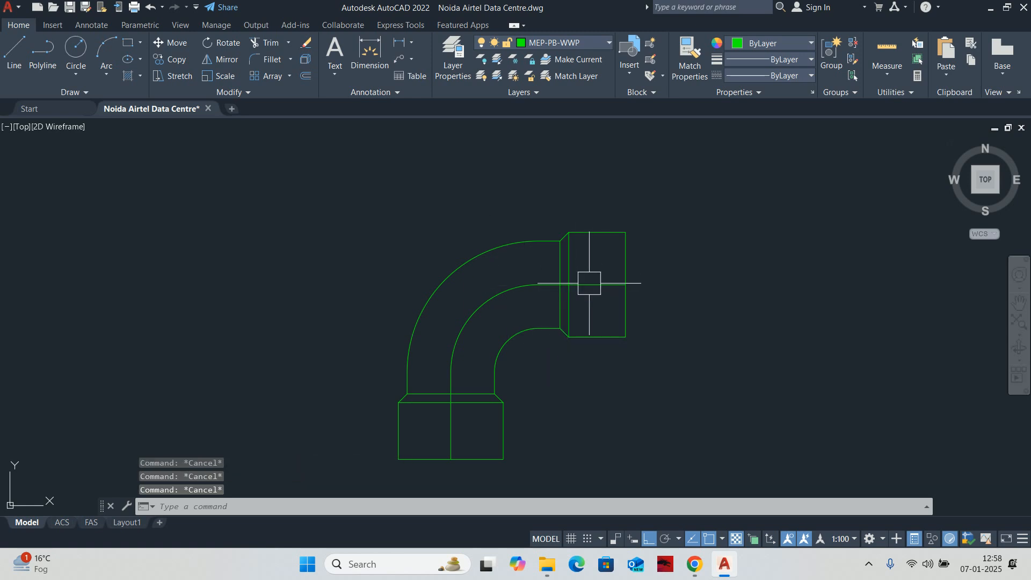
Draw construction lines extending both centrelines from the arc's ends, vertical and horizontal, past the point where they cross.
{"action": "type", "text": "l"}
{"action": "key", "text": "Return"}
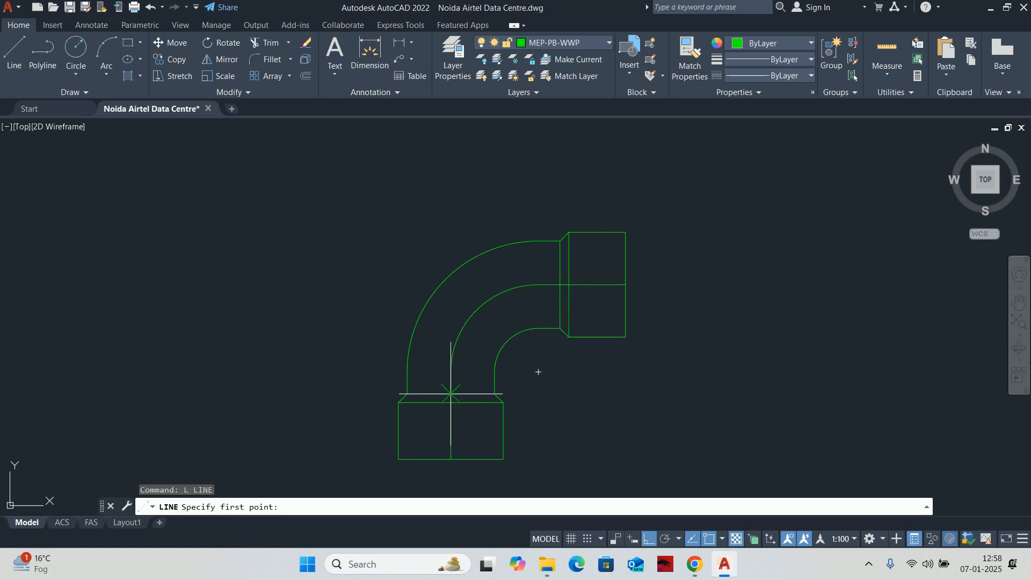
{"action": "left_click", "coordinate": [450, 371]}
{"action": "left_click", "coordinate": [450, 186]}
{"action": "key", "text": "Escape"}
{"action": "key", "text": "Escape"}
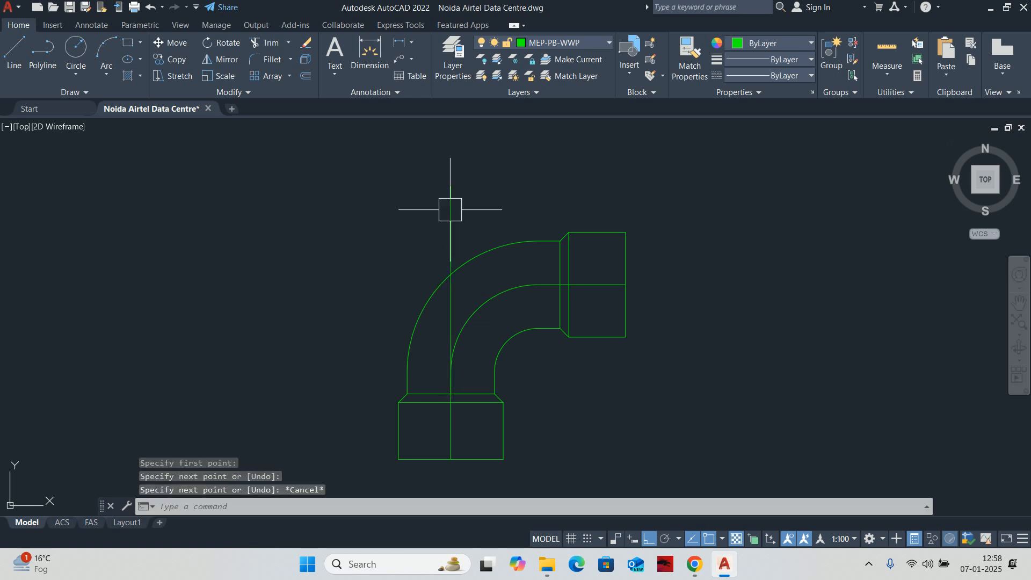
{"action": "key", "text": "Return"}
{"action": "left_click", "coordinate": [538, 284]}
{"action": "left_click", "coordinate": [388, 269]}
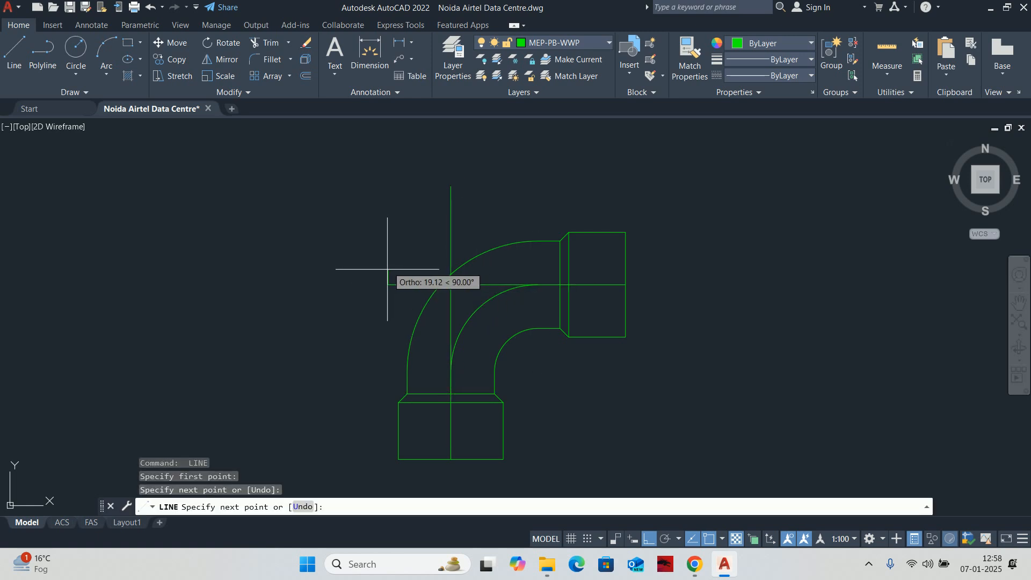
{"action": "key", "text": "Escape"}
{"action": "key", "text": "Escape"}
Start a block definition named ELBOW 90 and select the elbow's linework, leaving out the two construction lines.
{"action": "scroll", "coordinate": [445, 303], "scroll_direction": "up", "scroll_amount": 5}
{"action": "key", "text": "Escape"}
{"action": "scroll", "coordinate": [461, 295], "scroll_direction": "down", "scroll_amount": 3}
{"action": "type", "text": "b"}
{"action": "key", "text": "Return"}
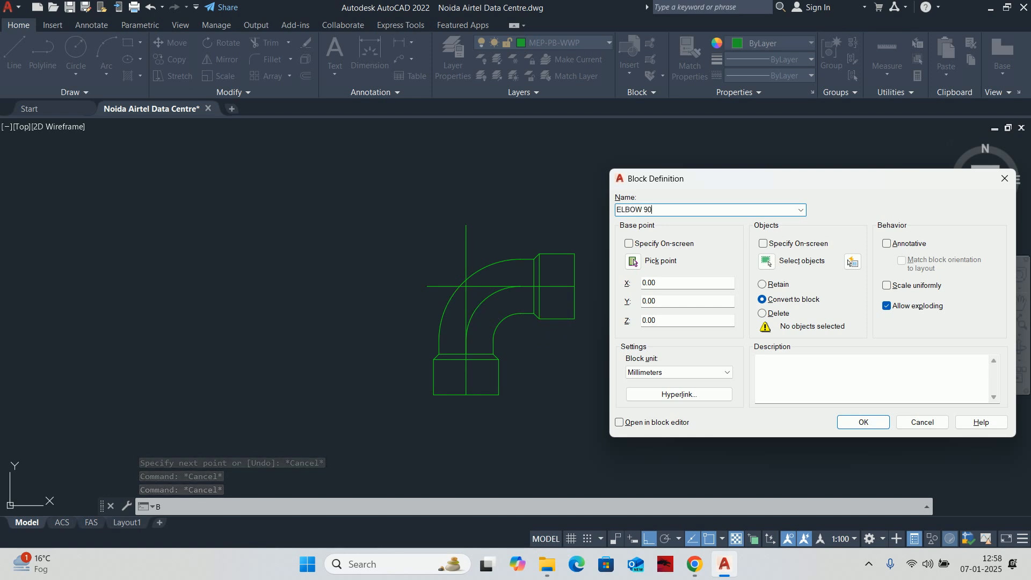
{"action": "left_click", "coordinate": [766, 261]}
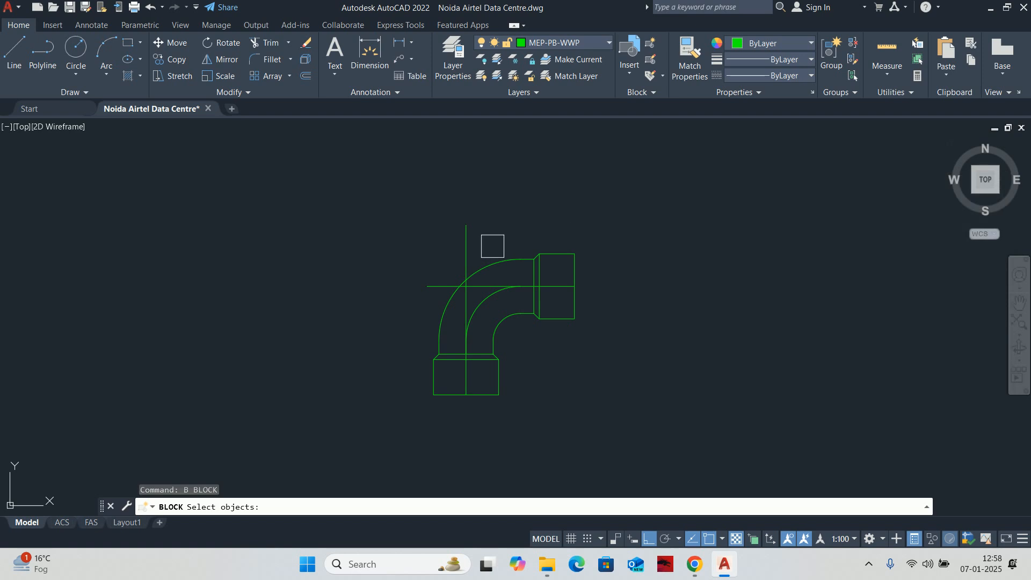
{"action": "left_click", "coordinate": [696, 482]}
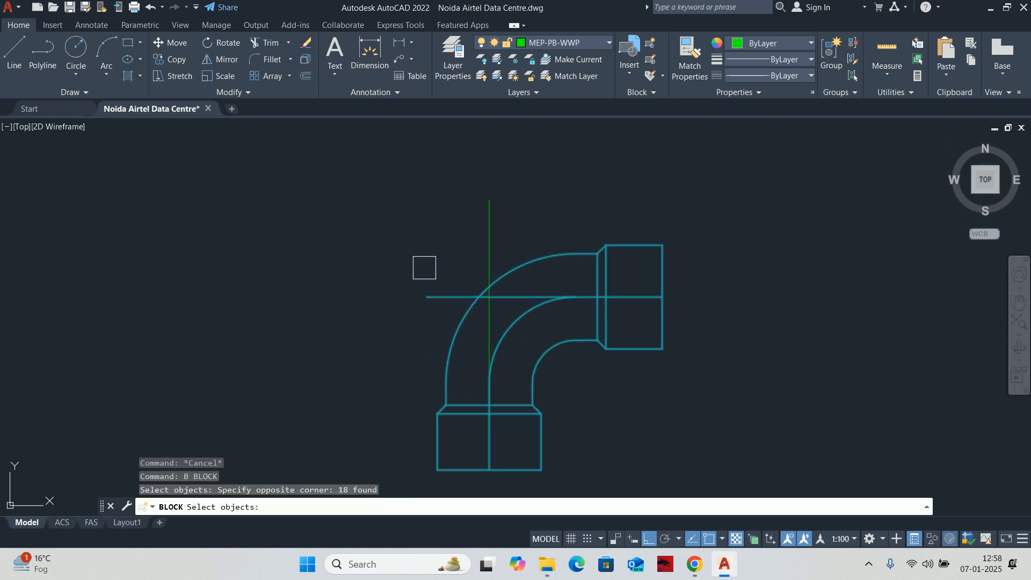
{"action": "scroll", "coordinate": [424, 266], "scroll_direction": "up", "scroll_amount": 4}
{"action": "left_click", "coordinate": [441, 313], "text": "shift"}
{"action": "right_click", "coordinate": [585, 317]}
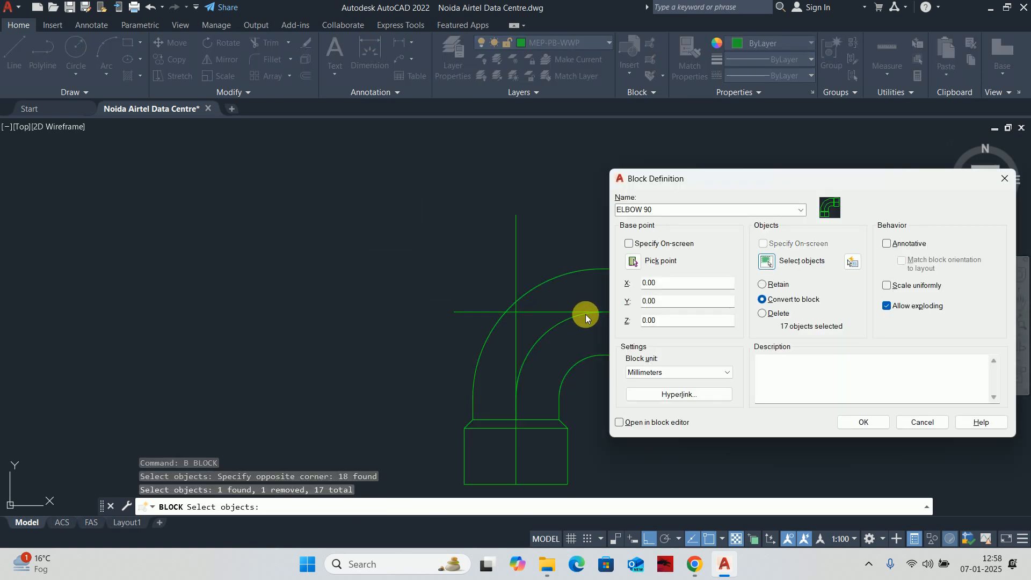
Set the block's base point at the intersection of the two construction lines and create the block.
{"action": "left_click", "coordinate": [639, 264]}
{"action": "scroll", "coordinate": [549, 314], "scroll_direction": "up", "scroll_amount": 4}
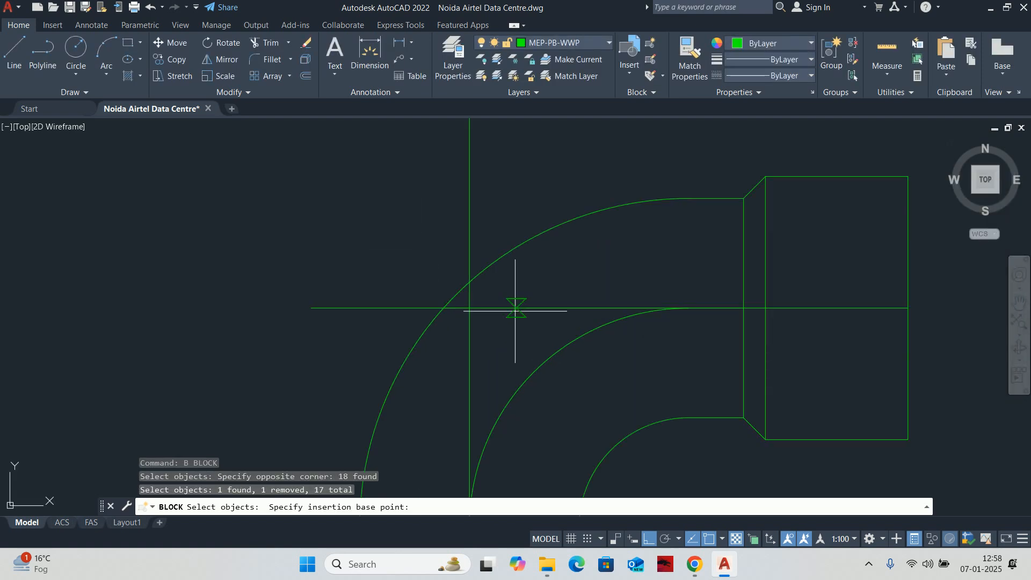
{"action": "left_click", "coordinate": [469, 309]}
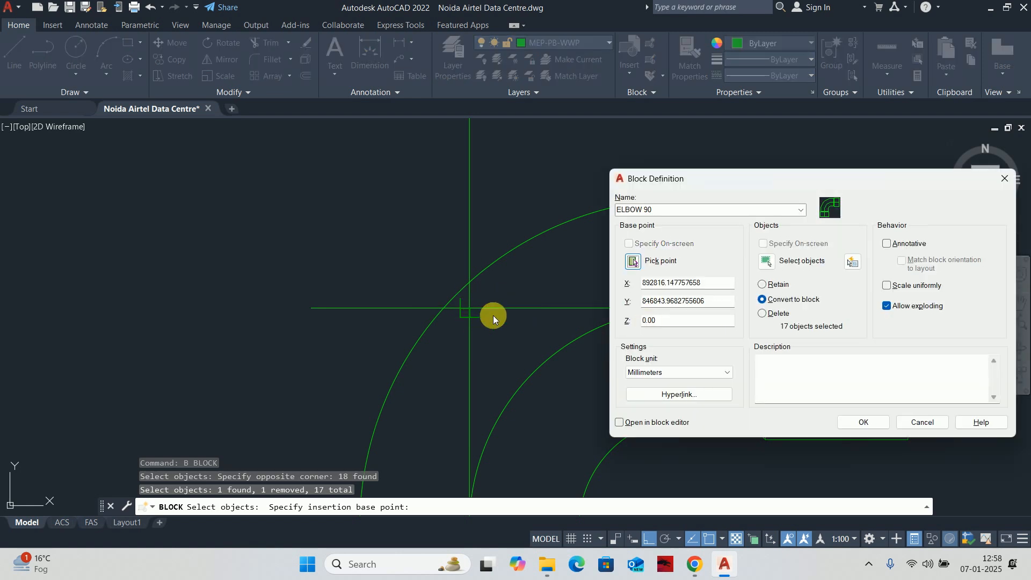
{"action": "left_click", "coordinate": [864, 422]}
Delete the drafted elbow block and the two construction lines.
{"action": "scroll", "coordinate": [602, 243], "scroll_direction": "down", "scroll_amount": 2}
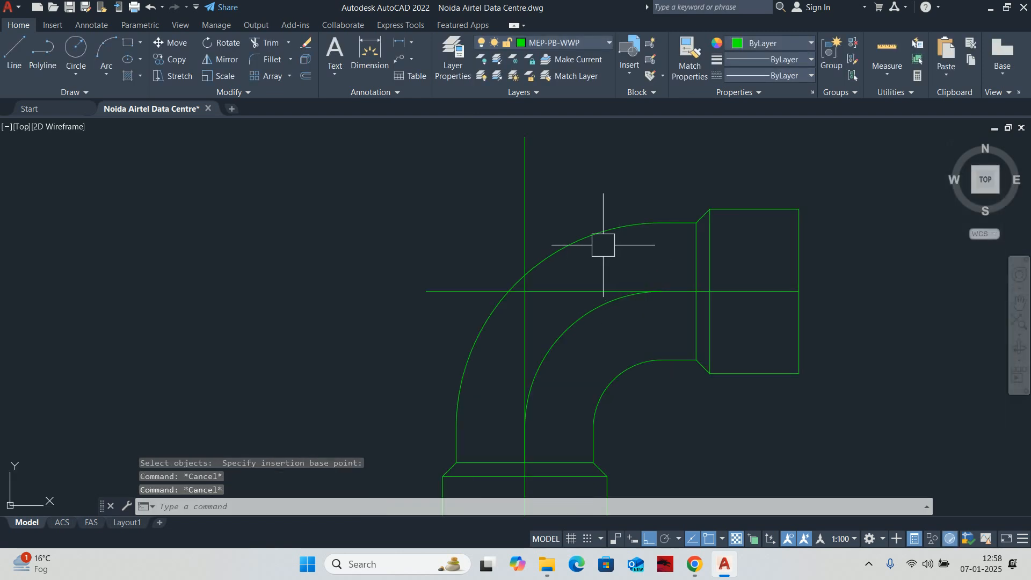
{"action": "left_click", "coordinate": [556, 232]}
{"action": "key", "text": "Delete"}
{"action": "left_click", "coordinate": [522, 321]}
{"action": "left_click", "coordinate": [437, 226]}
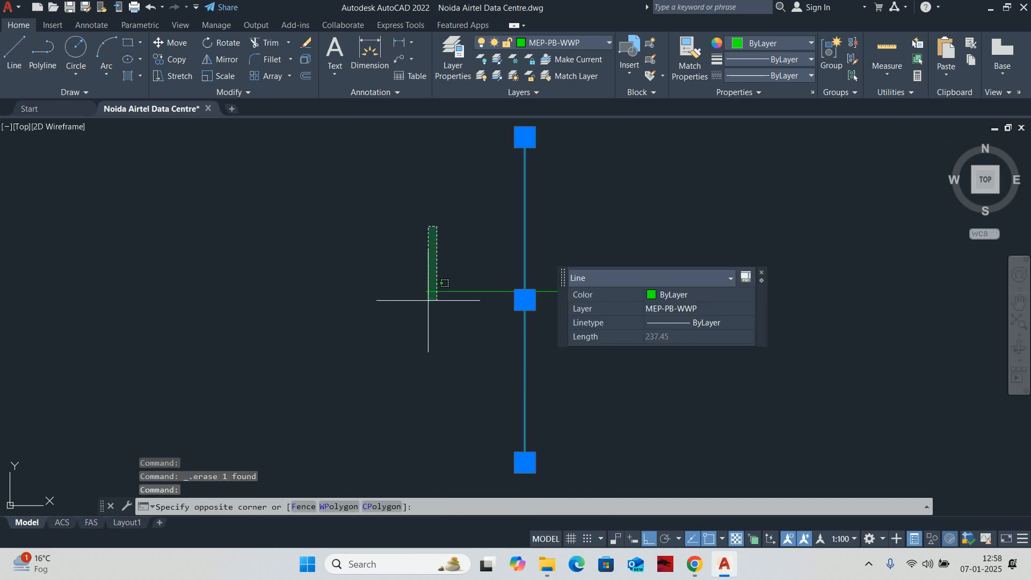
{"action": "left_click", "coordinate": [420, 305]}
{"action": "key", "text": "Delete"}
Insert the ELBOW 90 block at the upper corner of the waste pipe between L.TOI and G.TOI, with rotation 0.
{"action": "scroll", "coordinate": [422, 291], "scroll_direction": "down", "scroll_amount": 2}
{"action": "scroll", "coordinate": [420, 293], "scroll_direction": "down", "scroll_amount": 3}
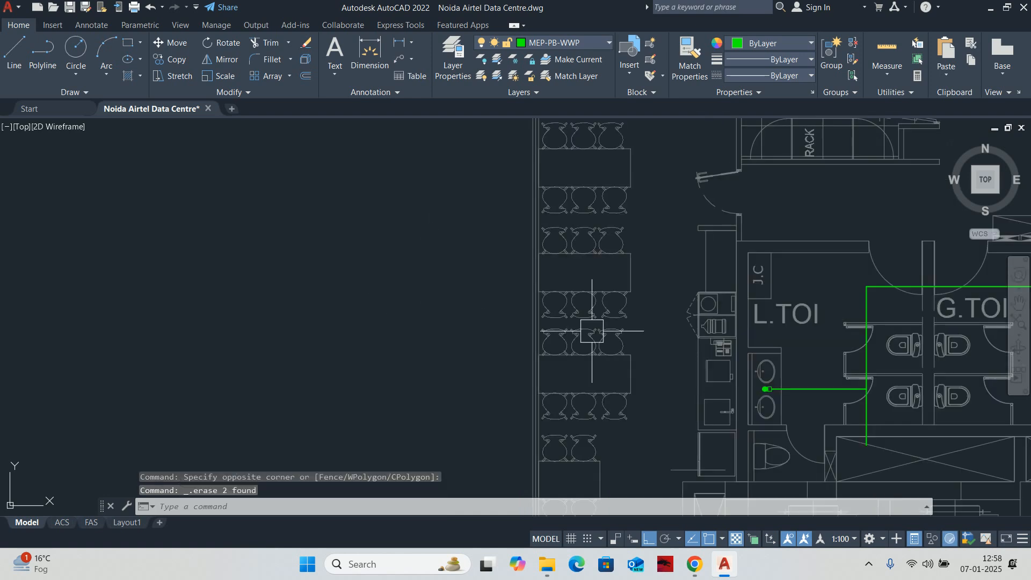
{"action": "middle_click_drag", "start_coordinate": [680, 343], "coordinate": [405, 348]}
{"action": "key", "text": "Escape"}
{"action": "key", "text": "Escape"}
{"action": "scroll", "coordinate": [595, 334], "scroll_direction": "up", "scroll_amount": 2}
{"action": "middle_click_drag", "start_coordinate": [595, 331], "coordinate": [549, 348]}
{"action": "key", "text": "Escape"}
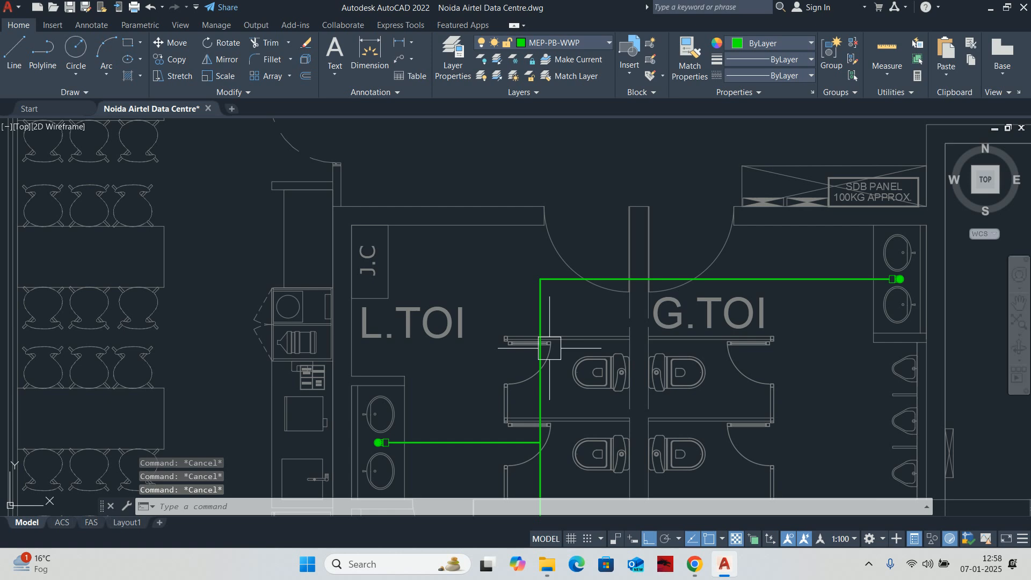
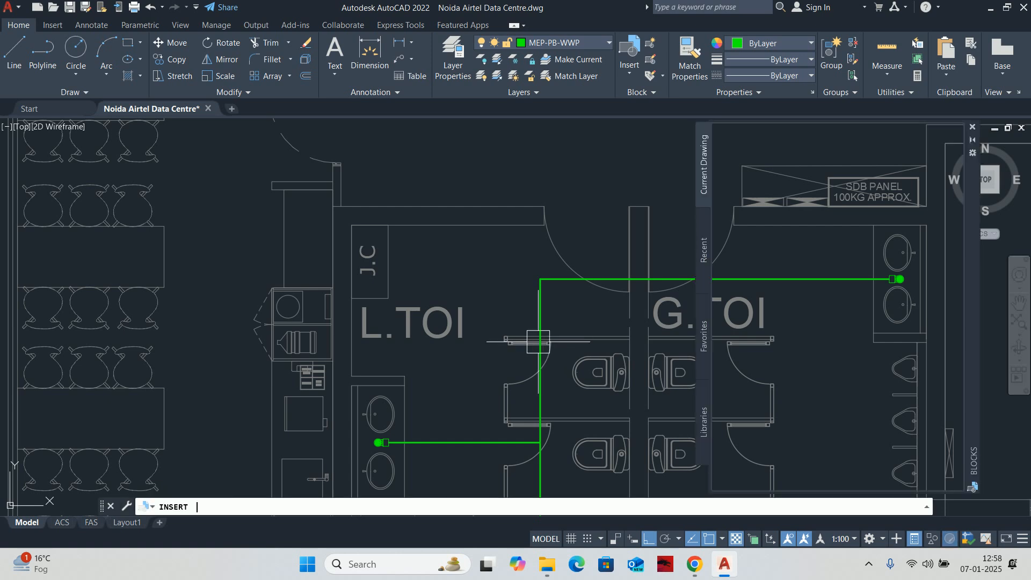
{"action": "key", "text": "Return"}
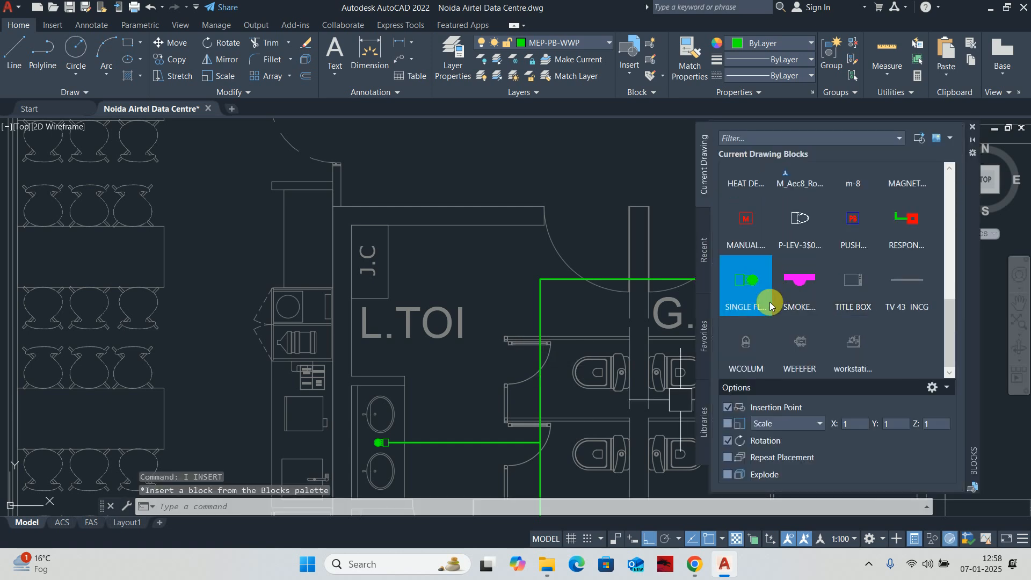
{"action": "scroll", "coordinate": [833, 315], "scroll_direction": "up", "scroll_amount": 1}
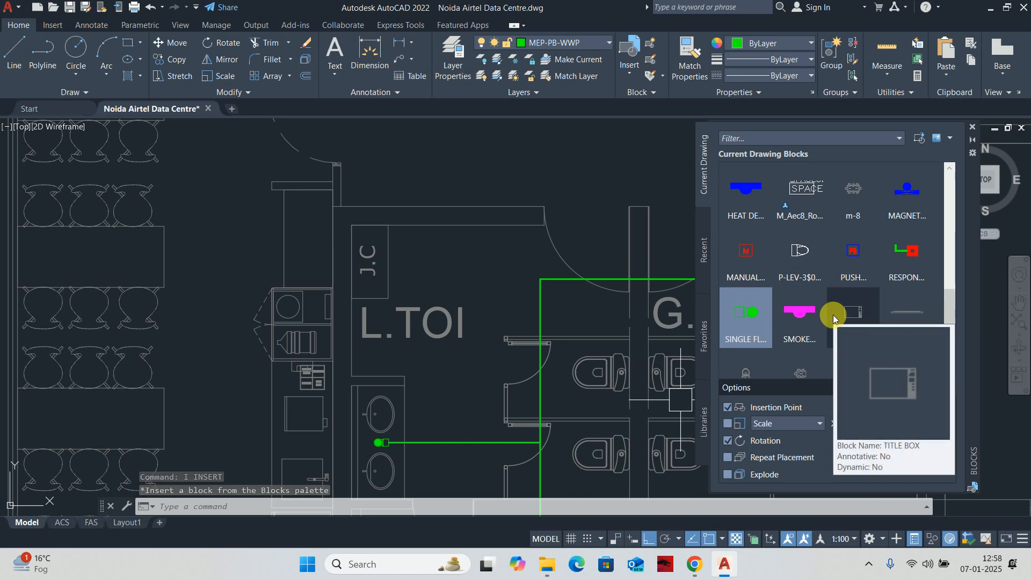
{"action": "scroll", "coordinate": [832, 315], "scroll_direction": "up", "scroll_amount": 4}
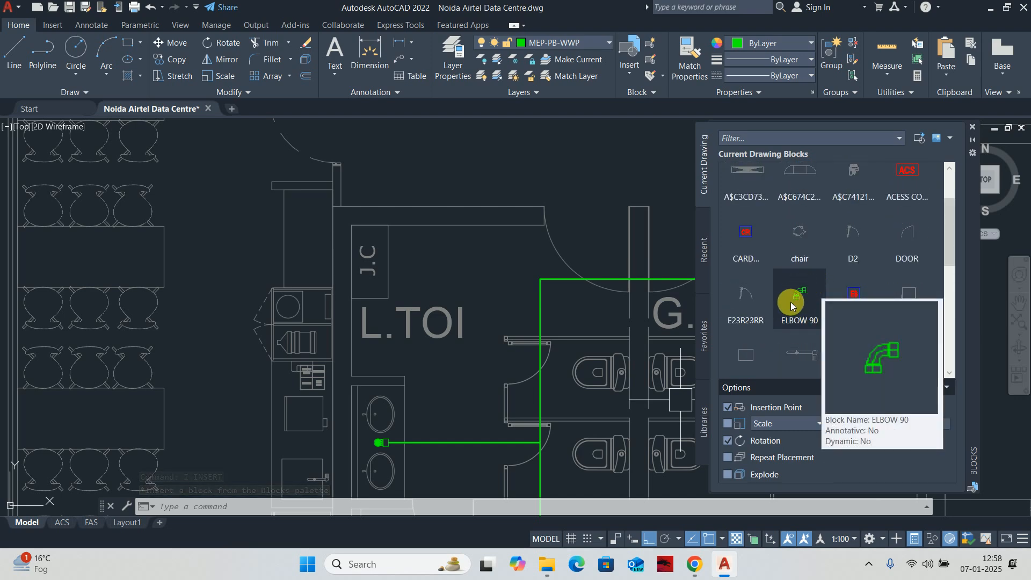
{"action": "left_click", "coordinate": [786, 303]}
{"action": "scroll", "coordinate": [548, 270], "scroll_direction": "up", "scroll_amount": 4}
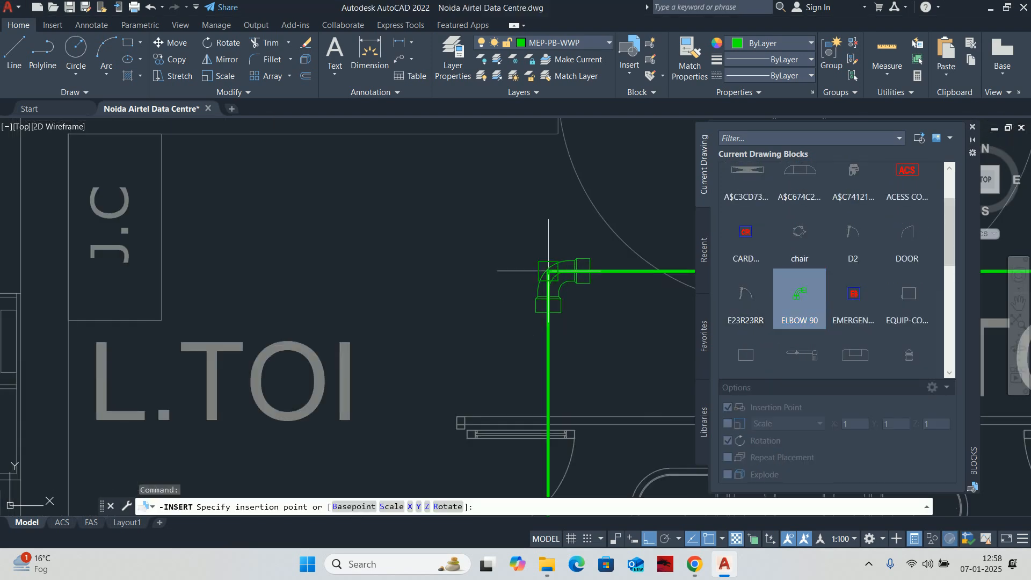
{"action": "left_click", "coordinate": [548, 270]}
{"action": "key", "text": "Escape"}
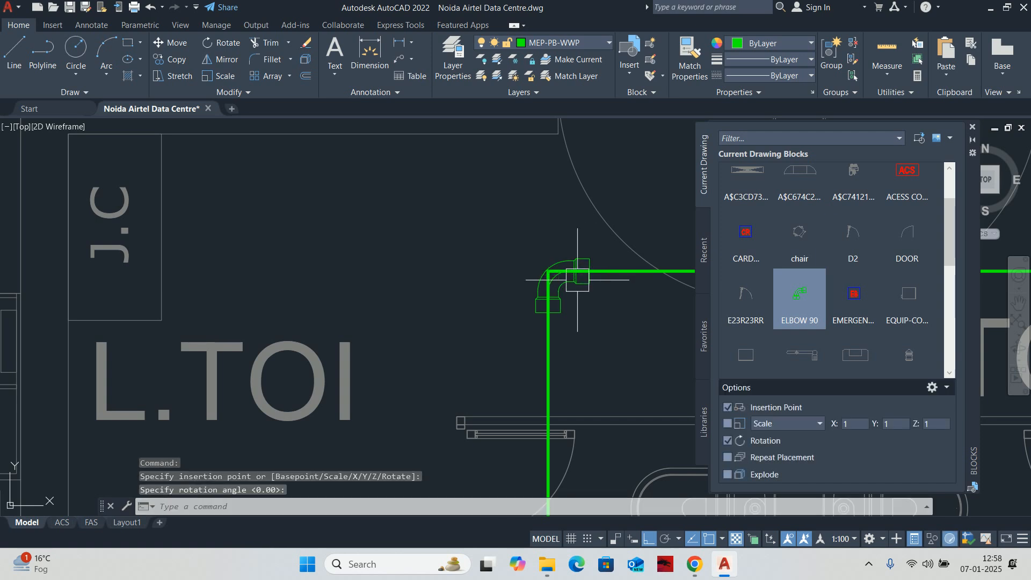
Scale the inserted elbow by .75 about its insertion point and close the blocks palette.
{"action": "scroll", "coordinate": [561, 287], "scroll_direction": "up", "scroll_amount": 3}
{"action": "key", "text": "Escape"}
{"action": "key", "text": "Escape"}
{"action": "type", "text": "sc"}
{"action": "key", "text": "Return"}
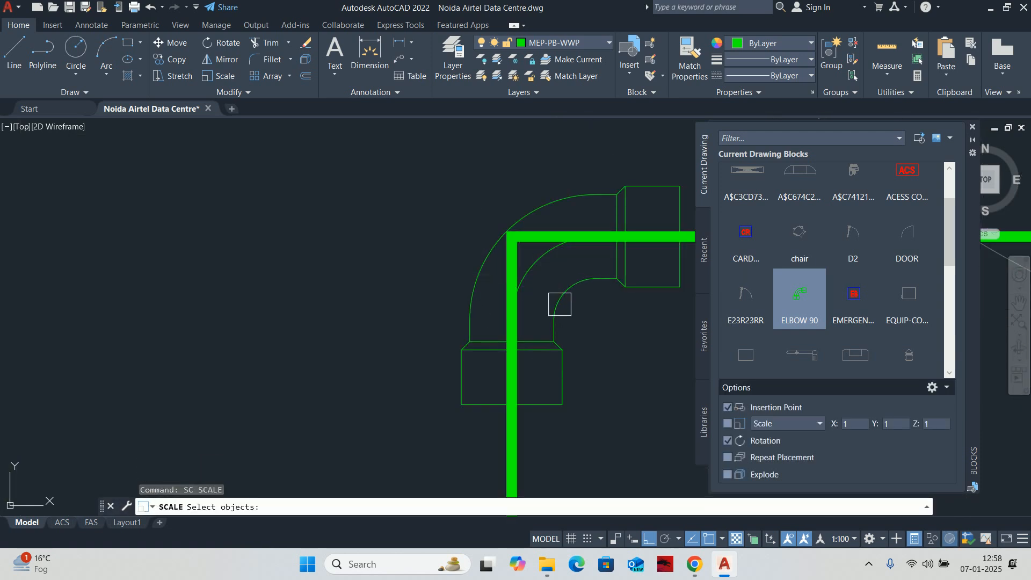
{"action": "left_click", "coordinate": [506, 232]}
{"action": "key", "text": "Return"}
{"action": "scroll", "coordinate": [505, 245], "scroll_direction": "up", "scroll_amount": 2}
{"action": "left_click", "coordinate": [505, 247]}
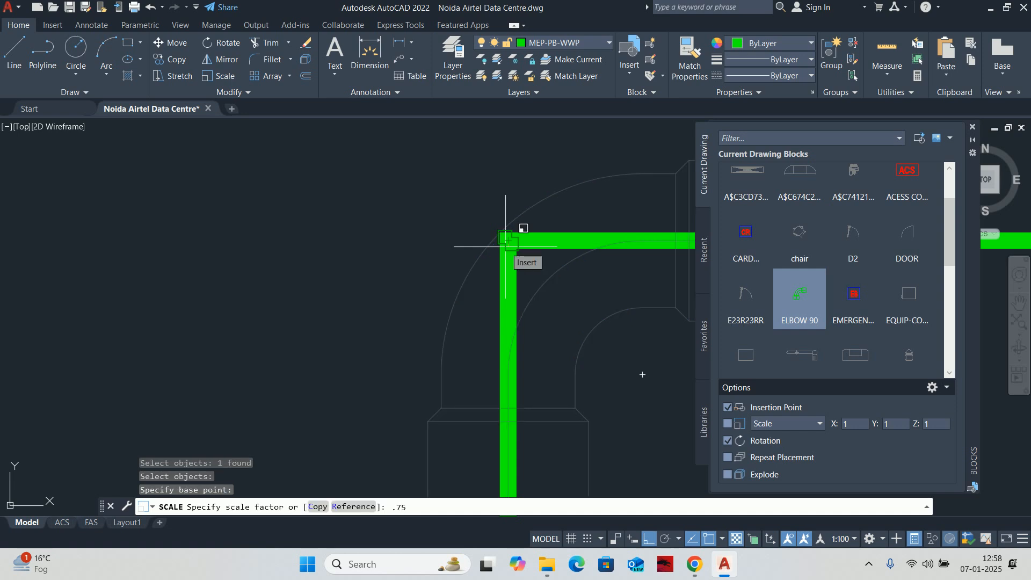
{"action": "key", "text": "Return"}
{"action": "key", "text": "Escape"}
{"action": "key", "text": "Escape"}
{"action": "scroll", "coordinate": [505, 247], "scroll_direction": "down", "scroll_amount": 3}
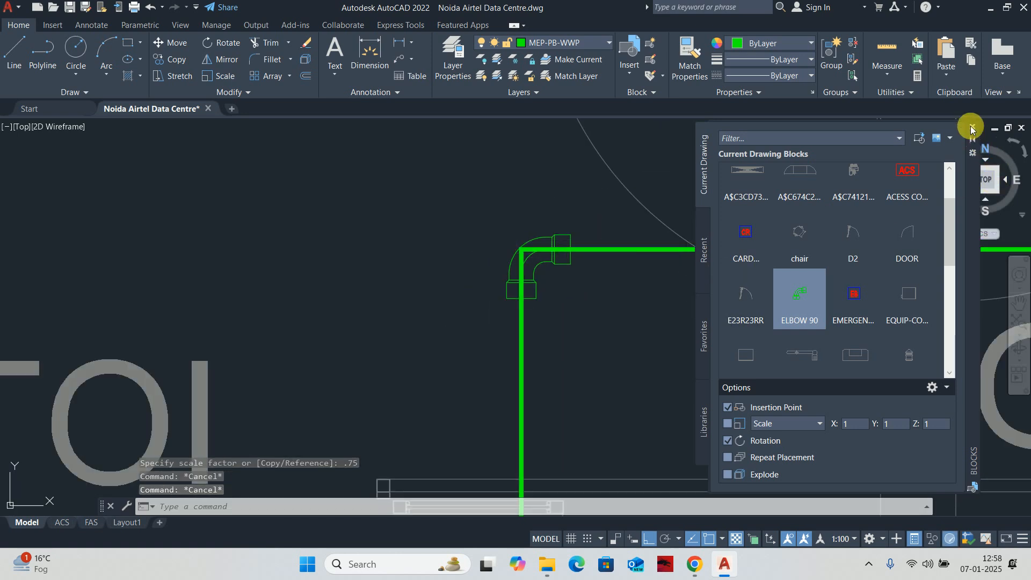
{"action": "left_click", "coordinate": [972, 129]}
Draw a vertical line 200 long, going downward, in the empty area beside the seating area of the floor plan.
{"action": "scroll", "coordinate": [553, 301], "scroll_direction": "down", "scroll_amount": 5}
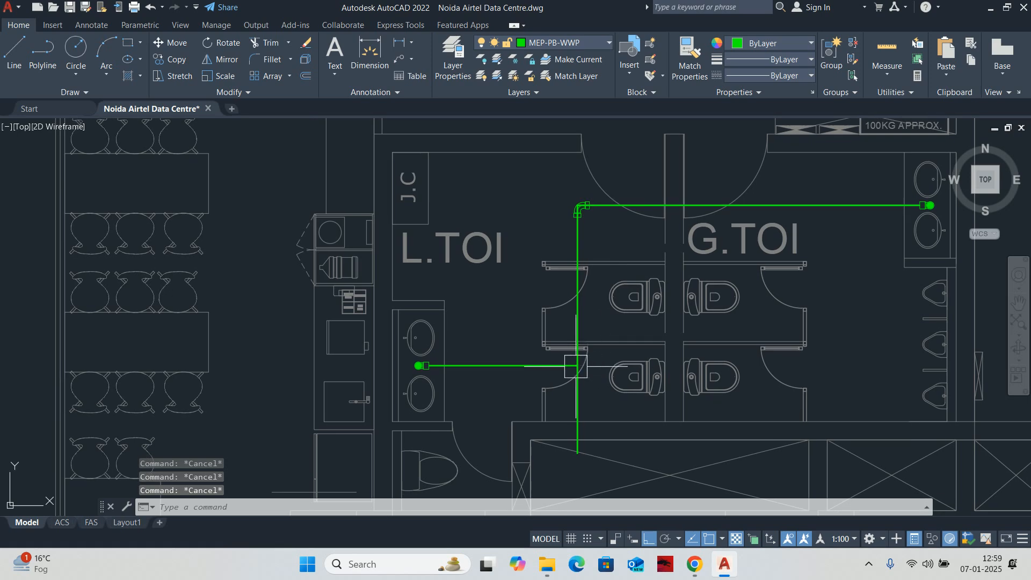
{"action": "scroll", "coordinate": [575, 366], "scroll_direction": "up", "scroll_amount": 2}
{"action": "scroll", "coordinate": [579, 365], "scroll_direction": "down", "scroll_amount": 5}
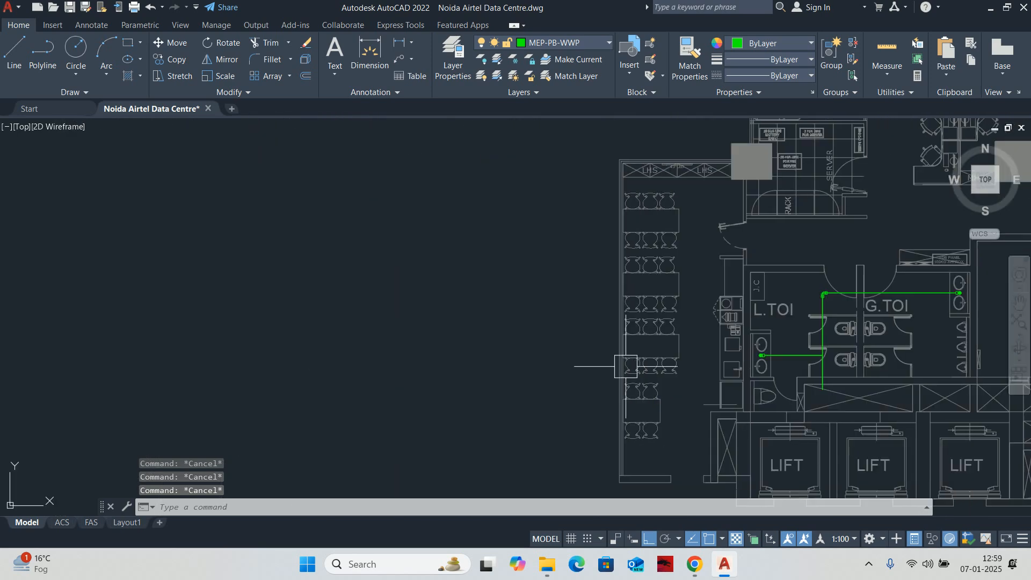
{"action": "type", "text": "L"}
{"action": "key", "text": "Return"}
{"action": "scroll", "coordinate": [480, 360], "scroll_direction": "up", "scroll_amount": 2}
{"action": "left_click", "coordinate": [492, 284]}
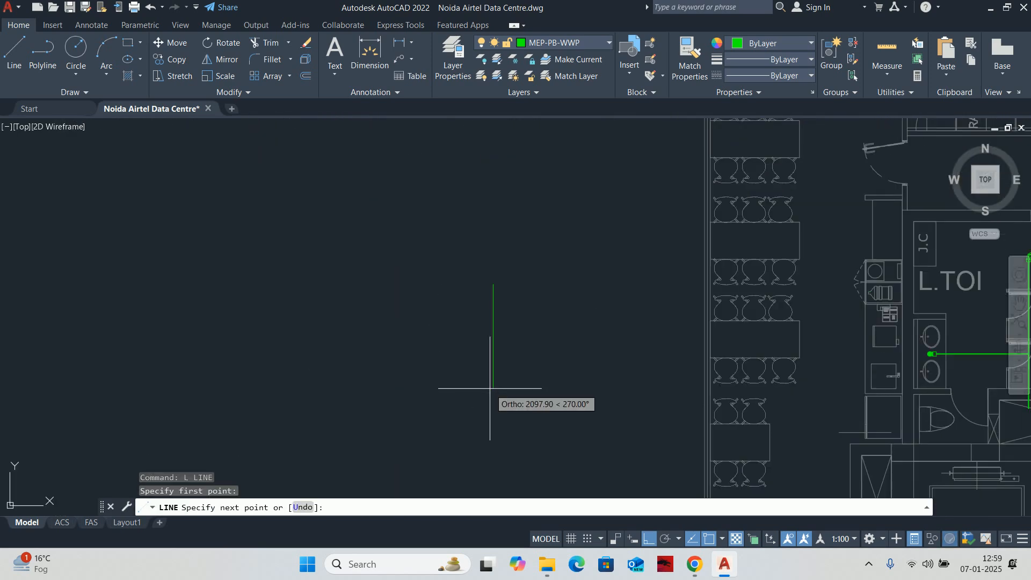
{"action": "type", "text": "200"}
{"action": "key", "text": "Return"}
{"action": "key", "text": "Escape"}
{"action": "key", "text": "Escape"}
{"action": "key", "text": "Escape"}
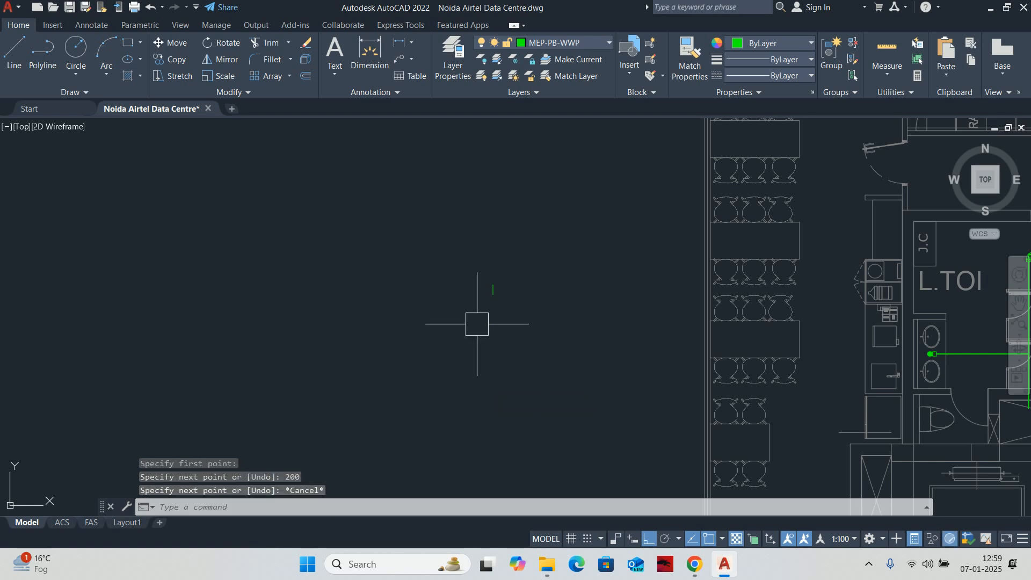
Stretch the lower end of the vertical construction line downward by 100.
{"action": "scroll", "coordinate": [483, 312], "scroll_direction": "up", "scroll_amount": 6}
{"action": "key", "text": "Return"}
{"action": "left_click", "coordinate": [551, 350]}
{"action": "left_click", "coordinate": [399, 250]}
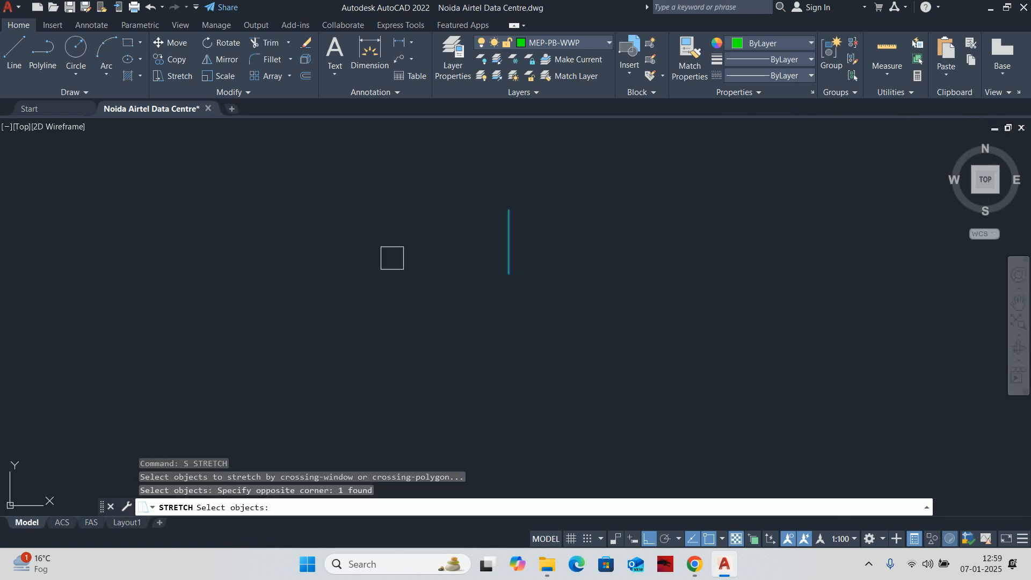
{"action": "key", "text": "Return"}
{"action": "left_click", "coordinate": [392, 260]}
{"action": "key", "text": "Return"}
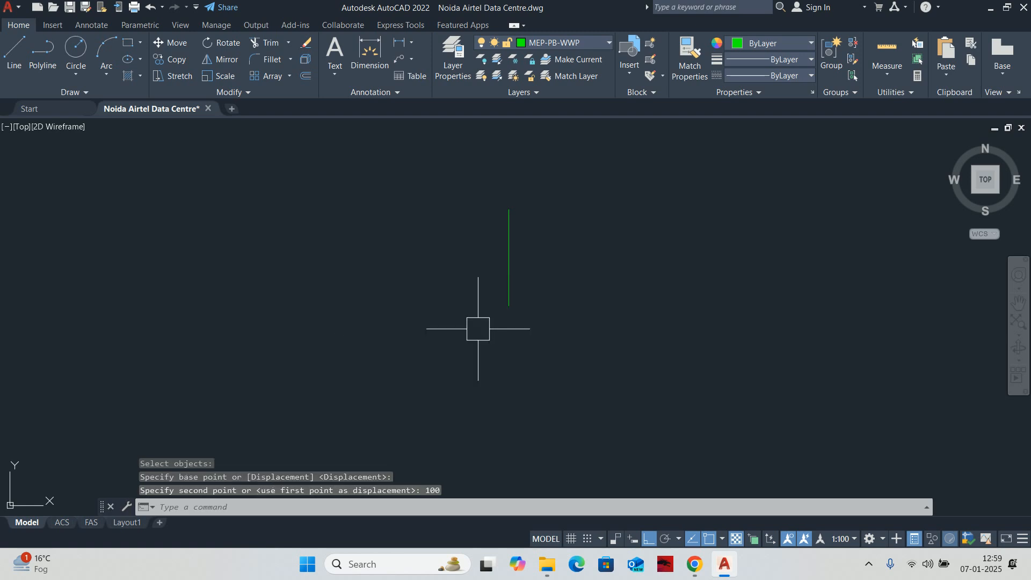
{"action": "key", "text": "Escape"}
{"action": "key", "text": "Escape"}
{"action": "left_click", "coordinate": [502, 266]}
{"action": "key", "text": "Escape"}
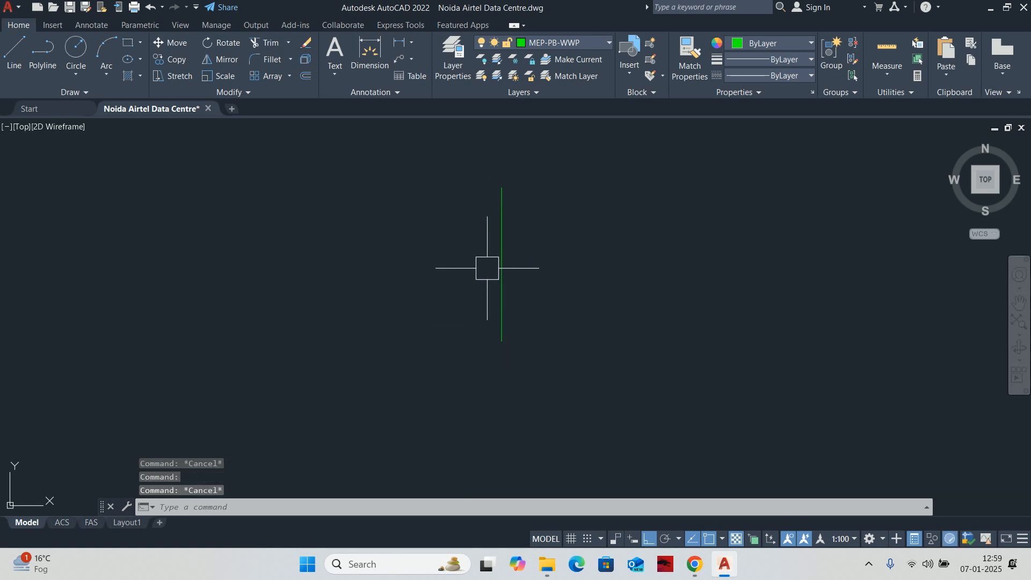
Draw a horizontal line 100 long toward the left, starting at the midpoint of the vertical line.
{"action": "type", "text": "L"}
{"action": "key", "text": "Return"}
{"action": "left_click", "coordinate": [502, 264]}
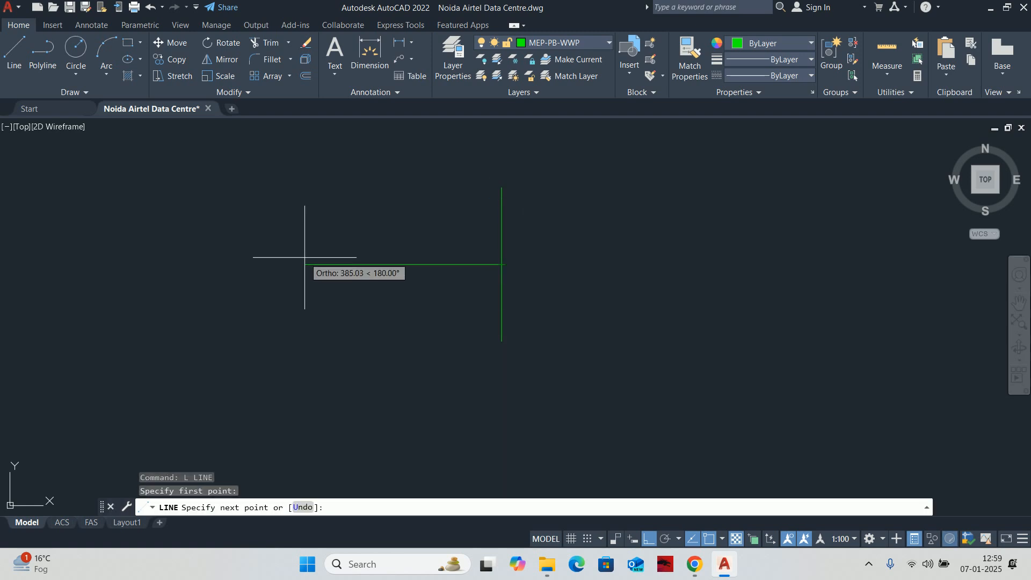
{"action": "type", "text": "100"}
{"action": "key", "text": "Return"}
{"action": "key", "text": "Escape"}
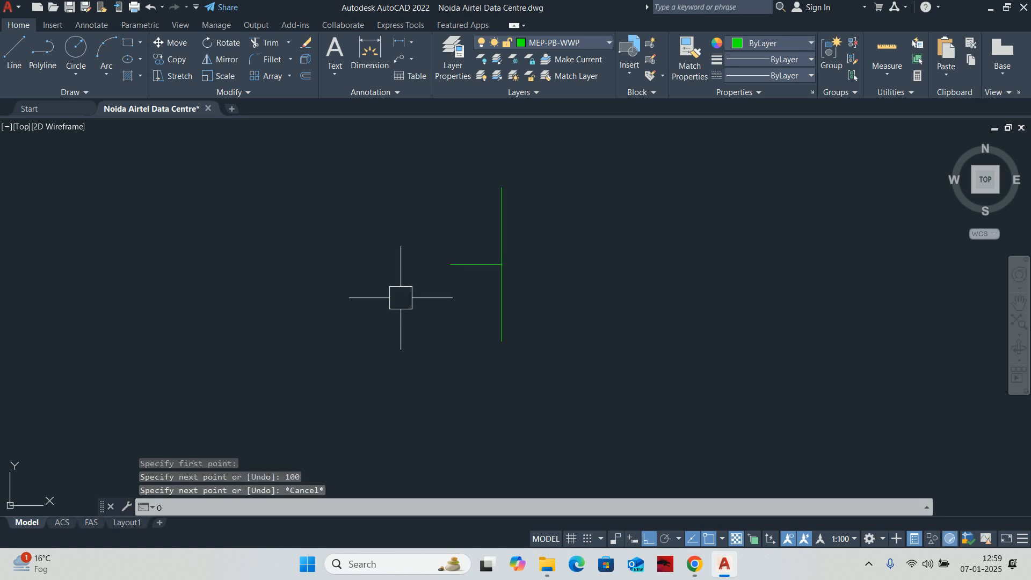
Offset the vertical line by 50 to both its left and right sides.
{"action": "type", "text": "O"}
{"action": "key", "text": "Return"}
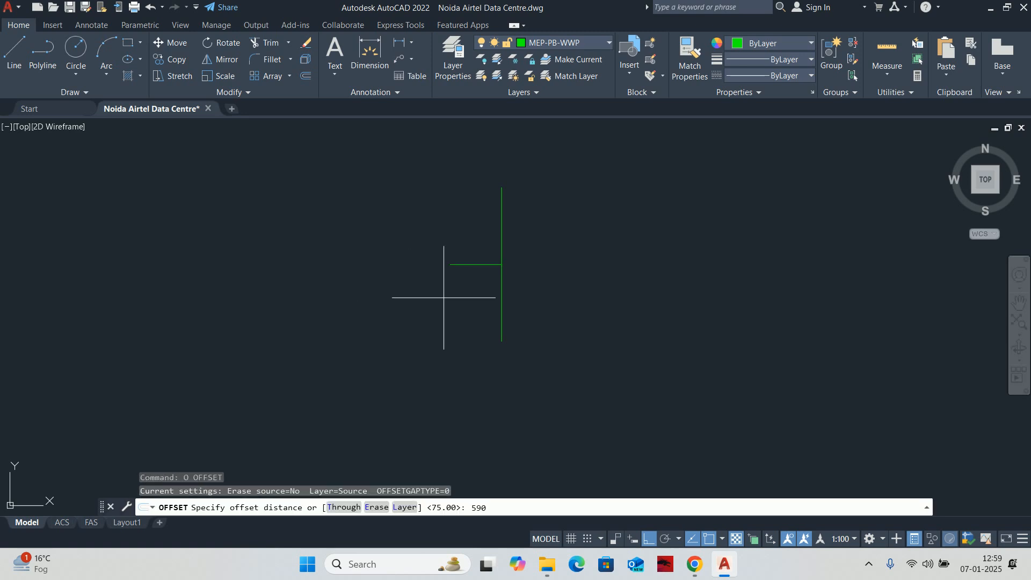
{"action": "type", "text": "50"}
{"action": "key", "text": "Return"}
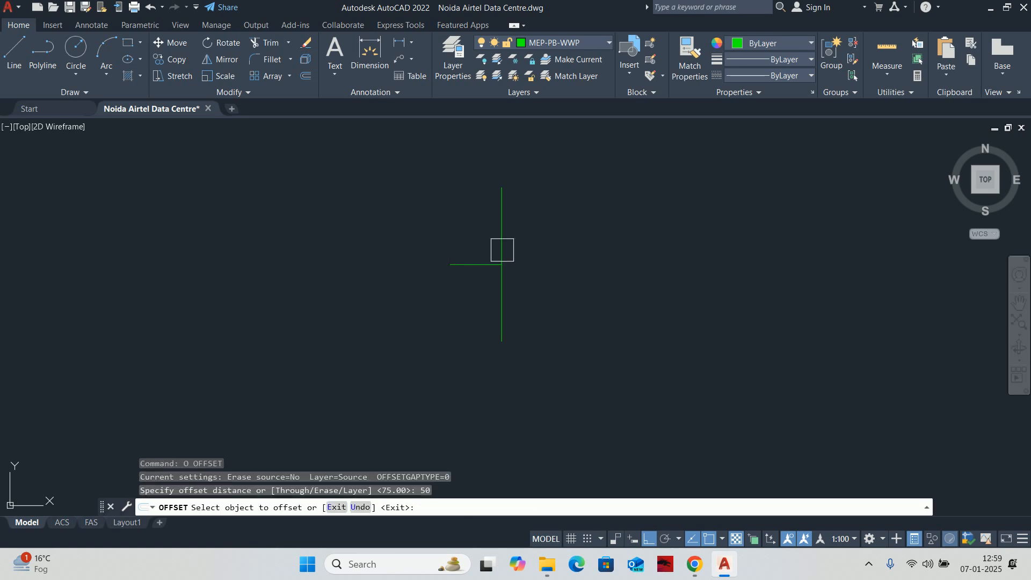
{"action": "left_click", "coordinate": [501, 246]}
{"action": "left_click", "coordinate": [480, 239]}
{"action": "left_click", "coordinate": [501, 221]}
{"action": "left_click", "coordinate": [554, 234]}
Offset the horizontal branch line by 50 both above and below.
{"action": "scroll", "coordinate": [474, 250], "scroll_direction": "up", "scroll_amount": 2}
{"action": "left_click", "coordinate": [446, 274]}
{"action": "left_click", "coordinate": [449, 248]}
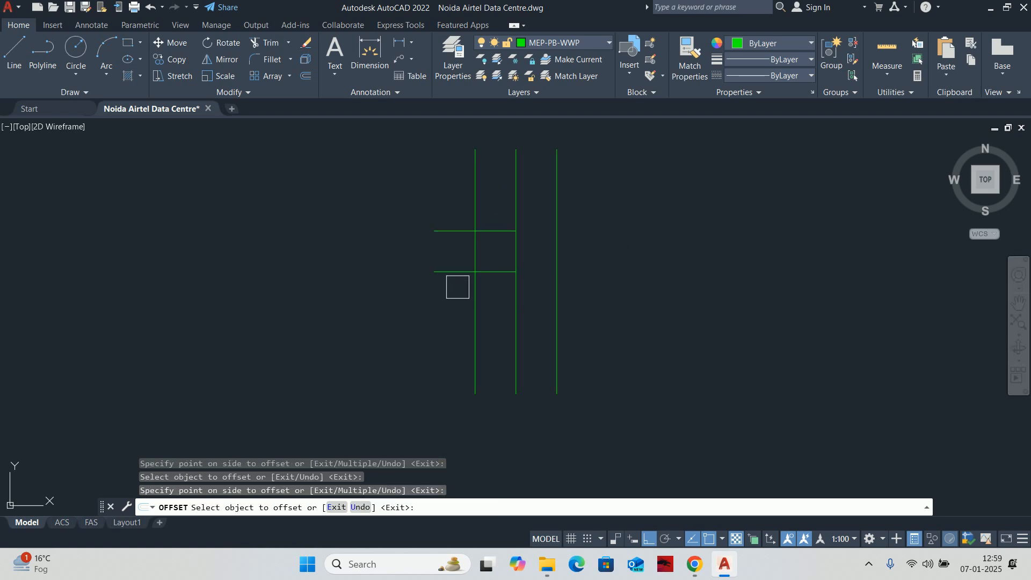
{"action": "left_click", "coordinate": [455, 273]}
{"action": "left_click", "coordinate": [450, 322]}
{"action": "key", "text": "Escape"}
{"action": "key", "text": "Escape"}
Trim the overlapping segments where the branch outline meets the left vertical line, leaving an open tee junction.
{"action": "type", "text": "TR"}
{"action": "key", "text": "Return"}
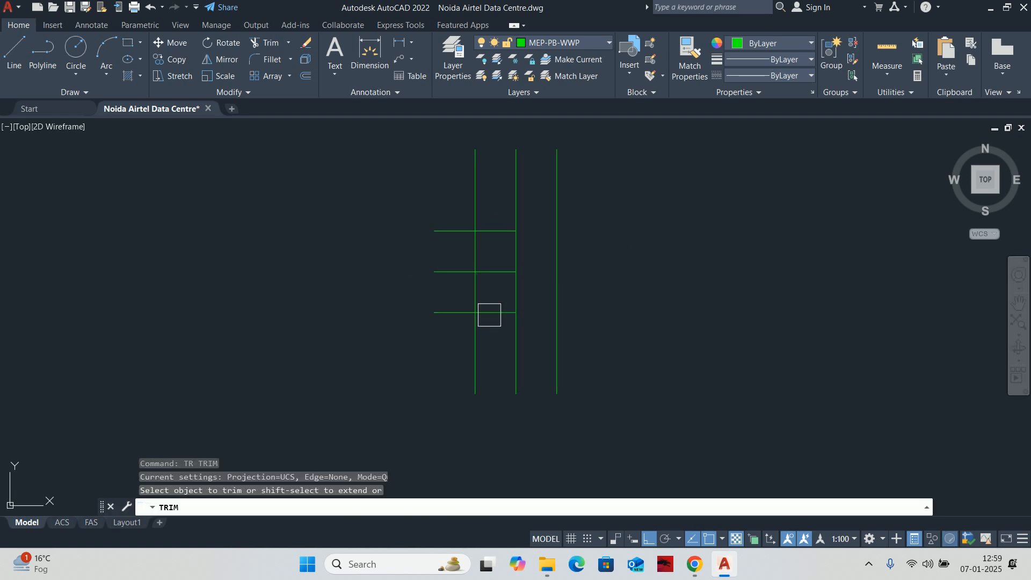
{"action": "left_click", "coordinate": [489, 311]}
{"action": "middle_click_drag", "start_coordinate": [481, 293], "coordinate": [503, 308]}
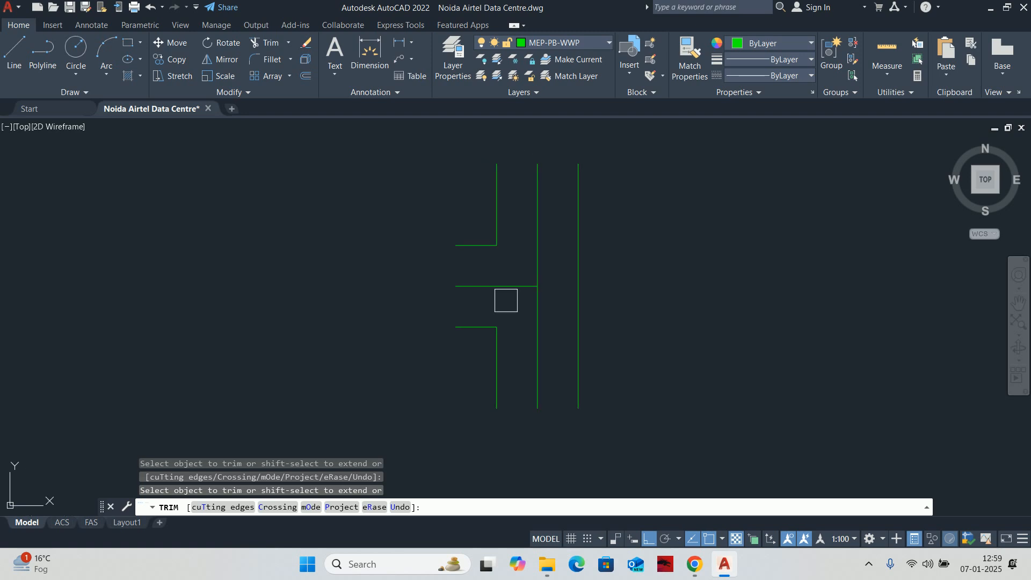
{"action": "key", "text": "Escape"}
{"action": "key", "text": "Escape"}
{"action": "key", "text": "Escape"}
{"action": "key", "text": "Escape"}
Draw a horizontal line across the lower end of the tee and extend it to the right vertical line.
{"action": "type", "text": "l"}
{"action": "key", "text": "Return"}
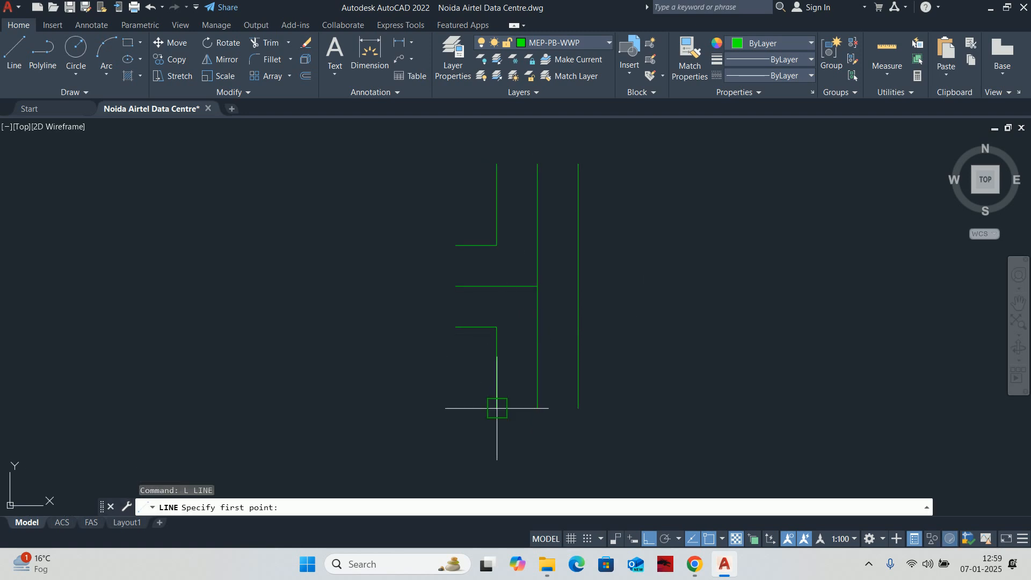
{"action": "left_click", "coordinate": [496, 408]}
{"action": "left_click", "coordinate": [563, 413]}
{"action": "key", "text": "Escape"}
{"action": "key", "text": "Escape"}
{"action": "type", "text": "E"}
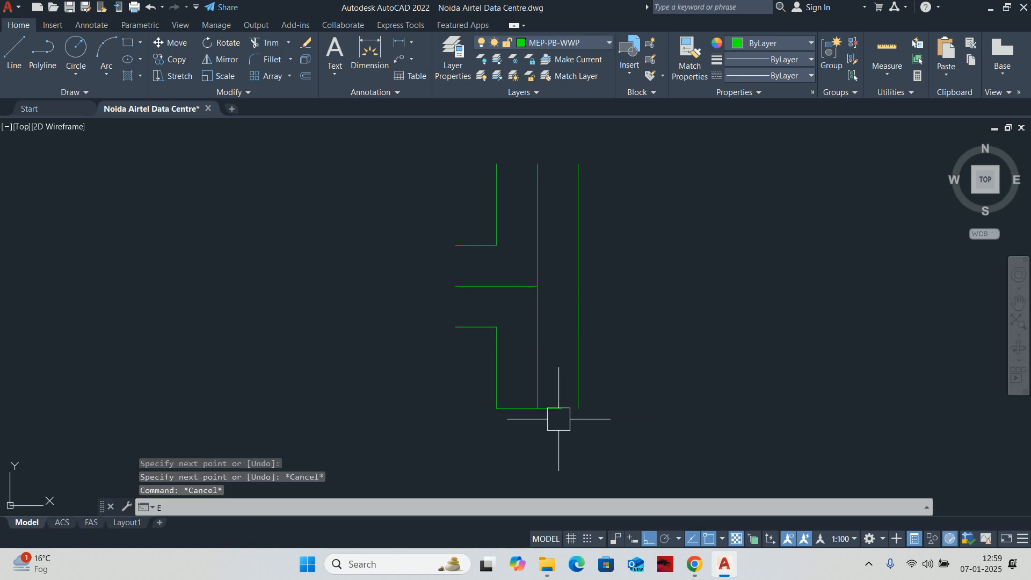
{"action": "type", "text": "X"}
{"action": "key", "text": "Return"}
{"action": "left_click", "coordinate": [558, 417]}
{"action": "key", "text": "Return"}
Close the left end of the branch with a vertical line between its lower and upper edges.
{"action": "type", "text": "l"}
{"action": "key", "text": "Return"}
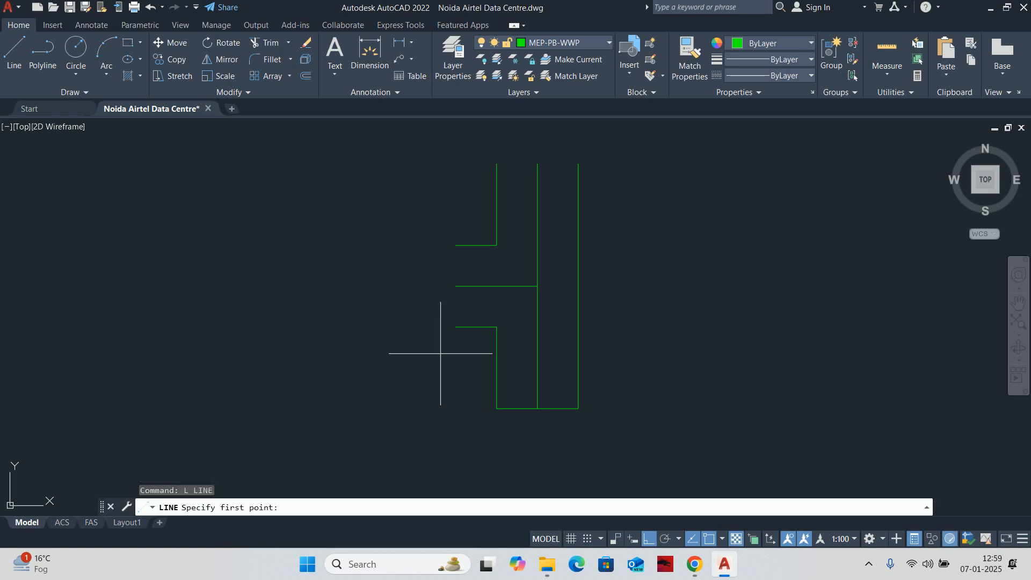
{"action": "left_click", "coordinate": [455, 327]}
{"action": "left_click", "coordinate": [455, 246]}
{"action": "key", "text": "Escape"}
Stretch the closed end of the branch to the left by 50.
{"action": "scroll", "coordinate": [466, 246], "scroll_direction": "up", "scroll_amount": 2}
{"action": "left_click", "coordinate": [482, 244]}
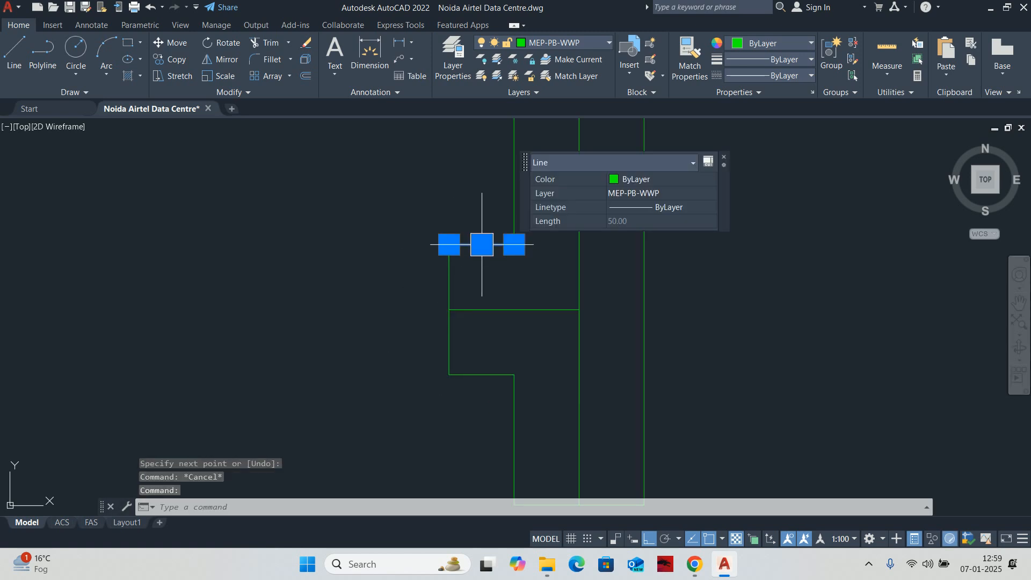
{"action": "key", "text": "Escape"}
{"action": "key", "text": "Escape"}
{"action": "type", "text": "s"}
{"action": "key", "text": "Return"}
{"action": "left_click", "coordinate": [473, 399]}
{"action": "left_click", "coordinate": [403, 203]}
{"action": "key", "text": "Return"}
{"action": "left_click", "coordinate": [293, 233]}
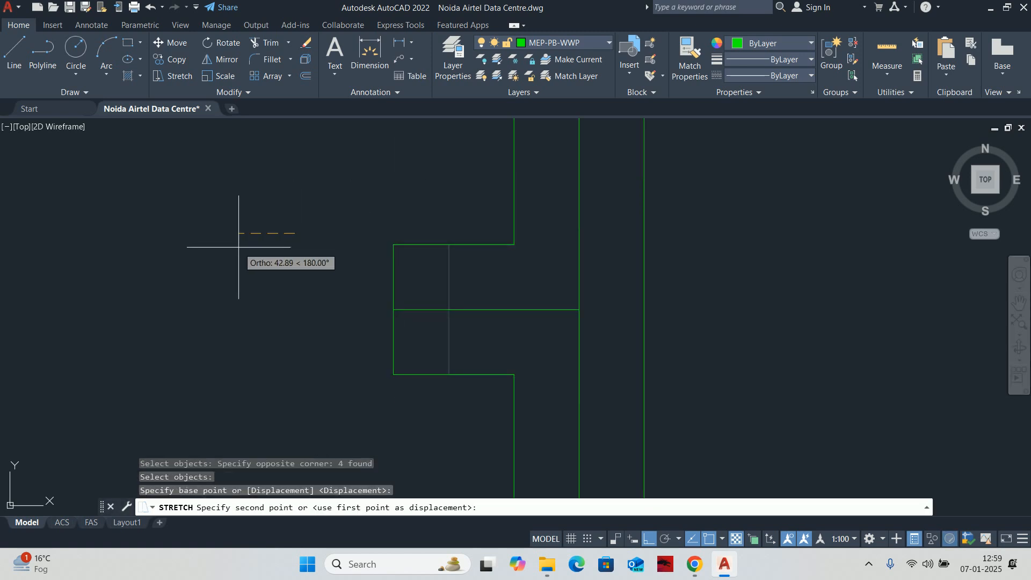
{"action": "type", "text": "5"}
{"action": "key", "text": "Return"}
{"action": "key", "text": "Escape"}
{"action": "key", "text": "Escape"}
Offset the branch's end line and the tee's lower end line inward by 75 to mark the sockets.
{"action": "type", "text": "o"}
{"action": "key", "text": "Return"}
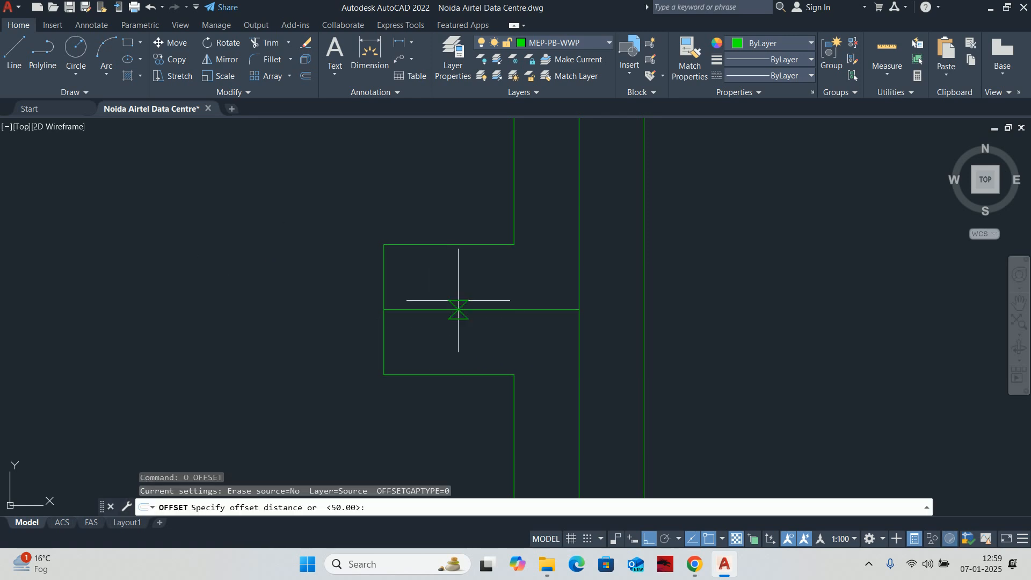
{"action": "type", "text": "75"}
{"action": "key", "text": "Return"}
{"action": "left_click", "coordinate": [384, 280]}
{"action": "left_click", "coordinate": [473, 280]}
{"action": "middle_click_drag", "start_coordinate": [504, 344], "coordinate": [476, 195]}
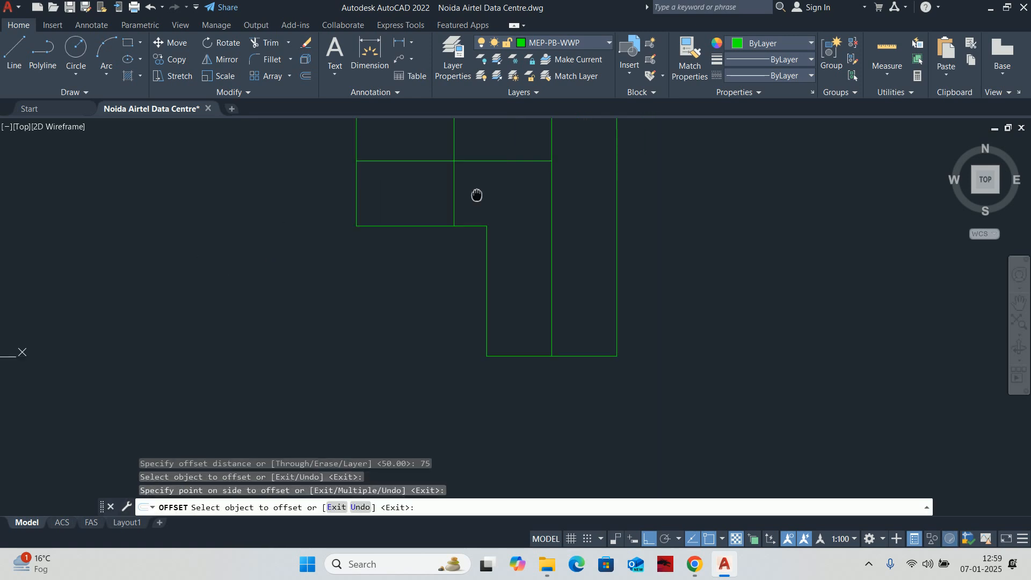
{"action": "left_click", "coordinate": [528, 361]}
{"action": "left_click", "coordinate": [505, 270]}
{"action": "scroll", "coordinate": [500, 270], "scroll_direction": "down", "scroll_amount": 1}
{"action": "middle_click_drag", "start_coordinate": [500, 270], "coordinate": [516, 393]}
{"action": "key", "text": "Escape"}
{"action": "key", "text": "Escape"}
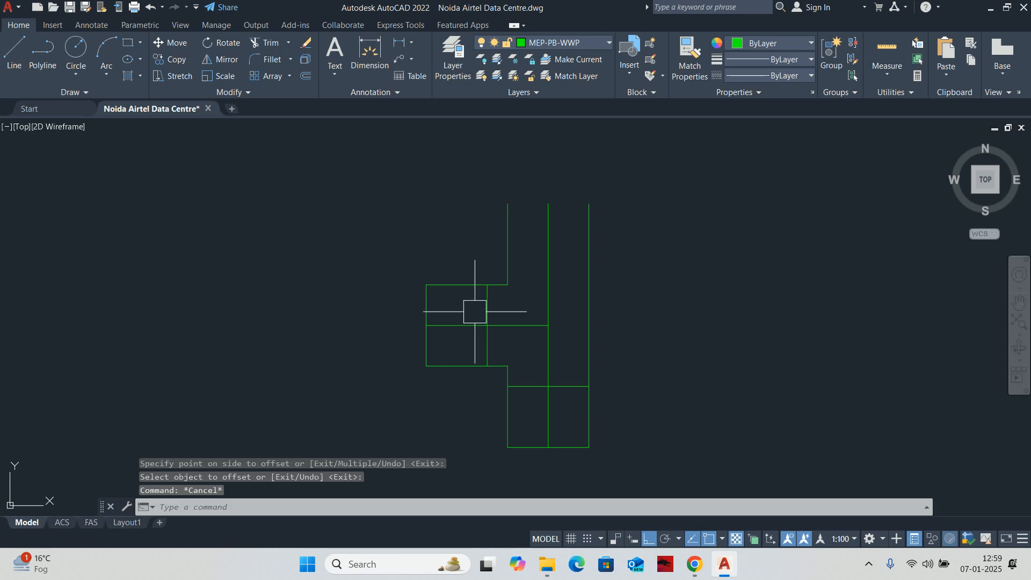
Offset the lower left edge and the right edge of the tee's vertical run outward by 10.
{"action": "key", "text": "Return"}
{"action": "type", "text": "10"}
{"action": "key", "text": "Return"}
{"action": "scroll", "coordinate": [475, 375], "scroll_direction": "up", "scroll_amount": 1}
{"action": "left_click", "coordinate": [526, 433]}
{"action": "left_click", "coordinate": [516, 434]}
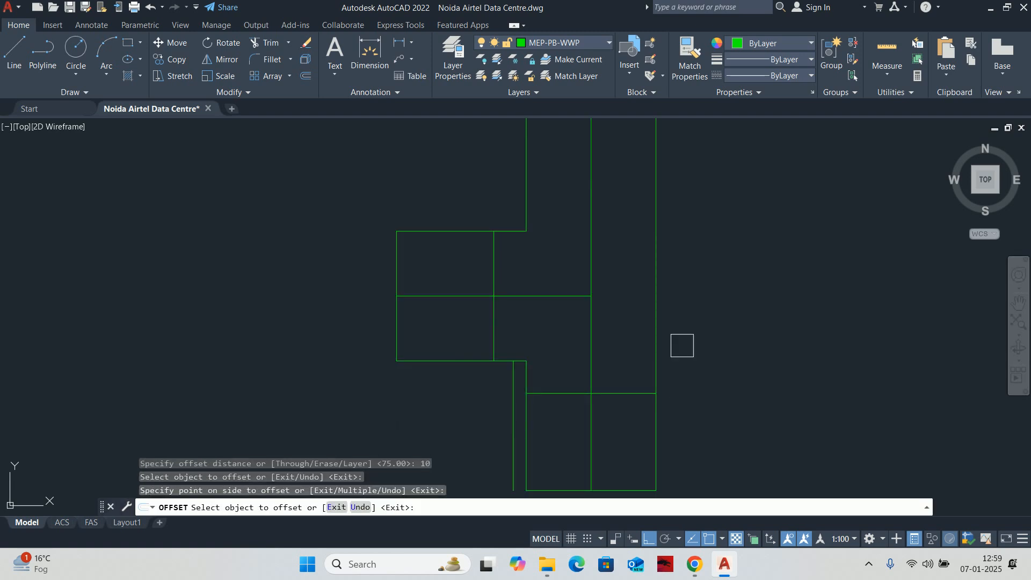
{"action": "left_click", "coordinate": [659, 316]}
{"action": "left_click", "coordinate": [773, 324]}
{"action": "left_click", "coordinate": [400, 237]}
{"action": "key", "text": "Escape"}
Offset the upper and lower edges of the branch outward by 10.
{"action": "key", "text": "Return"}
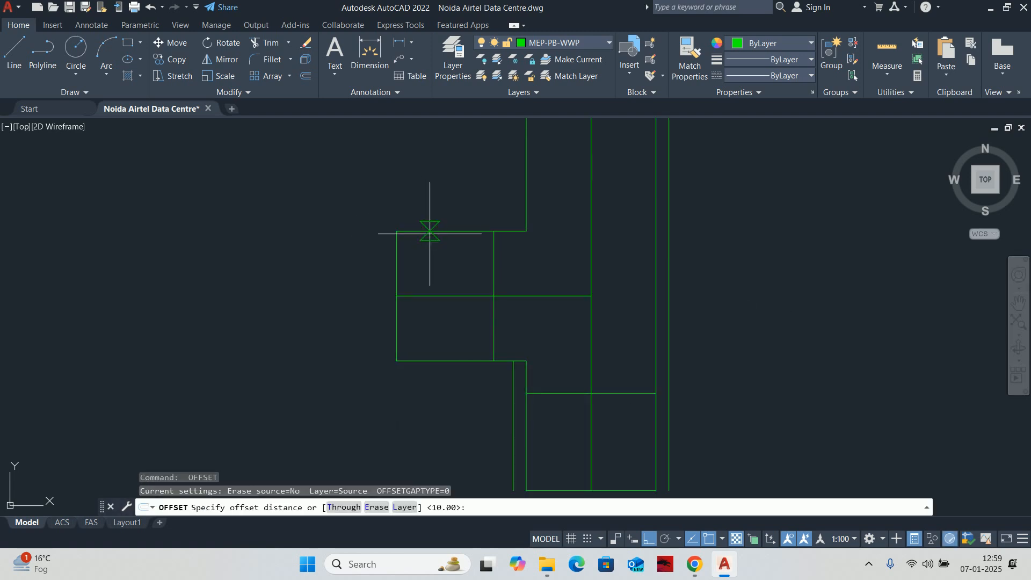
{"action": "key", "text": "Return"}
{"action": "left_click", "coordinate": [430, 230]}
{"action": "left_click", "coordinate": [444, 202]}
{"action": "left_click", "coordinate": [427, 360]}
{"action": "key", "text": "Escape"}
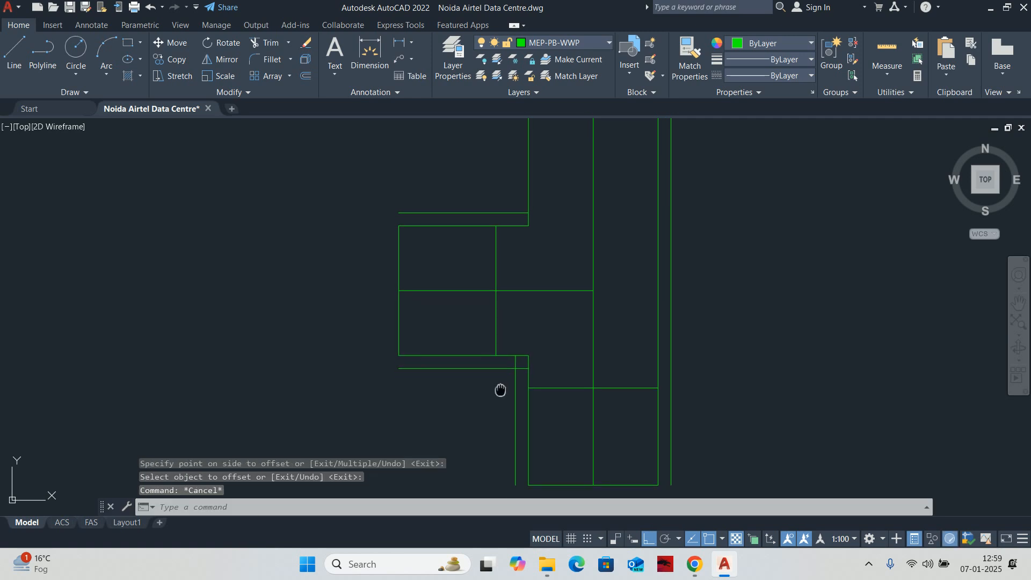
{"action": "middle_click_drag", "start_coordinate": [499, 389], "coordinate": [473, 333]}
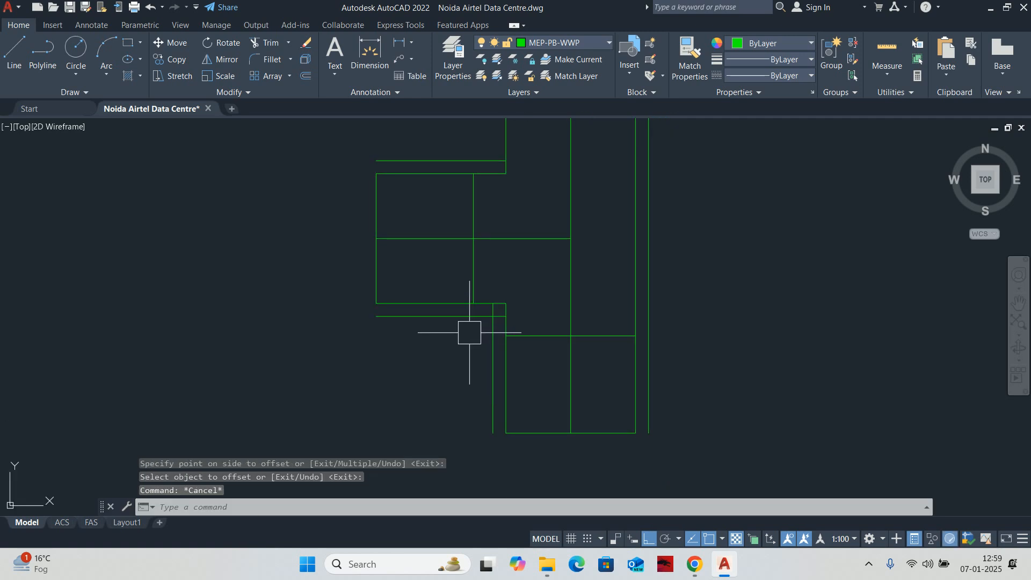
{"action": "key", "text": "Escape"}
{"action": "key", "text": "Escape"}
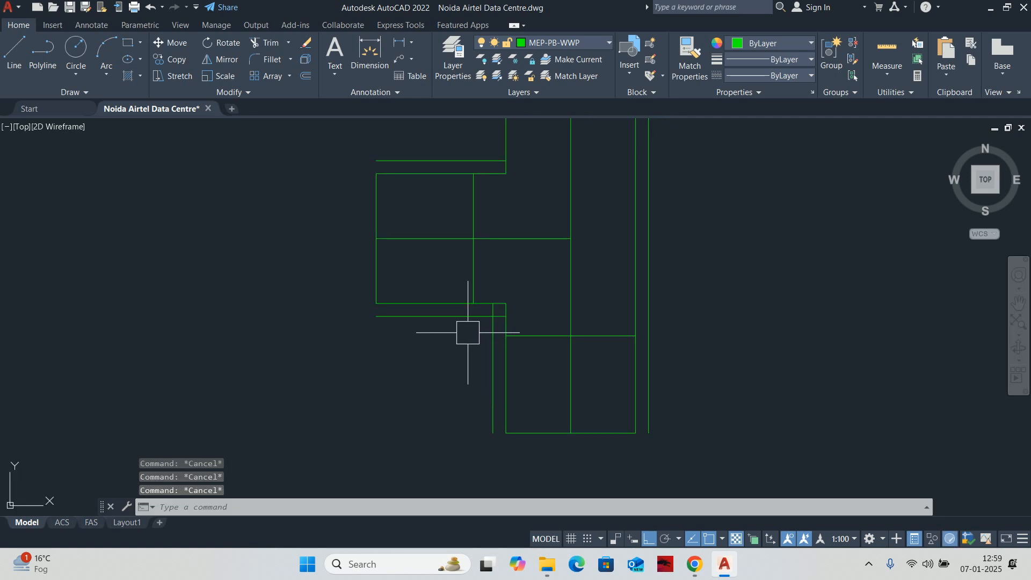
Extend the end lines and inner socket lines of the branch and the lower run to the outer offset lines.
{"action": "type", "text": "ex"}
{"action": "key", "text": "Return"}
{"action": "left_click", "coordinate": [381, 285]}
{"action": "left_click", "coordinate": [373, 201]}
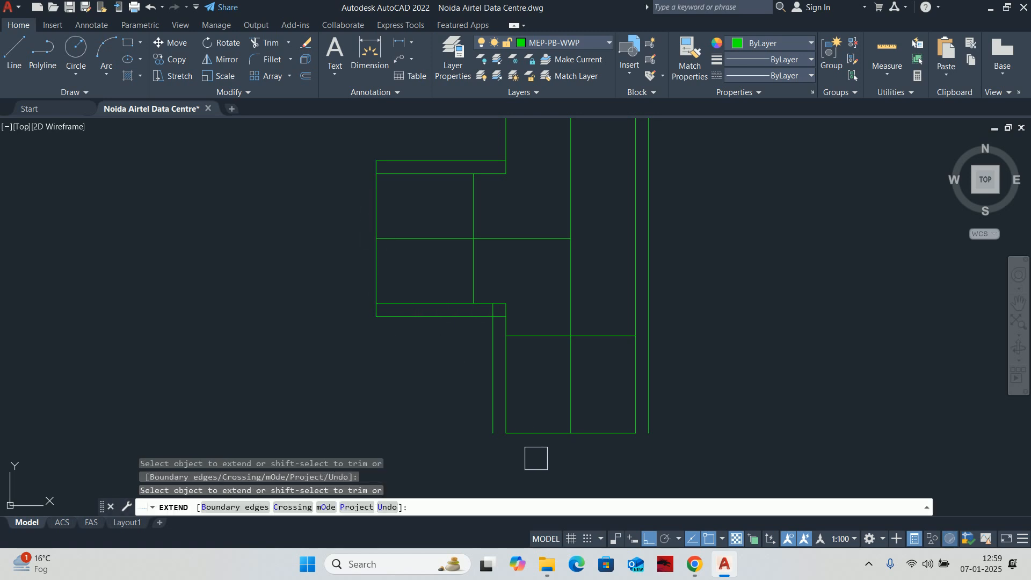
{"action": "left_click", "coordinate": [602, 437]}
{"action": "left_click", "coordinate": [614, 351]}
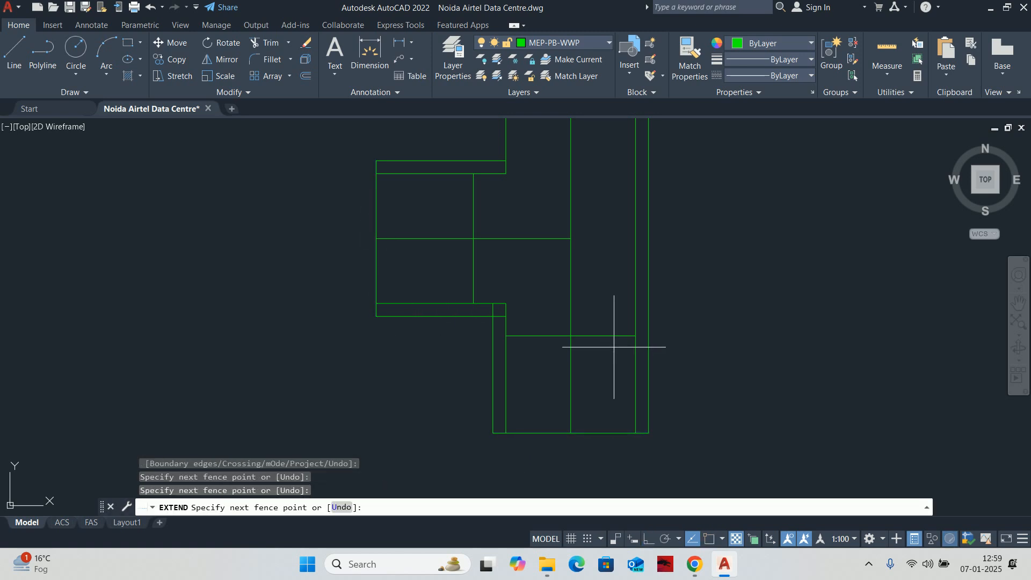
{"action": "left_click", "coordinate": [614, 313]}
{"action": "left_click", "coordinate": [531, 335]}
{"action": "left_click", "coordinate": [467, 271]}
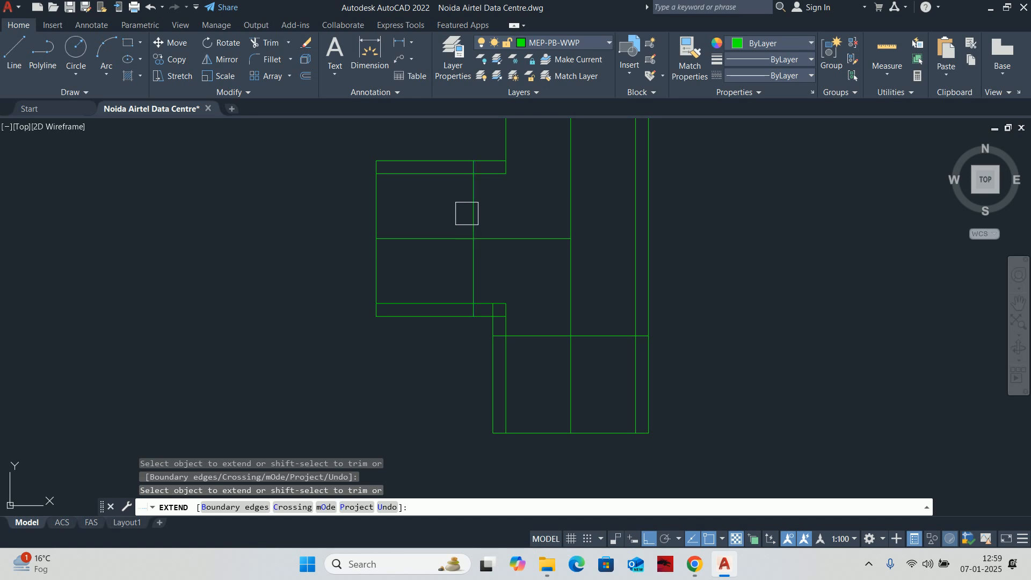
Trim the excess edge segments so the branch and lower run end in clean, wider socket rectangles.
{"action": "left_click", "coordinate": [489, 161], "text": "shift"}
{"action": "scroll", "coordinate": [487, 160], "scroll_direction": "up", "scroll_amount": 2}
{"action": "left_click", "coordinate": [419, 174], "text": "shift"}
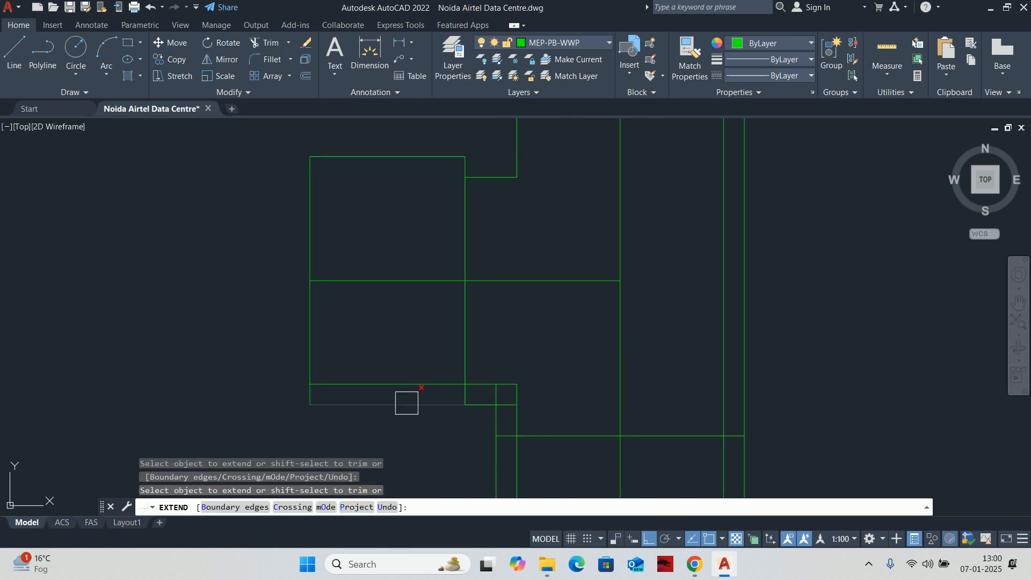
{"action": "scroll", "coordinate": [492, 406], "scroll_direction": "up", "scroll_amount": 5}
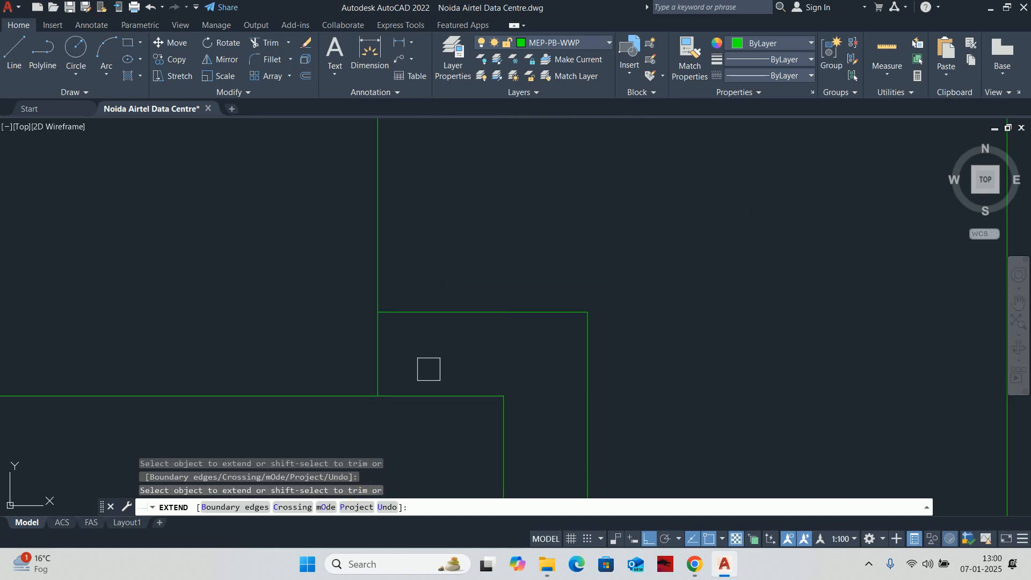
{"action": "scroll", "coordinate": [435, 381], "scroll_direction": "down", "scroll_amount": 3}
{"action": "scroll", "coordinate": [464, 404], "scroll_direction": "down", "scroll_amount": 4}
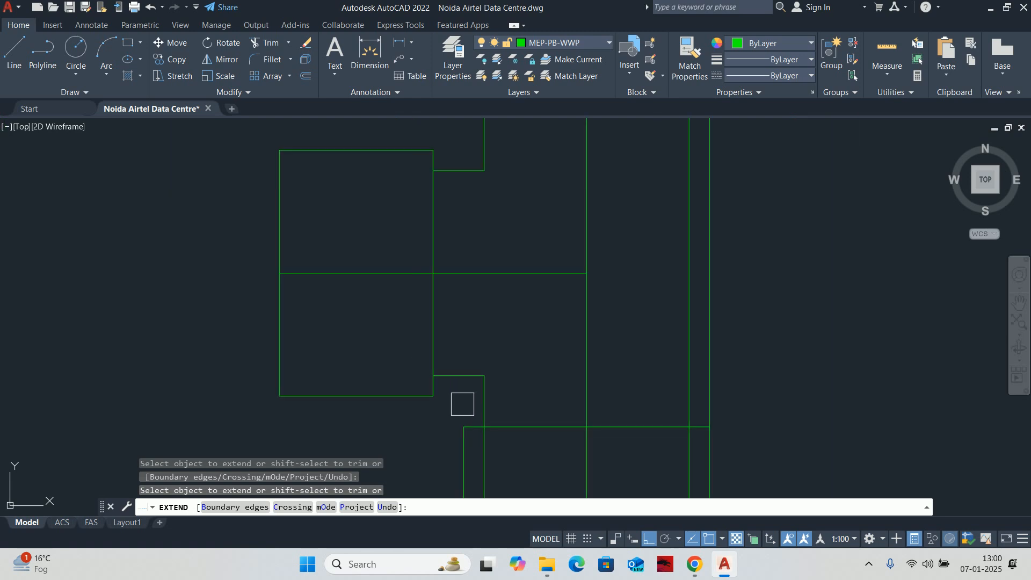
{"action": "scroll", "coordinate": [481, 462], "scroll_direction": "up", "scroll_amount": 4}
{"action": "scroll", "coordinate": [473, 432], "scroll_direction": "down", "scroll_amount": 4}
{"action": "scroll", "coordinate": [621, 436], "scroll_direction": "up", "scroll_amount": 5}
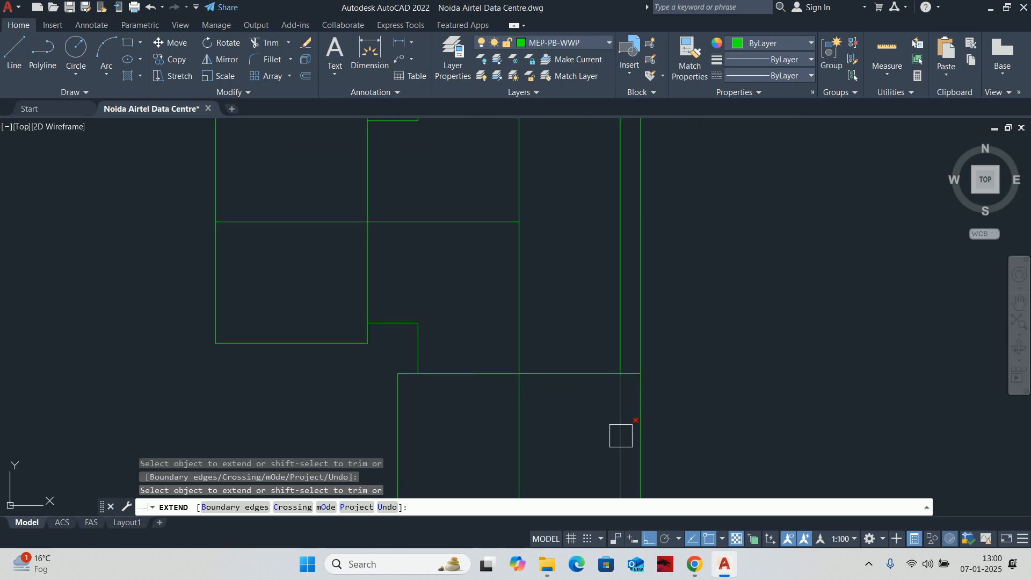
{"action": "scroll", "coordinate": [618, 322], "scroll_direction": "down", "scroll_amount": 5}
{"action": "left_click", "coordinate": [598, 338]}
{"action": "scroll", "coordinate": [573, 340], "scroll_direction": "up", "scroll_amount": 4}
{"action": "key", "text": "Escape"}
{"action": "key", "text": "Escape"}
{"action": "key", "text": "Escape"}
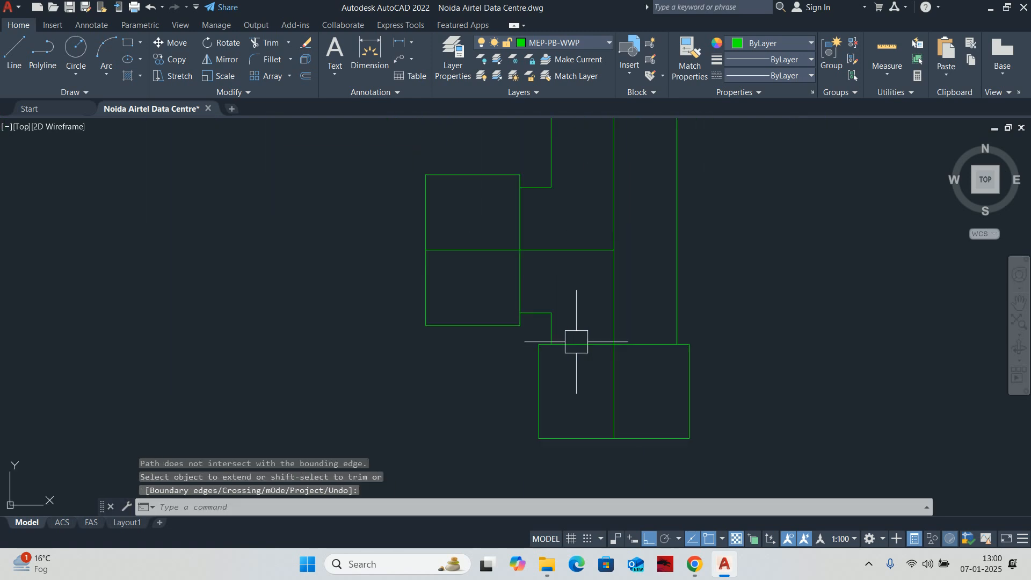
Chamfer both upper corners of the lower socket with 10 by 10 distances, using the Multiple option.
{"action": "scroll", "coordinate": [508, 352], "scroll_direction": "up", "scroll_amount": 3}
{"action": "type", "text": "CHA"}
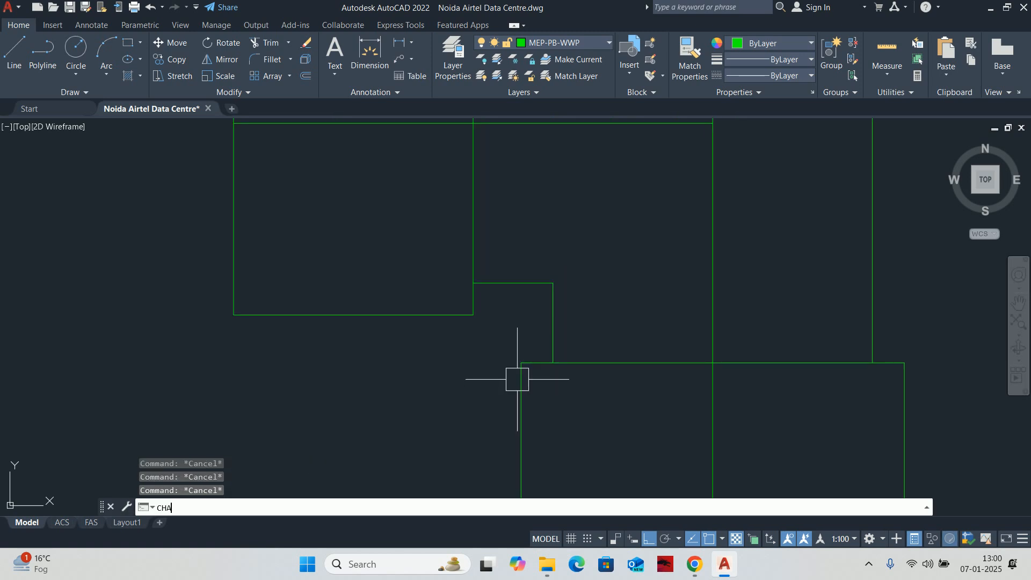
{"action": "key", "text": "Return"}
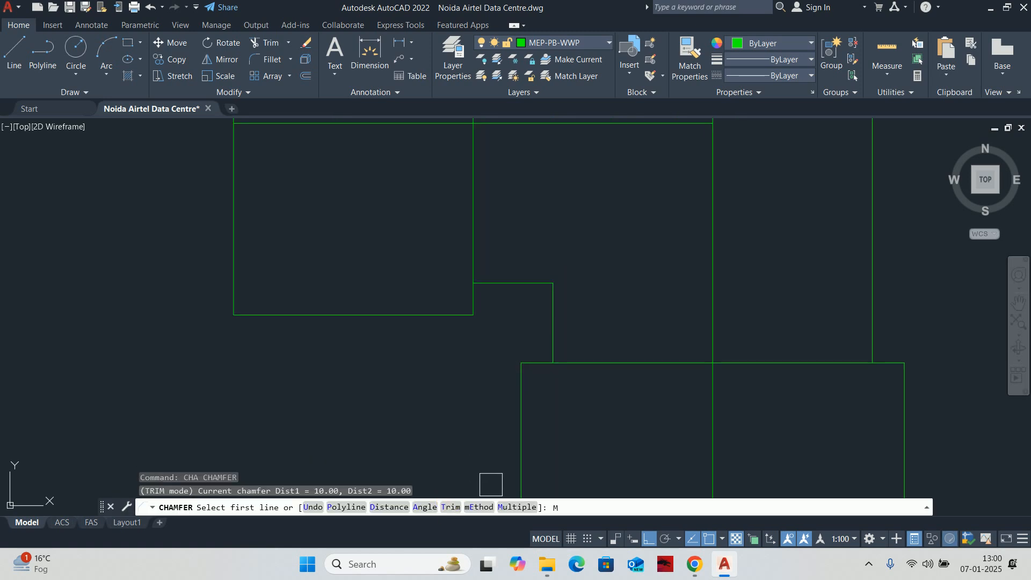
{"action": "type", "text": "M"}
{"action": "key", "text": "Return"}
{"action": "left_click", "coordinate": [517, 418]}
{"action": "left_click", "coordinate": [580, 368]}
{"action": "left_click", "coordinate": [860, 364]}
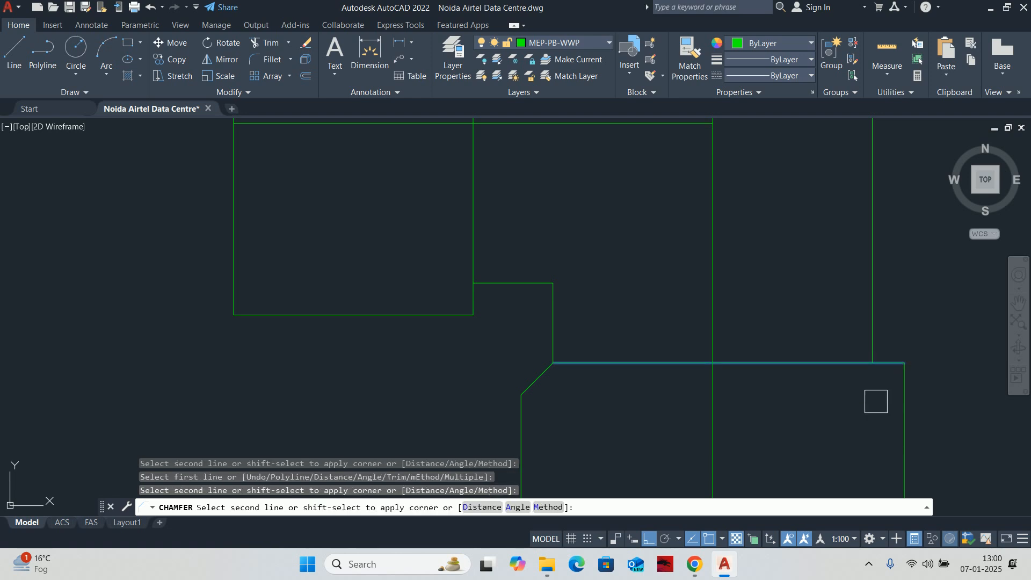
{"action": "left_click", "coordinate": [896, 402]}
{"action": "scroll", "coordinate": [849, 368], "scroll_direction": "down", "scroll_amount": 5}
{"action": "scroll", "coordinate": [853, 387], "scroll_direction": "up", "scroll_amount": 5}
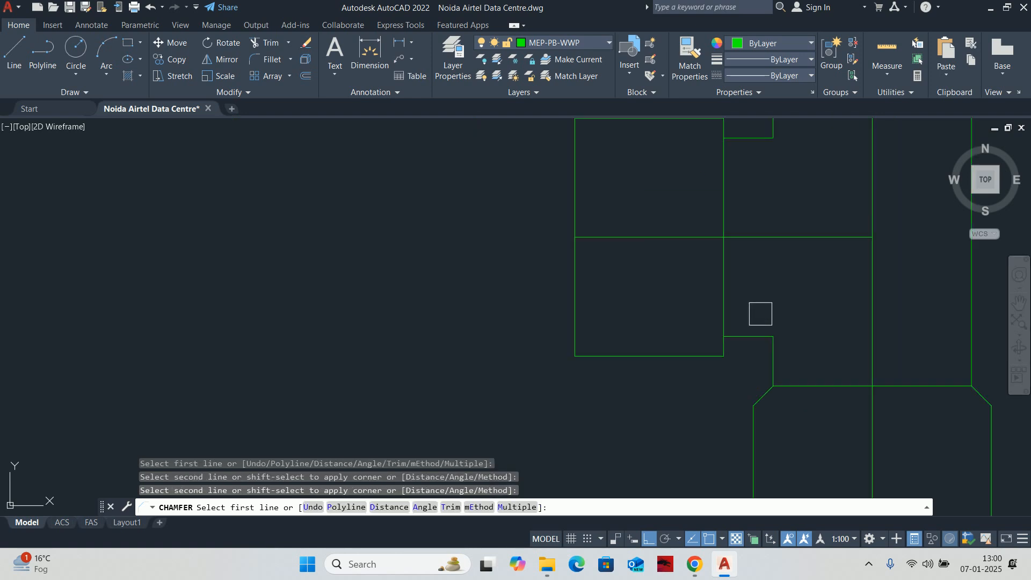
Chamfer the two corners of the branch socket nearest the pipe run with the same 10 by 10 distances.
{"action": "left_click", "coordinate": [699, 330]}
{"action": "left_click", "coordinate": [652, 380]}
{"action": "scroll", "coordinate": [650, 360], "scroll_direction": "down", "scroll_amount": 5}
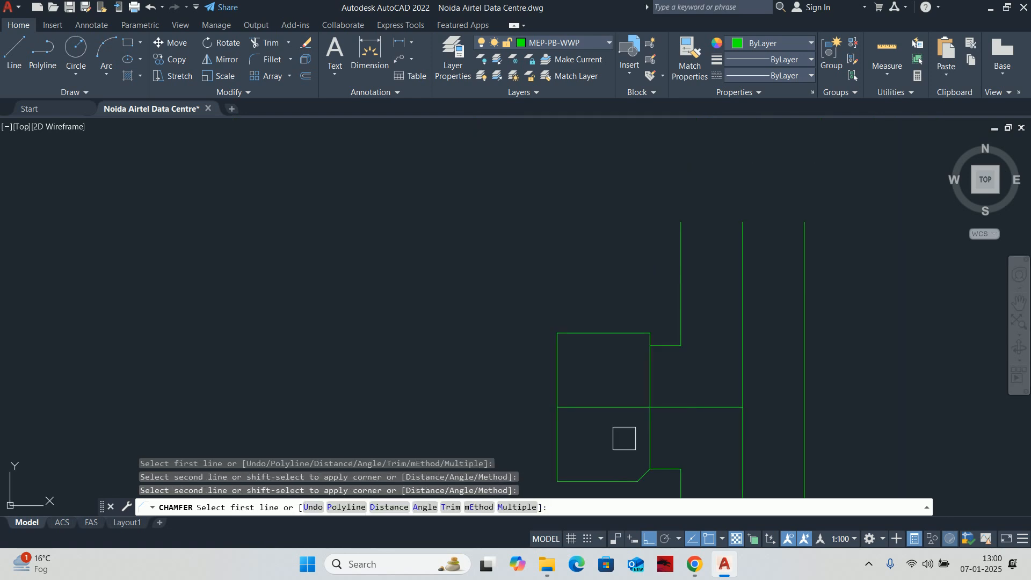
{"action": "left_click", "coordinate": [634, 362]}
{"action": "left_click", "coordinate": [624, 336]}
{"action": "key", "text": "Escape"}
Draw a line across the branch socket and another across the lower socket, each joining the outer ends of its two chamfers.
{"action": "mouse_move", "coordinate": [626, 358]}
{"action": "middle_mouse_down"}
{"action": "mouse_move", "coordinate": [472, 322]}
{"action": "mouse_move", "coordinate": [491, 193]}
{"action": "middle_mouse_up"}
{"action": "type", "text": "l"}
{"action": "key", "text": "Return"}
{"action": "scroll", "coordinate": [486, 301], "scroll_direction": "up", "scroll_amount": 2}
{"action": "left_click", "coordinate": [486, 302]}
{"action": "left_click", "coordinate": [494, 341]}
{"action": "key", "text": "Escape"}
{"action": "scroll", "coordinate": [493, 340], "scroll_direction": "up", "scroll_amount": 2}
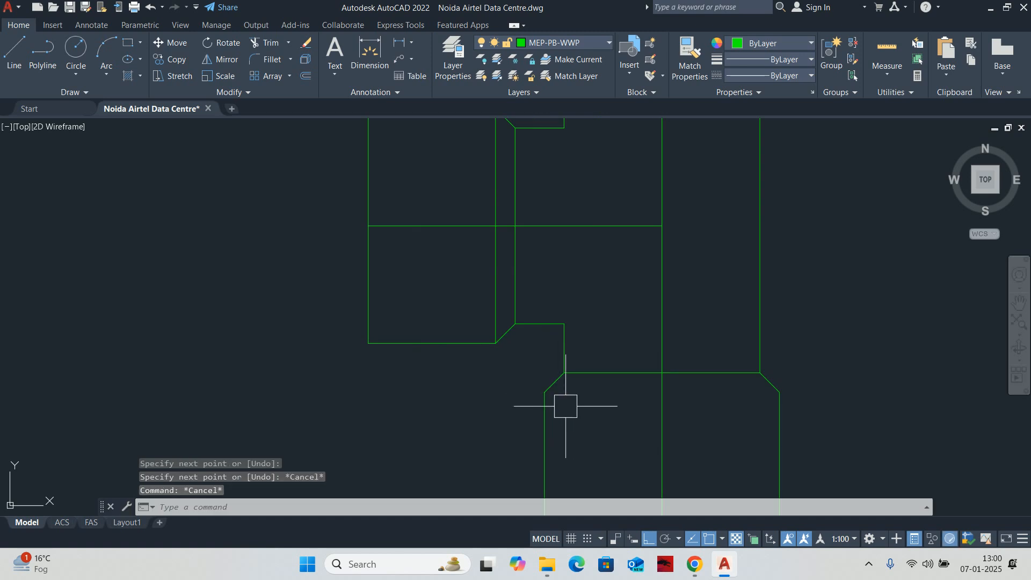
{"action": "key", "text": "Return"}
{"action": "left_click", "coordinate": [545, 392]}
{"action": "key", "text": "Escape"}
{"action": "scroll", "coordinate": [640, 344], "scroll_direction": "down", "scroll_amount": 5}
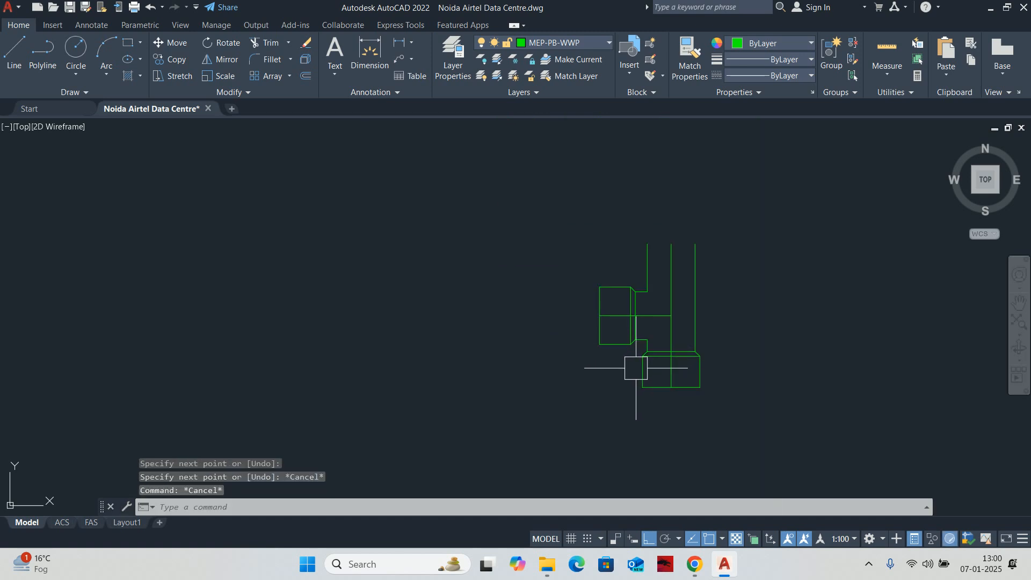
{"action": "scroll", "coordinate": [665, 396], "scroll_direction": "up", "scroll_amount": 6}
{"action": "key", "text": "Escape"}
{"action": "key", "text": "Escape"}
{"action": "left_click", "coordinate": [601, 327]}
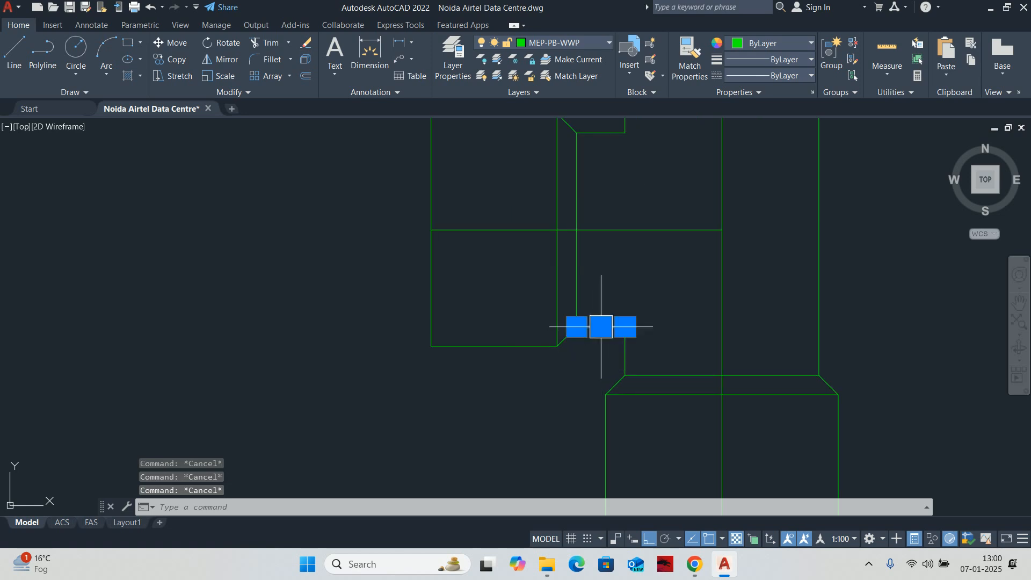
{"action": "key", "text": "Escape"}
{"action": "scroll", "coordinate": [580, 357], "scroll_direction": "down", "scroll_amount": 4}
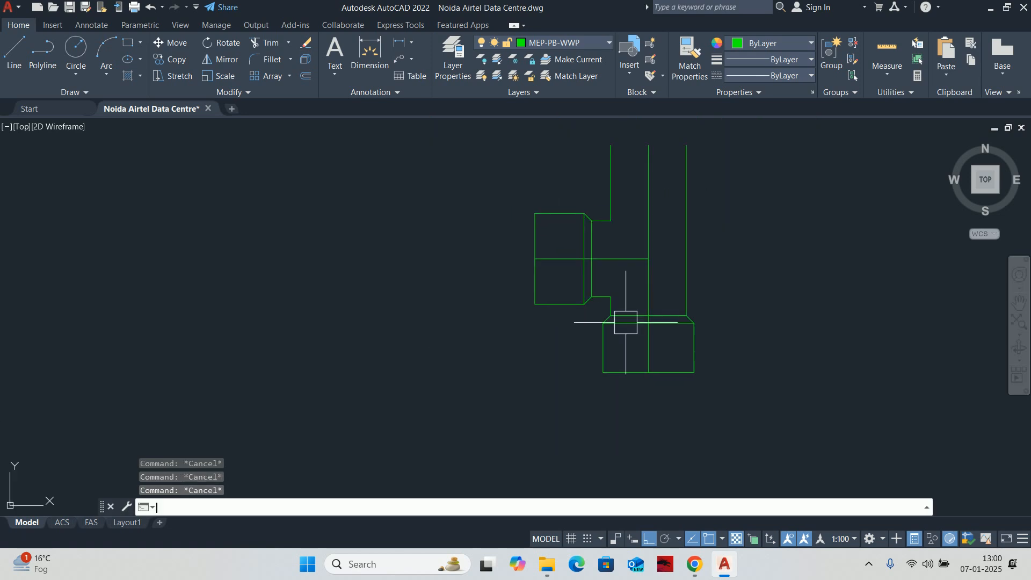
Stretch the lower socket 25 straight down, away from the branch.
{"action": "type", "text": "s"}
{"action": "key", "text": "Return"}
{"action": "left_click", "coordinate": [748, 414]}
{"action": "left_click", "coordinate": [545, 307]}
{"action": "key", "text": "Return"}
{"action": "left_click", "coordinate": [546, 333]}
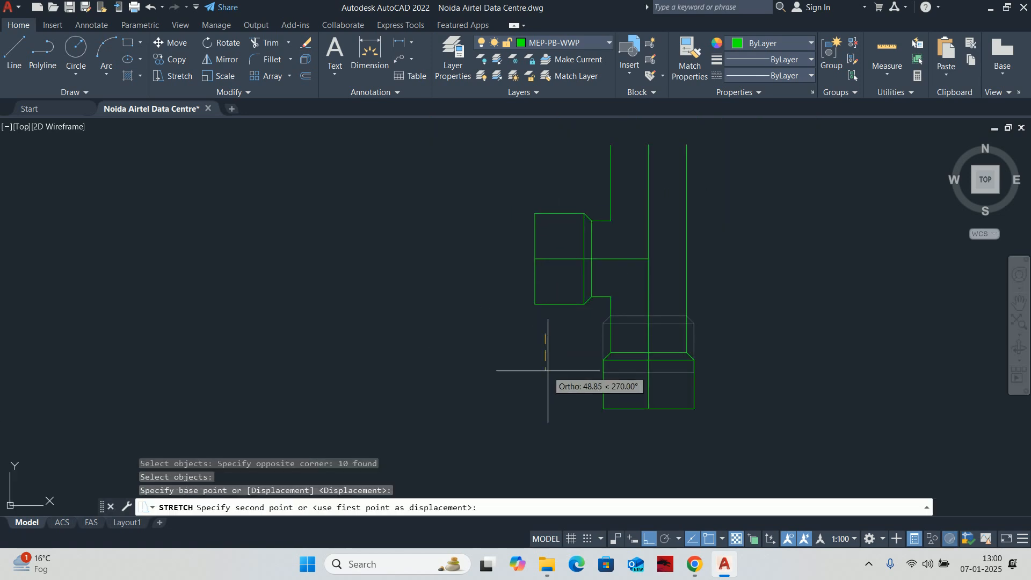
{"action": "type", "text": "5"}
{"action": "key", "text": "Return"}
Stretch the branch socket 25 horizontally outward, away from the pipe run.
{"action": "key", "text": "Return"}
{"action": "scroll", "coordinate": [586, 306], "scroll_direction": "up", "scroll_amount": 4}
{"action": "left_click", "coordinate": [603, 322]}
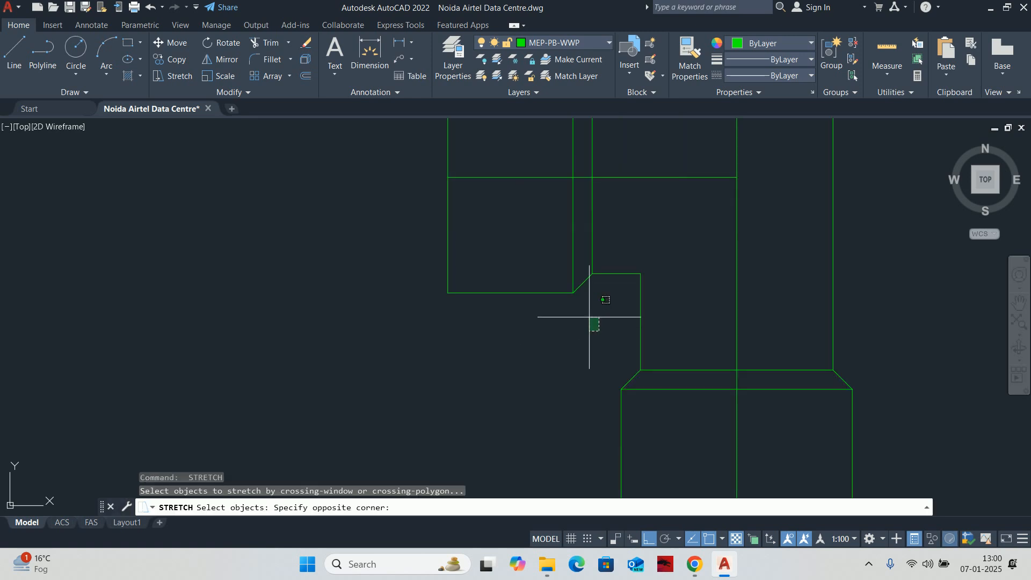
{"action": "middle_click_drag", "start_coordinate": [603, 295], "coordinate": [477, 340]}
{"action": "left_click", "coordinate": [477, 341]}
{"action": "key", "text": "Return"}
{"action": "left_click", "coordinate": [368, 289]}
{"action": "type", "text": "2"}
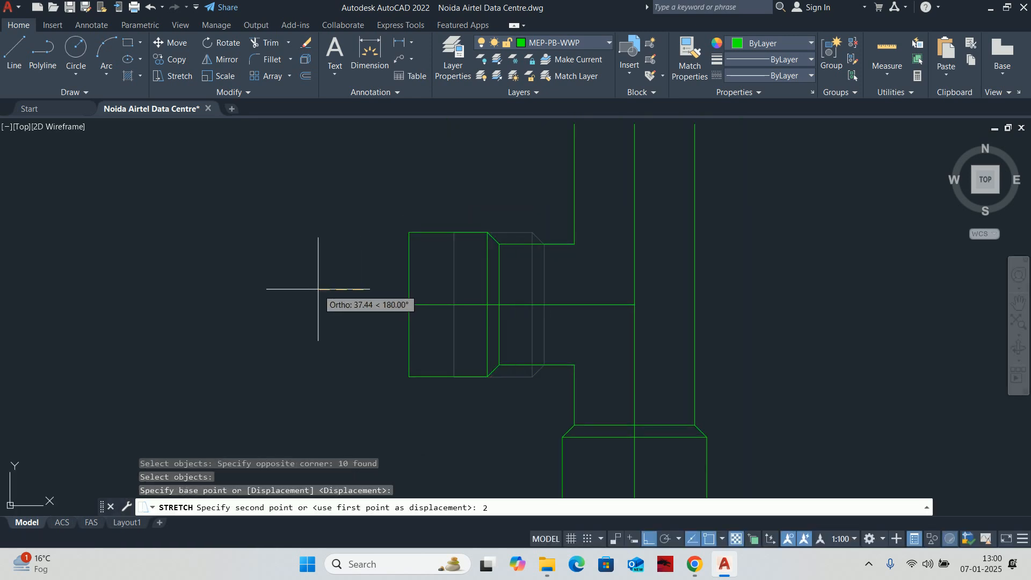
{"action": "type", "text": "5"}
{"action": "key", "text": "Return"}
{"action": "key", "text": "Escape"}
Stretch the three open upper ends of the pipe run 25 upward.
{"action": "scroll", "coordinate": [507, 225], "scroll_direction": "down", "scroll_amount": 1}
{"action": "middle_click_drag", "start_coordinate": [508, 225], "coordinate": [460, 354]}
{"action": "key", "text": "Return"}
{"action": "left_click", "coordinate": [606, 312]}
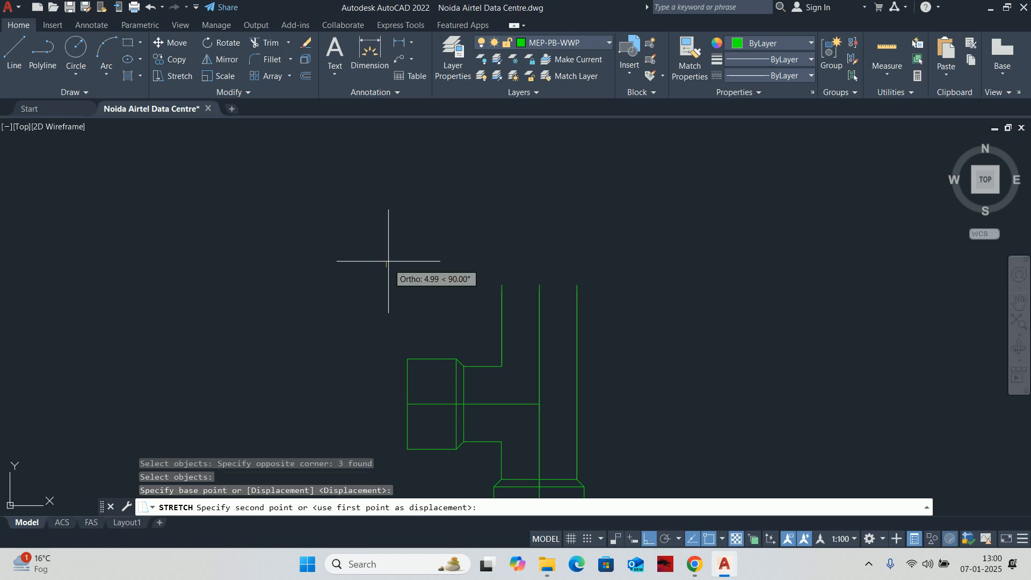
{"action": "type", "text": "25"}
{"action": "key", "text": "Return"}
{"action": "key", "text": "Escape"}
{"action": "scroll", "coordinate": [553, 345], "scroll_direction": "down", "scroll_amount": 1}
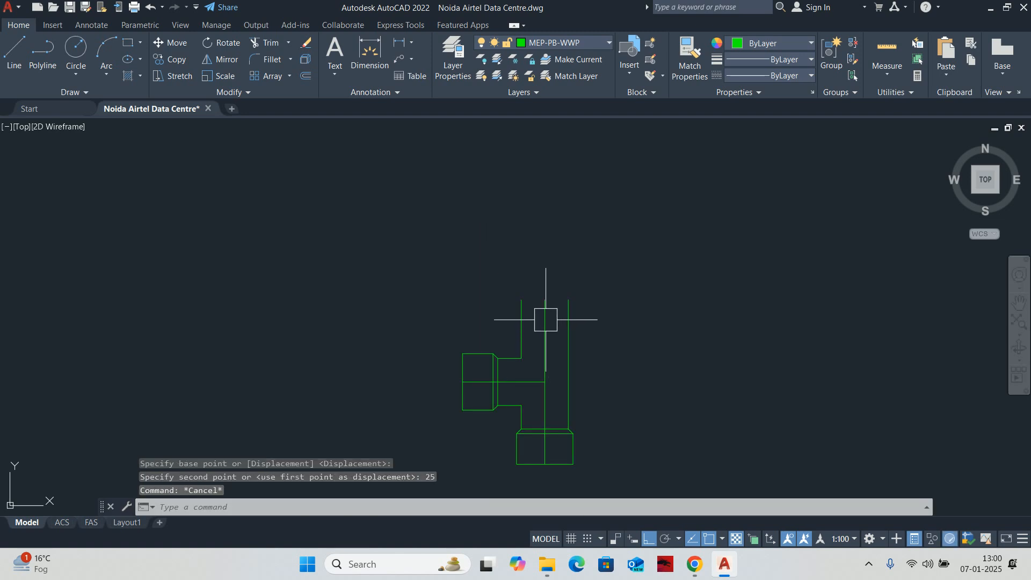
{"action": "left_click", "coordinate": [547, 341]}
{"action": "key", "text": "Escape"}
{"action": "type", "text": "mi"}
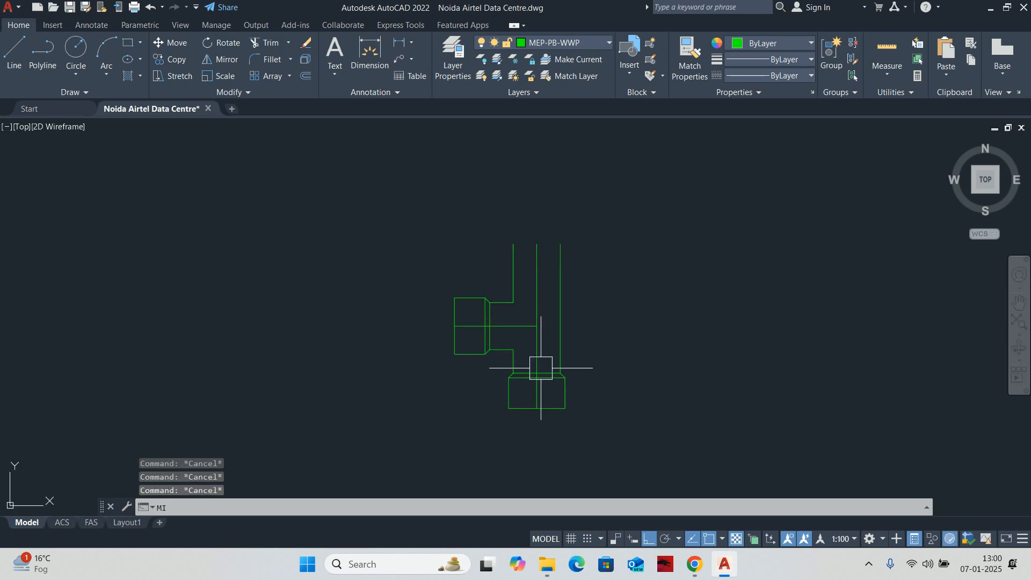
{"action": "key", "text": "Return"}
{"action": "key", "text": "Escape"}
{"action": "scroll", "coordinate": [510, 370], "scroll_direction": "up", "scroll_amount": 1}
{"action": "key", "text": "Escape"}
Fillet the inner corner between the branch neck and the lower neck with a radius of 35.
{"action": "type", "text": "f"}
{"action": "key", "text": "Return"}
{"action": "type", "text": "r"}
{"action": "key", "text": "Return"}
{"action": "scroll", "coordinate": [493, 354], "scroll_direction": "up", "scroll_amount": 3}
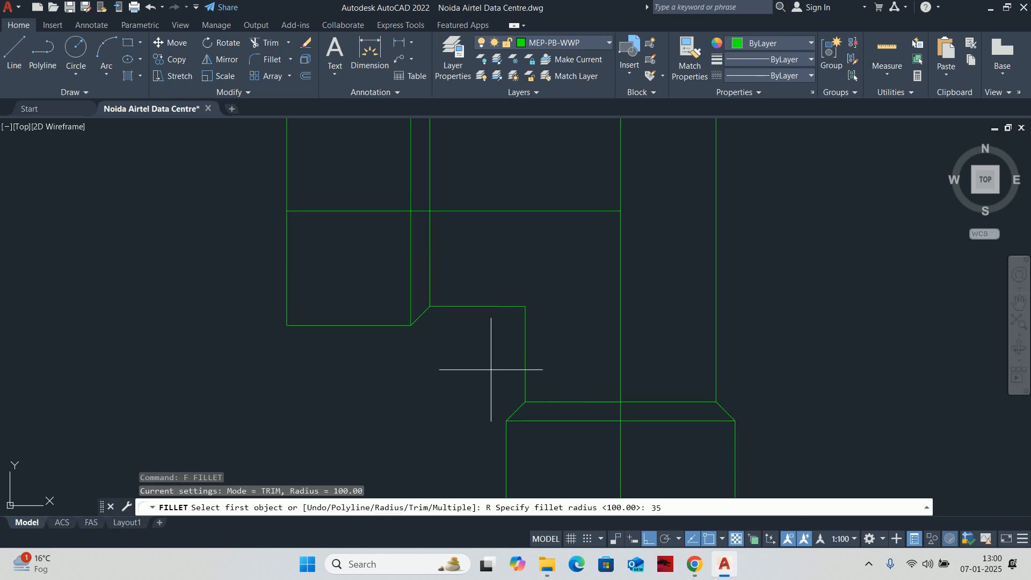
{"action": "type", "text": "35"}
{"action": "key", "text": "Return"}
{"action": "left_click", "coordinate": [523, 330]}
{"action": "left_click", "coordinate": [490, 303]}
{"action": "key", "text": "Escape"}
{"action": "key", "text": "Escape"}
{"action": "scroll", "coordinate": [497, 322], "scroll_direction": "down", "scroll_amount": 2}
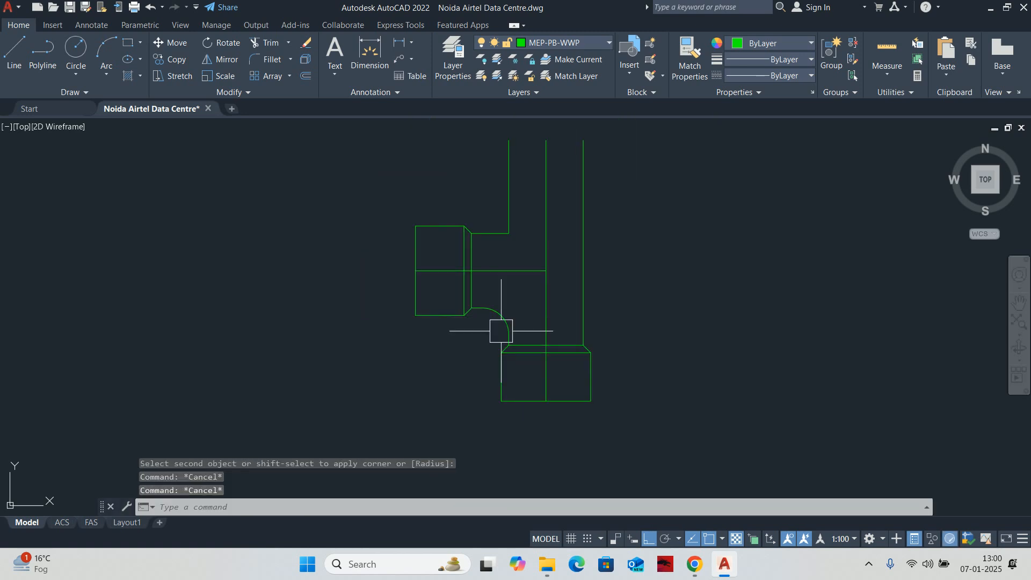
Mirror the lower socket with its neck line and fillet arc upward about the branch centreline, keeping the originals.
{"action": "type", "text": "mi"}
{"action": "key", "text": "Return"}
{"action": "scroll", "coordinate": [537, 381], "scroll_direction": "up", "scroll_amount": 2}
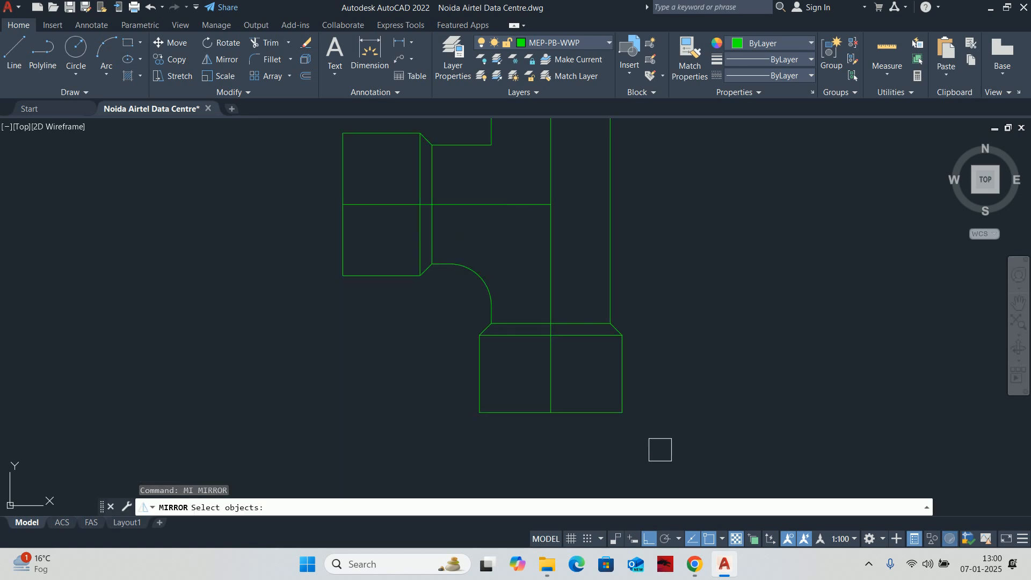
{"action": "left_click", "coordinate": [451, 289]}
{"action": "left_click", "coordinate": [629, 439]}
{"action": "left_click", "coordinate": [490, 266]}
{"action": "scroll", "coordinate": [483, 435], "scroll_direction": "down", "scroll_amount": 2}
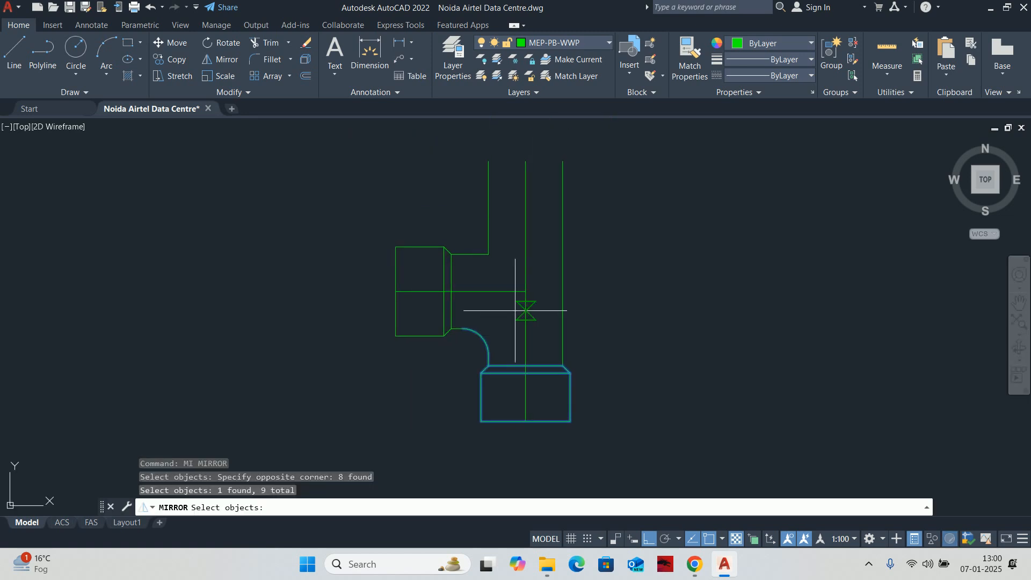
{"action": "key", "text": "Return"}
{"action": "left_click", "coordinate": [525, 291]}
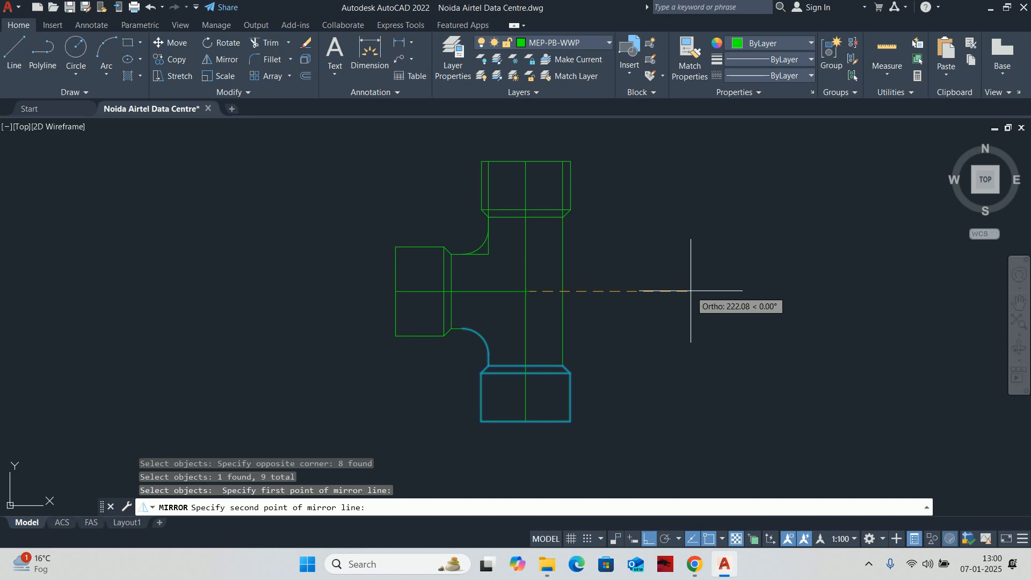
{"action": "left_click", "coordinate": [690, 291]}
{"action": "key", "text": "Return"}
{"action": "key", "text": "Escape"}
{"action": "key", "text": "Escape"}
Delete the leftover straight edge lines at the upper corner between the branch and the run.
{"action": "scroll", "coordinate": [451, 226], "scroll_direction": "up", "scroll_amount": 3}
{"action": "left_click", "coordinate": [621, 361]}
{"action": "left_click", "coordinate": [587, 325]}
{"action": "scroll", "coordinate": [590, 331], "scroll_direction": "down", "scroll_amount": 2}
{"action": "key", "text": "Delete"}
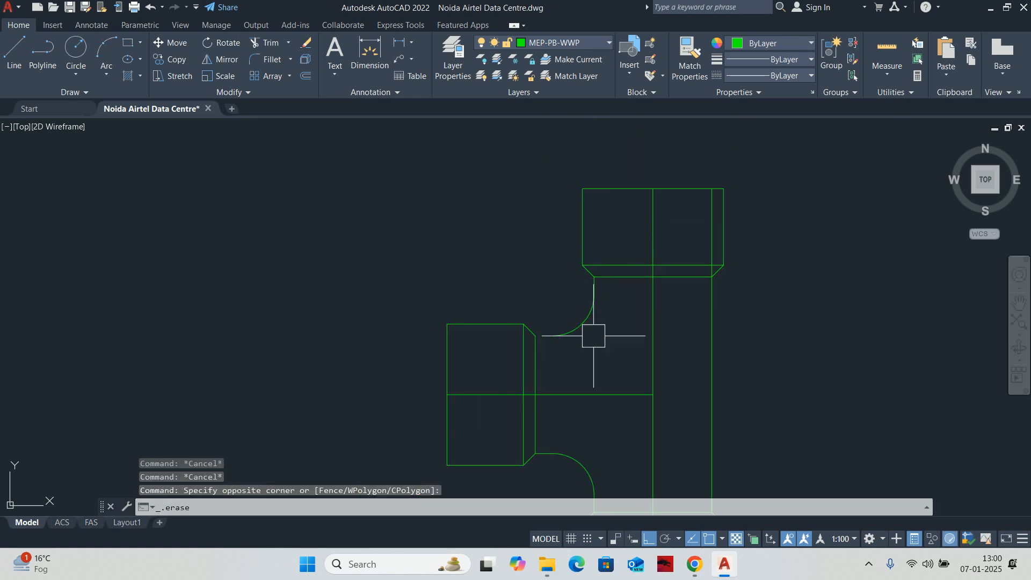
Draw a short horizontal line from the end of the upper fillet arc to the chamfered edge of the branch socket.
{"action": "type", "text": "l"}
{"action": "key", "text": "Return"}
{"action": "scroll", "coordinate": [550, 336], "scroll_direction": "up", "scroll_amount": 2}
{"action": "left_click", "coordinate": [551, 337]}
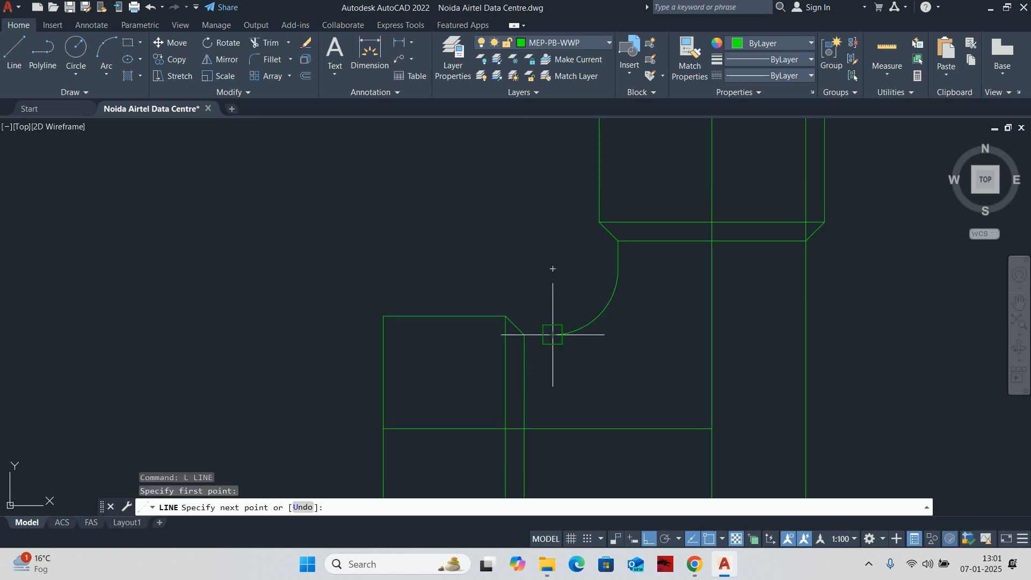
{"action": "left_click", "coordinate": [524, 335]}
{"action": "key", "text": "Return"}
{"action": "key", "text": "Escape"}
{"action": "key", "text": "Escape"}
Replace the run's long edge opposite the branch with a line between the inner corners of the upper and lower sockets.
{"action": "scroll", "coordinate": [697, 306], "scroll_direction": "down", "scroll_amount": 6}
{"action": "scroll", "coordinate": [678, 260], "scroll_direction": "up", "scroll_amount": 6}
{"action": "scroll", "coordinate": [651, 290], "scroll_direction": "up", "scroll_amount": 2}
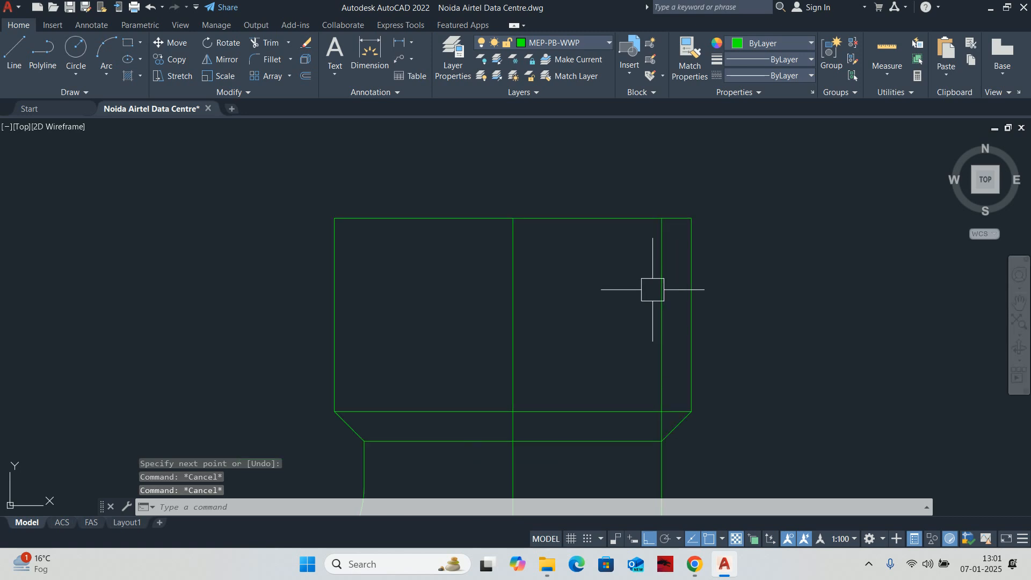
{"action": "left_click", "coordinate": [654, 289]}
{"action": "scroll", "coordinate": [644, 287], "scroll_direction": "down", "scroll_amount": 8}
{"action": "key", "text": "Escape"}
{"action": "scroll", "coordinate": [644, 333], "scroll_direction": "up", "scroll_amount": 4}
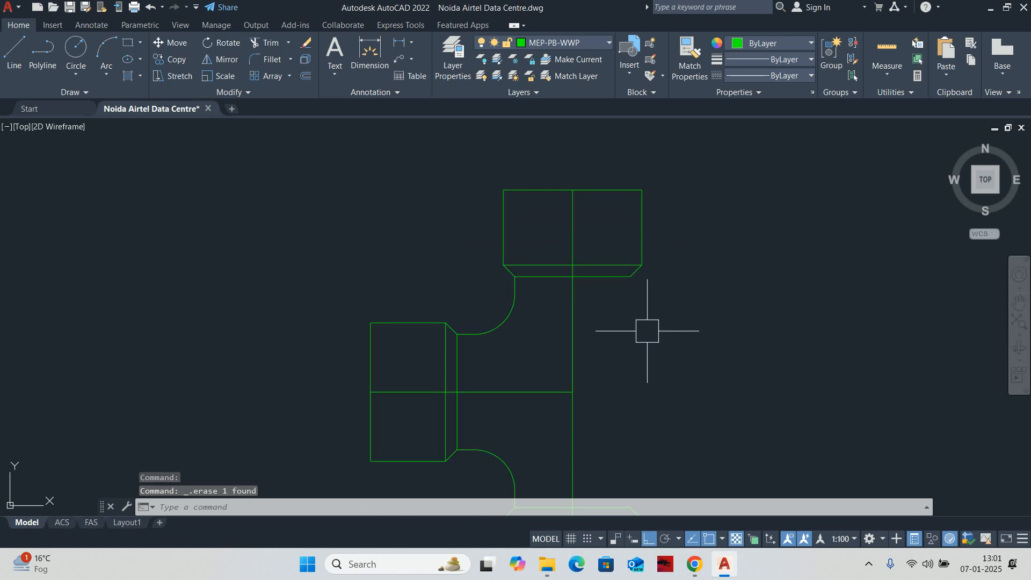
{"action": "type", "text": "l"}
{"action": "key", "text": "Return"}
{"action": "left_click", "coordinate": [628, 276]}
{"action": "middle_click_drag", "start_coordinate": [644, 370], "coordinate": [612, 214]}
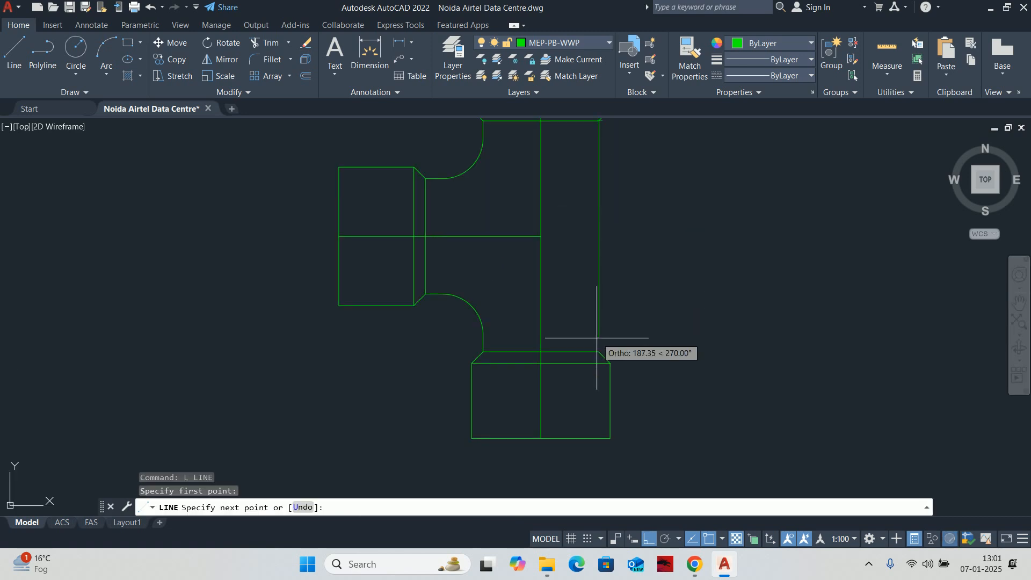
{"action": "key", "text": "Escape"}
{"action": "key", "text": "Escape"}
{"action": "key", "text": "Escape"}
{"action": "scroll", "coordinate": [598, 351], "scroll_direction": "down", "scroll_amount": 5}
{"action": "scroll", "coordinate": [600, 276], "scroll_direction": "up", "scroll_amount": 5}
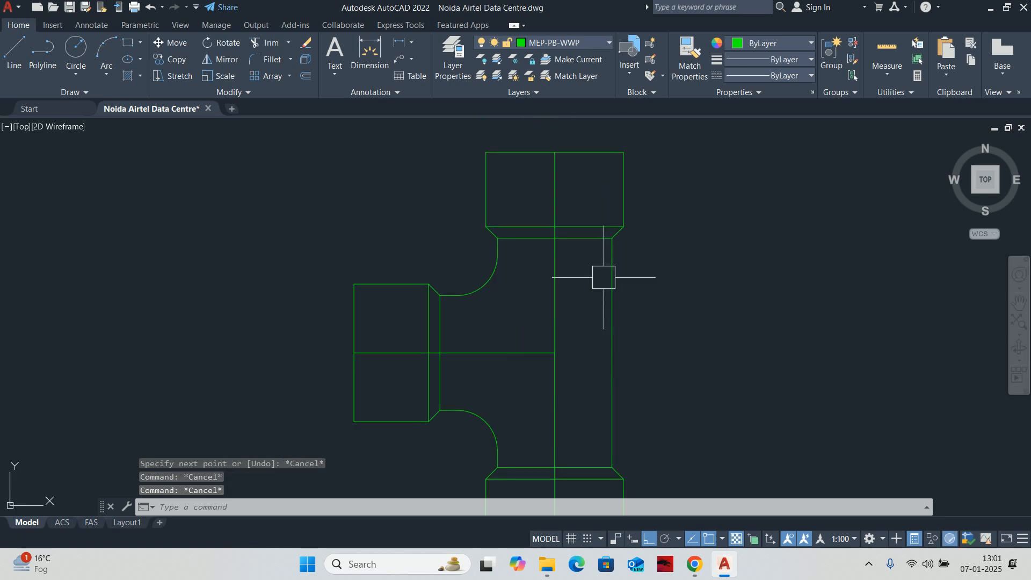
Offset the upper and lower fillet arcs by 100 across the tee body.
{"action": "type", "text": "o"}
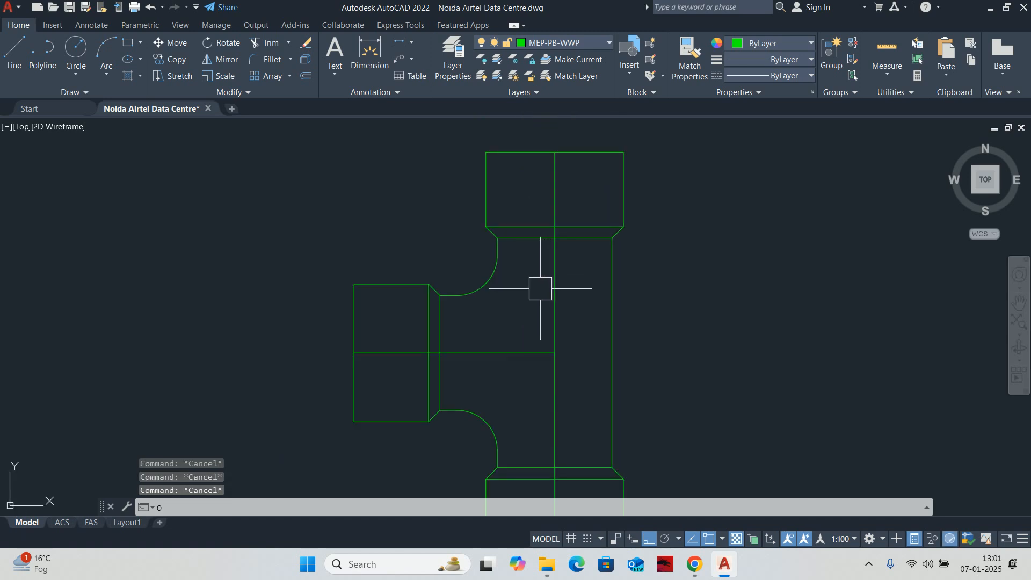
{"action": "key", "text": "Return"}
{"action": "type", "text": "100"}
{"action": "key", "text": "Return"}
{"action": "left_click", "coordinate": [481, 283]}
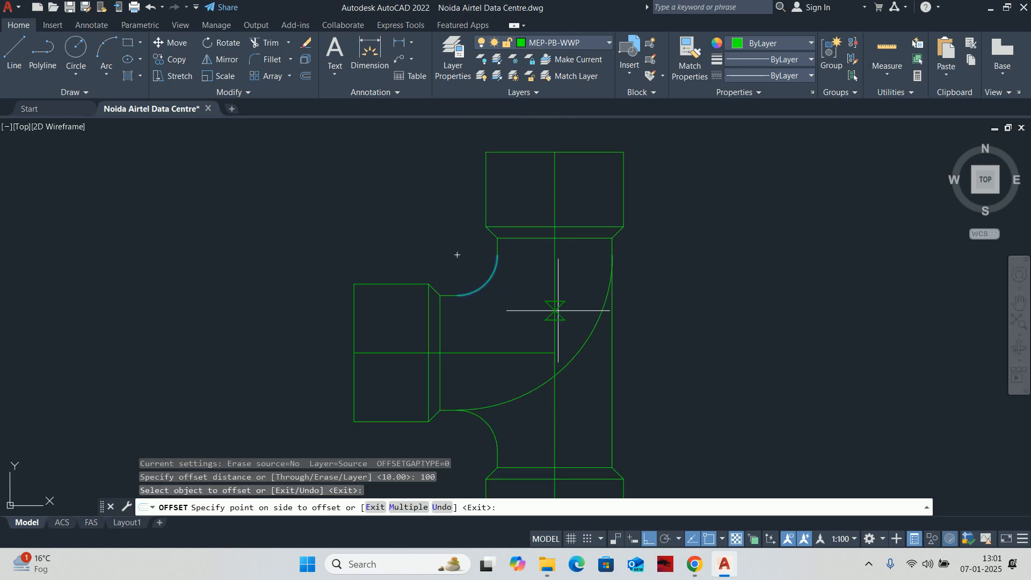
{"action": "left_click", "coordinate": [553, 317]}
{"action": "left_click", "coordinate": [496, 436]}
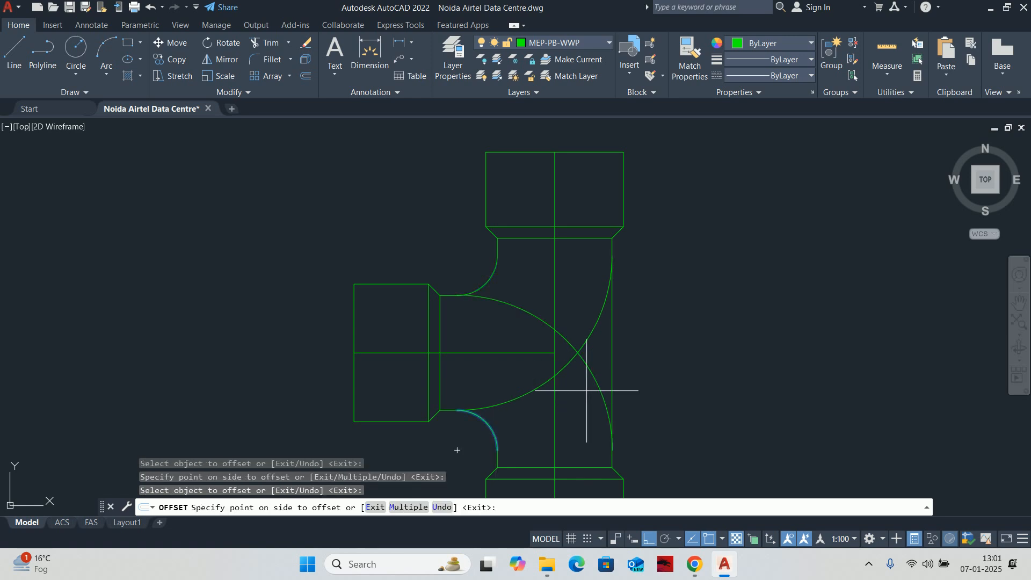
{"action": "key", "text": "Escape"}
{"action": "key", "text": "Escape"}
{"action": "middle_click_drag", "start_coordinate": [571, 391], "coordinate": [553, 349]}
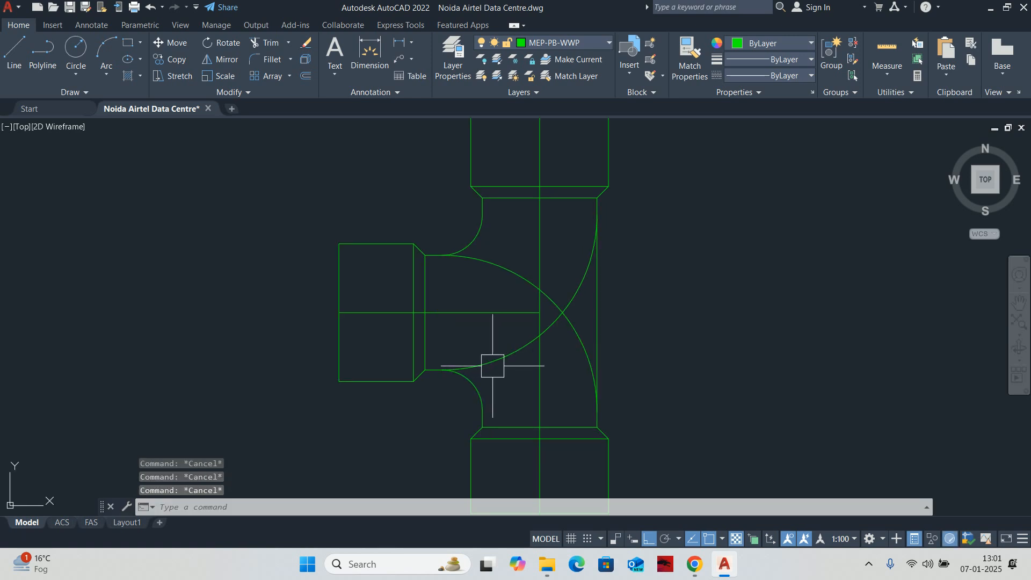
Trim the offset arcs back to their crossing and remove the straight run edge behind them.
{"action": "type", "text": "tr"}
{"action": "key", "text": "Return"}
{"action": "scroll", "coordinate": [500, 365], "scroll_direction": "up", "scroll_amount": 4}
{"action": "left_click", "coordinate": [450, 371]}
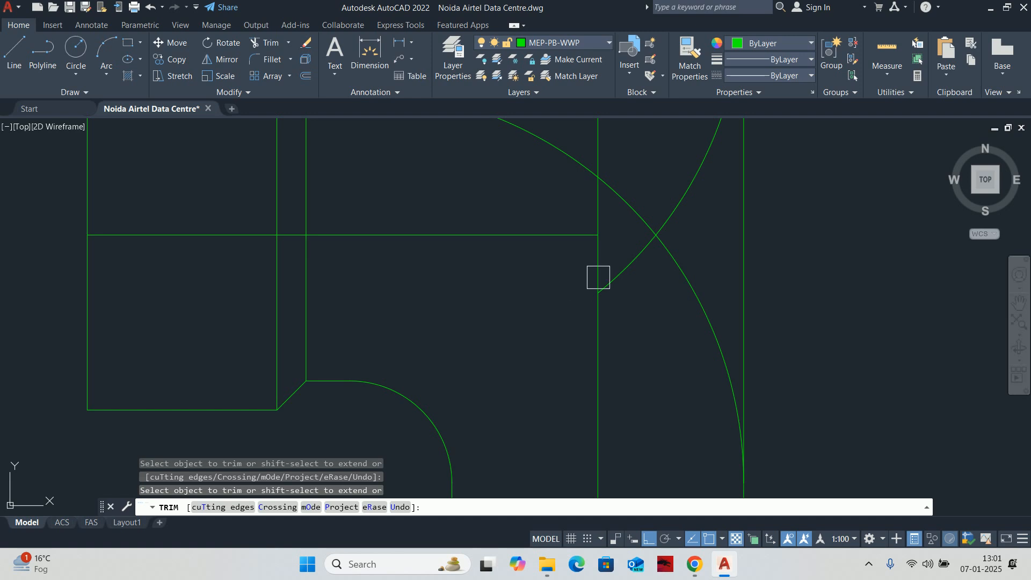
{"action": "scroll", "coordinate": [638, 264], "scroll_direction": "down", "scroll_amount": 1}
{"action": "middle_click_drag", "start_coordinate": [559, 212], "coordinate": [532, 320]}
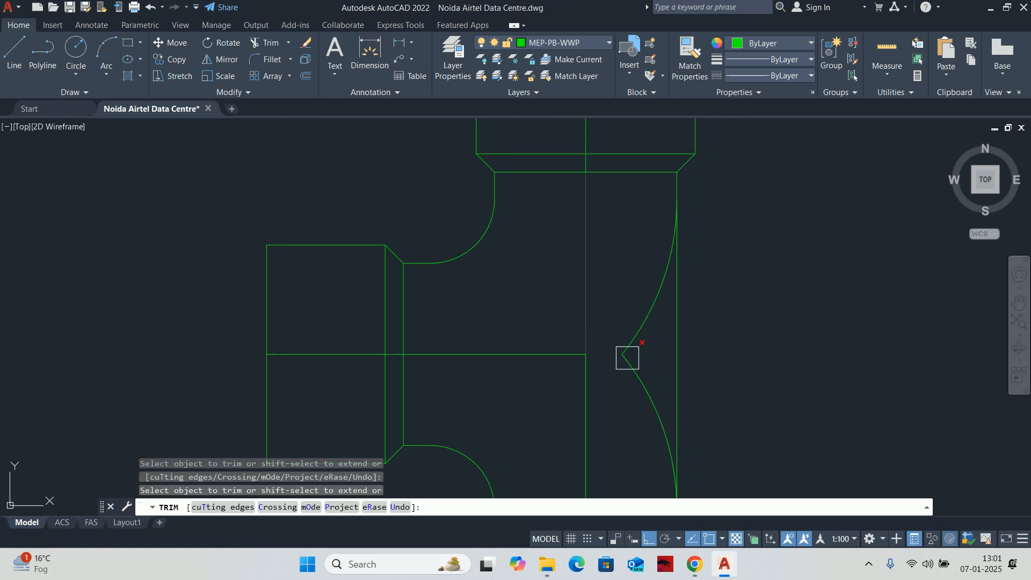
{"action": "scroll", "coordinate": [658, 330], "scroll_direction": "down", "scroll_amount": 2}
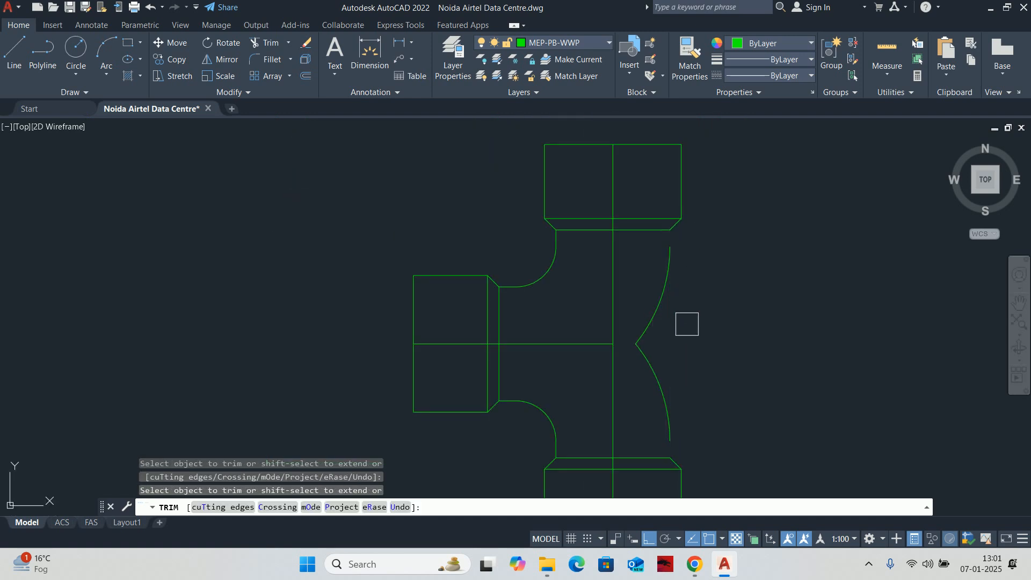
Undo the last trims on the straight run edge and the offset arc, and end trimming.
{"action": "key", "text": "ctrl+z"}
{"action": "scroll", "coordinate": [679, 292], "scroll_direction": "down", "scroll_amount": 2}
{"action": "key", "text": "ctrl+z"}
{"action": "scroll", "coordinate": [687, 258], "scroll_direction": "down", "scroll_amount": 2}
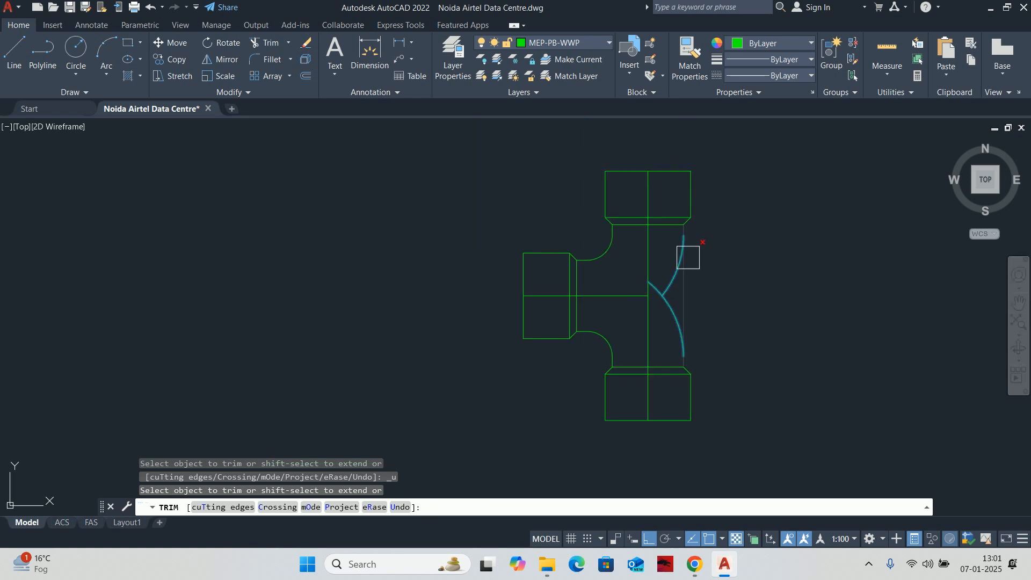
{"action": "scroll", "coordinate": [688, 257], "scroll_direction": "up", "scroll_amount": 2}
{"action": "key", "text": "Escape"}
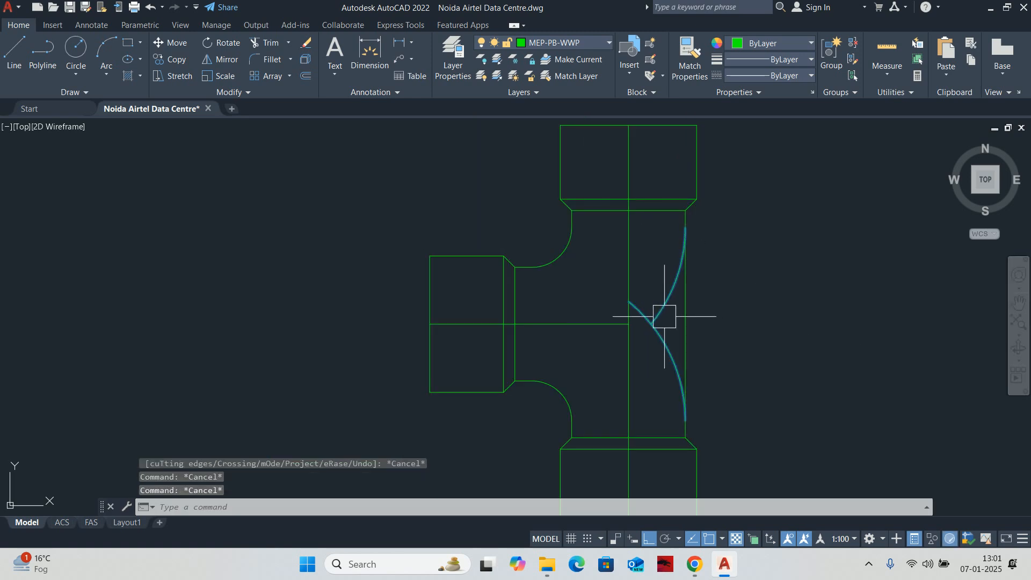
Trim the arc stub that extends past the crossing of the two offset arcs.
{"action": "type", "text": "tr"}
{"action": "key", "text": "Return"}
{"action": "scroll", "coordinate": [637, 305], "scroll_direction": "up", "scroll_amount": 2}
{"action": "scroll", "coordinate": [645, 312], "scroll_direction": "up", "scroll_amount": 2}
{"action": "left_click", "coordinate": [644, 311]}
{"action": "scroll", "coordinate": [641, 309], "scroll_direction": "down", "scroll_amount": 10}
{"action": "key", "text": "Escape"}
{"action": "key", "text": "Escape"}
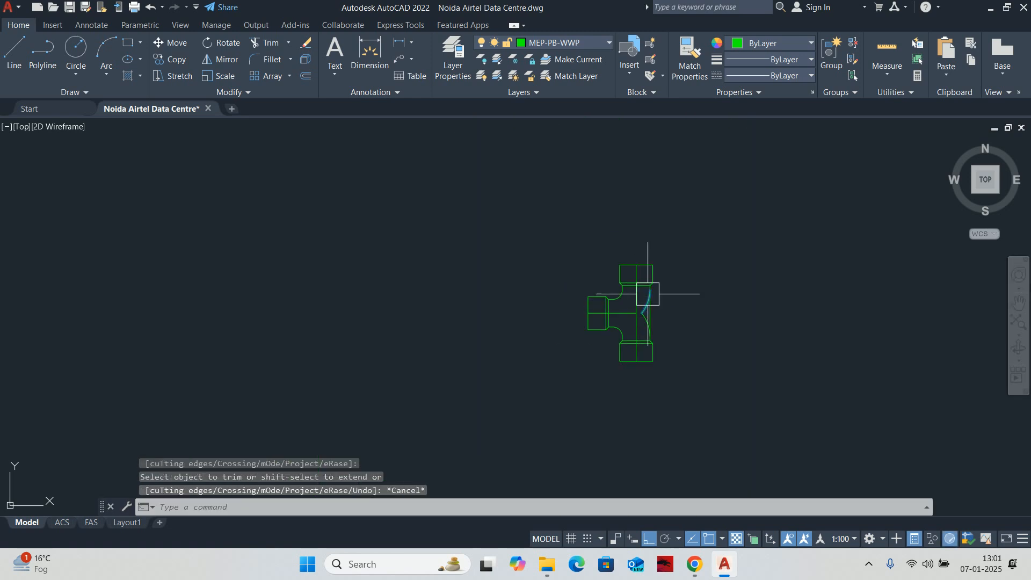
Delete both offset arcs from the tee body.
{"action": "scroll", "coordinate": [656, 304], "scroll_direction": "up", "scroll_amount": 8}
{"action": "left_click", "coordinate": [603, 360]}
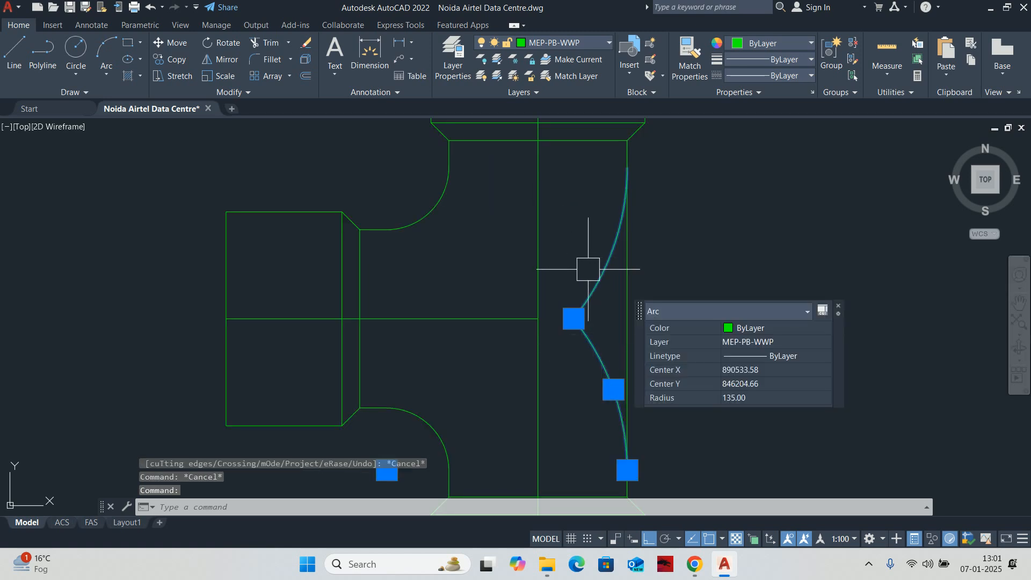
{"action": "scroll", "coordinate": [593, 268], "scroll_direction": "down", "scroll_amount": 5}
{"action": "key", "text": "Delete"}
{"action": "left_click", "coordinate": [606, 293]}
{"action": "key", "text": "Escape"}
{"action": "scroll", "coordinate": [607, 293], "scroll_direction": "down", "scroll_amount": 3}
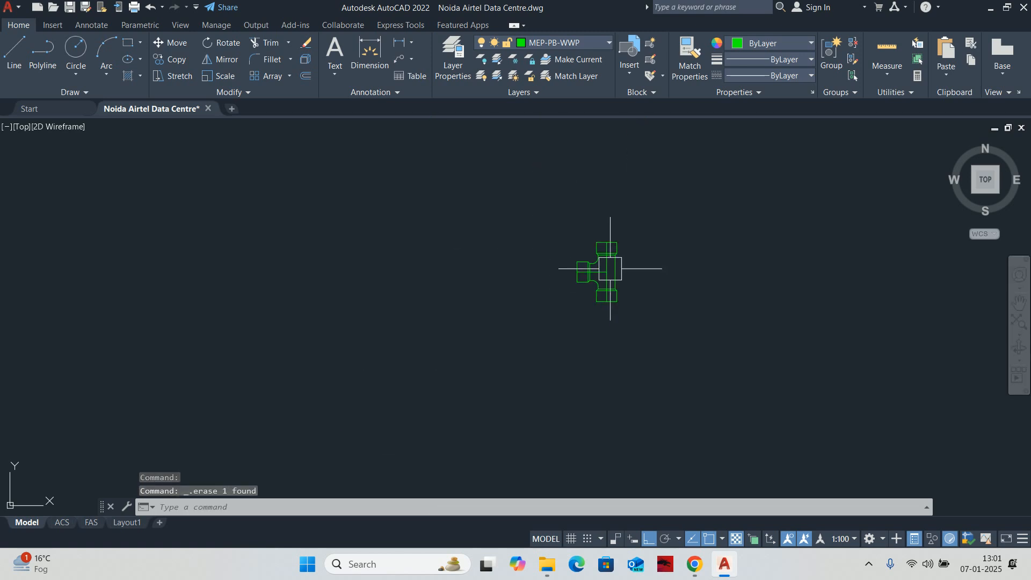
{"action": "scroll", "coordinate": [618, 298], "scroll_direction": "up", "scroll_amount": 7}
{"action": "key", "text": "Escape"}
{"action": "scroll", "coordinate": [587, 269], "scroll_direction": "down", "scroll_amount": 2}
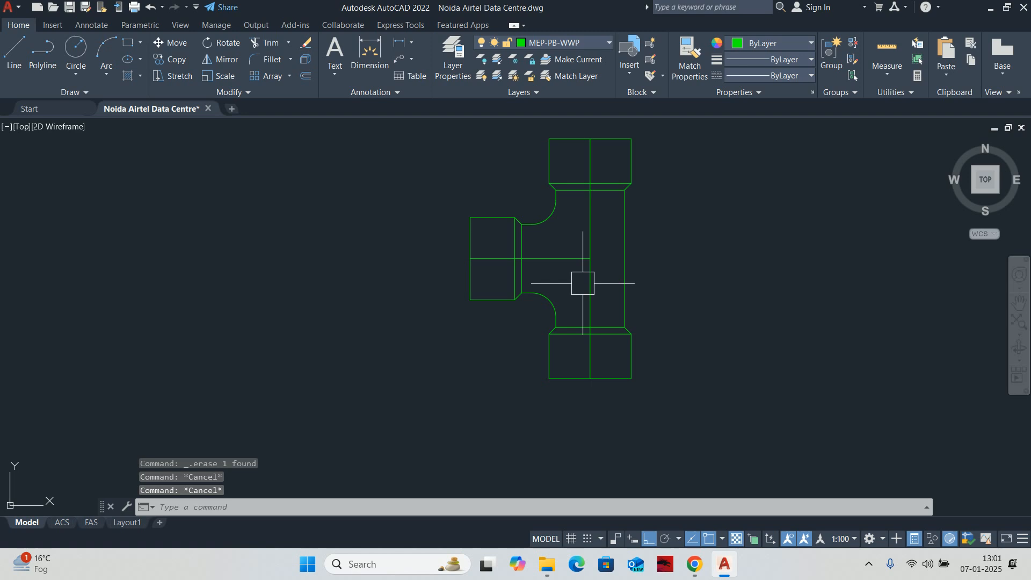
Start a block definition and select all the linework of the drafted tee fitting as its objects.
{"action": "key", "text": "Escape"}
{"action": "scroll", "coordinate": [588, 269], "scroll_direction": "down", "scroll_amount": 2}
{"action": "scroll", "coordinate": [656, 269], "scroll_direction": "up", "scroll_amount": 2}
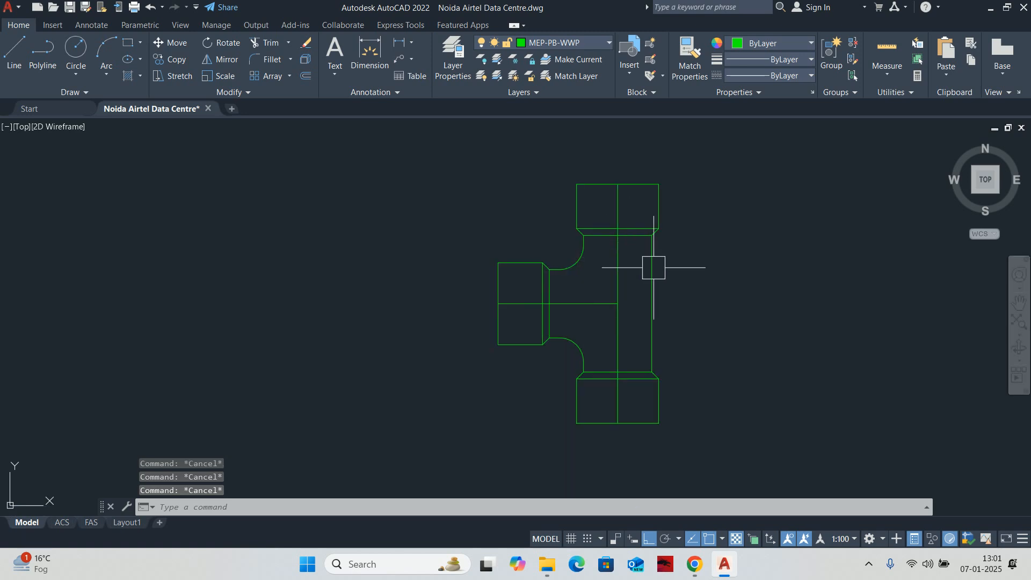
{"action": "scroll", "coordinate": [658, 274], "scroll_direction": "down", "scroll_amount": 3}
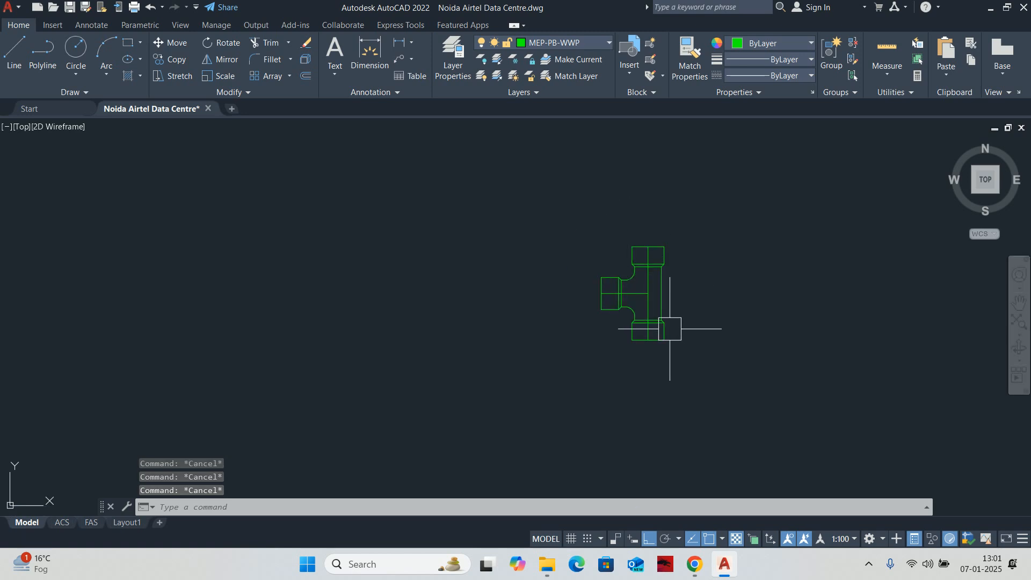
{"action": "type", "text": "b"}
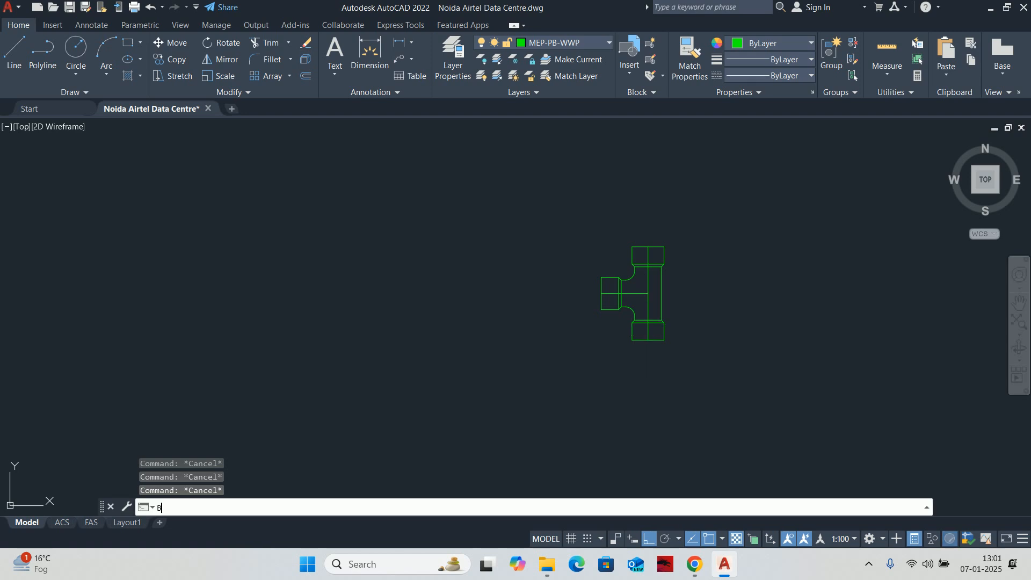
{"action": "key", "text": "Return"}
{"action": "left_click", "coordinate": [758, 262]}
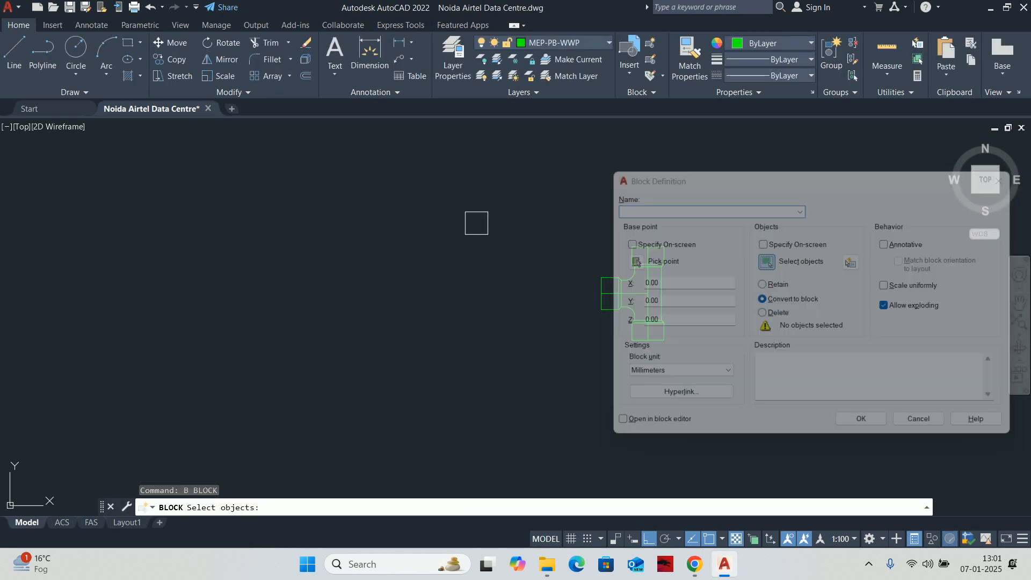
{"action": "left_click", "coordinate": [481, 203]}
{"action": "left_click", "coordinate": [702, 410]}
{"action": "key", "text": "Return"}
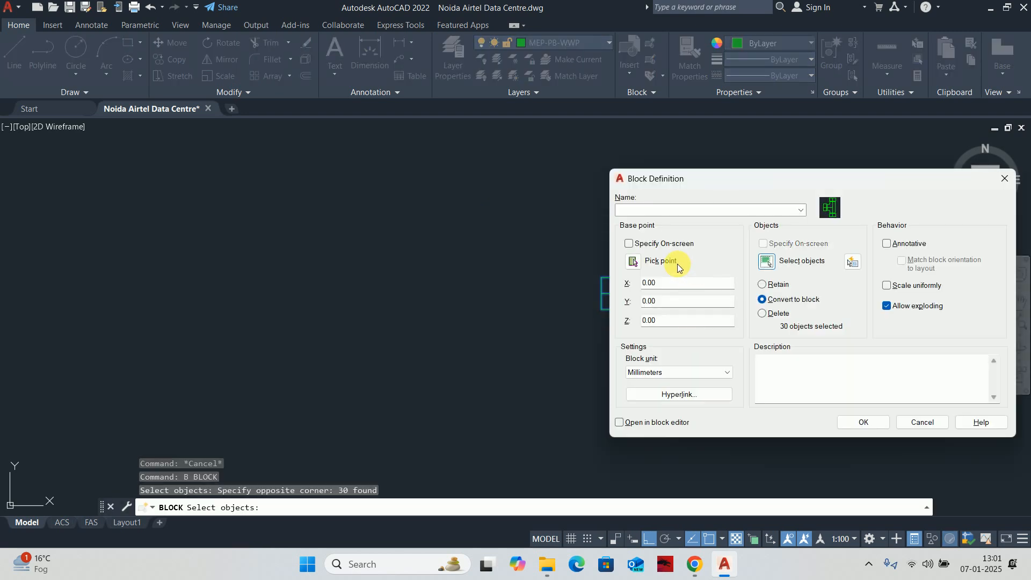
Set the block's base point at the crossing of the tee's centrelines and create it with the name T JOINT.
{"action": "left_click", "coordinate": [633, 262]}
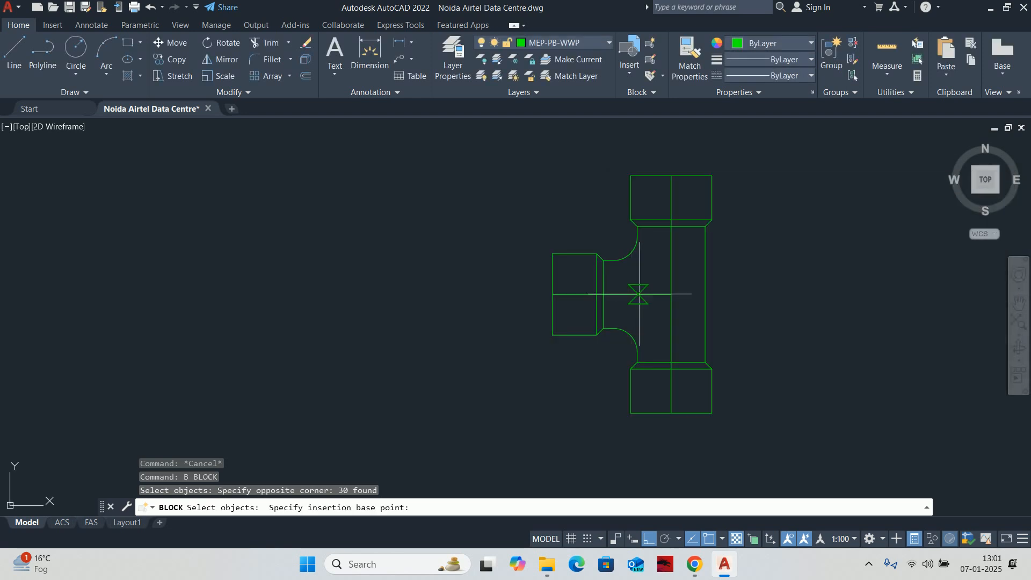
{"action": "left_click", "coordinate": [667, 290]}
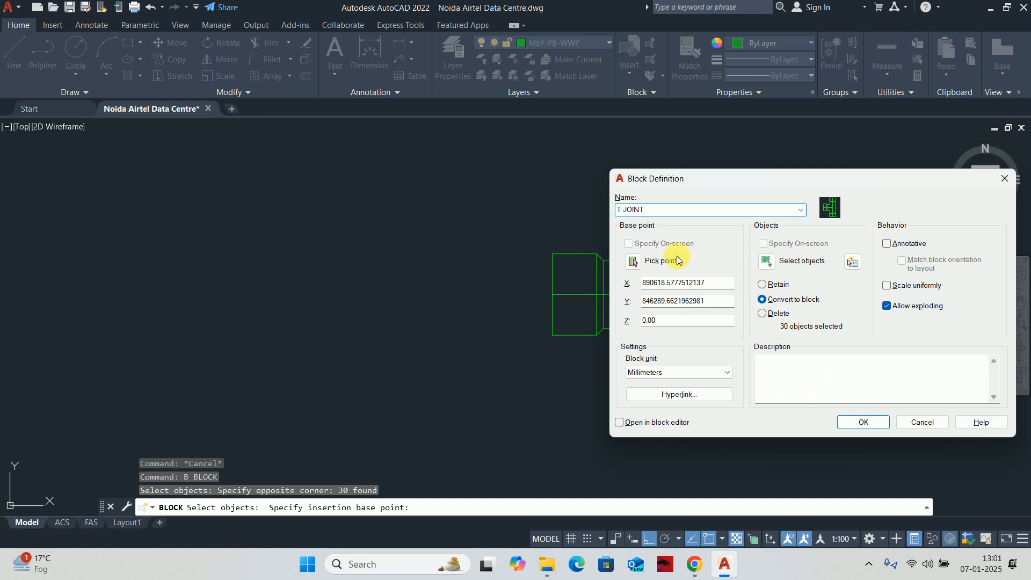
{"action": "left_click", "coordinate": [854, 421]}
{"action": "left_click", "coordinate": [667, 295]}
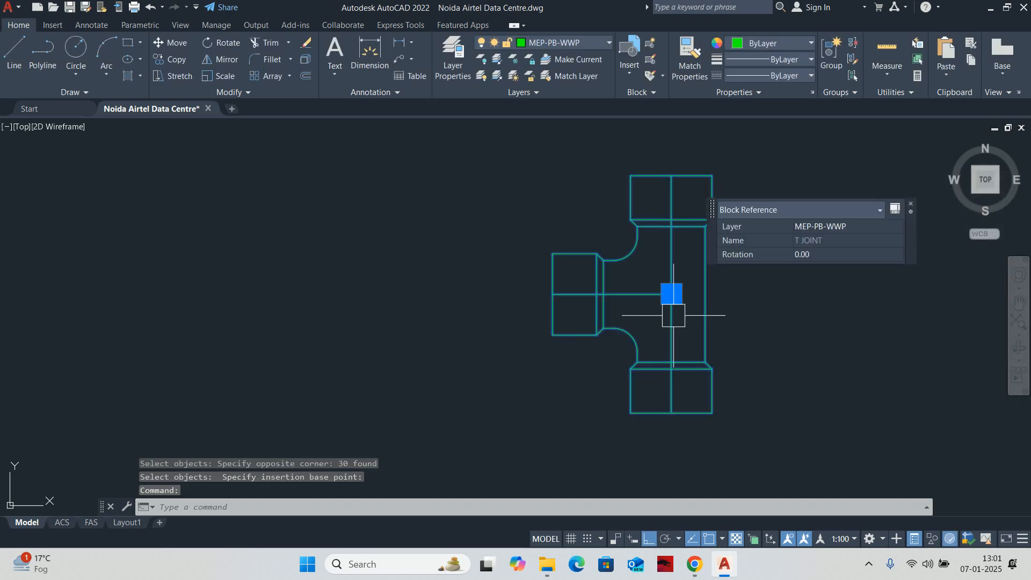
{"action": "scroll", "coordinate": [669, 319], "scroll_direction": "down", "scroll_amount": 6}
{"action": "key", "text": "Escape"}
{"action": "key", "text": "Escape"}
Start a block insertion and filter the current drawing's blocks by T* to find T JOINT.
{"action": "scroll", "coordinate": [669, 319], "scroll_direction": "down", "scroll_amount": 5}
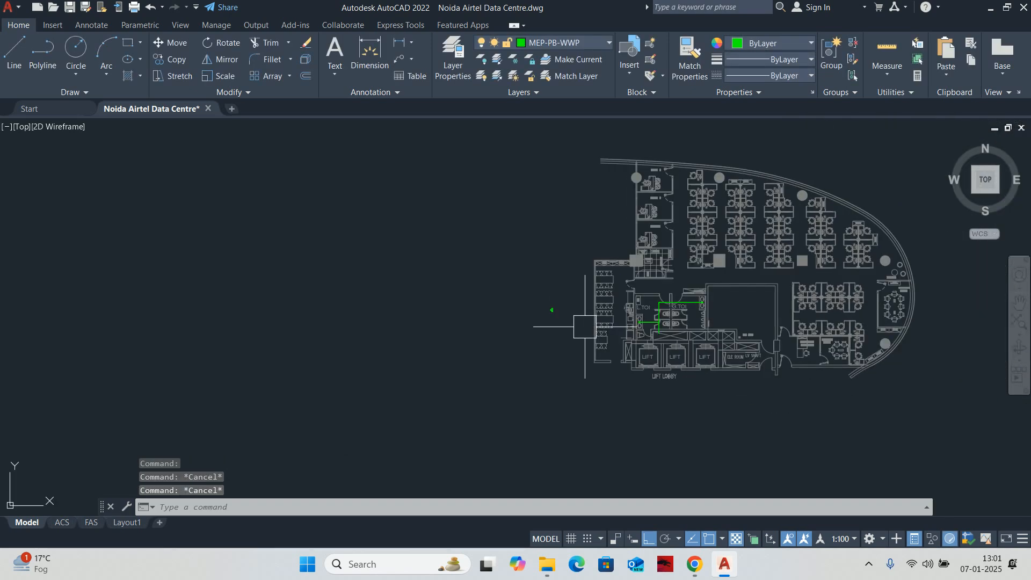
{"action": "type", "text": "I"}
{"action": "key", "text": "Return"}
{"action": "scroll", "coordinate": [662, 325], "scroll_direction": "up", "scroll_amount": 2}
{"action": "scroll", "coordinate": [846, 277], "scroll_direction": "up", "scroll_amount": 2}
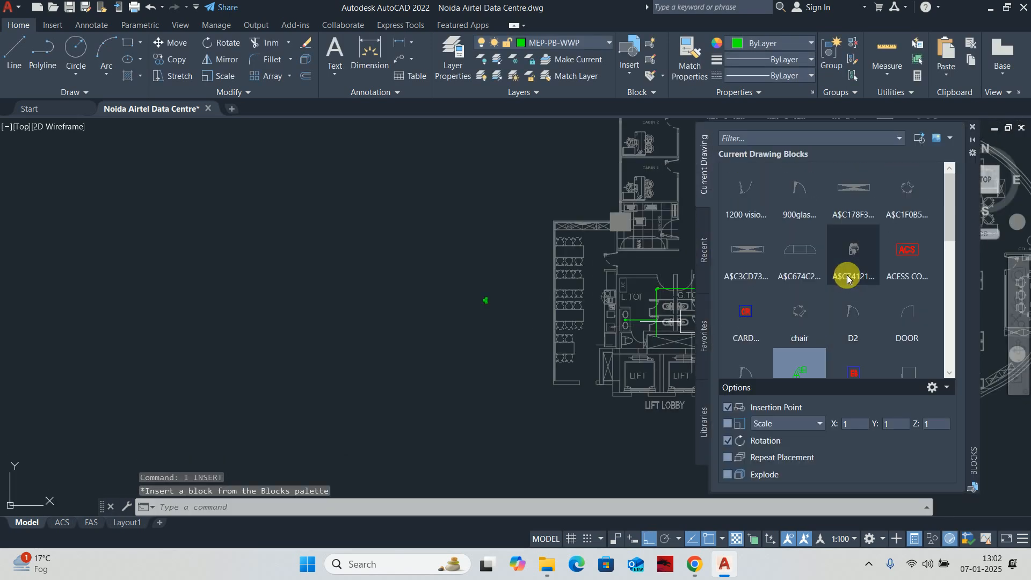
{"action": "type", "text": "T*"}
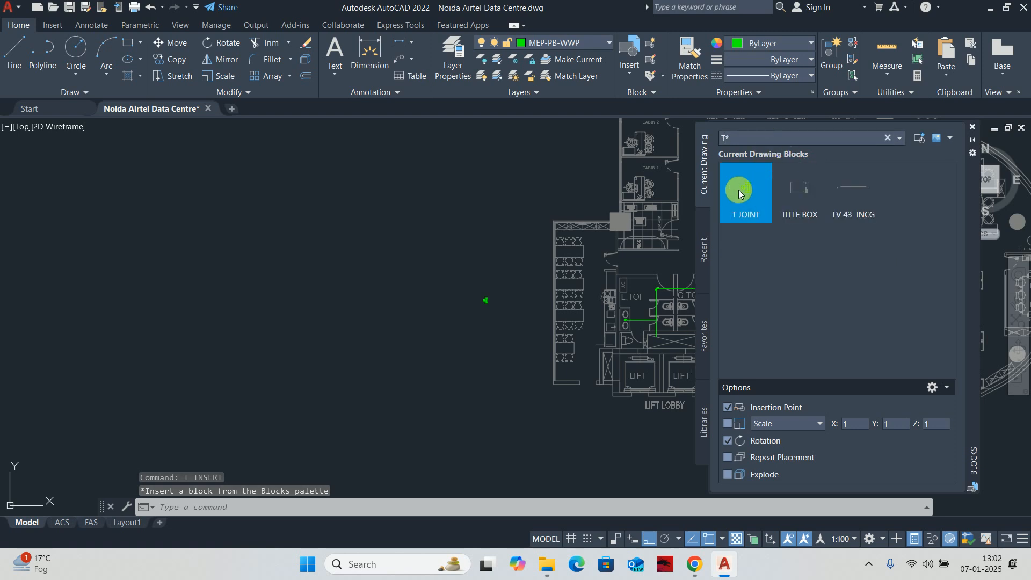
Insert the T JOINT block where the L.TOI branch pipe meets the vertical pipe, without rotating it.
{"action": "left_click", "coordinate": [742, 190]}
{"action": "scroll", "coordinate": [653, 315], "scroll_direction": "up", "scroll_amount": 10}
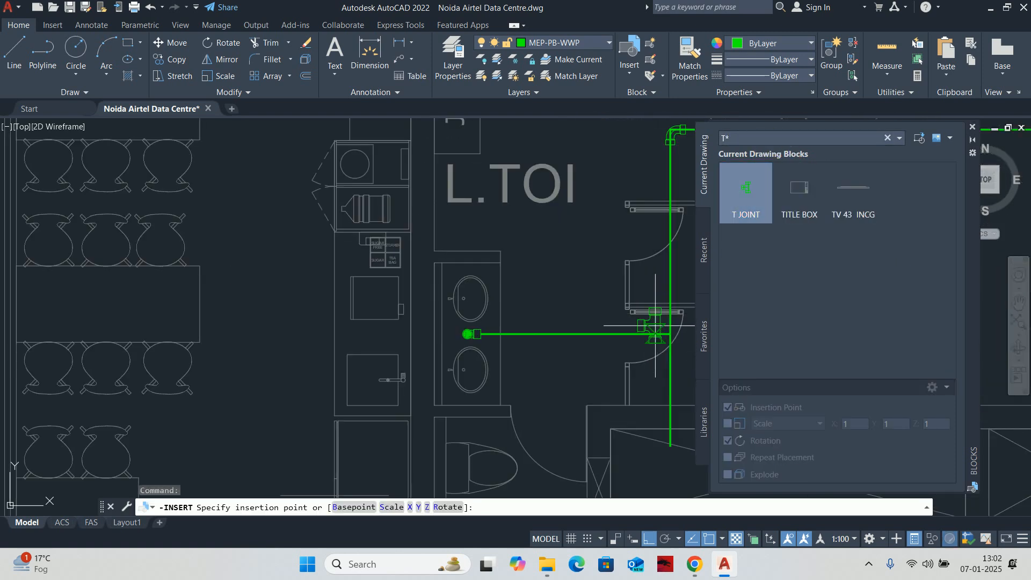
{"action": "left_click", "coordinate": [602, 316]}
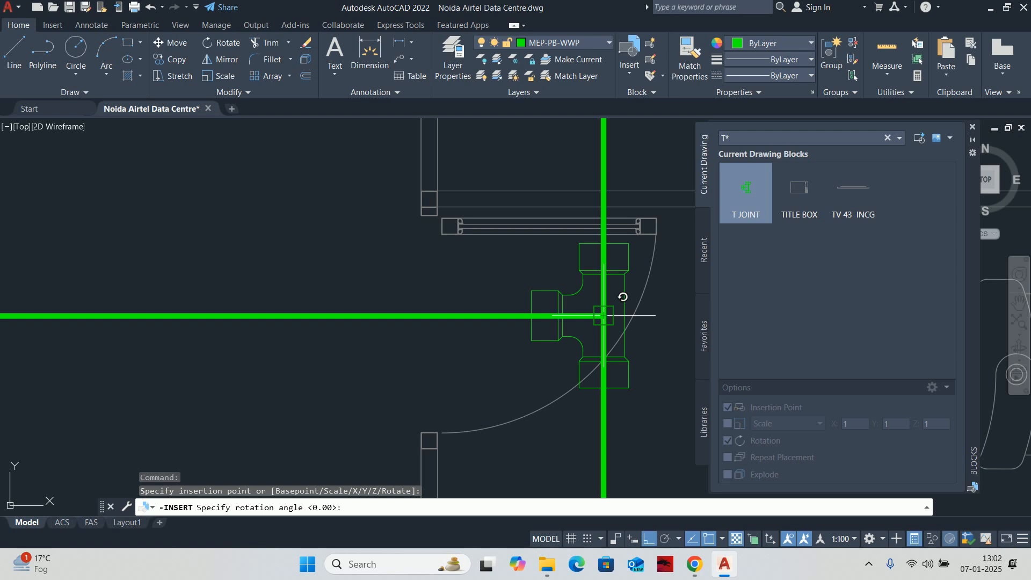
{"action": "left_click", "coordinate": [666, 326]}
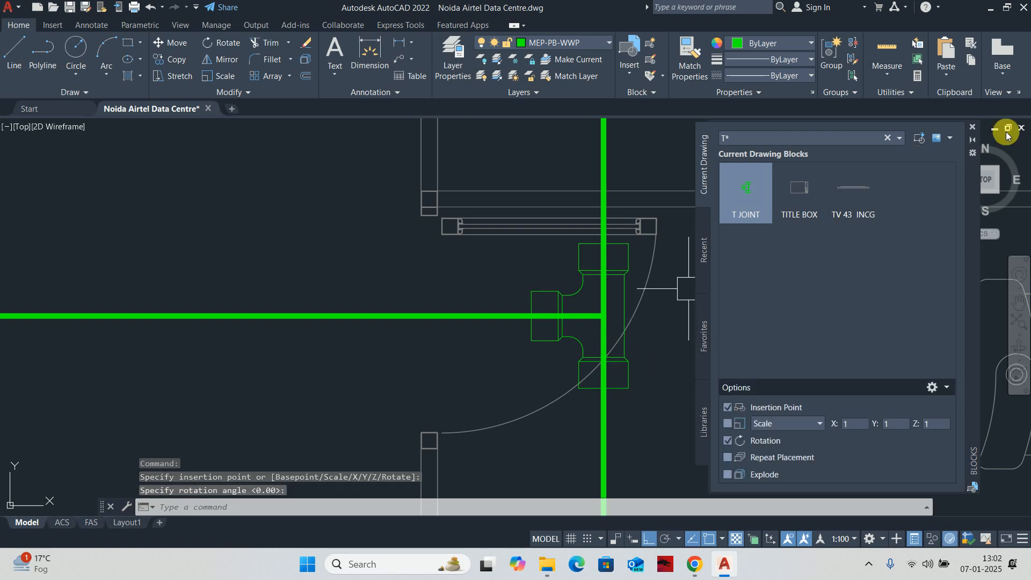
{"action": "left_click", "coordinate": [970, 127]}
{"action": "key", "text": "Escape"}
Scale the inserted T joint by a factor of 0.75 about the pipe intersection.
{"action": "type", "text": "sc"}
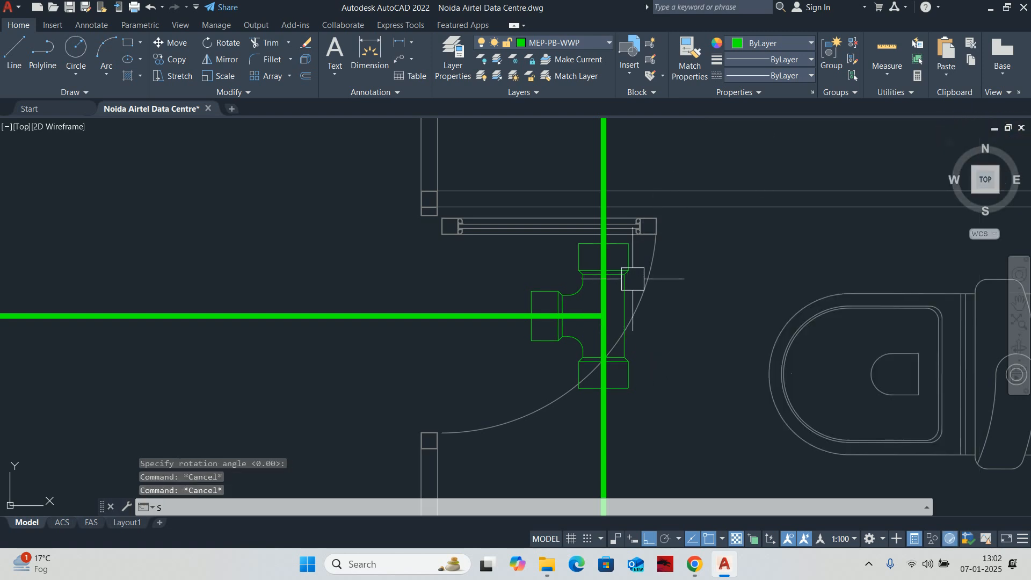
{"action": "key", "text": "Return"}
{"action": "left_click", "coordinate": [608, 297]}
{"action": "scroll", "coordinate": [608, 296], "scroll_direction": "up", "scroll_amount": 4}
{"action": "key", "text": "Return"}
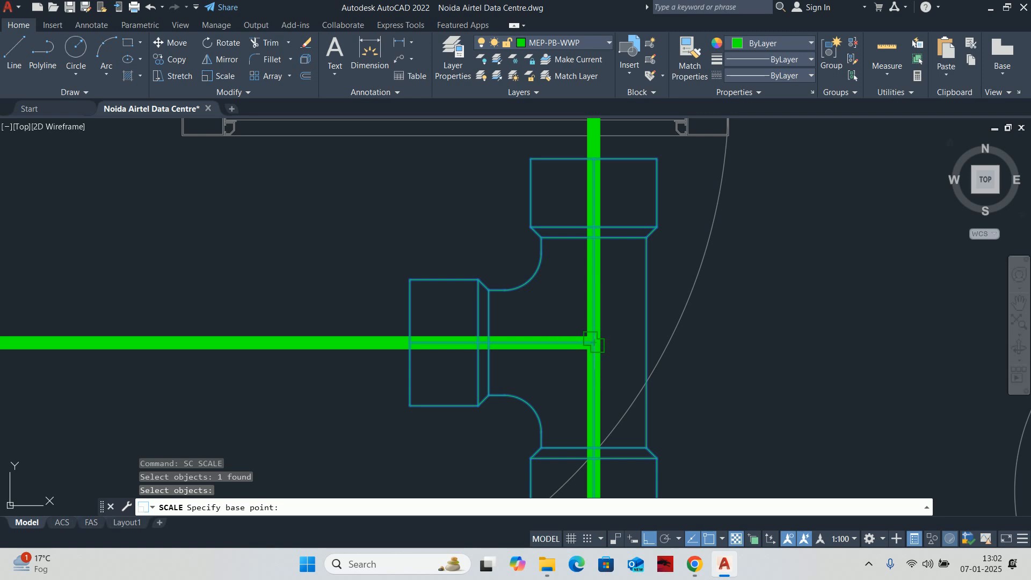
{"action": "left_click", "coordinate": [592, 340]}
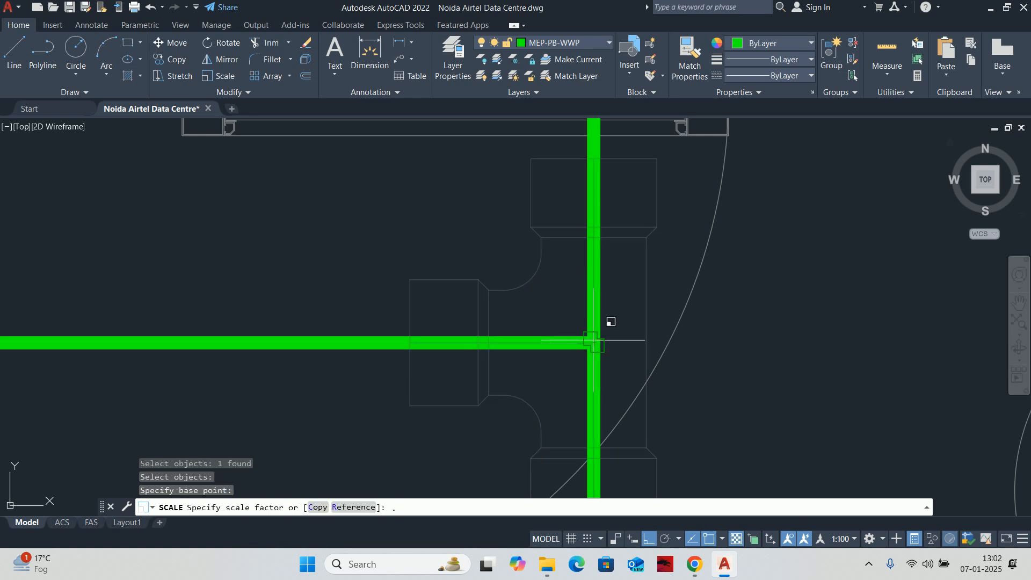
{"action": "type", "text": ".75"}
{"action": "key", "text": "Return"}
{"action": "scroll", "coordinate": [592, 340], "scroll_direction": "down", "scroll_amount": 6}
{"action": "key", "text": "Escape"}
{"action": "key", "text": "Escape"}
{"action": "key", "text": "Escape"}
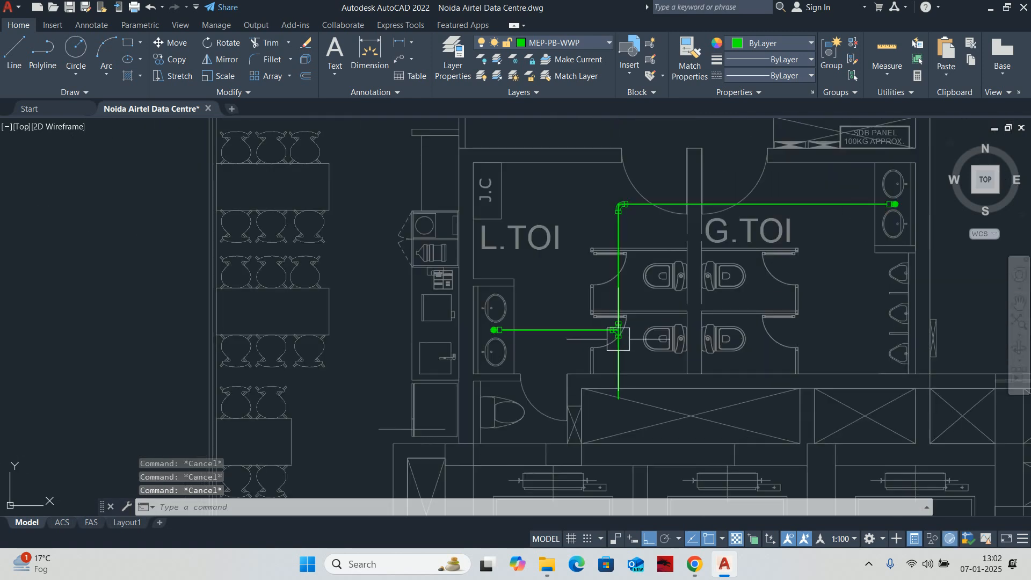
Open the STANDARD multiline style for modification and add a third element at offset 0.
{"action": "scroll", "coordinate": [733, 280], "scroll_direction": "up", "scroll_amount": 2}
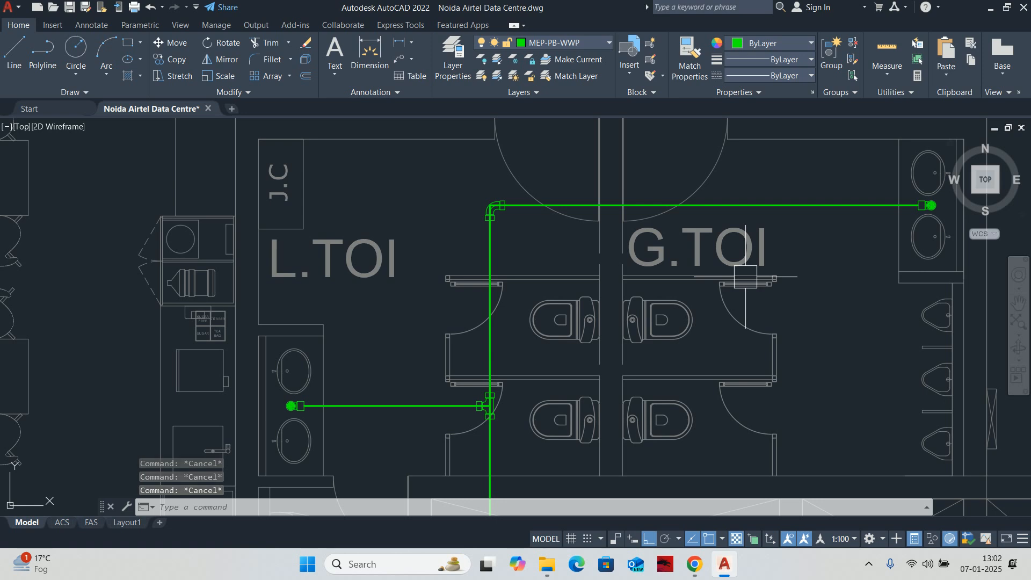
{"action": "type", "text": "SL"}
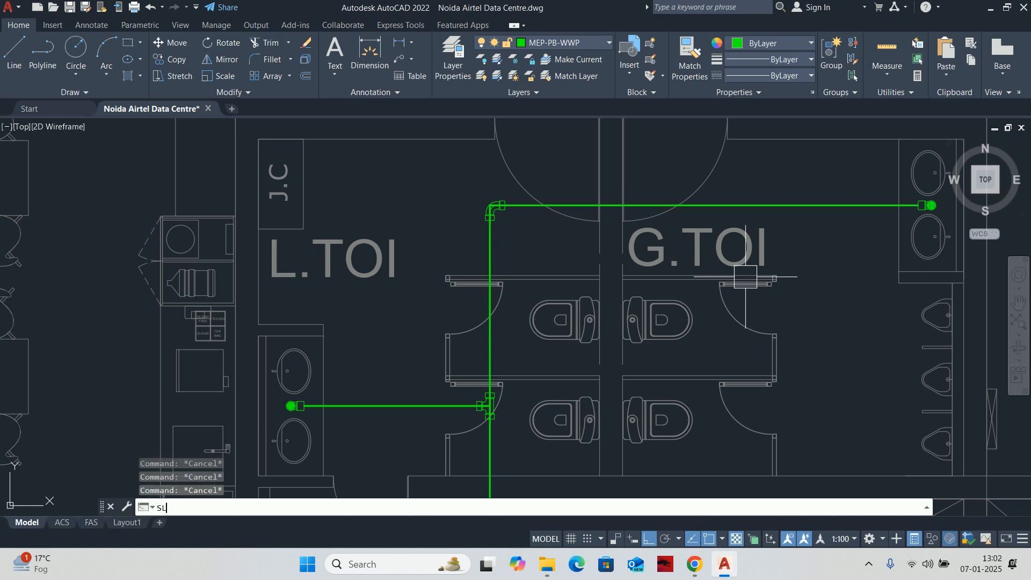
{"action": "key", "text": "Escape"}
{"action": "type", "text": "MLSTYLE"}
{"action": "key", "text": "Return"}
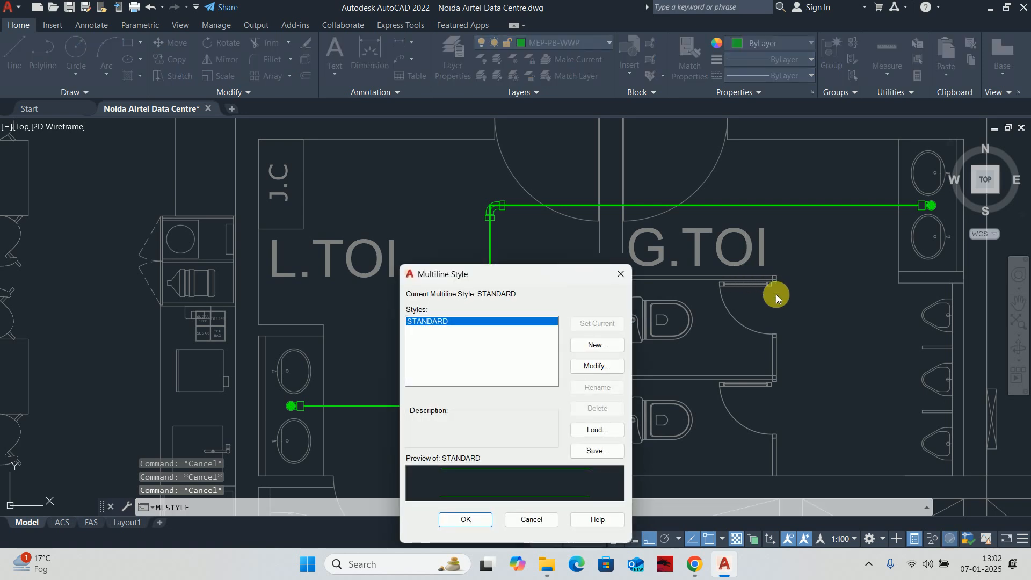
{"action": "left_click", "coordinate": [593, 365]}
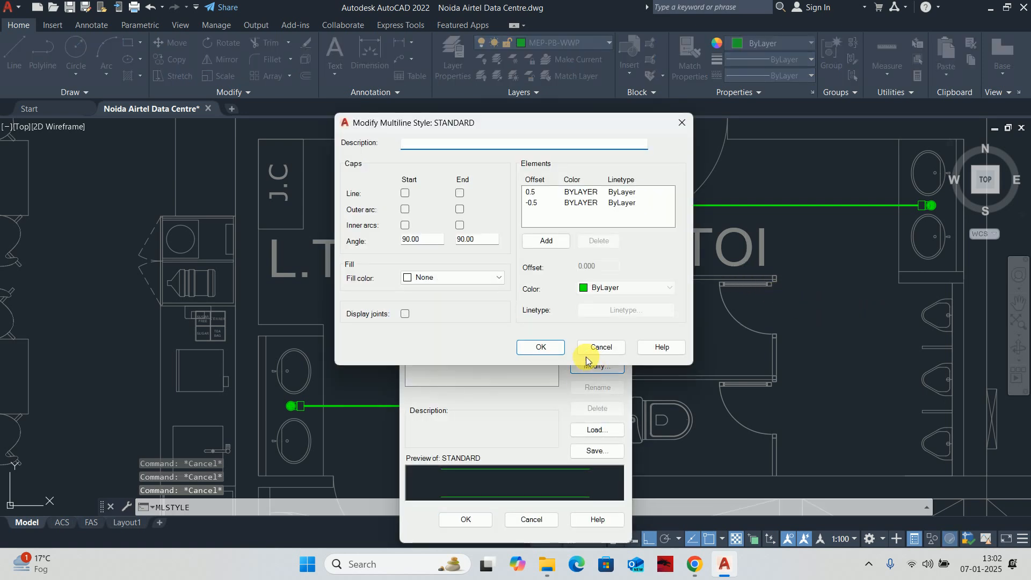
{"action": "left_click", "coordinate": [552, 241]}
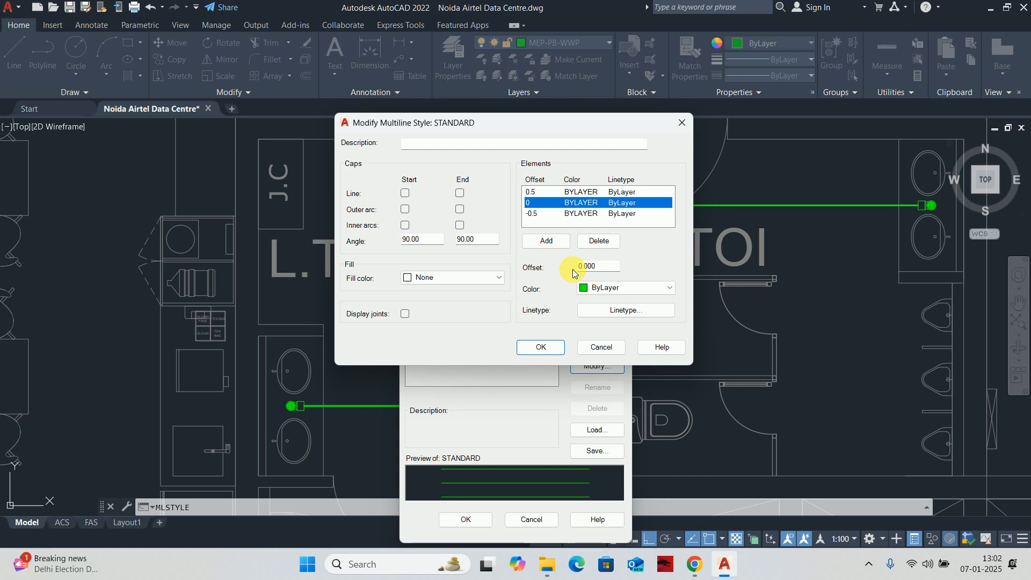
Set the offsets of the style's two outer elements to 50 and -50.
{"action": "left_click", "coordinate": [568, 199]}
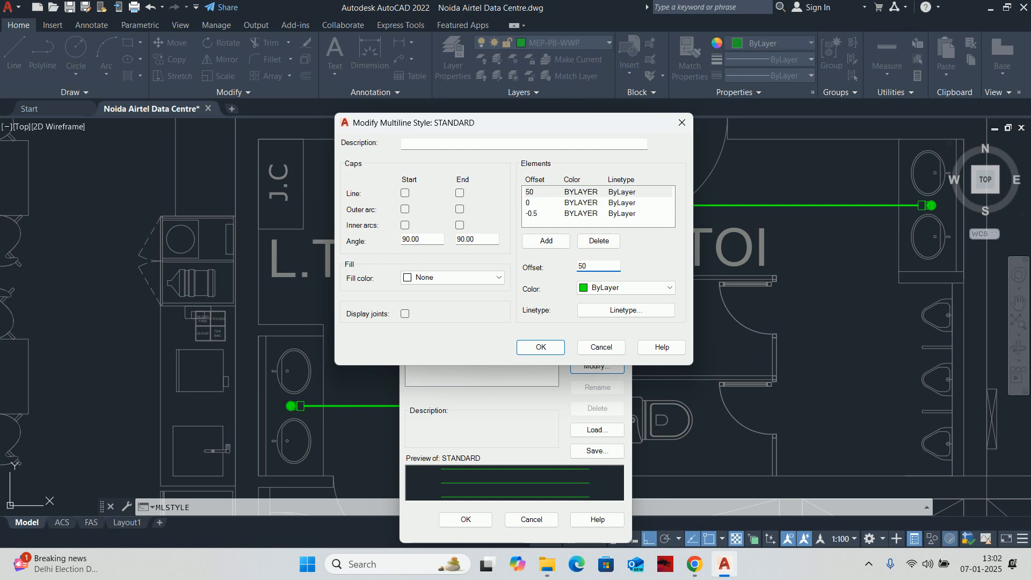
{"action": "left_click", "coordinate": [571, 202]}
{"action": "left_click", "coordinate": [573, 213]}
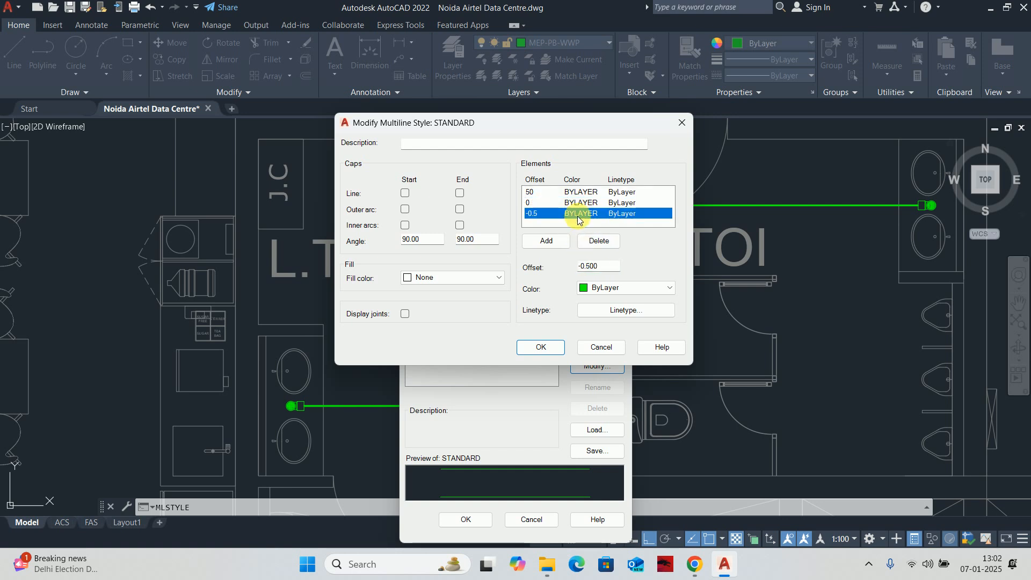
{"action": "double_click", "coordinate": [600, 267]}
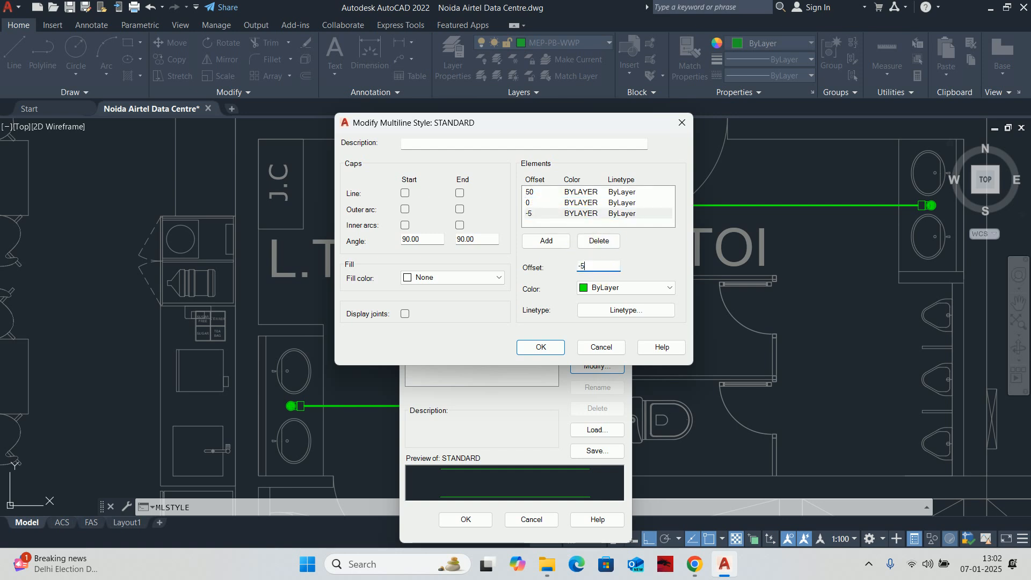
{"action": "type", "text": "-50"}
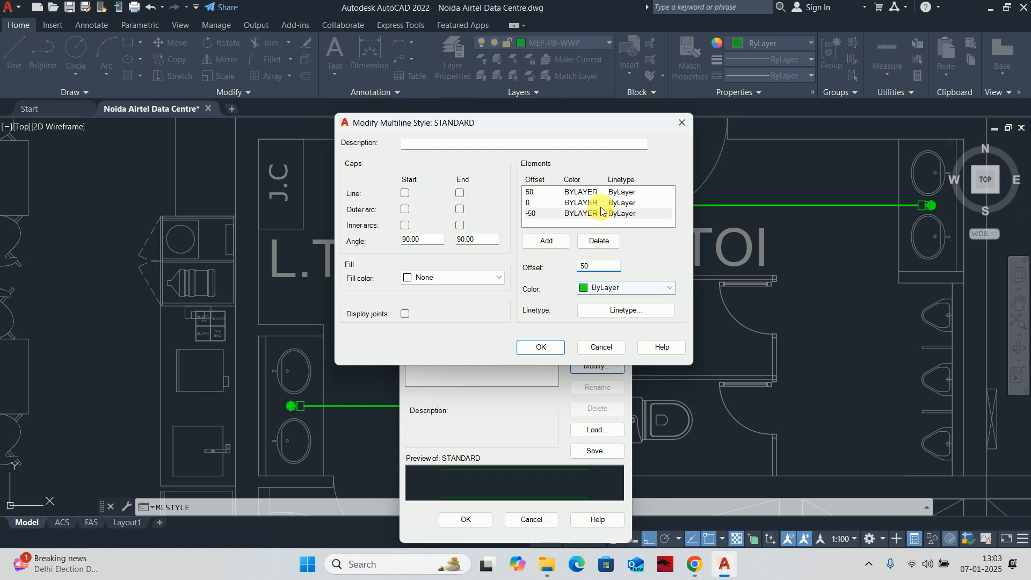
Assign the CENTER2 linetype to the element at offset 0 and accept the multiline style changes.
{"action": "left_click", "coordinate": [594, 203]}
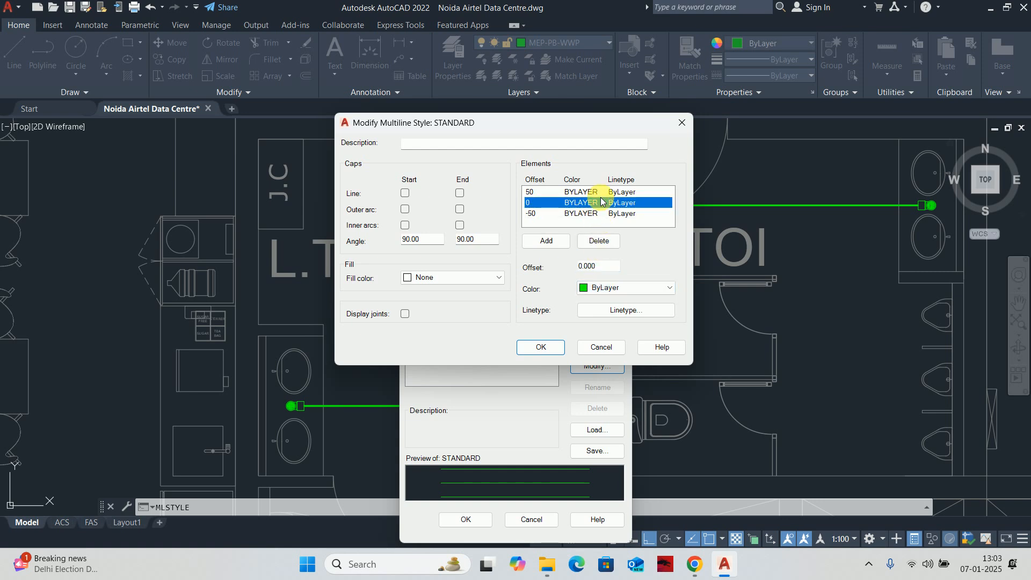
{"action": "left_click", "coordinate": [623, 309]}
{"action": "left_click", "coordinate": [409, 267]}
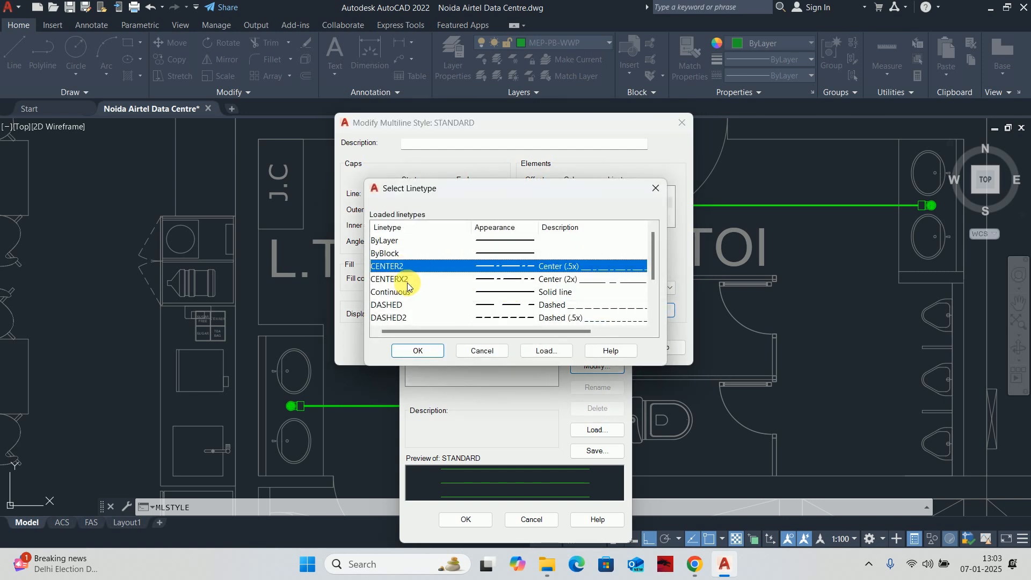
{"action": "left_click", "coordinate": [424, 350]}
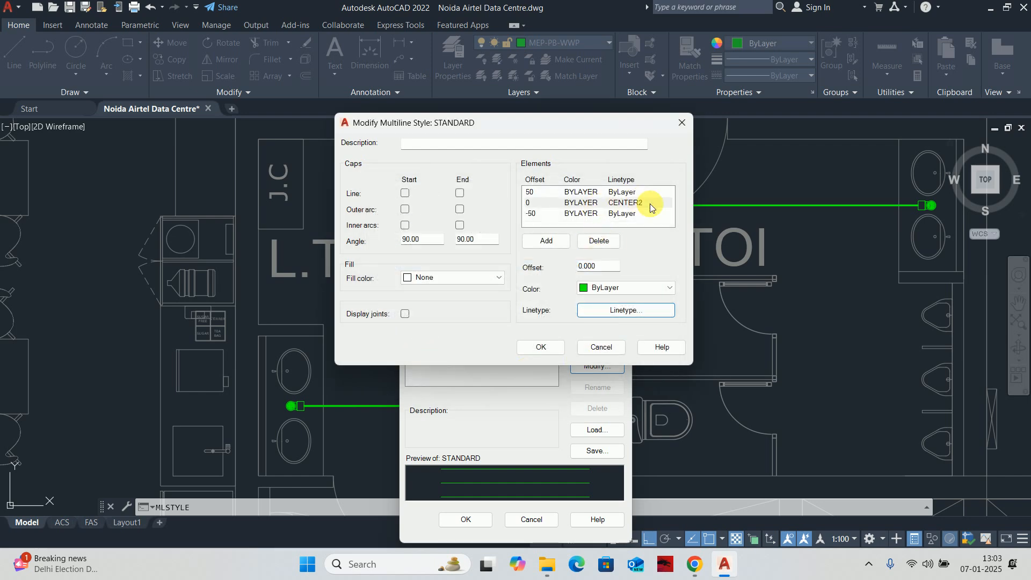
{"action": "left_click", "coordinate": [540, 347]}
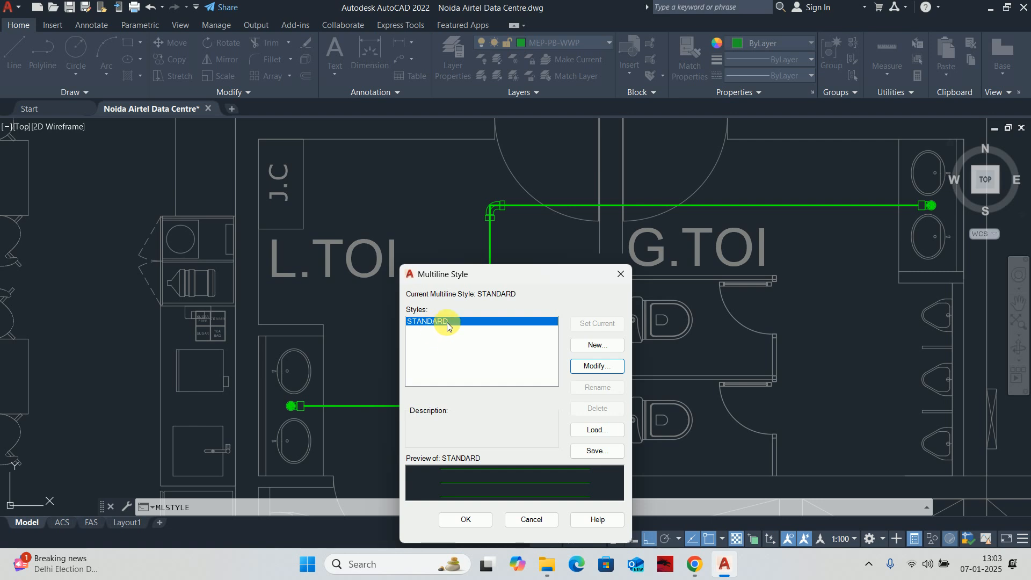
{"action": "left_click", "coordinate": [475, 519]}
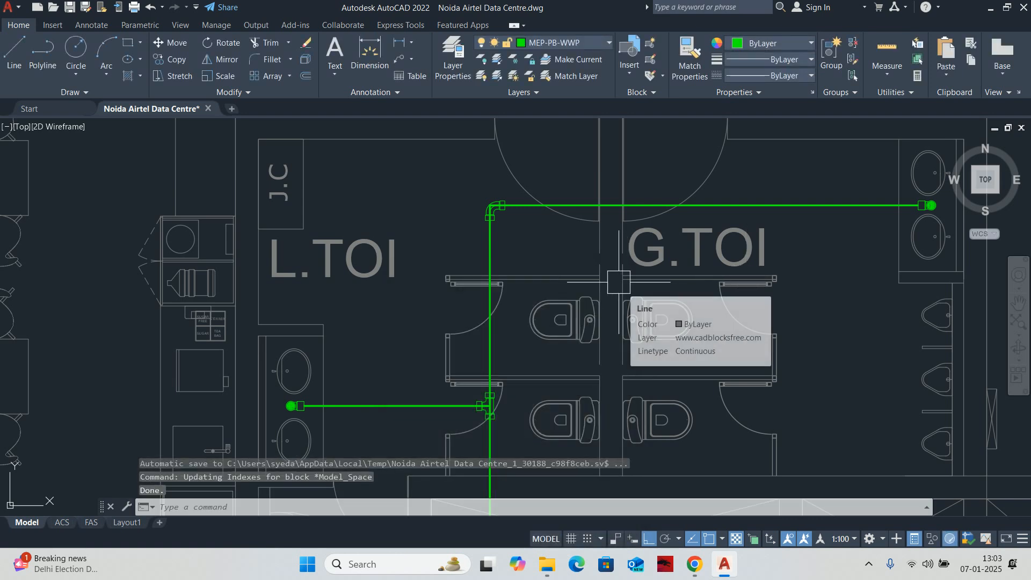
Start a multiline and set its justification to Zero.
{"action": "type", "text": "ml"}
{"action": "key", "text": "Return"}
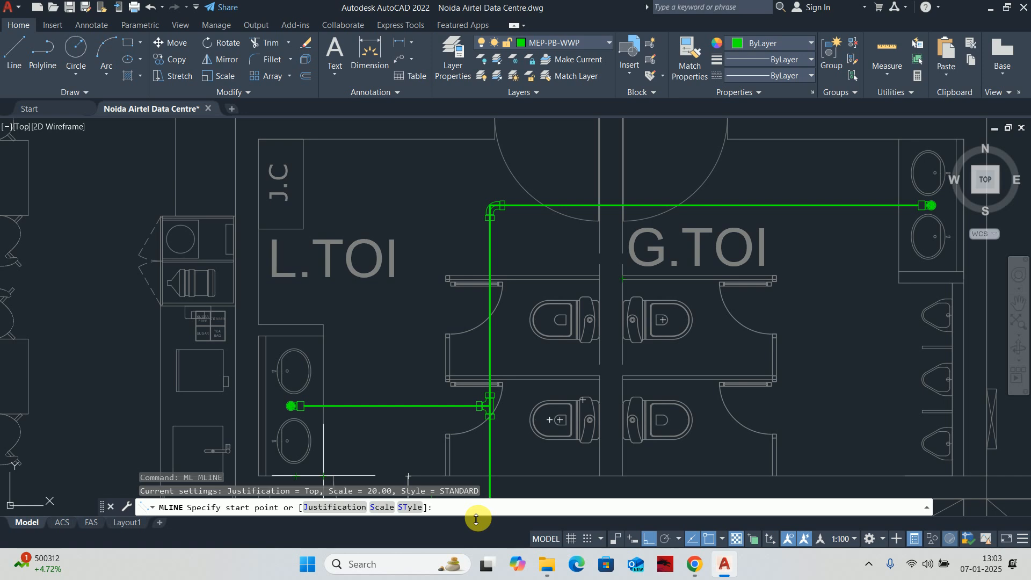
{"action": "type", "text": "J"}
{"action": "key", "text": "Return"}
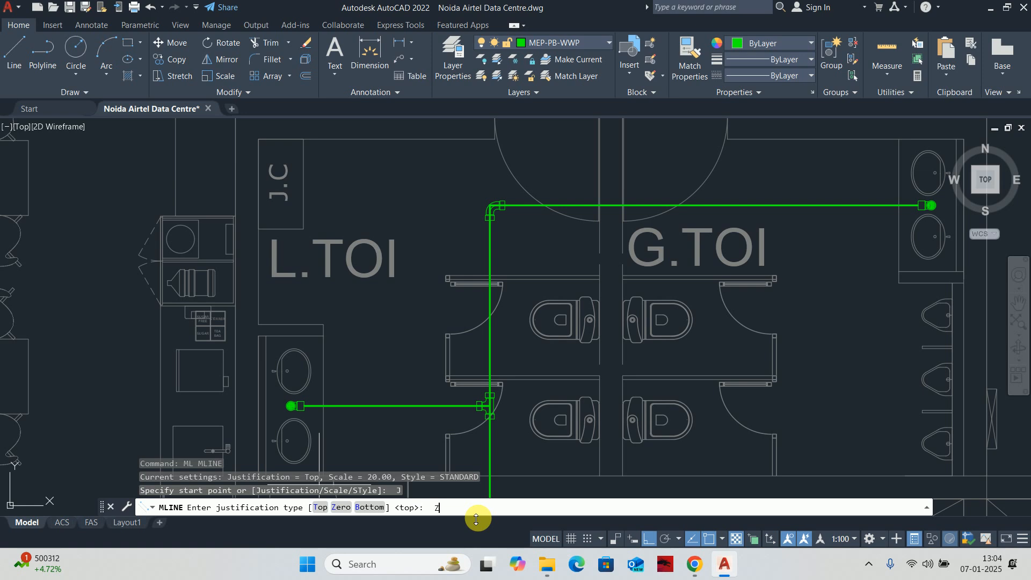
{"action": "key", "text": "Return"}
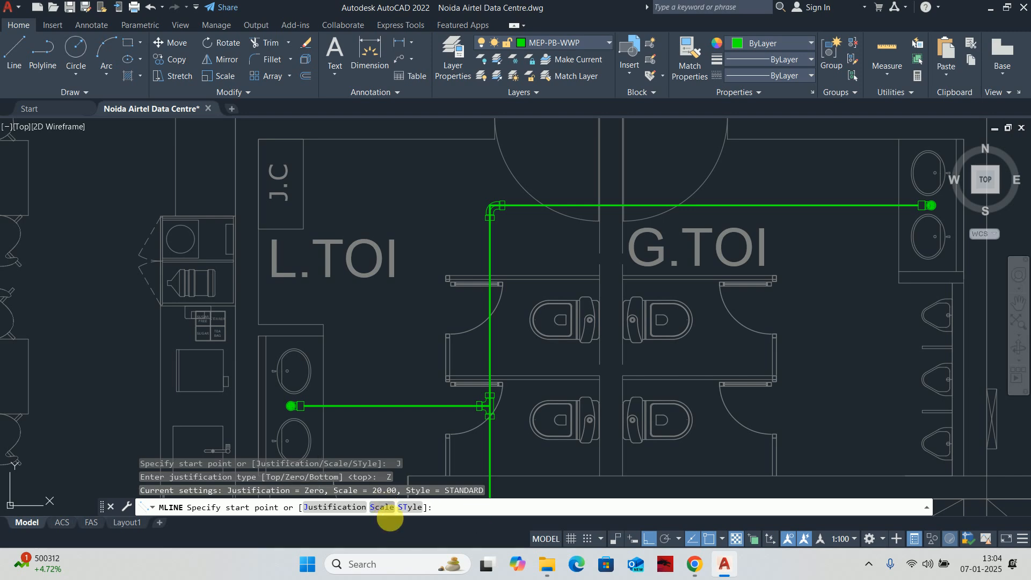
Draw an L-shaped trial multiline in the empty area beside the floor plan, with a vertical leg about 8600 units long.
{"action": "scroll", "coordinate": [611, 365], "scroll_direction": "down", "scroll_amount": 8}
{"action": "left_click", "coordinate": [367, 248]}
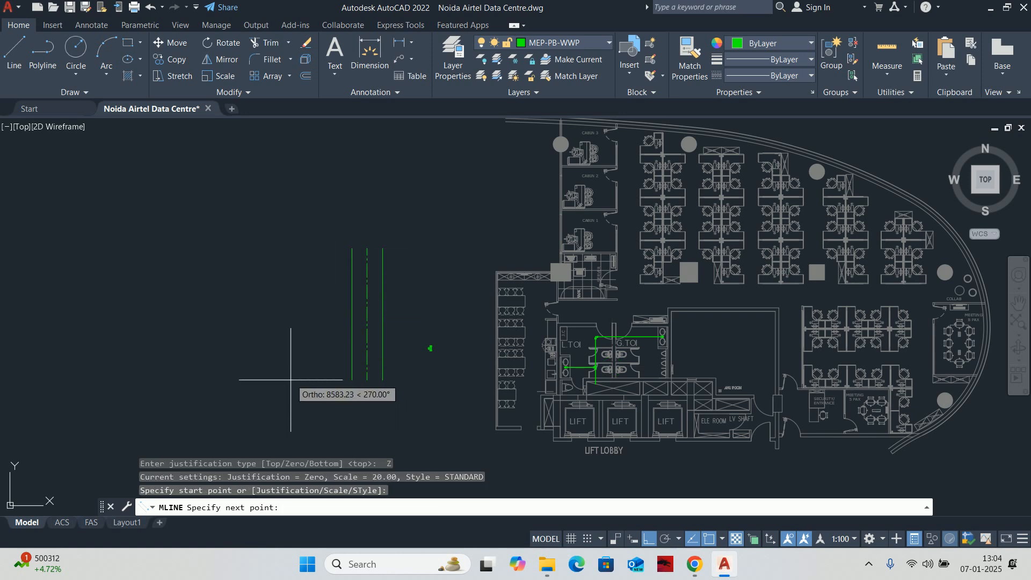
{"action": "left_click", "coordinate": [319, 381]}
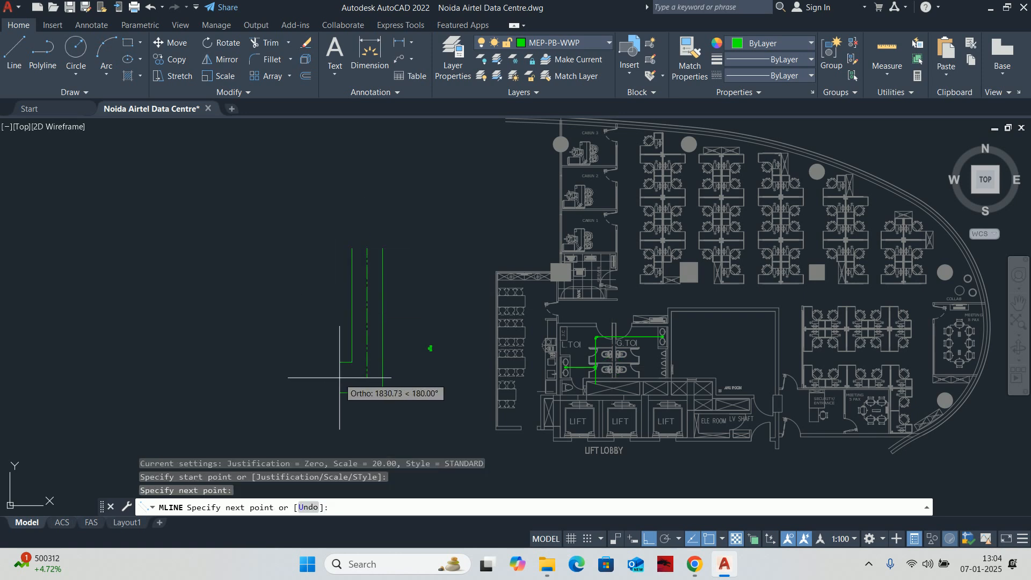
{"action": "left_click", "coordinate": [198, 341]}
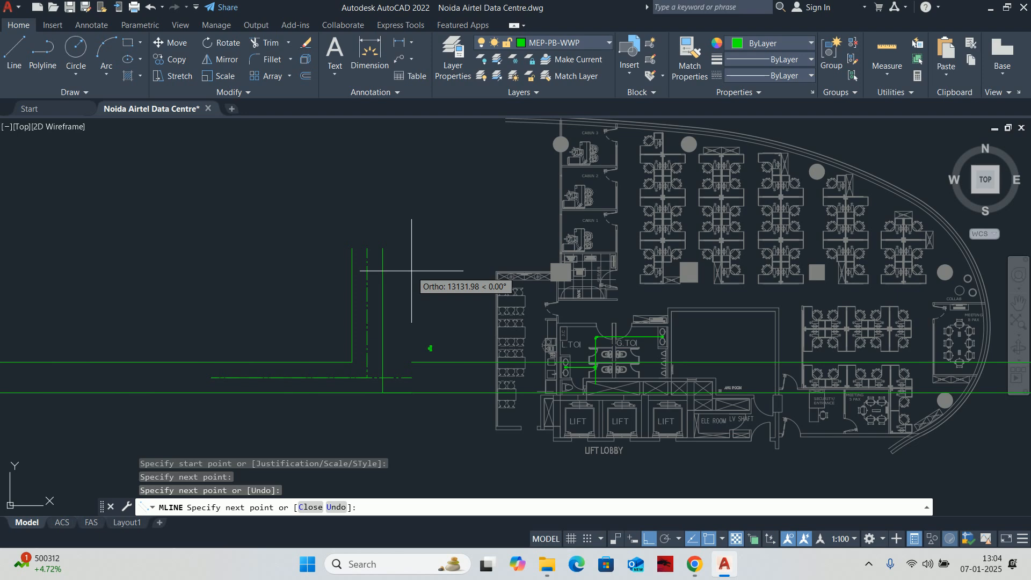
{"action": "key", "text": "Escape"}
{"action": "scroll", "coordinate": [363, 243], "scroll_direction": "up", "scroll_amount": 4}
{"action": "scroll", "coordinate": [363, 244], "scroll_direction": "up", "scroll_amount": 2}
{"action": "key", "text": "Escape"}
{"action": "key", "text": "Escape"}
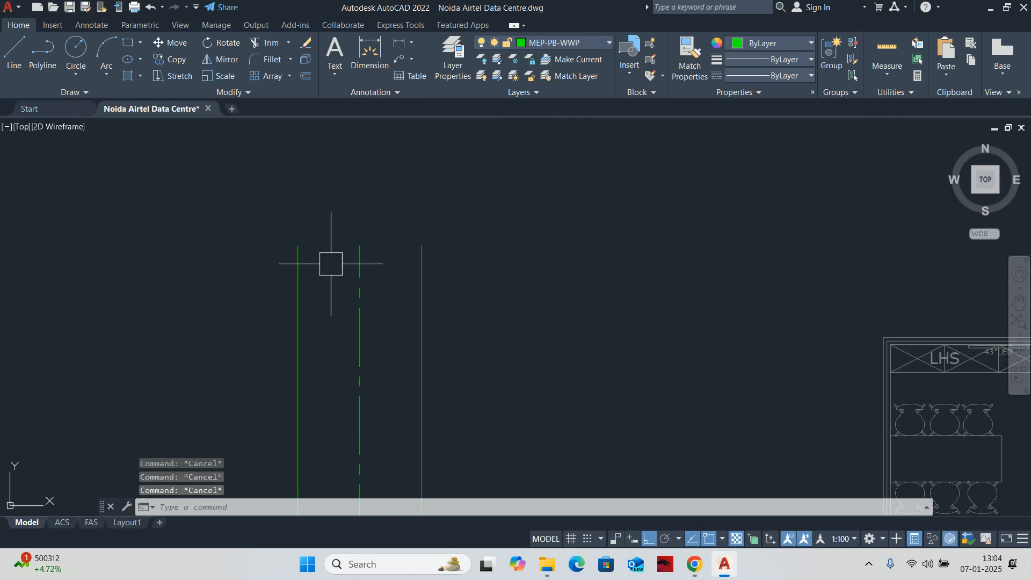
Measure the spacing between the two outer lines of the trial multiline with a linear dimension.
{"action": "type", "text": "dli"}
{"action": "key", "text": "Return"}
{"action": "left_click", "coordinate": [298, 245]}
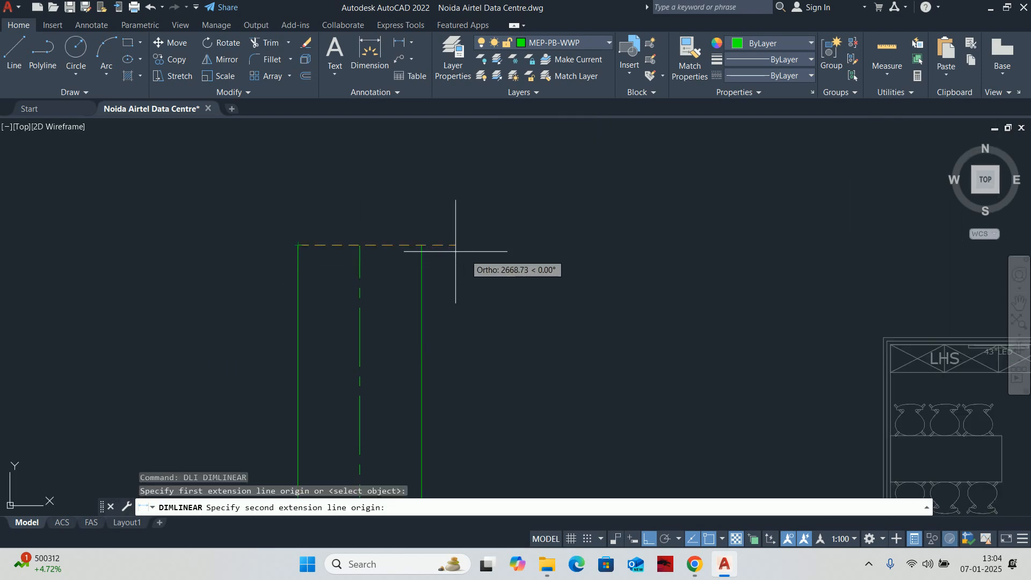
{"action": "left_click", "coordinate": [422, 245]}
{"action": "scroll", "coordinate": [335, 220], "scroll_direction": "up", "scroll_amount": 2}
{"action": "key", "text": "Escape"}
{"action": "scroll", "coordinate": [338, 241], "scroll_direction": "down", "scroll_amount": 3}
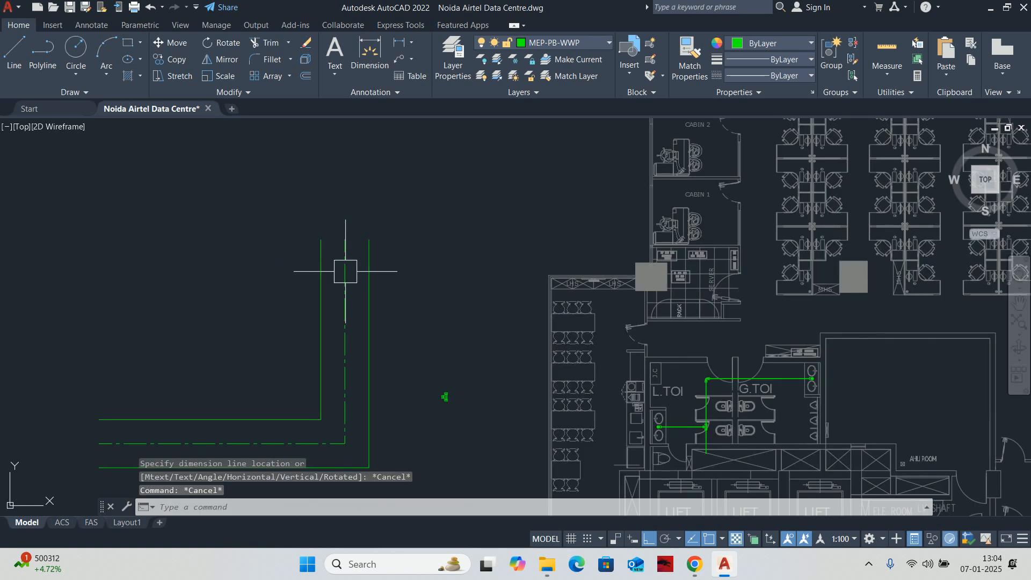
Delete the trial multiline.
{"action": "left_click_drag", "start_coordinate": [392, 300], "coordinate": [300, 266]}
{"action": "key", "text": "Delete"}
{"action": "key", "text": "Escape"}
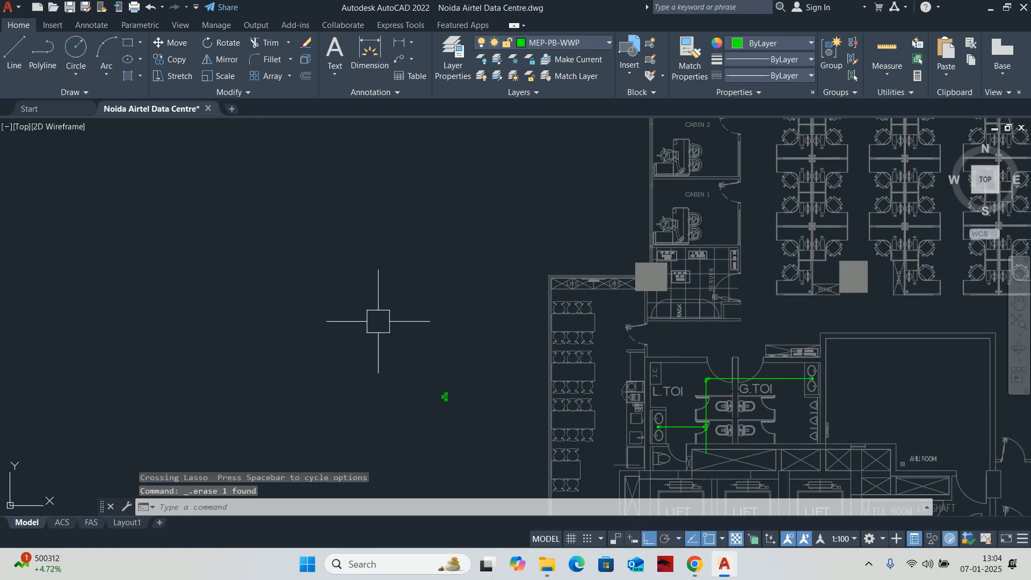
Start a multiline with Zero justification and set its scale to 0.75.
{"action": "scroll", "coordinate": [805, 376], "scroll_direction": "up", "scroll_amount": 4}
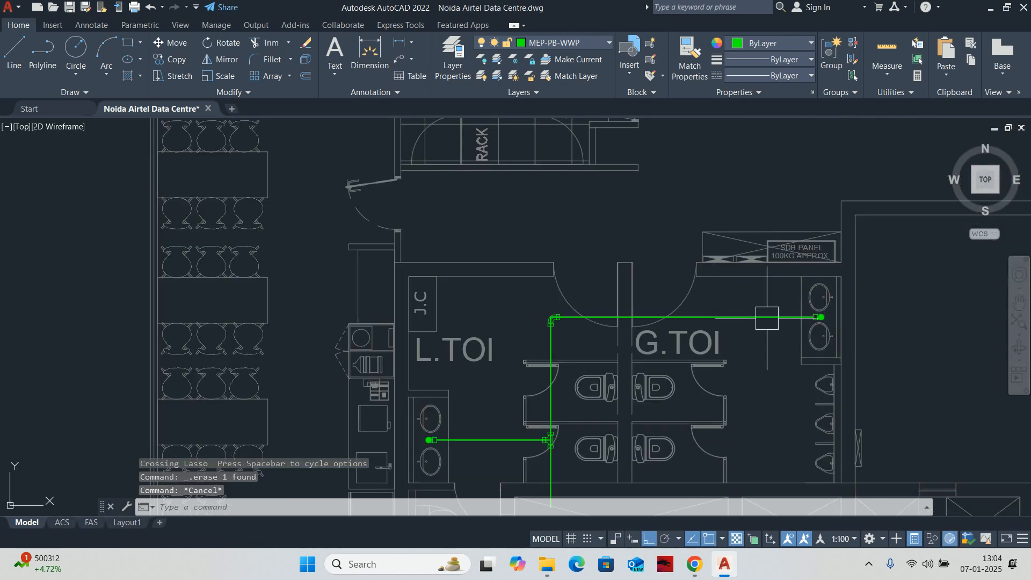
{"action": "mouse_move", "coordinate": [766, 317]}
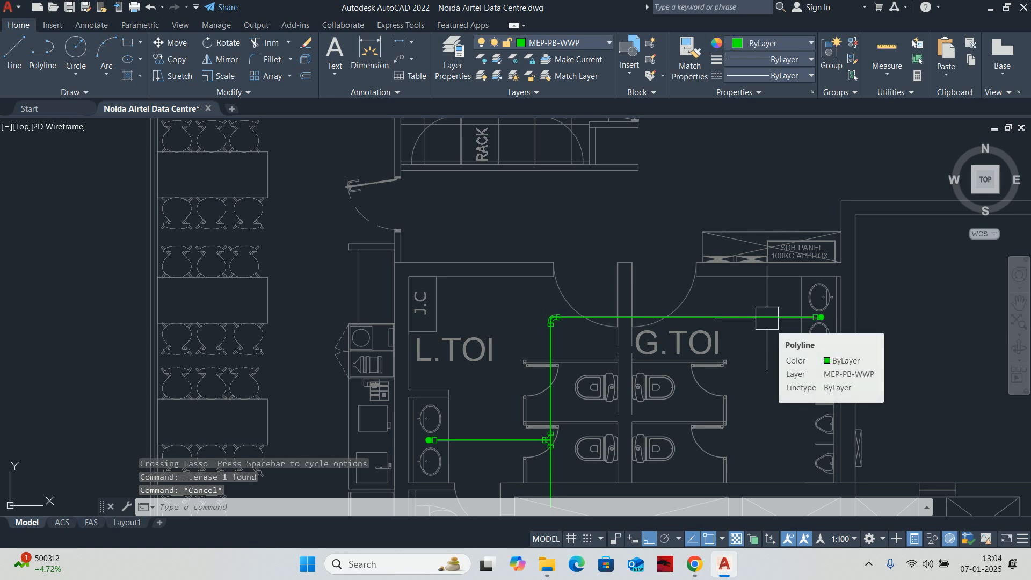
{"action": "type", "text": "ML"}
{"action": "key", "text": "Return"}
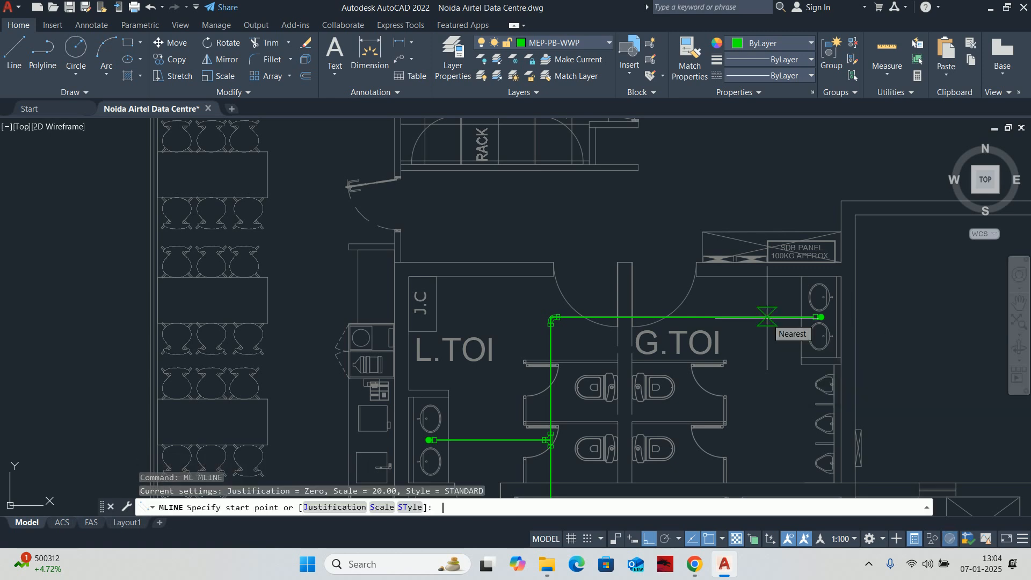
{"action": "key", "text": "Return"}
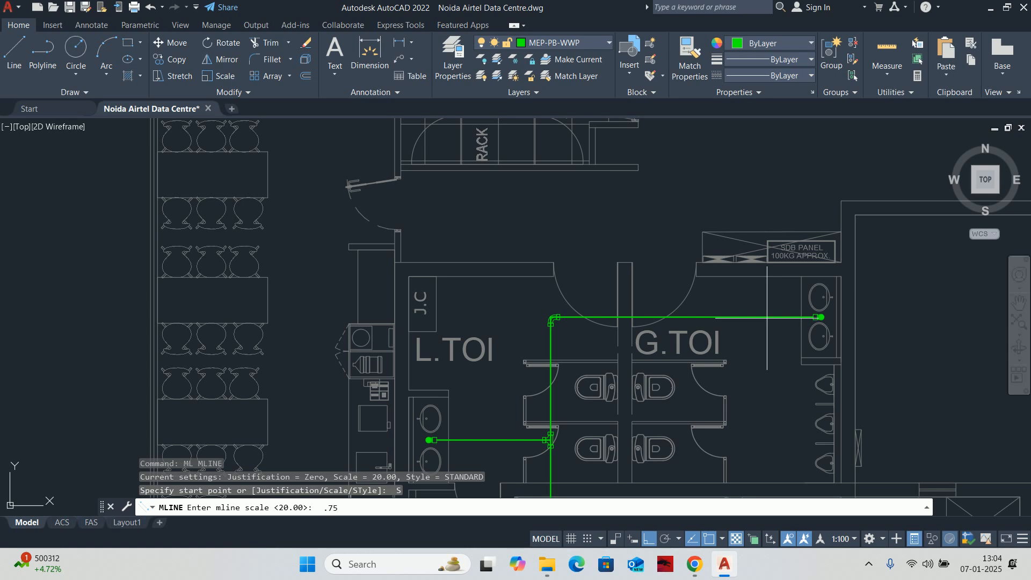
{"action": "type", "text": ".75"}
{"action": "key", "text": "Return"}
Draw a horizontal multiline along the guide polyline from the G.TOI washbasin fitting to the elbow's horizontal socket.
{"action": "scroll", "coordinate": [816, 333], "scroll_direction": "up", "scroll_amount": 5}
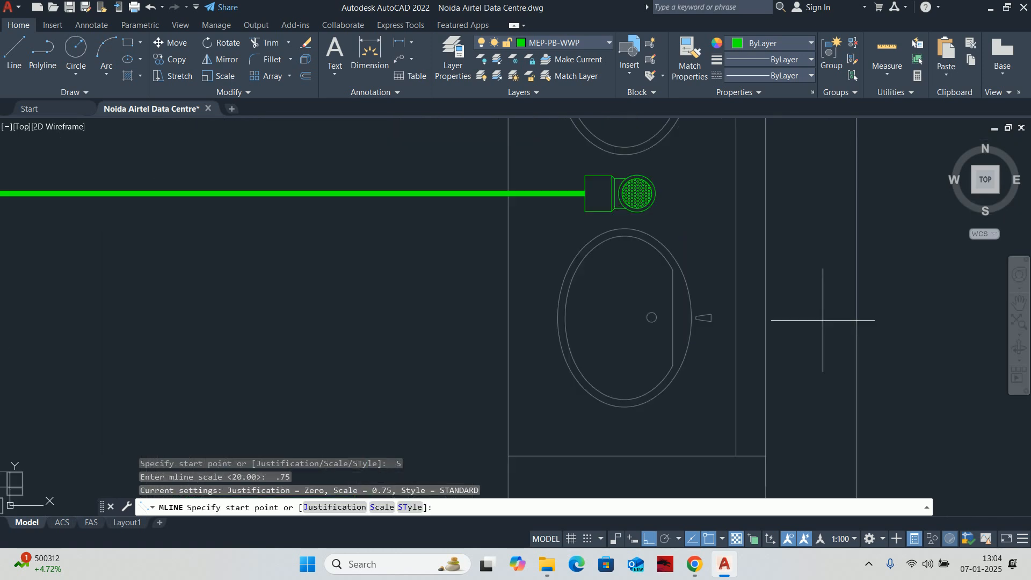
{"action": "left_click", "coordinate": [637, 193]}
{"action": "scroll", "coordinate": [867, 350], "scroll_direction": "up", "scroll_amount": 3}
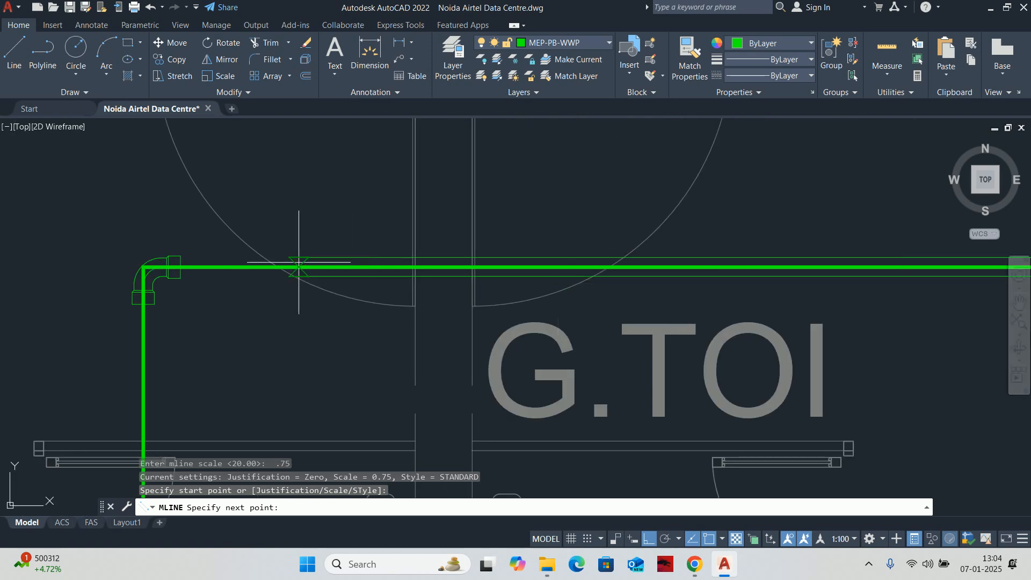
{"action": "scroll", "coordinate": [124, 267], "scroll_direction": "up", "scroll_amount": 4}
{"action": "left_click", "coordinate": [290, 315]}
{"action": "key", "text": "Escape"}
{"action": "key", "text": "Escape"}
{"action": "key", "text": "Escape"}
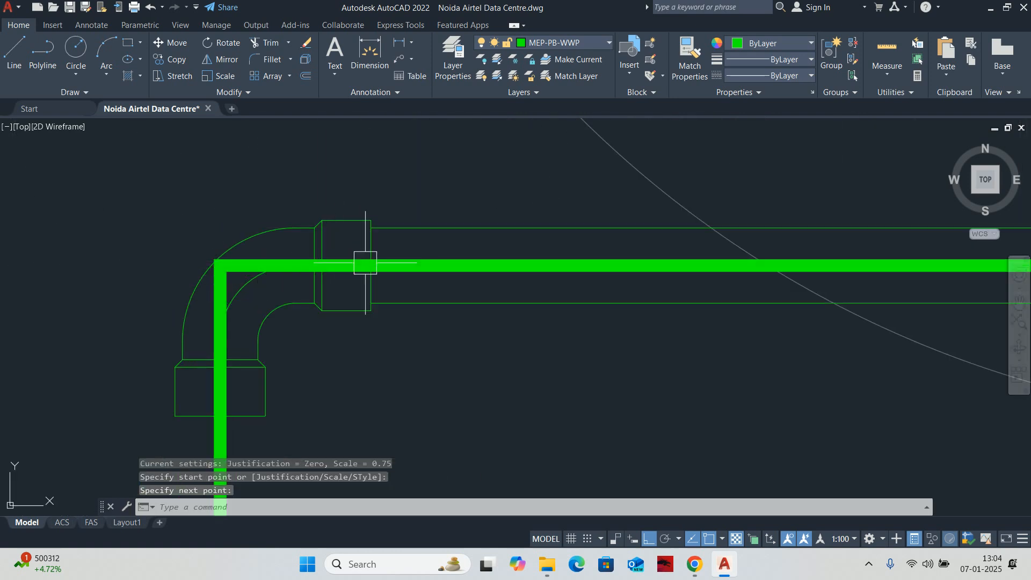
Draw a vertical multiline from the elbow's lower socket down to the upper socket of the T-joint.
{"action": "scroll", "coordinate": [377, 319], "scroll_direction": "down", "scroll_amount": 3}
{"action": "middle_click_drag", "start_coordinate": [378, 318], "coordinate": [447, 269]}
{"action": "scroll", "coordinate": [391, 290], "scroll_direction": "up", "scroll_amount": 2}
{"action": "key", "text": "space"}
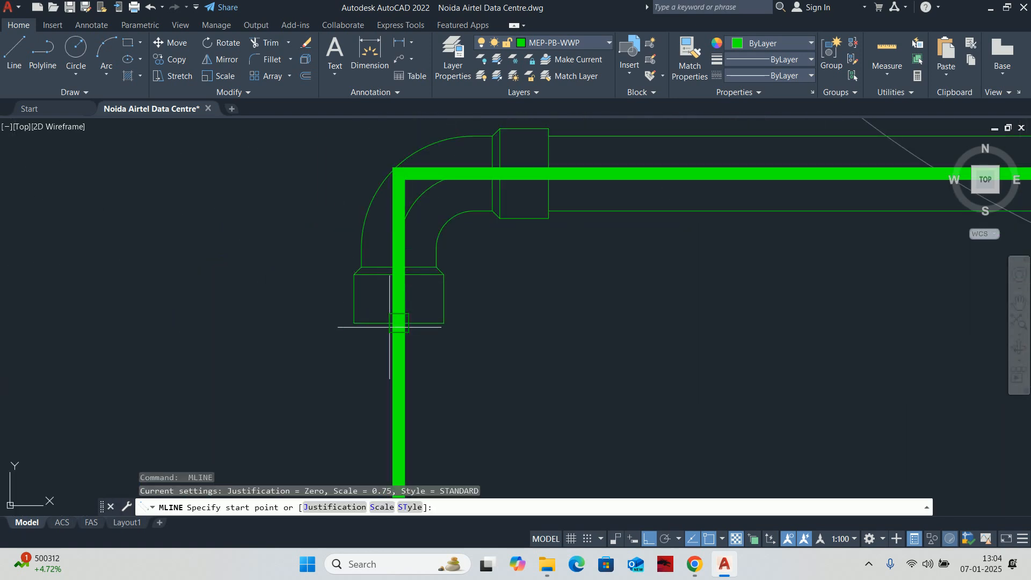
{"action": "left_click", "coordinate": [391, 326]}
{"action": "scroll", "coordinate": [398, 408], "scroll_direction": "down", "scroll_amount": 1}
{"action": "middle_click_drag", "start_coordinate": [397, 408], "coordinate": [419, 265]}
{"action": "scroll", "coordinate": [418, 265], "scroll_direction": "down", "scroll_amount": 4}
{"action": "middle_click_drag", "start_coordinate": [435, 431], "coordinate": [439, 202]}
{"action": "scroll", "coordinate": [439, 203], "scroll_direction": "down", "scroll_amount": 2}
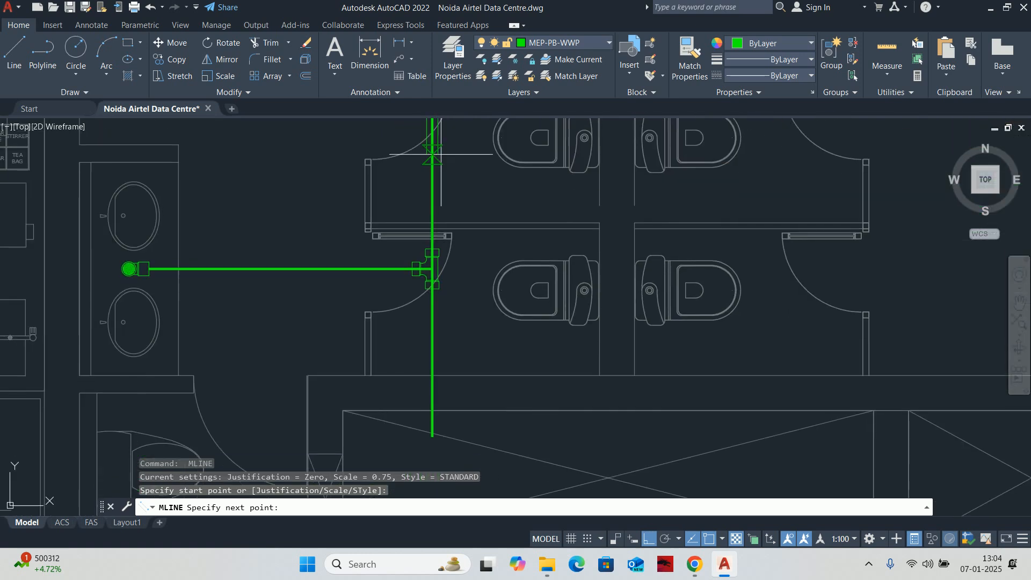
{"action": "scroll", "coordinate": [421, 268], "scroll_direction": "up", "scroll_amount": 2}
{"action": "scroll", "coordinate": [441, 225], "scroll_direction": "up", "scroll_amount": 6}
{"action": "left_click", "coordinate": [428, 288]}
{"action": "key", "text": "Escape"}
{"action": "key", "text": "Escape"}
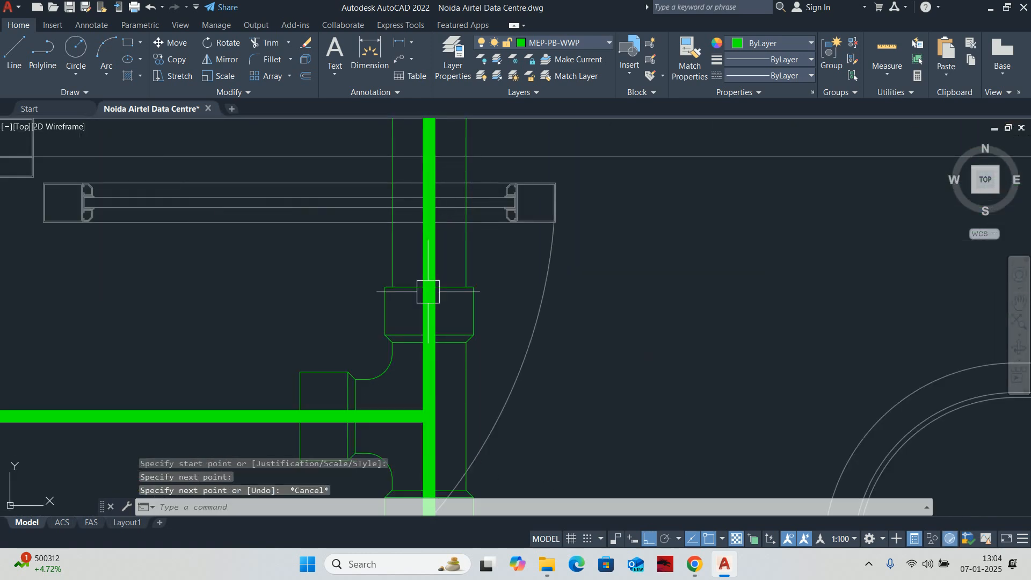
Draw a vertical multiline from the T-joint's lower socket down to the upper edge of the crossed shaft above the lifts.
{"action": "scroll", "coordinate": [433, 299], "scroll_direction": "down", "scroll_amount": 4}
{"action": "middle_click_drag", "start_coordinate": [435, 337], "coordinate": [439, 242]}
{"action": "scroll", "coordinate": [440, 241], "scroll_direction": "down", "scroll_amount": 2}
{"action": "key", "text": "space"}
{"action": "left_click", "coordinate": [437, 346]}
{"action": "scroll", "coordinate": [428, 356], "scroll_direction": "down", "scroll_amount": 3}
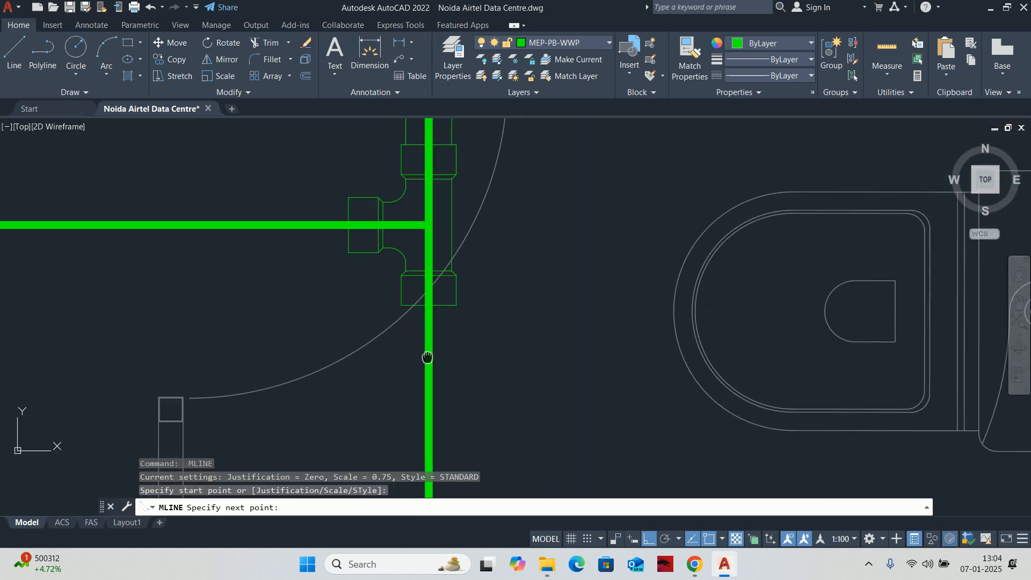
{"action": "middle_click_drag", "start_coordinate": [425, 326], "coordinate": [409, 181]}
{"action": "scroll", "coordinate": [408, 212], "scroll_direction": "up", "scroll_amount": 4}
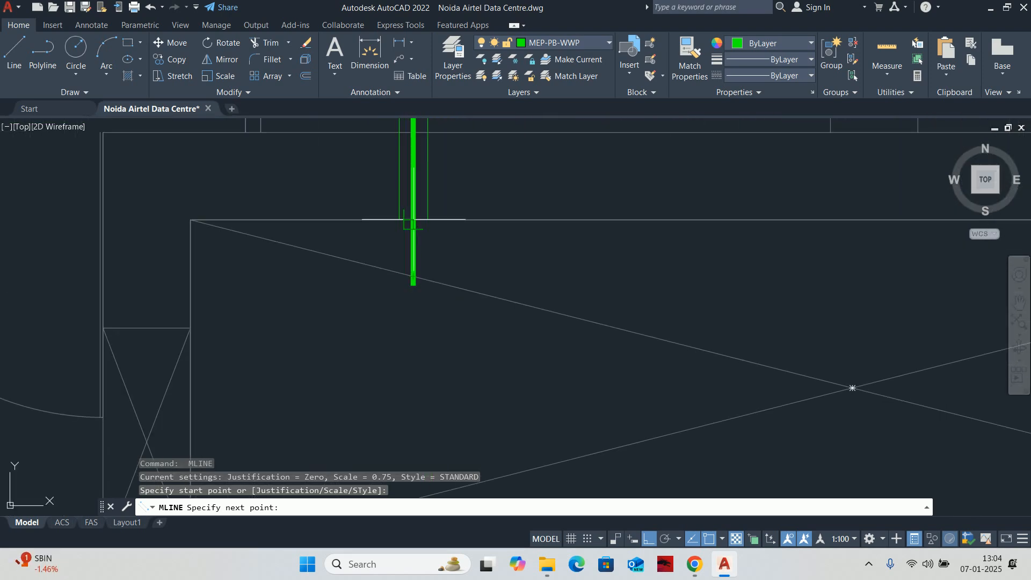
{"action": "left_click", "coordinate": [413, 213]}
{"action": "key", "text": "Escape"}
{"action": "key", "text": "Escape"}
Draw a horizontal multiline from the L.TOI washbasin fitting to the branch socket of the T-joint.
{"action": "scroll", "coordinate": [415, 218], "scroll_direction": "down", "scroll_amount": 3}
{"action": "middle_click_drag", "start_coordinate": [386, 214], "coordinate": [431, 361]}
{"action": "scroll", "coordinate": [217, 264], "scroll_direction": "up", "scroll_amount": 3}
{"action": "key", "text": "space"}
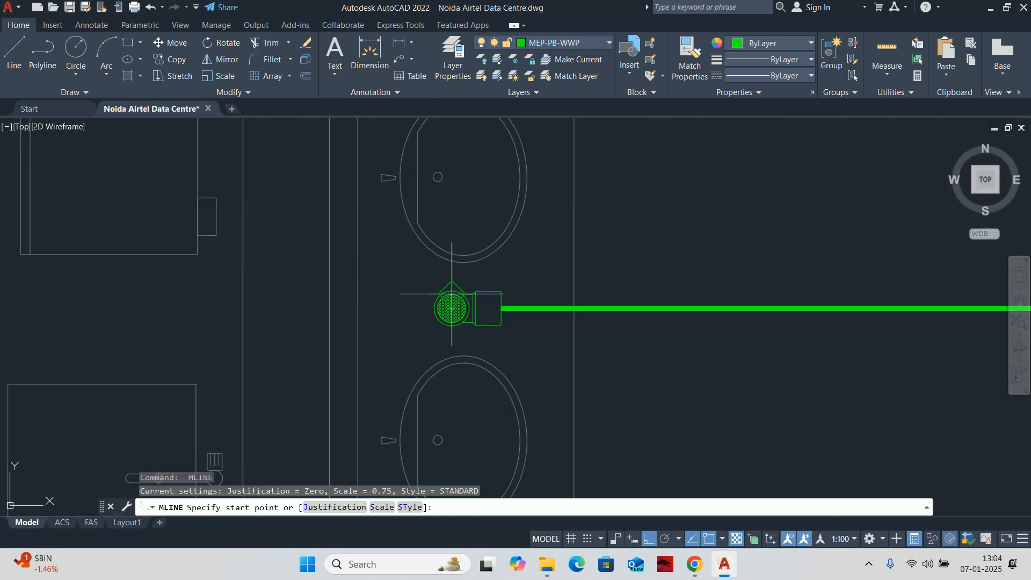
{"action": "scroll", "coordinate": [452, 298], "scroll_direction": "up", "scroll_amount": 1}
{"action": "left_click", "coordinate": [526, 311]}
{"action": "scroll", "coordinate": [732, 331], "scroll_direction": "down", "scroll_amount": 5}
{"action": "middle_click_drag", "start_coordinate": [730, 328], "coordinate": [195, 287]}
{"action": "scroll", "coordinate": [466, 287], "scroll_direction": "up", "scroll_amount": 5}
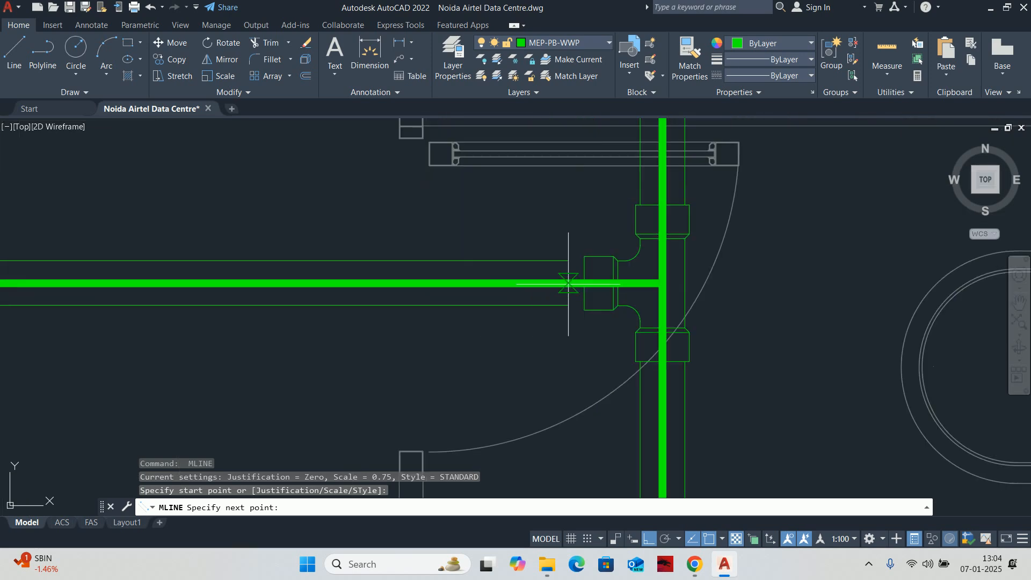
{"action": "left_click", "coordinate": [584, 283]}
{"action": "key", "text": "Escape"}
{"action": "key", "text": "Escape"}
{"action": "key", "text": "Escape"}
Try deleting the thick guide polylines with a crossing selection over the T-joint, and undo the deletion.
{"action": "scroll", "coordinate": [594, 281], "scroll_direction": "up", "scroll_amount": 4}
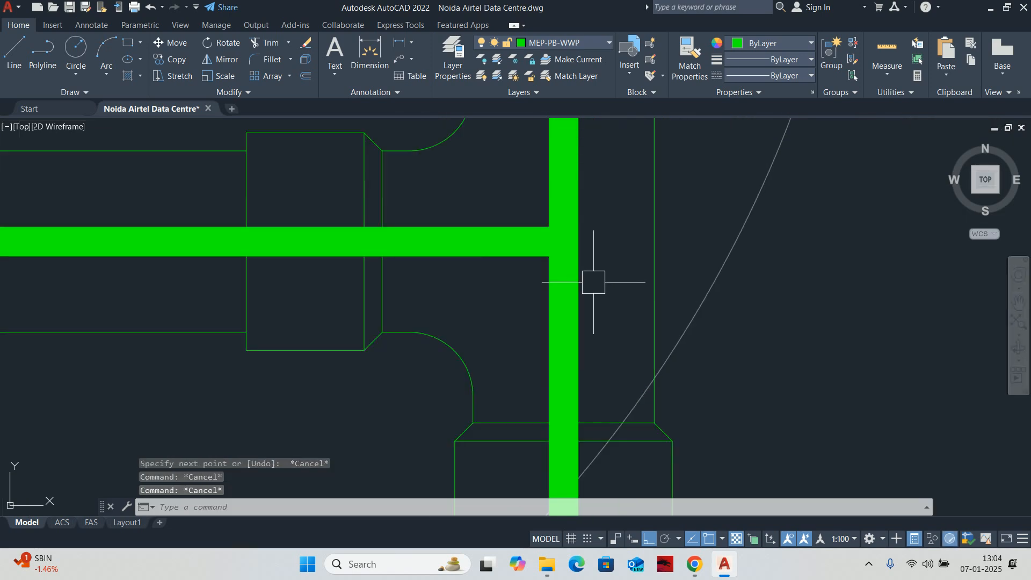
{"action": "left_click", "coordinate": [603, 298]}
{"action": "left_click", "coordinate": [442, 178]}
{"action": "scroll", "coordinate": [441, 178], "scroll_direction": "down", "scroll_amount": 3}
{"action": "key", "text": "Delete"}
{"action": "scroll", "coordinate": [486, 241], "scroll_direction": "down", "scroll_amount": 3}
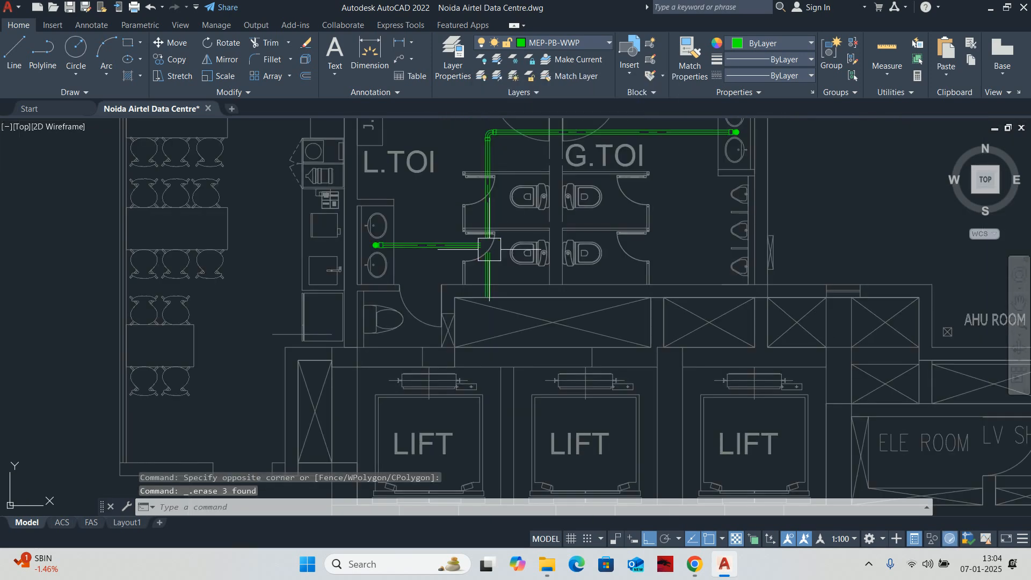
{"action": "scroll", "coordinate": [486, 243], "scroll_direction": "up", "scroll_amount": 3}
{"action": "scroll", "coordinate": [486, 243], "scroll_direction": "up", "scroll_amount": 4}
{"action": "key", "text": "ctrl+z"}
{"action": "key", "text": "ctrl+z"}
Delete the two thick guide polylines running through the pipes, keeping the T-joint block out of the selection.
{"action": "scroll", "coordinate": [489, 202], "scroll_direction": "up", "scroll_amount": 4}
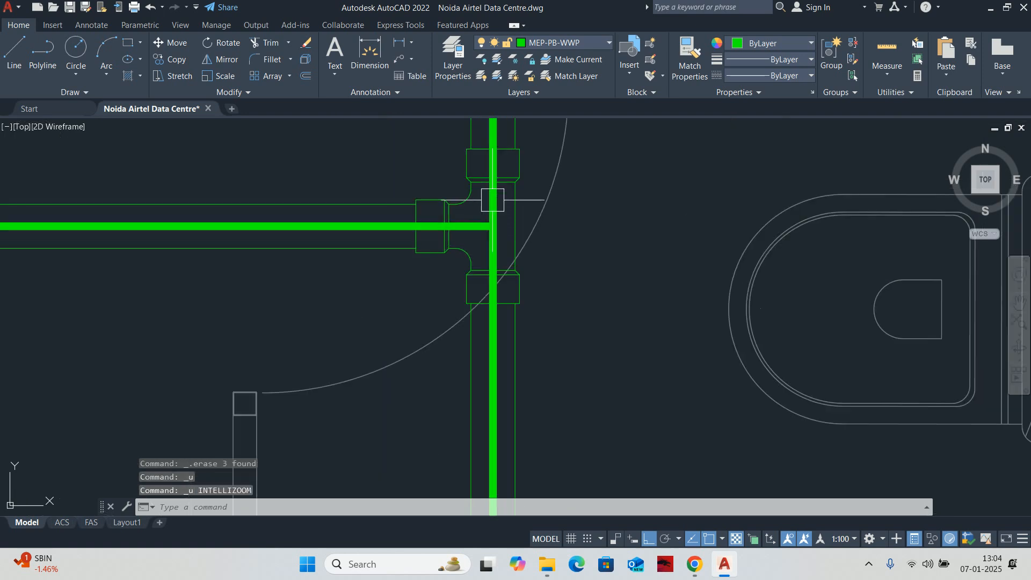
{"action": "left_click", "coordinate": [428, 276]}
{"action": "scroll", "coordinate": [419, 282], "scroll_direction": "down", "scroll_amount": 4}
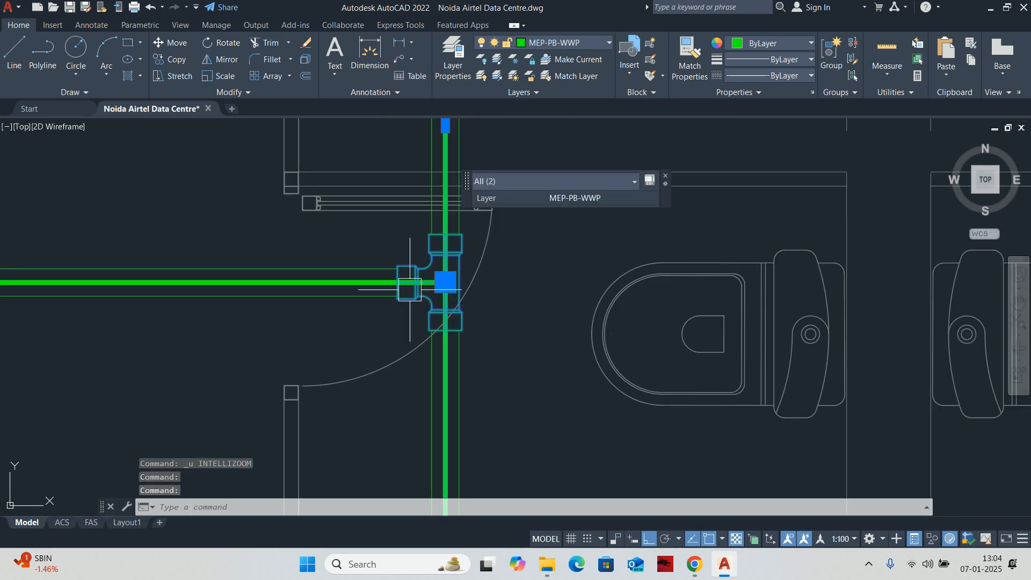
{"action": "scroll", "coordinate": [477, 269], "scroll_direction": "up", "scroll_amount": 3}
{"action": "left_click", "coordinate": [489, 271], "text": "shift"}
{"action": "scroll", "coordinate": [524, 289], "scroll_direction": "up", "scroll_amount": 4}
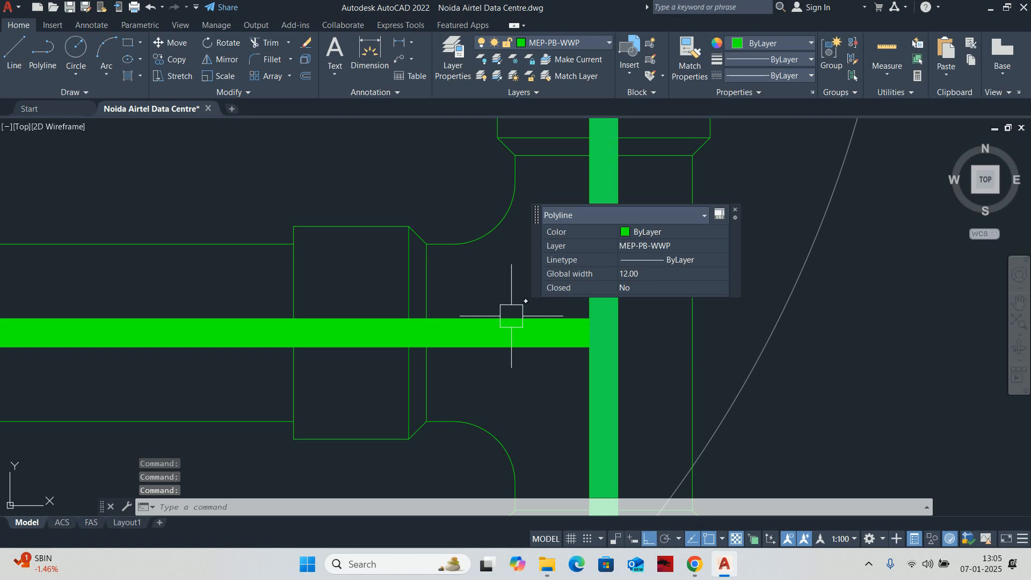
{"action": "left_click", "coordinate": [510, 315]}
{"action": "scroll", "coordinate": [506, 302], "scroll_direction": "down", "scroll_amount": 3}
{"action": "key", "text": "Delete"}
{"action": "scroll", "coordinate": [518, 292], "scroll_direction": "down", "scroll_amount": 3}
{"action": "key", "text": "Escape"}
{"action": "key", "text": "Escape"}
{"action": "scroll", "coordinate": [518, 293], "scroll_direction": "up", "scroll_amount": 4}
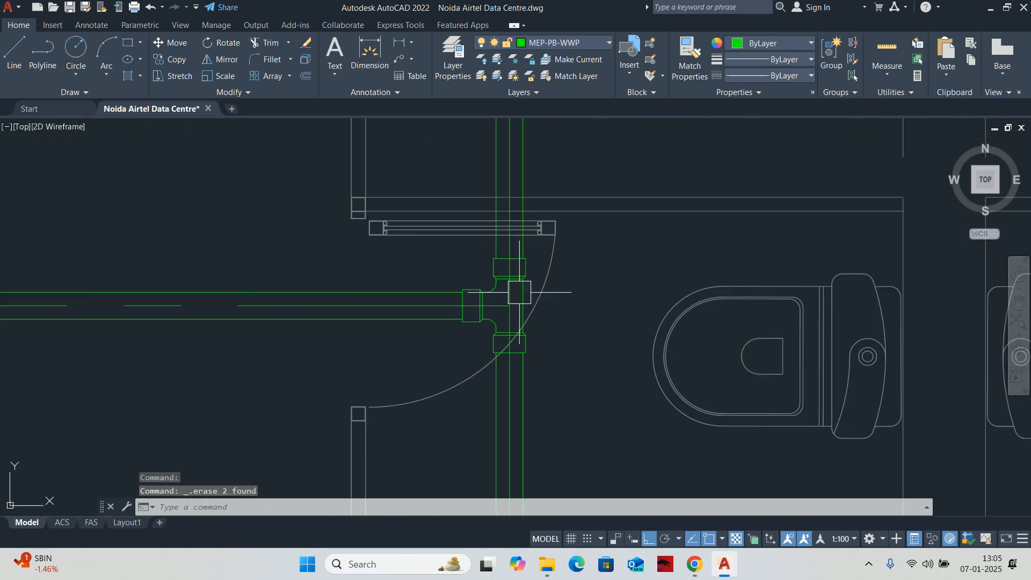
Open the T JOINT block in the Block Editor.
{"action": "scroll", "coordinate": [508, 296], "scroll_direction": "up", "scroll_amount": 4}
{"action": "left_click", "coordinate": [505, 297]}
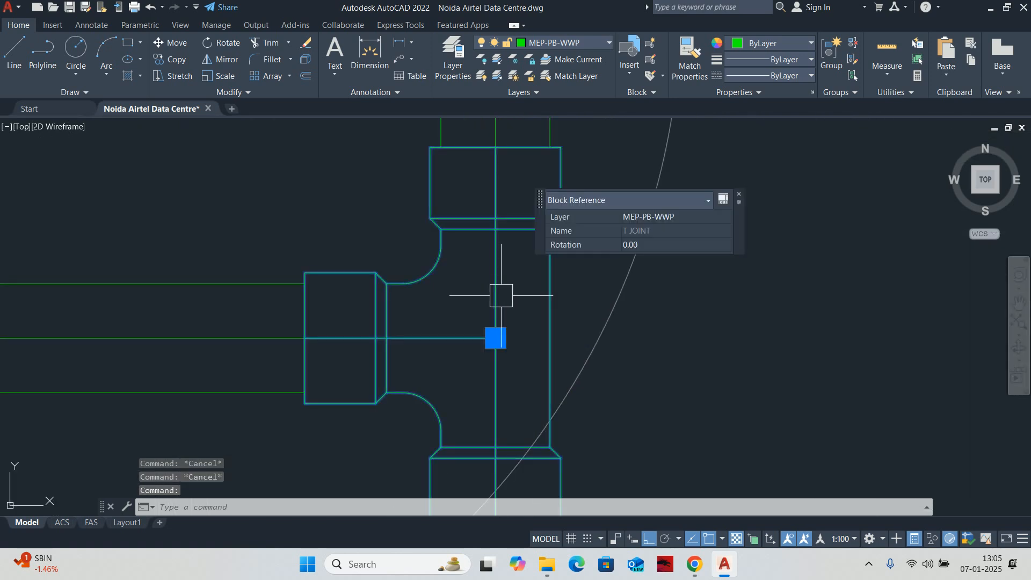
{"action": "double_click", "coordinate": [536, 364]}
{"action": "left_click", "coordinate": [512, 371]}
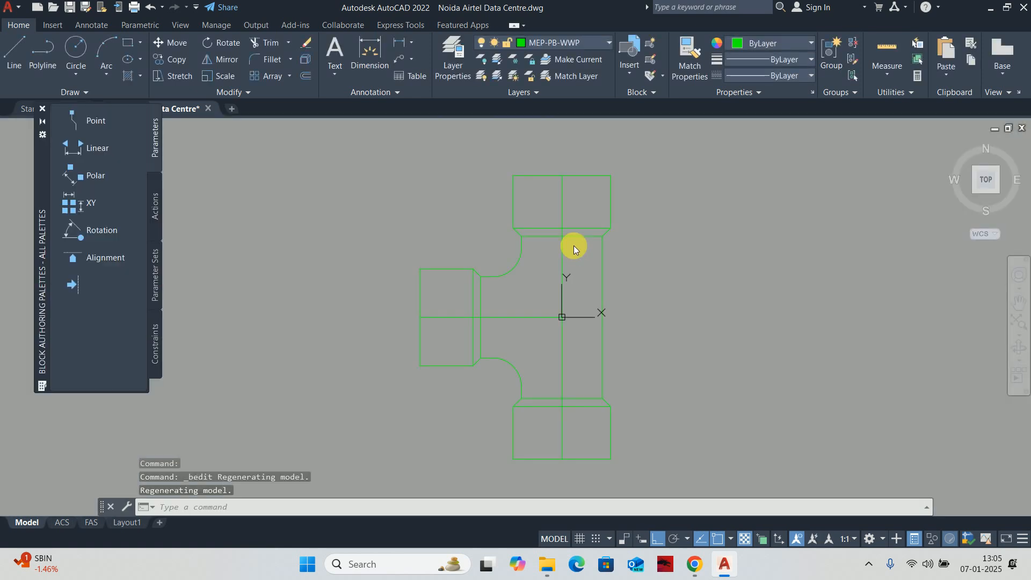
{"action": "scroll", "coordinate": [558, 317], "scroll_direction": "up", "scroll_amount": 2}
{"action": "left_click", "coordinate": [602, 339]}
{"action": "key", "text": "Escape"}
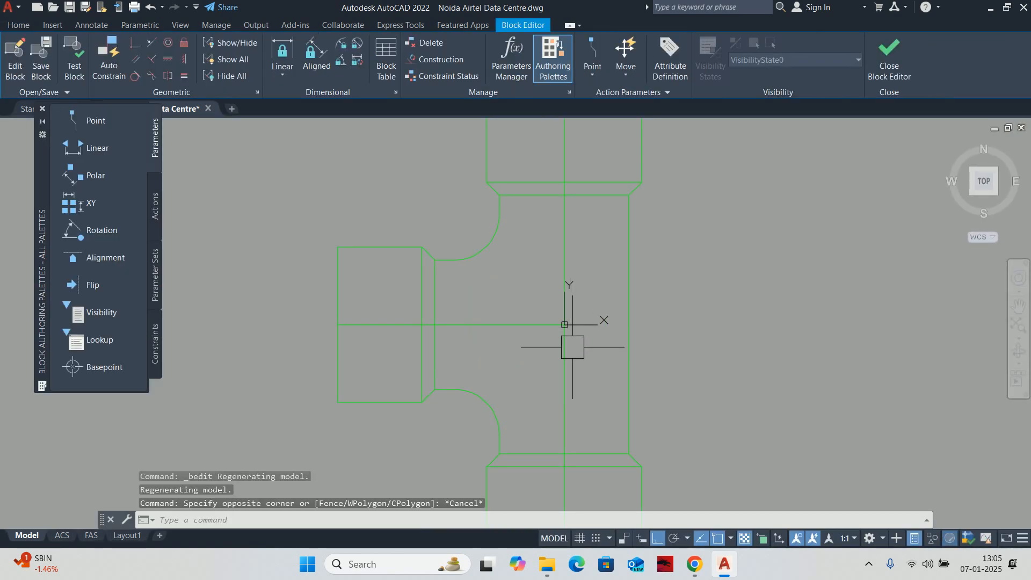
Delete the vertical and horizontal centre lines inside the T JOINT block and close the editor, saving the changes.
{"action": "left_click", "coordinate": [564, 322]}
{"action": "left_click", "coordinate": [534, 324]}
{"action": "key", "text": "Delete"}
{"action": "scroll", "coordinate": [650, 245], "scroll_direction": "down", "scroll_amount": 6}
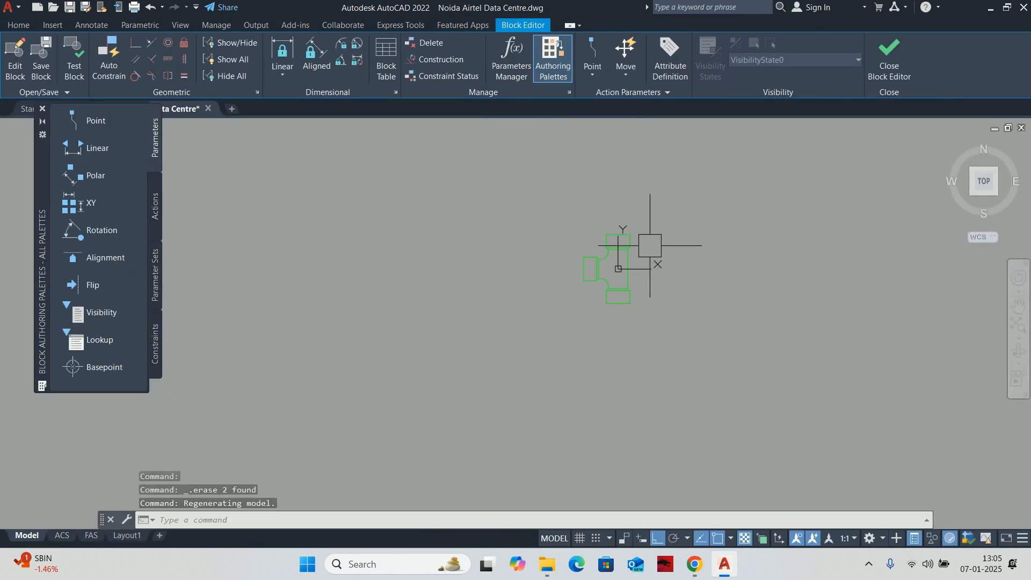
{"action": "left_click", "coordinate": [902, 51]}
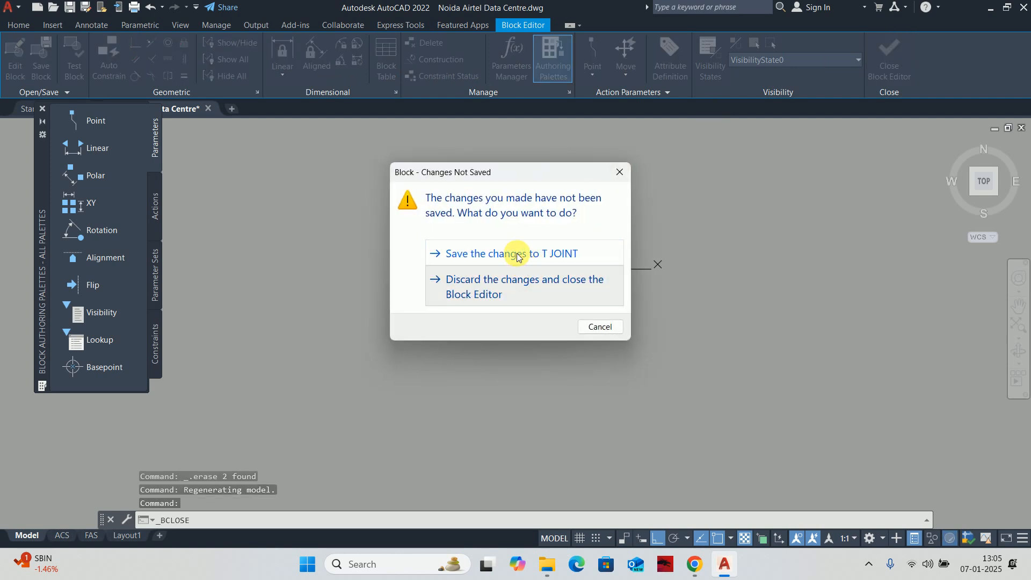
{"action": "left_click", "coordinate": [517, 254]}
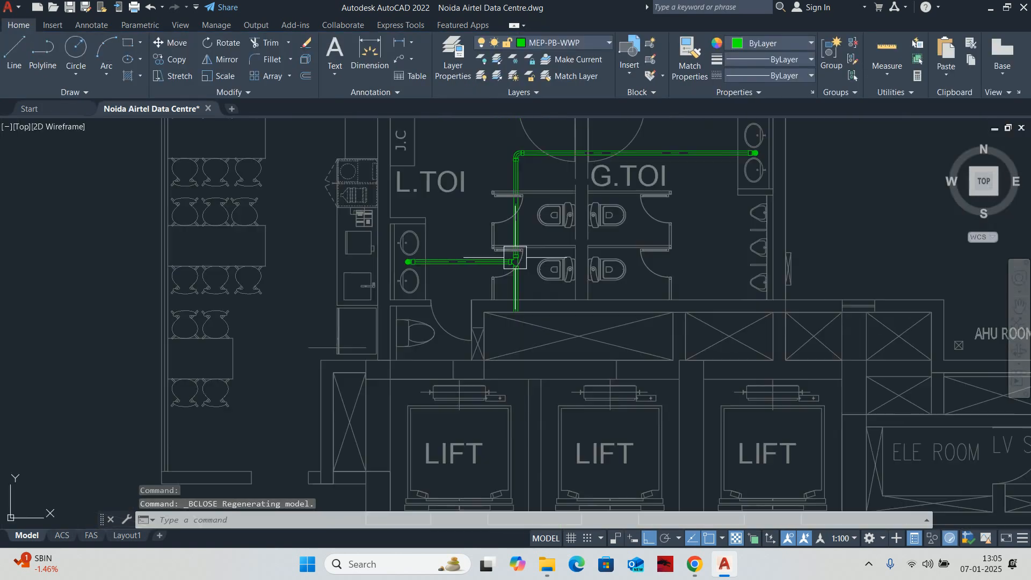
Set the drawing's linetype scale factor to 0.1 with LTSCALE.
{"action": "scroll", "coordinate": [515, 261], "scroll_direction": "up", "scroll_amount": 8}
{"action": "key", "text": "Escape"}
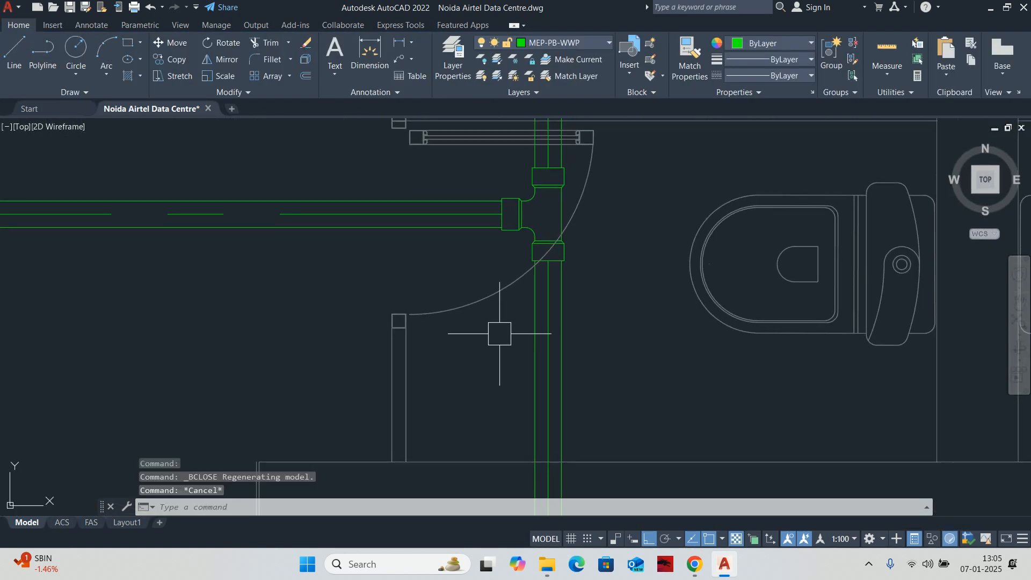
{"action": "type", "text": "LTS"}
{"action": "key", "text": "Return"}
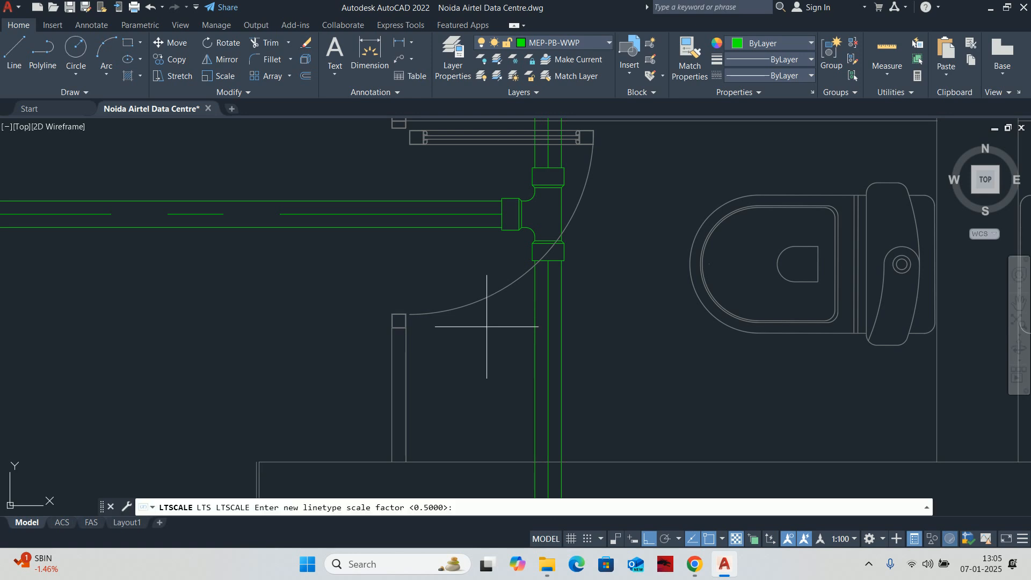
{"action": "type", "text": ".1"}
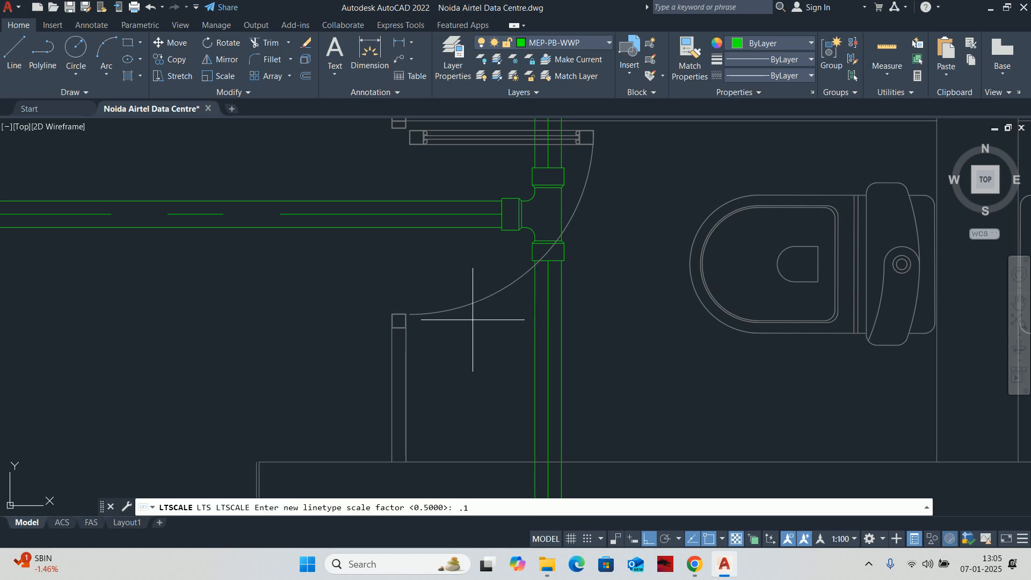
{"action": "key", "text": "Return"}
Set the drawing's linetype scale factor to 0.05 so the pipe centre lines use shorter dashes.
{"action": "key", "text": "Return"}
{"action": "type", "text": "."}
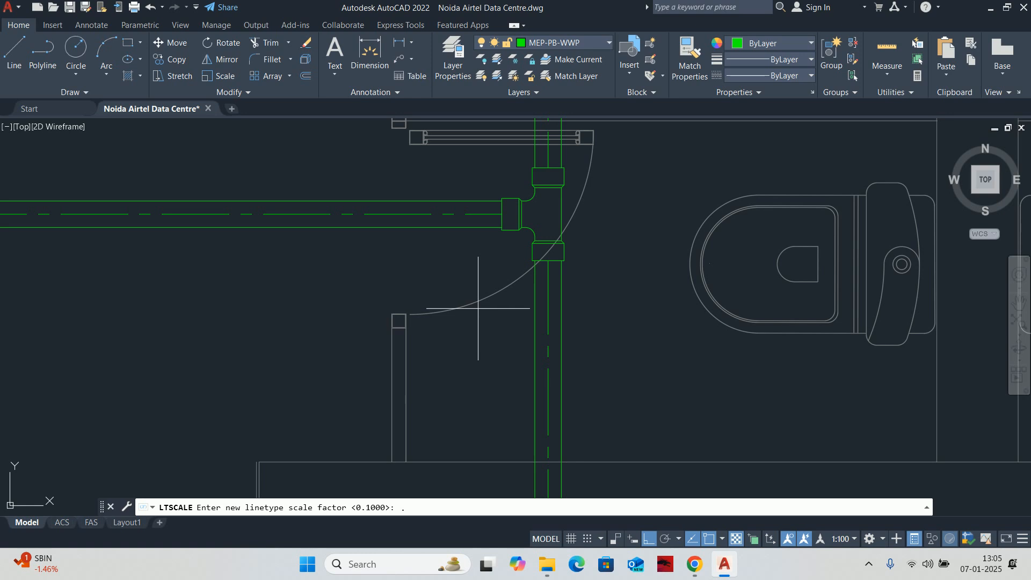
{"action": "key", "text": "Return"}
{"action": "scroll", "coordinate": [514, 281], "scroll_direction": "down", "scroll_amount": 3}
{"action": "key", "text": "Escape"}
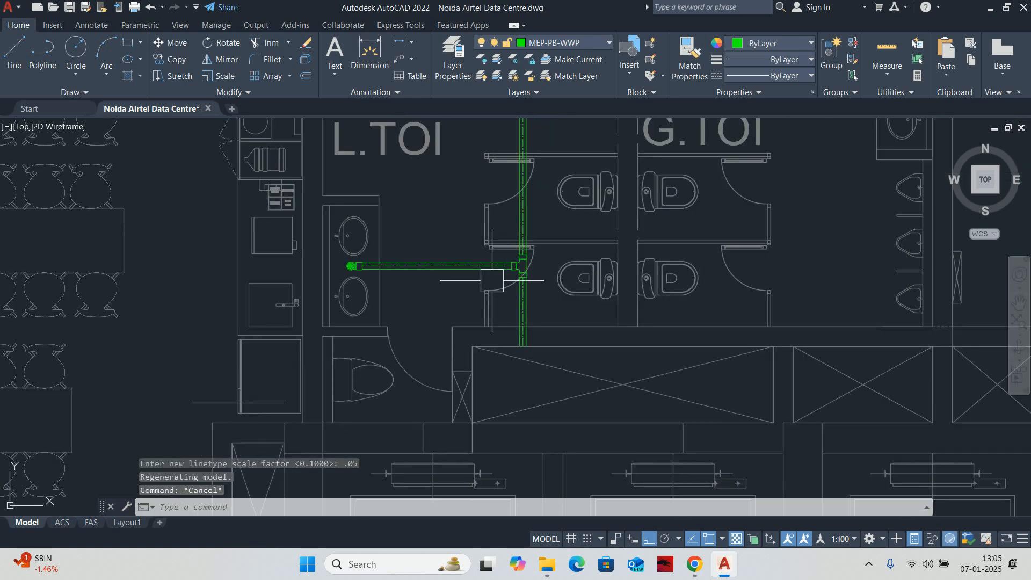
Inspect the double-line pipe run from the elbow down to its open end at the shaft.
{"action": "mouse_move", "coordinate": [461, 273]}
{"action": "middle_mouse_down"}
{"action": "mouse_move", "coordinate": [450, 314]}
{"action": "mouse_move", "coordinate": [418, 340]}
{"action": "middle_mouse_up"}
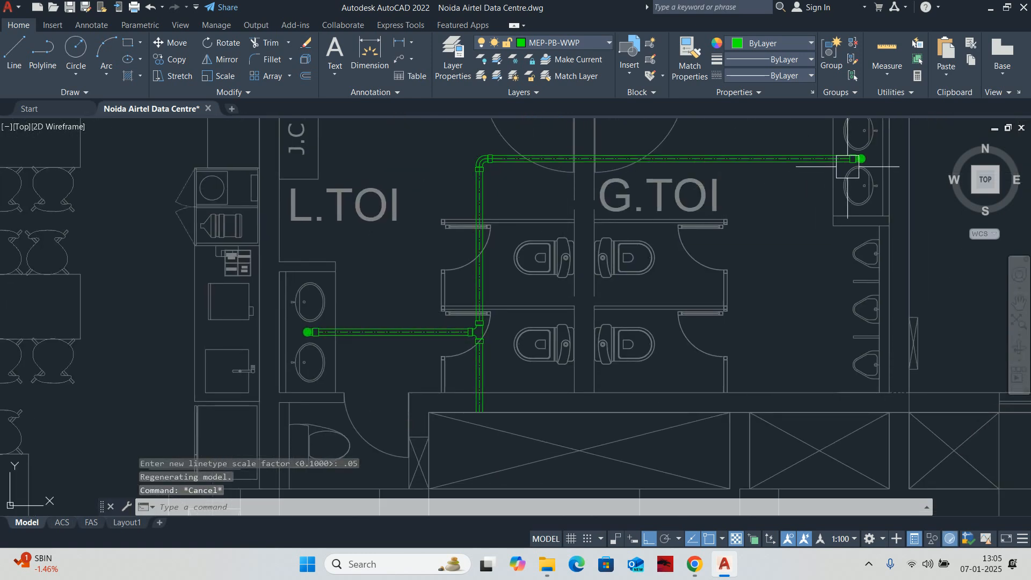
{"action": "scroll", "coordinate": [826, 160], "scroll_direction": "up", "scroll_amount": 2}
{"action": "scroll", "coordinate": [271, 161], "scroll_direction": "up", "scroll_amount": 5}
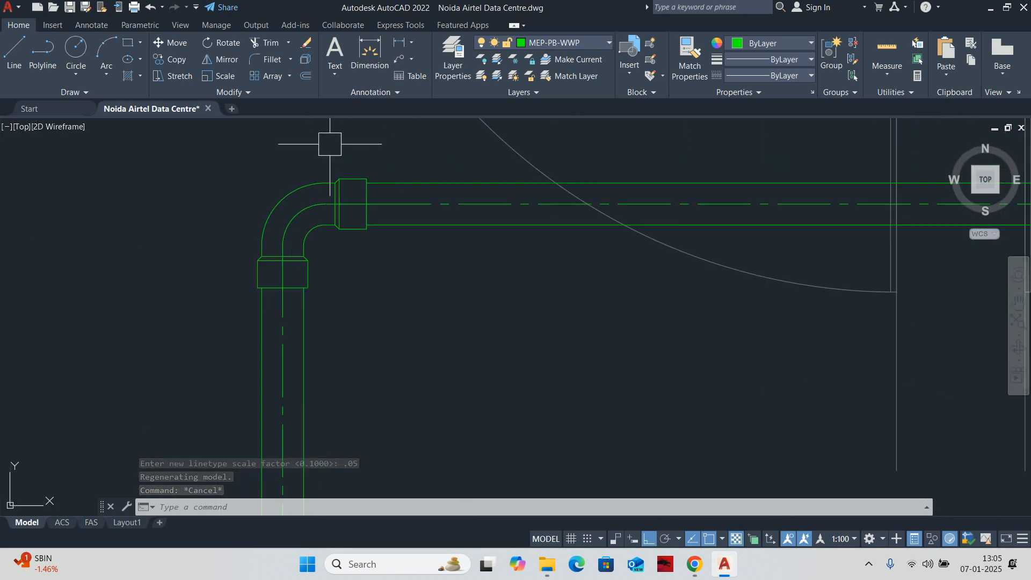
{"action": "scroll", "coordinate": [295, 267], "scroll_direction": "down", "scroll_amount": 6}
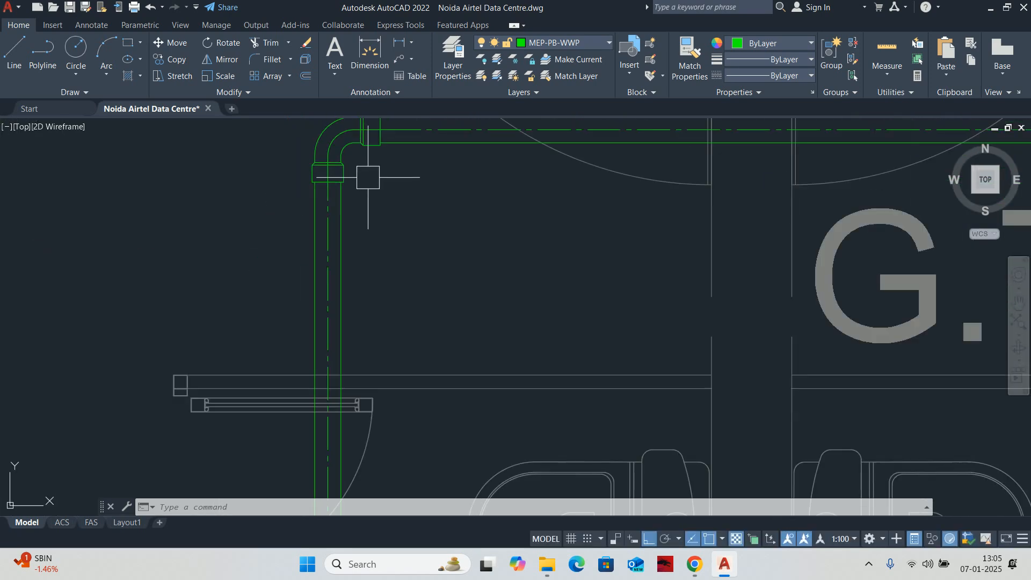
{"action": "middle_click_drag", "start_coordinate": [365, 336], "coordinate": [365, 166]}
{"action": "scroll", "coordinate": [354, 341], "scroll_direction": "up", "scroll_amount": 3}
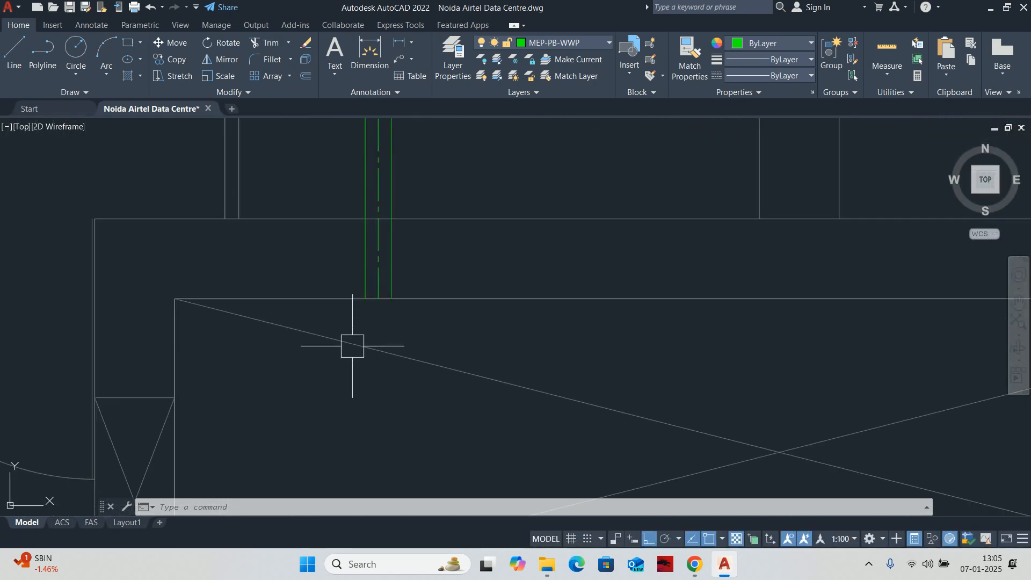
Draw a 100 mm diameter circle in the shaft, centred about 71 mm beyond the pipe's open end on its centre line.
{"action": "key", "text": "Escape"}
{"action": "key", "text": "Escape"}
{"action": "left_click", "coordinate": [400, 230]}
{"action": "scroll", "coordinate": [380, 270], "scroll_direction": "up", "scroll_amount": 4}
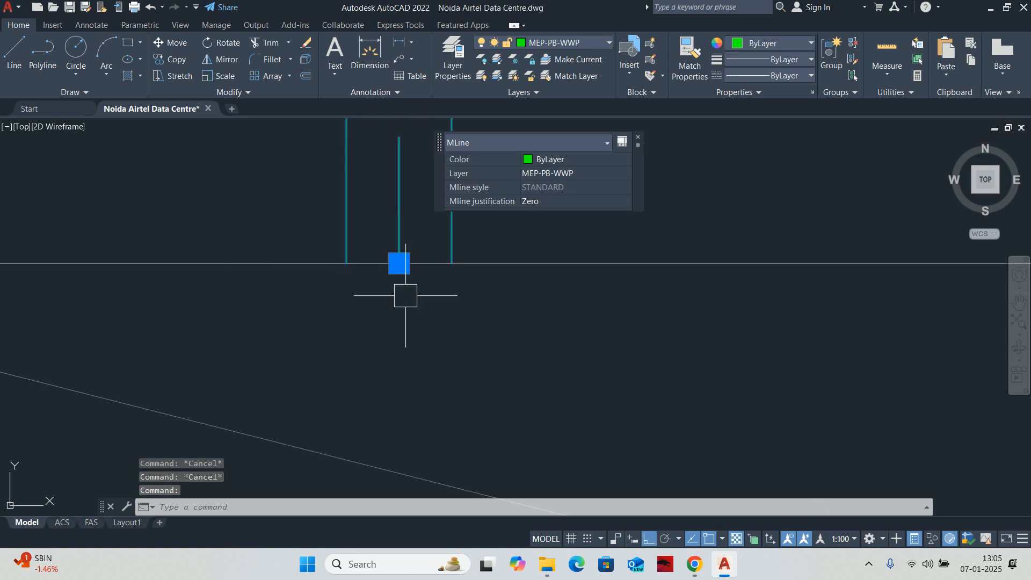
{"action": "key", "text": "Escape"}
{"action": "type", "text": "c"}
{"action": "key", "text": "Return"}
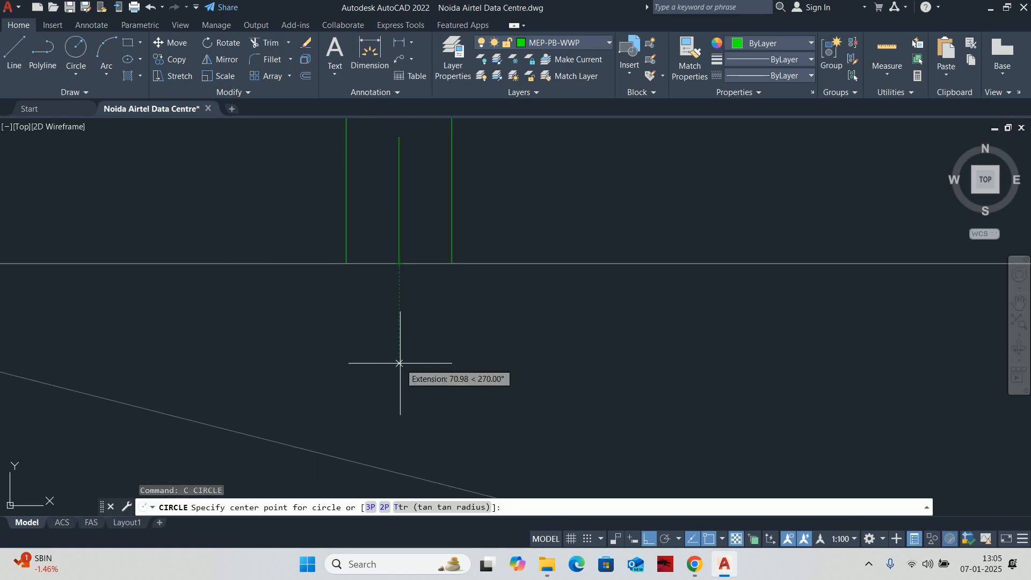
{"action": "left_click", "coordinate": [399, 364]}
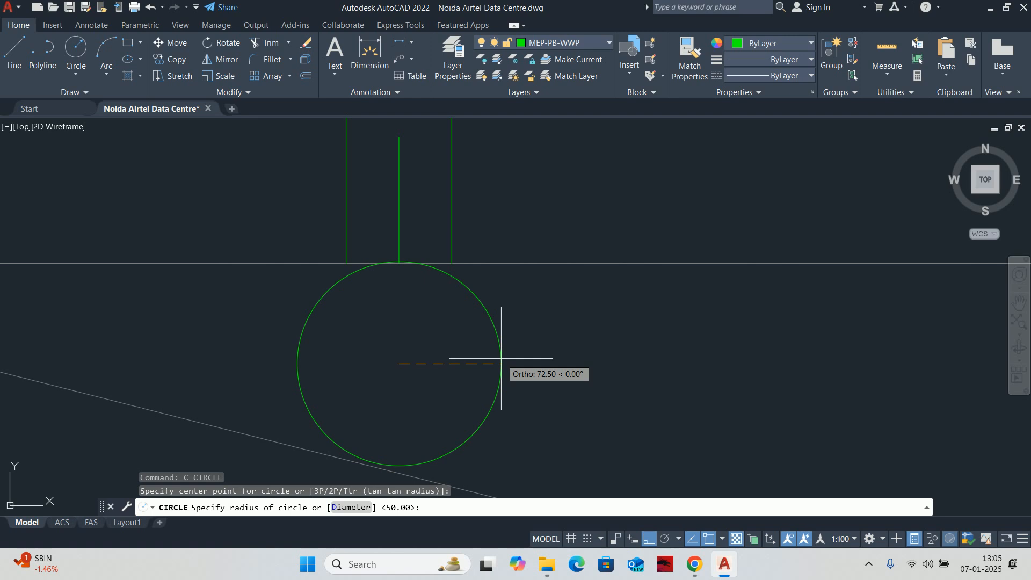
{"action": "type", "text": "D"}
{"action": "key", "text": "Return"}
{"action": "type", "text": "100"}
{"action": "key", "text": "Return"}
{"action": "key", "text": "Escape"}
{"action": "key", "text": "Escape"}
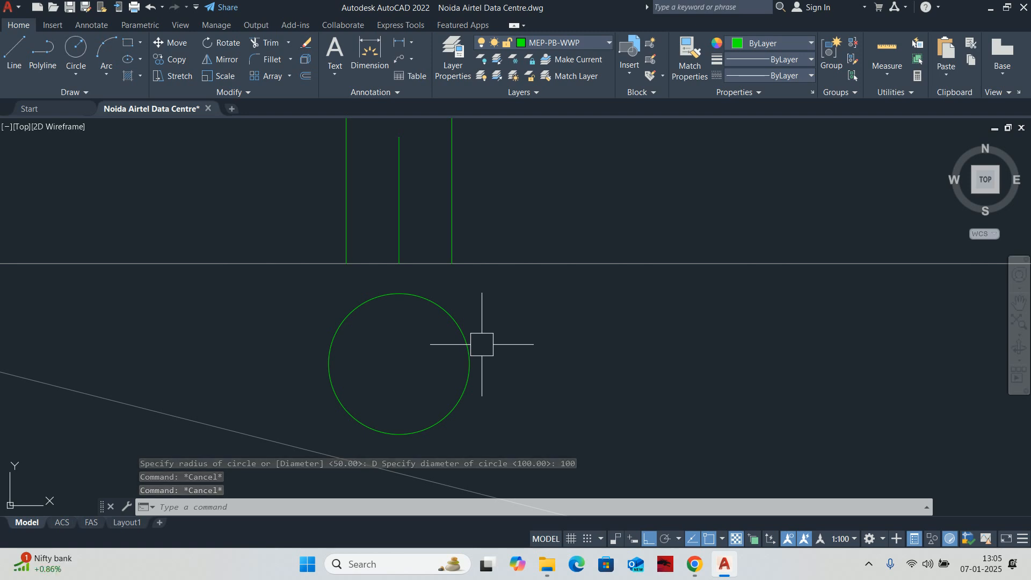
{"action": "key", "text": "Escape"}
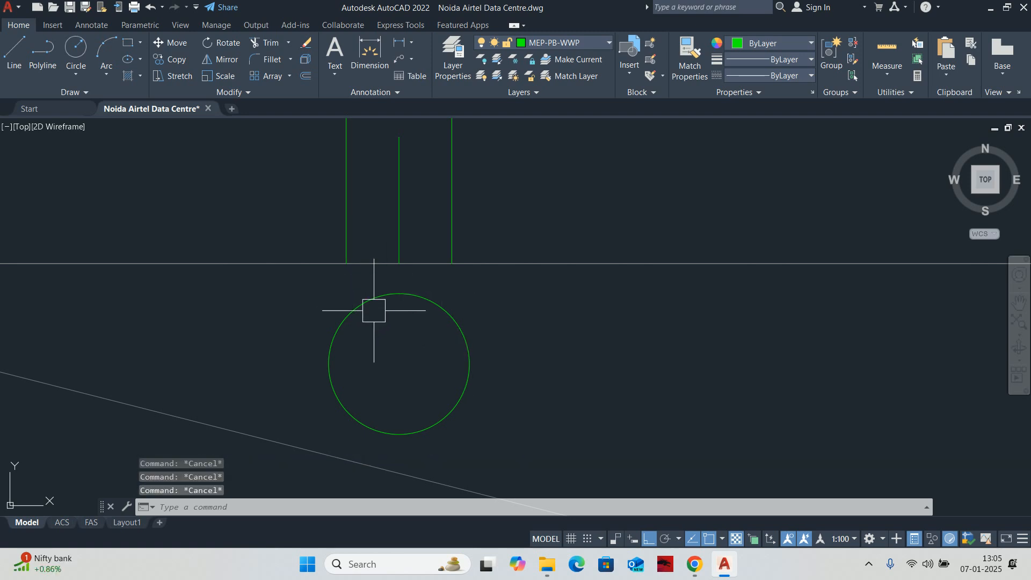
Offset the circle 10 mm outward to form the outer ring of the vertical pipe symbol.
{"action": "type", "text": "o"}
{"action": "key", "text": "Return"}
{"action": "type", "text": "10"}
{"action": "key", "text": "Return"}
{"action": "left_click", "coordinate": [469, 344]}
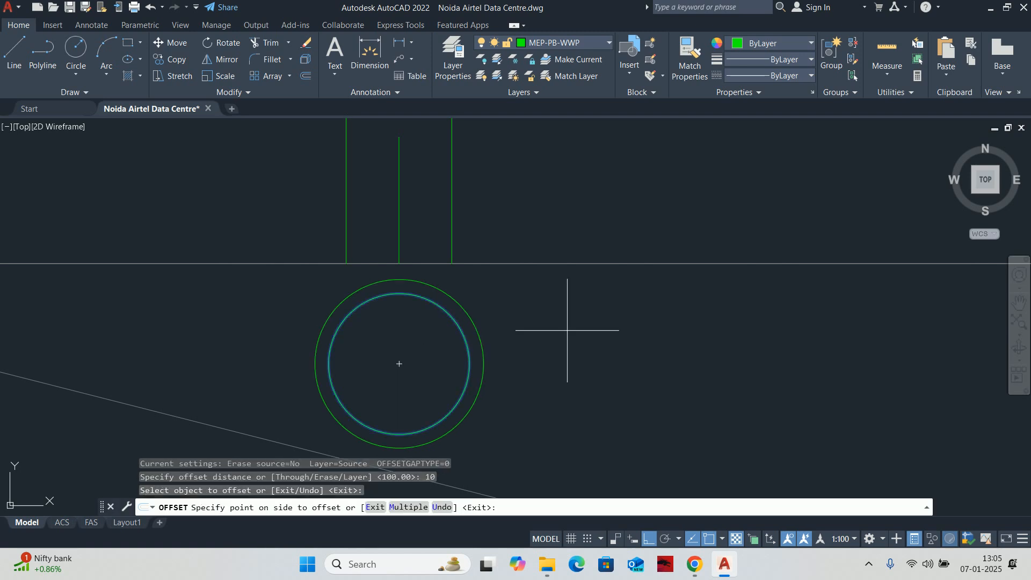
{"action": "left_click", "coordinate": [566, 330]}
{"action": "key", "text": "Escape"}
{"action": "key", "text": "Escape"}
Draw two side-by-side two-point circles inside the inner circle, each spanning from its centre to the left or right quadrant.
{"action": "type", "text": "c"}
{"action": "key", "text": "Return"}
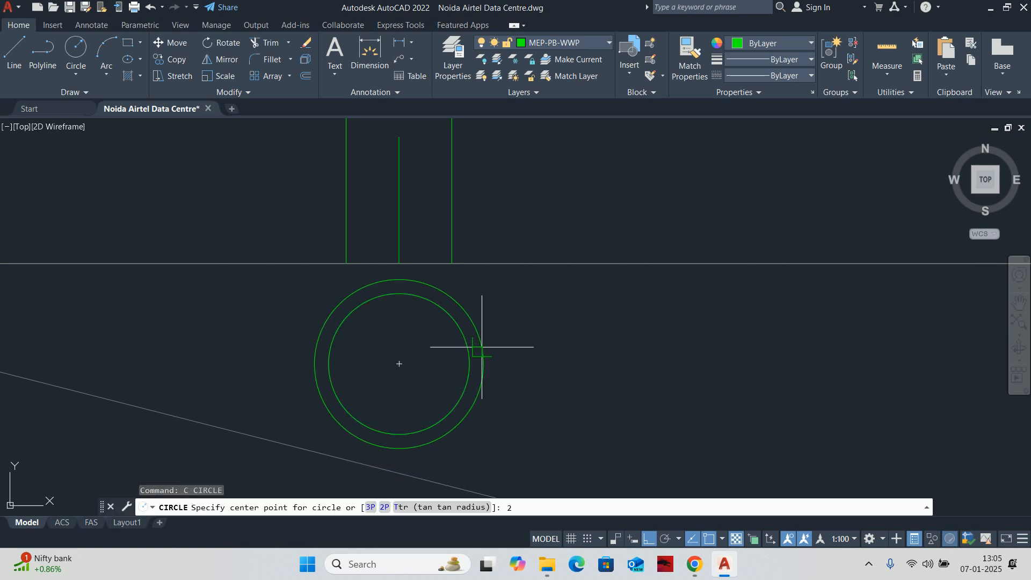
{"action": "type", "text": "2P"}
{"action": "key", "text": "Return"}
{"action": "left_click", "coordinate": [328, 363]}
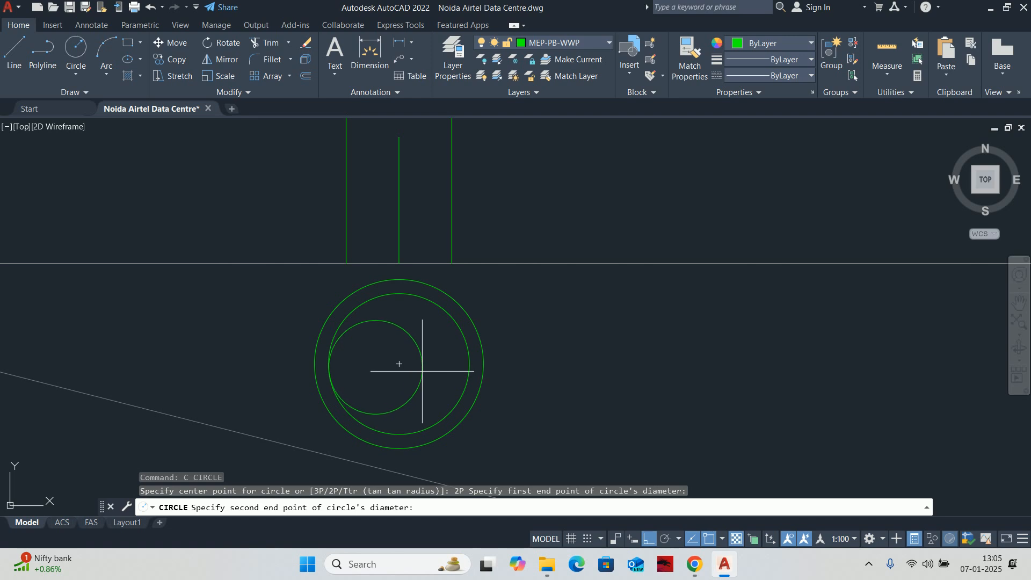
{"action": "left_click", "coordinate": [402, 368]}
{"action": "key", "text": "Return"}
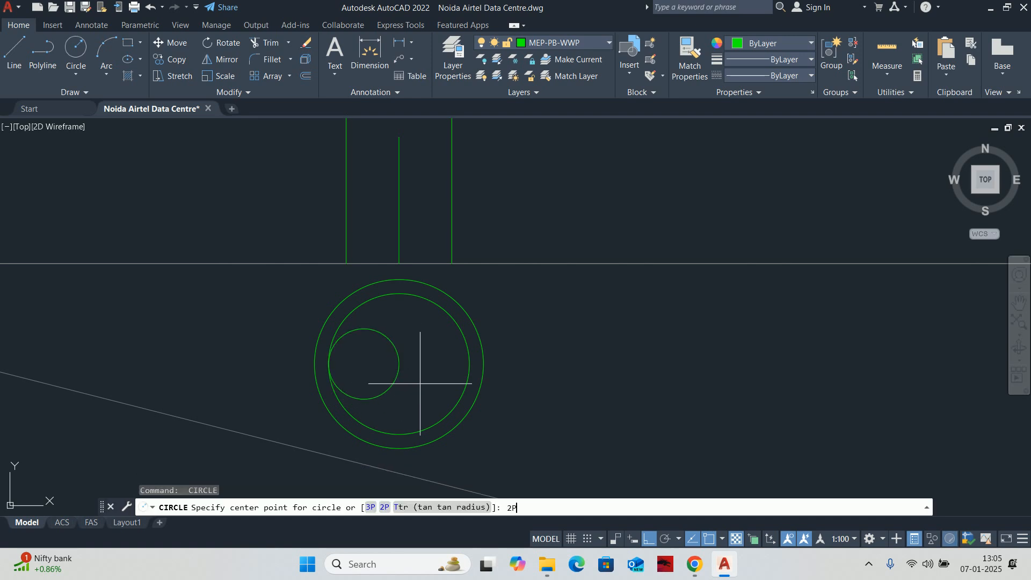
{"action": "type", "text": "2P"}
{"action": "key", "text": "Return"}
{"action": "left_click", "coordinate": [399, 363]}
{"action": "left_click", "coordinate": [470, 364]}
Trim the lower half of the left small circle and the upper half of the right one, leaving an S-shaped curve.
{"action": "scroll", "coordinate": [409, 350], "scroll_direction": "up", "scroll_amount": 4}
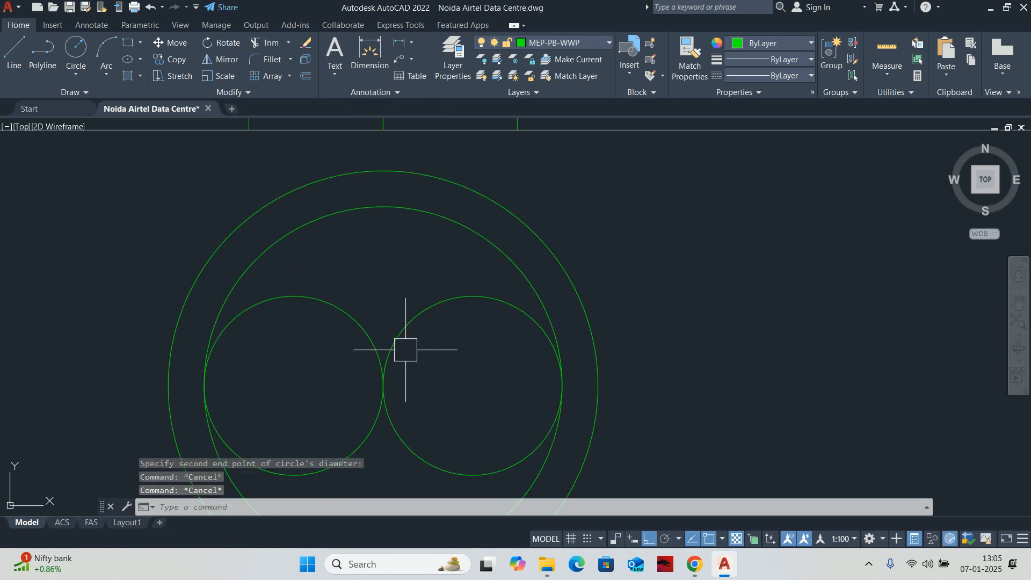
{"action": "type", "text": "TR"}
{"action": "key", "text": "Return"}
{"action": "left_click", "coordinate": [357, 444]}
{"action": "left_click", "coordinate": [427, 288]}
{"action": "key", "text": "Return"}
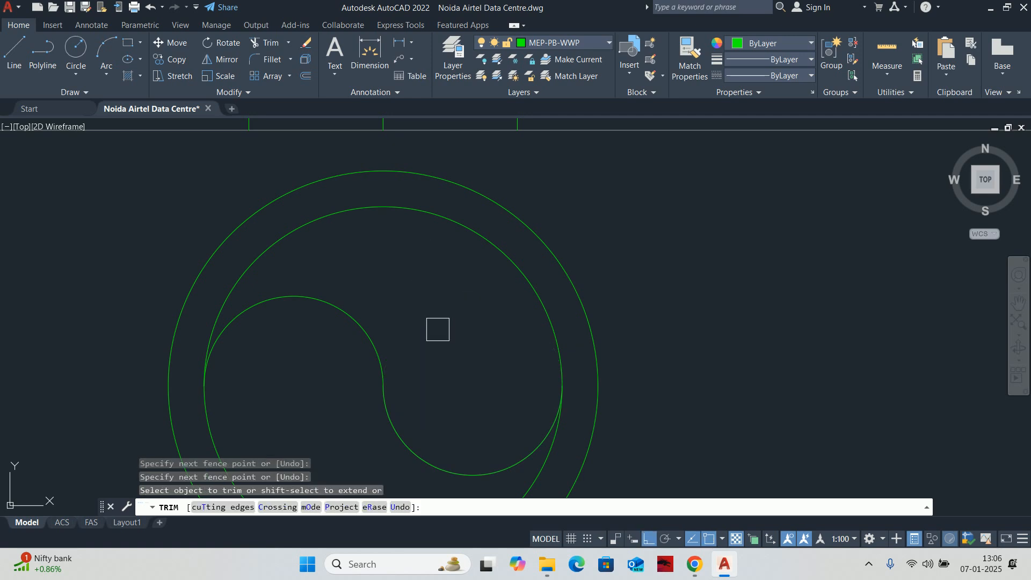
{"action": "scroll", "coordinate": [437, 329], "scroll_direction": "down", "scroll_amount": 6}
{"action": "key", "text": "Escape"}
{"action": "key", "text": "Escape"}
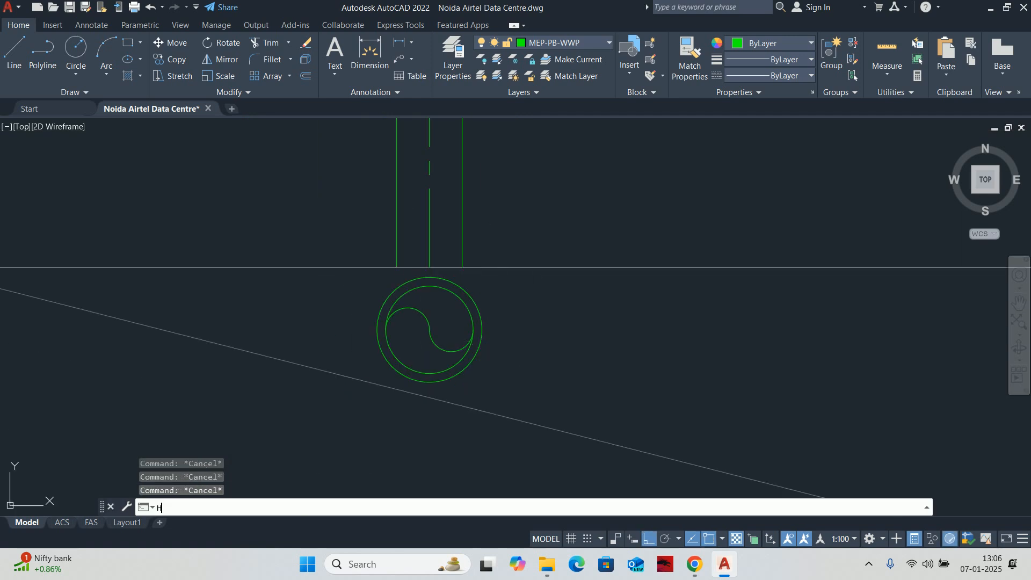
Hatch the area below the S-curve inside the inner circle with the SOLID pattern.
{"action": "key", "text": "Return"}
{"action": "scroll", "coordinate": [399, 352], "scroll_direction": "up", "scroll_amount": 2}
{"action": "scroll", "coordinate": [202, 64], "scroll_direction": "up", "scroll_amount": 5}
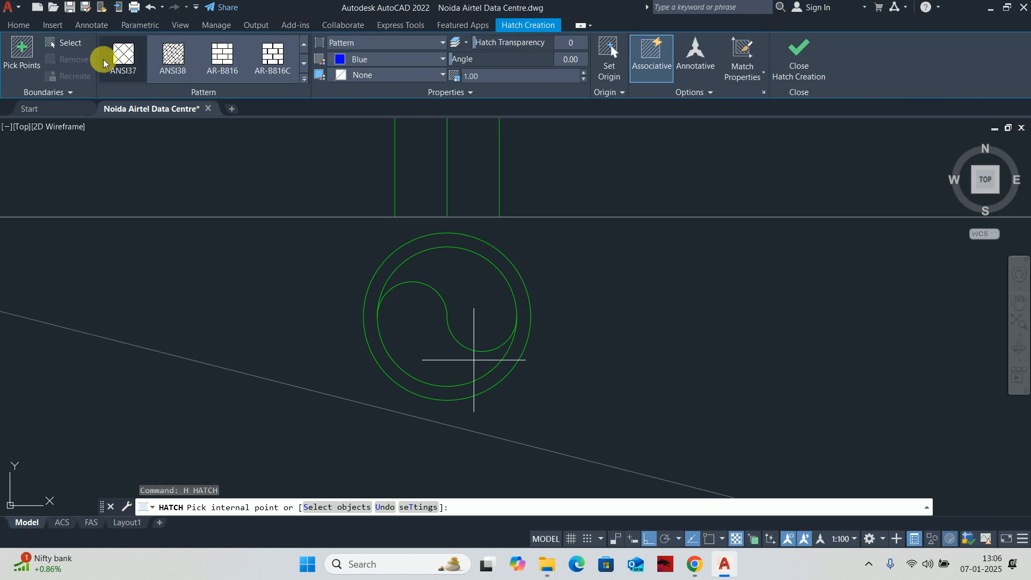
{"action": "scroll", "coordinate": [103, 64], "scroll_direction": "up", "scroll_amount": 2}
{"action": "left_click", "coordinate": [123, 54]}
{"action": "left_click", "coordinate": [417, 343]}
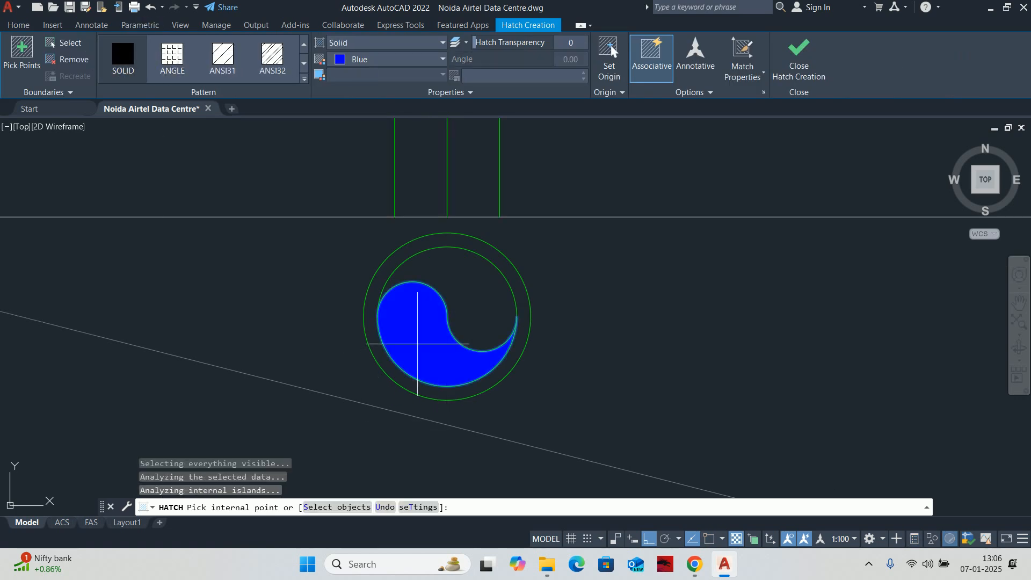
{"action": "key", "text": "Escape"}
Match the solid hatch's properties to the green S-curve of the pipe symbol.
{"action": "type", "text": "ma"}
{"action": "key", "text": "Return"}
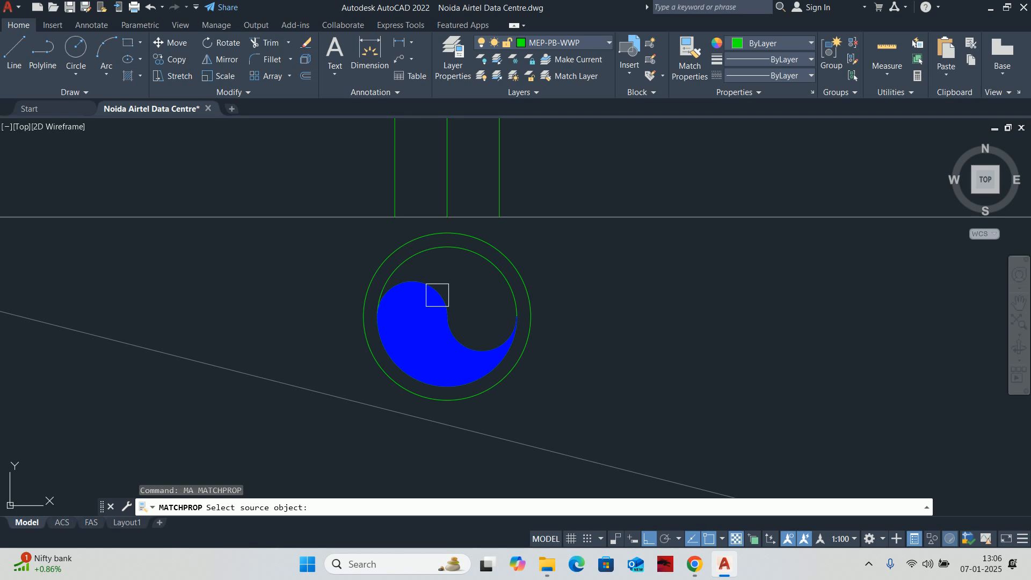
{"action": "left_click", "coordinate": [436, 295]}
{"action": "left_click", "coordinate": [422, 336]}
{"action": "scroll", "coordinate": [482, 329], "scroll_direction": "down", "scroll_amount": 3}
{"action": "key", "text": "Escape"}
{"action": "key", "text": "Escape"}
{"action": "key", "text": "Escape"}
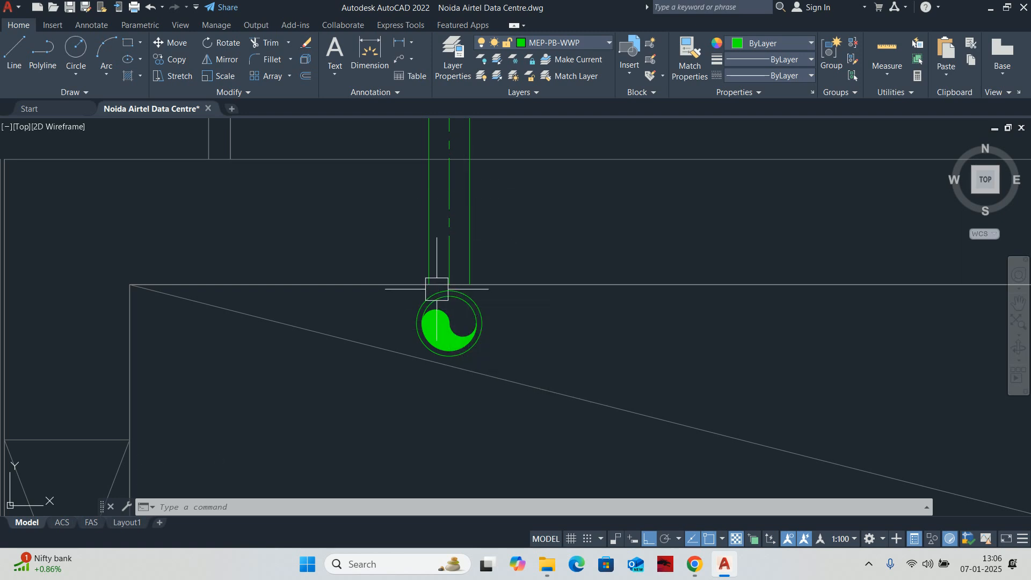
{"action": "mouse_move", "coordinate": [435, 289]}
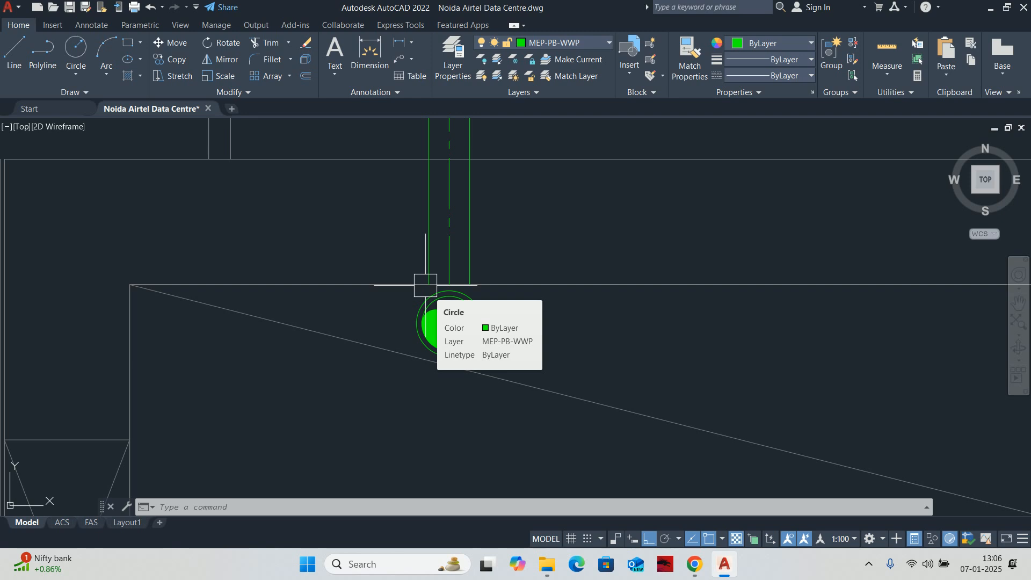
{"action": "key", "text": "Escape"}
{"action": "key", "text": "Escape"}
{"action": "key", "text": "Escape"}
{"action": "scroll", "coordinate": [467, 299], "scroll_direction": "down", "scroll_amount": 2}
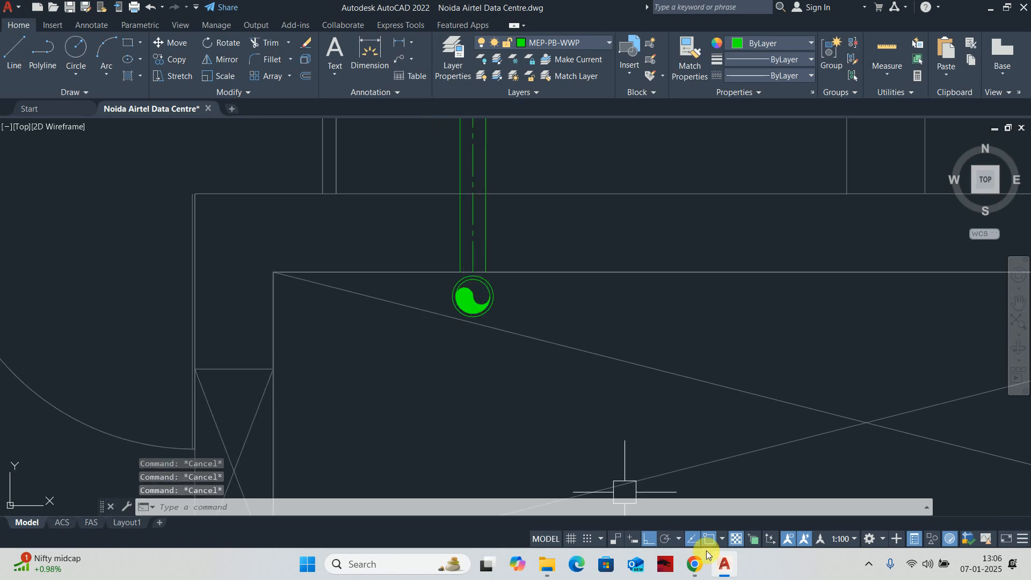
Switch to the Chrome image search and search for "PIPE FITTING ON WALL".
{"action": "mouse_move", "coordinate": [700, 557]}
{"action": "left_click", "coordinate": [592, 476]}
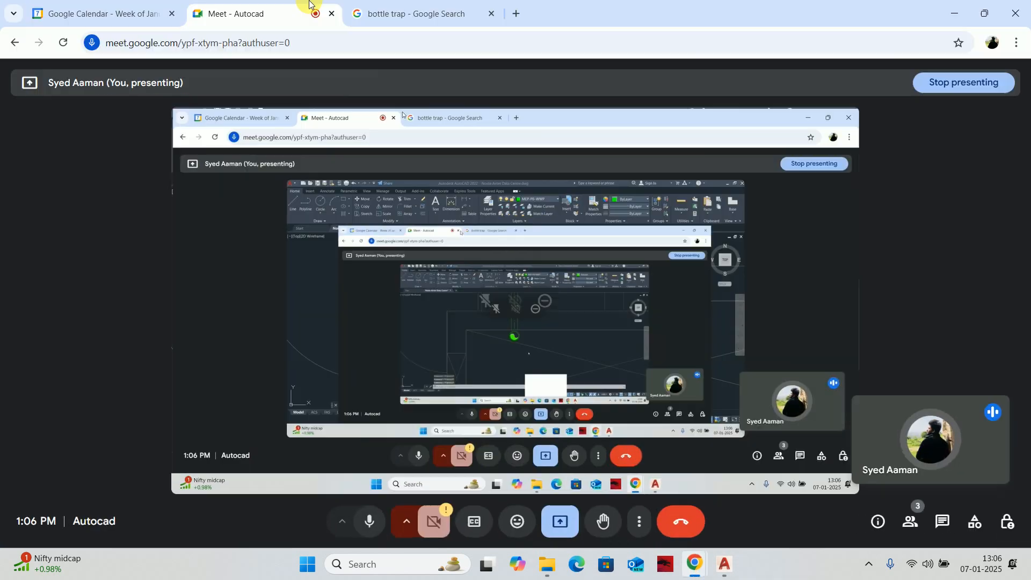
{"action": "left_click", "coordinate": [451, 15]}
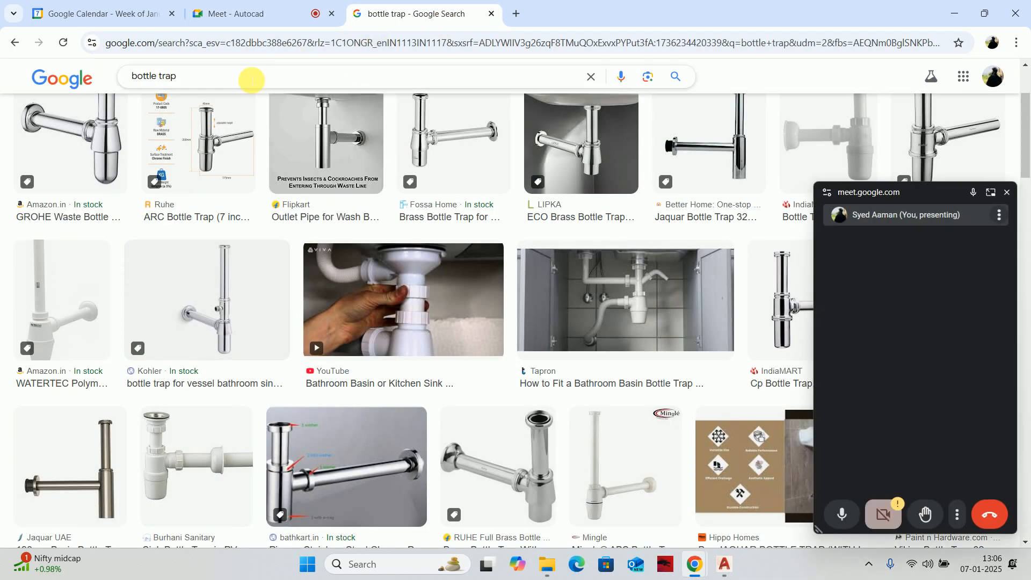
{"action": "left_click_drag", "start_coordinate": [234, 77], "coordinate": [1, 77]}
{"action": "type", "text": "P"}
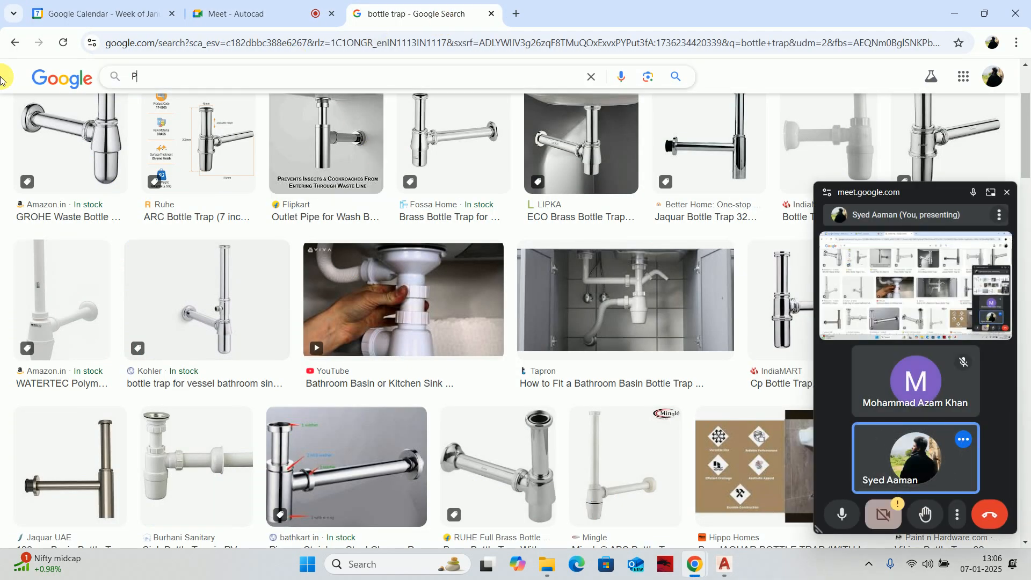
{"action": "type", "text": "IPE FI"}
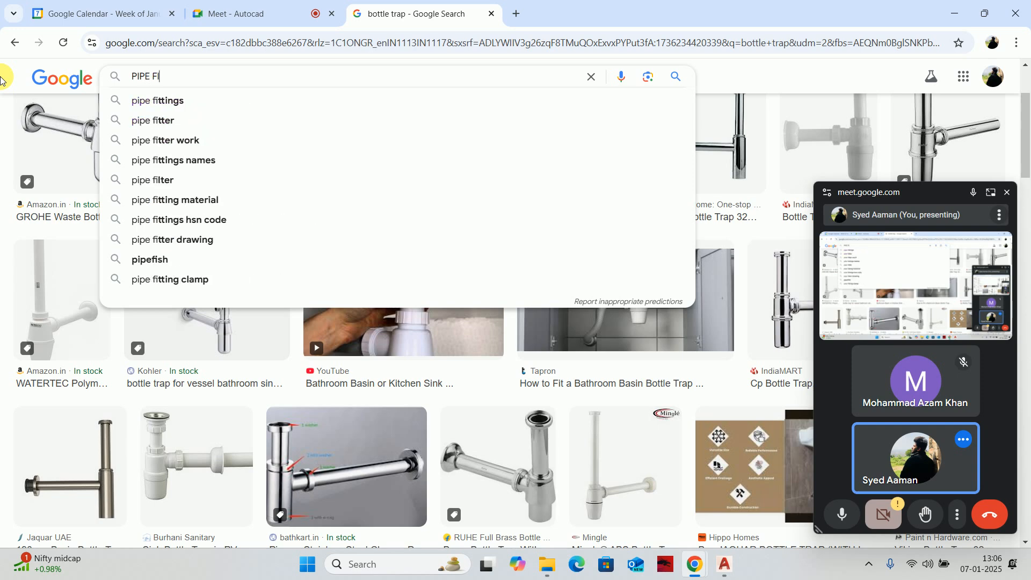
{"action": "type", "text": "TTING ON WALL"}
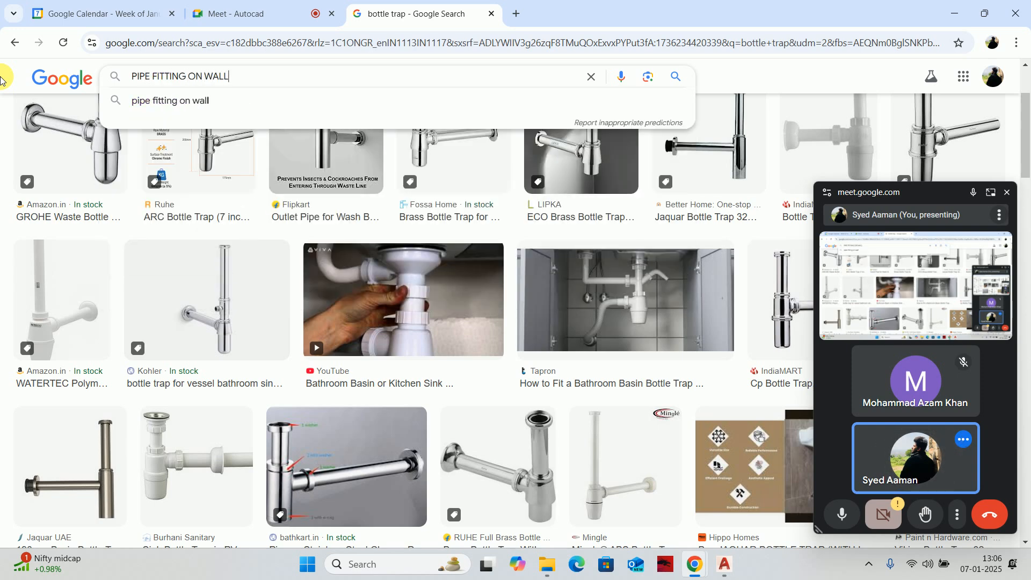
{"action": "key", "text": "Return"}
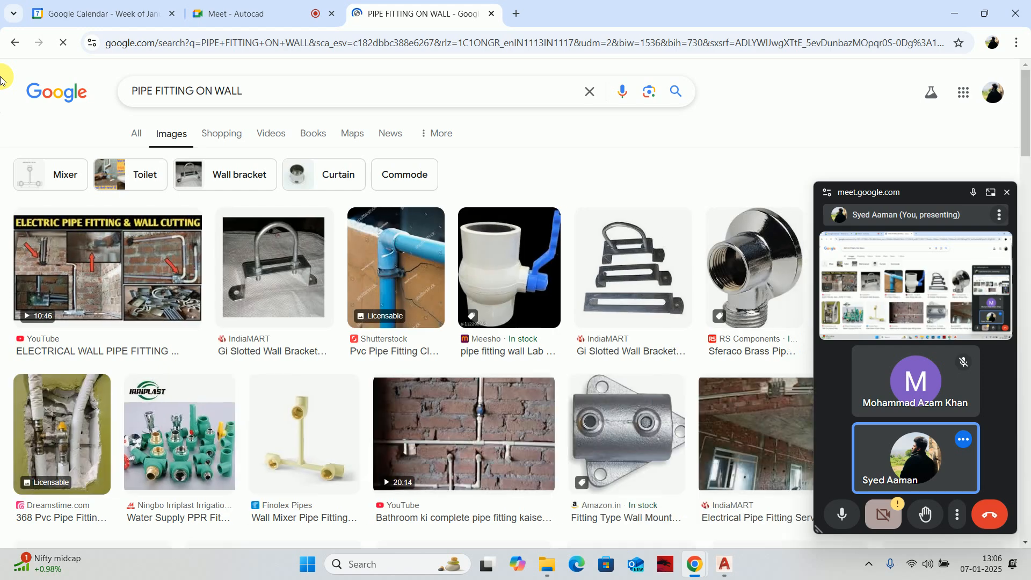
Examine the previews of the slotted wall brackets and the clamped PVC pipe, including their related images, for pipe support on walls.
{"action": "left_click", "coordinate": [295, 289]}
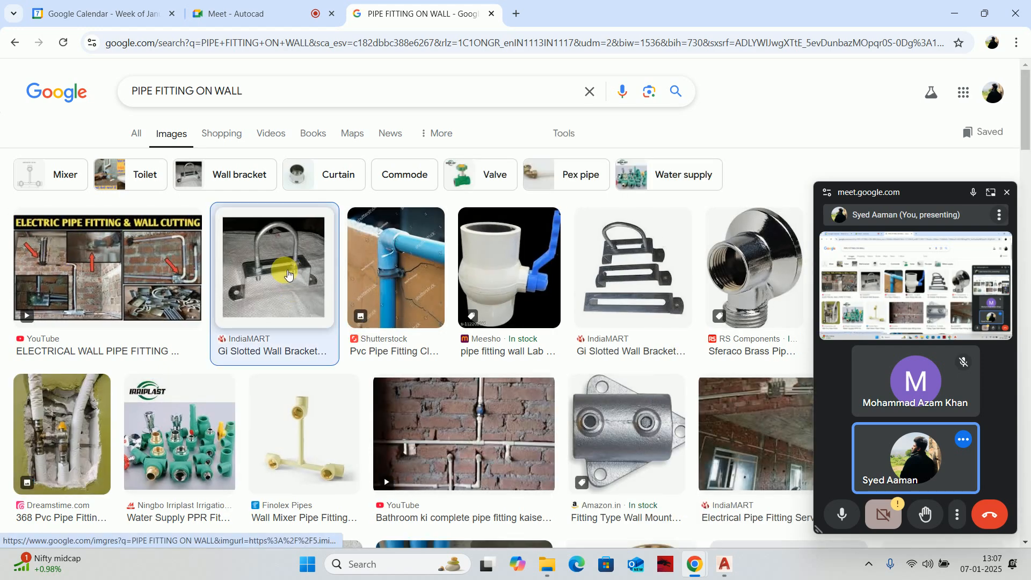
{"action": "left_click", "coordinate": [924, 194]}
{"action": "left_click_drag", "start_coordinate": [924, 196], "coordinate": [141, 126]}
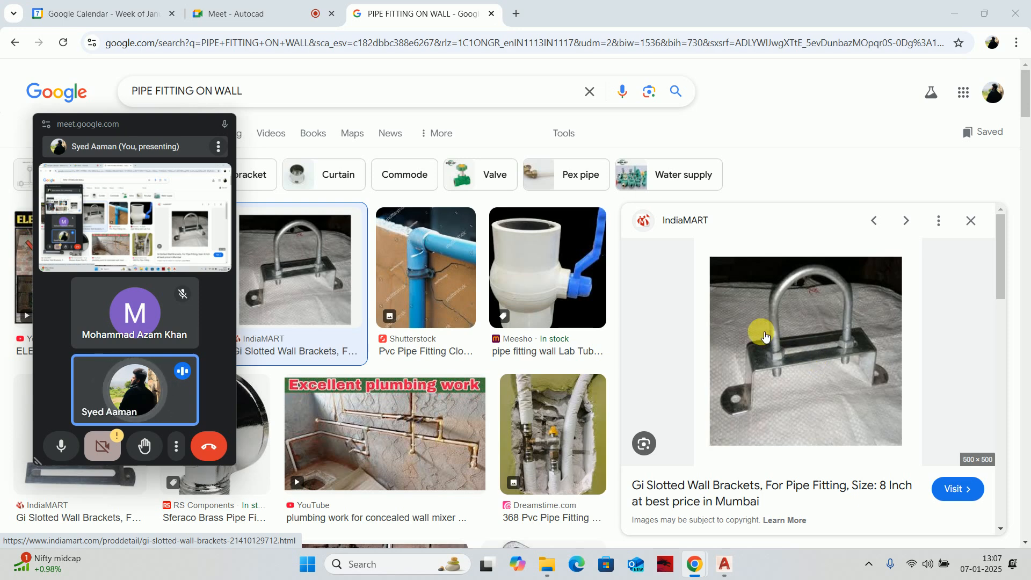
{"action": "left_click", "coordinate": [413, 295]}
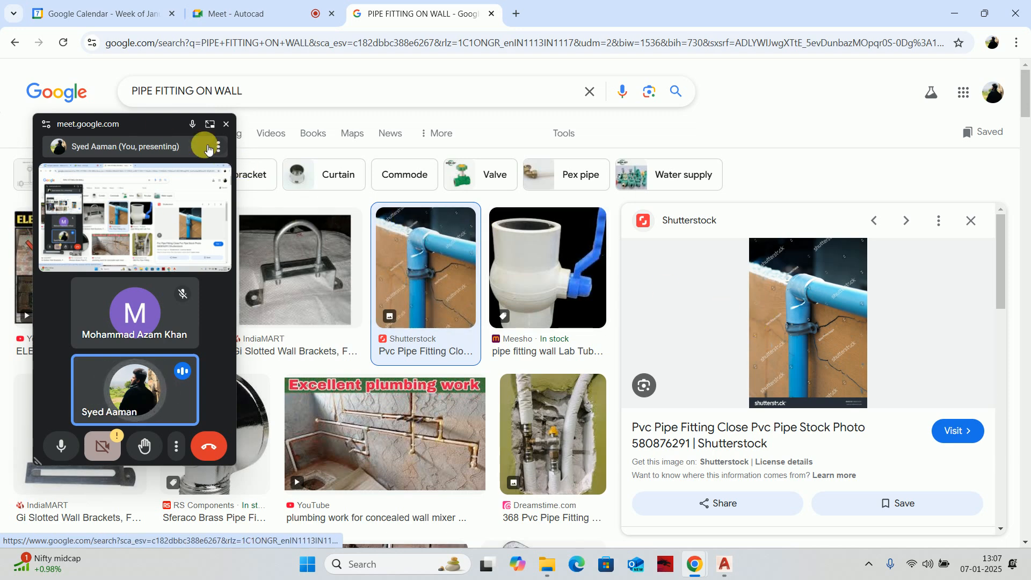
{"action": "left_click_drag", "start_coordinate": [151, 127], "coordinate": [471, 203]}
{"action": "scroll", "coordinate": [748, 284], "scroll_direction": "down", "scroll_amount": 5}
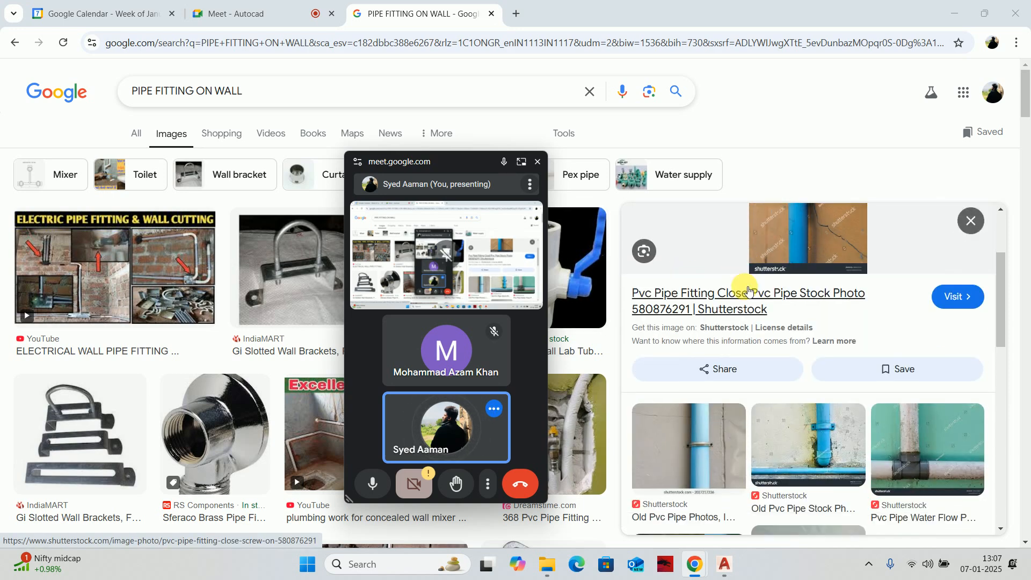
{"action": "left_click", "coordinate": [132, 426]}
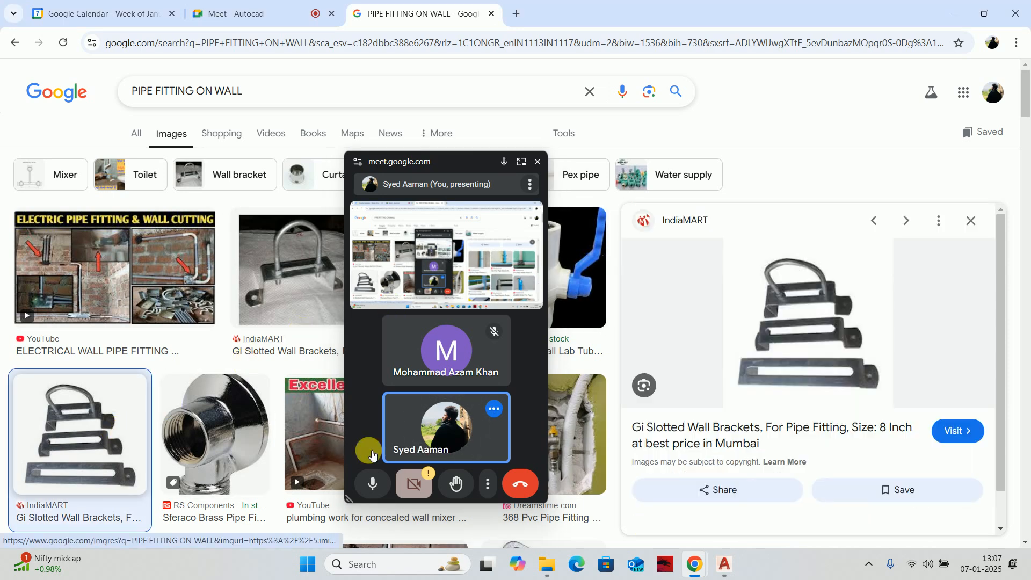
{"action": "scroll", "coordinate": [807, 337], "scroll_direction": "down", "scroll_amount": 8}
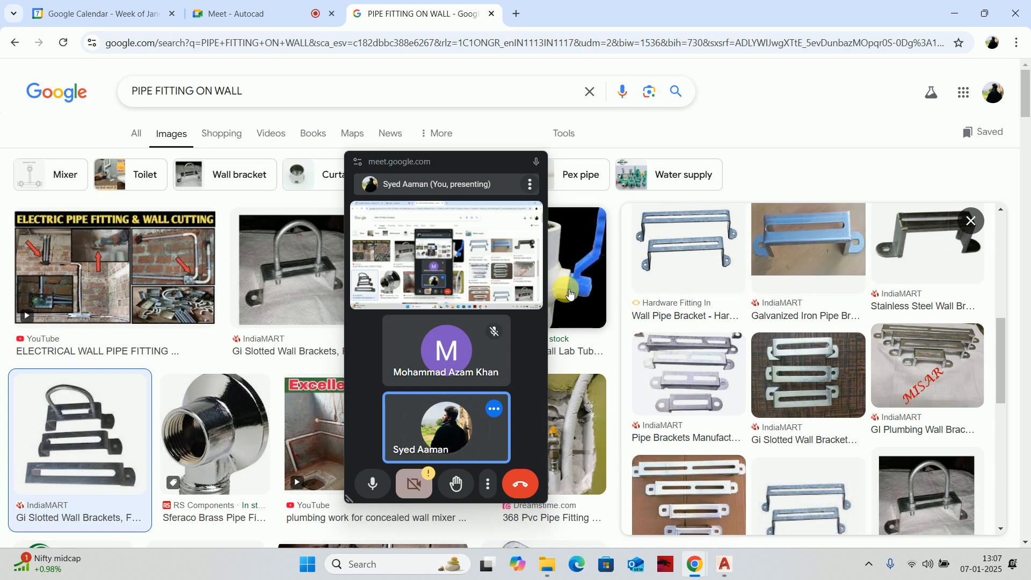
Examine more image results for wall pipe brackets, clamps and fittings, and return to the AutoCAD drawing.
{"action": "left_click_drag", "start_coordinate": [444, 161], "coordinate": [1, 193]}
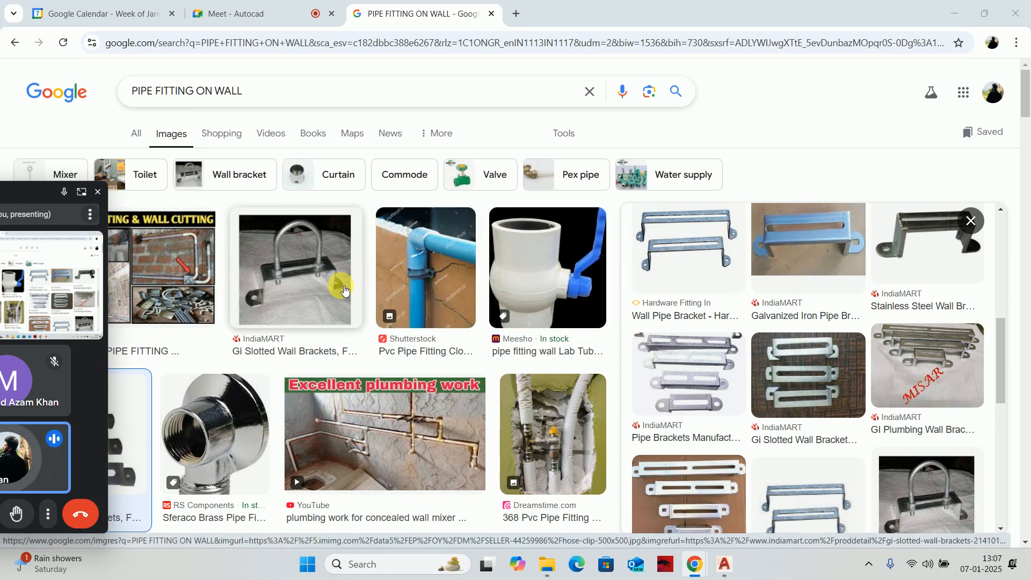
{"action": "scroll", "coordinate": [791, 258], "scroll_direction": "down", "scroll_amount": 10}
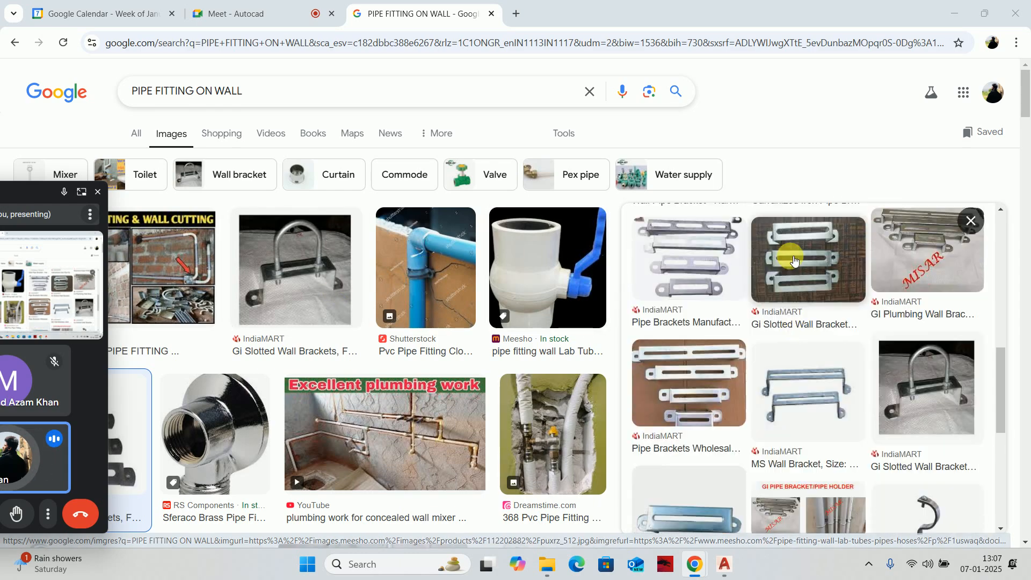
{"action": "scroll", "coordinate": [466, 272], "scroll_direction": "down", "scroll_amount": 1}
{"action": "scroll", "coordinate": [466, 272], "scroll_direction": "down", "scroll_amount": 10}
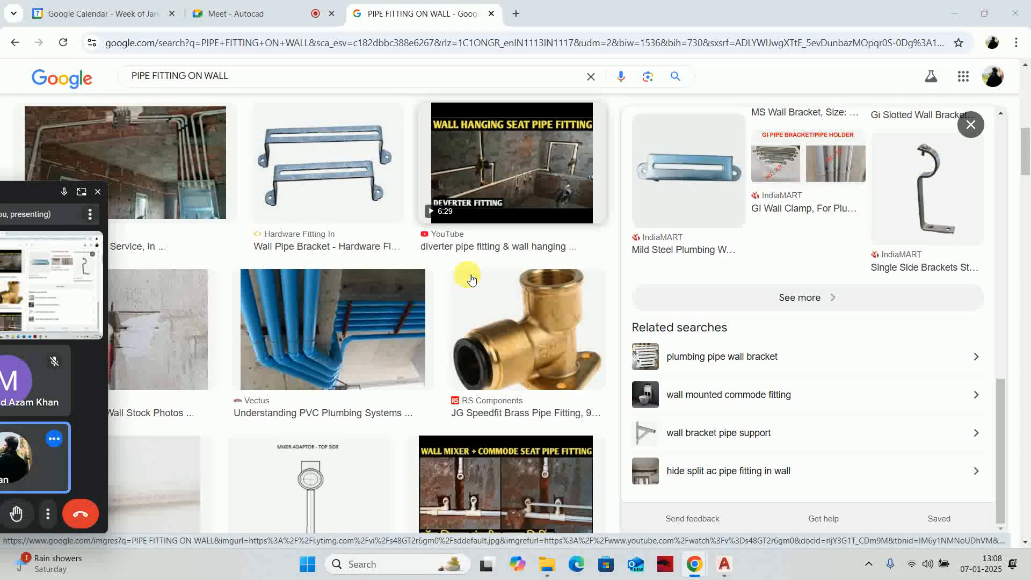
{"action": "scroll", "coordinate": [375, 293], "scroll_direction": "down", "scroll_amount": 7}
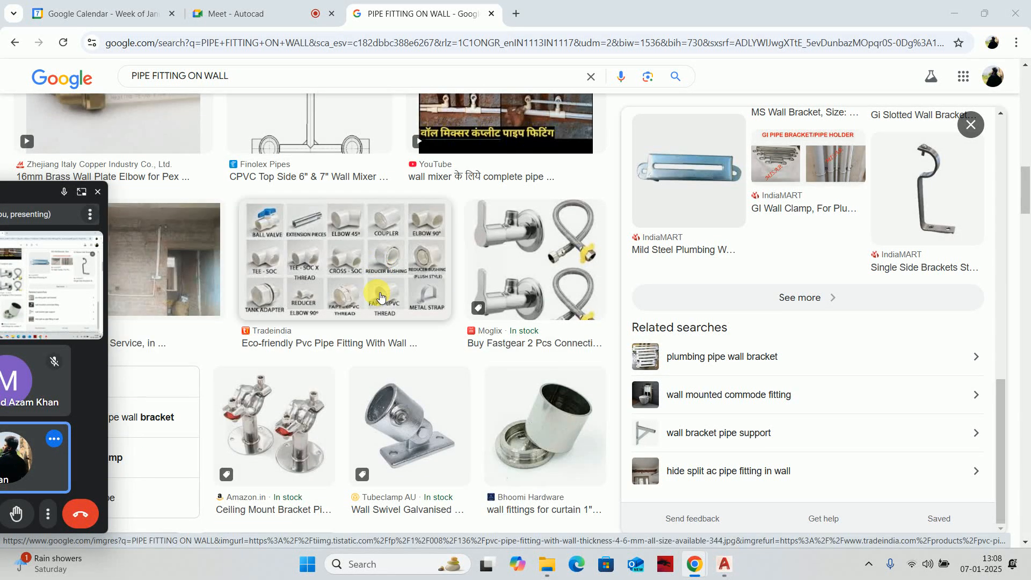
{"action": "scroll", "coordinate": [376, 294], "scroll_direction": "down", "scroll_amount": 8}
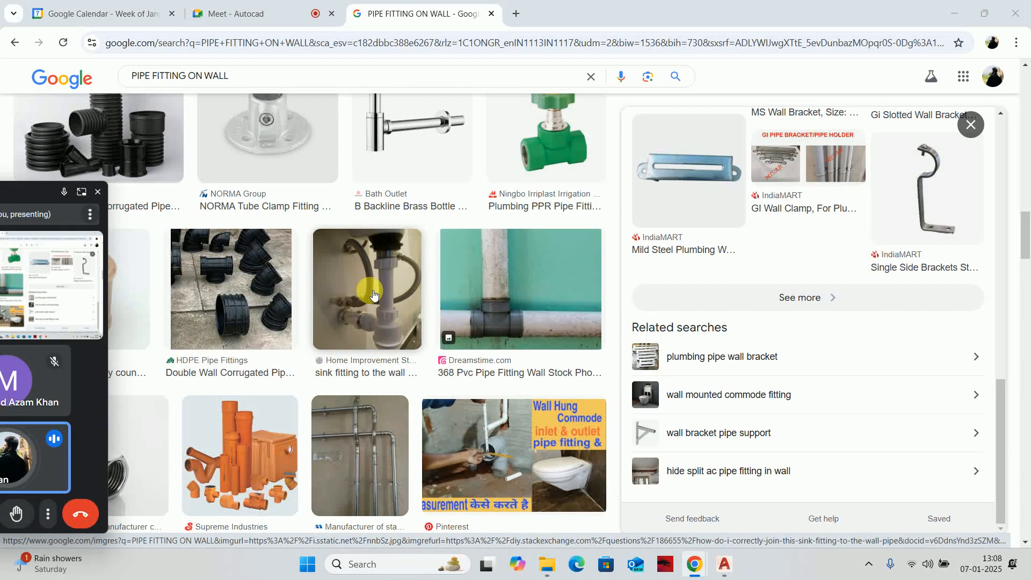
{"action": "scroll", "coordinate": [371, 293], "scroll_direction": "down", "scroll_amount": 4}
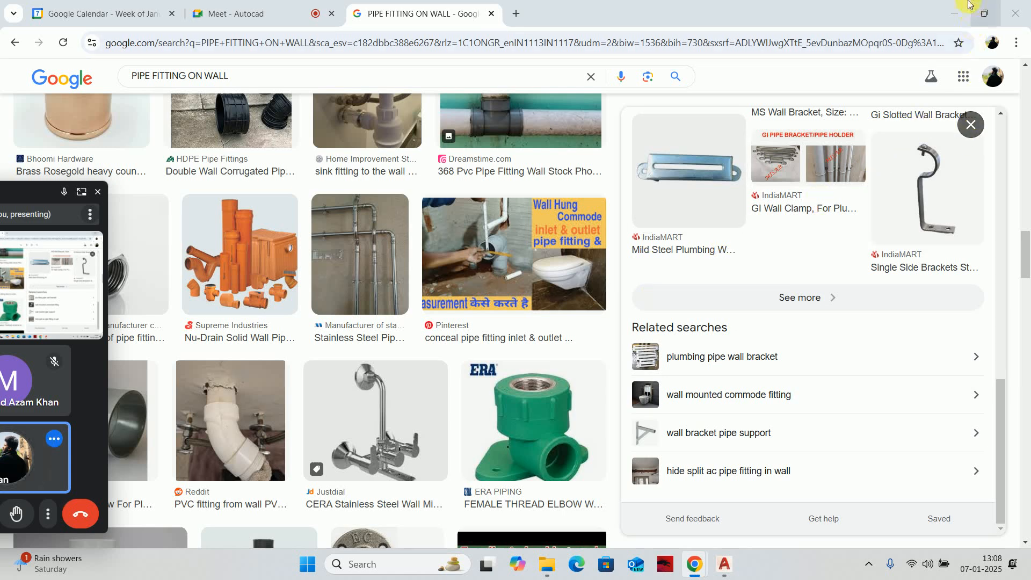
{"action": "left_click", "coordinate": [954, 14]}
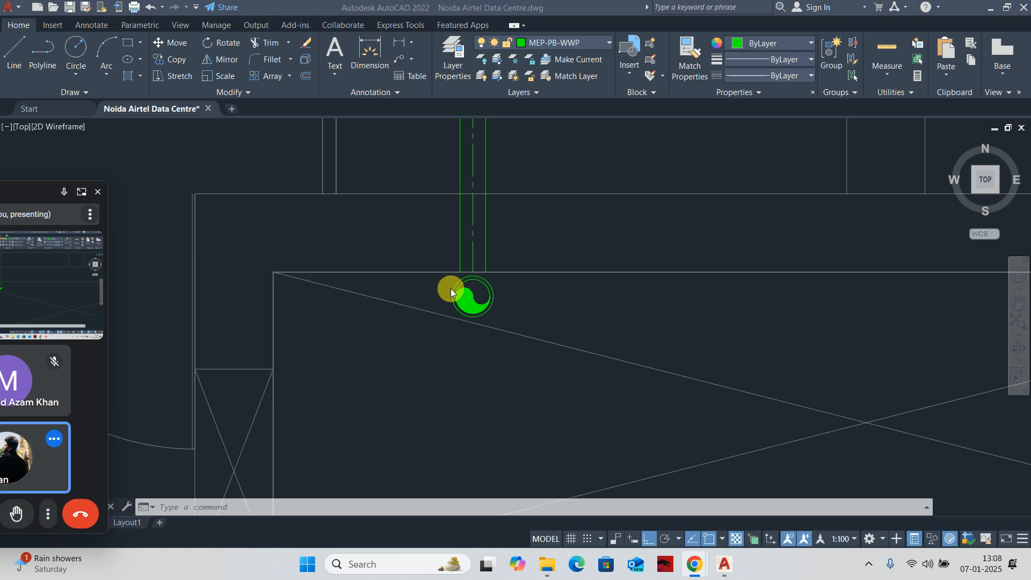
Offset the outer circle of the pipe stack symbol outward by 15.
{"action": "key", "text": "Escape"}
{"action": "key", "text": "Escape"}
{"action": "key", "text": "Escape"}
{"action": "scroll", "coordinate": [472, 296], "scroll_direction": "up", "scroll_amount": 5}
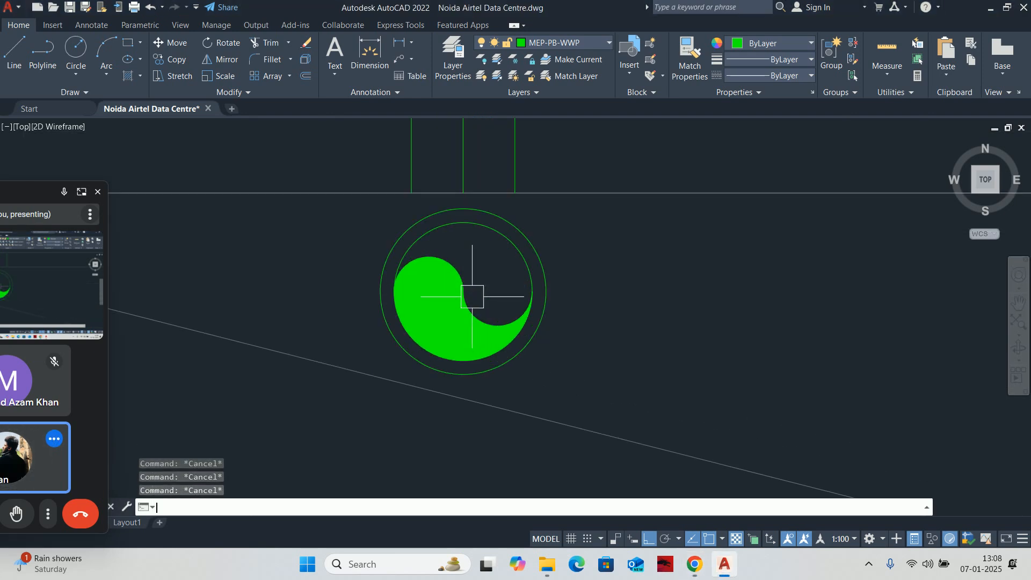
{"action": "type", "text": "o"}
{"action": "key", "text": "Return"}
{"action": "type", "text": "15"}
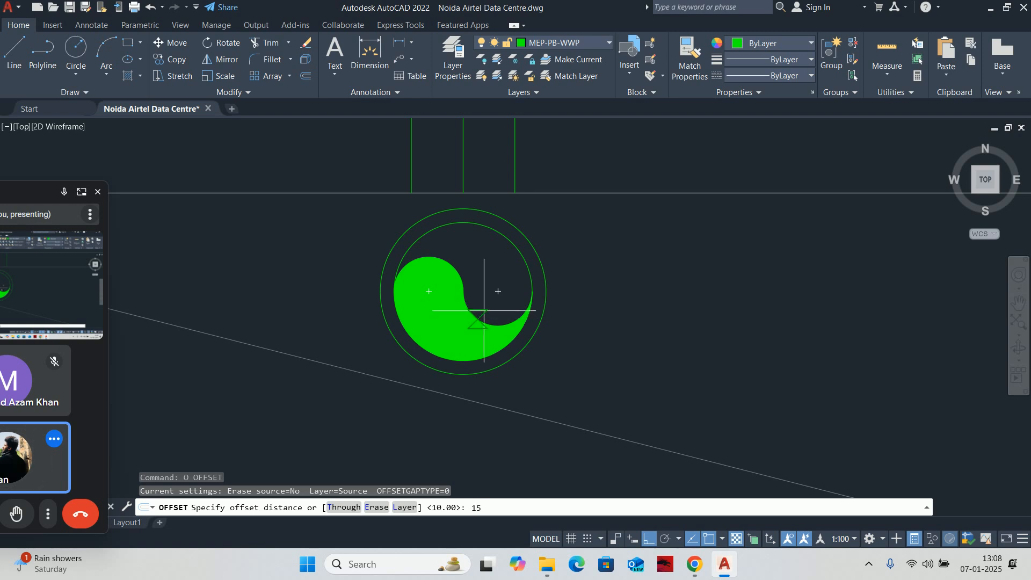
{"action": "key", "text": "Return"}
{"action": "left_click", "coordinate": [544, 279]}
{"action": "left_click", "coordinate": [653, 290]}
{"action": "key", "text": "Return"}
{"action": "key", "text": "Escape"}
{"action": "key", "text": "Escape"}
Move the whole stack symbol with its three circles out of the shaft into the empty area below the lift lobby.
{"action": "scroll", "coordinate": [577, 306], "scroll_direction": "down", "scroll_amount": 5}
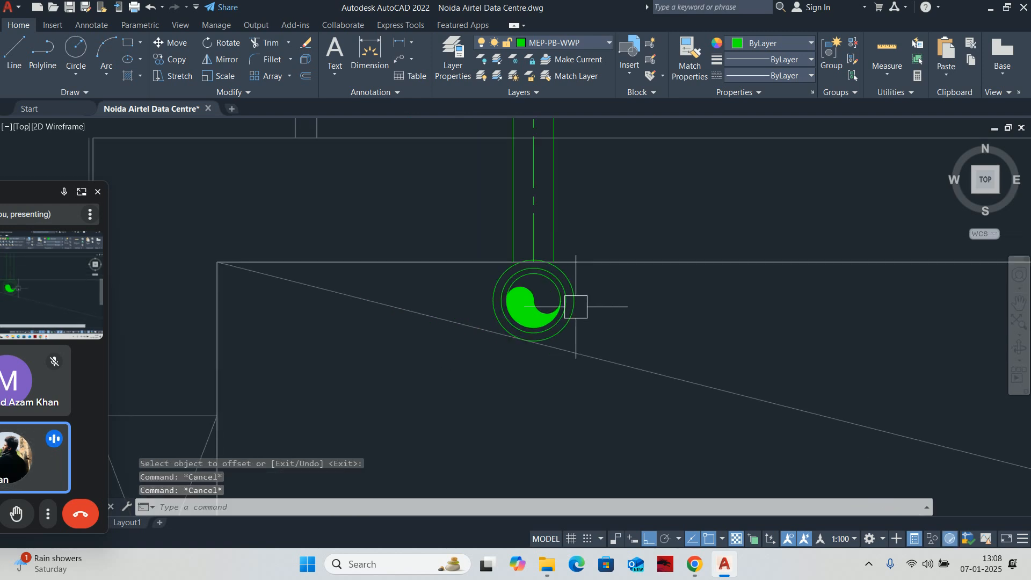
{"action": "type", "text": "m"}
{"action": "key", "text": "Return"}
{"action": "left_click", "coordinate": [592, 342]}
{"action": "left_click", "coordinate": [472, 273]}
{"action": "key", "text": "Return"}
{"action": "left_click", "coordinate": [530, 303]}
{"action": "scroll", "coordinate": [522, 422], "scroll_direction": "down", "scroll_amount": 4}
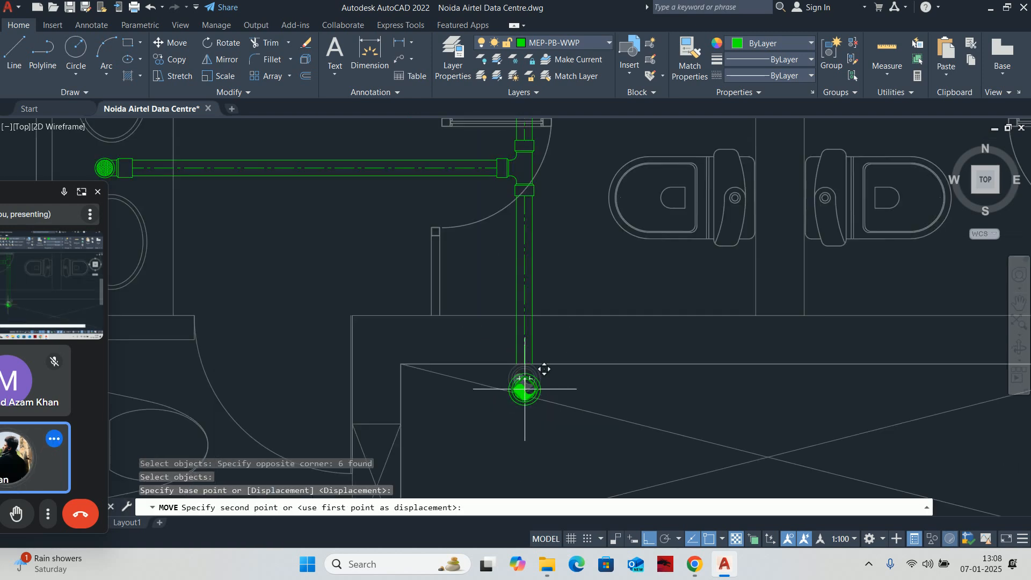
{"action": "middle_click_drag", "start_coordinate": [525, 418], "coordinate": [520, 175]}
{"action": "scroll", "coordinate": [520, 177], "scroll_direction": "down", "scroll_amount": 6}
{"action": "middle_click_drag", "start_coordinate": [516, 259], "coordinate": [588, 177]}
{"action": "key", "text": "Escape"}
{"action": "key", "text": "Escape"}
{"action": "key", "text": "Escape"}
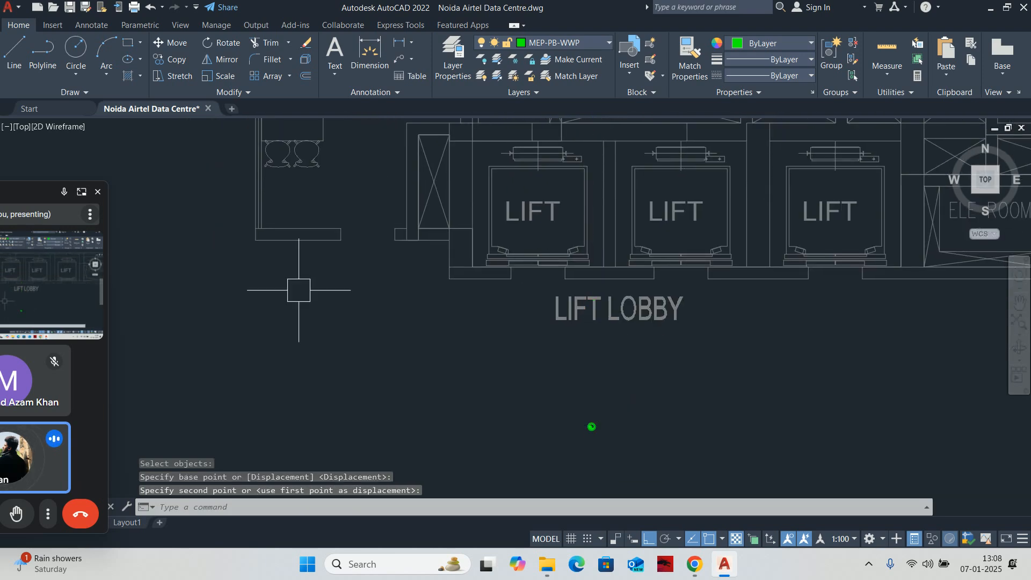
Dismiss the floating meeting window and return to the moved stack symbol in the AutoCAD drawing.
{"action": "left_click", "coordinate": [81, 191]}
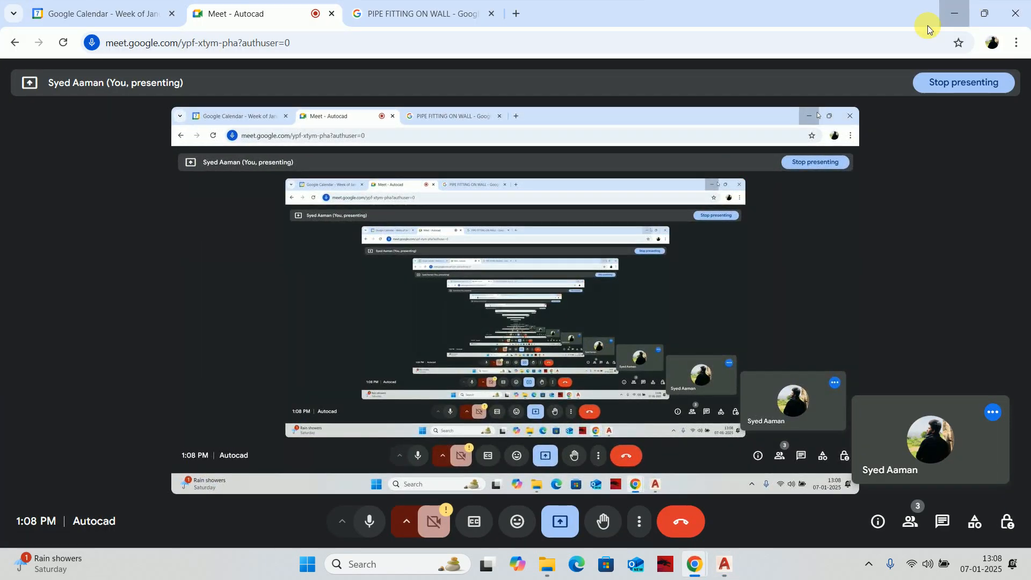
{"action": "left_click", "coordinate": [954, 13]}
{"action": "scroll", "coordinate": [612, 408], "scroll_direction": "up", "scroll_amount": 5}
{"action": "middle_click_drag", "start_coordinate": [598, 426], "coordinate": [622, 265]}
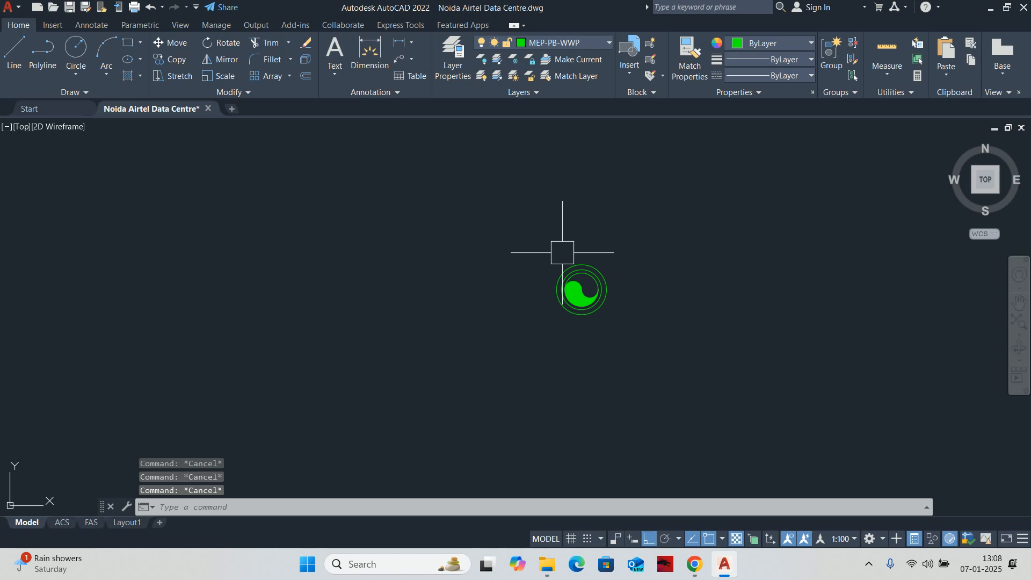
{"action": "middle_click_drag", "start_coordinate": [563, 253], "coordinate": [548, 292]}
{"action": "type", "text": "l"}
{"action": "key", "text": "Return"}
{"action": "scroll", "coordinate": [543, 352], "scroll_direction": "up", "scroll_amount": 4}
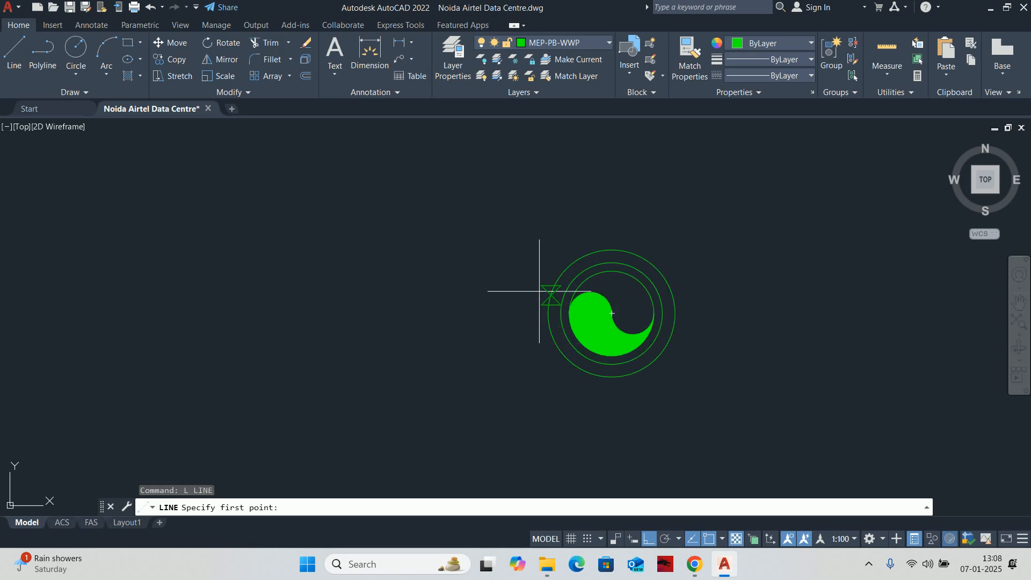
{"action": "left_click", "coordinate": [611, 250]}
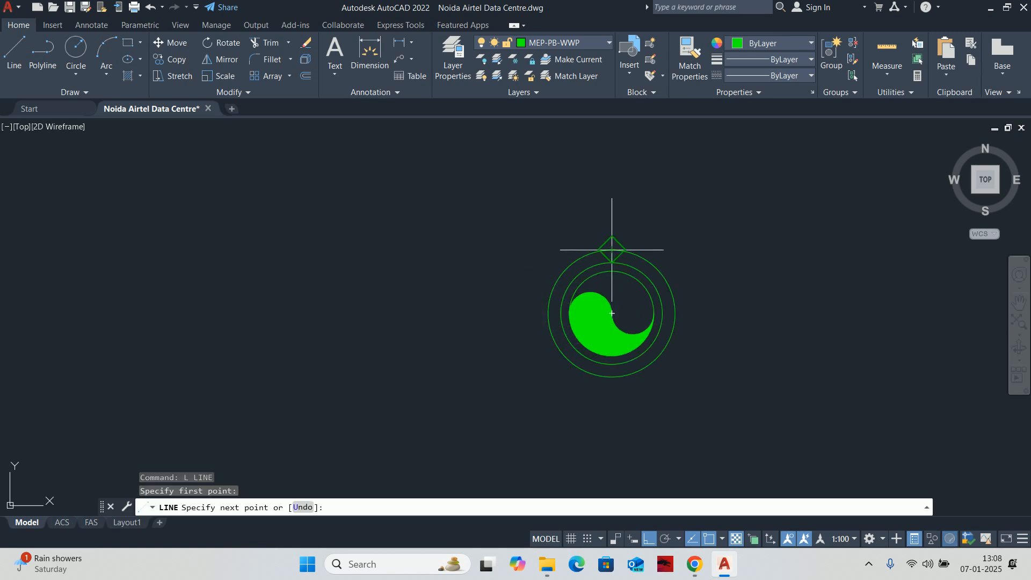
{"action": "key", "text": "Escape"}
Draw a horizontal line from the top quadrant of the symbol's outermost circle leftward past the circle.
{"action": "scroll", "coordinate": [577, 259], "scroll_direction": "up", "scroll_amount": 2}
{"action": "key", "text": "Return"}
{"action": "left_click", "coordinate": [632, 244]}
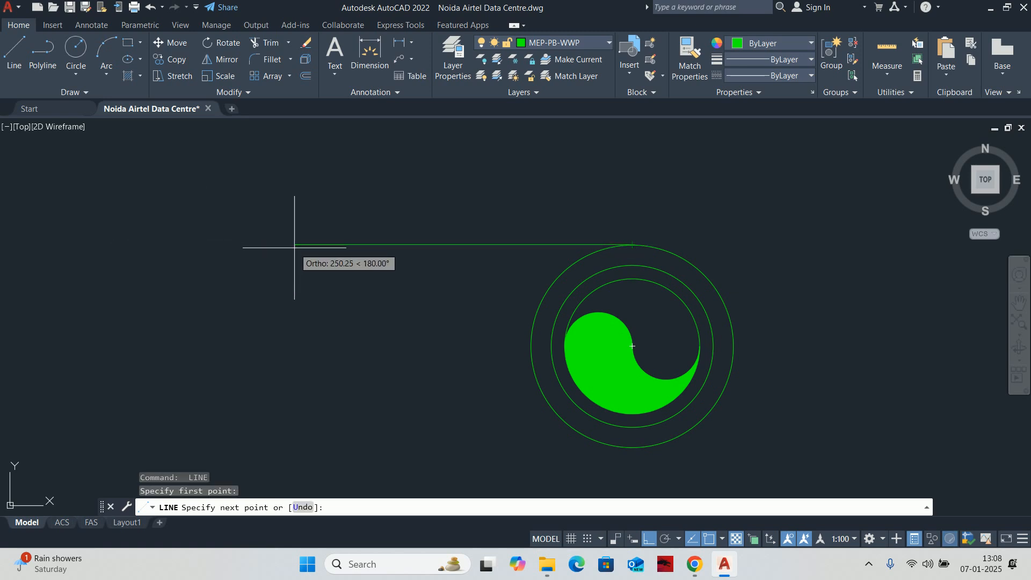
{"action": "key", "text": "Return"}
{"action": "key", "text": "Escape"}
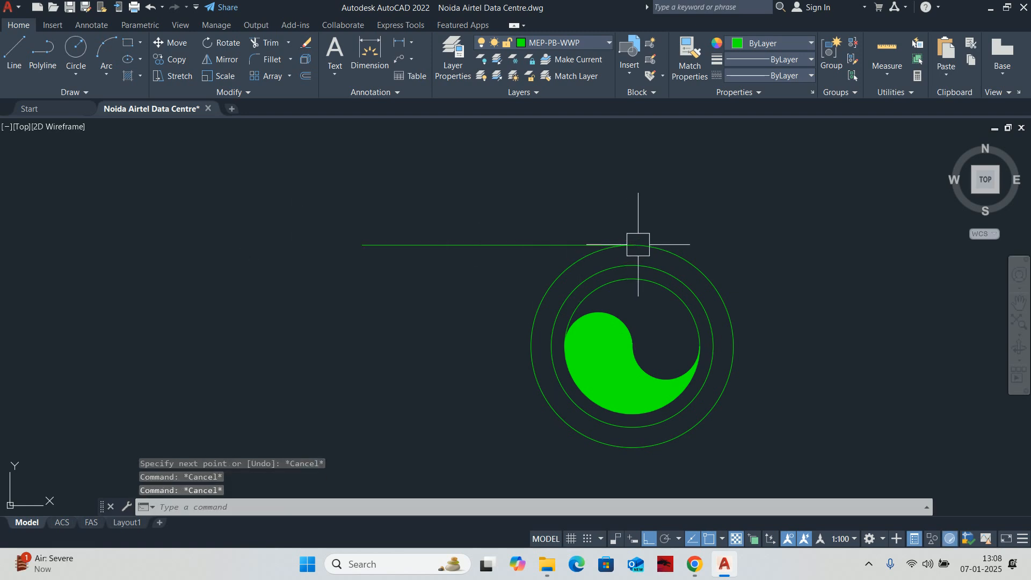
Draw a vertical line from the left quadrant of the outermost circle up to the horizontal line.
{"action": "key", "text": "Return"}
{"action": "key", "text": "Escape"}
{"action": "type", "text": "l"}
{"action": "key", "text": "Return"}
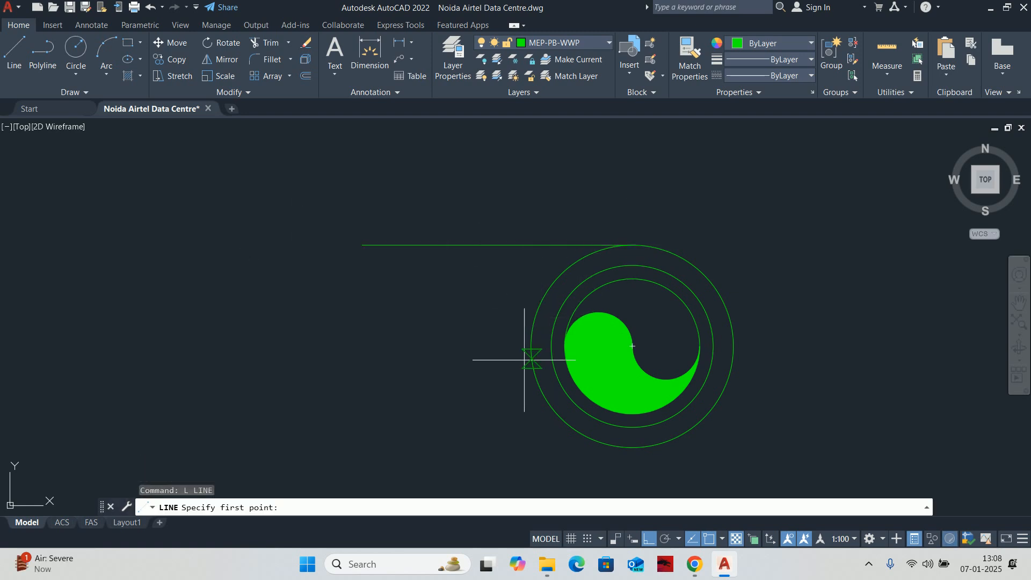
{"action": "left_click", "coordinate": [530, 346]}
{"action": "left_click", "coordinate": [530, 244]}
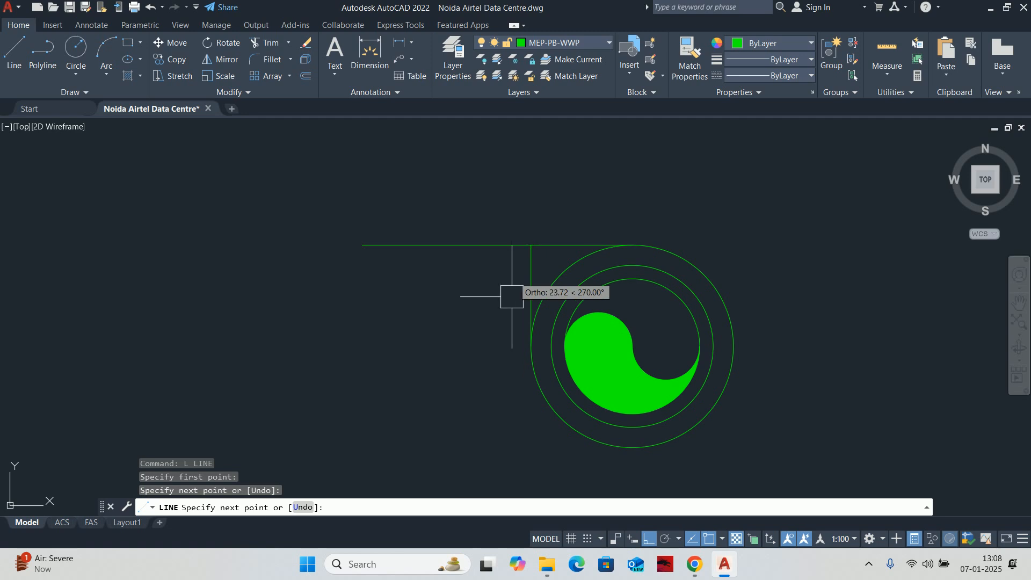
{"action": "key", "text": "Escape"}
{"action": "key", "text": "Escape"}
{"action": "key", "text": "Escape"}
Draw a vertical line from the left quadrant of the middle circle up to the horizontal line.
{"action": "scroll", "coordinate": [535, 303], "scroll_direction": "up", "scroll_amount": 2}
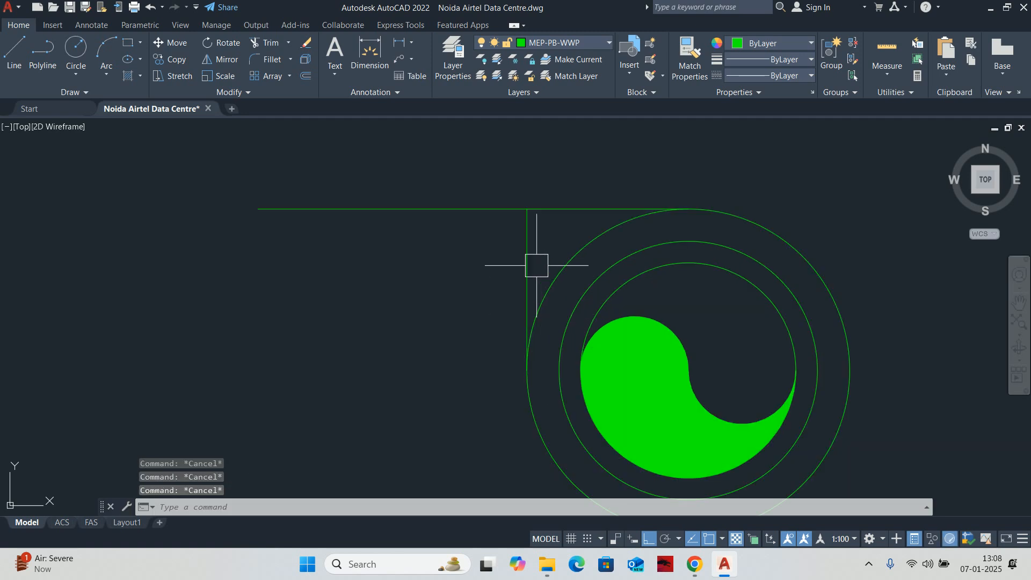
{"action": "left_click", "coordinate": [564, 263]}
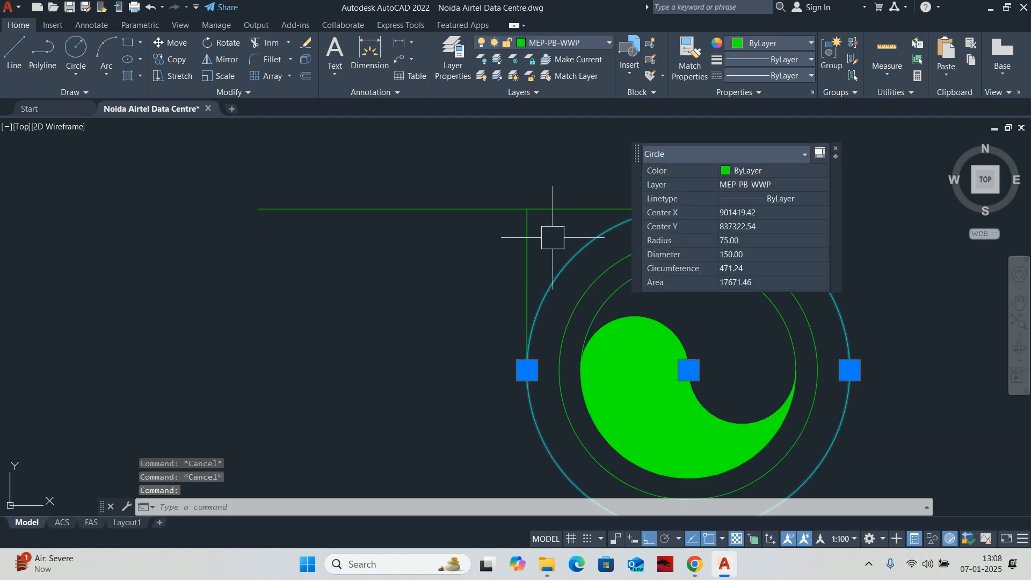
{"action": "key", "text": "Escape"}
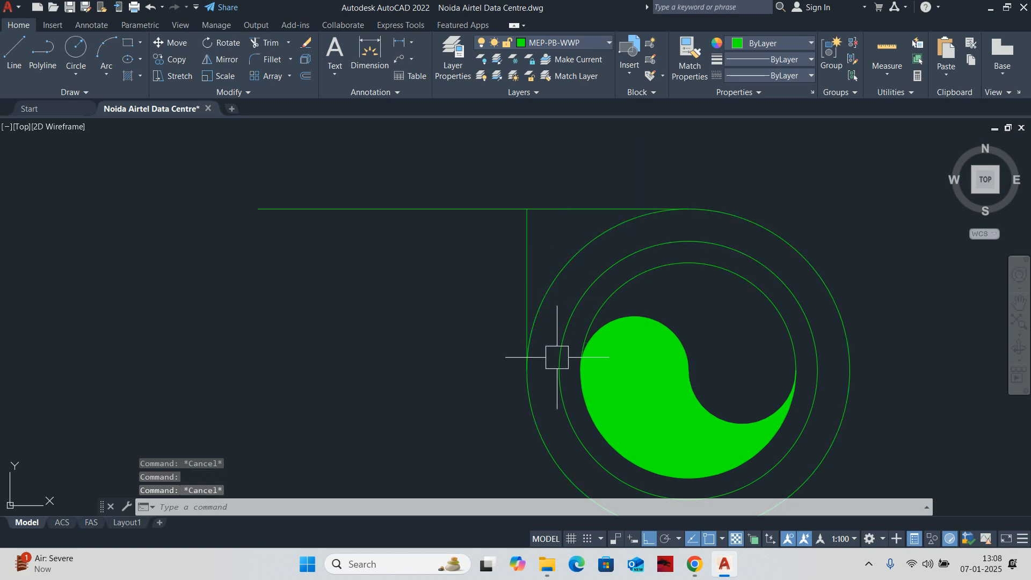
{"action": "type", "text": "L"}
{"action": "key", "text": "Return"}
{"action": "left_click", "coordinate": [559, 370]}
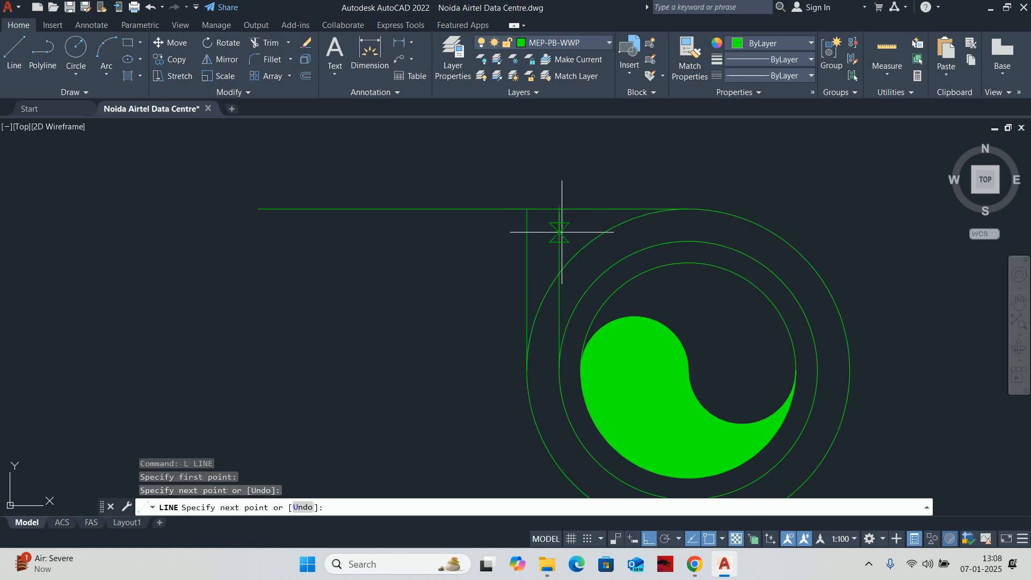
{"action": "key", "text": "Escape"}
{"action": "scroll", "coordinate": [601, 252], "scroll_direction": "up", "scroll_amount": 2}
{"action": "key", "text": "Escape"}
{"action": "key", "text": "Escape"}
Trim away the upper-left quarter of the outermost circle between the horizontal line and the outer vertical line.
{"action": "type", "text": "TR"}
{"action": "key", "text": "Return"}
{"action": "left_click", "coordinate": [570, 237]}
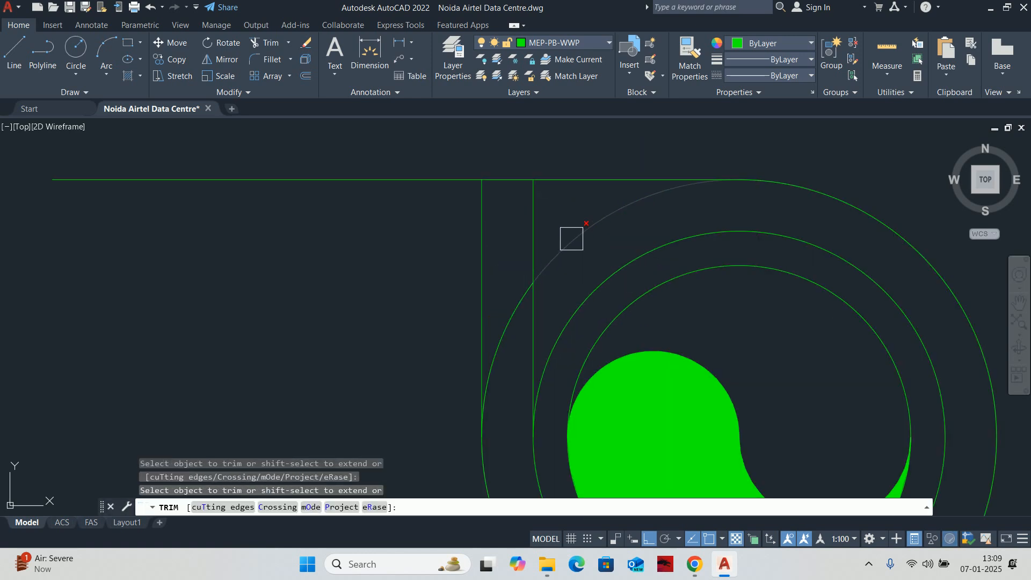
{"action": "left_click", "coordinate": [509, 317]}
{"action": "scroll", "coordinate": [511, 317], "scroll_direction": "down", "scroll_amount": 2}
{"action": "left_click", "coordinate": [564, 331]}
{"action": "middle_click_drag", "start_coordinate": [565, 332], "coordinate": [565, 260]}
{"action": "scroll", "coordinate": [565, 260], "scroll_direction": "down", "scroll_amount": 2}
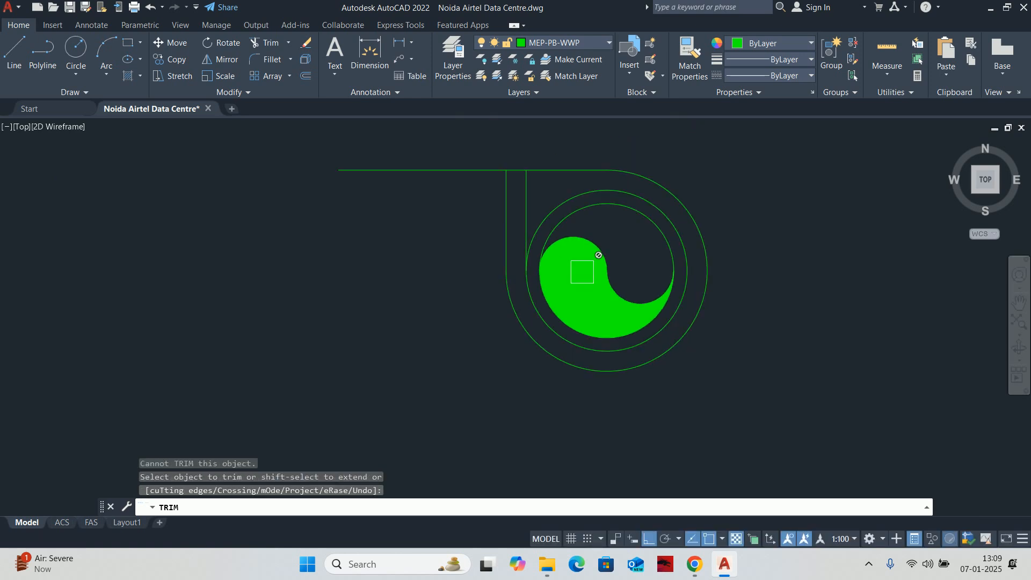
{"action": "middle_click_drag", "start_coordinate": [460, 240], "coordinate": [477, 303]}
{"action": "key", "text": "Escape"}
{"action": "key", "text": "Escape"}
Offset the horizontal line above the stack symbol upward by 3.
{"action": "scroll", "coordinate": [510, 235], "scroll_direction": "up", "scroll_amount": 2}
{"action": "type", "text": "O"}
{"action": "key", "text": "Return"}
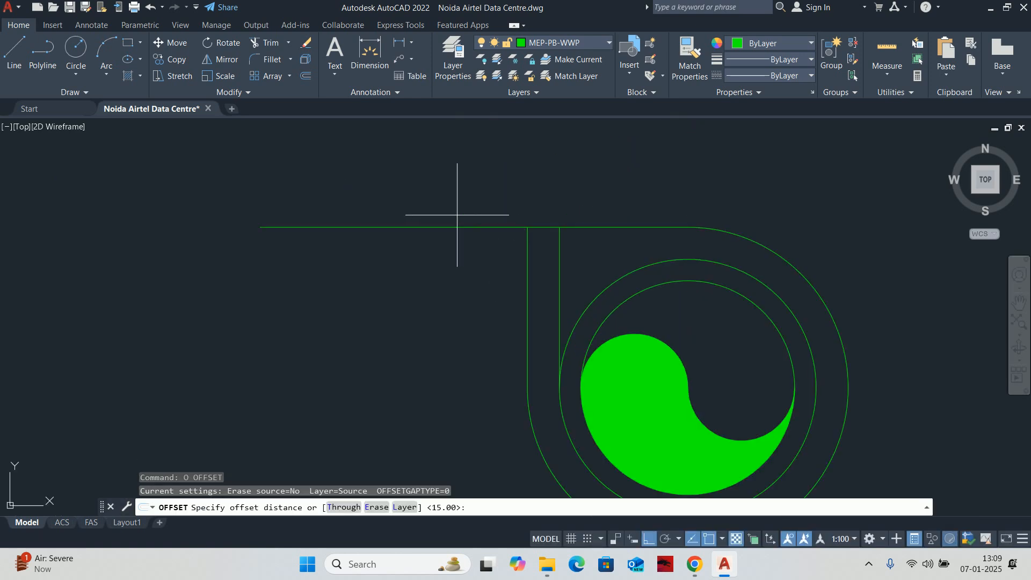
{"action": "key", "text": "Return"}
{"action": "left_click", "coordinate": [421, 226]}
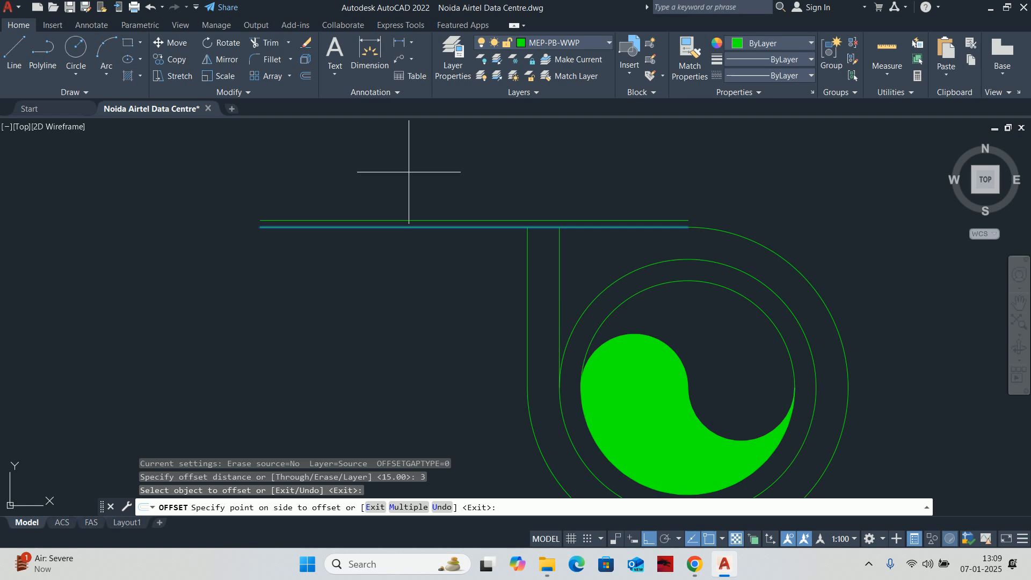
{"action": "left_click", "coordinate": [414, 184]}
{"action": "middle_click_drag", "start_coordinate": [414, 209], "coordinate": [438, 255]}
{"action": "key", "text": "Escape"}
{"action": "key", "text": "Escape"}
Draw a 40-unit vertical line upward from the left end of the lower horizontal line.
{"action": "type", "text": "l"}
{"action": "key", "text": "Return"}
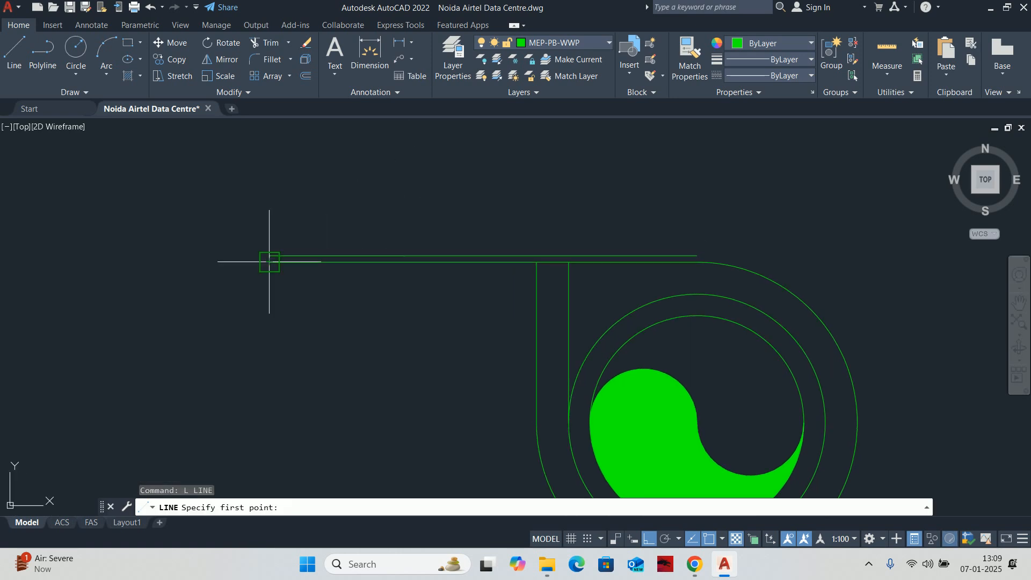
{"action": "left_click", "coordinate": [267, 261]}
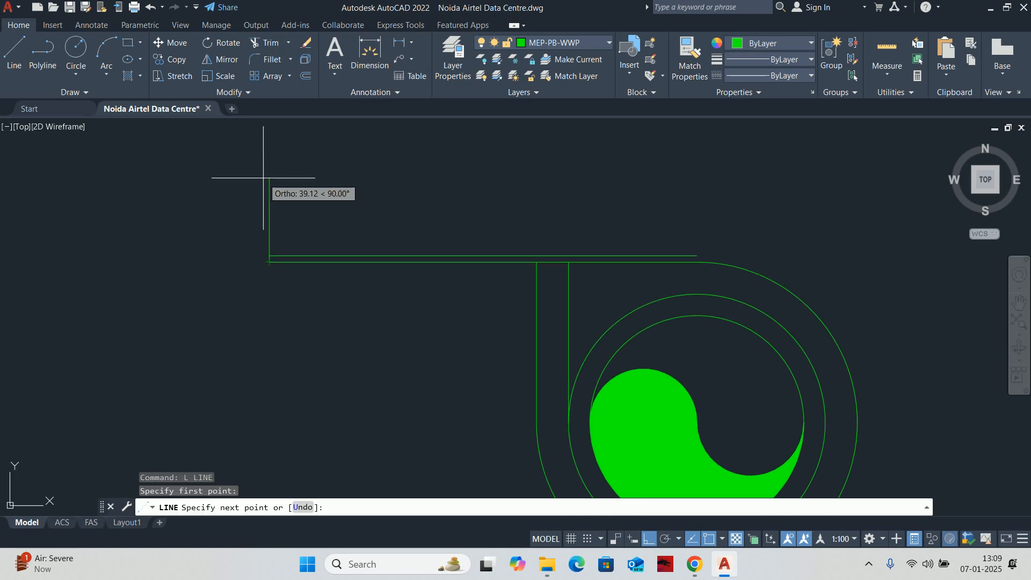
{"action": "type", "text": "40"}
{"action": "key", "text": "Return"}
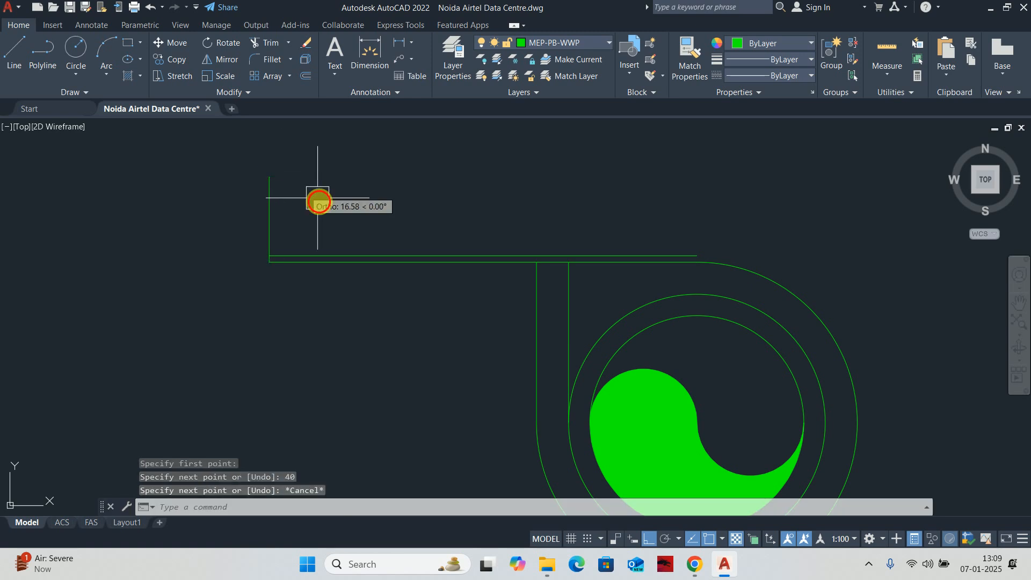
{"action": "key", "text": "Escape"}
{"action": "key", "text": "Escape"}
{"action": "key", "text": "Escape"}
{"action": "middle_click_drag", "start_coordinate": [286, 225], "coordinate": [299, 230]}
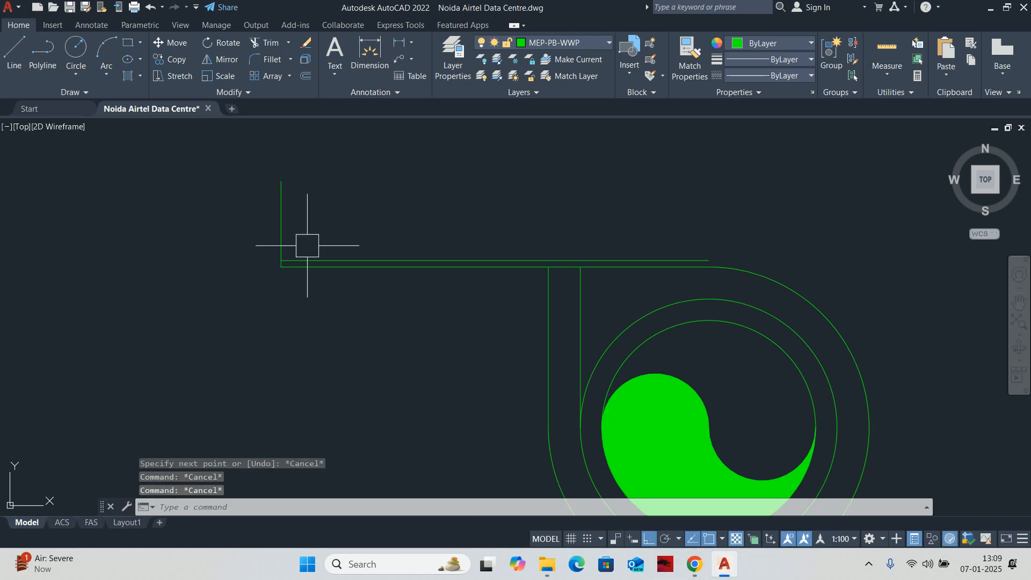
Trim the vertical end line where it extends above the upper horizontal line, closing the thin plate's left end.
{"action": "left_click", "coordinate": [281, 220]}
{"action": "key", "text": "Escape"}
{"action": "type", "text": "tr"}
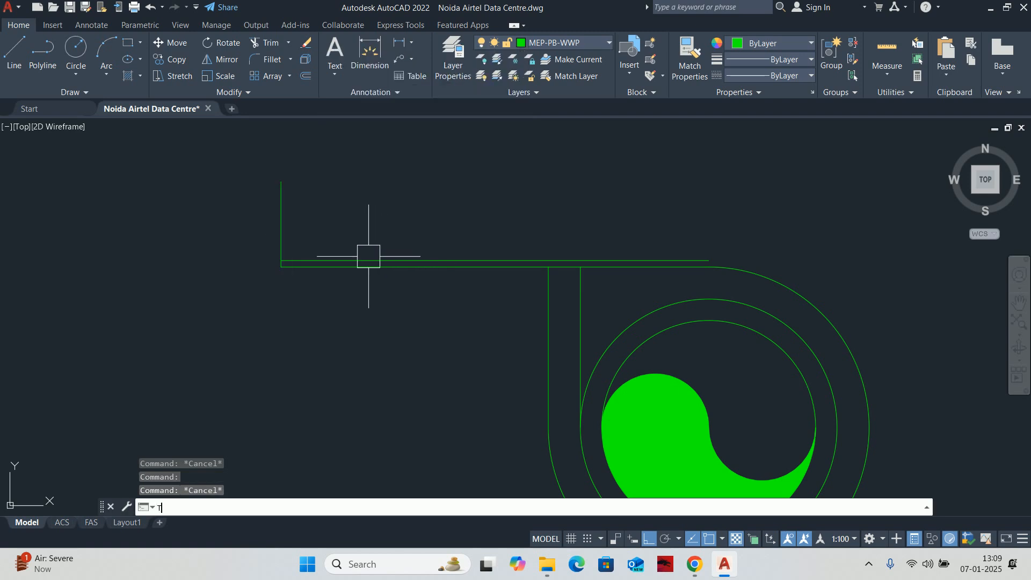
{"action": "key", "text": "Return"}
{"action": "left_click", "coordinate": [278, 214]}
{"action": "mouse_move", "coordinate": [395, 269]}
{"action": "middle_mouse_down"}
{"action": "mouse_move", "coordinate": [376, 235]}
{"action": "mouse_move", "coordinate": [424, 238]}
{"action": "middle_mouse_up"}
{"action": "key", "text": "Return"}
{"action": "key", "text": "Escape"}
{"action": "key", "text": "Escape"}
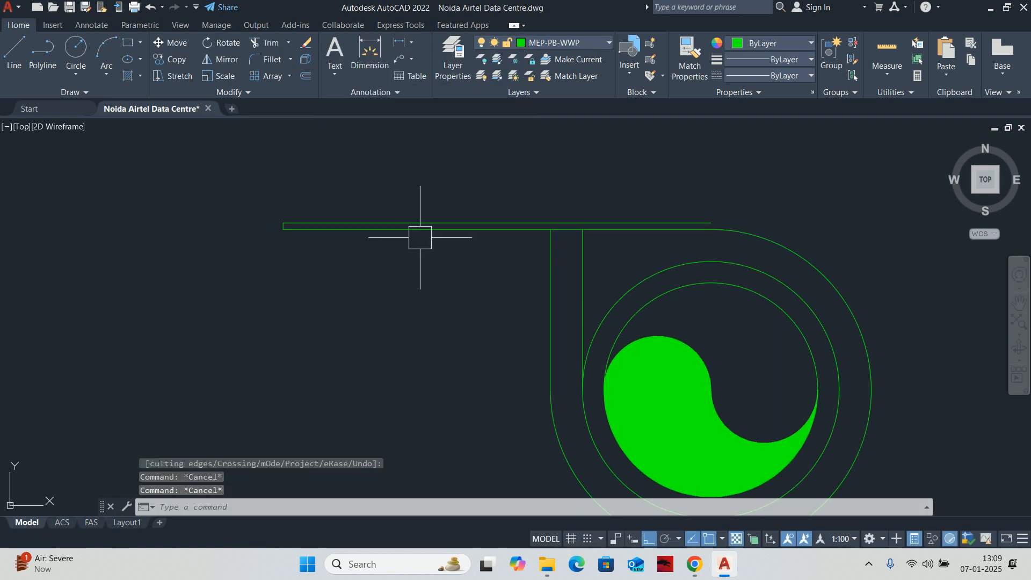
Mirror the thin horizontal plate and the two vertical lines about the vertical axis through the stack symbol's centre.
{"action": "type", "text": "mi"}
{"action": "key", "text": "Return"}
{"action": "left_click", "coordinate": [427, 276]}
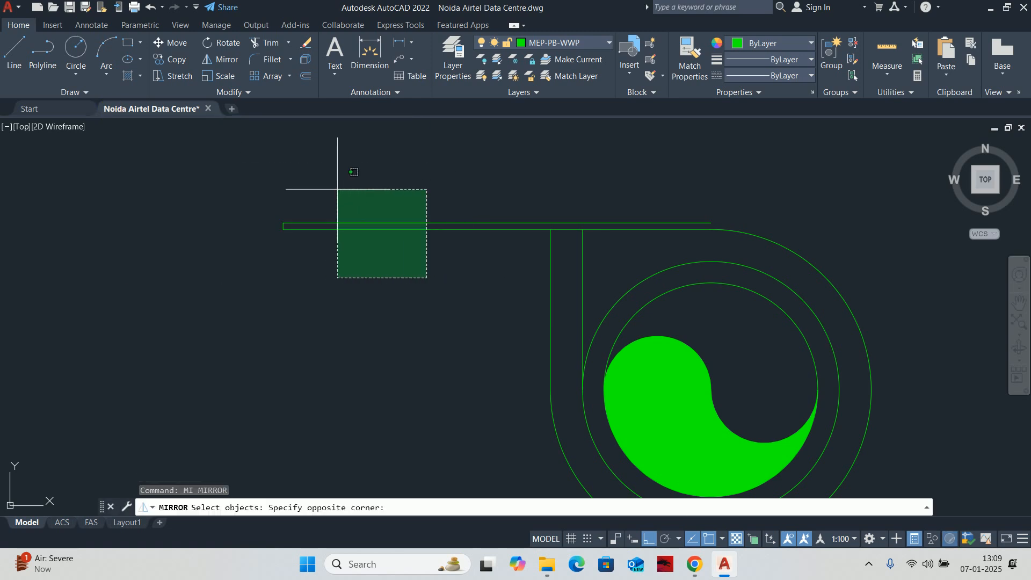
{"action": "left_click", "coordinate": [279, 189]}
{"action": "scroll", "coordinate": [569, 259], "scroll_direction": "up", "scroll_amount": 2}
{"action": "left_click", "coordinate": [621, 254]}
{"action": "left_click", "coordinate": [448, 278]}
{"action": "scroll", "coordinate": [567, 276], "scroll_direction": "down", "scroll_amount": 4}
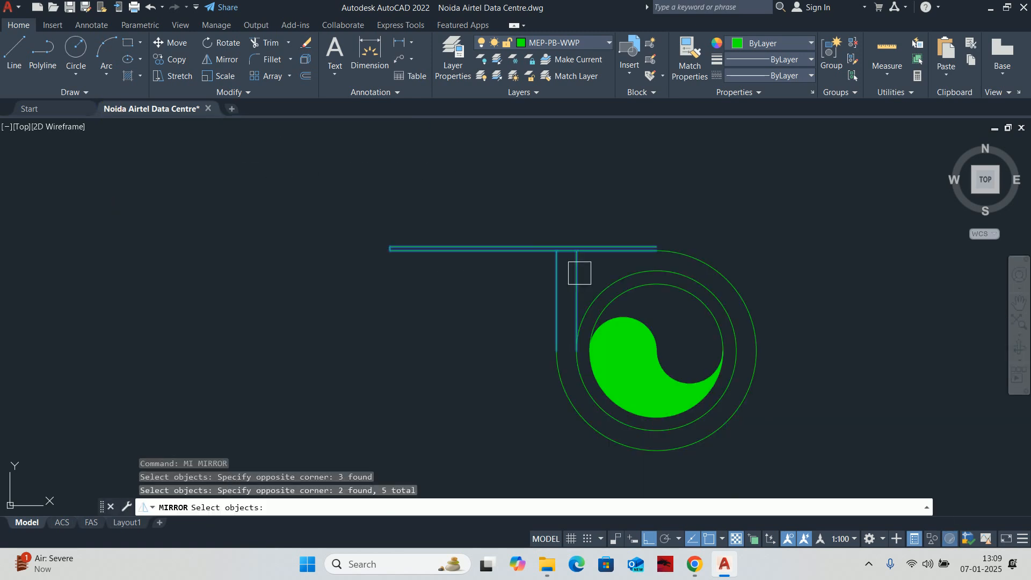
{"action": "key", "text": "Return"}
{"action": "left_click", "coordinate": [656, 350]}
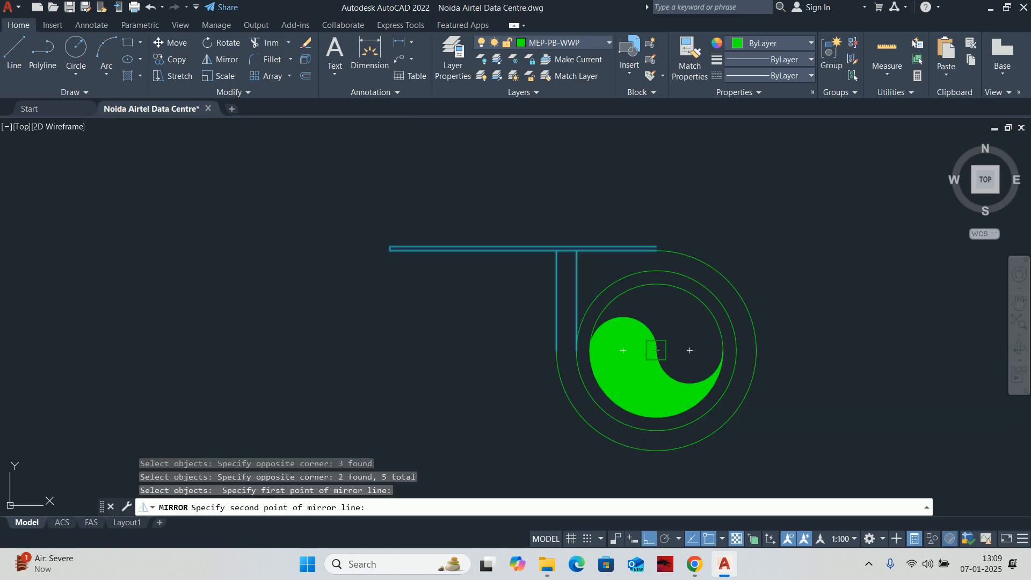
{"action": "left_click", "coordinate": [610, 163]}
{"action": "key", "text": "Return"}
Trim away the upper-right quarter of the outermost circle, leaving only its lower half as the clamp's curve.
{"action": "scroll", "coordinate": [691, 257], "scroll_direction": "up", "scroll_amount": 4}
{"action": "type", "text": "tr"}
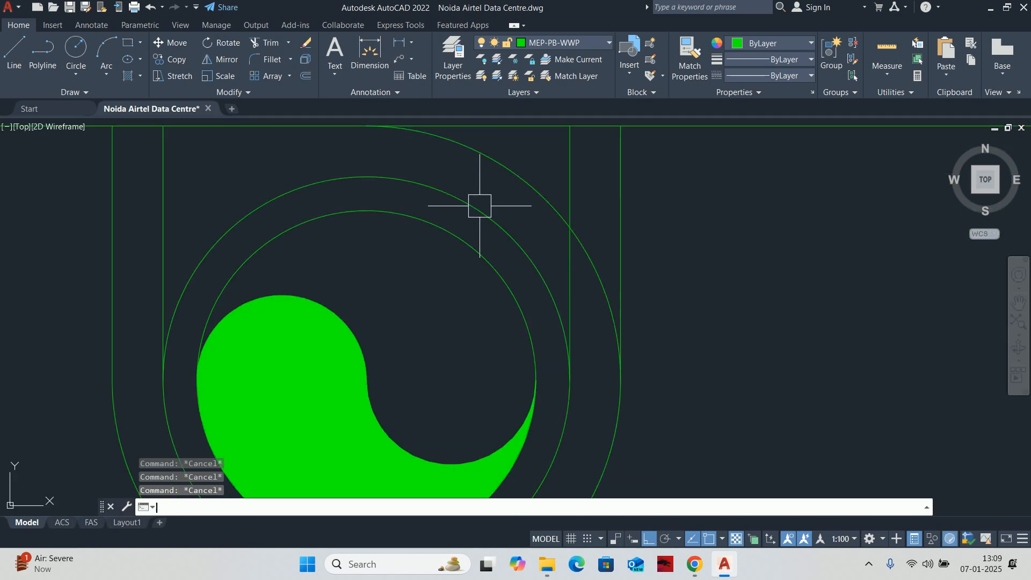
{"action": "key", "text": "Return"}
{"action": "left_click", "coordinate": [509, 180]}
{"action": "scroll", "coordinate": [589, 272], "scroll_direction": "down", "scroll_amount": 4}
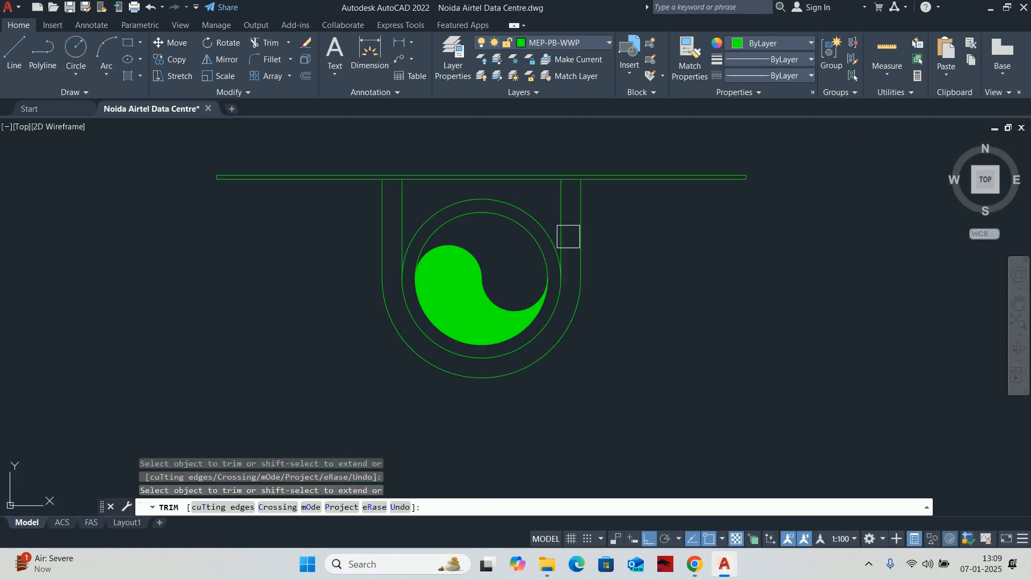
Extend the inner vertical legs to the plate's upper line and trim the plate lines between them, opening the clamp's top.
{"action": "scroll", "coordinate": [587, 188], "scroll_direction": "up", "scroll_amount": 6}
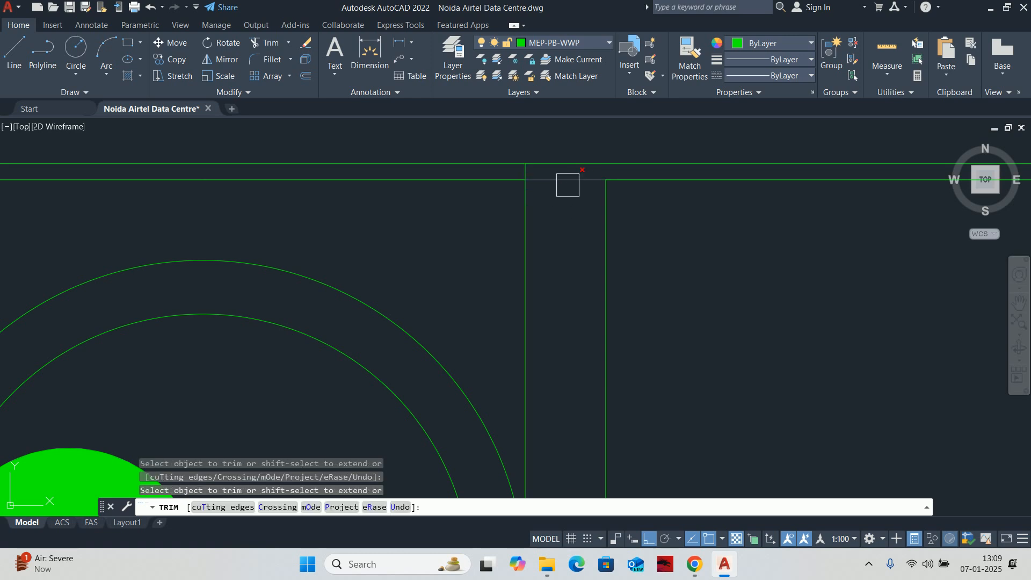
{"action": "left_click", "coordinate": [567, 185]}
{"action": "scroll", "coordinate": [308, 233], "scroll_direction": "down", "scroll_amount": 2}
{"action": "mouse_move", "coordinate": [309, 234]}
{"action": "middle_mouse_down"}
{"action": "mouse_move", "coordinate": [365, 257]}
{"action": "mouse_move", "coordinate": [617, 265]}
{"action": "middle_mouse_up"}
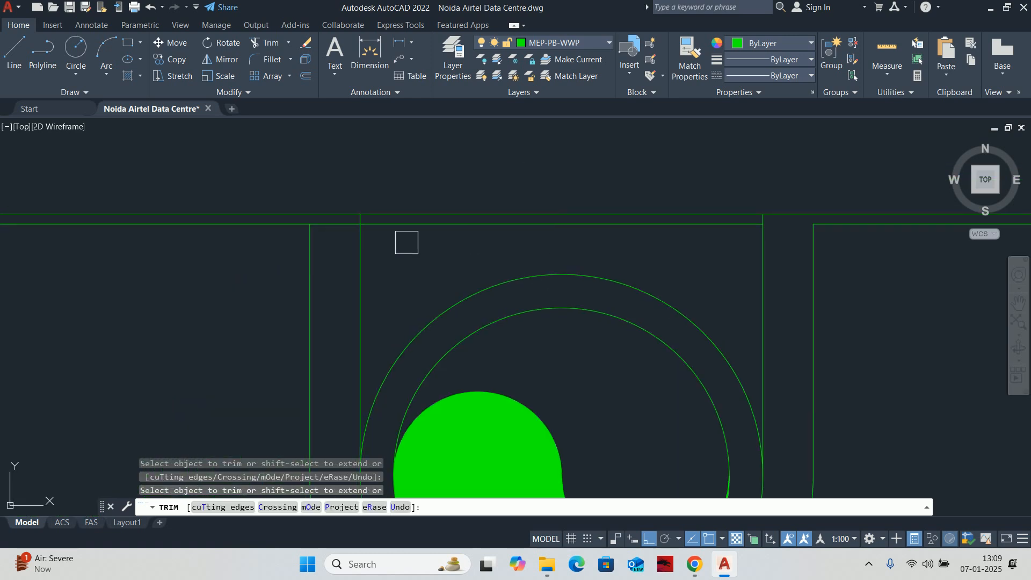
{"action": "scroll", "coordinate": [569, 210], "scroll_direction": "down", "scroll_amount": 3}
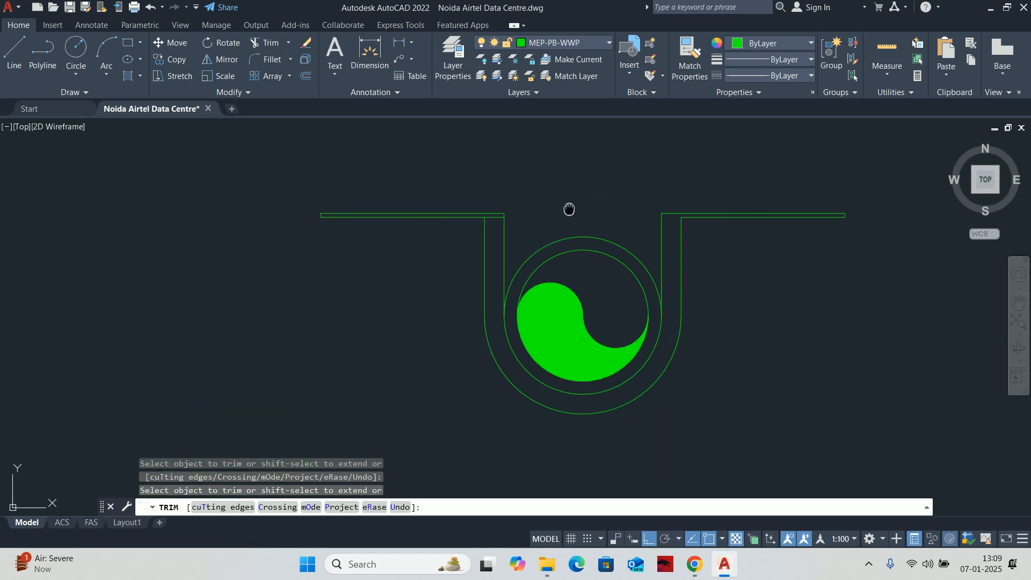
{"action": "scroll", "coordinate": [494, 219], "scroll_direction": "up", "scroll_amount": 5}
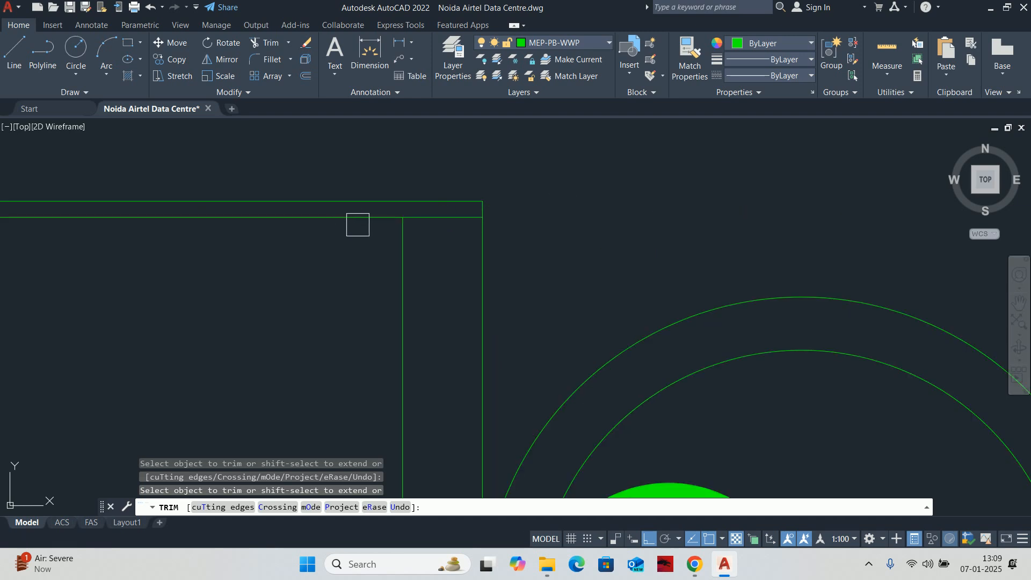
{"action": "scroll", "coordinate": [528, 269], "scroll_direction": "down", "scroll_amount": 6}
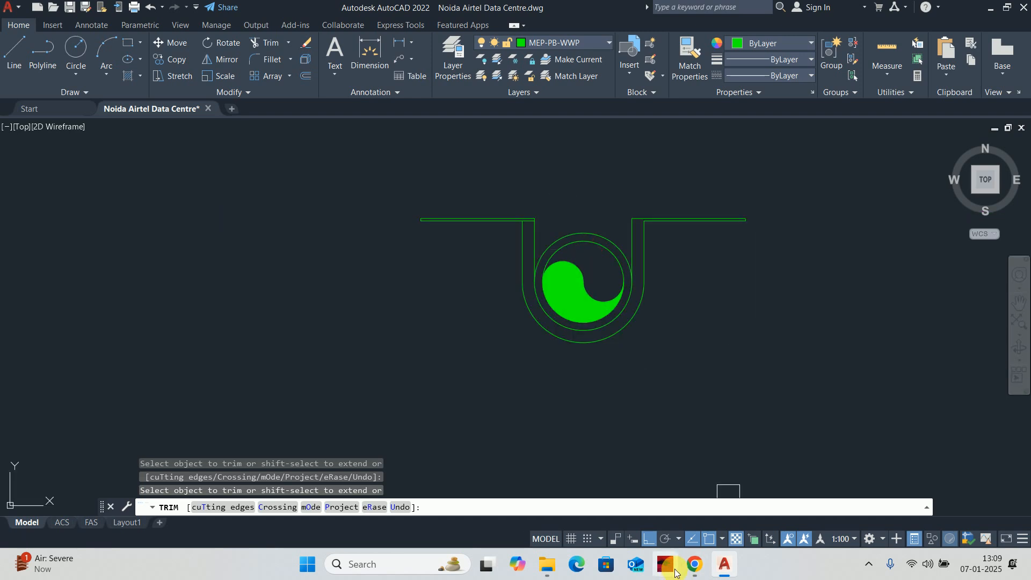
Switch to Chrome to examine the slotted wall bracket image in the pipe fitting search, return to AutoCAD and end the trimming.
{"action": "mouse_move", "coordinate": [694, 564]}
{"action": "left_click", "coordinate": [584, 485]}
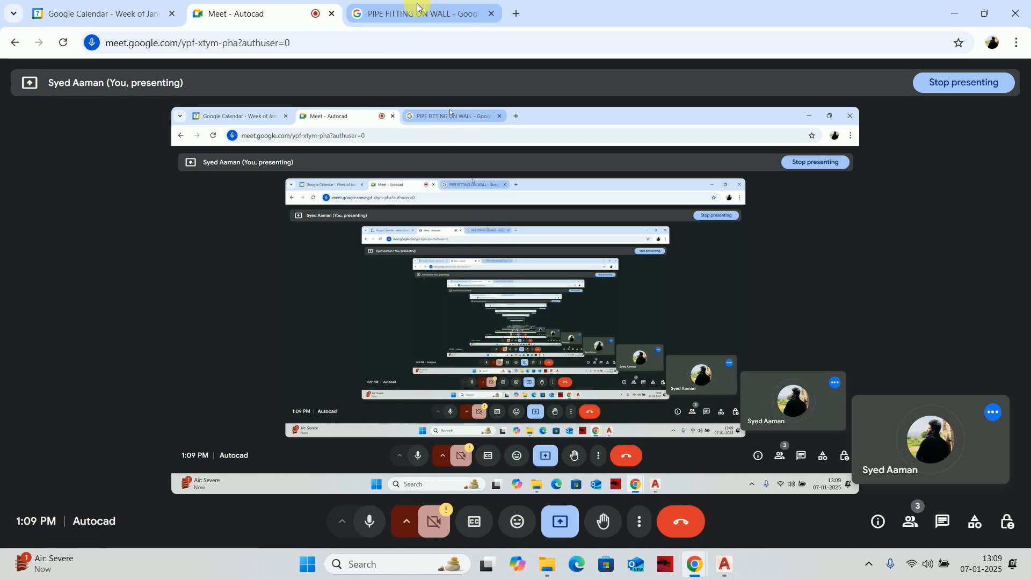
{"action": "left_click", "coordinate": [417, 8]}
{"action": "left_click", "coordinate": [886, 299]}
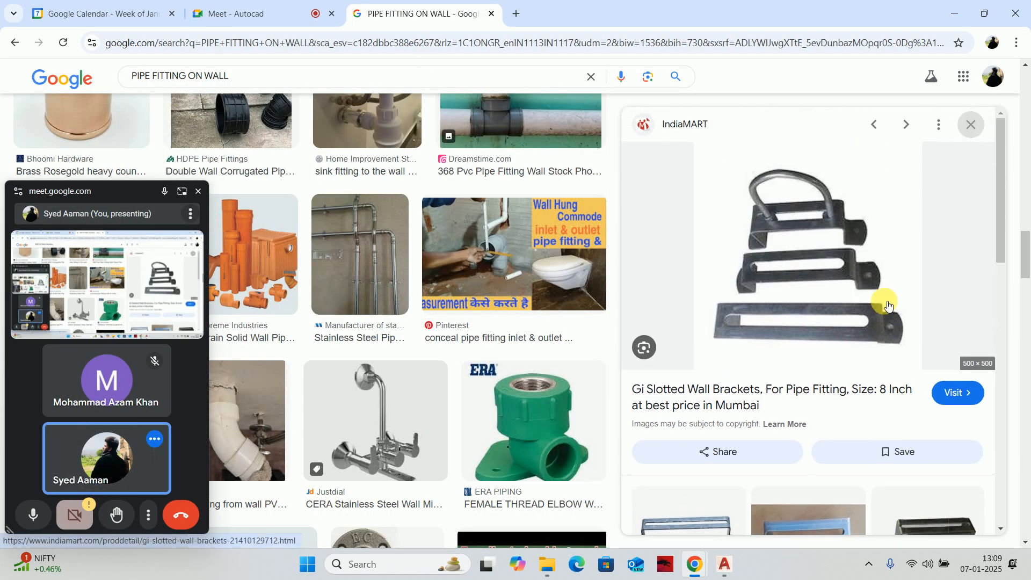
{"action": "left_click", "coordinate": [956, 12]}
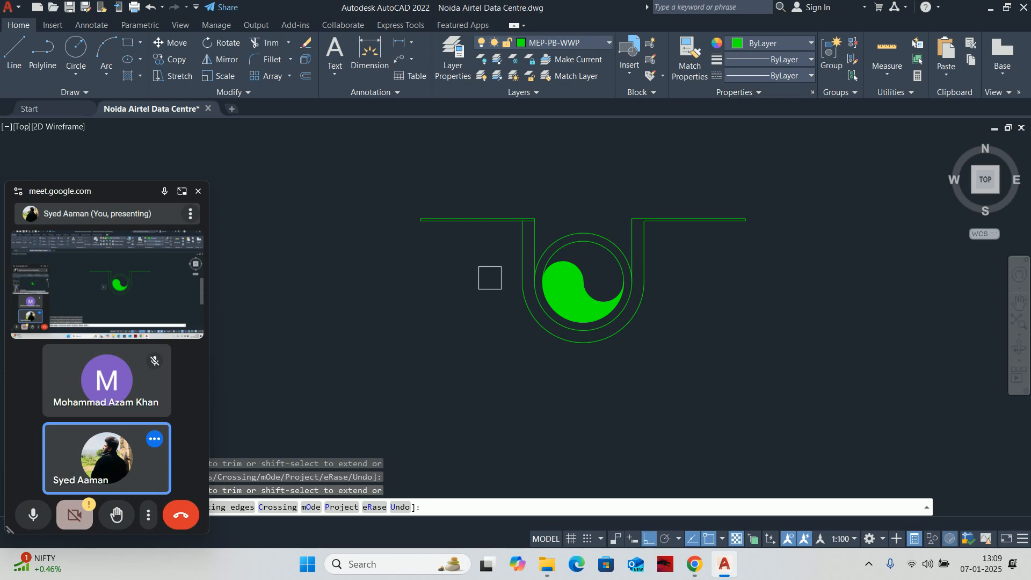
{"action": "scroll", "coordinate": [494, 263], "scroll_direction": "up", "scroll_amount": 4}
{"action": "scroll", "coordinate": [505, 241], "scroll_direction": "down", "scroll_amount": 4}
{"action": "key", "text": "Escape"}
{"action": "key", "text": "Escape"}
{"action": "key", "text": "Escape"}
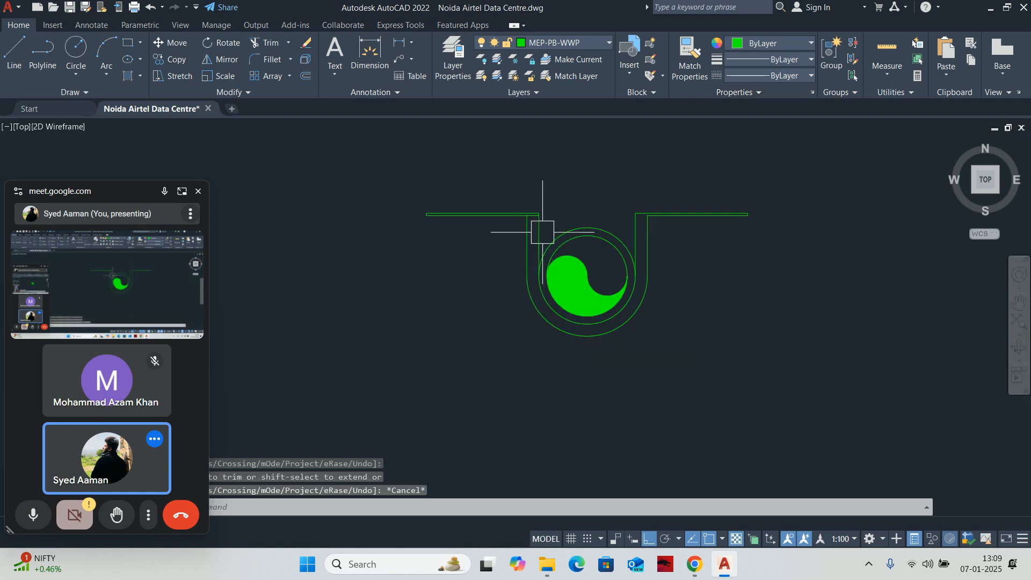
{"action": "scroll", "coordinate": [536, 230], "scroll_direction": "up", "scroll_amount": 5}
{"action": "type", "text": "s"}
{"action": "key", "text": "space"}
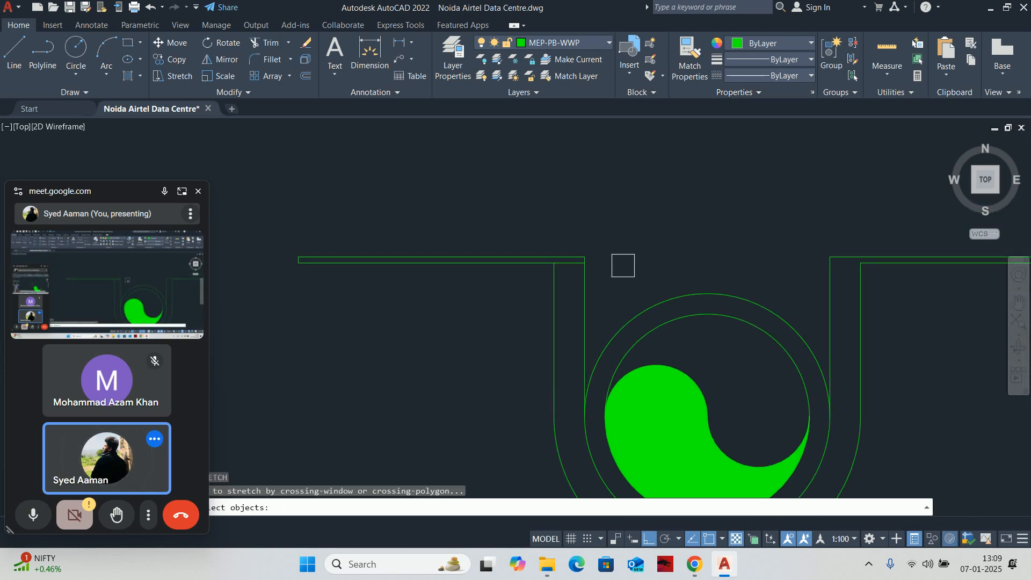
{"action": "scroll", "coordinate": [614, 277], "scroll_direction": "down", "scroll_amount": 4}
{"action": "scroll", "coordinate": [585, 328], "scroll_direction": "up", "scroll_amount": 2}
{"action": "key", "text": "Escape"}
{"action": "key", "text": "Escape"}
Offset the outer full circle around the stack symbol outward by 5.
{"action": "type", "text": "o"}
{"action": "key", "text": "space"}
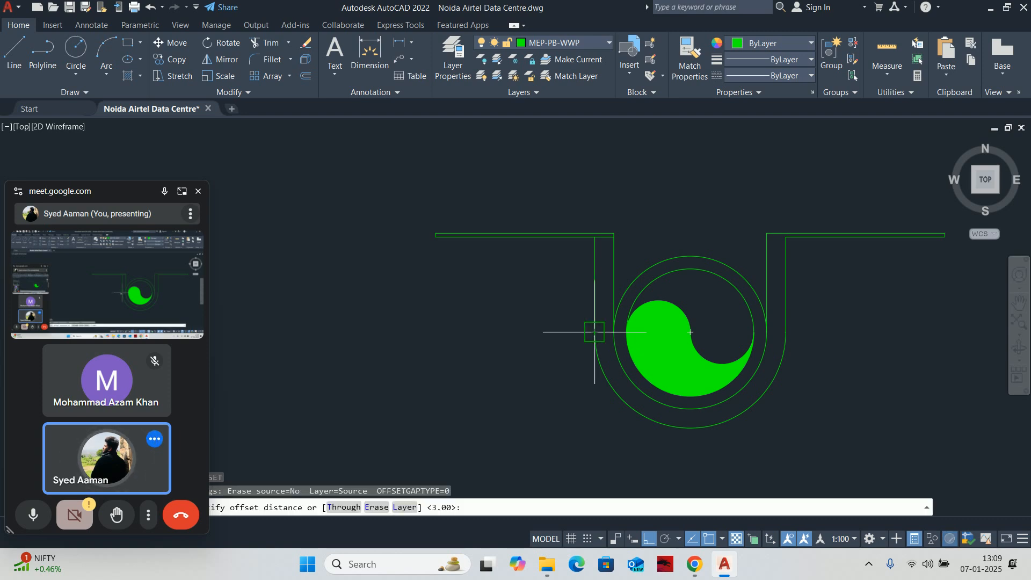
{"action": "type", "text": "5"}
{"action": "key", "text": "Return"}
{"action": "left_click", "coordinate": [665, 260]}
{"action": "left_click", "coordinate": [434, 273]}
{"action": "key", "text": "Escape"}
{"action": "key", "text": "Escape"}
{"action": "key", "text": "Escape"}
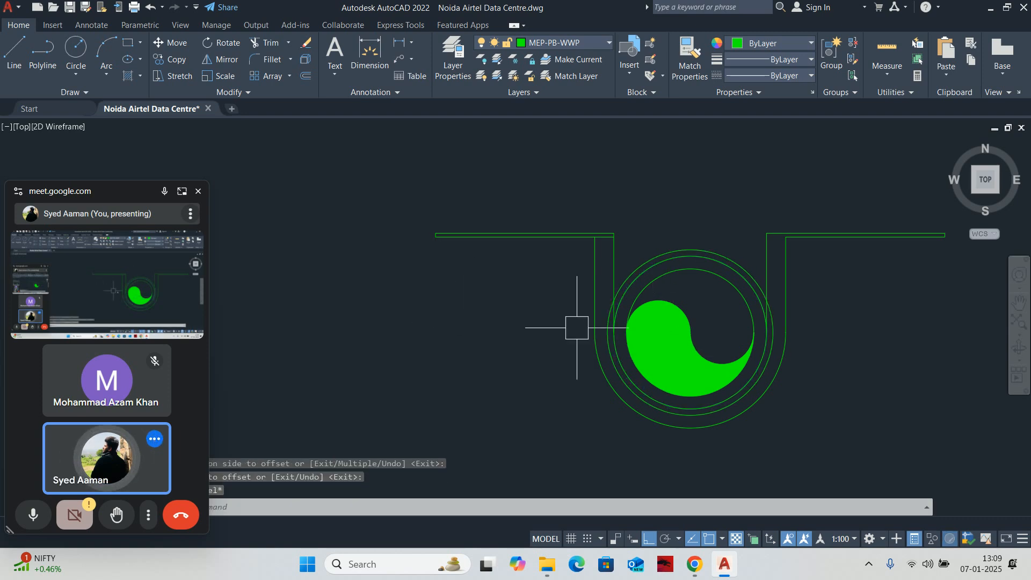
Draw a vertical line from the left quadrant of the offset circle up to the left plate.
{"action": "scroll", "coordinate": [586, 331], "scroll_direction": "up", "scroll_amount": 4}
{"action": "type", "text": "l"}
{"action": "key", "text": "space"}
{"action": "left_click", "coordinate": [640, 334]}
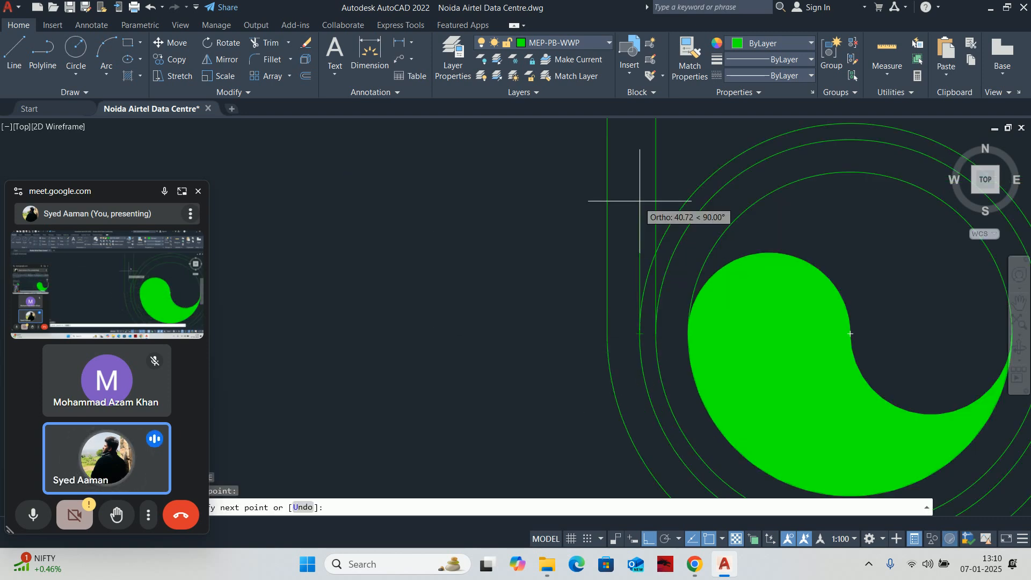
{"action": "scroll", "coordinate": [628, 156], "scroll_direction": "down", "scroll_amount": 1}
{"action": "middle_click_drag", "start_coordinate": [625, 150], "coordinate": [610, 361]}
{"action": "scroll", "coordinate": [610, 327], "scroll_direction": "up", "scroll_amount": 1}
{"action": "left_click", "coordinate": [624, 327]}
{"action": "key", "text": "Escape"}
{"action": "key", "text": "Escape"}
{"action": "scroll", "coordinate": [647, 401], "scroll_direction": "down", "scroll_amount": 4}
{"action": "middle_click_drag", "start_coordinate": [723, 413], "coordinate": [474, 338]}
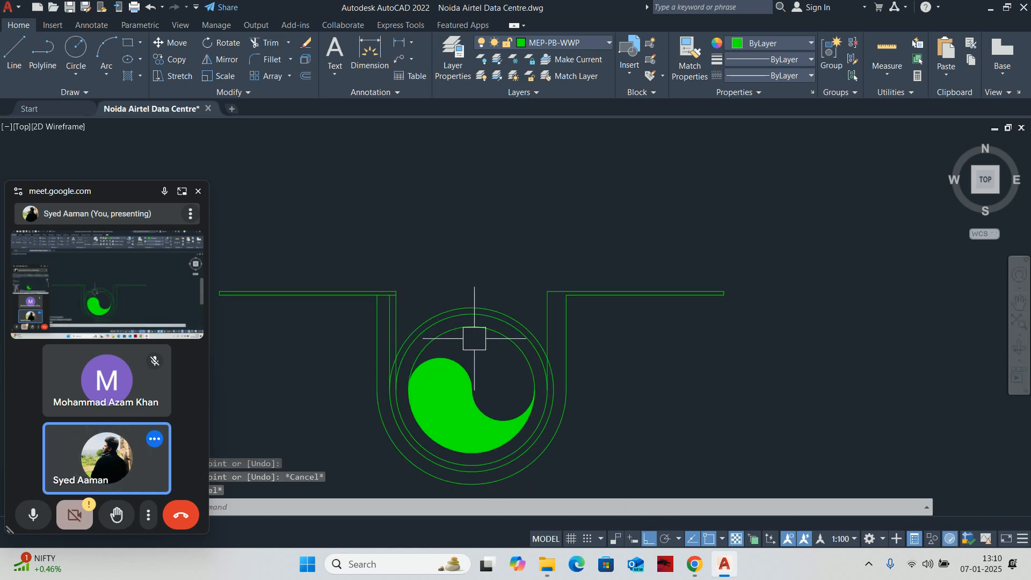
Draw a vertical line from the right quadrant of the offset circle up to the right plate.
{"action": "scroll", "coordinate": [513, 360], "scroll_direction": "up", "scroll_amount": 4}
{"action": "type", "text": "l"}
{"action": "key", "text": "space"}
{"action": "left_click", "coordinate": [618, 436]}
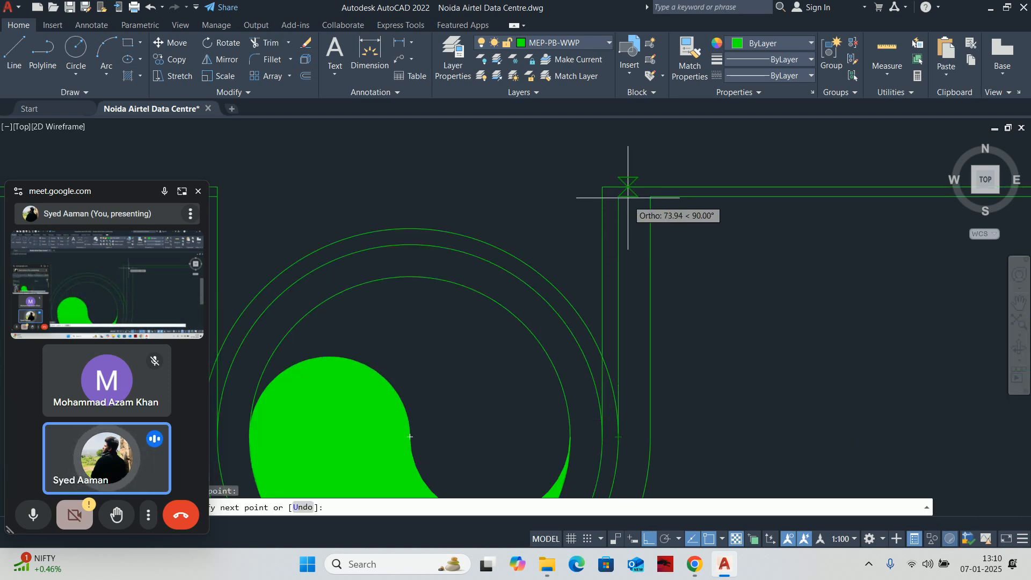
{"action": "left_click", "coordinate": [639, 221]}
{"action": "key", "text": "Escape"}
{"action": "key", "text": "Escape"}
Delete the outermost lower arc together with the two outermost vertical legs of the clamp.
{"action": "scroll", "coordinate": [642, 241], "scroll_direction": "down", "scroll_amount": 3}
{"action": "left_click", "coordinate": [615, 360]}
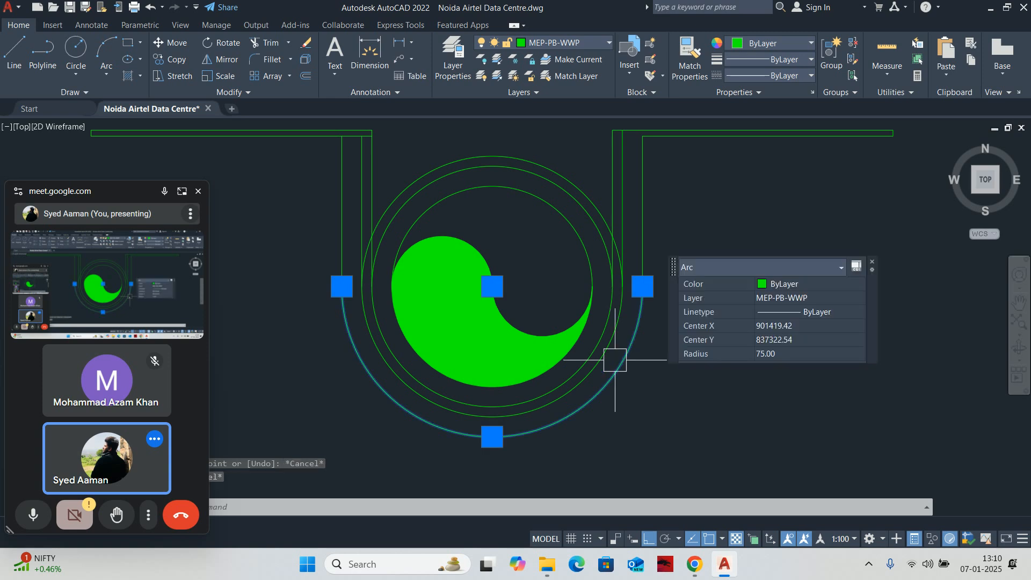
{"action": "left_click", "coordinate": [656, 176]}
{"action": "left_click", "coordinate": [639, 204]}
{"action": "scroll", "coordinate": [316, 207], "scroll_direction": "up", "scroll_amount": 1}
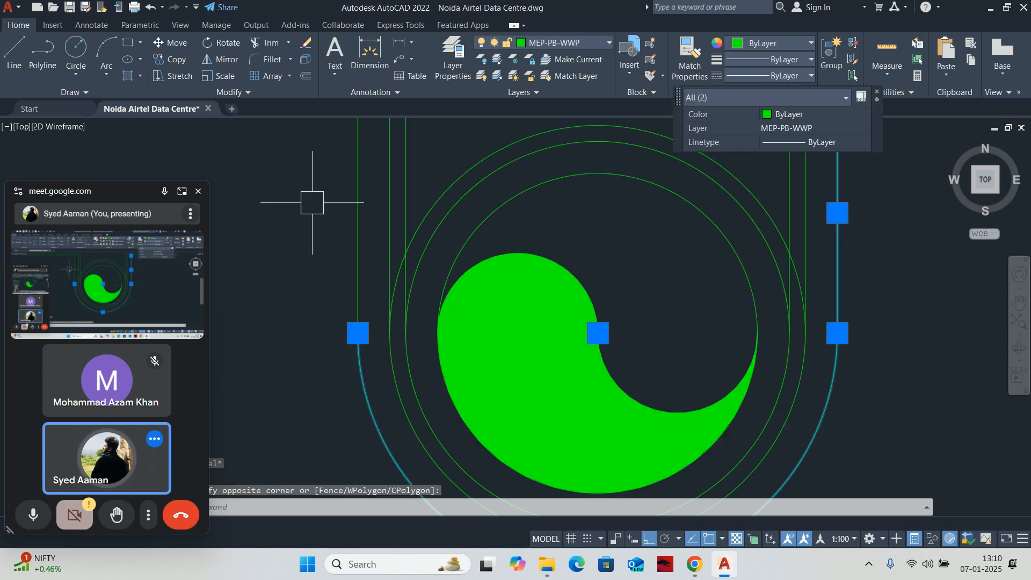
{"action": "left_click", "coordinate": [357, 211]}
{"action": "middle_click_drag", "start_coordinate": [362, 223], "coordinate": [344, 270]}
{"action": "key", "text": "Escape"}
Trim away the upper half of the offset circle between the new vertical legs.
{"action": "scroll", "coordinate": [368, 346], "scroll_direction": "up", "scroll_amount": 2}
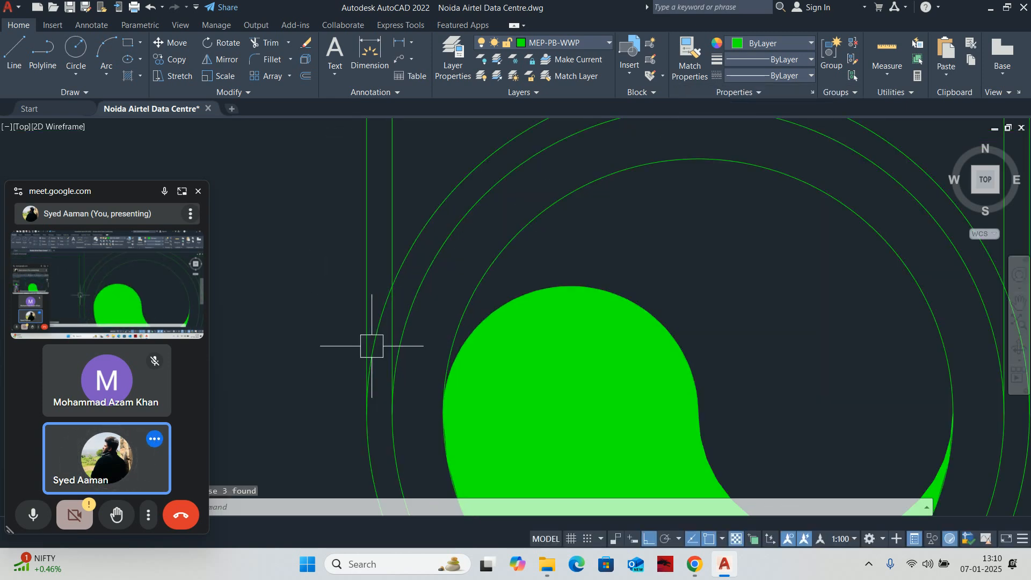
{"action": "type", "text": "tr"}
{"action": "key", "text": "Return"}
{"action": "left_click", "coordinate": [375, 329]}
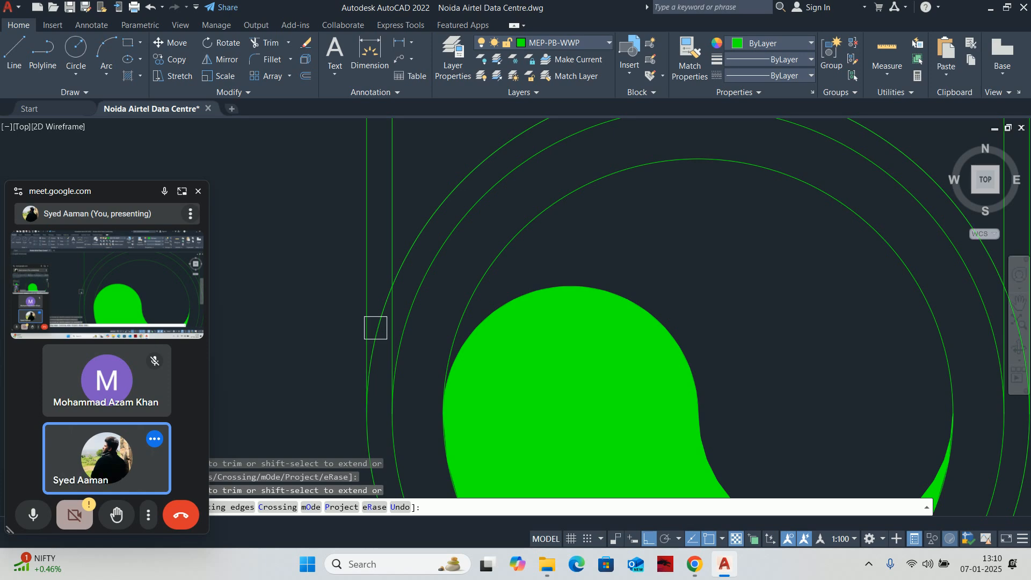
{"action": "scroll", "coordinate": [375, 319], "scroll_direction": "up", "scroll_amount": 2}
{"action": "scroll", "coordinate": [390, 276], "scroll_direction": "down", "scroll_amount": 6}
{"action": "key", "text": "Return"}
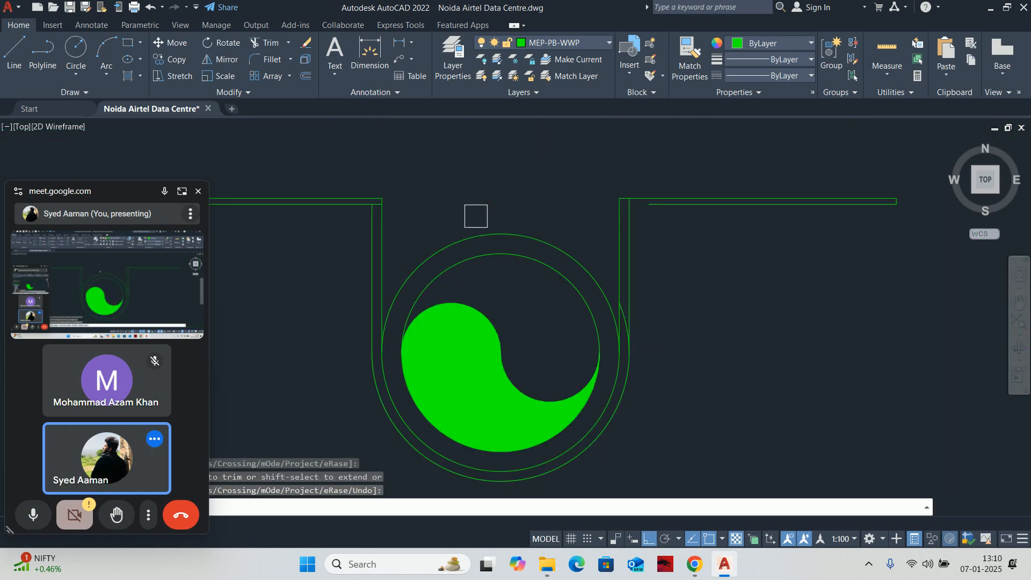
{"action": "key", "text": "Return"}
{"action": "scroll", "coordinate": [610, 293], "scroll_direction": "up", "scroll_amount": 6}
{"action": "scroll", "coordinate": [679, 440], "scroll_direction": "down", "scroll_amount": 8}
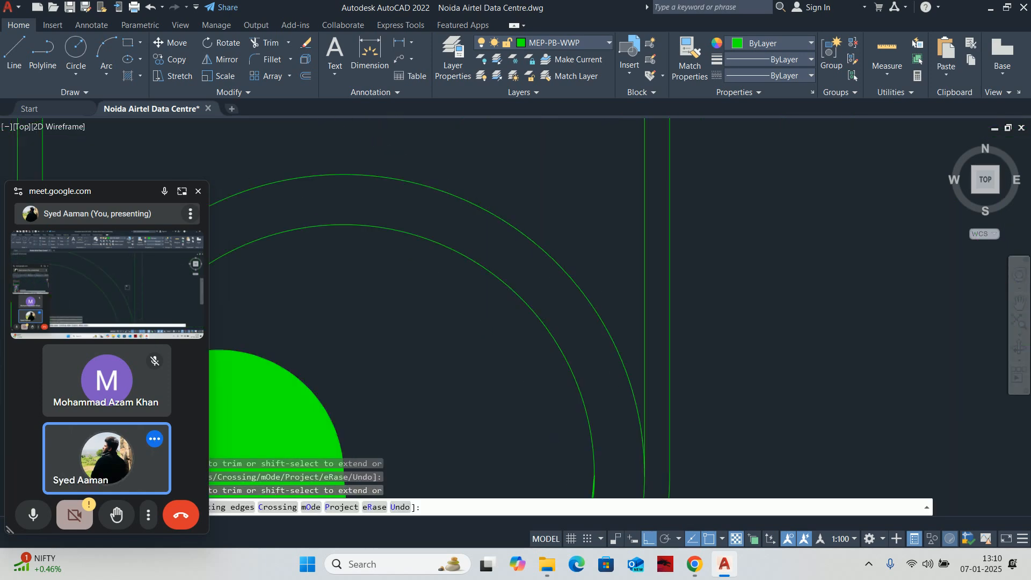
Extend the right plate's lower line to the new outer leg and trim the leg's stub between the plate lines.
{"action": "scroll", "coordinate": [607, 224], "scroll_direction": "up", "scroll_amount": 6}
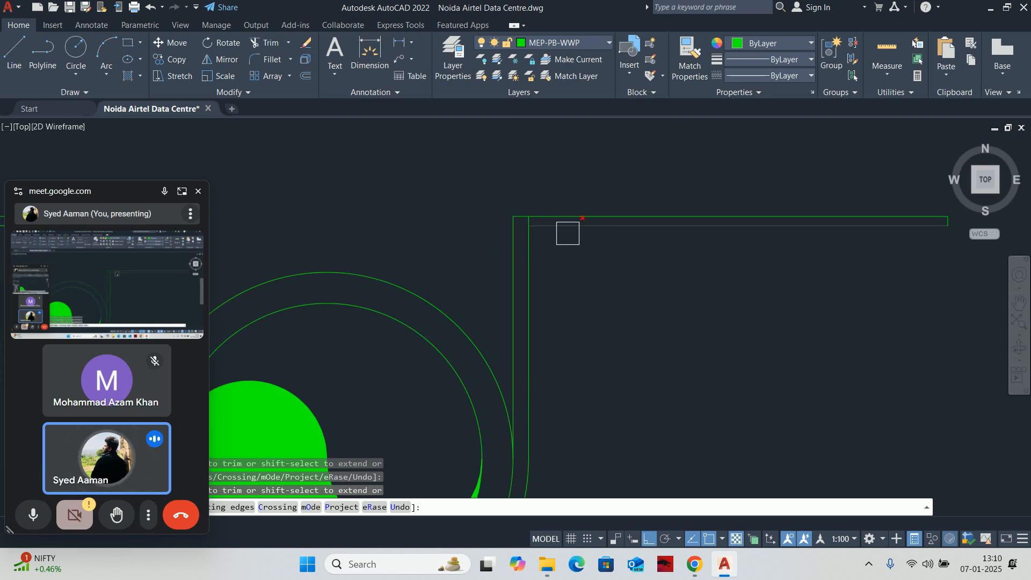
{"action": "left_click", "coordinate": [533, 218]}
{"action": "scroll", "coordinate": [548, 205], "scroll_direction": "up", "scroll_amount": 5}
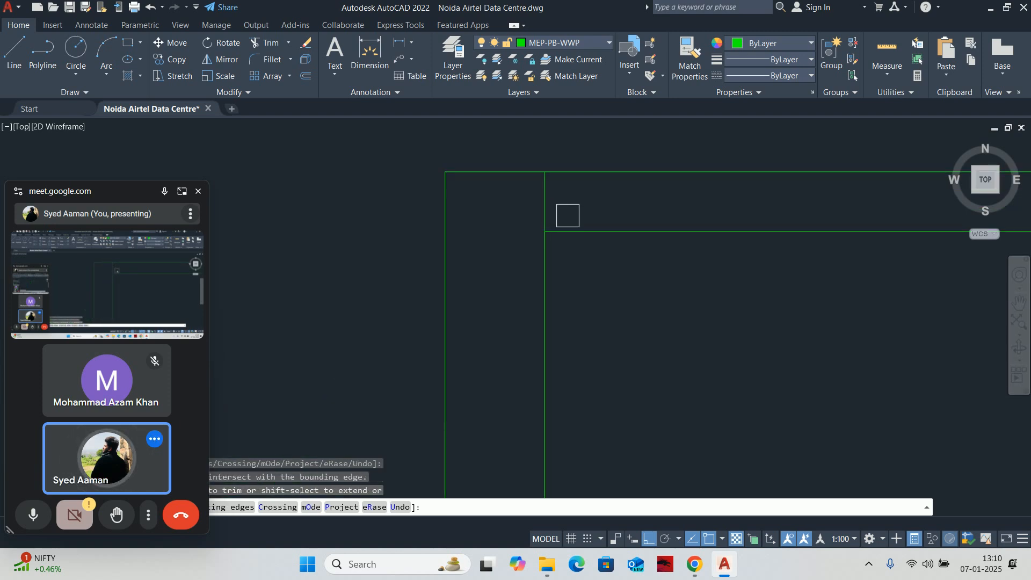
{"action": "left_click", "coordinate": [545, 211]}
{"action": "left_click", "coordinate": [564, 234]}
{"action": "scroll", "coordinate": [564, 236], "scroll_direction": "down", "scroll_amount": 6}
{"action": "left_click", "coordinate": [533, 249]}
{"action": "scroll", "coordinate": [456, 255], "scroll_direction": "down", "scroll_amount": 6}
{"action": "left_click", "coordinate": [432, 256]}
{"action": "left_click", "coordinate": [421, 289]}
{"action": "middle_click_drag", "start_coordinate": [417, 310], "coordinate": [417, 309]}
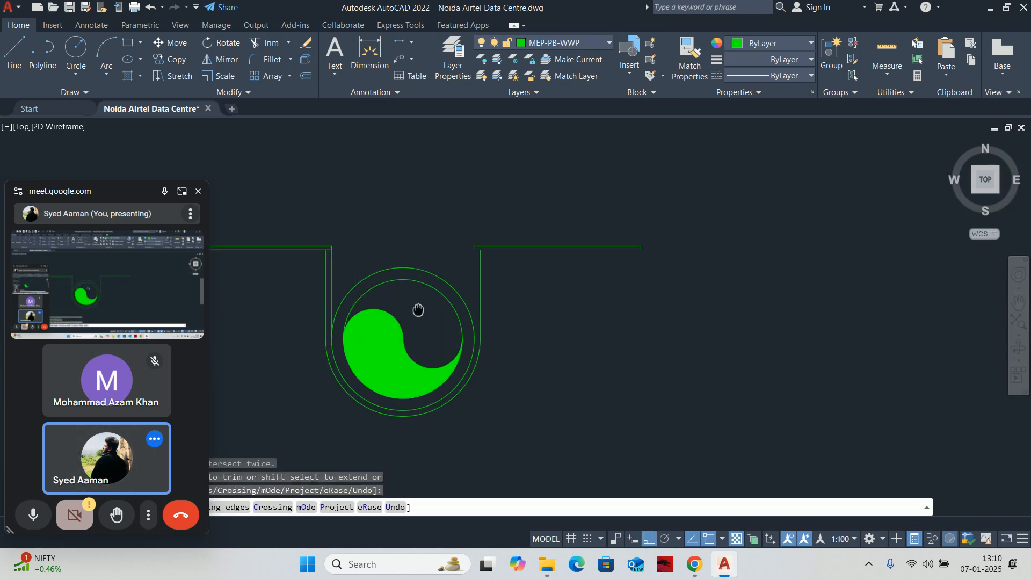
{"action": "scroll", "coordinate": [578, 245], "scroll_direction": "up", "scroll_amount": 8}
{"action": "key", "text": "Escape"}
{"action": "key", "text": "Escape"}
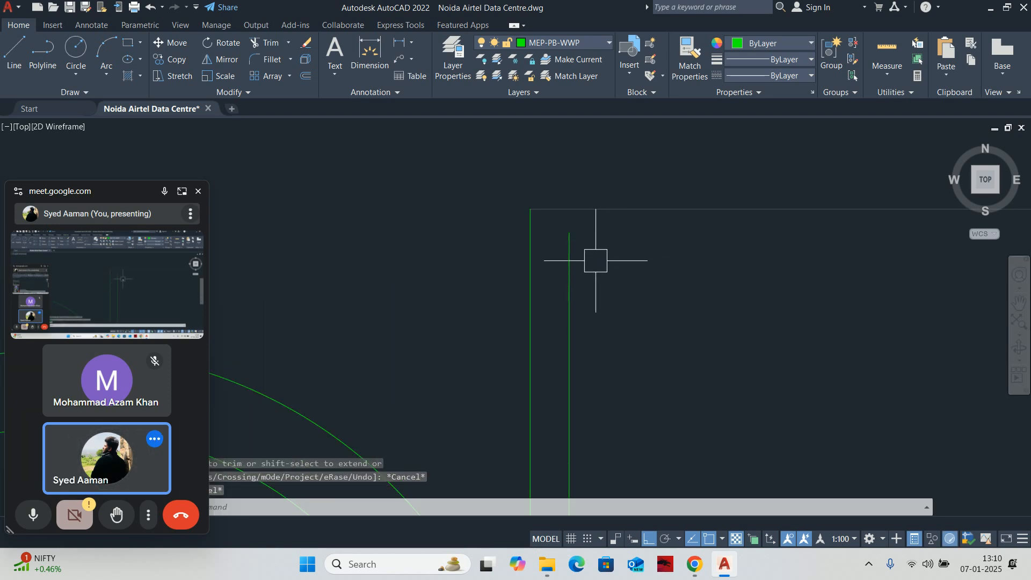
Regenerate the drawing display and dismiss the floating meeting window covering the workspace.
{"action": "type", "text": "re"}
{"action": "key", "text": "Return"}
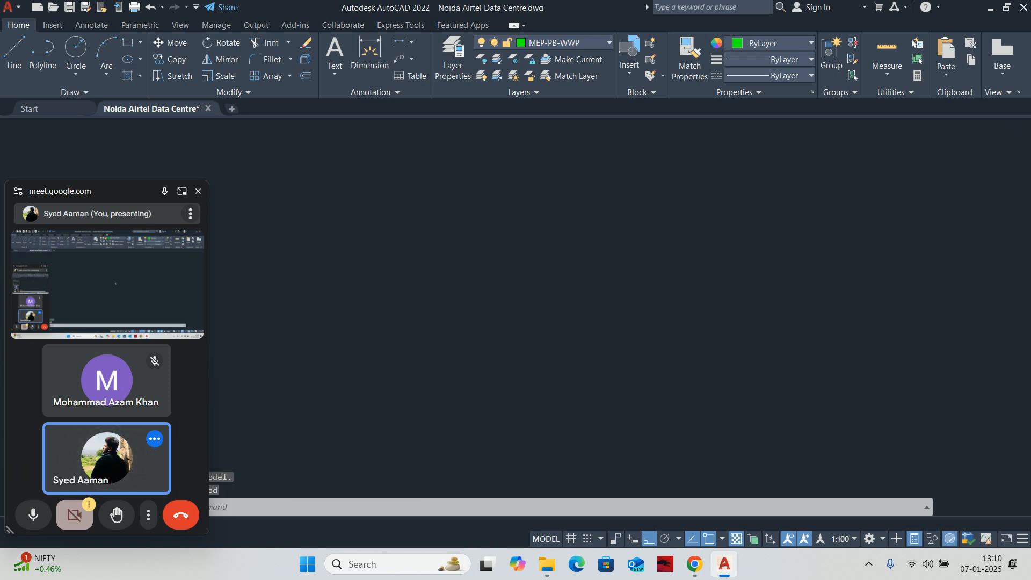
{"action": "left_click", "coordinate": [182, 192]}
{"action": "left_click", "coordinate": [956, 8]}
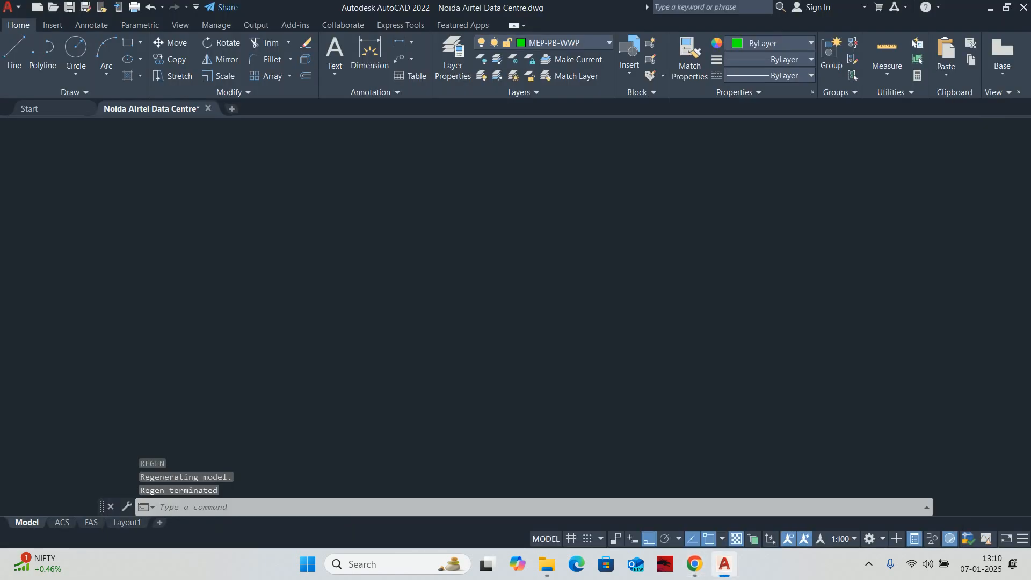
Zoom to the full extents of the Noida Airtel Data Centre drawing and try a zoom window on its contents.
{"action": "type", "text": "z"}
{"action": "key", "text": "Return"}
{"action": "type", "text": "a"}
{"action": "key", "text": "Return"}
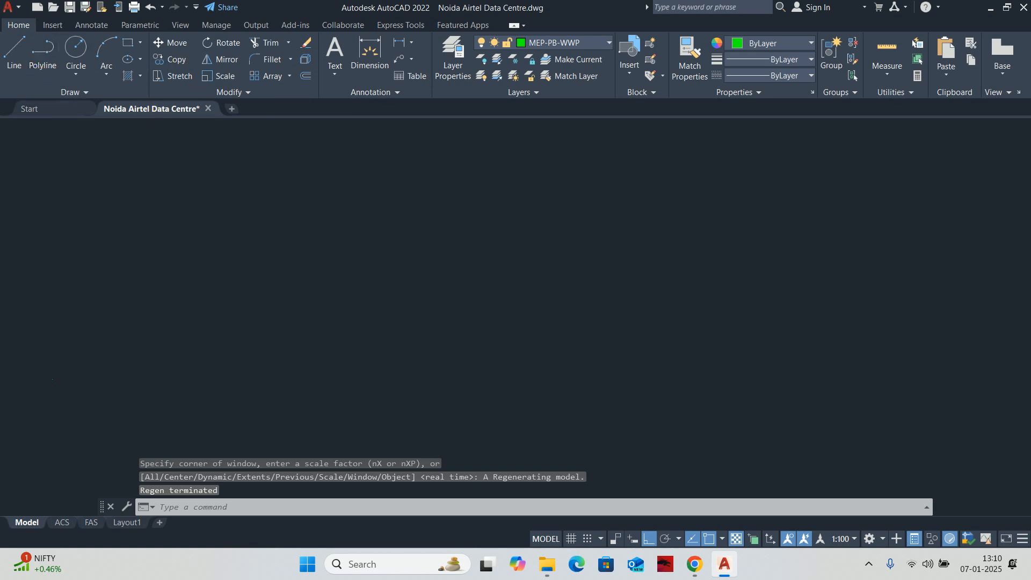
{"action": "type", "text": "z"}
{"action": "key", "text": "Return"}
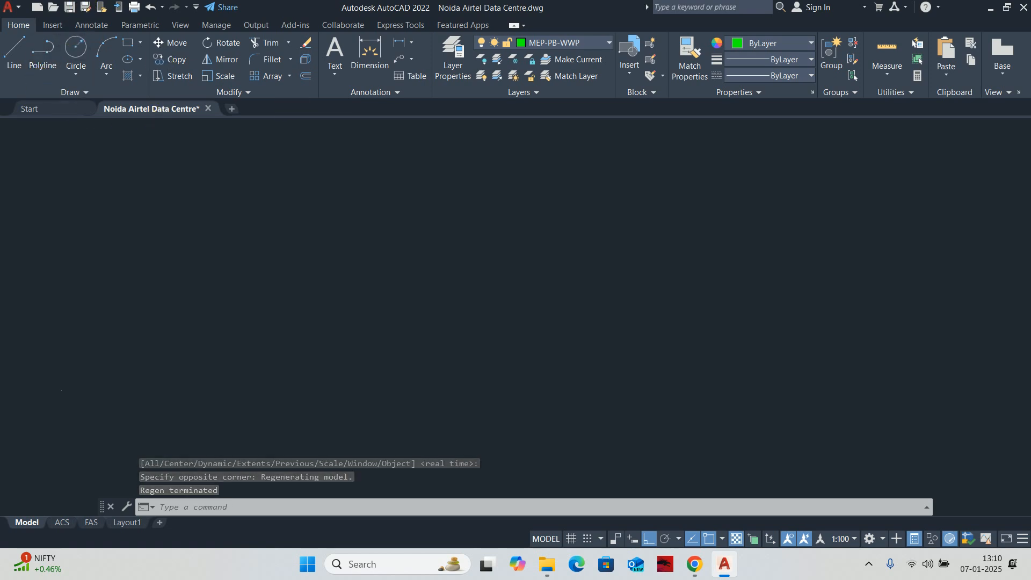
{"action": "key", "text": "Escape"}
{"action": "key", "text": "Escape"}
Undo the last zoom and switch between the start page and the open drawing to restore the display.
{"action": "left_click", "coordinate": [80, 109]}
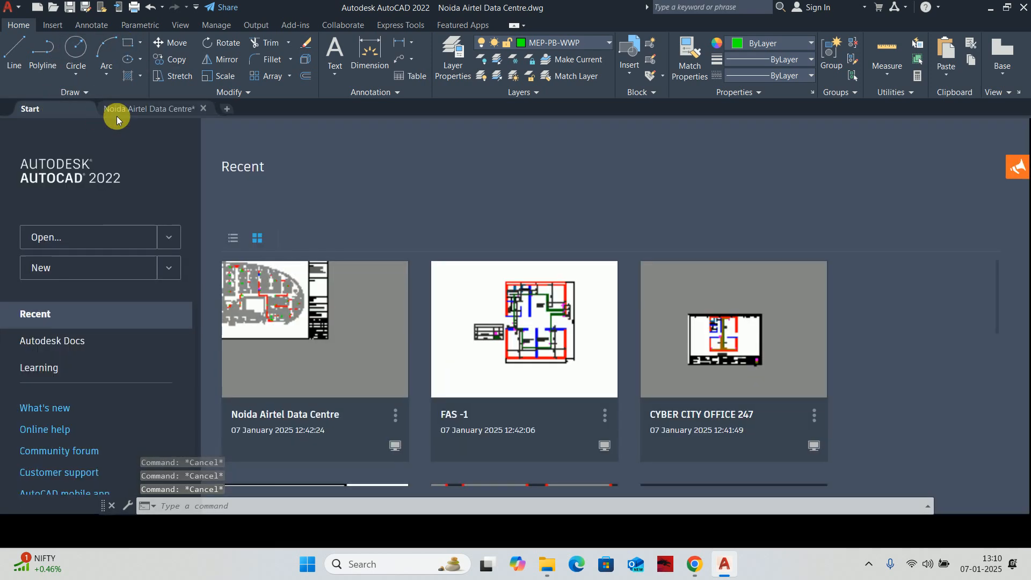
{"action": "left_click", "coordinate": [140, 109]}
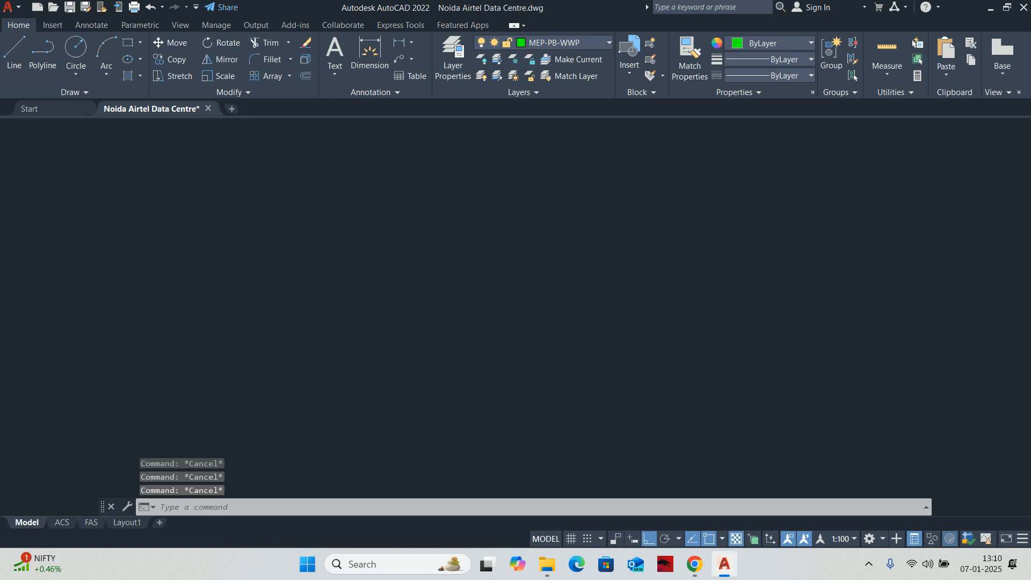
{"action": "key", "text": "ctrl+z"}
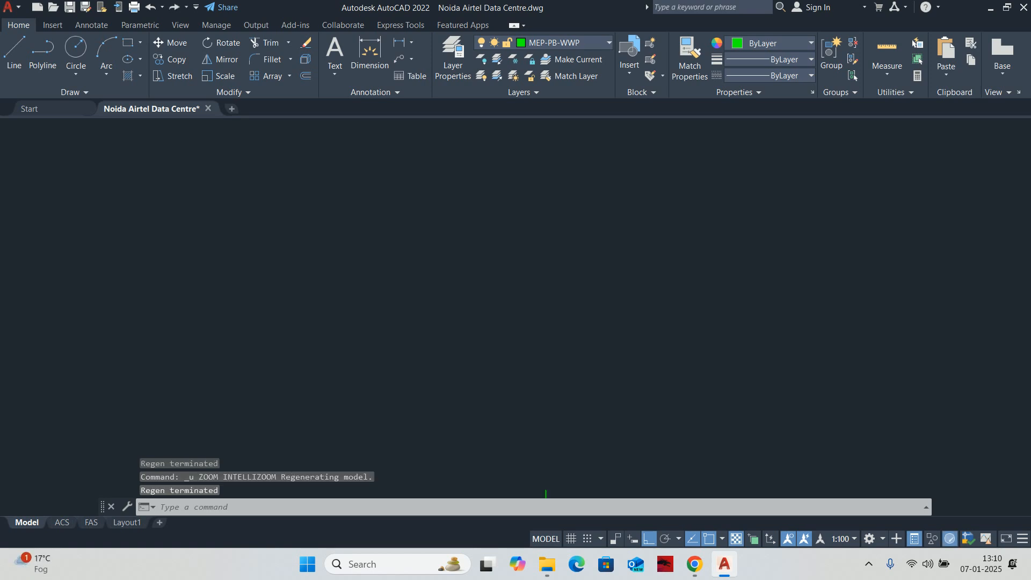
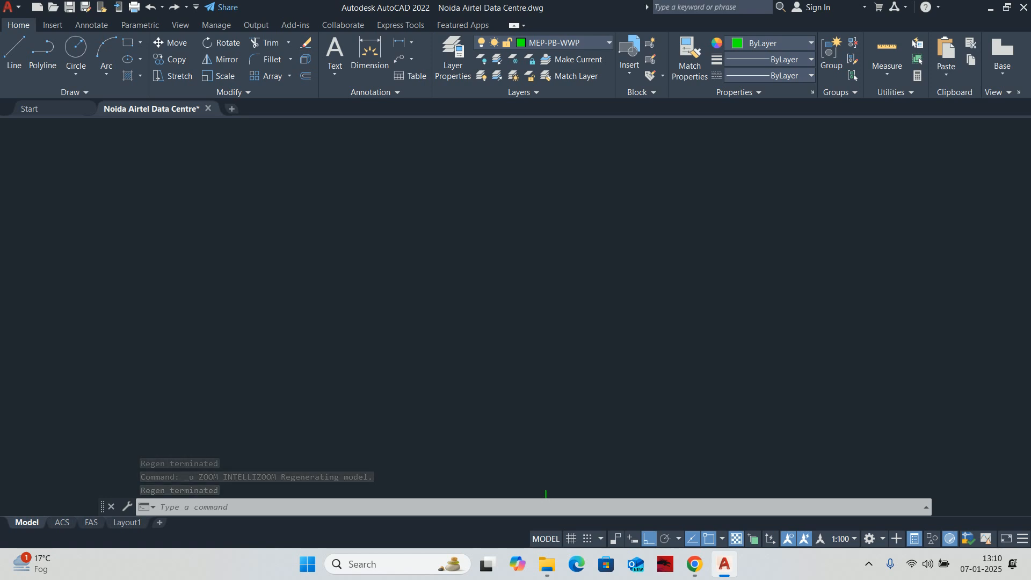
{"action": "type", "text": "PAN"}
{"action": "key", "text": "Return"}
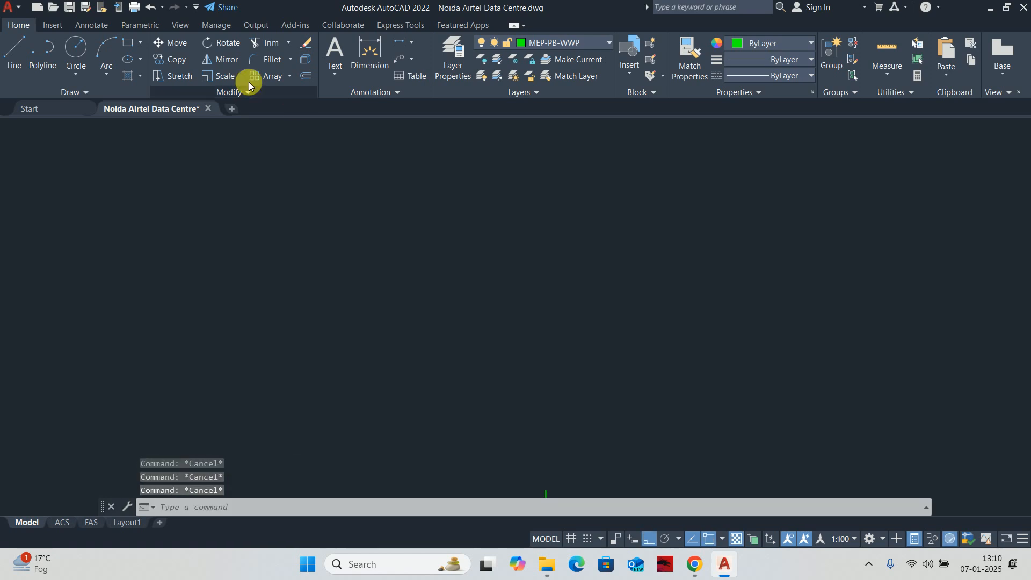
{"action": "left_click", "coordinate": [78, 108]}
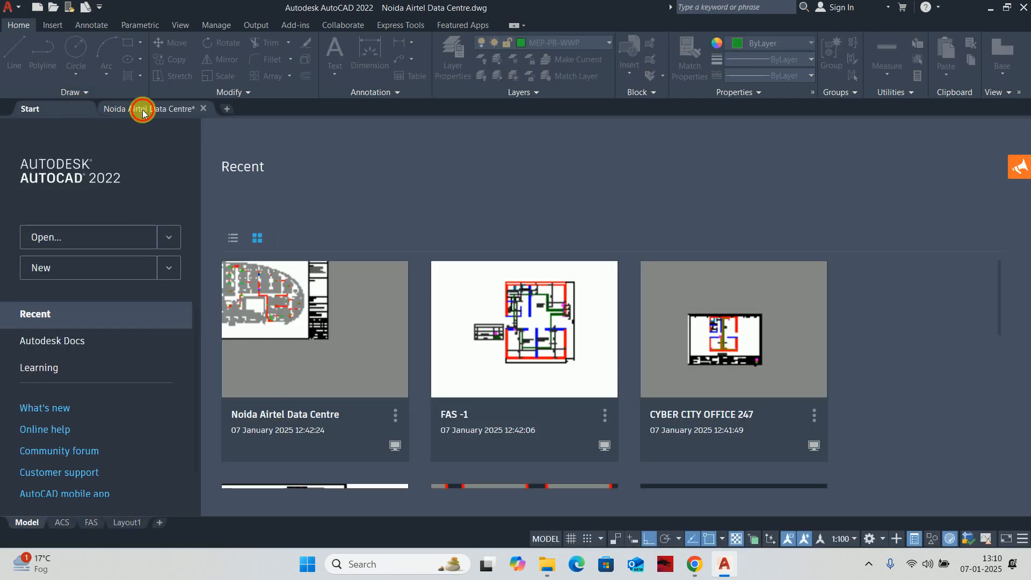
{"action": "left_click", "coordinate": [141, 109]}
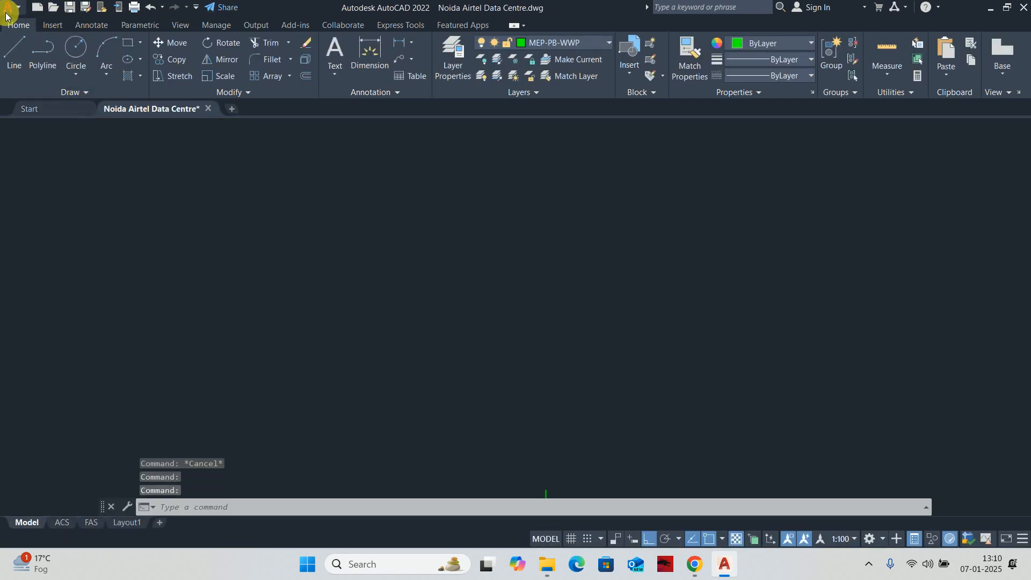
{"action": "left_click", "coordinate": [395, 489]}
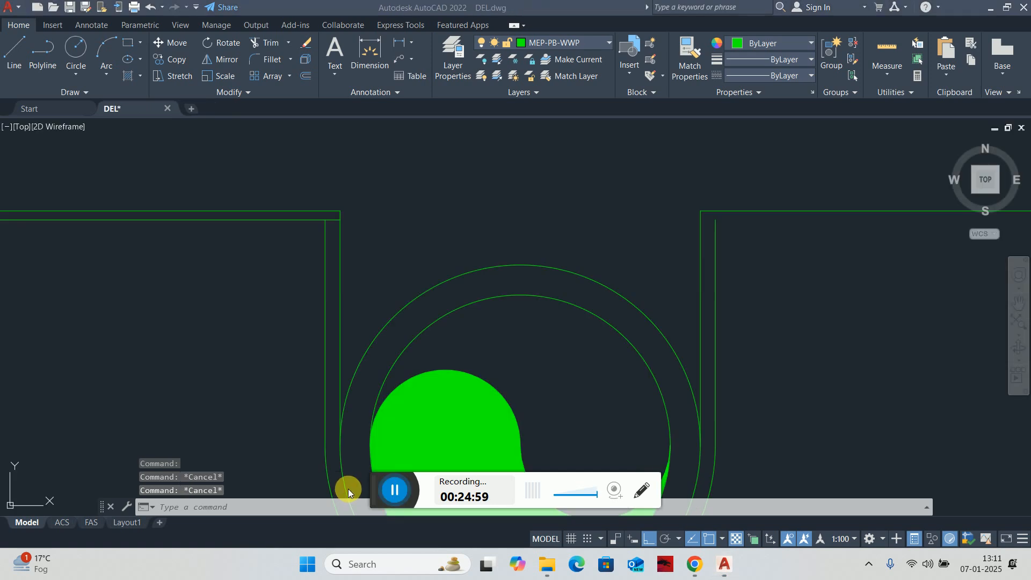
Draw the right plate's lower line from the top of the clamp's outer leg to the plate's end.
{"action": "scroll", "coordinate": [559, 207], "scroll_direction": "down", "scroll_amount": 4}
{"action": "scroll", "coordinate": [541, 277], "scroll_direction": "up", "scroll_amount": 3}
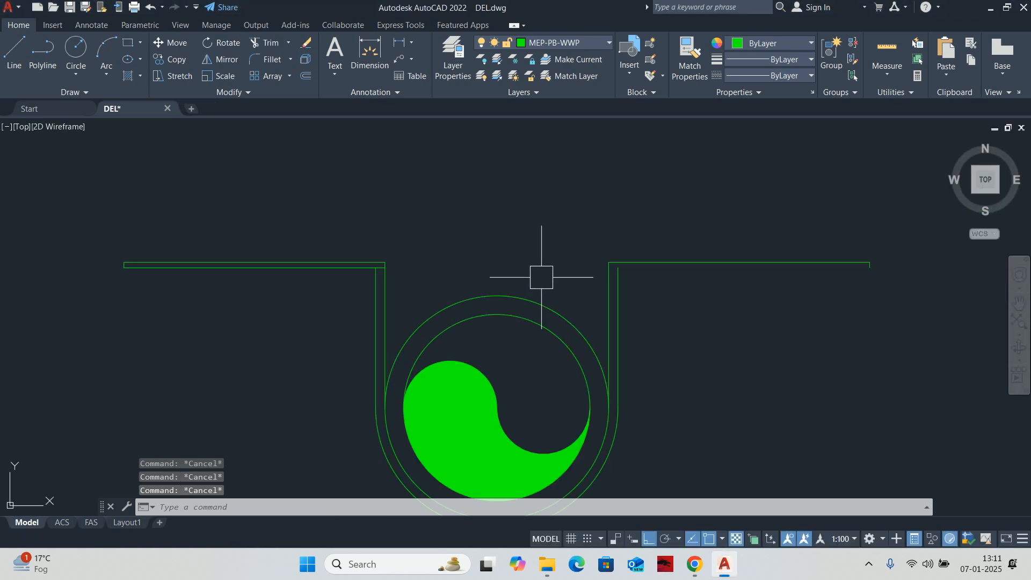
{"action": "scroll", "coordinate": [599, 292], "scroll_direction": "up", "scroll_amount": 2}
{"action": "type", "text": "L"}
{"action": "key", "text": "Return"}
{"action": "scroll", "coordinate": [626, 248], "scroll_direction": "up", "scroll_amount": 2}
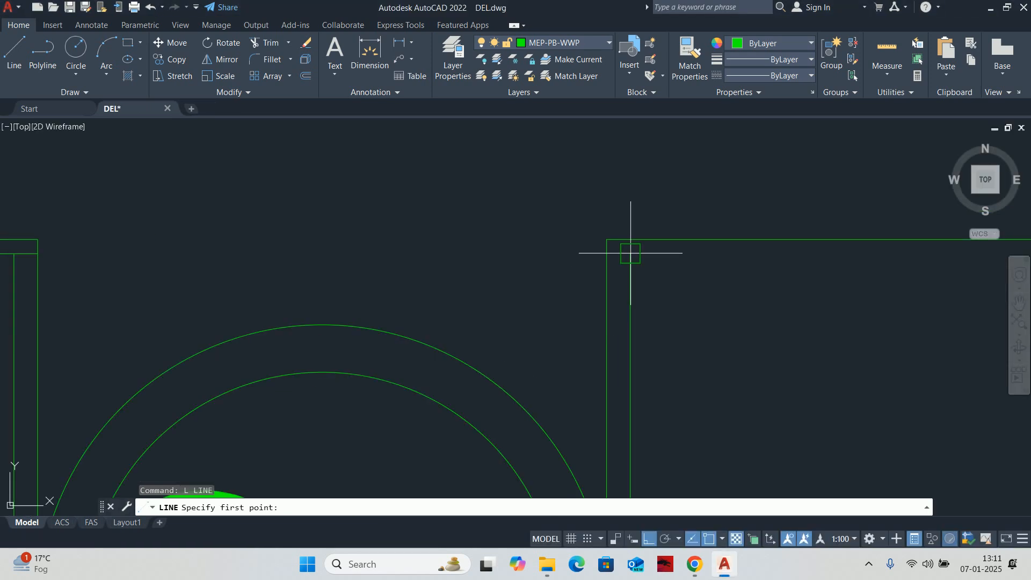
{"action": "left_click", "coordinate": [626, 256]}
{"action": "middle_click_drag", "start_coordinate": [806, 270], "coordinate": [355, 276]}
{"action": "left_click", "coordinate": [815, 258]}
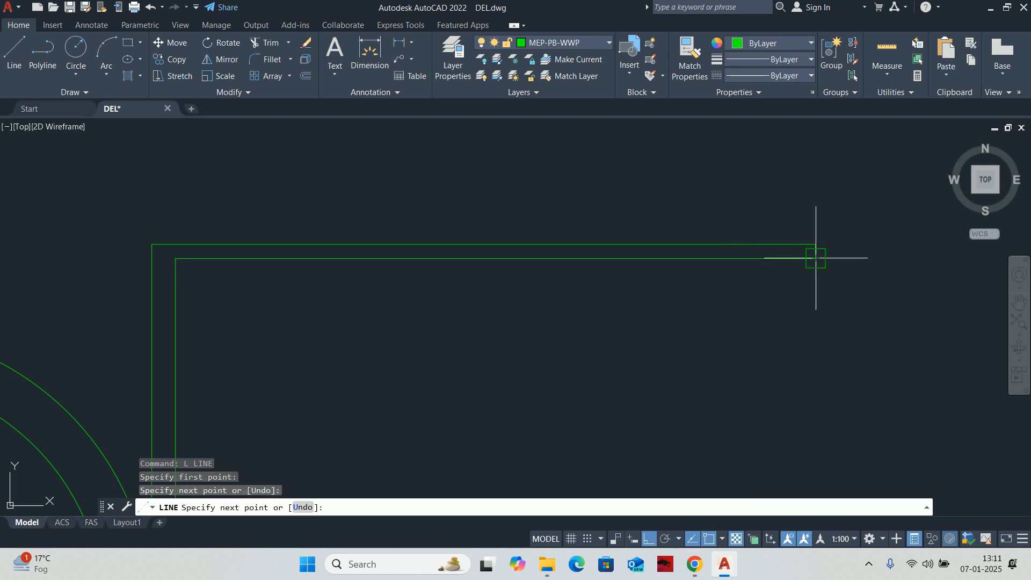
{"action": "key", "text": "Escape"}
{"action": "key", "text": "Escape"}
{"action": "key", "text": "Escape"}
{"action": "scroll", "coordinate": [778, 252], "scroll_direction": "up", "scroll_amount": 3}
{"action": "left_click", "coordinate": [766, 271]}
{"action": "key", "text": "Escape"}
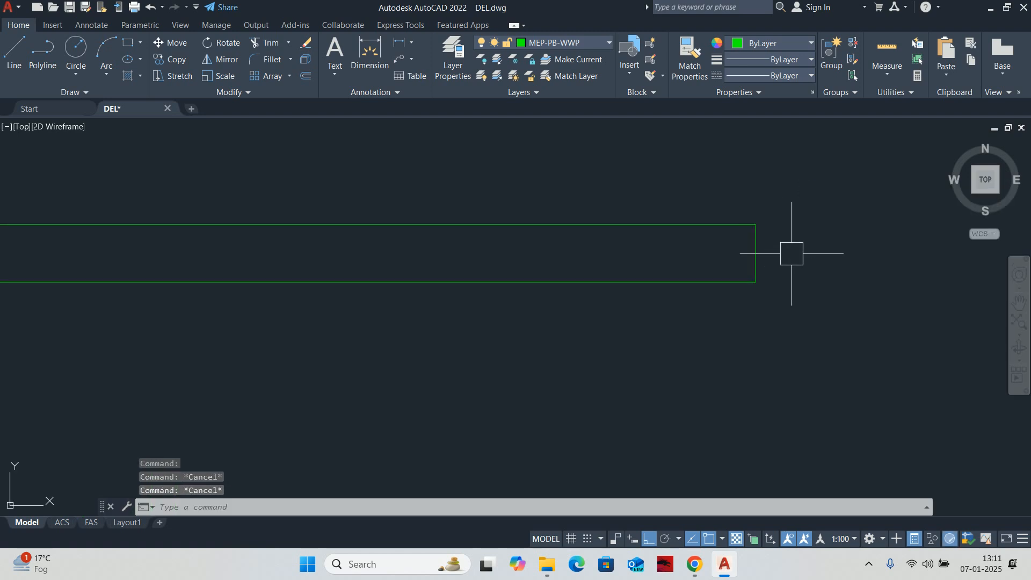
{"action": "type", "text": "S"}
{"action": "key", "text": "Return"}
{"action": "left_click", "coordinate": [814, 182]}
{"action": "left_click", "coordinate": [435, 245]}
{"action": "scroll", "coordinate": [198, 164], "scroll_direction": "down", "scroll_amount": 3}
{"action": "middle_click_drag", "start_coordinate": [61, 185], "coordinate": [585, 238]}
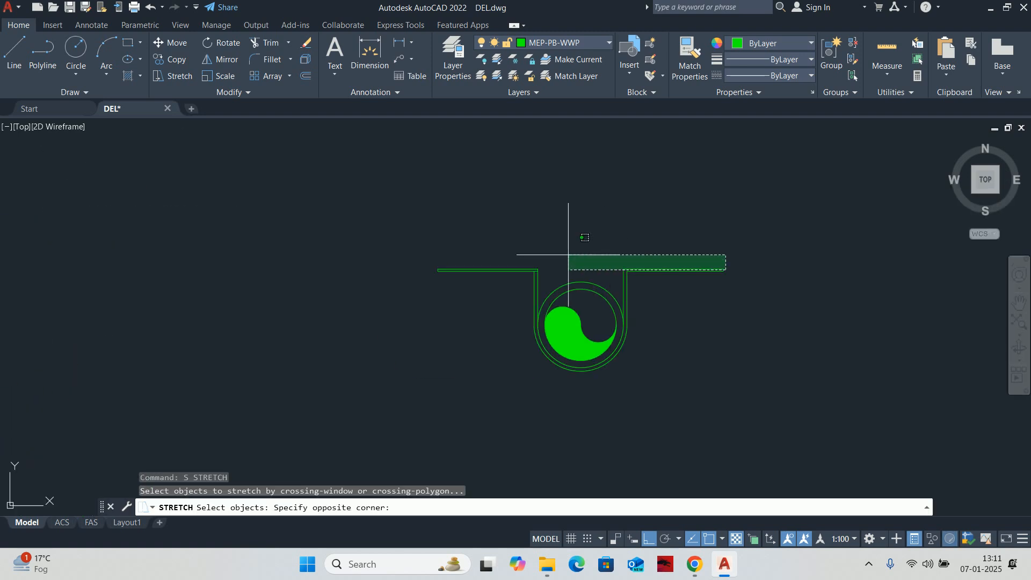
{"action": "key", "text": "Return"}
{"action": "left_click", "coordinate": [544, 235]}
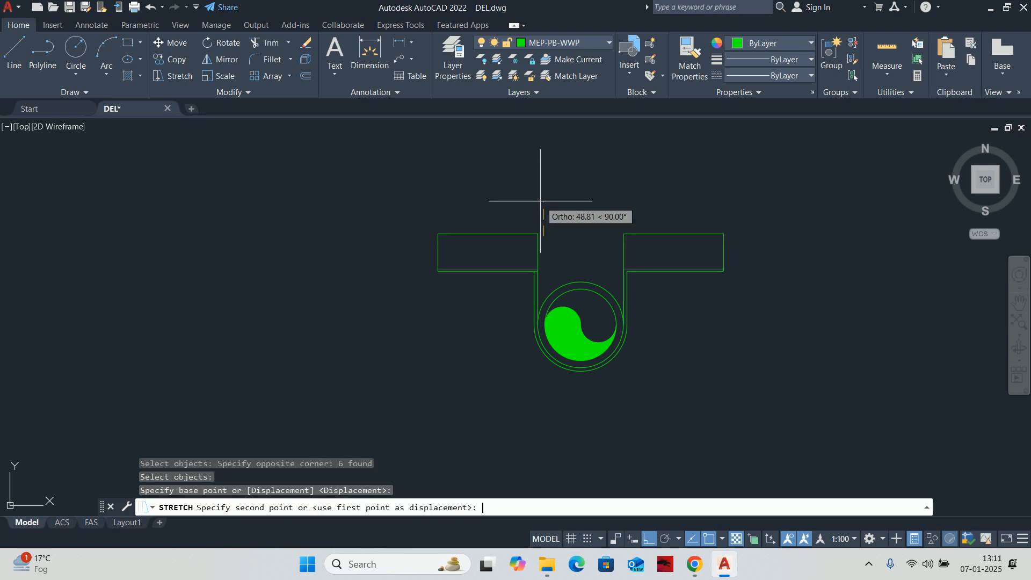
{"action": "key", "text": "Escape"}
{"action": "key", "text": "Escape"}
{"action": "key", "text": "Escape"}
Trim the stub of the left plate's lower line between the two vertical legs of the clamp.
{"action": "scroll", "coordinate": [658, 260], "scroll_direction": "up", "scroll_amount": 5}
{"action": "scroll", "coordinate": [497, 285], "scroll_direction": "down", "scroll_amount": 2}
{"action": "key", "text": "Escape"}
{"action": "middle_click_drag", "start_coordinate": [497, 285], "coordinate": [530, 297]}
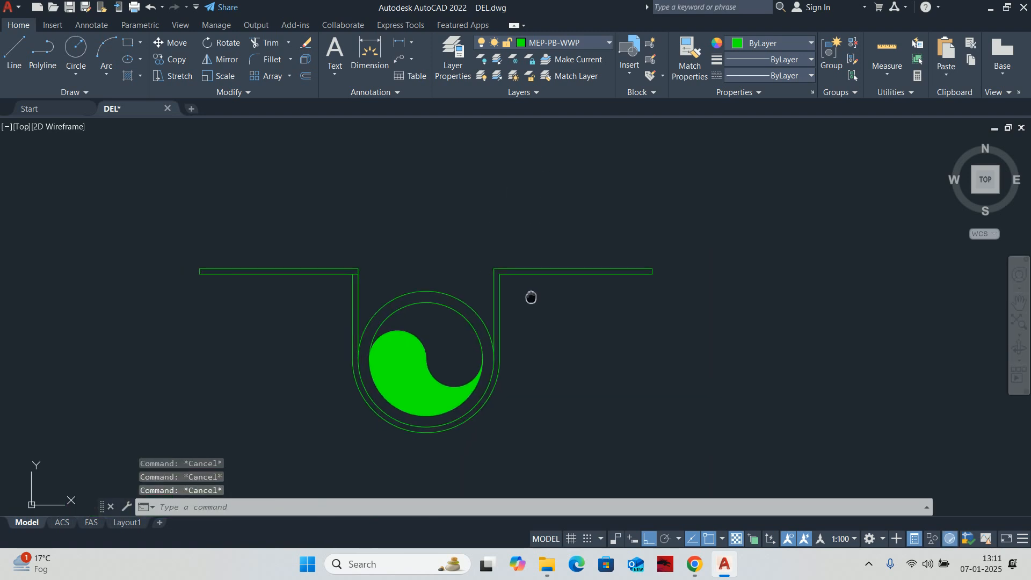
{"action": "scroll", "coordinate": [374, 276], "scroll_direction": "up", "scroll_amount": 5}
{"action": "type", "text": "tr"}
{"action": "key", "text": "Return"}
{"action": "scroll", "coordinate": [306, 294], "scroll_direction": "up", "scroll_amount": 2}
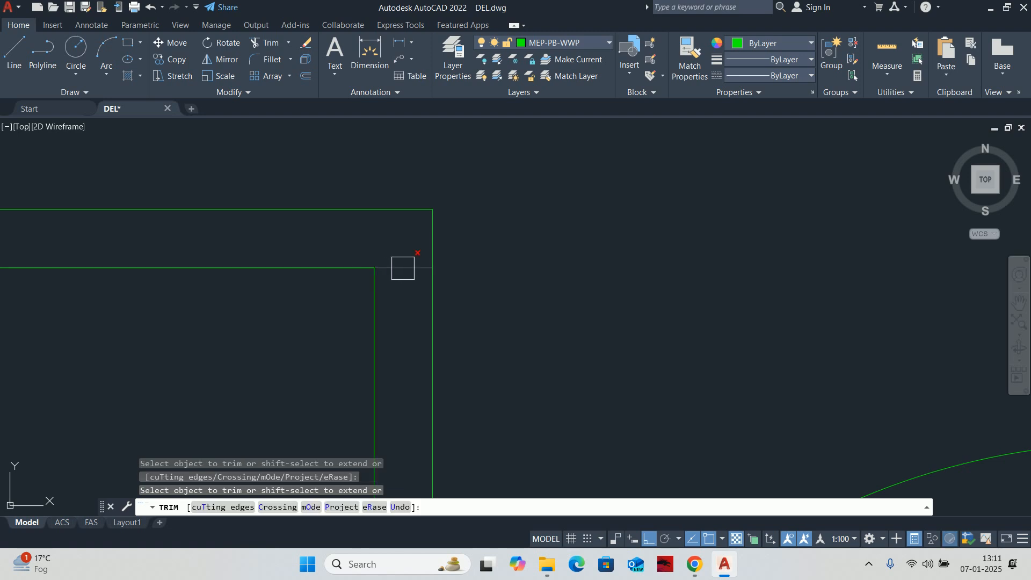
{"action": "key", "text": "Escape"}
{"action": "scroll", "coordinate": [400, 268], "scroll_direction": "down", "scroll_amount": 4}
{"action": "left_click", "coordinate": [285, 269]}
{"action": "key", "text": "Escape"}
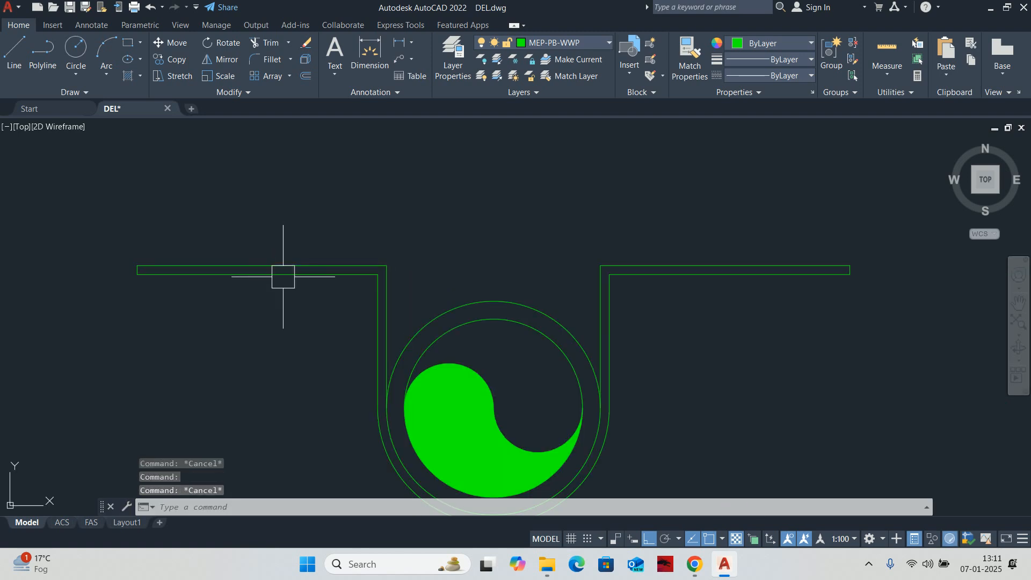
{"action": "scroll", "coordinate": [283, 277], "scroll_direction": "up", "scroll_amount": 2}
{"action": "left_click", "coordinate": [287, 274]}
{"action": "key", "text": "Escape"}
{"action": "scroll", "coordinate": [288, 299], "scroll_direction": "down", "scroll_amount": 3}
{"action": "scroll", "coordinate": [252, 310], "scroll_direction": "up", "scroll_amount": 3}
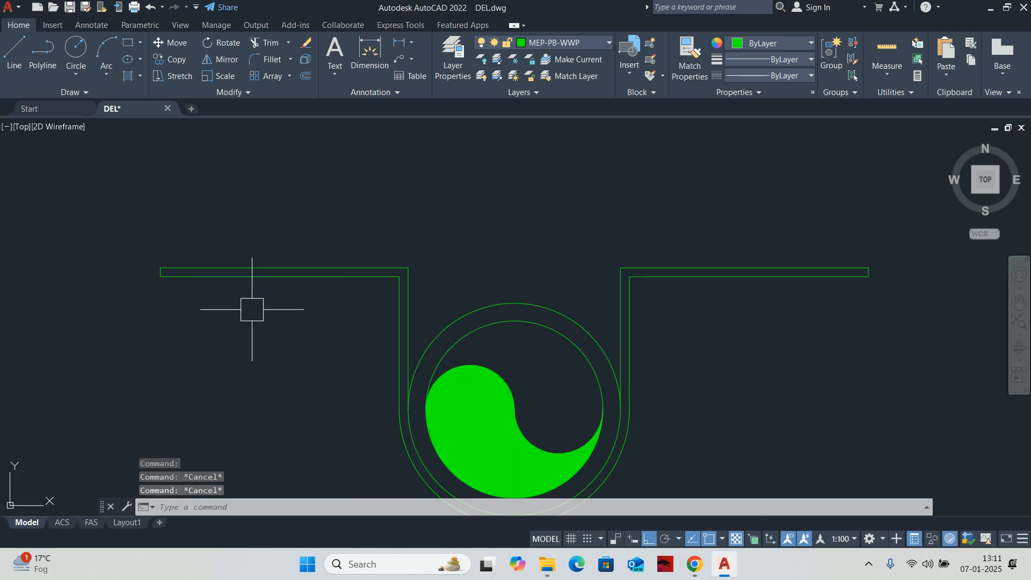
Offset the clamp's left and right outer legs outward by 100 below the mounting plates.
{"action": "middle_click_drag", "start_coordinate": [252, 309], "coordinate": [339, 337]}
{"action": "type", "text": "o"}
{"action": "key", "text": "Return"}
{"action": "type", "text": "1"}
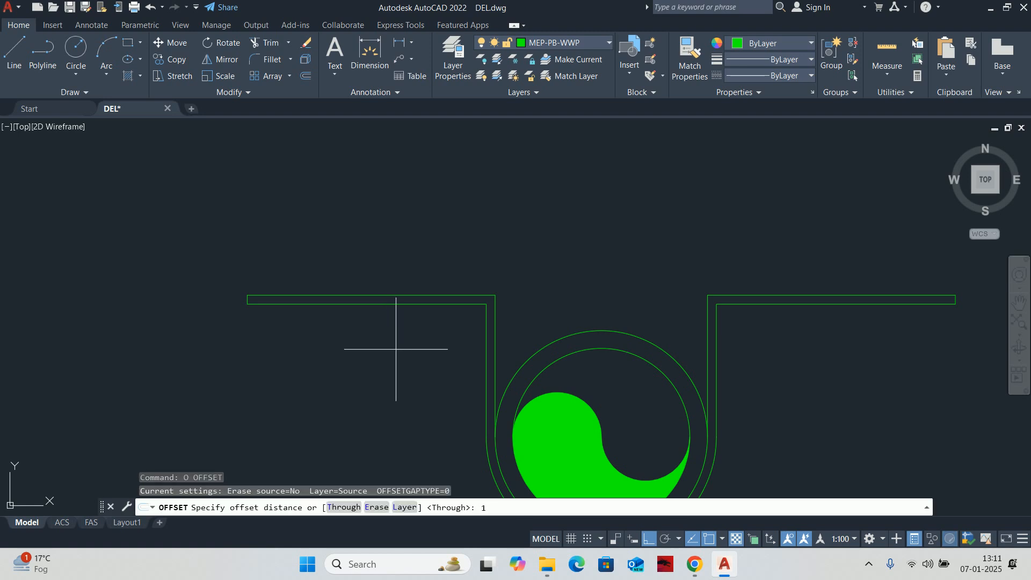
{"action": "type", "text": "00"}
{"action": "scroll", "coordinate": [462, 364], "scroll_direction": "up", "scroll_amount": 2}
{"action": "key", "text": "Return"}
{"action": "left_click", "coordinate": [500, 321]}
{"action": "left_click", "coordinate": [396, 326]}
{"action": "scroll", "coordinate": [434, 334], "scroll_direction": "down", "scroll_amount": 4}
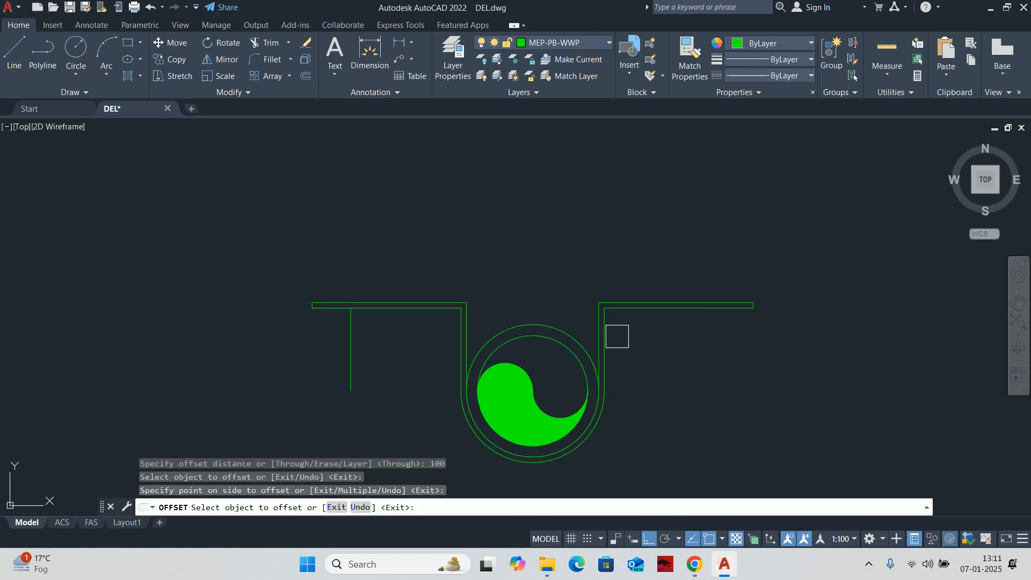
{"action": "scroll", "coordinate": [617, 336], "scroll_direction": "up", "scroll_amount": 2}
{"action": "left_click", "coordinate": [606, 325]}
{"action": "left_click", "coordinate": [642, 331]}
{"action": "key", "text": "Return"}
{"action": "key", "text": "Escape"}
{"action": "key", "text": "Escape"}
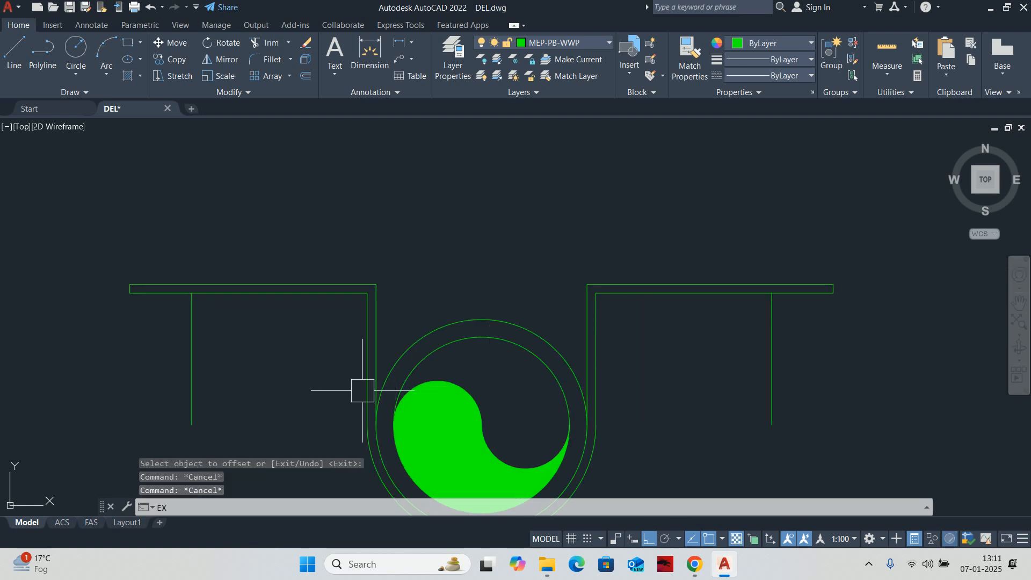
Extend both offset lines to the plates' upper edges, and trim the right offset line below the plate and the plate's overhang beyond it.
{"action": "key", "text": "Return"}
{"action": "left_click", "coordinate": [766, 326]}
{"action": "left_click", "coordinate": [766, 339]}
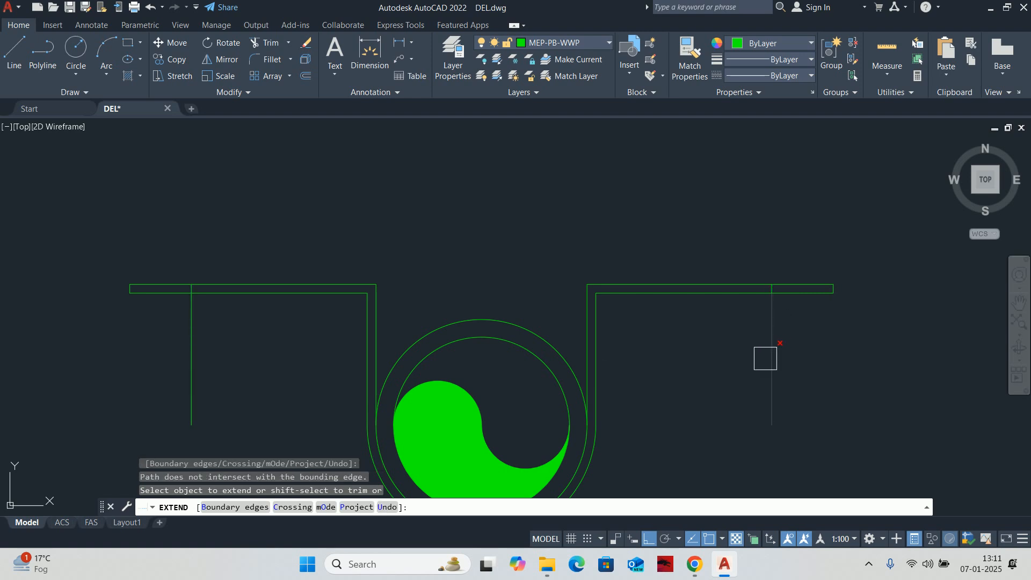
{"action": "left_click", "coordinate": [766, 348], "text": "shift"}
{"action": "left_click", "coordinate": [765, 346], "text": "shift"}
{"action": "left_click", "coordinate": [849, 257], "text": "shift"}
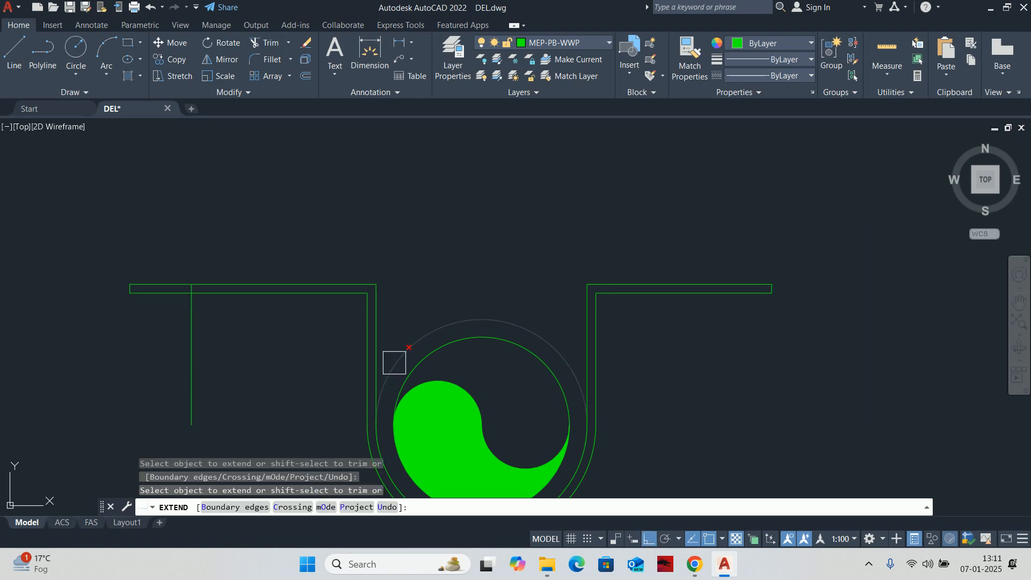
Trim the left offset line below the plate and cut off the left plate's overhang beyond it.
{"action": "left_click", "coordinate": [179, 339], "text": "shift"}
{"action": "left_click", "coordinate": [209, 349], "text": "shift"}
{"action": "left_click", "coordinate": [166, 340]}
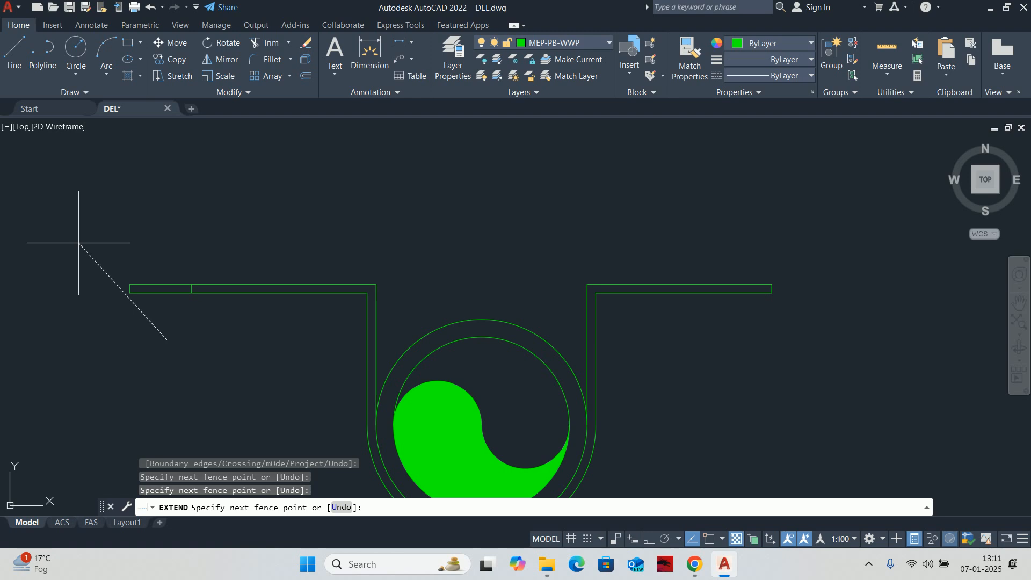
{"action": "left_click", "coordinate": [84, 240]}
{"action": "left_click", "coordinate": [106, 262], "text": "shift"}
{"action": "left_click", "coordinate": [164, 326], "text": "shift"}
{"action": "left_click", "coordinate": [153, 281], "text": "shift"}
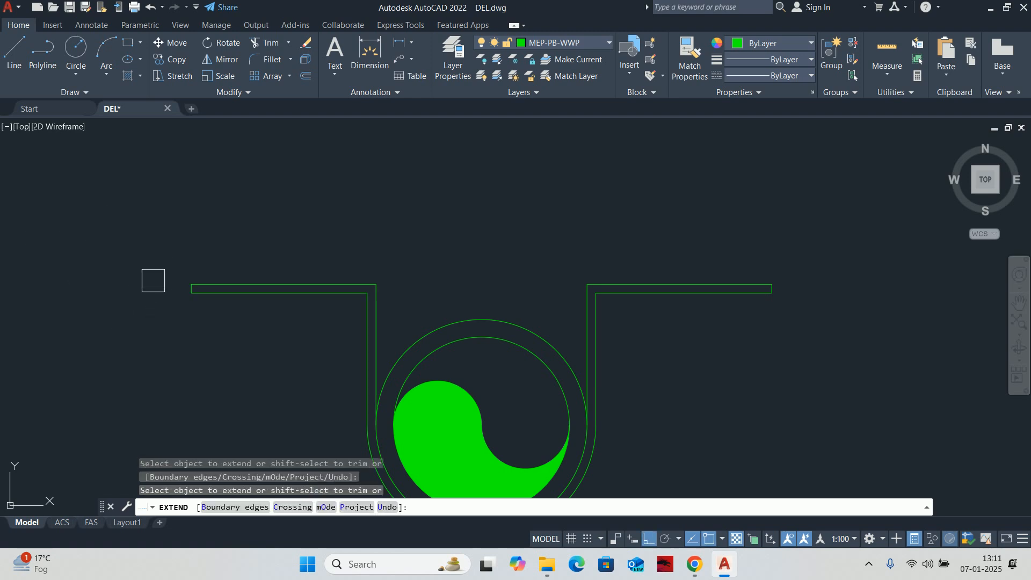
{"action": "scroll", "coordinate": [152, 332], "scroll_direction": "down", "scroll_amount": 2}
{"action": "key", "text": "Return"}
{"action": "key", "text": "Escape"}
{"action": "key", "text": "Escape"}
{"action": "key", "text": "Escape"}
{"action": "middle_click_drag", "start_coordinate": [156, 339], "coordinate": [428, 322]}
{"action": "scroll", "coordinate": [488, 313], "scroll_direction": "up", "scroll_amount": 5}
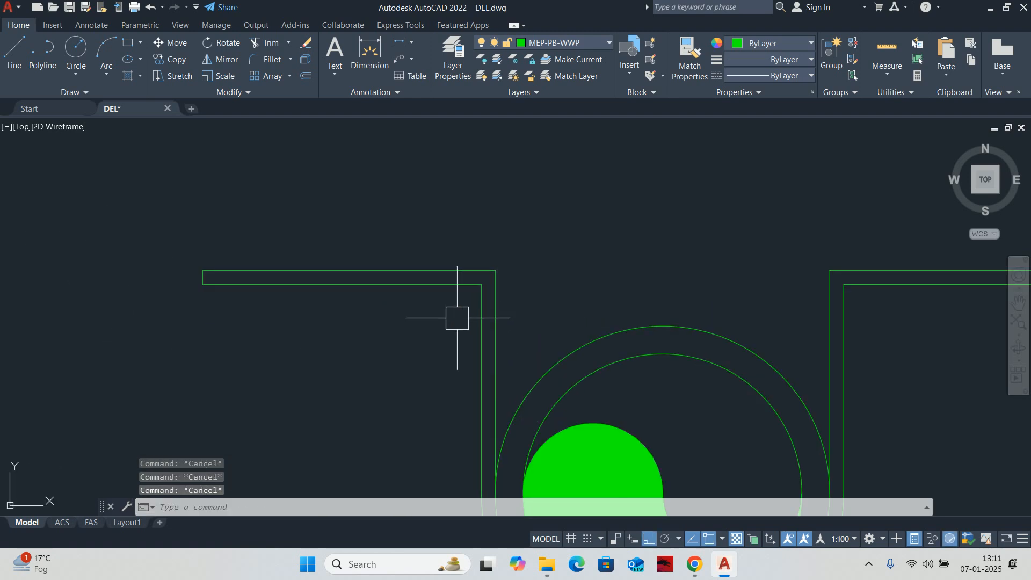
{"action": "scroll", "coordinate": [375, 303], "scroll_direction": "down", "scroll_amount": 4}
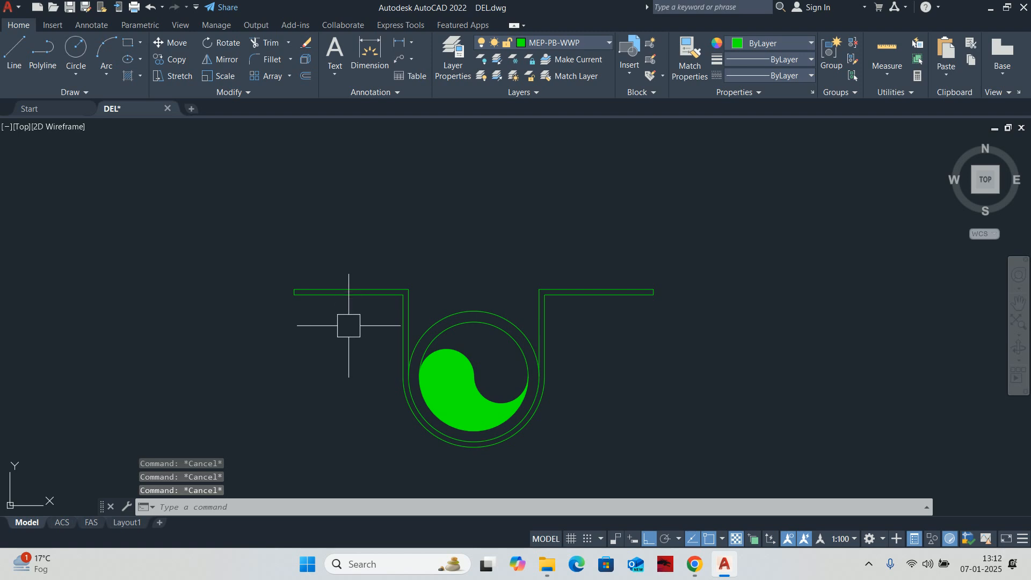
{"action": "scroll", "coordinate": [367, 305], "scroll_direction": "up", "scroll_amount": 2}
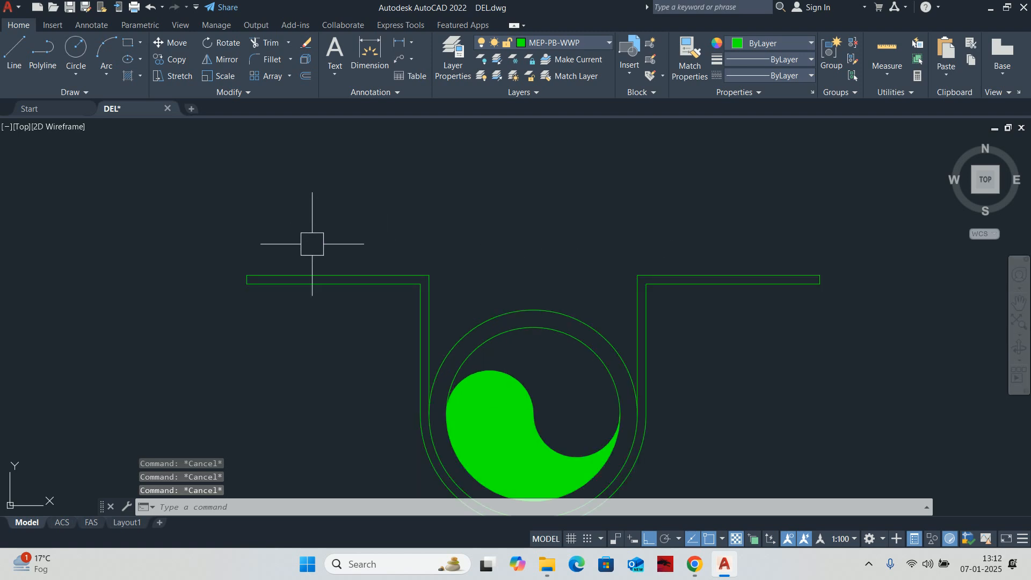
{"action": "middle_click_drag", "start_coordinate": [423, 282], "coordinate": [431, 307]}
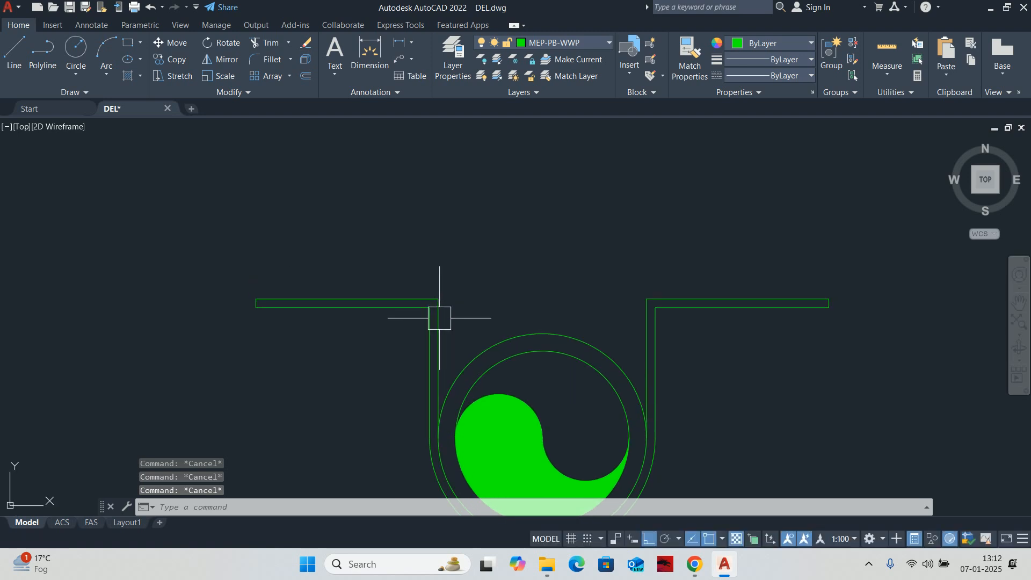
{"action": "key", "text": "Return"}
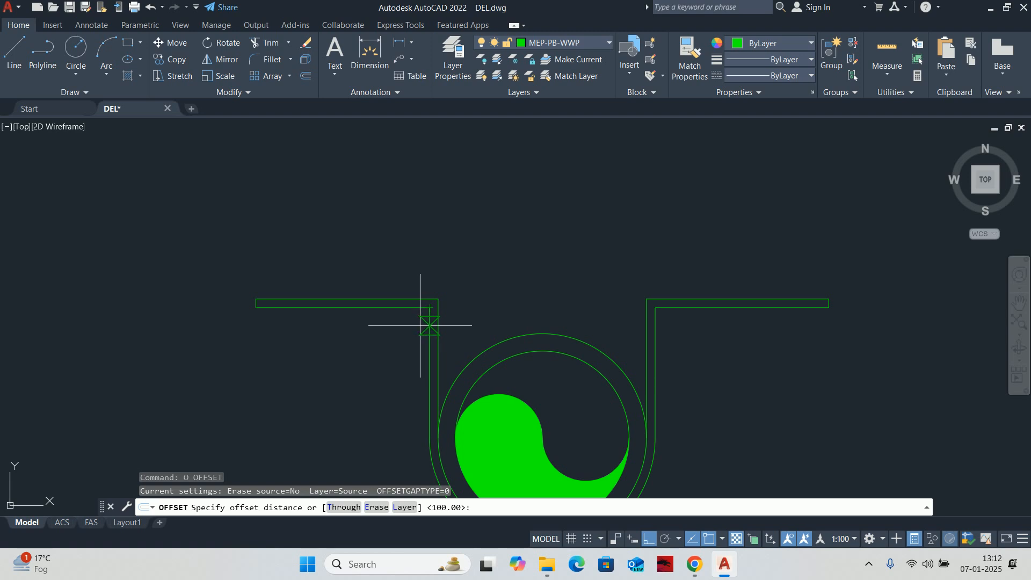
{"action": "key", "text": "Escape"}
{"action": "key", "text": "Escape"}
{"action": "key", "text": "Escape"}
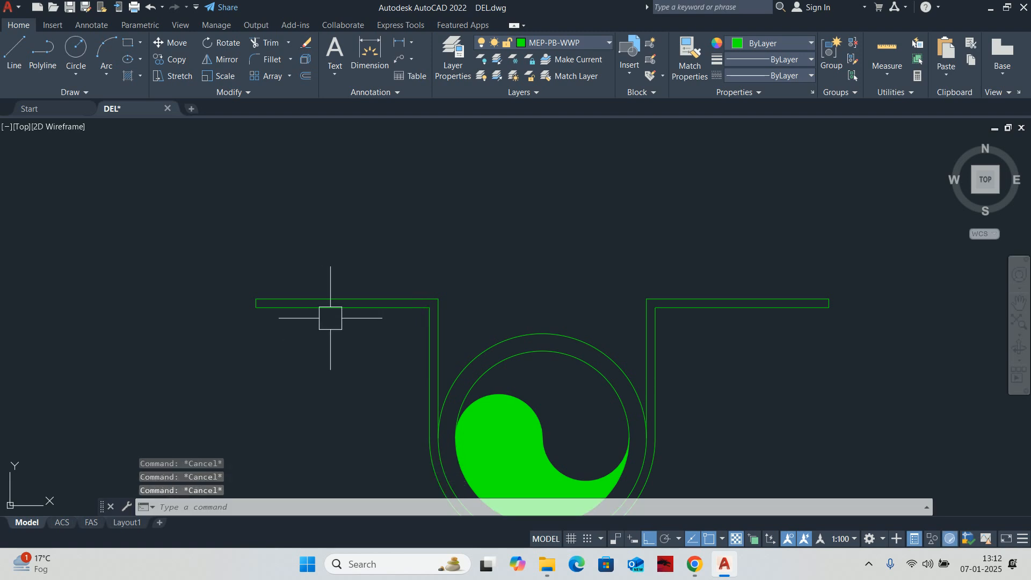
Stretch the outer end of the left mounting plate inward by 50.
{"action": "type", "text": "s"}
{"action": "key", "text": "Return"}
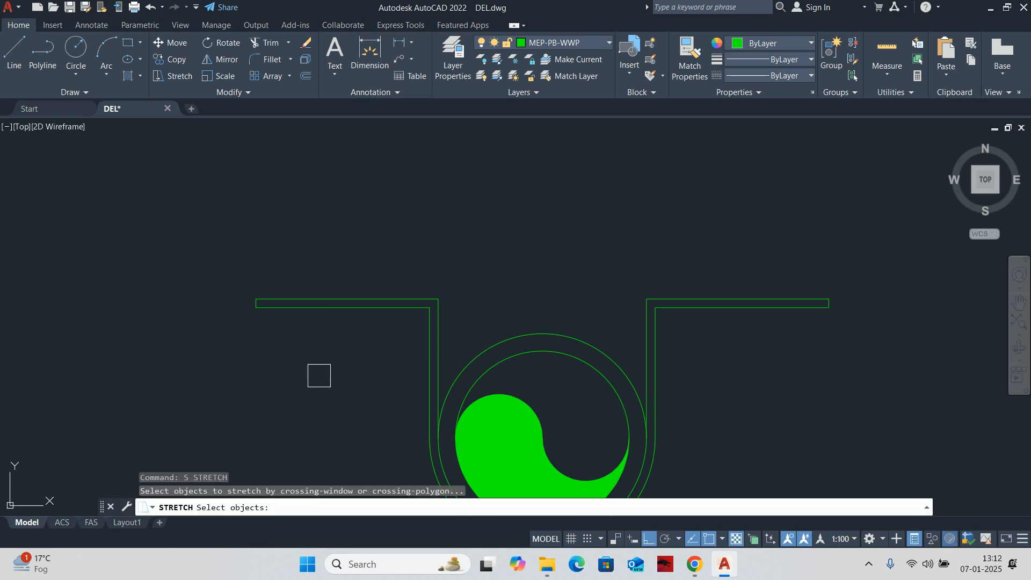
{"action": "left_click", "coordinate": [325, 383]}
{"action": "left_click", "coordinate": [123, 167]}
{"action": "key", "text": "Return"}
{"action": "left_click", "coordinate": [170, 350]}
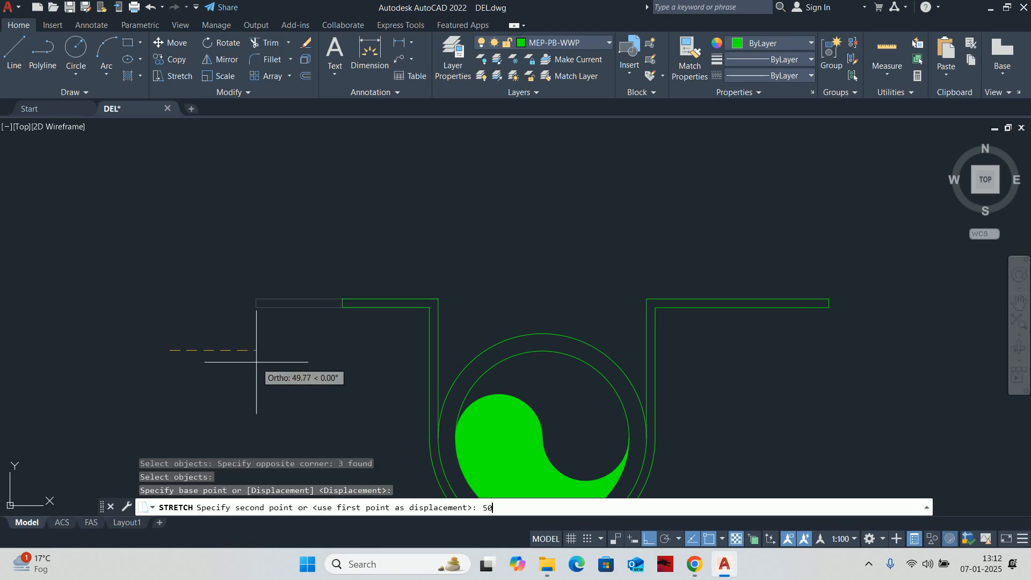
{"action": "type", "text": "50"}
{"action": "key", "text": "Return"}
Stretch the outer end of the right mounting plate inward by 50 to match the left one.
{"action": "key", "text": "Return"}
{"action": "left_click", "coordinate": [863, 338]}
{"action": "left_click", "coordinate": [810, 279]}
{"action": "key", "text": "Return"}
{"action": "left_click", "coordinate": [760, 198]}
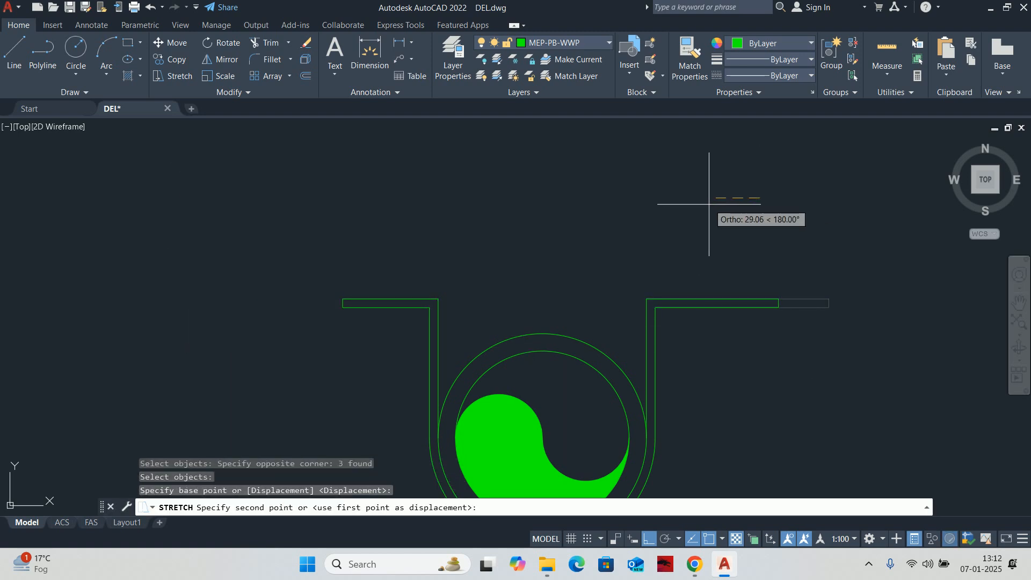
{"action": "type", "text": "50"}
{"action": "key", "text": "Return"}
{"action": "key", "text": "Escape"}
{"action": "key", "text": "Escape"}
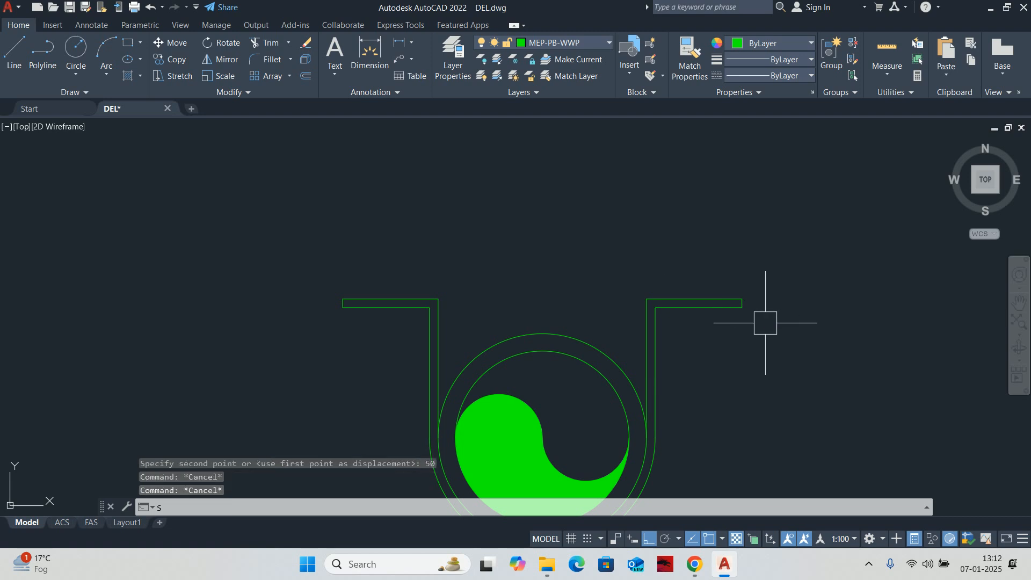
Stretch both mounting plates together with the tops of the clamp legs downward by 10.
{"action": "type", "text": "s"}
{"action": "key", "text": "Return"}
{"action": "left_click", "coordinate": [812, 318]}
{"action": "left_click", "coordinate": [178, 185]}
{"action": "key", "text": "Return"}
{"action": "left_click", "coordinate": [545, 205]}
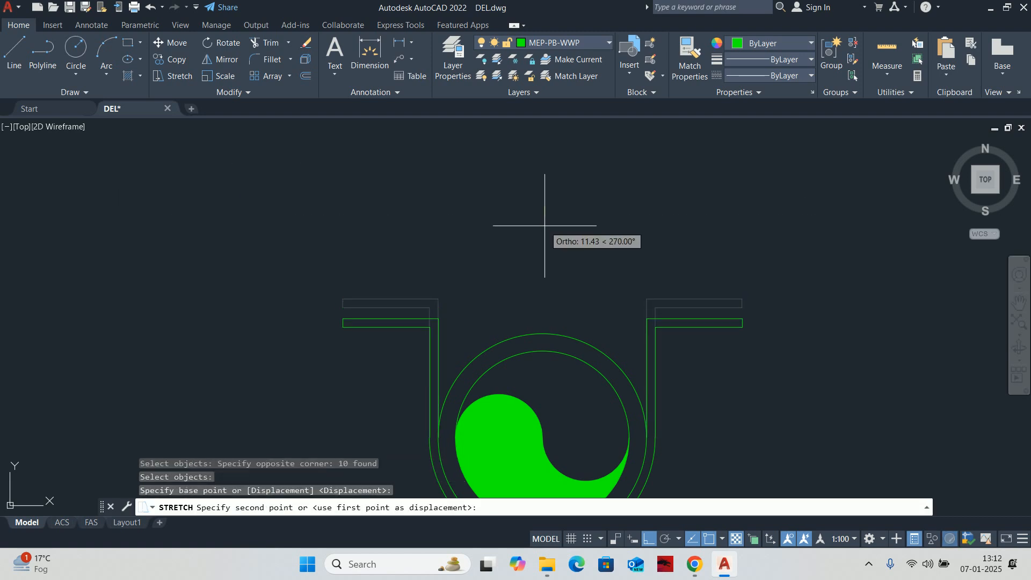
{"action": "type", "text": "10"}
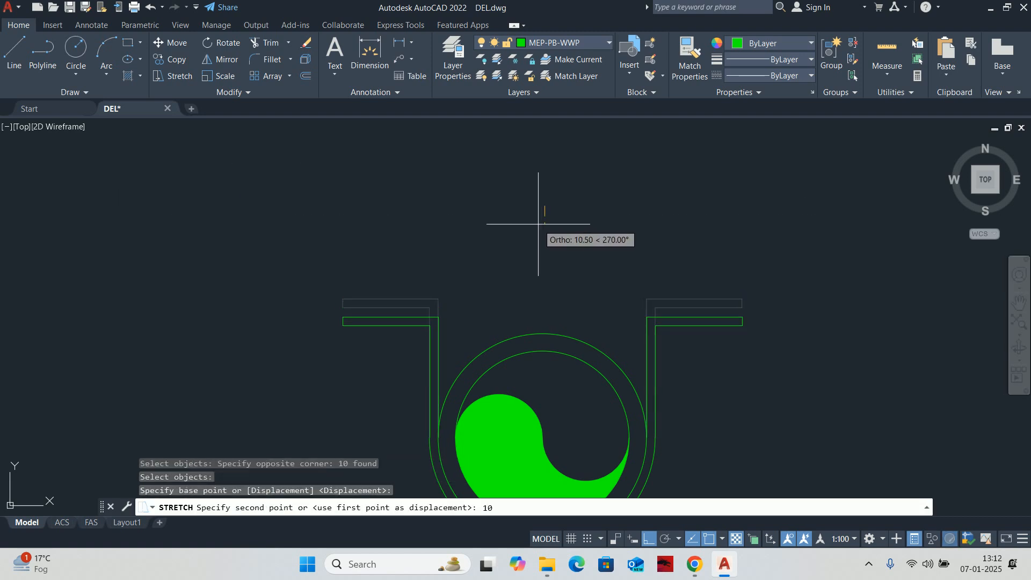
{"action": "key", "text": "Return"}
{"action": "key", "text": "Escape"}
{"action": "key", "text": "Escape"}
Draw a horizontal line along the plates' upper edges from the left plate's outer corner to the right plate's outer corner.
{"action": "type", "text": "l"}
{"action": "key", "text": "Return"}
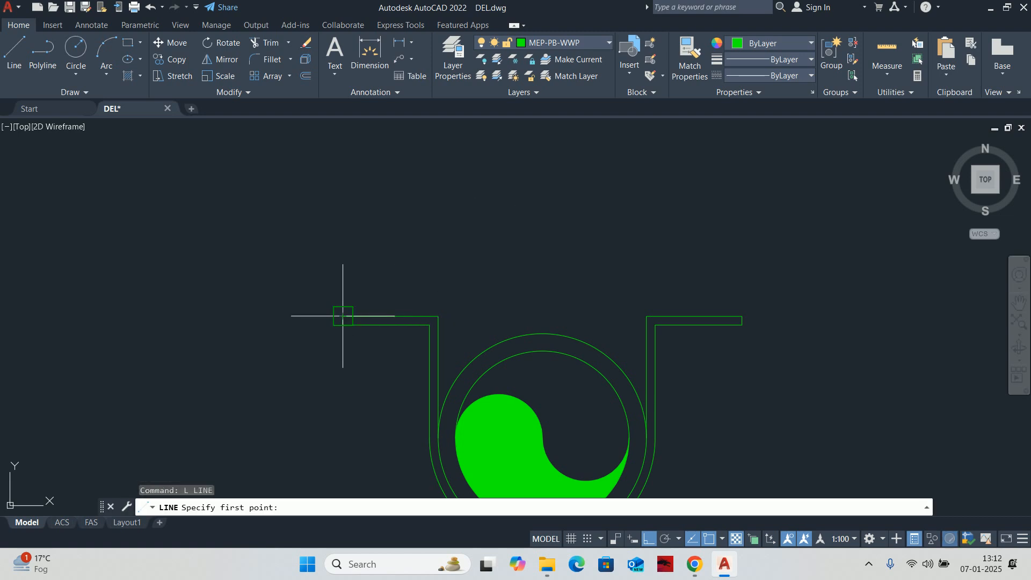
{"action": "left_click", "coordinate": [342, 317]}
{"action": "key", "text": "Escape"}
{"action": "key", "text": "Escape"}
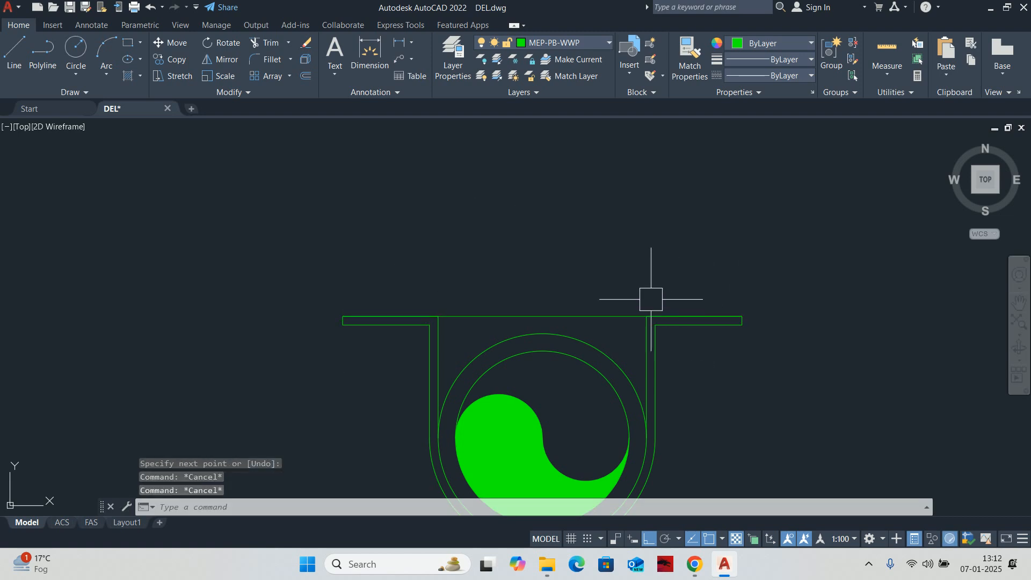
Offset the horizontal line across the mounting plates upward by 5.
{"action": "key", "text": "Return"}
{"action": "key", "text": "Return"}
{"action": "left_click", "coordinate": [536, 316]}
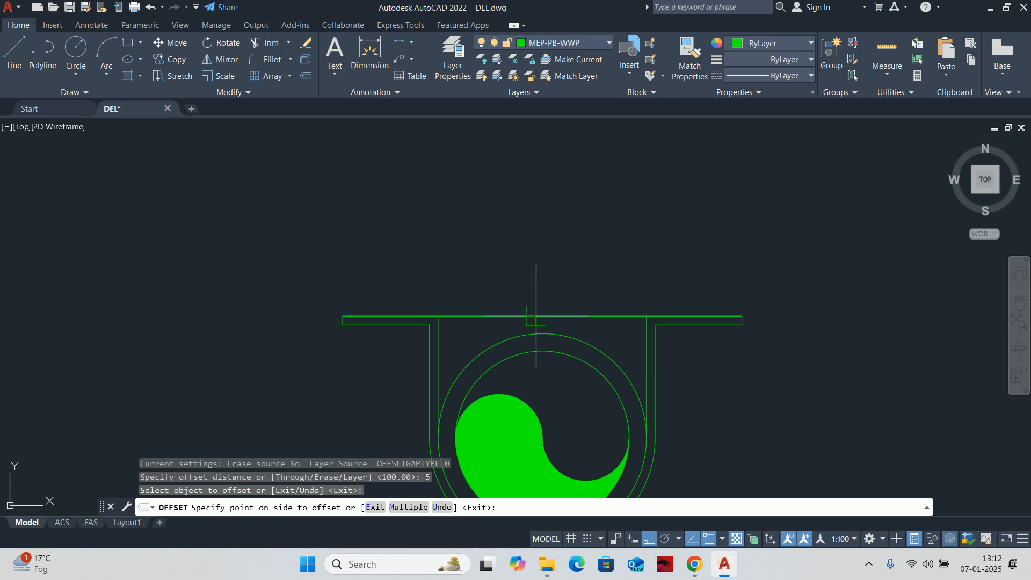
{"action": "left_click", "coordinate": [515, 266]}
{"action": "key", "text": "Return"}
{"action": "key", "text": "Escape"}
{"action": "key", "text": "Escape"}
{"action": "key", "text": "Escape"}
Draw a short vertical line upward from the midpoint of the upper horizontal line.
{"action": "scroll", "coordinate": [409, 301], "scroll_direction": "up", "scroll_amount": 5}
{"action": "middle_click_drag", "start_coordinate": [346, 344], "coordinate": [566, 303]}
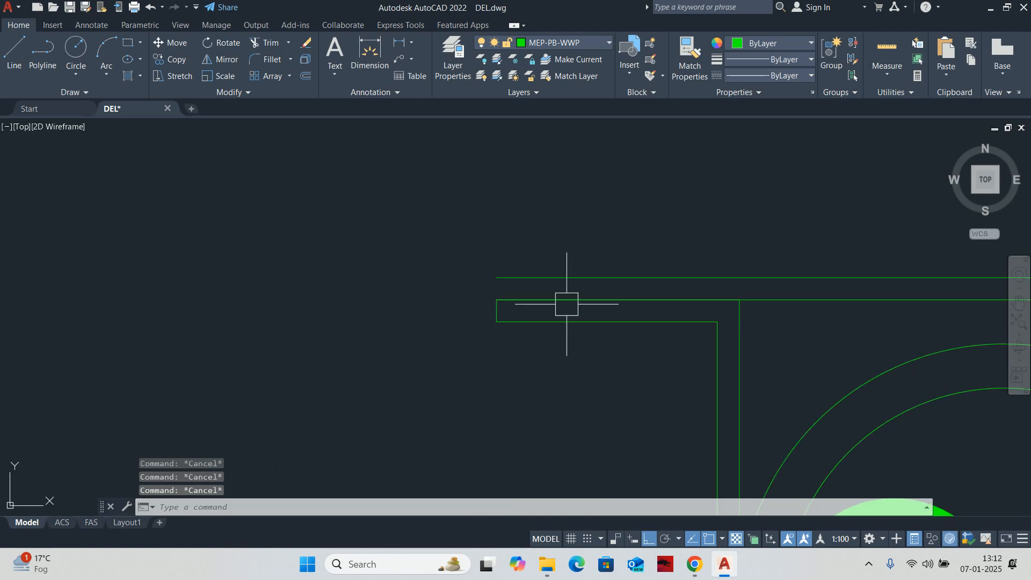
{"action": "scroll", "coordinate": [502, 297], "scroll_direction": "down", "scroll_amount": 4}
{"action": "type", "text": "L"}
{"action": "key", "text": "Return"}
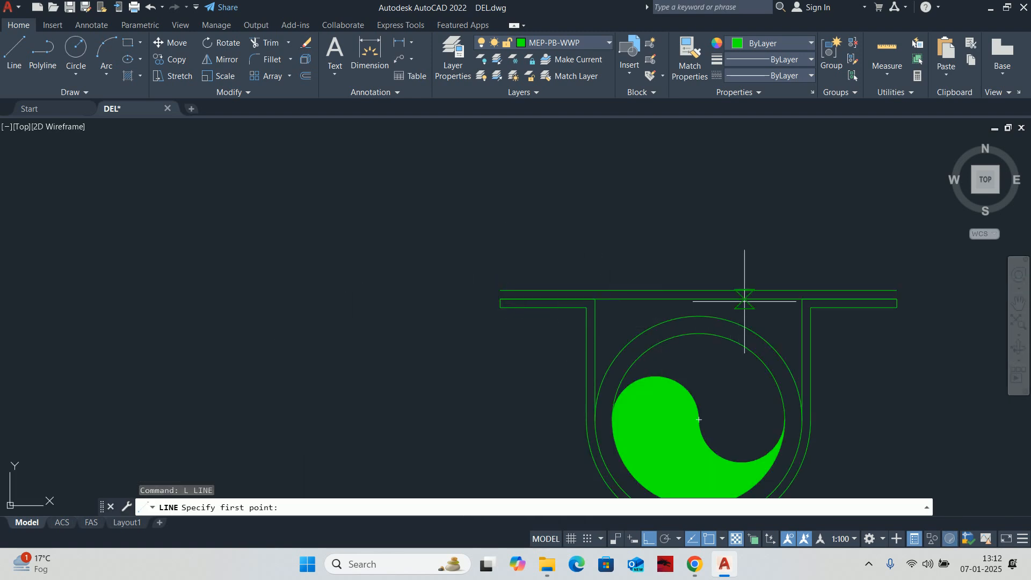
{"action": "left_click", "coordinate": [699, 290]}
{"action": "left_click", "coordinate": [695, 230]}
{"action": "key", "text": "Escape"}
{"action": "key", "text": "Escape"}
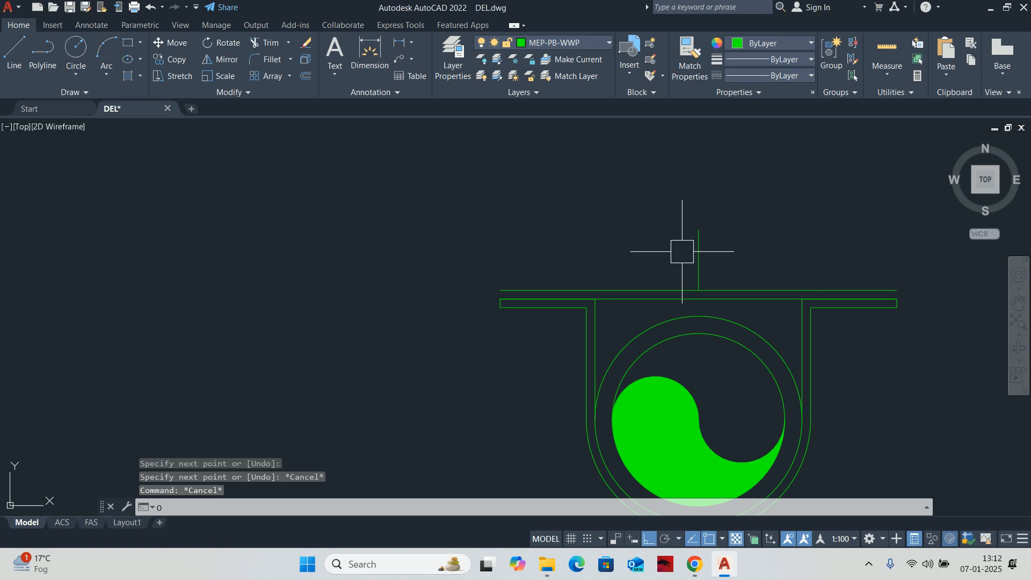
{"action": "type", "text": "O"}
{"action": "key", "text": "Return"}
{"action": "key", "text": "Escape"}
{"action": "key", "text": "Escape"}
Measure the horizontal distance from the upper line's left end to the short vertical line with a temporary linear dimension.
{"action": "type", "text": "DIMLI"}
{"action": "key", "text": "Return"}
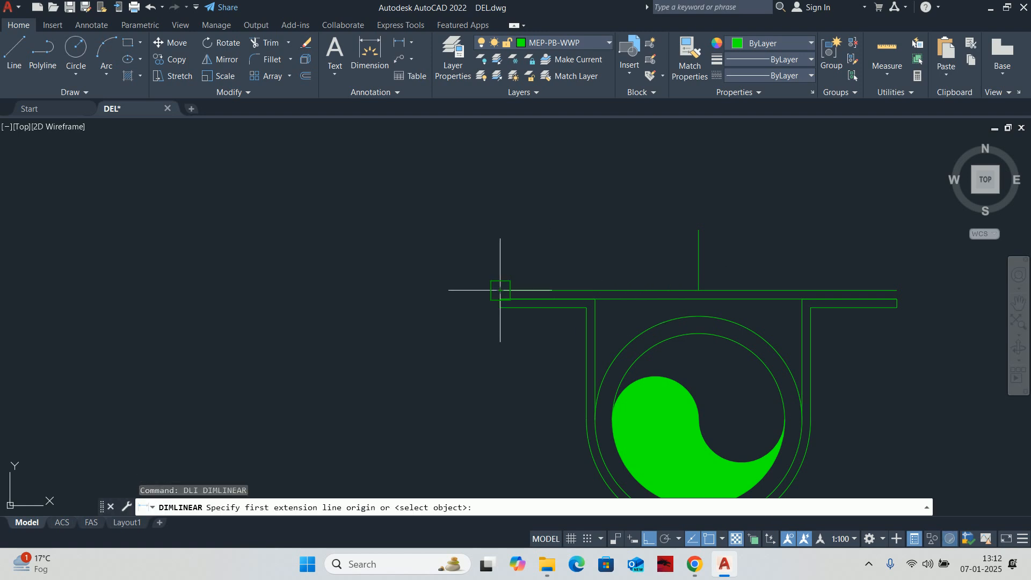
{"action": "left_click", "coordinate": [500, 290]}
{"action": "left_click", "coordinate": [698, 229]}
{"action": "scroll", "coordinate": [587, 189], "scroll_direction": "down", "scroll_amount": 2}
{"action": "scroll", "coordinate": [587, 190], "scroll_direction": "down", "scroll_amount": 2}
{"action": "middle_click_drag", "start_coordinate": [587, 191], "coordinate": [586, 326]}
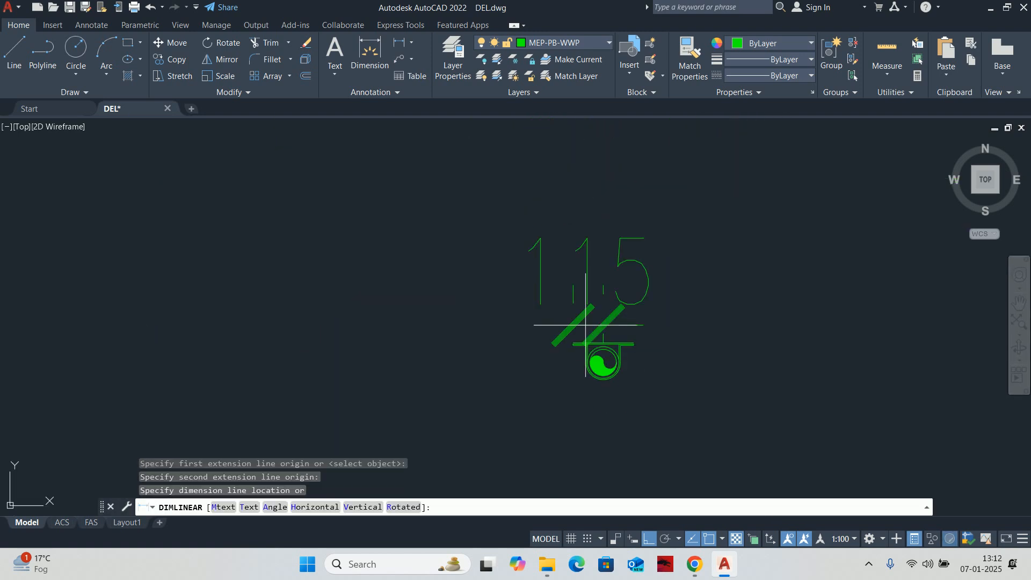
{"action": "key", "text": "Escape"}
{"action": "key", "text": "Escape"}
Offset the short vertical centre line to the left by 150.
{"action": "scroll", "coordinate": [596, 276], "scroll_direction": "up", "scroll_amount": 3}
{"action": "type", "text": "O"}
{"action": "key", "text": "Return"}
{"action": "type", "text": "1"}
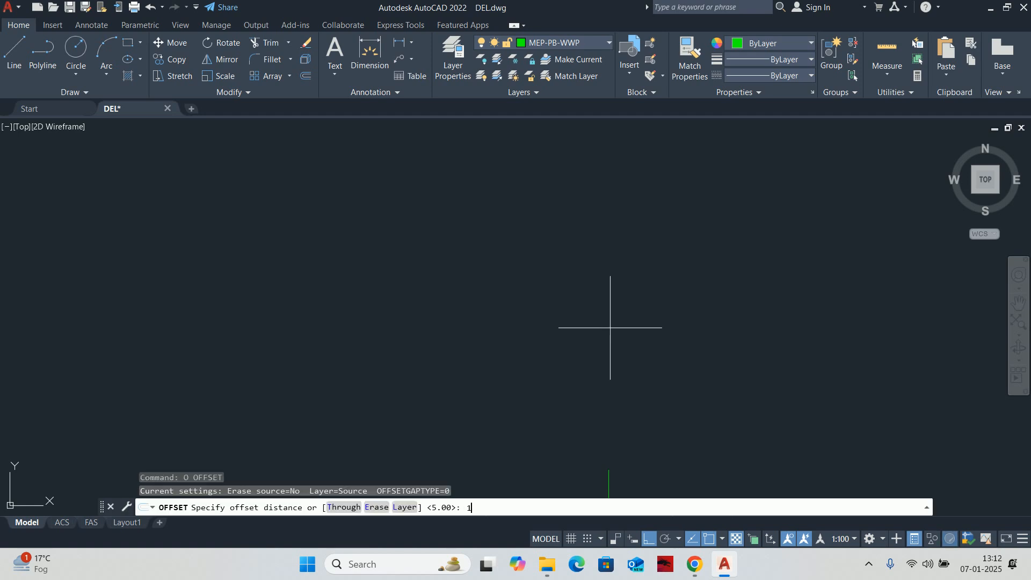
{"action": "type", "text": "50"}
{"action": "key", "text": "Return"}
{"action": "middle_click_drag", "start_coordinate": [607, 350], "coordinate": [618, 161]}
{"action": "left_click", "coordinate": [623, 285]}
{"action": "left_click", "coordinate": [593, 290]}
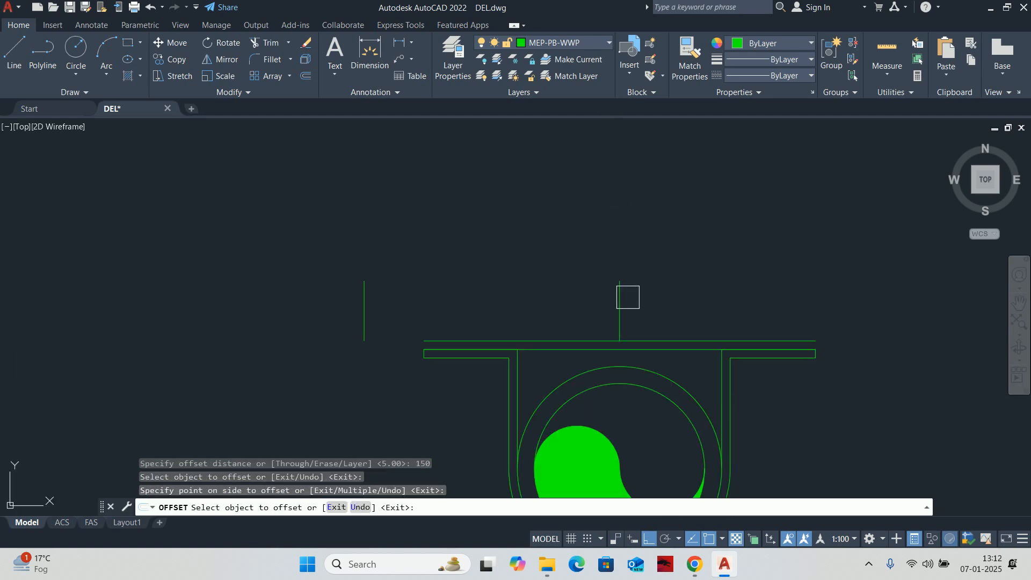
Offset the short vertical centre line to the right by 150.
{"action": "left_click", "coordinate": [622, 297]}
{"action": "left_click", "coordinate": [648, 280]}
{"action": "key", "text": "Return"}
{"action": "scroll", "coordinate": [628, 274], "scroll_direction": "down", "scroll_amount": 1}
{"action": "middle_click_drag", "start_coordinate": [625, 273], "coordinate": [581, 221]}
{"action": "key", "text": "Escape"}
{"action": "key", "text": "Escape"}
{"action": "key", "text": "Escape"}
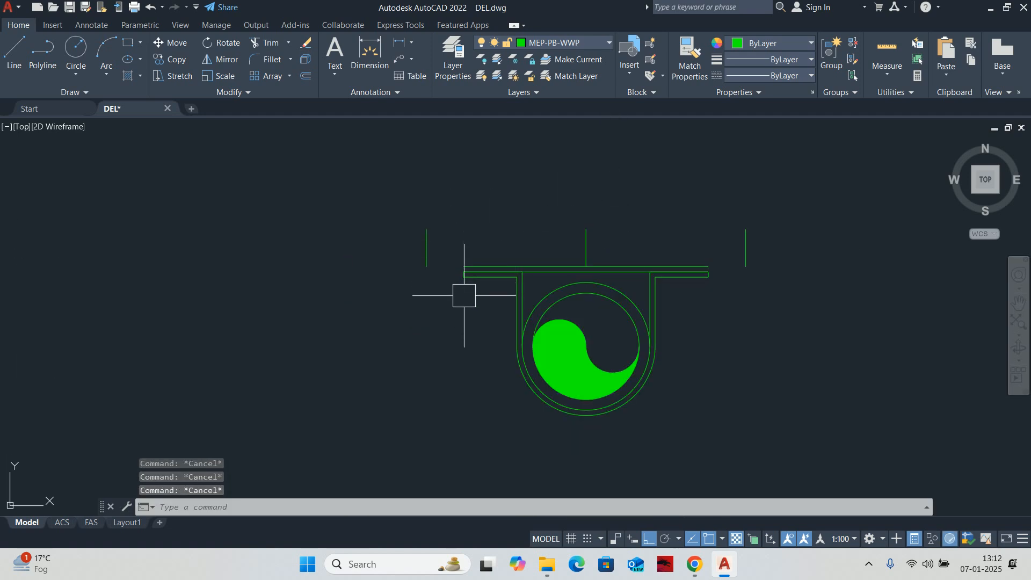
Extend the upper horizontal line at both ends to the left and right offset vertical lines.
{"action": "scroll", "coordinate": [475, 305], "scroll_direction": "up", "scroll_amount": 2}
{"action": "key", "text": "Return"}
{"action": "left_click", "coordinate": [550, 252]}
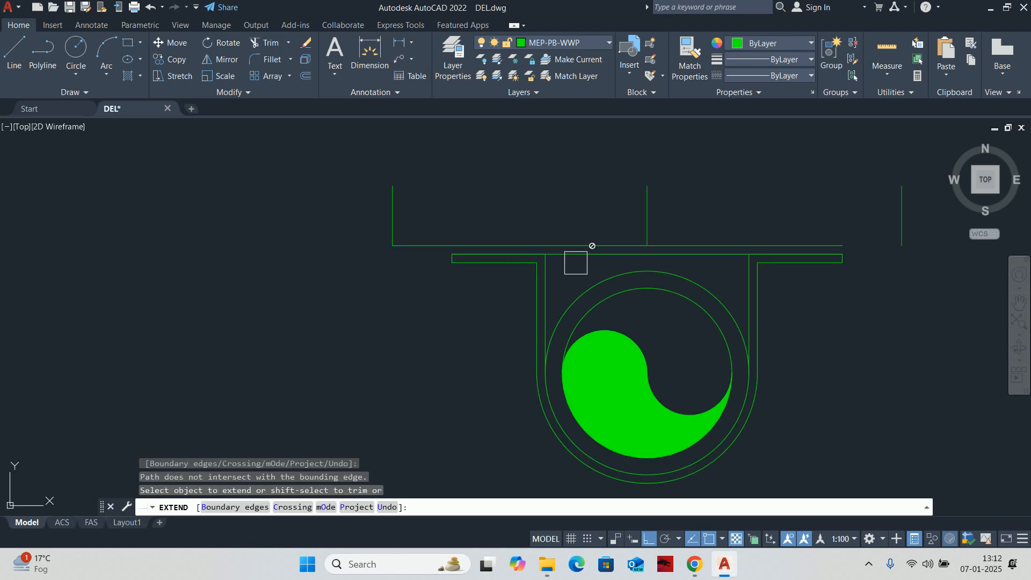
{"action": "key", "text": "Escape"}
{"action": "key", "text": "Escape"}
{"action": "key", "text": "Return"}
{"action": "left_click", "coordinate": [807, 234]}
{"action": "left_click", "coordinate": [807, 239]}
{"action": "key", "text": "Return"}
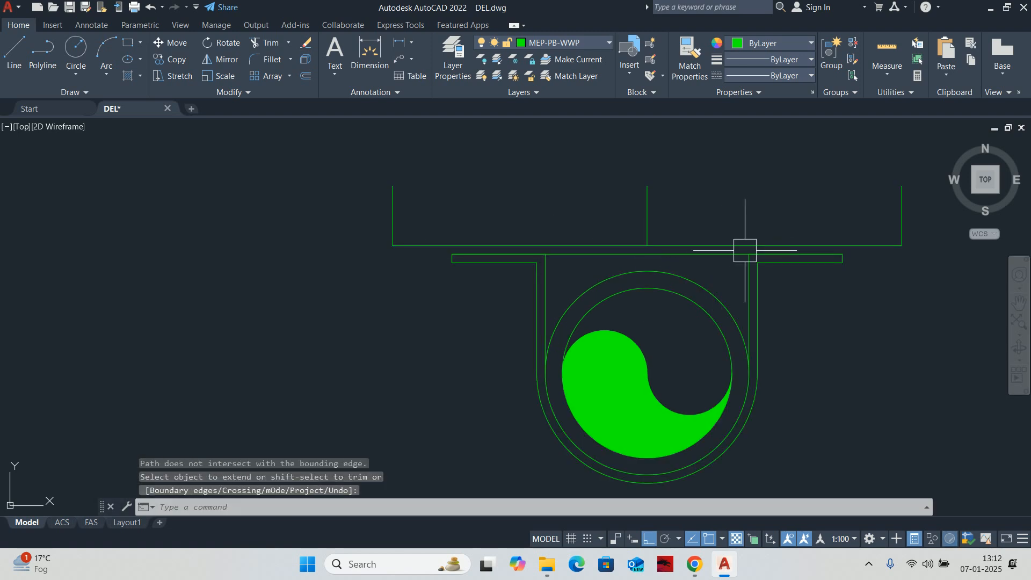
{"action": "key", "text": "Escape"}
{"action": "key", "text": "Escape"}
{"action": "key", "text": "Escape"}
Try offsetting the left vertical line inward by 10, and undo the offset.
{"action": "type", "text": "o"}
{"action": "key", "text": "Return"}
{"action": "type", "text": "10"}
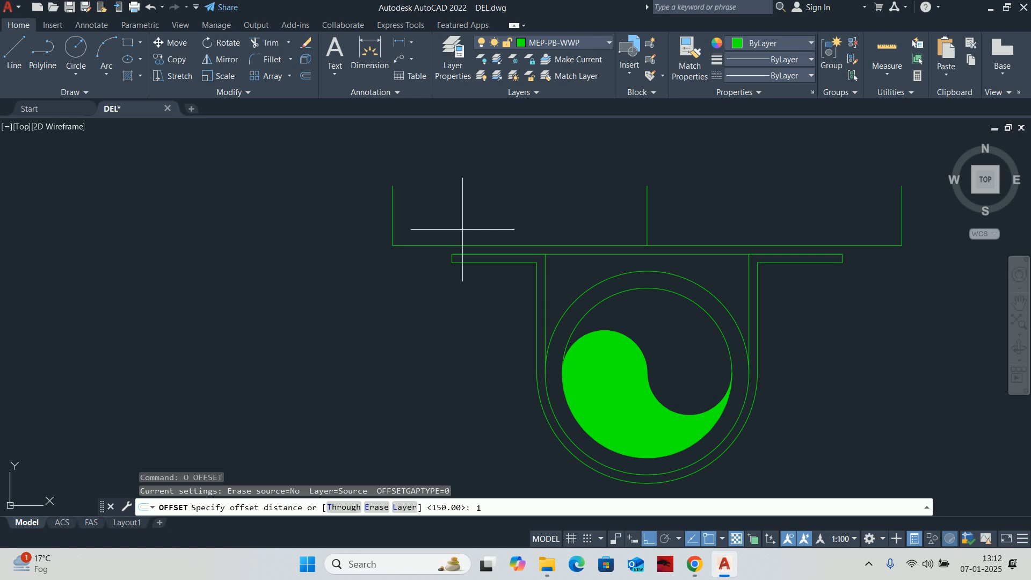
{"action": "key", "text": "Return"}
{"action": "left_click", "coordinate": [393, 211]}
{"action": "left_click", "coordinate": [672, 230]}
{"action": "key", "text": "Escape"}
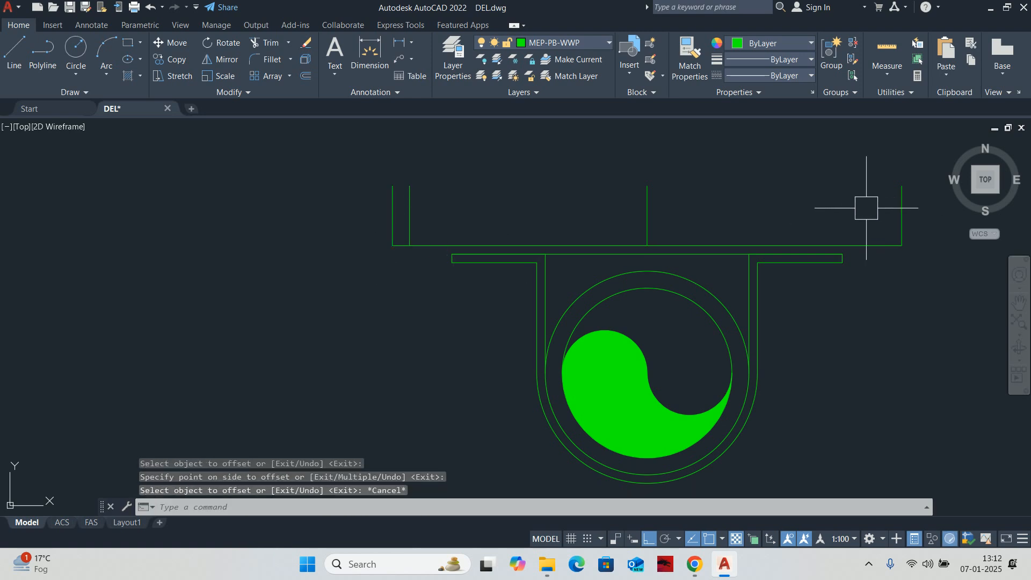
{"action": "key", "text": "ctrl+z"}
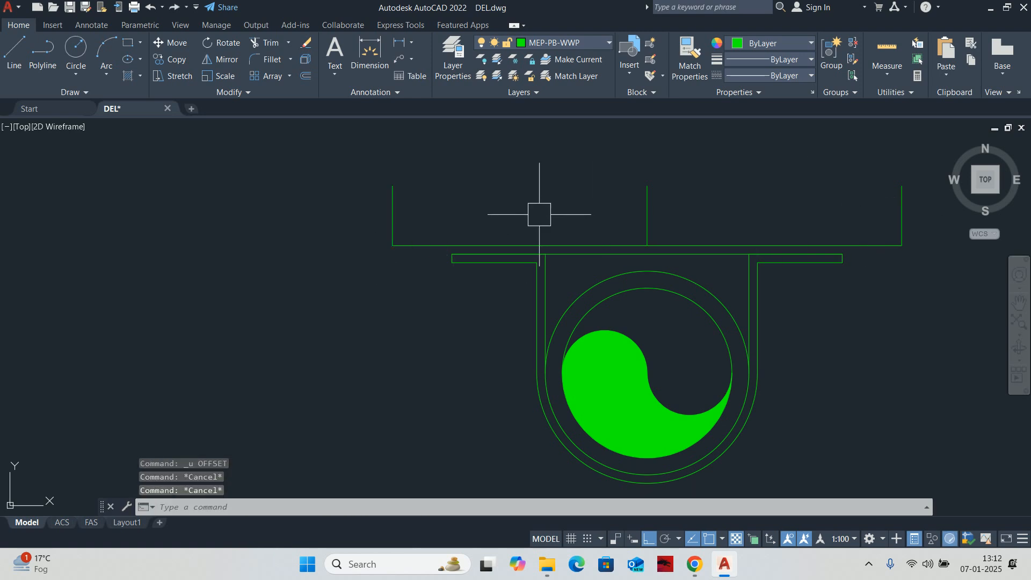
Offset the left and right outer vertical lines inward by 5.
{"action": "type", "text": "o"}
{"action": "key", "text": "Return"}
{"action": "type", "text": "5"}
{"action": "key", "text": "Return"}
{"action": "left_click", "coordinate": [393, 193]}
{"action": "left_click", "coordinate": [510, 214]}
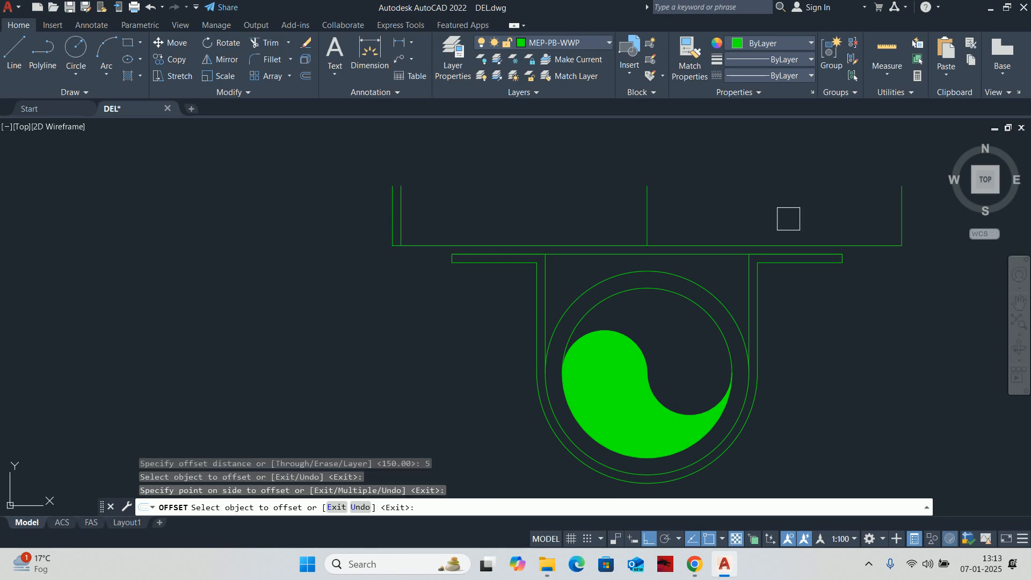
{"action": "left_click", "coordinate": [899, 197]}
{"action": "left_click", "coordinate": [838, 209]}
{"action": "middle_click_drag", "start_coordinate": [782, 218], "coordinate": [744, 184]}
{"action": "key", "text": "Escape"}
{"action": "key", "text": "Escape"}
Join the lower horizontal line to the left outer vertical in a square corner, using Fillet with radius 0 in Multiple mode.
{"action": "type", "text": "f"}
{"action": "key", "text": "Return"}
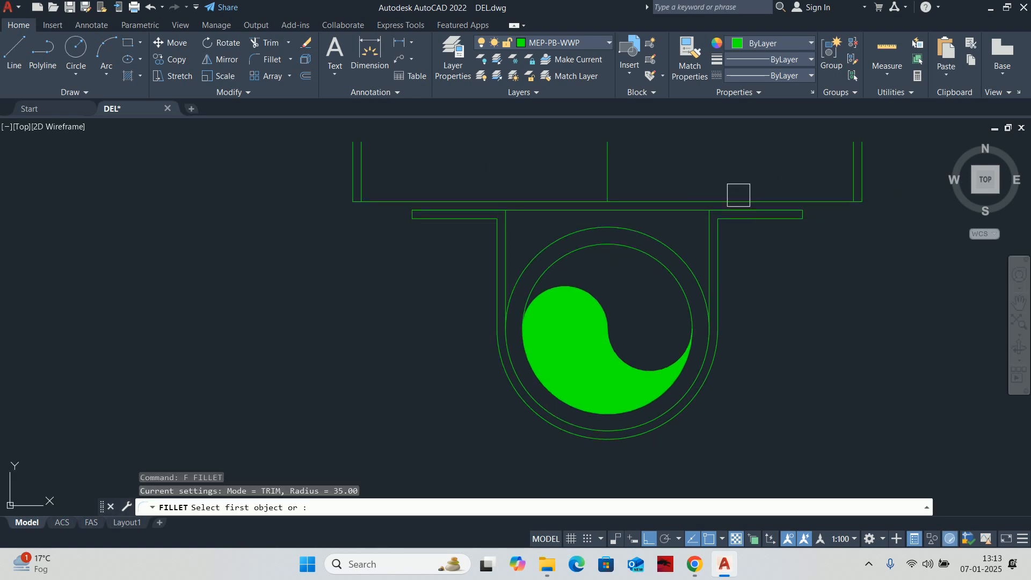
{"action": "type", "text": "r"}
{"action": "key", "text": "Return"}
{"action": "type", "text": "0"}
{"action": "key", "text": "Return"}
{"action": "scroll", "coordinate": [402, 224], "scroll_direction": "up", "scroll_amount": 2}
{"action": "type", "text": "m"}
{"action": "key", "text": "Return"}
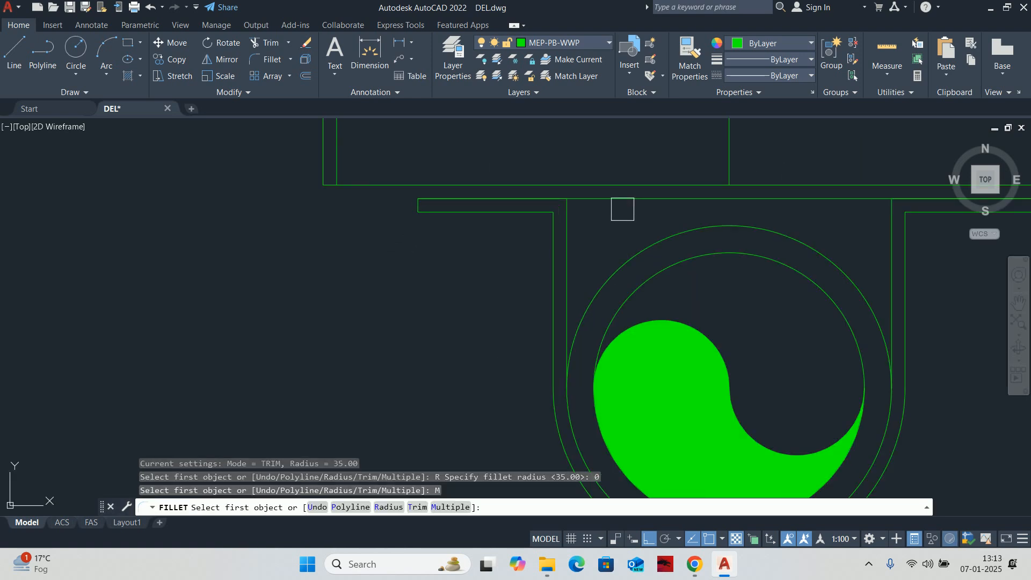
{"action": "left_click", "coordinate": [620, 205]}
{"action": "left_click", "coordinate": [323, 153]}
Join the lower horizontal line to the right outer vertical in a square corner with the radius 0 fillet.
{"action": "middle_click_drag", "start_coordinate": [872, 232], "coordinate": [410, 237]}
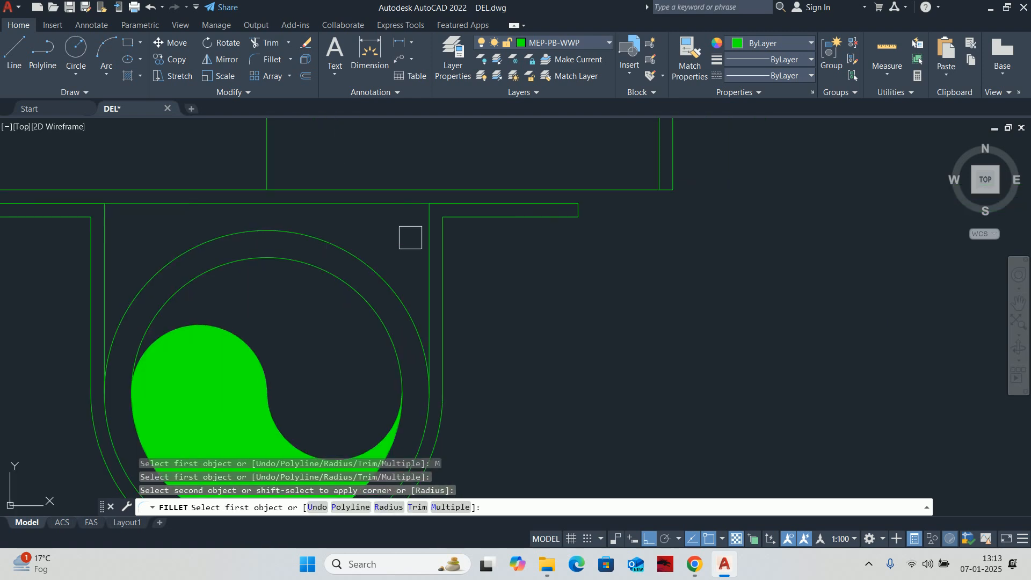
{"action": "left_click", "coordinate": [392, 208]}
{"action": "left_click", "coordinate": [666, 164]}
{"action": "scroll", "coordinate": [646, 191], "scroll_direction": "up", "scroll_amount": 1}
{"action": "key", "text": "Escape"}
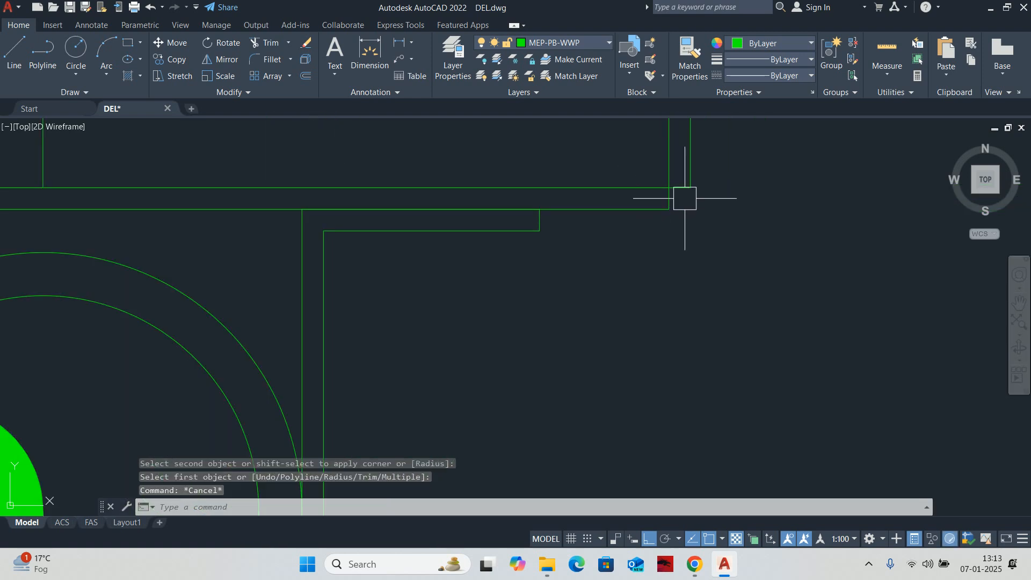
{"action": "key", "text": "space"}
{"action": "scroll", "coordinate": [672, 210], "scroll_direction": "up", "scroll_amount": 1}
{"action": "left_click", "coordinate": [653, 207]}
{"action": "left_click", "coordinate": [698, 160]}
{"action": "key", "text": "space"}
{"action": "key", "text": "Escape"}
Trim the right inner vertical's stub below the upper horizontal line and remove the short vertical centre line.
{"action": "scroll", "coordinate": [660, 190], "scroll_direction": "up", "scroll_amount": 1}
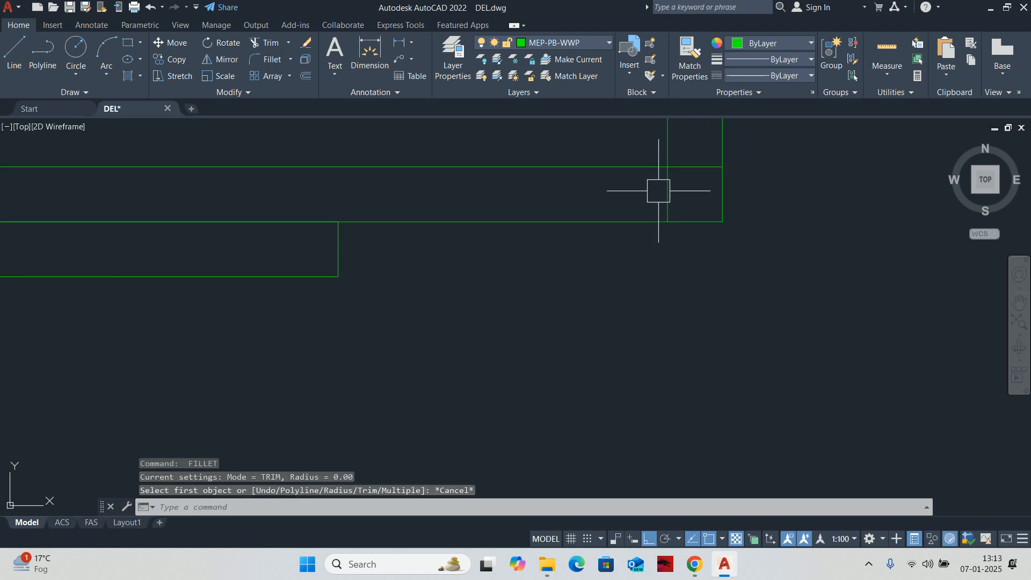
{"action": "key", "text": "Escape"}
{"action": "type", "text": "tr"}
{"action": "key", "text": "space"}
{"action": "left_click", "coordinate": [669, 198]}
{"action": "scroll", "coordinate": [667, 184], "scroll_direction": "down", "scroll_amount": 6}
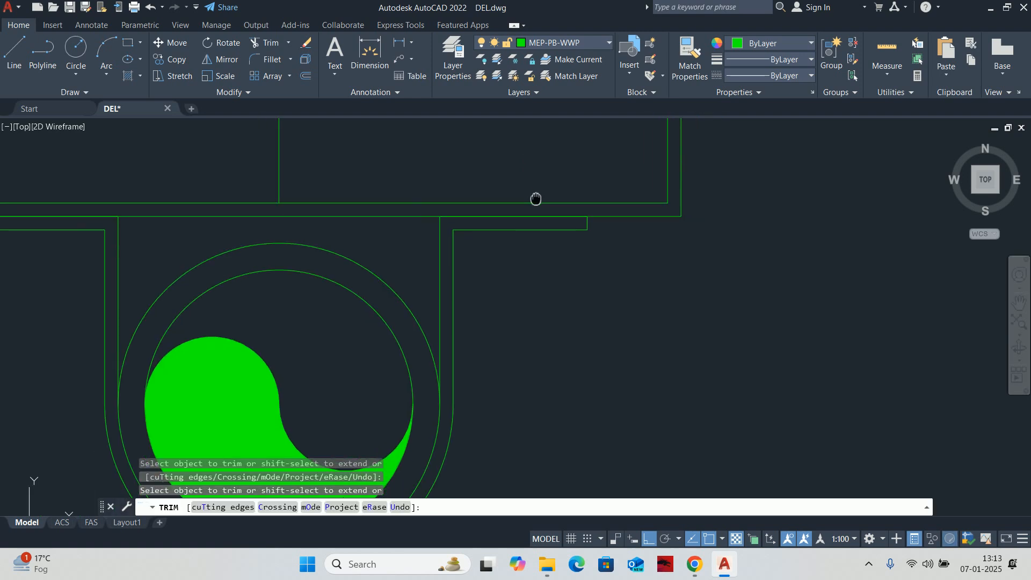
{"action": "scroll", "coordinate": [211, 320], "scroll_direction": "up", "scroll_amount": 4}
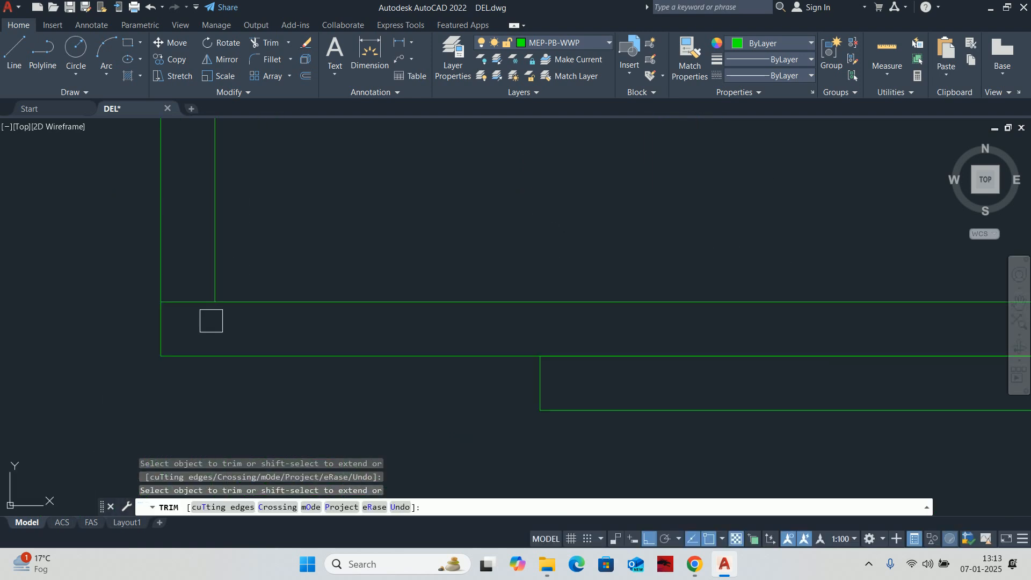
{"action": "key", "text": "ctrl+z"}
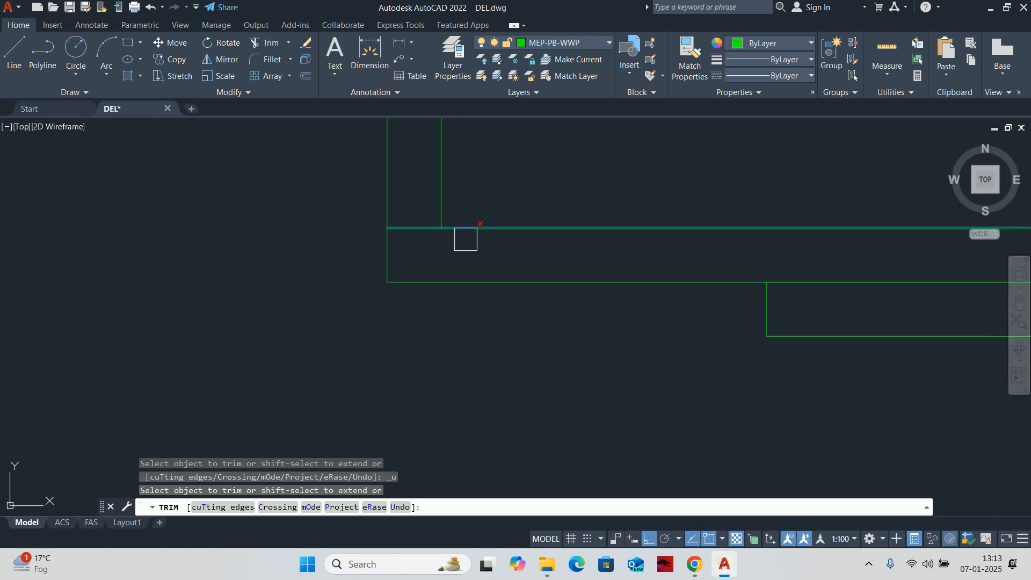
{"action": "scroll", "coordinate": [309, 331], "scroll_direction": "down", "scroll_amount": 6}
{"action": "key", "text": "Escape"}
{"action": "key", "text": "Escape"}
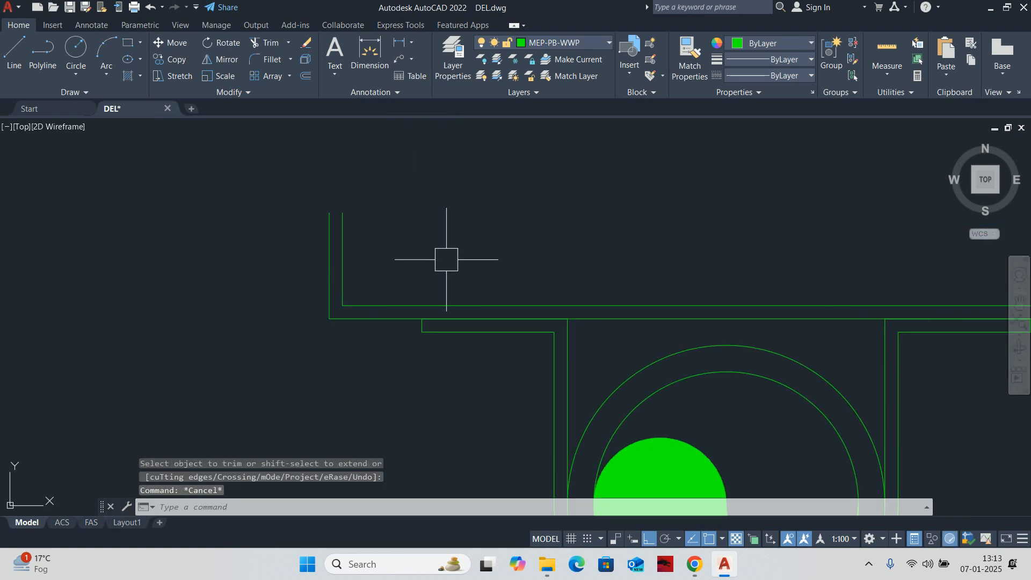
Draw a horizontal line across the tops of the verticals from the left outer one to the right outer one.
{"action": "type", "text": "l"}
{"action": "key", "text": "Return"}
{"action": "left_click", "coordinate": [329, 212]}
{"action": "middle_click_drag", "start_coordinate": [522, 237], "coordinate": [148, 214]}
{"action": "left_click", "coordinate": [747, 192]}
{"action": "key", "text": "Escape"}
{"action": "scroll", "coordinate": [467, 215], "scroll_direction": "down", "scroll_amount": 4}
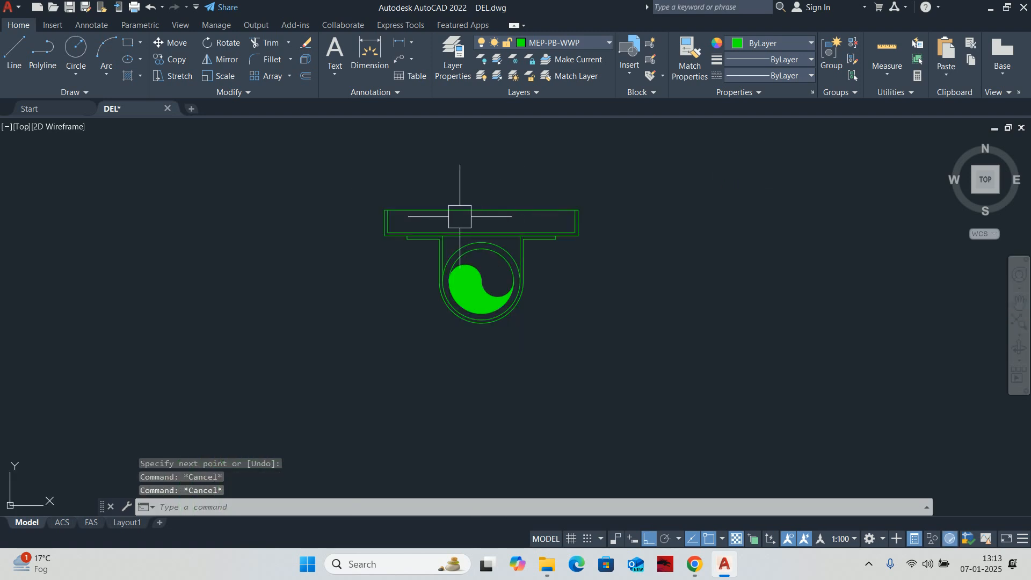
Trim the top closing line between the two inner verticals to leave an open U-shaped channel.
{"action": "type", "text": "tr"}
{"action": "key", "text": "Return"}
{"action": "scroll", "coordinate": [536, 263], "scroll_direction": "up", "scroll_amount": 2}
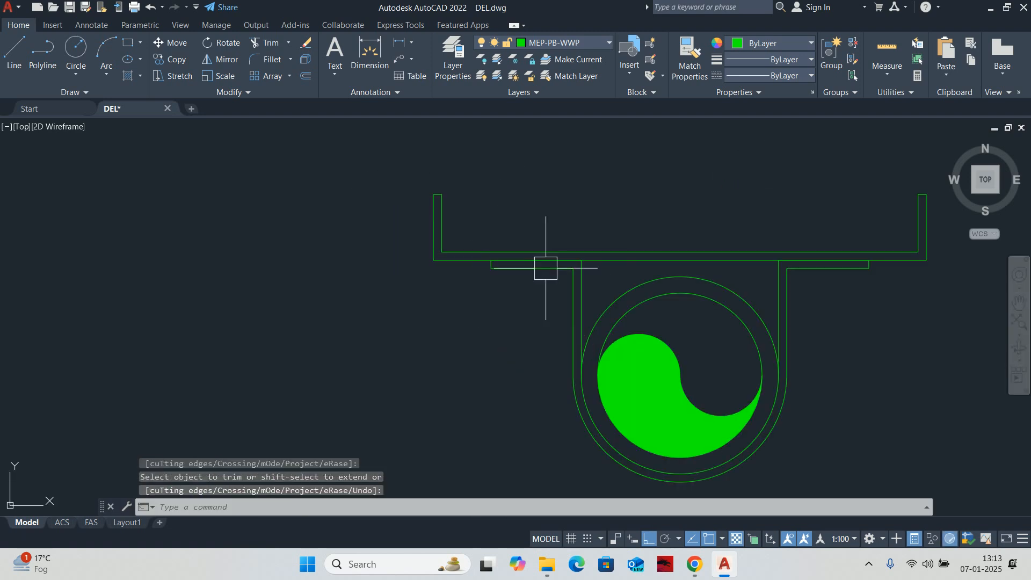
{"action": "key", "text": "Escape"}
Draw a vertical line from the midpoint of the left mounting plate's lower edge up to the channel base's inner line.
{"action": "scroll", "coordinate": [527, 248], "scroll_direction": "up", "scroll_amount": 3}
{"action": "key", "text": "Escape"}
{"action": "type", "text": "l"}
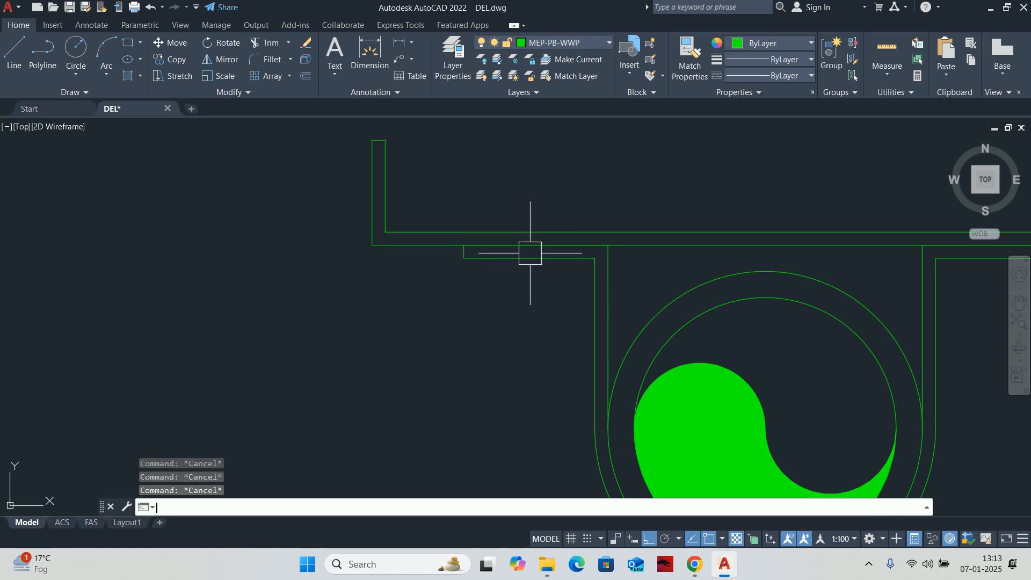
{"action": "key", "text": "Return"}
{"action": "left_click", "coordinate": [529, 258]}
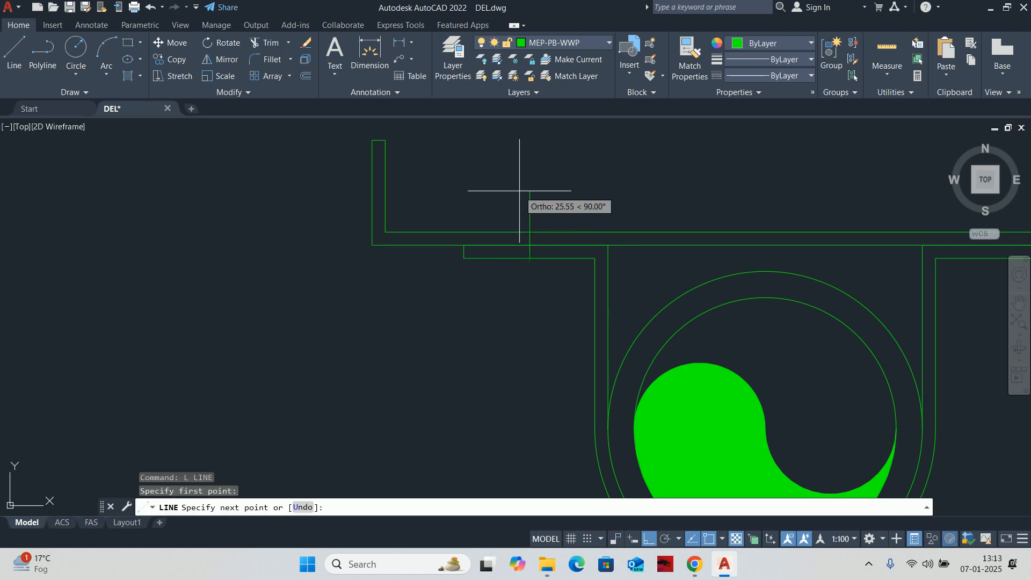
{"action": "left_click", "coordinate": [530, 232]}
{"action": "key", "text": "Escape"}
Offset the short vertical line through the left plate by 5 to both sides to outline the bolt hole.
{"action": "scroll", "coordinate": [529, 226], "scroll_direction": "up", "scroll_amount": 5}
{"action": "type", "text": "o"}
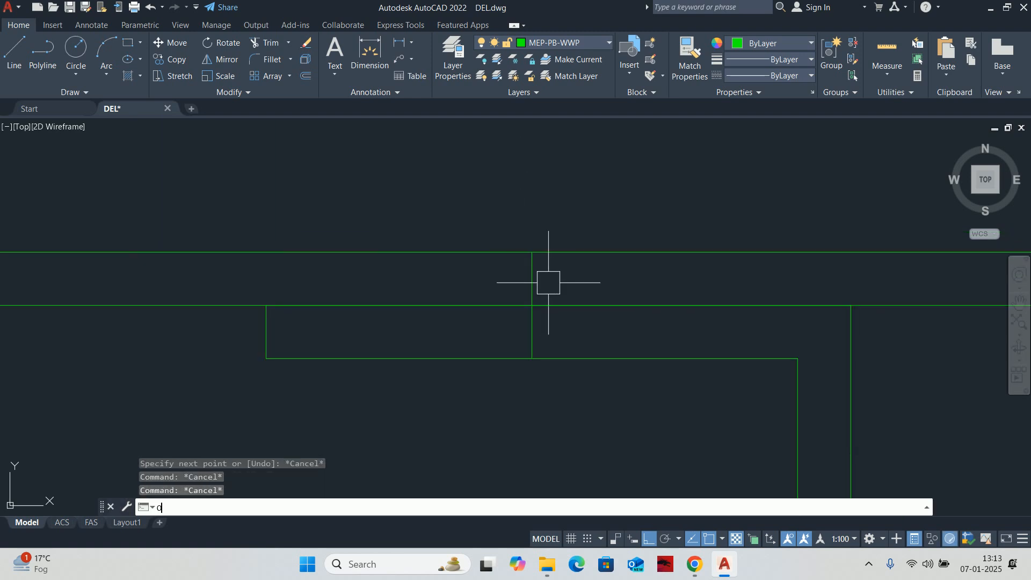
{"action": "key", "text": "Return"}
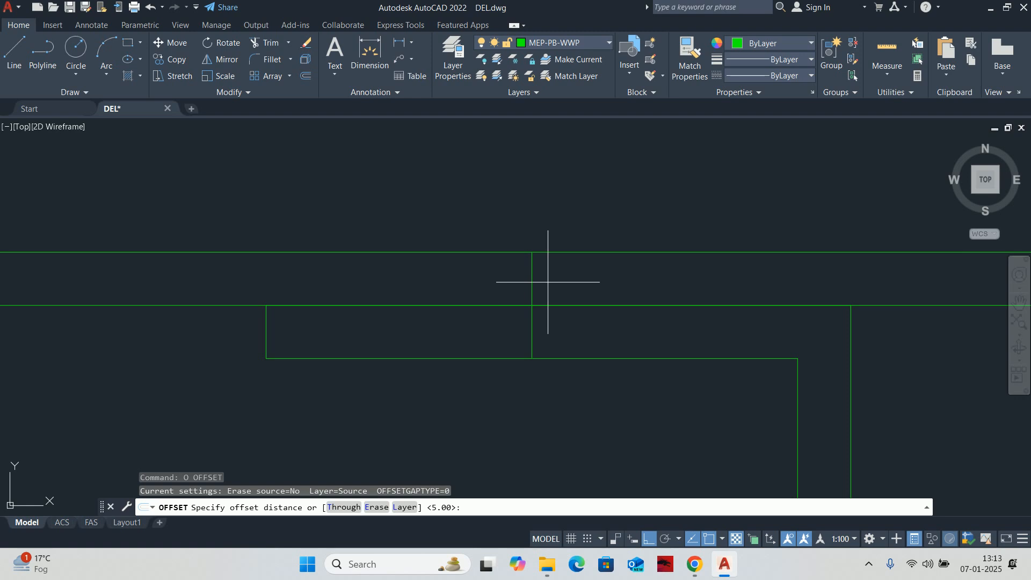
{"action": "key", "text": "Return"}
{"action": "scroll", "coordinate": [528, 295], "scroll_direction": "up", "scroll_amount": 1}
{"action": "left_click", "coordinate": [529, 295]}
{"action": "left_click", "coordinate": [528, 290]}
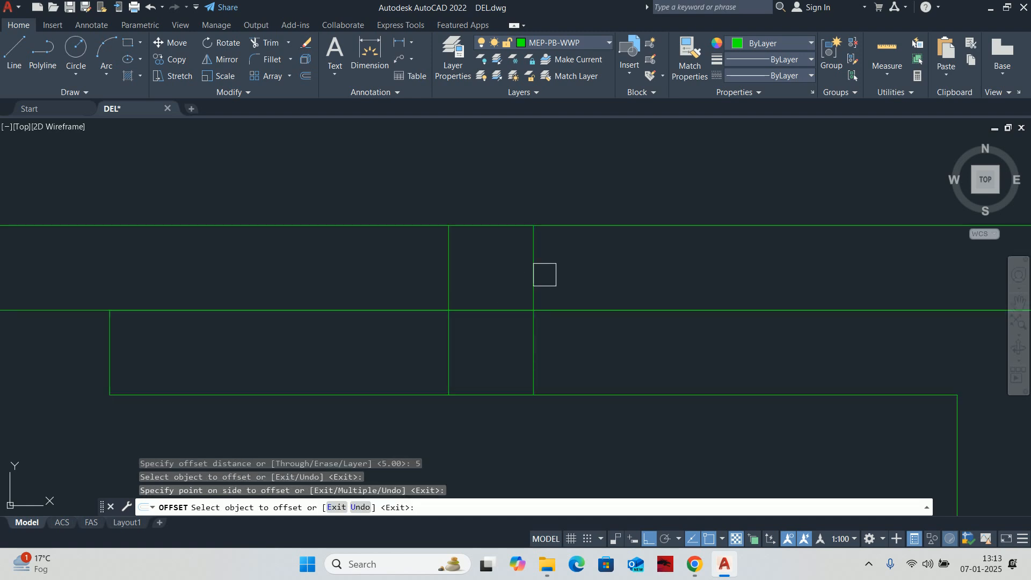
{"action": "left_click", "coordinate": [544, 274]}
{"action": "left_click", "coordinate": [610, 280]}
{"action": "key", "text": "Escape"}
{"action": "key", "text": "Escape"}
{"action": "scroll", "coordinate": [592, 278], "scroll_direction": "down", "scroll_amount": 4}
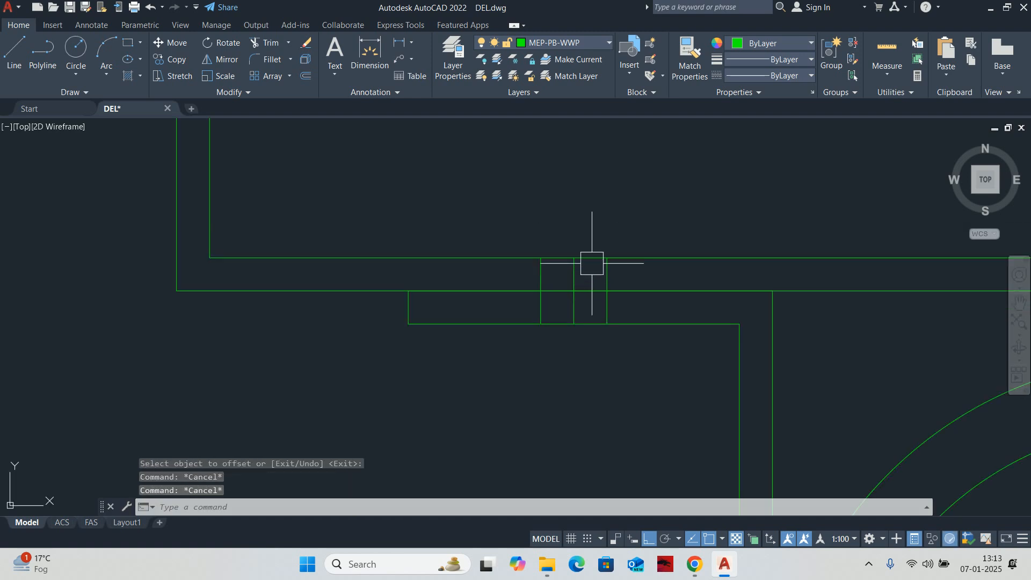
{"action": "scroll", "coordinate": [564, 266], "scroll_direction": "down", "scroll_amount": 2}
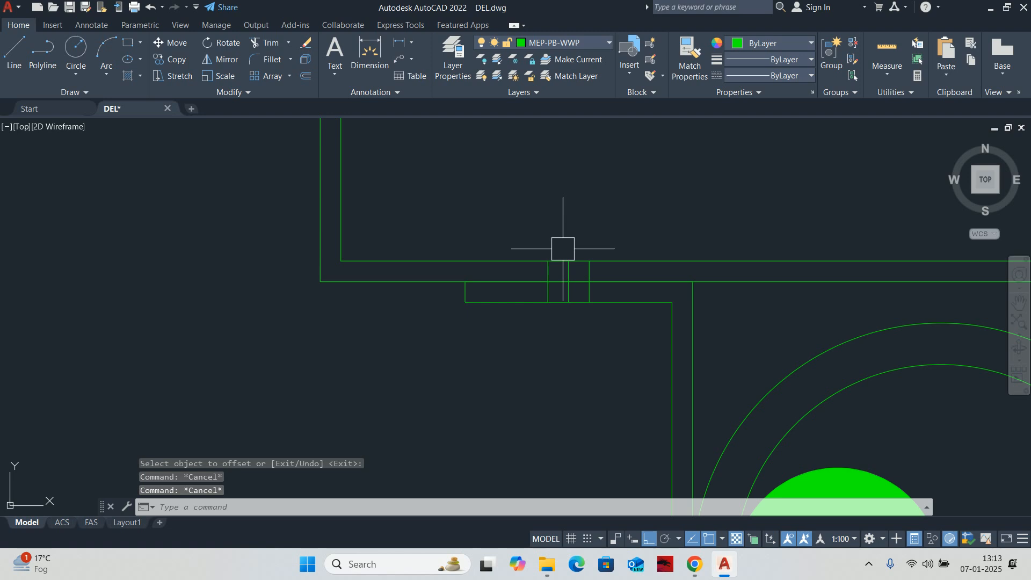
{"action": "key", "text": "Escape"}
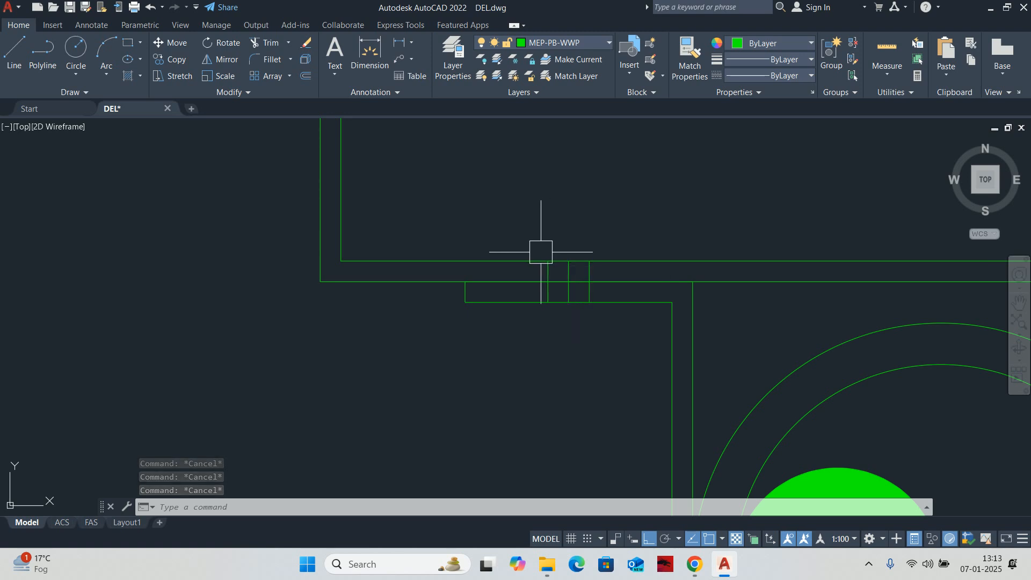
Open DesignCenter and browse to the blocks of the sample drawing Fasteners - Metric.dwg.
{"action": "type", "text": "DC"}
{"action": "key", "text": "Return"}
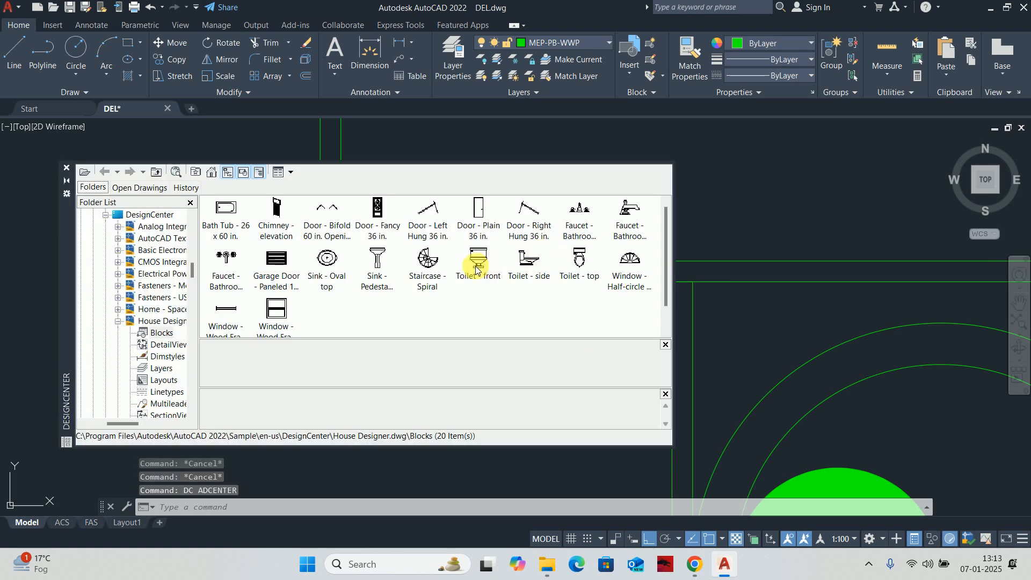
{"action": "left_click", "coordinate": [156, 172]}
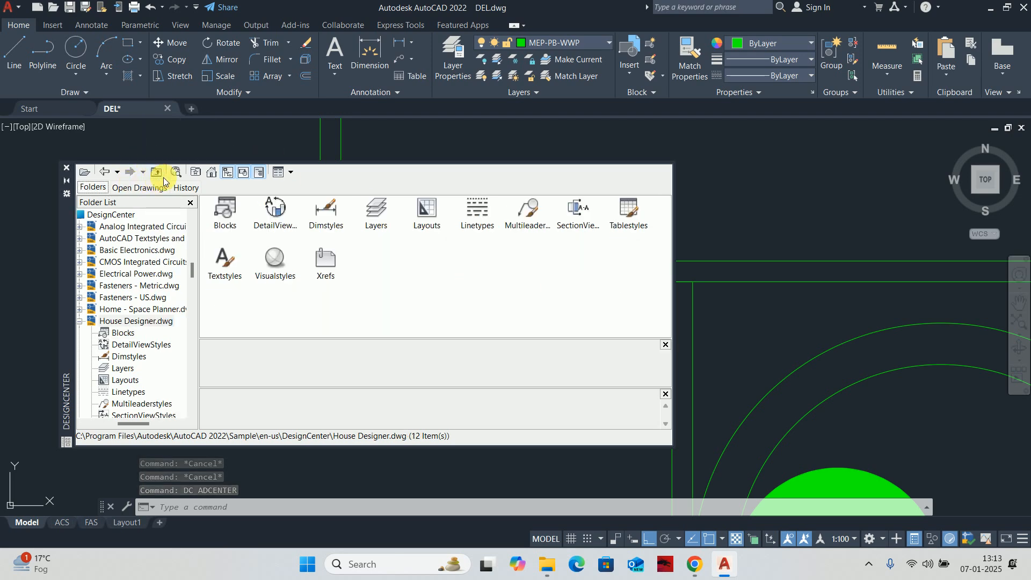
{"action": "left_click", "coordinate": [211, 172]}
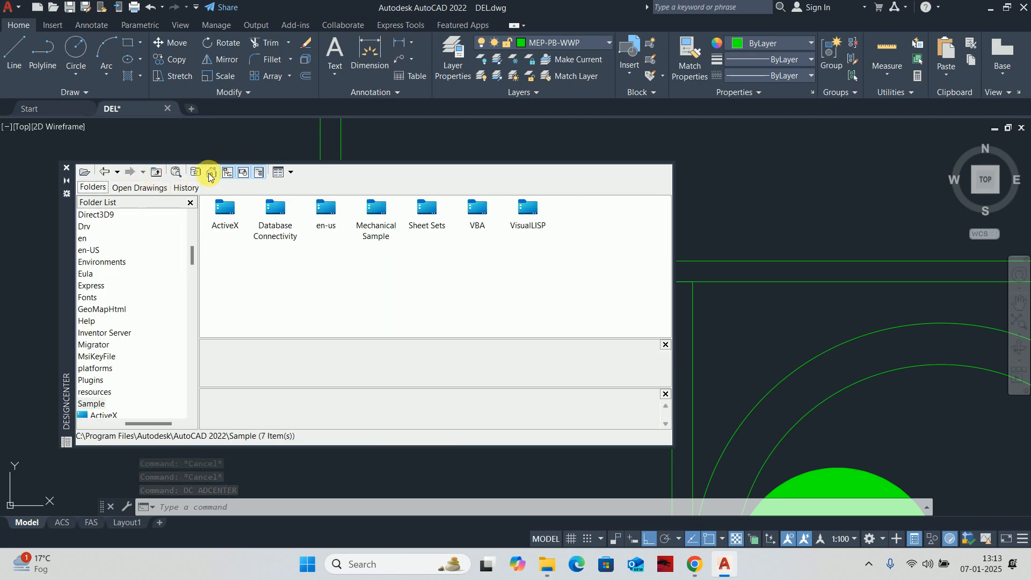
{"action": "double_click", "coordinate": [327, 212]}
{"action": "double_click", "coordinate": [228, 212]}
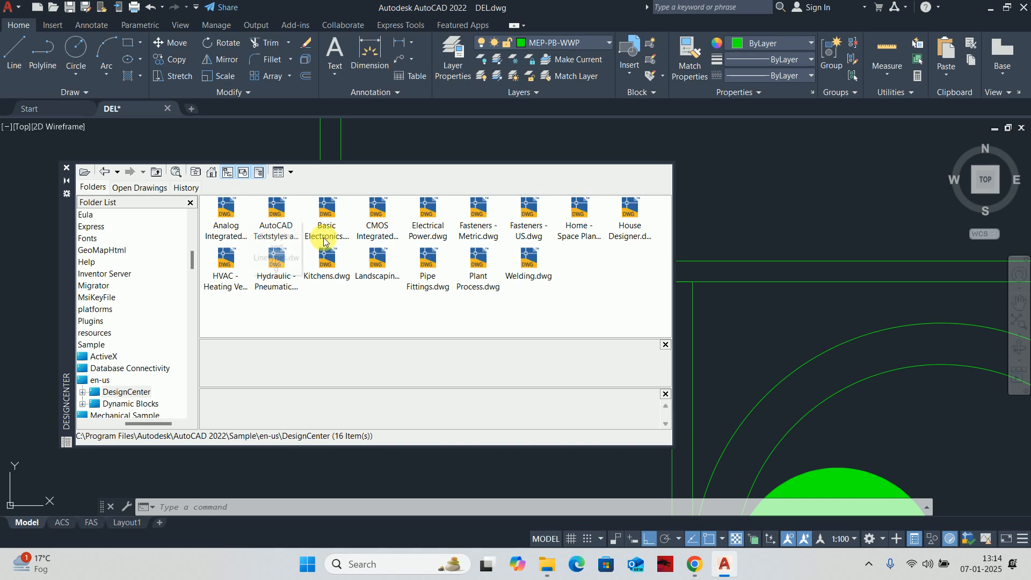
{"action": "double_click", "coordinate": [477, 209]}
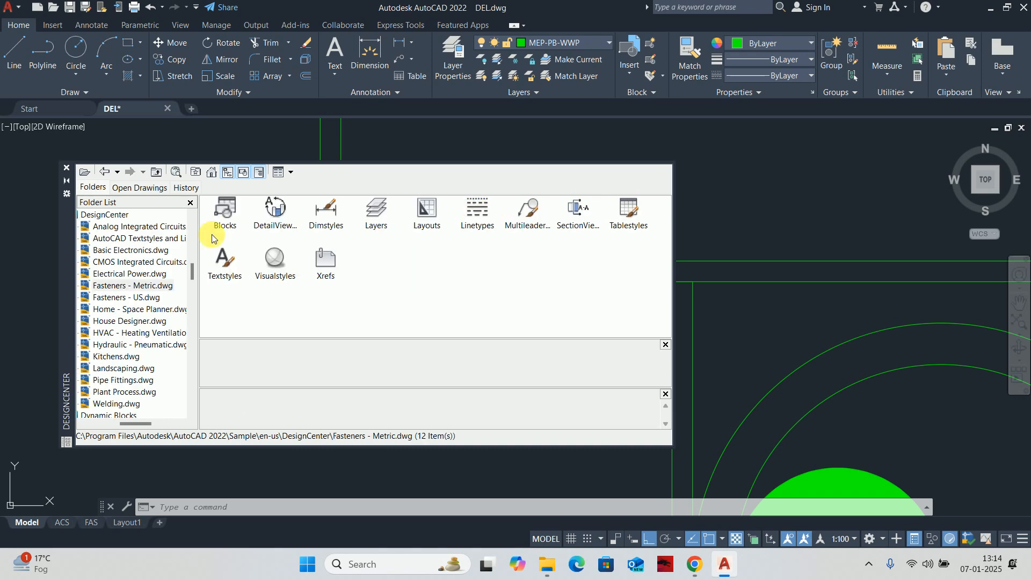
{"action": "double_click", "coordinate": [226, 212]}
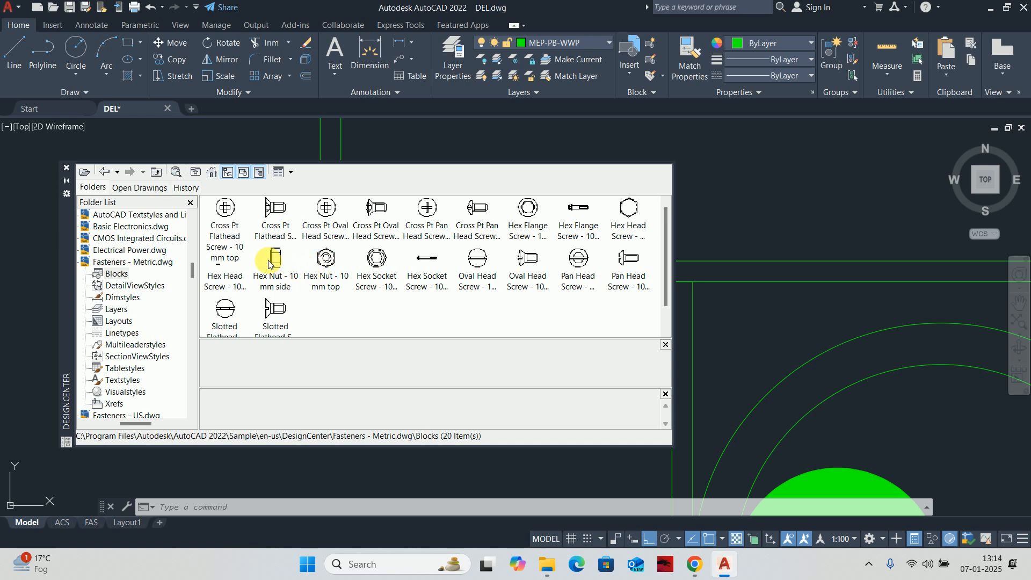
Insert the Hex Nut - 10 mm side and Hex Flange Screw - 10 x 50 mm side blocks above the channel base and close DesignCenter.
{"action": "mouse_move", "coordinate": [270, 263]}
{"action": "left_mouse_down"}
{"action": "mouse_move", "coordinate": [691, 288]}
{"action": "mouse_move", "coordinate": [751, 195]}
{"action": "left_mouse_up"}
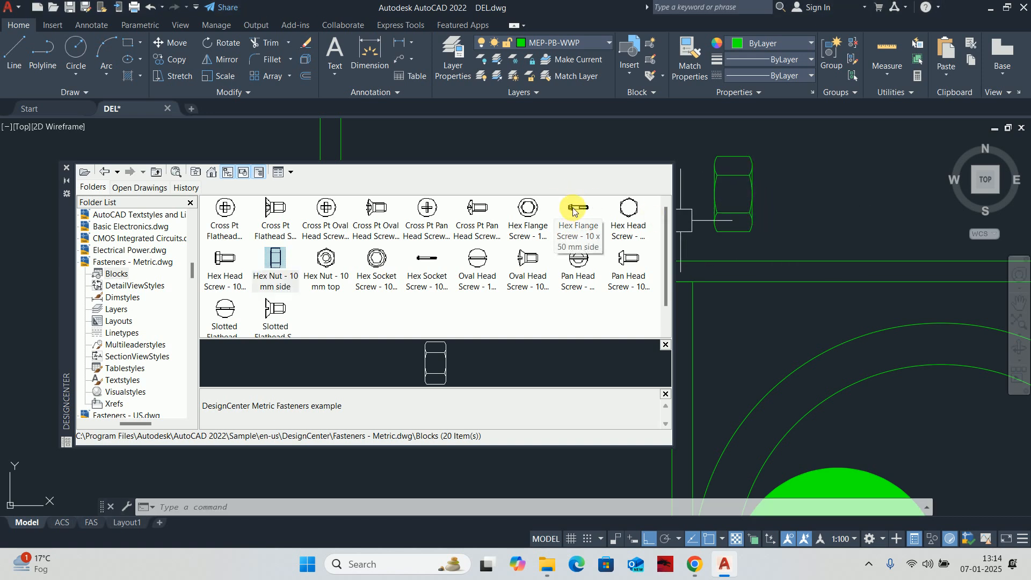
{"action": "mouse_move", "coordinate": [573, 210]}
{"action": "left_mouse_down"}
{"action": "mouse_move", "coordinate": [645, 292]}
{"action": "mouse_move", "coordinate": [804, 209]}
{"action": "mouse_move", "coordinate": [786, 207]}
{"action": "left_mouse_up"}
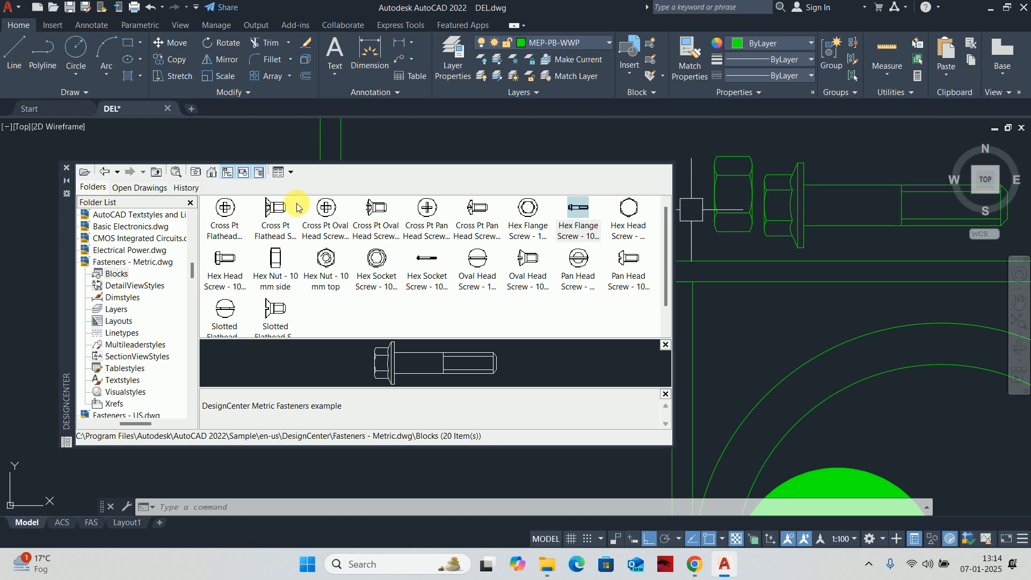
{"action": "left_click", "coordinate": [67, 167]}
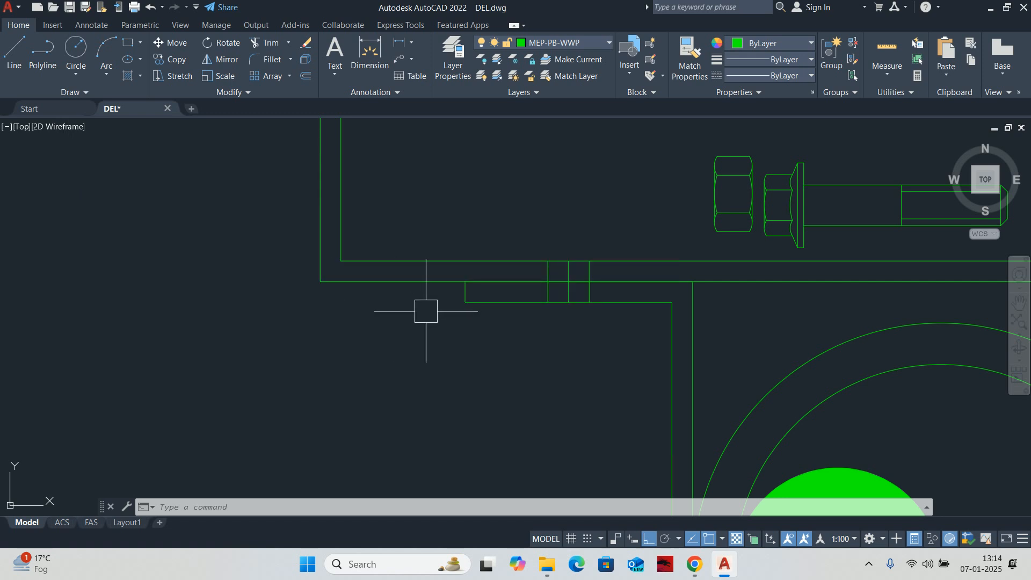
Place a Hex Head Bolt - Imperial from the mechanical tool palette samples beside the channel's left side.
{"action": "type", "text": "tp"}
{"action": "key", "text": "Return"}
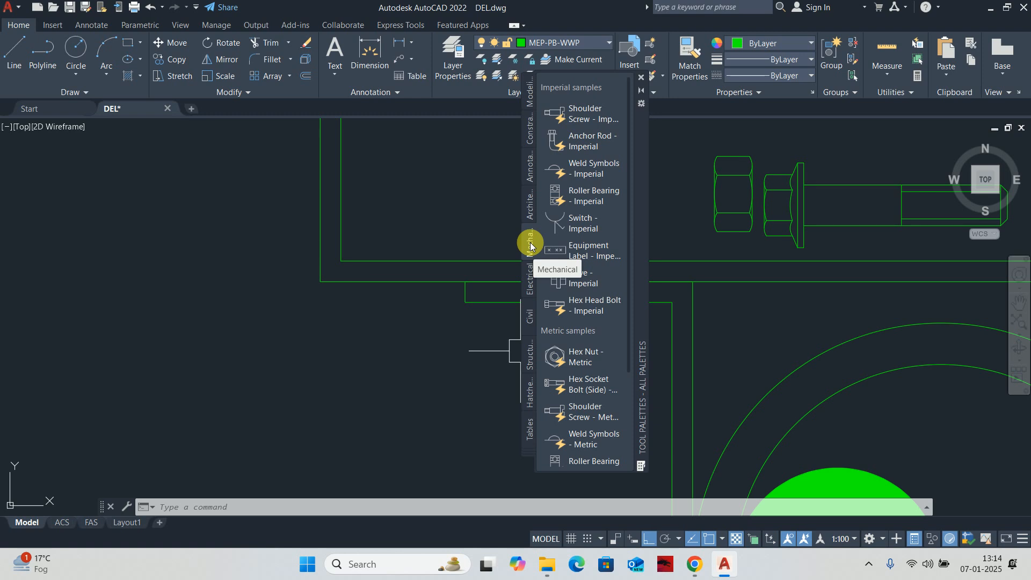
{"action": "left_click", "coordinate": [605, 311]}
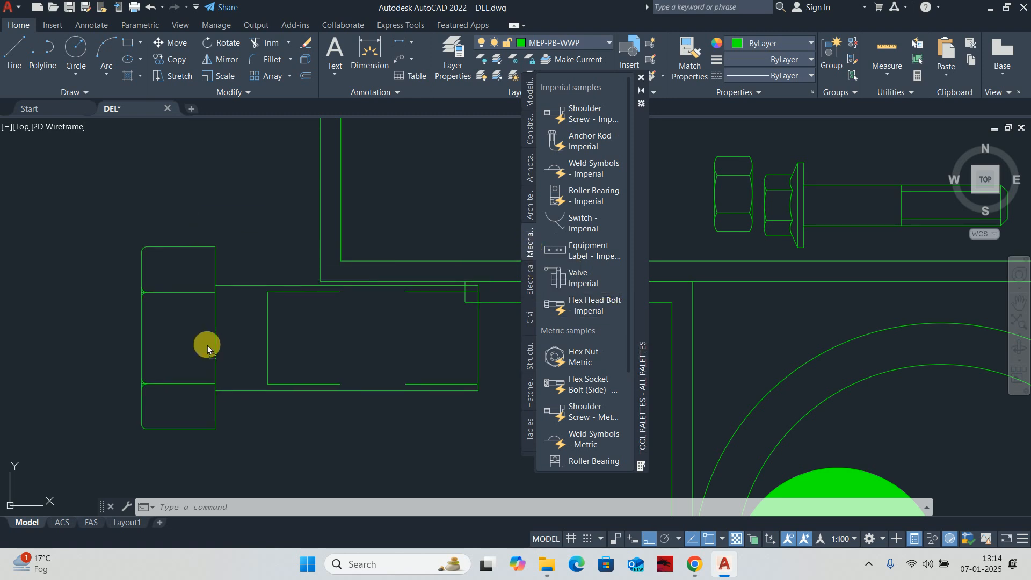
{"action": "left_click", "coordinate": [514, 292]}
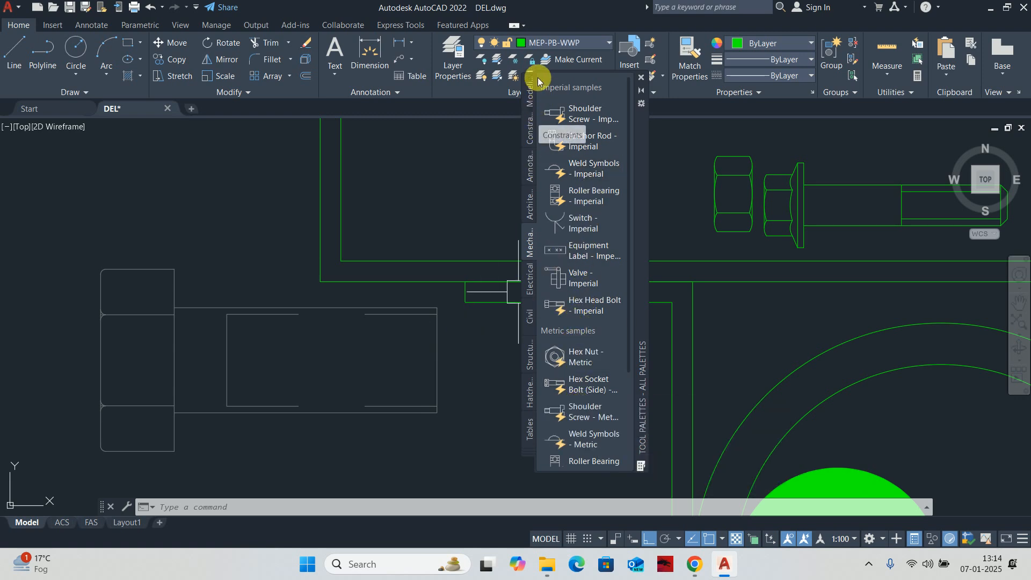
{"action": "left_click", "coordinate": [641, 78]}
Delete the imperial hex head bolt beside the channel.
{"action": "scroll", "coordinate": [459, 339], "scroll_direction": "down", "scroll_amount": 4}
{"action": "left_click", "coordinate": [459, 336]}
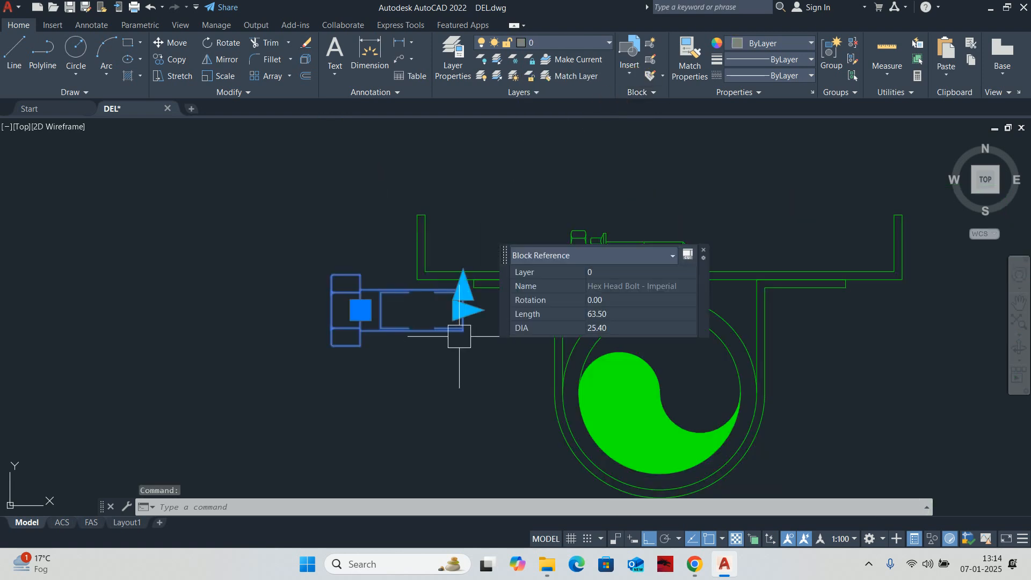
{"action": "key", "text": "Delete"}
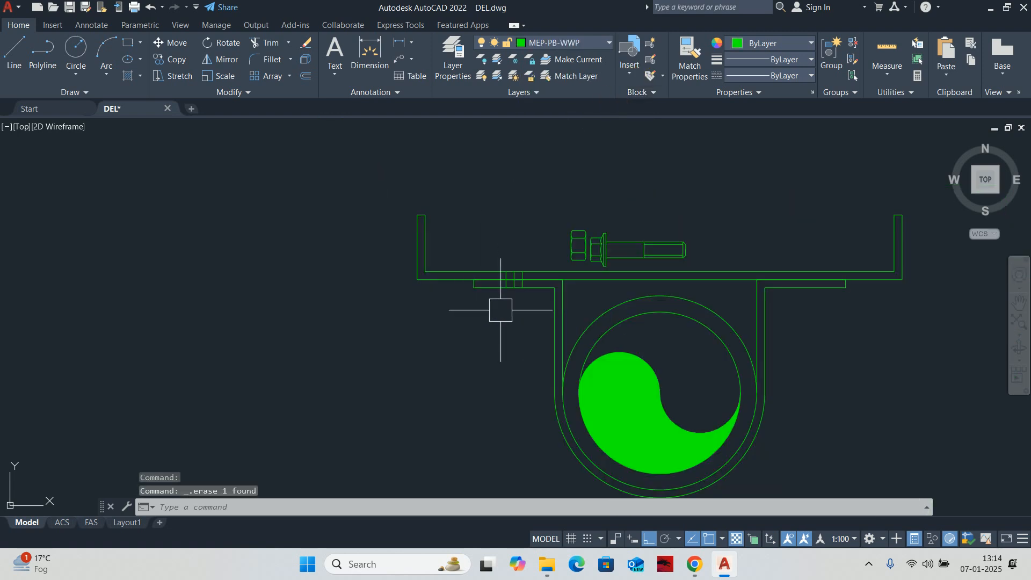
Rotate the hex flange screw 90 degrees about its flange face's midpoint so the shank points upward.
{"action": "scroll", "coordinate": [584, 247], "scroll_direction": "up", "scroll_amount": 4}
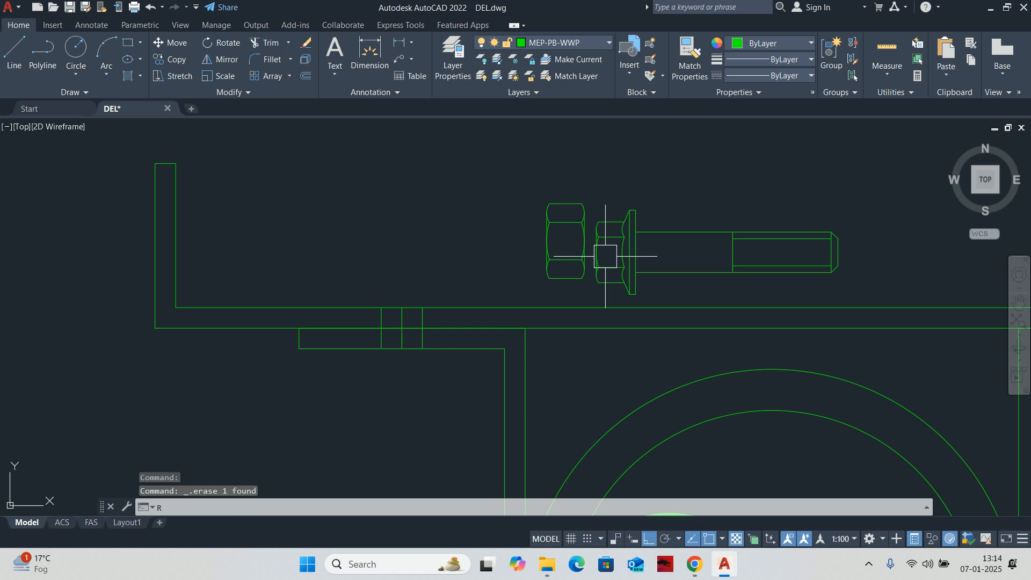
{"action": "type", "text": "o"}
{"action": "key", "text": "Return"}
{"action": "left_click", "coordinate": [629, 252]}
{"action": "key", "text": "Return"}
{"action": "scroll", "coordinate": [630, 255], "scroll_direction": "up", "scroll_amount": 4}
{"action": "left_click", "coordinate": [643, 248]}
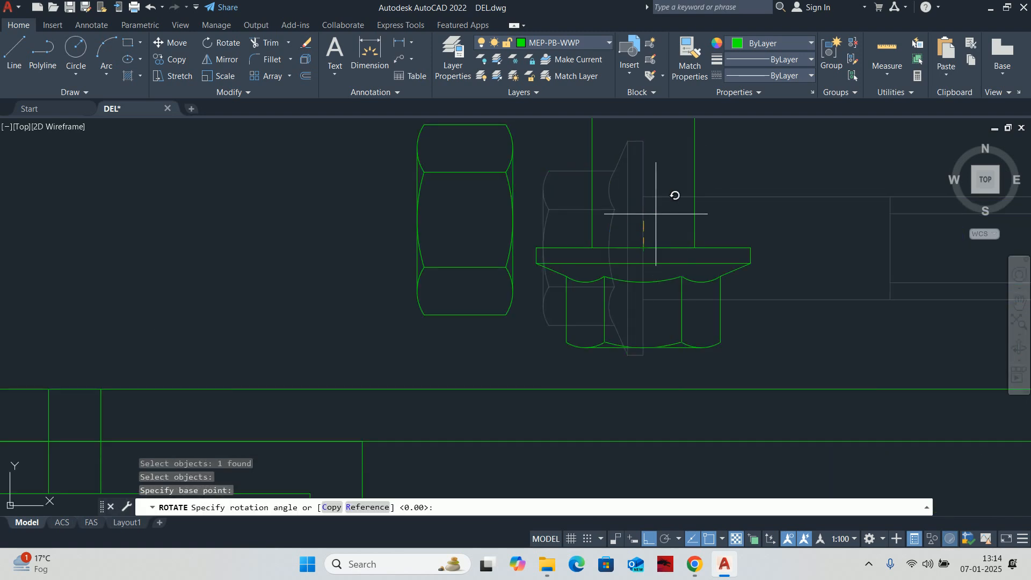
{"action": "scroll", "coordinate": [642, 379], "scroll_direction": "down", "scroll_amount": 3}
{"action": "key", "text": "Escape"}
{"action": "key", "text": "Escape"}
{"action": "scroll", "coordinate": [586, 280], "scroll_direction": "down", "scroll_amount": 3}
{"action": "scroll", "coordinate": [559, 324], "scroll_direction": "up", "scroll_amount": 3}
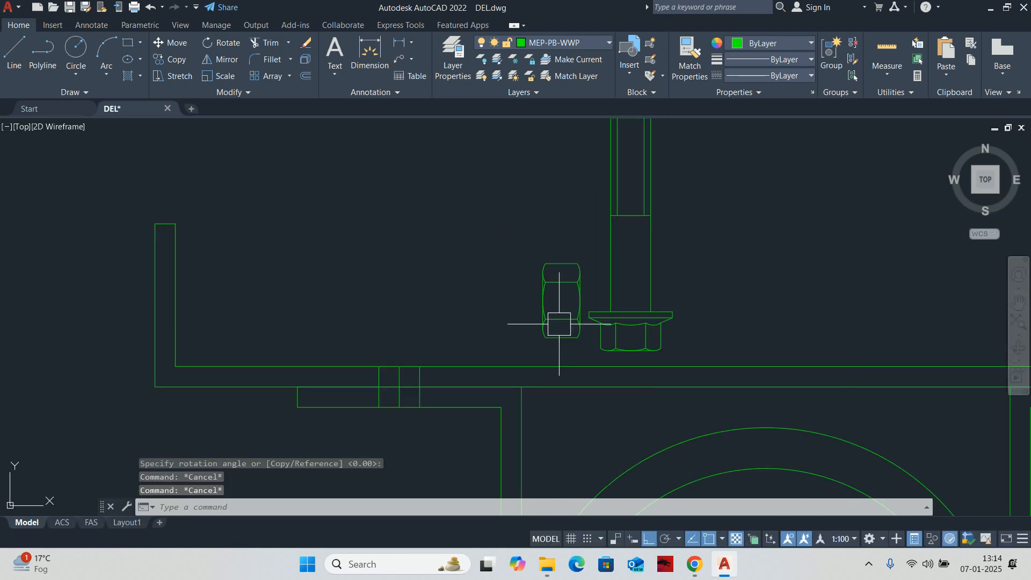
Move the flange screw by its flange face's midpoint to the hole centre line's lower end on the left plate's underside.
{"action": "scroll", "coordinate": [603, 334], "scroll_direction": "down", "scroll_amount": 1}
{"action": "type", "text": "m"}
{"action": "key", "text": "Return"}
{"action": "left_click", "coordinate": [600, 276]}
{"action": "key", "text": "Return"}
{"action": "scroll", "coordinate": [598, 350], "scroll_direction": "up", "scroll_amount": 3}
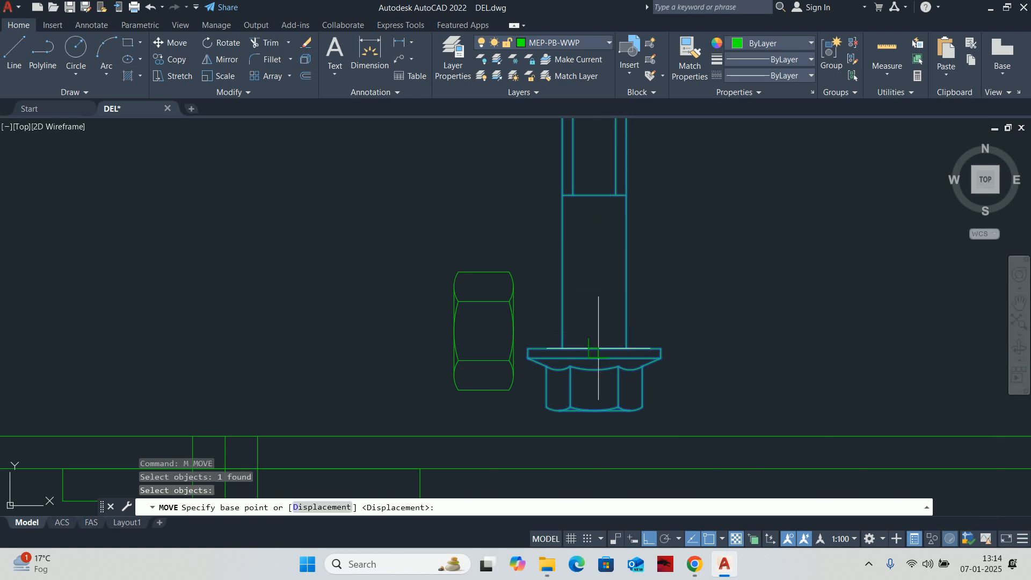
{"action": "left_click", "coordinate": [587, 347]}
{"action": "scroll", "coordinate": [547, 383], "scroll_direction": "down", "scroll_amount": 3}
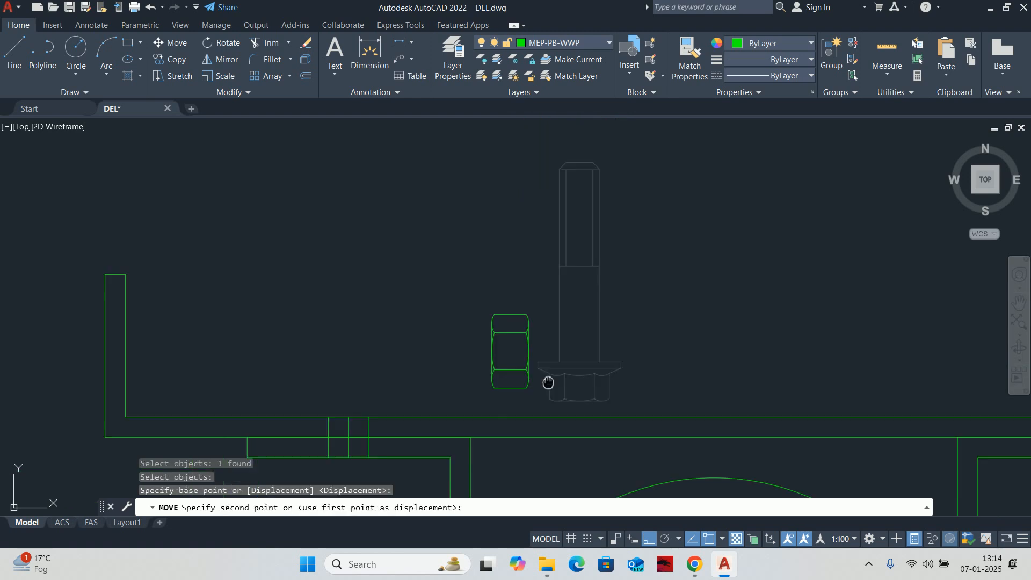
{"action": "scroll", "coordinate": [670, 258], "scroll_direction": "up", "scroll_amount": 2}
{"action": "scroll", "coordinate": [603, 257], "scroll_direction": "up", "scroll_amount": 1}
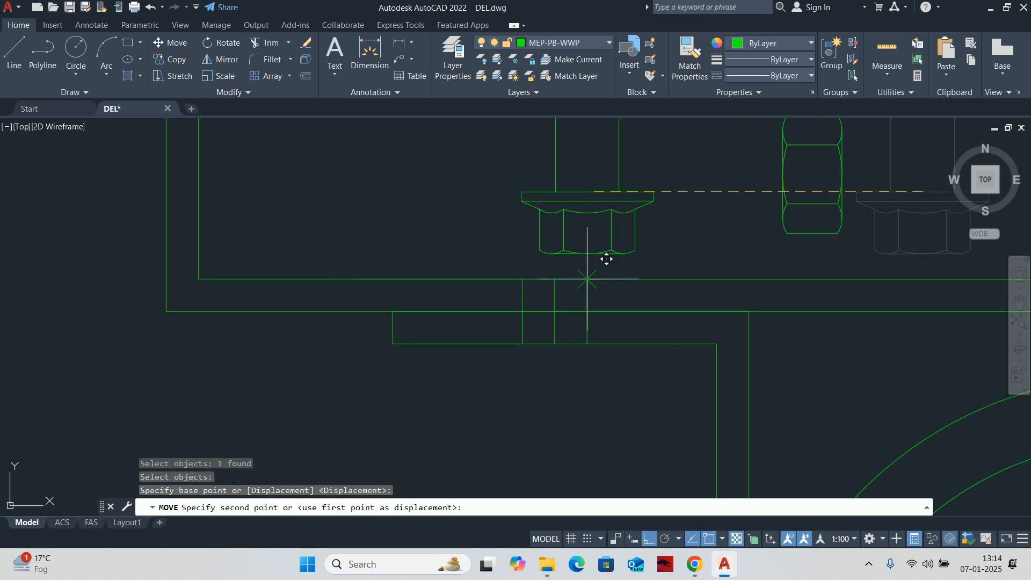
{"action": "left_click", "coordinate": [551, 350]}
{"action": "scroll", "coordinate": [572, 346], "scroll_direction": "down", "scroll_amount": 2}
{"action": "key", "text": "Escape"}
{"action": "key", "text": "Escape"}
{"action": "key", "text": "Escape"}
{"action": "middle_click_drag", "start_coordinate": [573, 334], "coordinate": [545, 381]}
{"action": "key", "text": "Return"}
{"action": "left_click", "coordinate": [634, 344]}
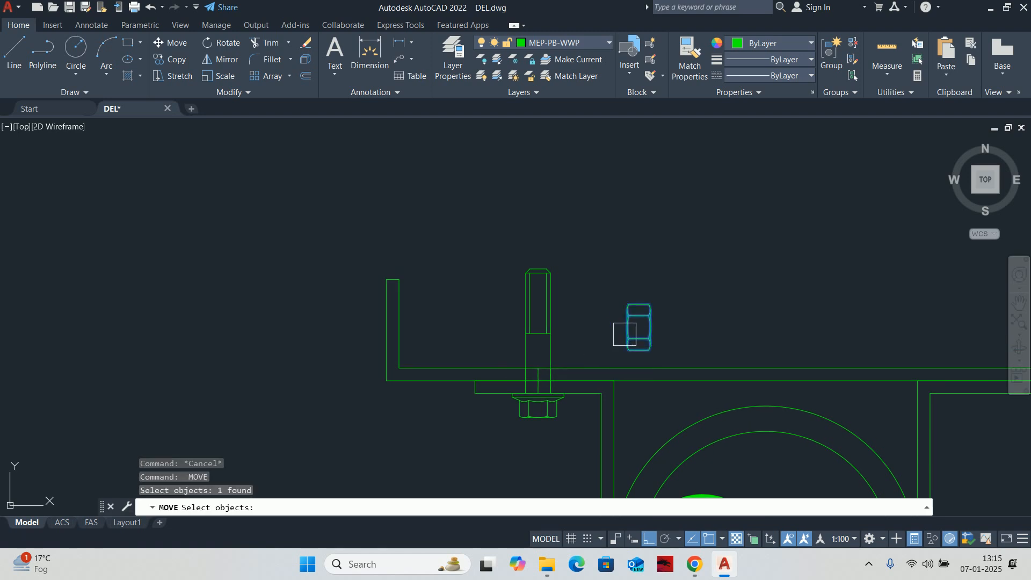
{"action": "scroll", "coordinate": [625, 336], "scroll_direction": "up", "scroll_amount": 2}
{"action": "key", "text": "Escape"}
{"action": "key", "text": "Escape"}
Rotate the hex nut 90 degrees about the midpoint of its left face so that it lies horizontally.
{"action": "type", "text": "RO"}
{"action": "key", "text": "Return"}
{"action": "left_click", "coordinate": [647, 339]}
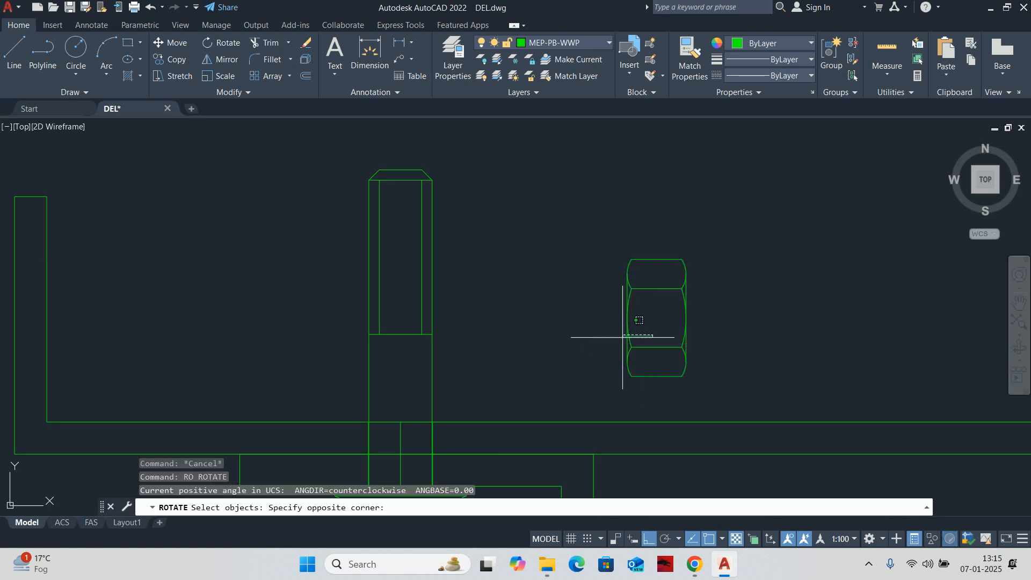
{"action": "left_click", "coordinate": [619, 335]}
{"action": "key", "text": "Return"}
{"action": "left_click", "coordinate": [627, 318]}
{"action": "left_click", "coordinate": [590, 204]}
{"action": "key", "text": "Escape"}
Move the nut by its lower face's midpoint to the top of the hole centre line, seating it on the channel base around the screw.
{"action": "type", "text": "M"}
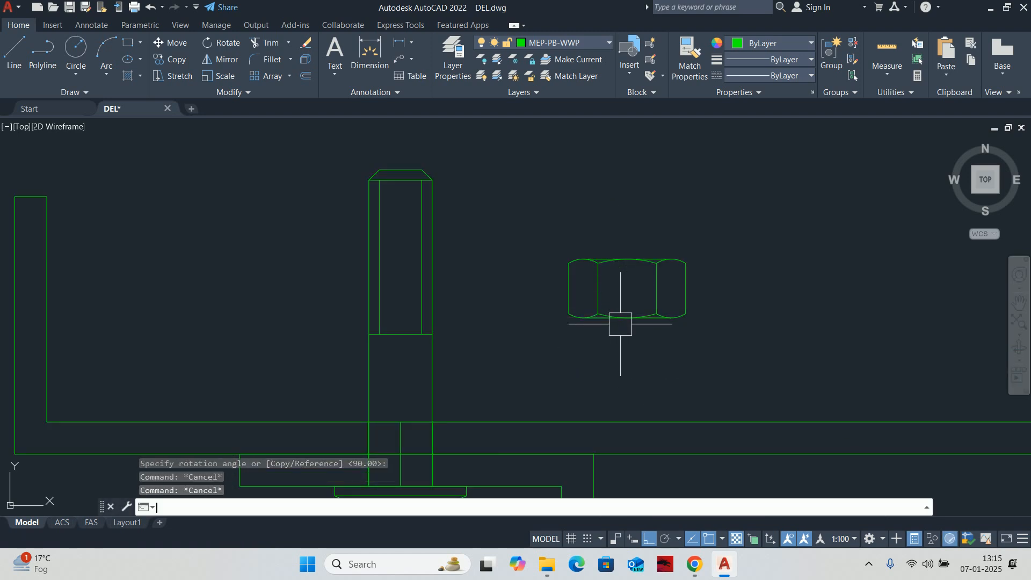
{"action": "key", "text": "Return"}
{"action": "left_click", "coordinate": [626, 316]}
{"action": "key", "text": "Return"}
{"action": "scroll", "coordinate": [625, 325], "scroll_direction": "up", "scroll_amount": 4}
{"action": "left_click", "coordinate": [626, 308]}
{"action": "scroll", "coordinate": [555, 347], "scroll_direction": "down", "scroll_amount": 4}
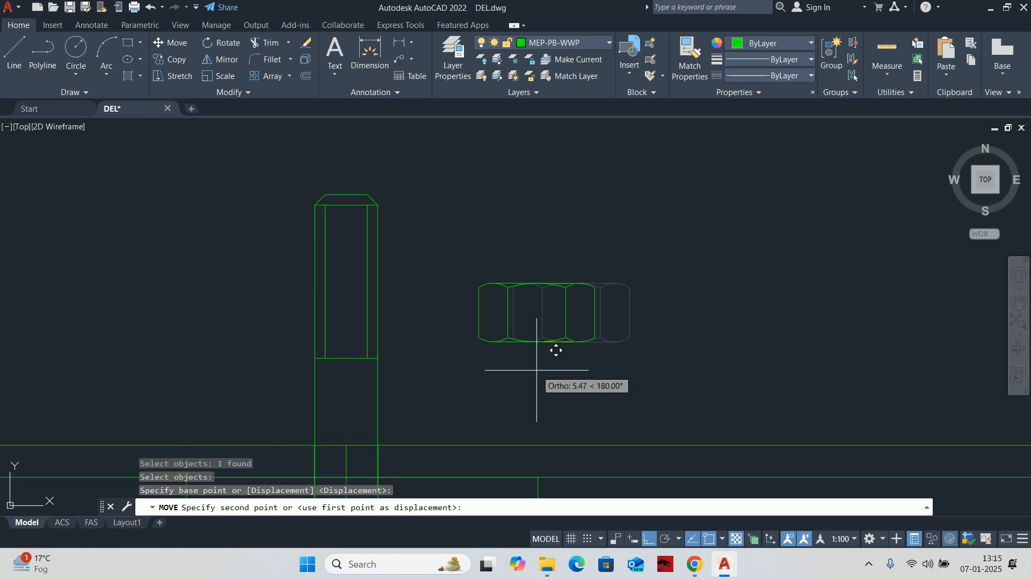
{"action": "scroll", "coordinate": [617, 283], "scroll_direction": "up", "scroll_amount": 3}
{"action": "key", "text": "Escape"}
{"action": "key", "text": "Escape"}
{"action": "scroll", "coordinate": [566, 303], "scroll_direction": "down", "scroll_amount": 4}
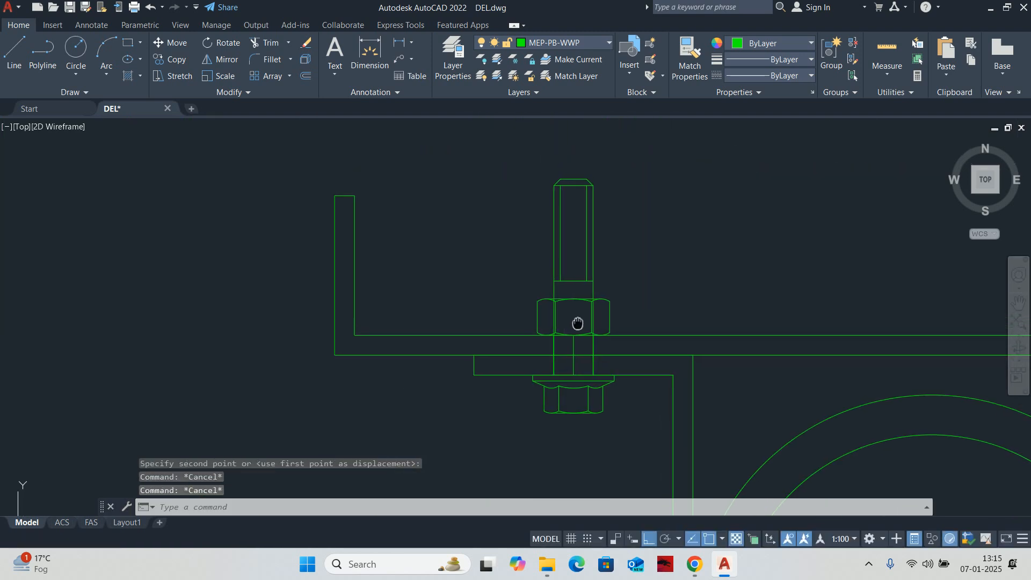
{"action": "key", "text": "Escape"}
{"action": "type", "text": "MI"}
{"action": "key", "text": "Return"}
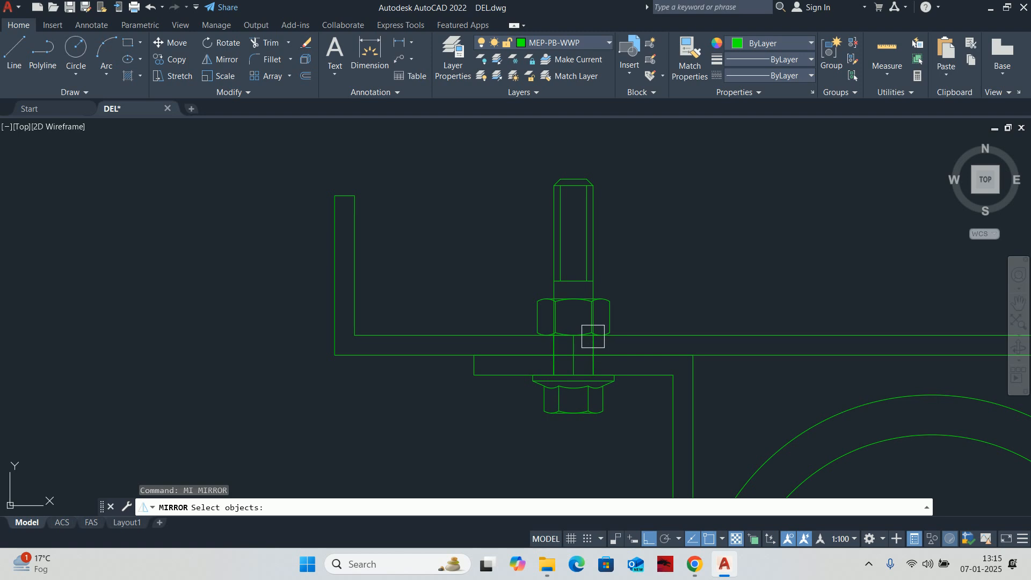
{"action": "key", "text": "Escape"}
{"action": "key", "text": "Escape"}
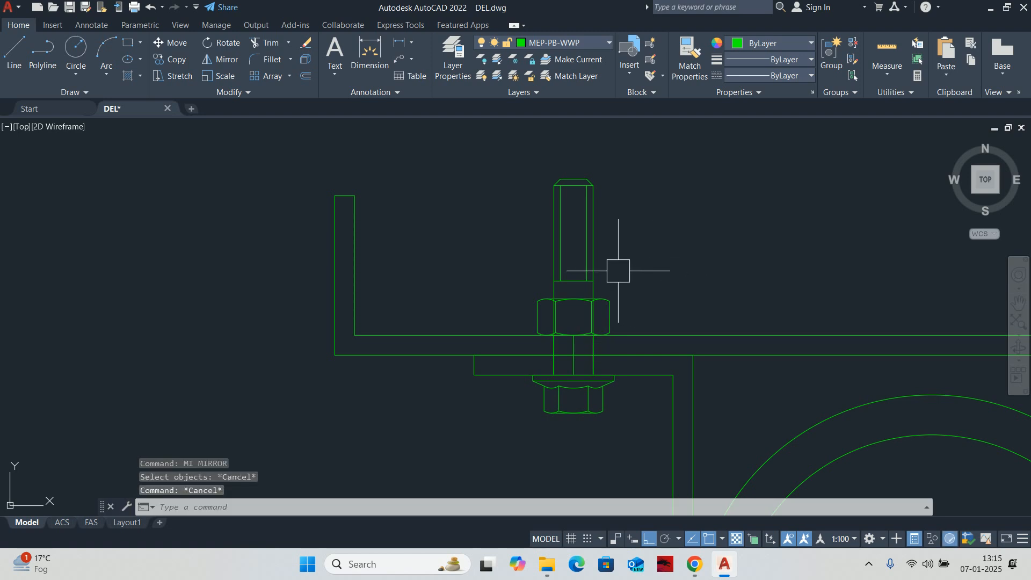
Try moving the flange screw 5 units straight down, and undo the move.
{"action": "type", "text": "M"}
{"action": "key", "text": "Return"}
{"action": "left_click", "coordinate": [592, 375]}
{"action": "key", "text": "Return"}
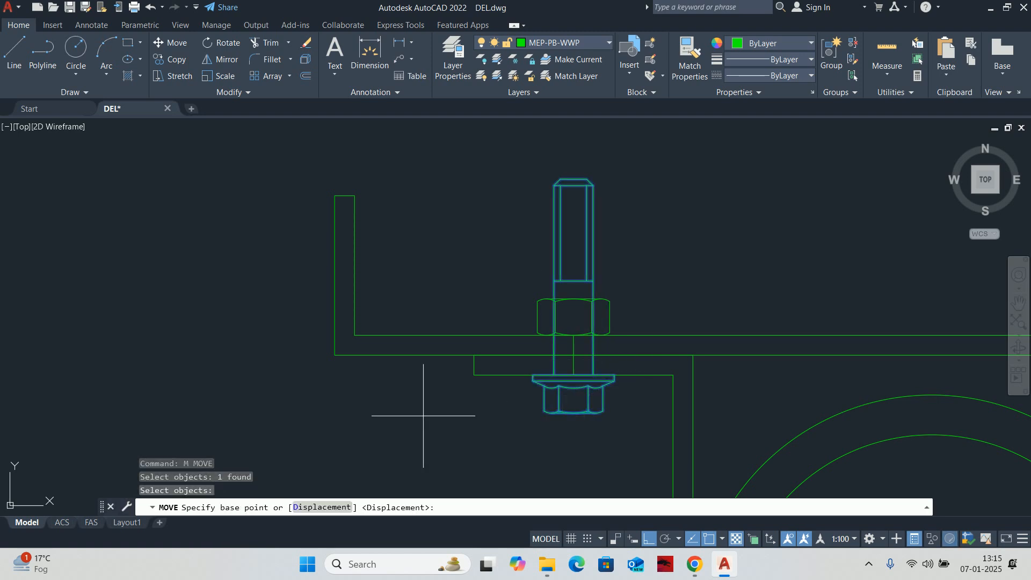
{"action": "left_click", "coordinate": [397, 415]}
{"action": "key", "text": "Escape"}
{"action": "key", "text": "Escape"}
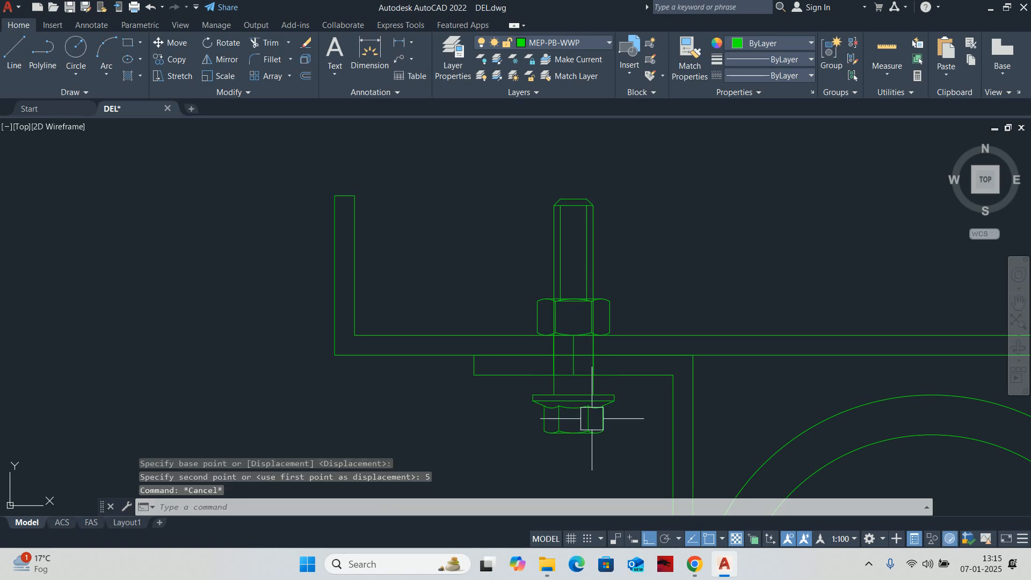
{"action": "key", "text": "ctrl+z"}
Move the flange screw 1 unit straight down from the left plate's underside.
{"action": "type", "text": "m"}
{"action": "key", "text": "Return"}
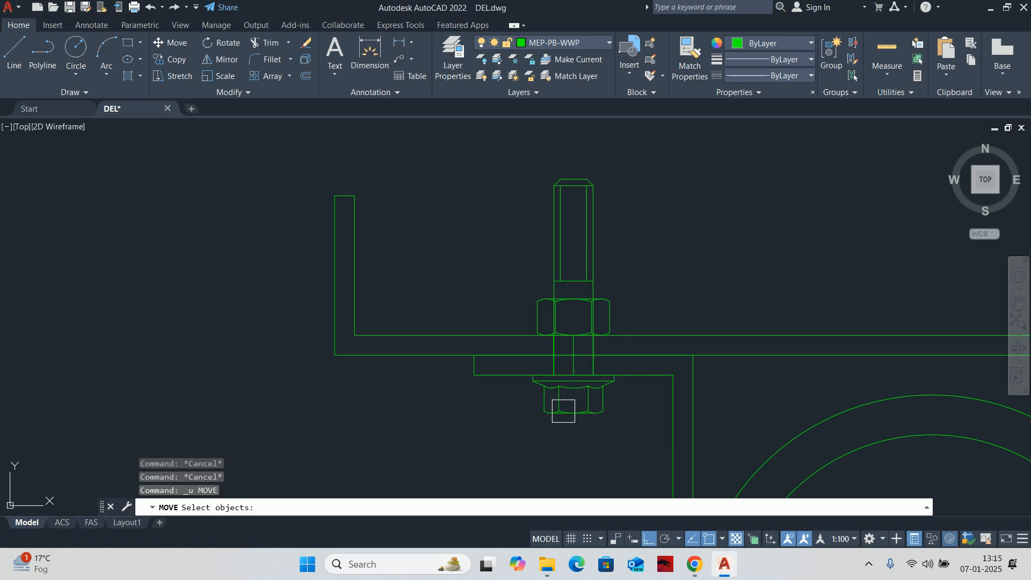
{"action": "left_click", "coordinate": [563, 408]}
{"action": "key", "text": "Return"}
{"action": "left_click", "coordinate": [477, 427]}
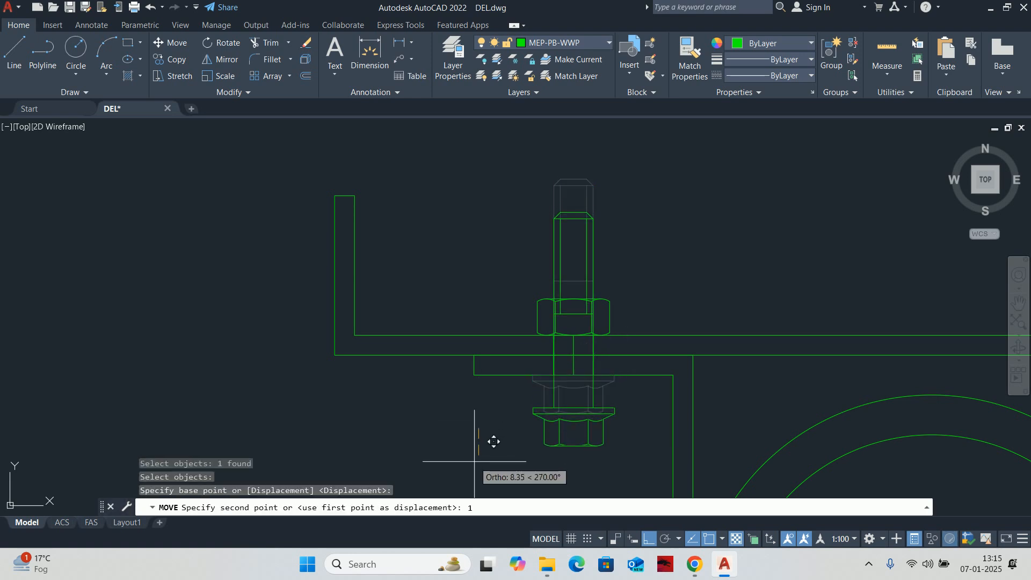
{"action": "type", "text": "1"}
{"action": "key", "text": "Return"}
{"action": "key", "text": "Escape"}
{"action": "key", "text": "Escape"}
{"action": "key", "text": "Escape"}
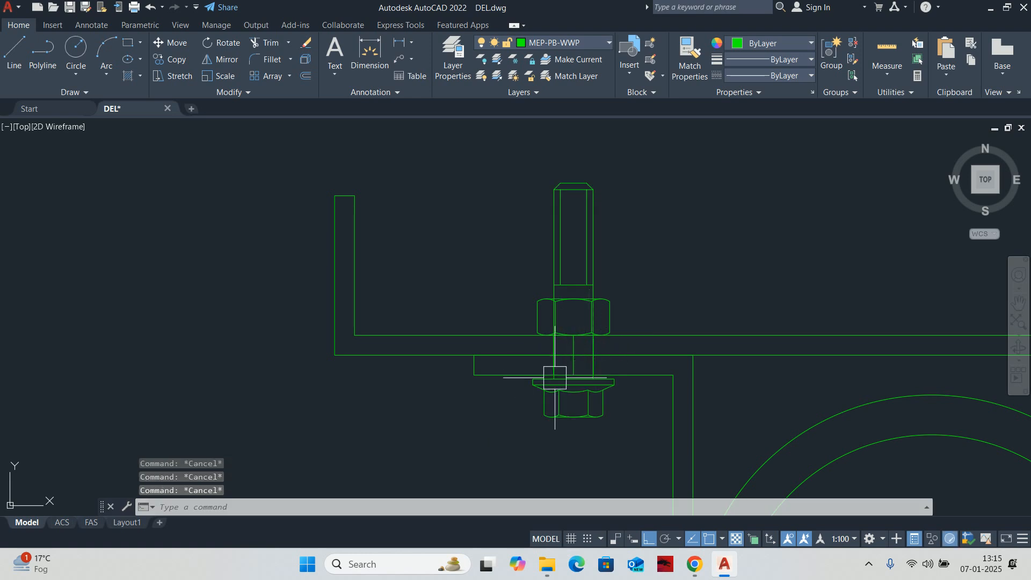
Lower the flange screw by a further 0.5 units to leave room for a washer under the plate.
{"action": "scroll", "coordinate": [569, 354], "scroll_direction": "up", "scroll_amount": 3}
{"action": "type", "text": "m"}
{"action": "key", "text": "Return"}
{"action": "left_click", "coordinate": [529, 421]}
{"action": "key", "text": "Return"}
{"action": "left_click", "coordinate": [467, 457]}
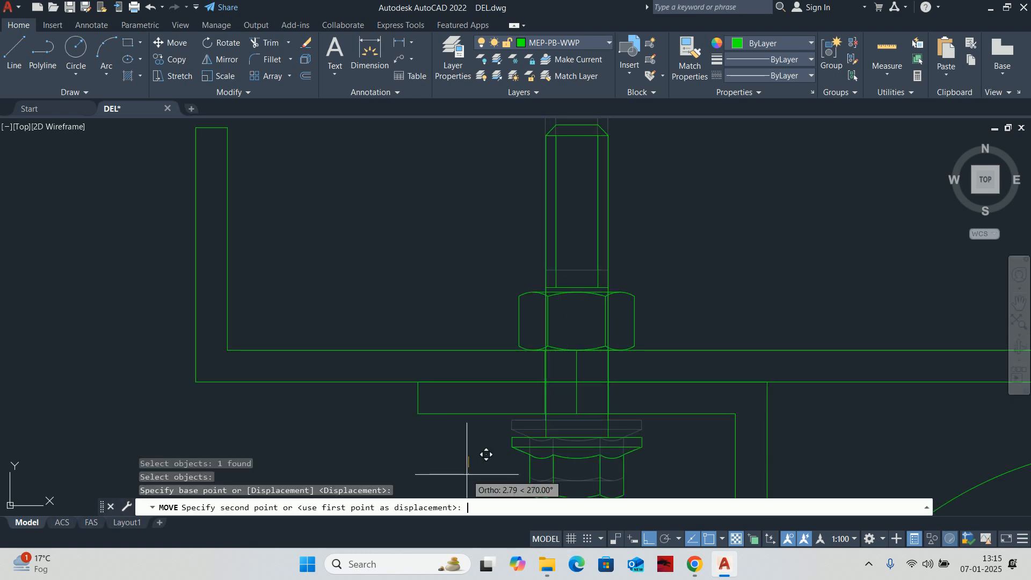
{"action": "type", "text": ".5"}
{"action": "key", "text": "Return"}
{"action": "key", "text": "Escape"}
{"action": "key", "text": "Escape"}
Move the hex nut 1.5 units straight up from the channel base.
{"action": "type", "text": "m"}
{"action": "key", "text": "Return"}
{"action": "left_click", "coordinate": [587, 295]}
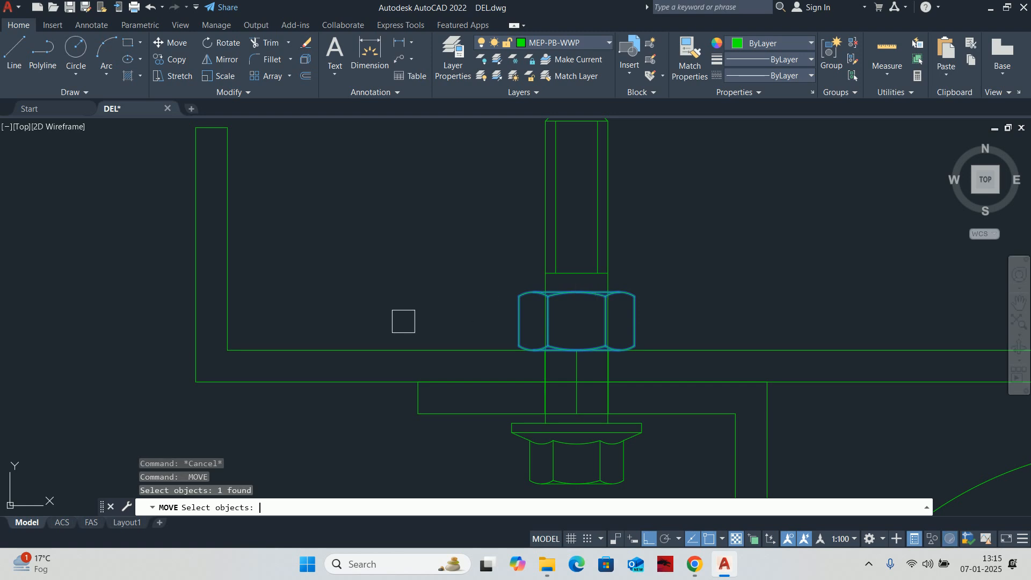
{"action": "key", "text": "Return"}
{"action": "left_click", "coordinate": [392, 321]}
{"action": "key", "text": "Return"}
{"action": "key", "text": "Escape"}
{"action": "key", "text": "Escape"}
{"action": "key", "text": "Escape"}
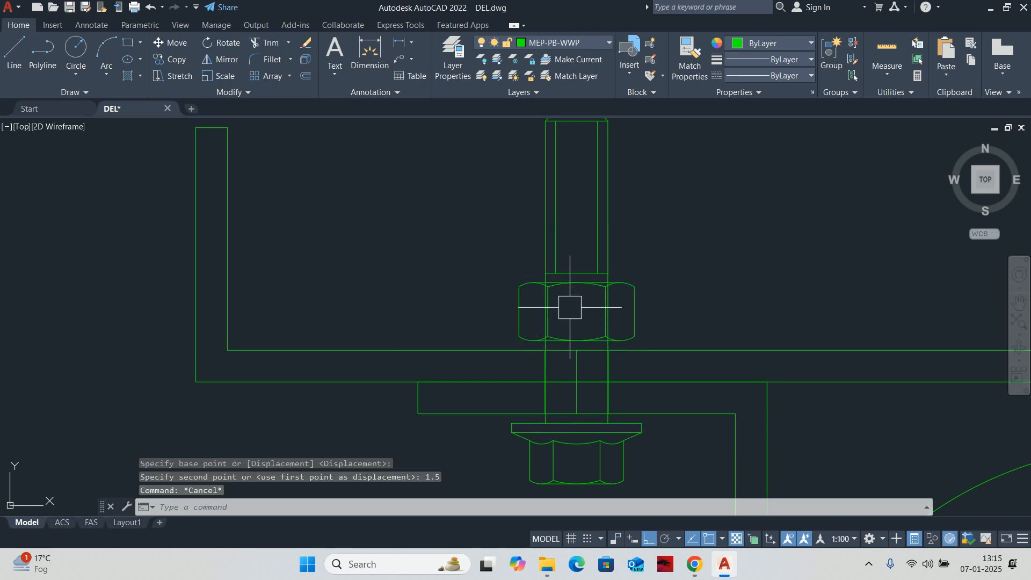
Draw a 10 by 1.5 rectangle for the washer in the empty area beside the screw head.
{"action": "middle_click_drag", "start_coordinate": [563, 299], "coordinate": [529, 253]}
{"action": "middle_click_drag", "start_coordinate": [494, 356], "coordinate": [493, 307]}
{"action": "type", "text": "REC"}
{"action": "key", "text": "Return"}
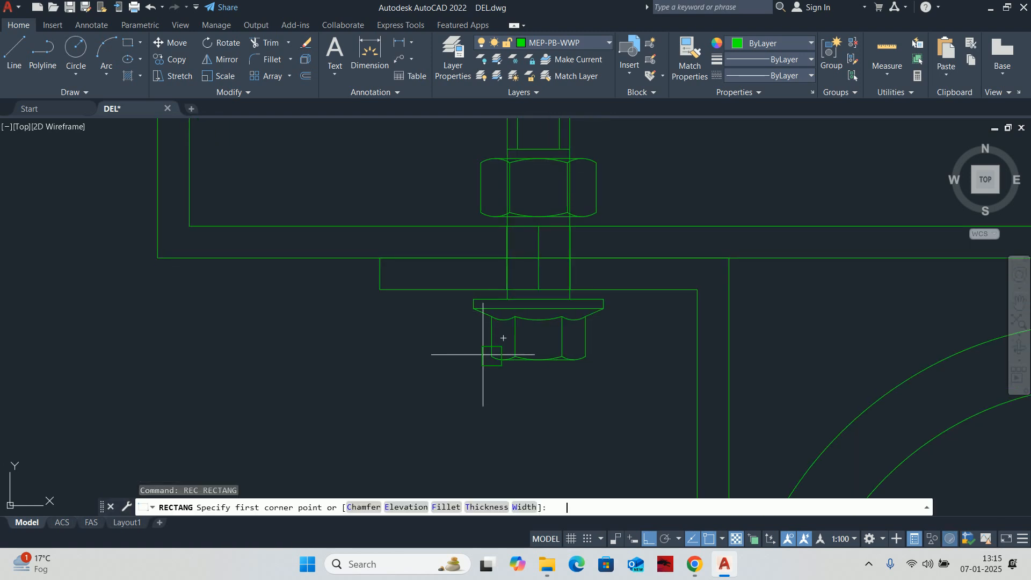
{"action": "scroll", "coordinate": [471, 319], "scroll_direction": "up", "scroll_amount": 2}
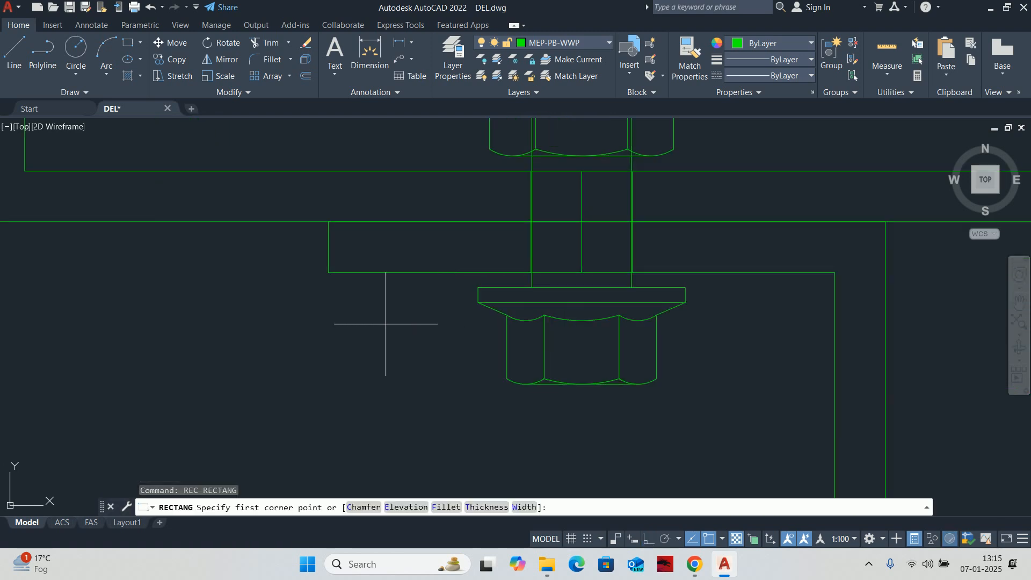
{"action": "left_click", "coordinate": [379, 369]}
{"action": "type", "text": "D"}
{"action": "key", "text": "Return"}
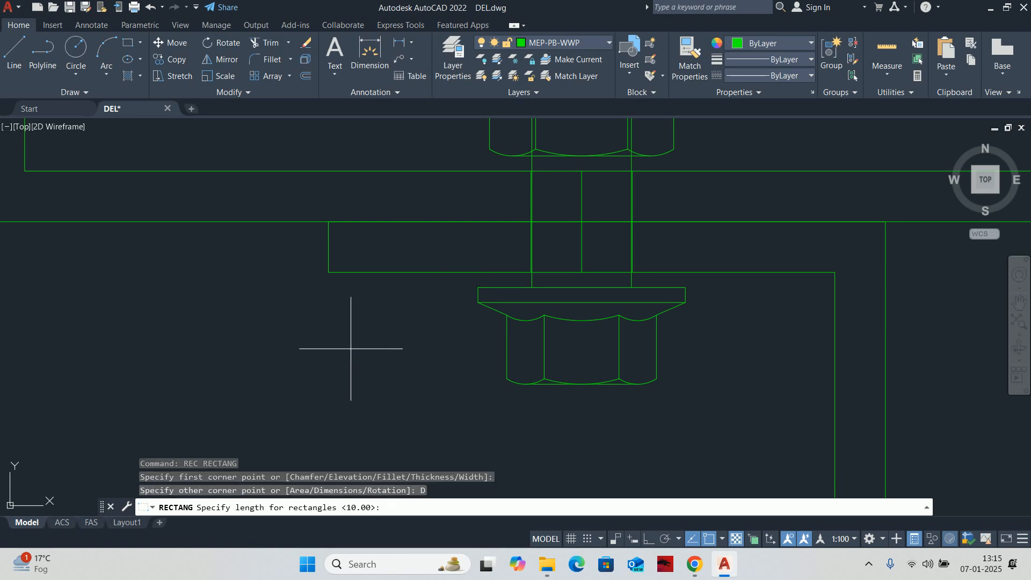
{"action": "type", "text": "10"}
{"action": "key", "text": "Return"}
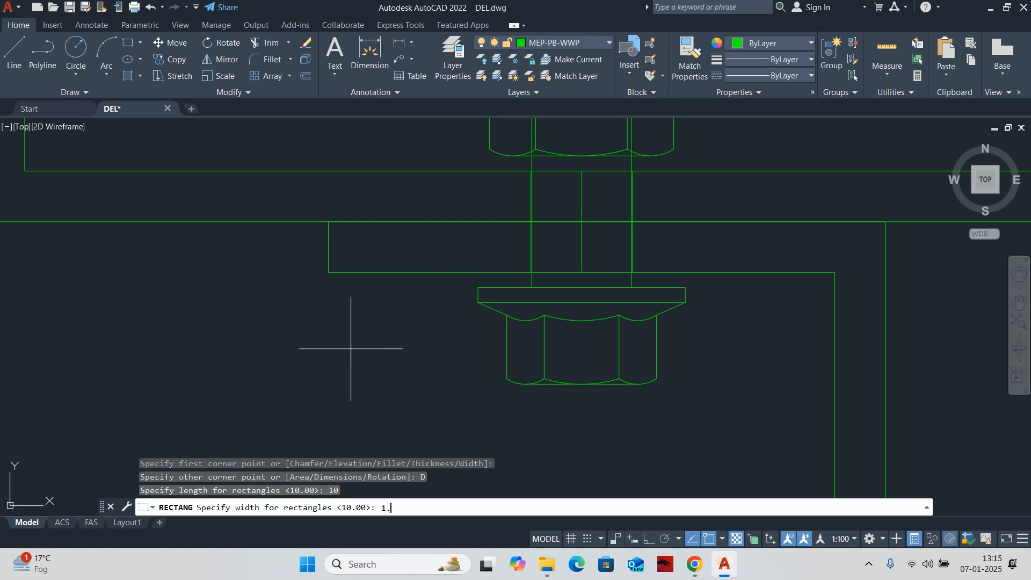
{"action": "type", "text": "1.5"}
{"action": "key", "text": "Return"}
{"action": "left_click", "coordinate": [402, 349]}
{"action": "key", "text": "Escape"}
{"action": "key", "text": "Escape"}
Move the washer rectangle into the gap between the plate's underside and the screw flange, centred on the hole centre line.
{"action": "type", "text": "M"}
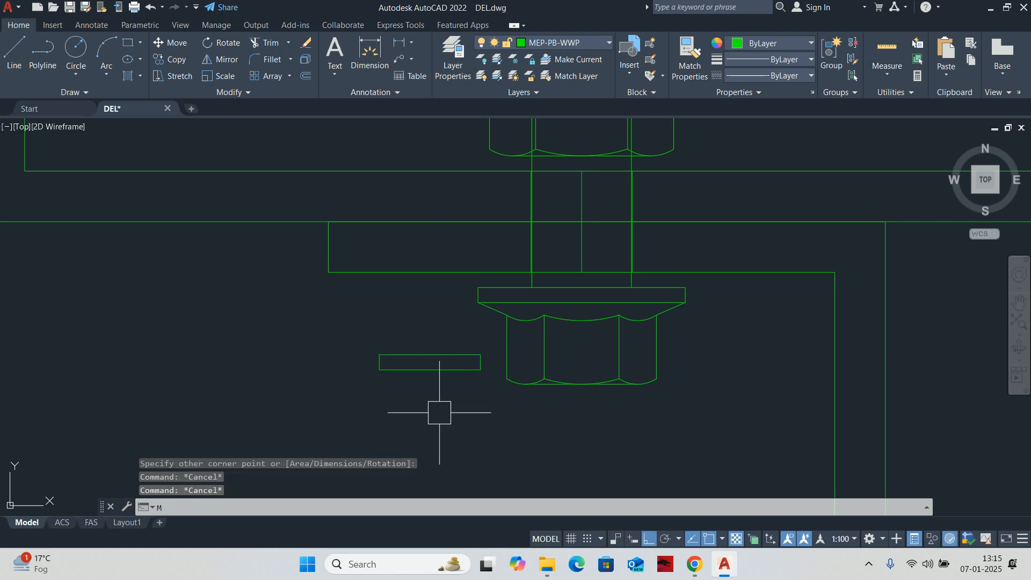
{"action": "key", "text": "Return"}
{"action": "left_click", "coordinate": [418, 368]}
{"action": "key", "text": "Return"}
{"action": "left_click", "coordinate": [430, 354]}
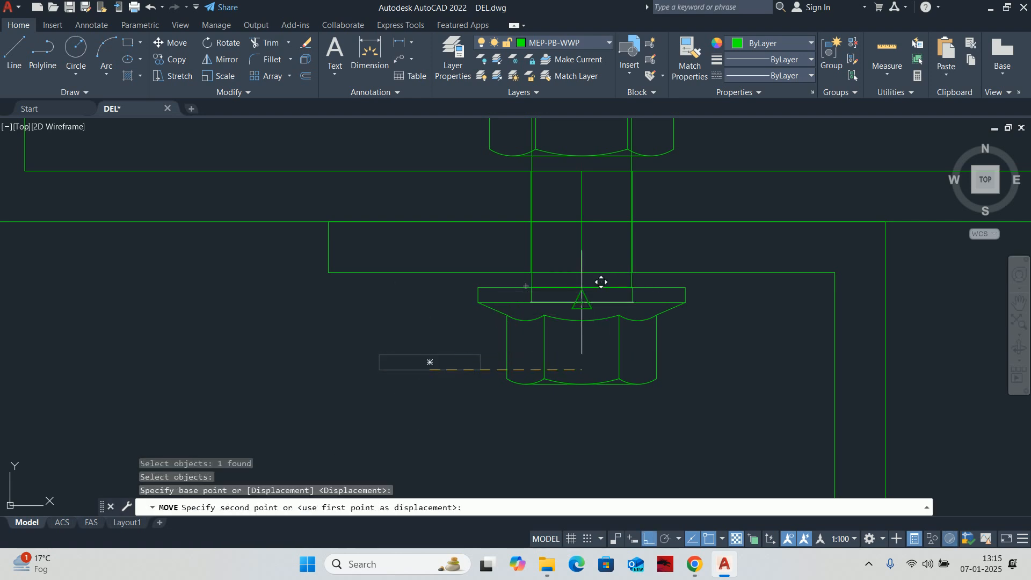
{"action": "left_click", "coordinate": [582, 274]}
Stretch the washer rectangle's right and left edges outward by 5 units each.
{"action": "scroll", "coordinate": [617, 279], "scroll_direction": "up", "scroll_amount": 5}
{"action": "left_click", "coordinate": [617, 269]}
{"action": "middle_click_drag", "start_coordinate": [617, 269], "coordinate": [587, 322]}
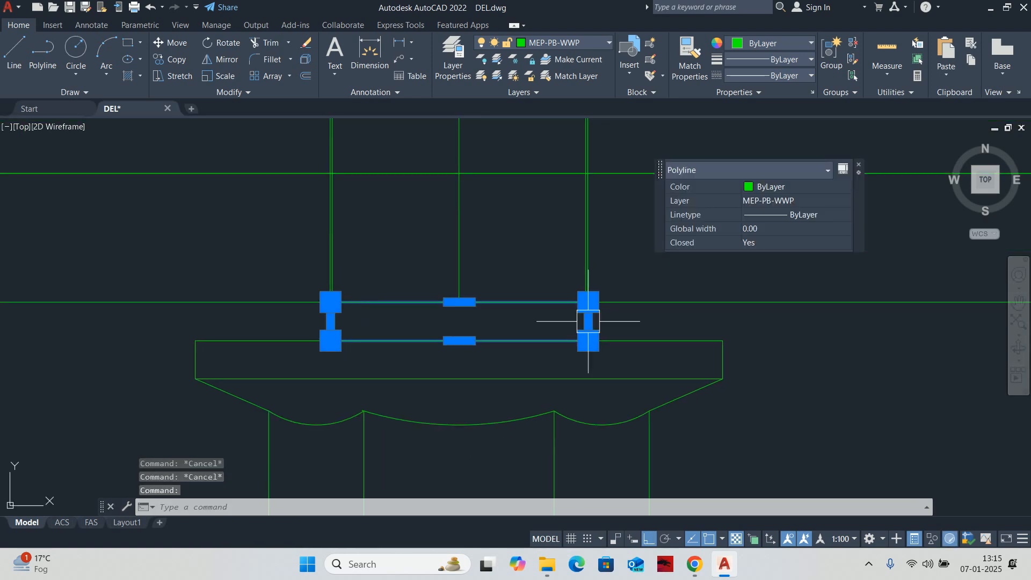
{"action": "left_click", "coordinate": [588, 321]}
{"action": "type", "text": "5"}
{"action": "key", "text": "Return"}
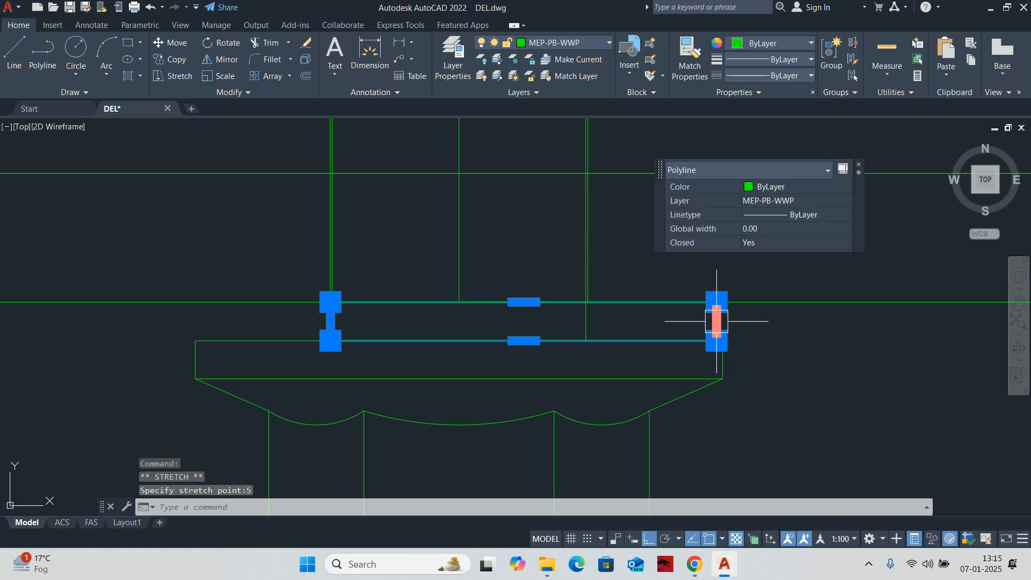
{"action": "left_click", "coordinate": [330, 321]}
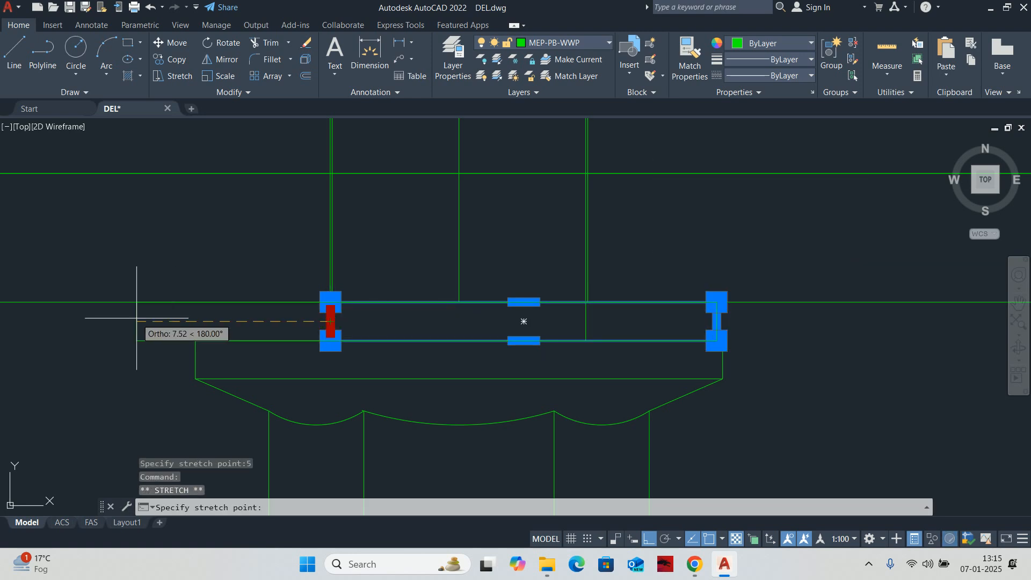
{"action": "type", "text": "5"}
{"action": "key", "text": "Return"}
{"action": "key", "text": "Escape"}
{"action": "key", "text": "Escape"}
{"action": "scroll", "coordinate": [442, 317], "scroll_direction": "down", "scroll_amount": 4}
{"action": "middle_click_drag", "start_coordinate": [461, 322], "coordinate": [478, 336]}
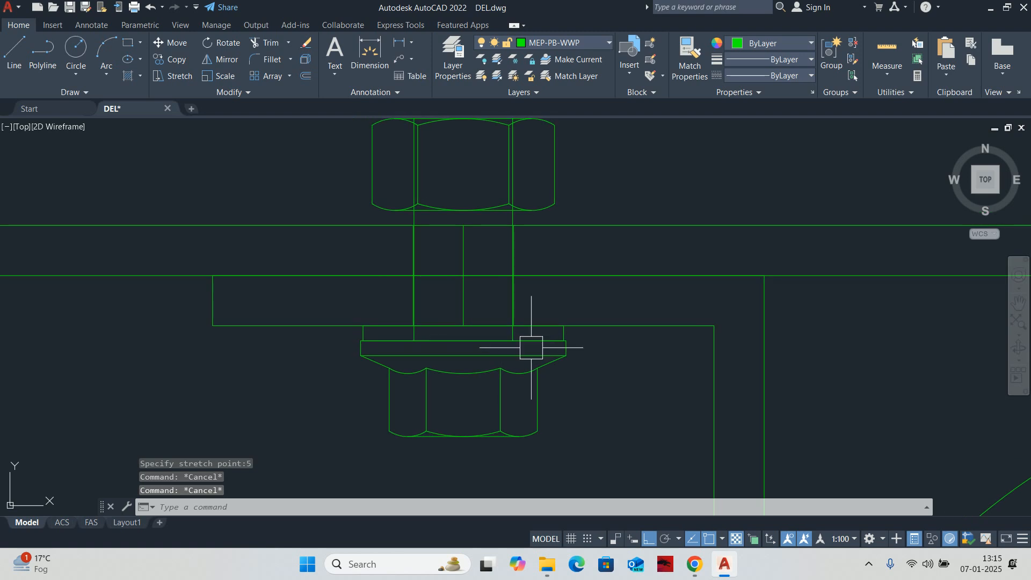
Widen the washer under the plate by another 5 units at both its right and left ends.
{"action": "scroll", "coordinate": [531, 348], "scroll_direction": "up", "scroll_amount": 3}
{"action": "left_click", "coordinate": [570, 320]}
{"action": "scroll", "coordinate": [573, 318], "scroll_direction": "up", "scroll_amount": 3}
{"action": "left_click", "coordinate": [573, 318]}
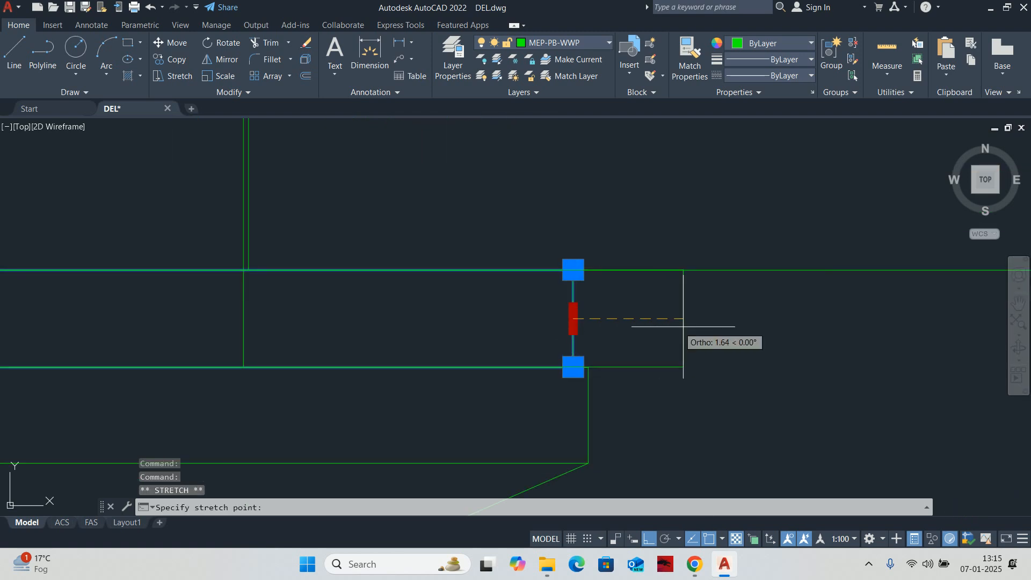
{"action": "key", "text": "Return"}
{"action": "scroll", "coordinate": [683, 322], "scroll_direction": "down", "scroll_amount": 3}
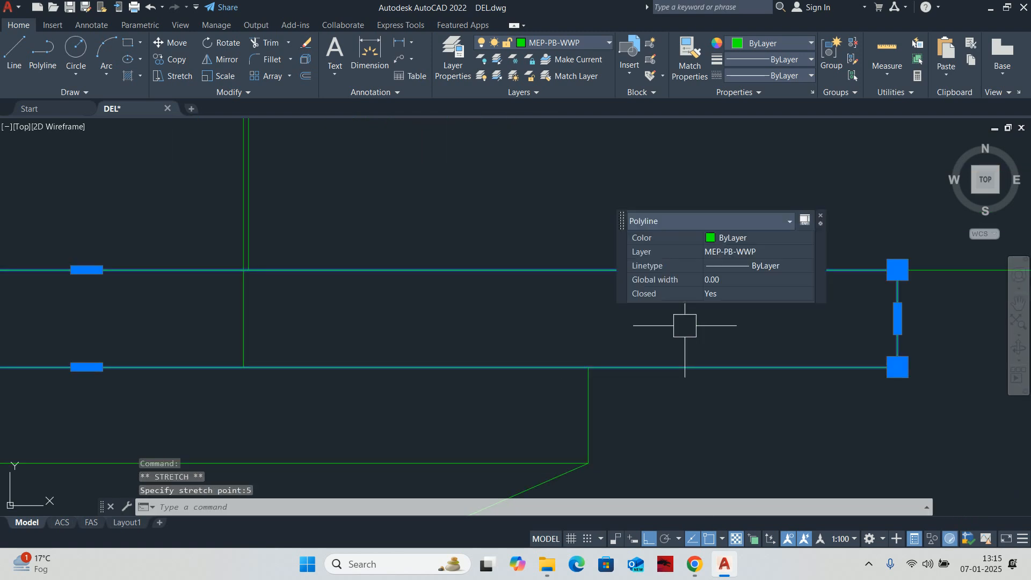
{"action": "scroll", "coordinate": [333, 317], "scroll_direction": "down", "scroll_amount": 2}
{"action": "scroll", "coordinate": [305, 333], "scroll_direction": "up", "scroll_amount": 3}
{"action": "left_click", "coordinate": [304, 336]}
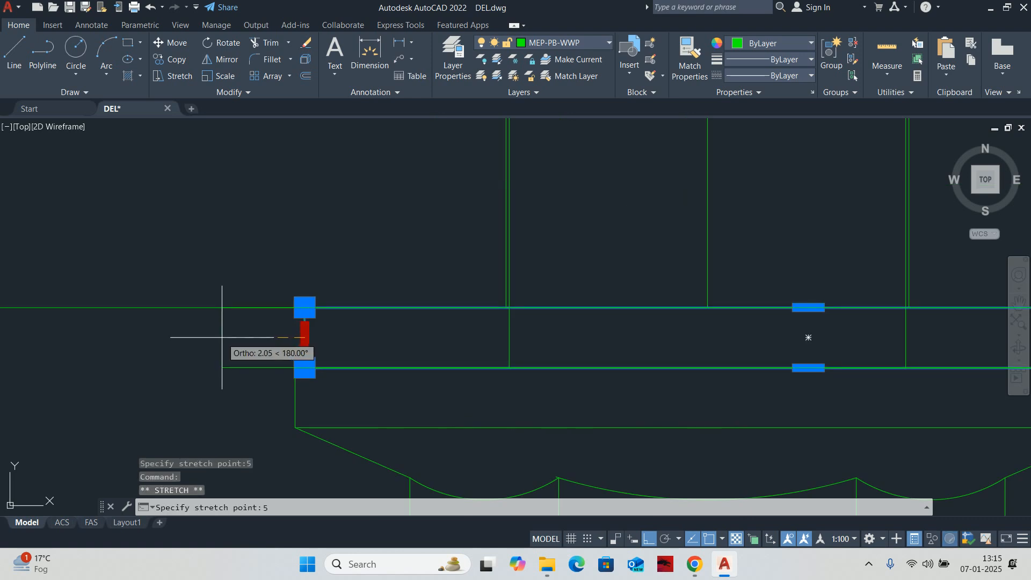
{"action": "key", "text": "Return"}
{"action": "scroll", "coordinate": [511, 336], "scroll_direction": "down", "scroll_amount": 5}
{"action": "key", "text": "Escape"}
{"action": "key", "text": "Escape"}
{"action": "middle_click_drag", "start_coordinate": [576, 336], "coordinate": [571, 352]}
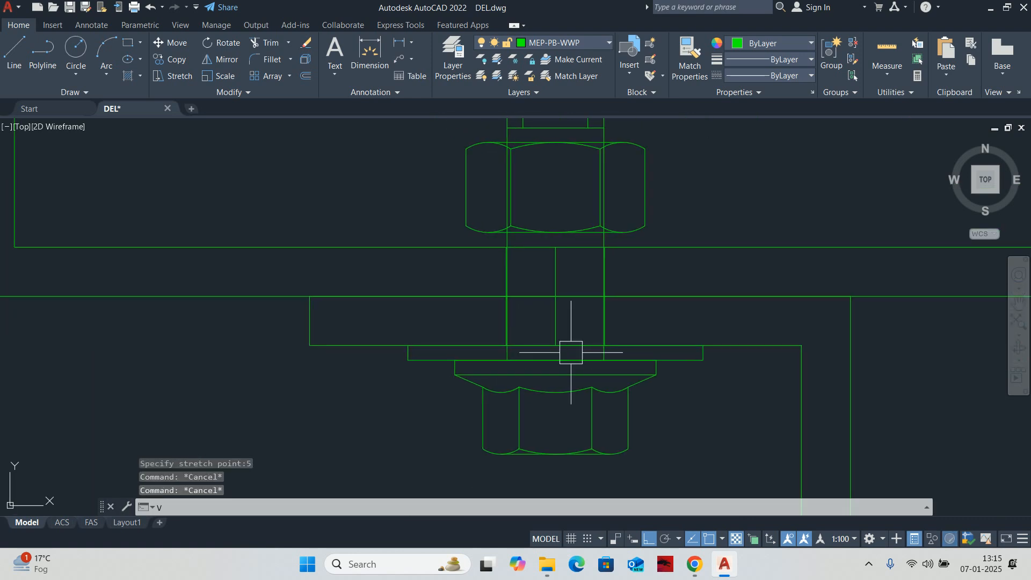
Copy the washer by its lower edge's midpoint to the centre line's upper end on the channel base, beneath the nut.
{"action": "key", "text": "Escape"}
{"action": "type", "text": "CO"}
{"action": "key", "text": "Return"}
{"action": "left_click", "coordinate": [564, 359]}
{"action": "key", "text": "Return"}
{"action": "scroll", "coordinate": [555, 359], "scroll_direction": "up", "scroll_amount": 1}
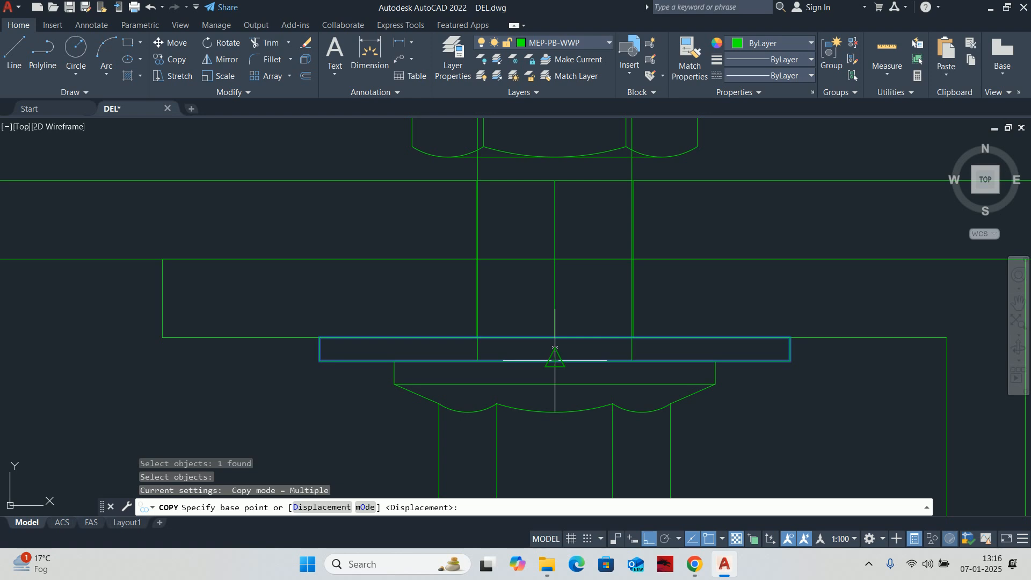
{"action": "left_click", "coordinate": [555, 349]}
{"action": "left_click", "coordinate": [555, 164]}
{"action": "key", "text": "Escape"}
{"action": "scroll", "coordinate": [561, 273], "scroll_direction": "down", "scroll_amount": 5}
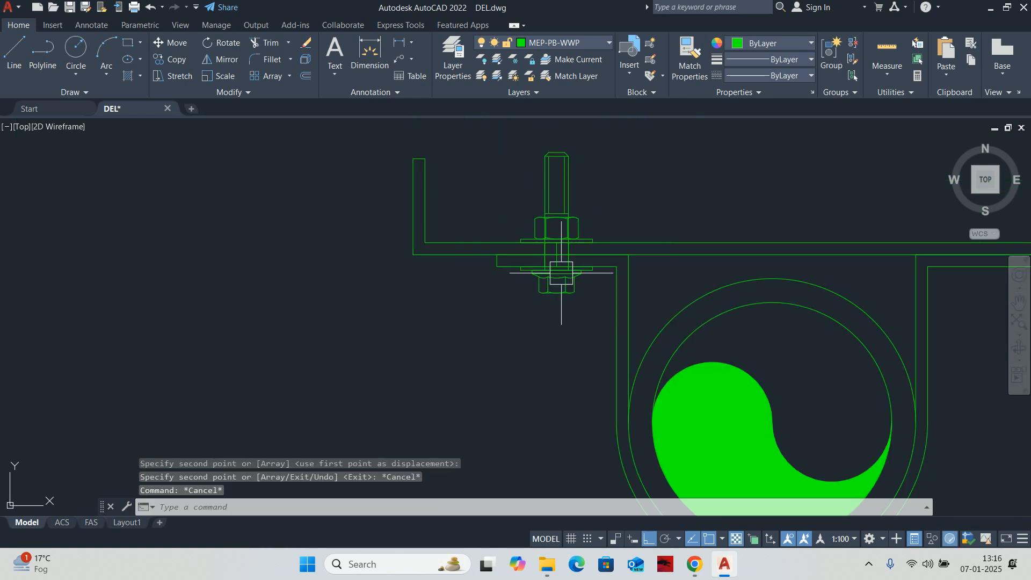
Measure the vertical distance from the channel base to the screw's tip without placing a dimension.
{"action": "middle_click_drag", "start_coordinate": [561, 273], "coordinate": [557, 328]}
{"action": "scroll", "coordinate": [586, 282], "scroll_direction": "down", "scroll_amount": 1}
{"action": "key", "text": "Escape"}
{"action": "key", "text": "Escape"}
{"action": "middle_click_drag", "start_coordinate": [586, 280], "coordinate": [497, 314]}
{"action": "scroll", "coordinate": [460, 286], "scroll_direction": "up", "scroll_amount": 2}
{"action": "key", "text": "Return"}
{"action": "left_click", "coordinate": [472, 369]}
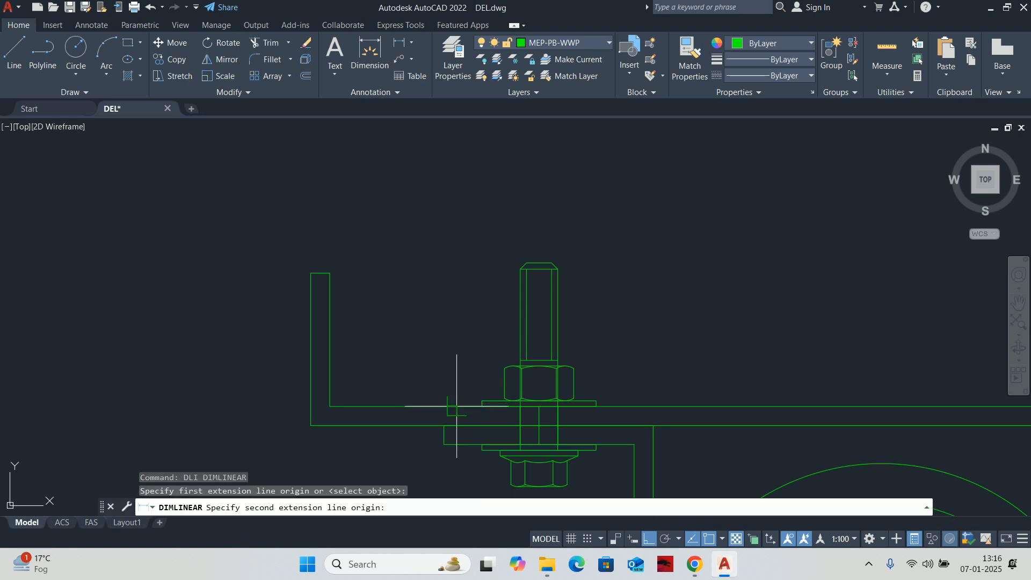
{"action": "left_click", "coordinate": [538, 263]}
{"action": "scroll", "coordinate": [400, 325], "scroll_direction": "down", "scroll_amount": 5}
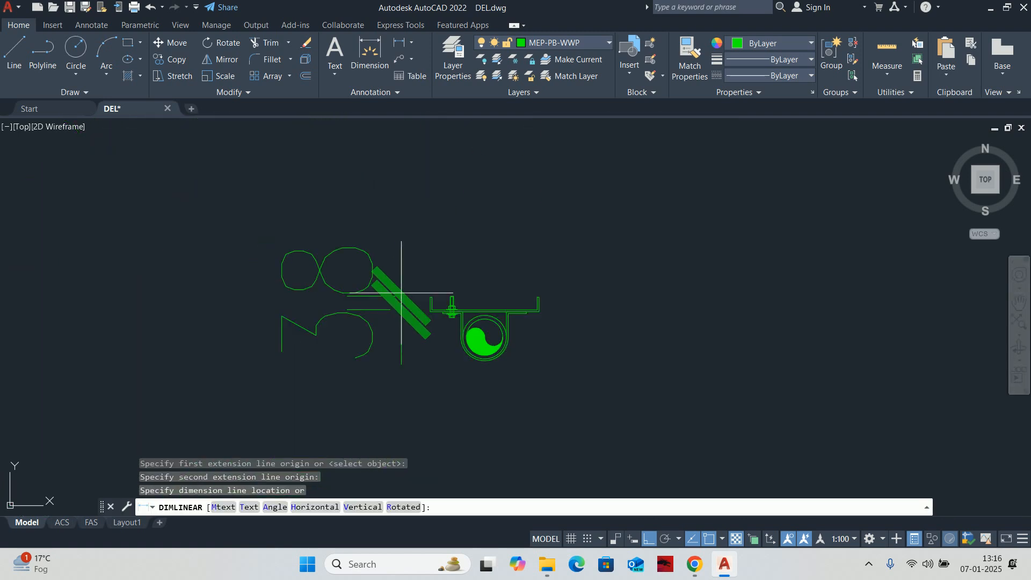
{"action": "key", "text": "Escape"}
{"action": "key", "text": "Escape"}
{"action": "key", "text": "Escape"}
{"action": "key", "text": "Escape"}
Measure the inner height of the channel's left flange without placing a dimension.
{"action": "scroll", "coordinate": [483, 312], "scroll_direction": "up", "scroll_amount": 3}
{"action": "scroll", "coordinate": [481, 326], "scroll_direction": "up", "scroll_amount": 3}
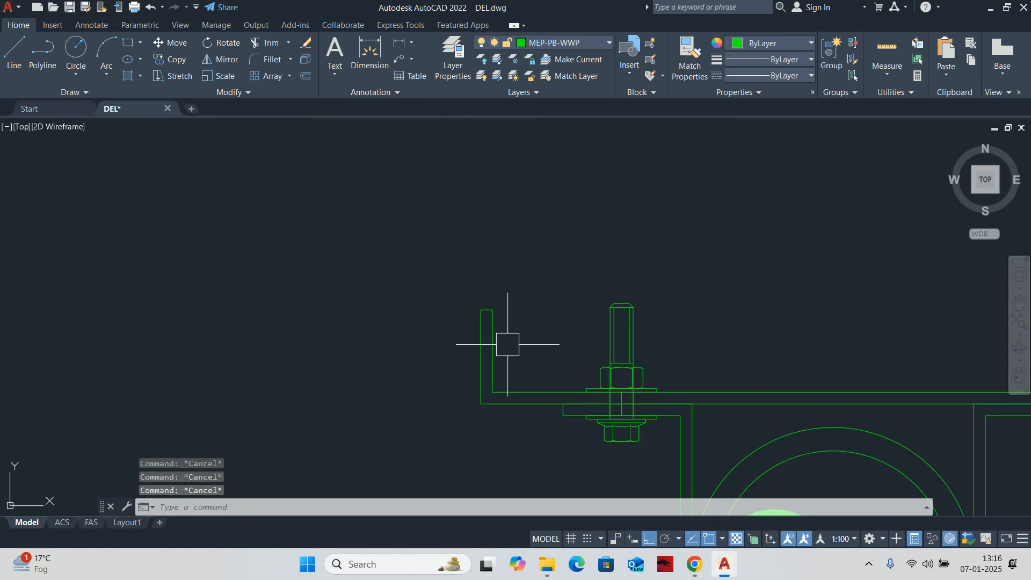
{"action": "type", "text": "DLI"}
{"action": "key", "text": "Return"}
{"action": "key", "text": "Return"}
{"action": "left_click", "coordinate": [498, 343]}
{"action": "scroll", "coordinate": [522, 309], "scroll_direction": "down", "scroll_amount": 7}
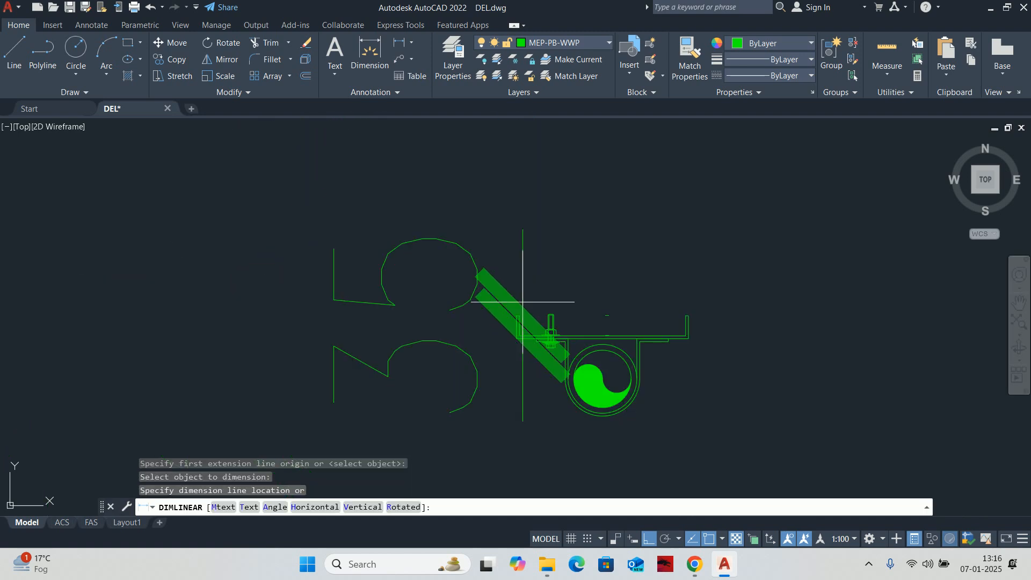
{"action": "key", "text": "Escape"}
{"action": "key", "text": "Escape"}
Stretch the upper ends of both channel flanges upward by 5 units.
{"action": "type", "text": "s"}
{"action": "key", "text": "Return"}
{"action": "scroll", "coordinate": [560, 315], "scroll_direction": "up", "scroll_amount": 3}
{"action": "left_click", "coordinate": [660, 294]}
{"action": "left_click", "coordinate": [572, 233]}
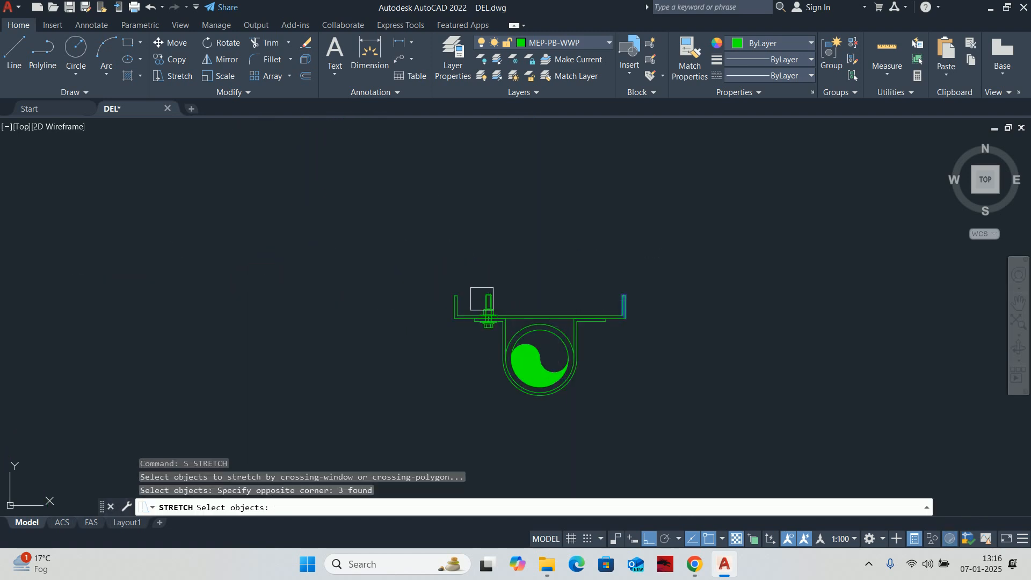
{"action": "scroll", "coordinate": [477, 301], "scroll_direction": "up", "scroll_amount": 3}
{"action": "left_click", "coordinate": [428, 275]}
{"action": "left_click", "coordinate": [489, 248]}
{"action": "left_click", "coordinate": [387, 292]}
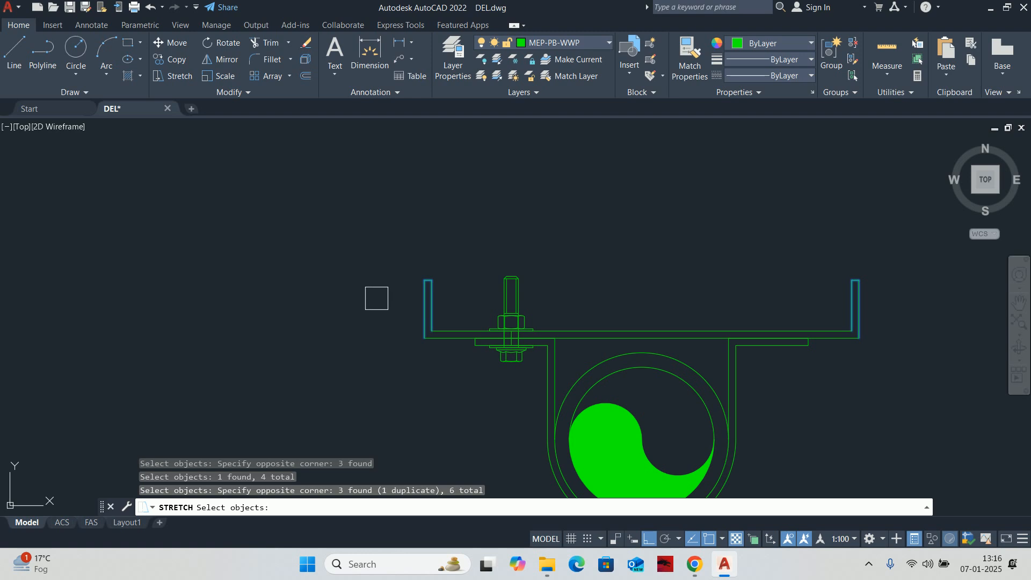
{"action": "key", "text": "Return"}
{"action": "left_click", "coordinate": [374, 295]}
{"action": "type", "text": "5"}
{"action": "key", "text": "Return"}
{"action": "key", "text": "Escape"}
{"action": "key", "text": "Escape"}
{"action": "scroll", "coordinate": [604, 263], "scroll_direction": "down", "scroll_amount": 4}
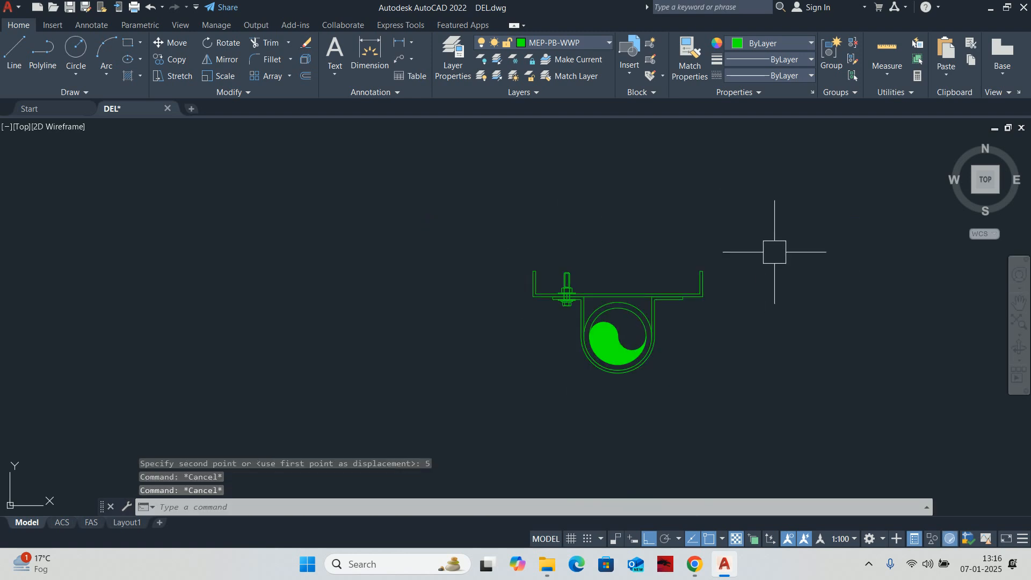
Mirror the screw, nut and both washers about the vertical line through the channel base's midpoint, keeping the originals.
{"action": "key", "text": "Escape"}
{"action": "scroll", "coordinate": [596, 282], "scroll_direction": "up", "scroll_amount": 4}
{"action": "type", "text": "MI"}
{"action": "key", "text": "Return"}
{"action": "scroll", "coordinate": [535, 272], "scroll_direction": "up", "scroll_amount": 4}
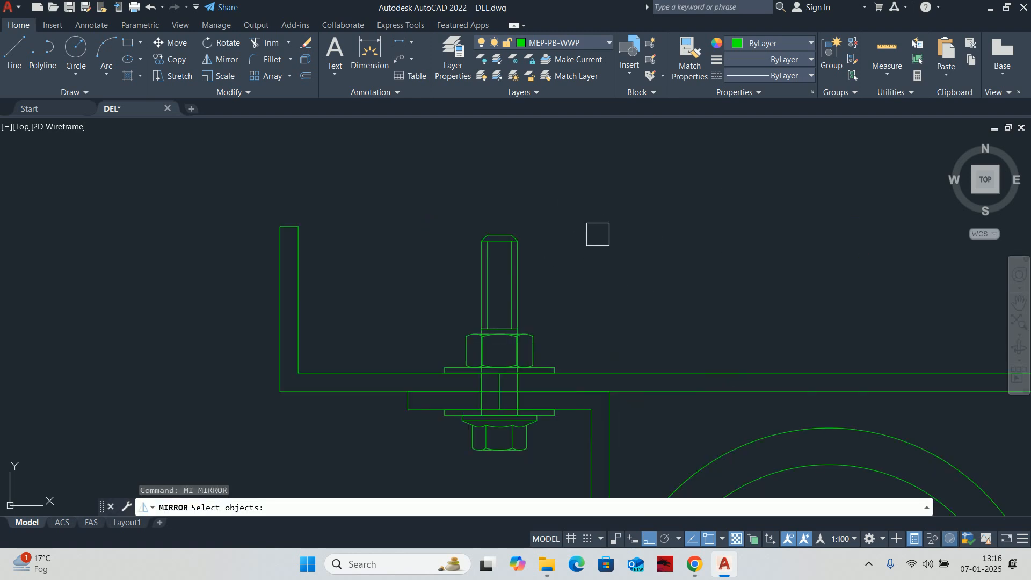
{"action": "left_click", "coordinate": [599, 234]}
{"action": "left_click", "coordinate": [428, 368]}
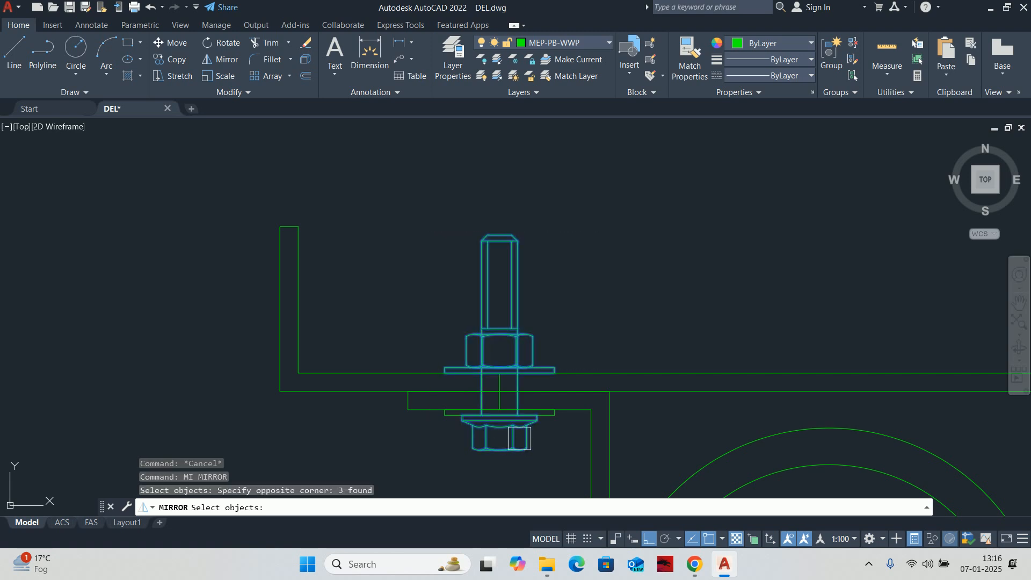
{"action": "scroll", "coordinate": [573, 384], "scroll_direction": "up", "scroll_amount": 4}
{"action": "left_click", "coordinate": [572, 382]}
{"action": "scroll", "coordinate": [571, 380], "scroll_direction": "down", "scroll_amount": 6}
{"action": "key", "text": "Return"}
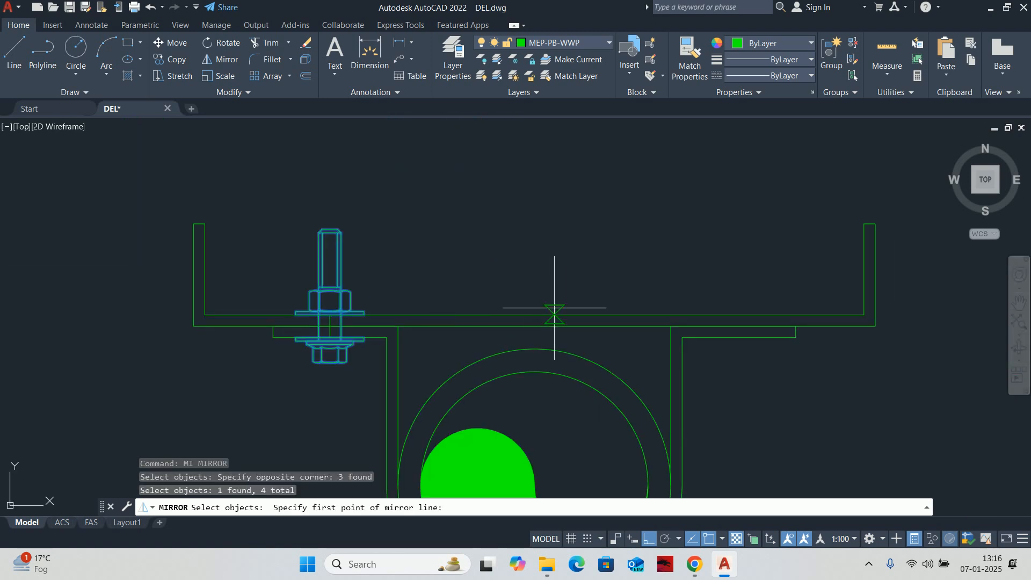
{"action": "left_click", "coordinate": [533, 315]}
{"action": "left_click", "coordinate": [533, 211]}
{"action": "key", "text": "Return"}
{"action": "key", "text": "Escape"}
{"action": "scroll", "coordinate": [663, 287], "scroll_direction": "down", "scroll_amount": 5}
{"action": "key", "text": "Escape"}
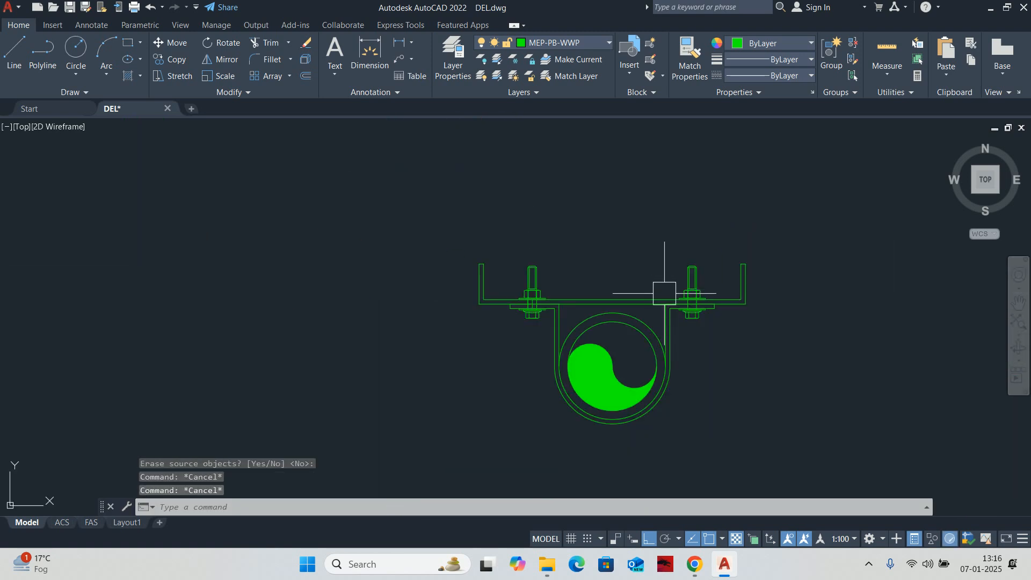
Group all the clamp, channel, bolt and pipe symbol objects into one unnamed group.
{"action": "key", "text": "Escape"}
{"action": "scroll", "coordinate": [430, 236], "scroll_direction": "down", "scroll_amount": 5}
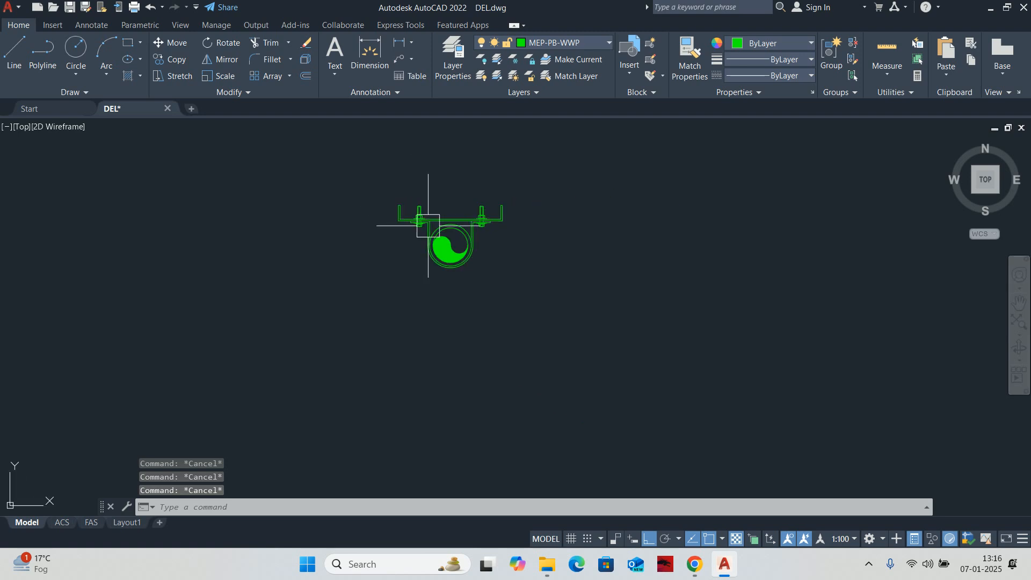
{"action": "type", "text": "m"}
{"action": "key", "text": "Escape"}
{"action": "type", "text": "GR"}
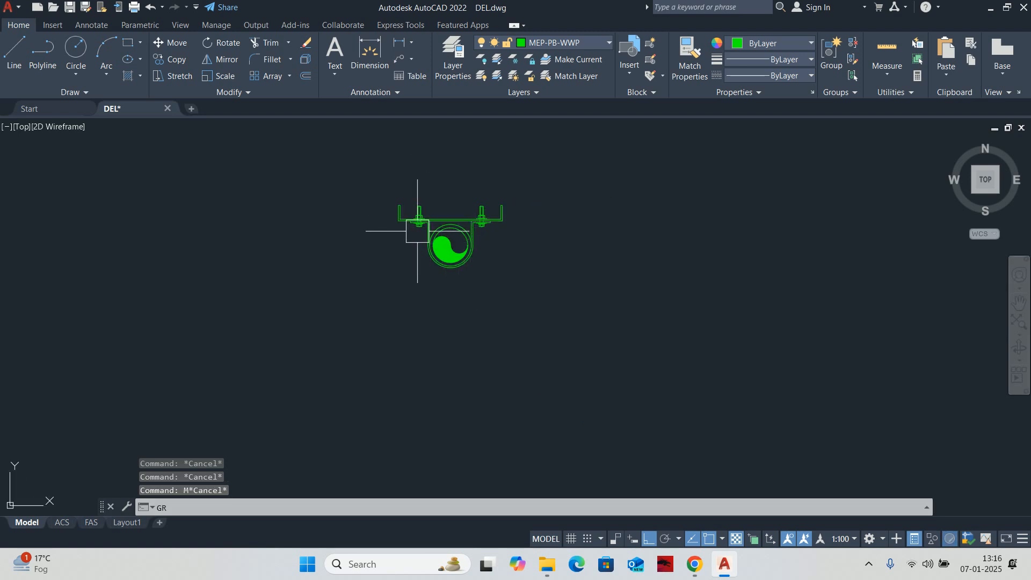
{"action": "type", "text": "OUP"}
{"action": "key", "text": "Return"}
{"action": "left_click", "coordinate": [350, 150]}
{"action": "left_click", "coordinate": [570, 329]}
{"action": "key", "text": "Return"}
{"action": "left_click", "coordinate": [437, 224]}
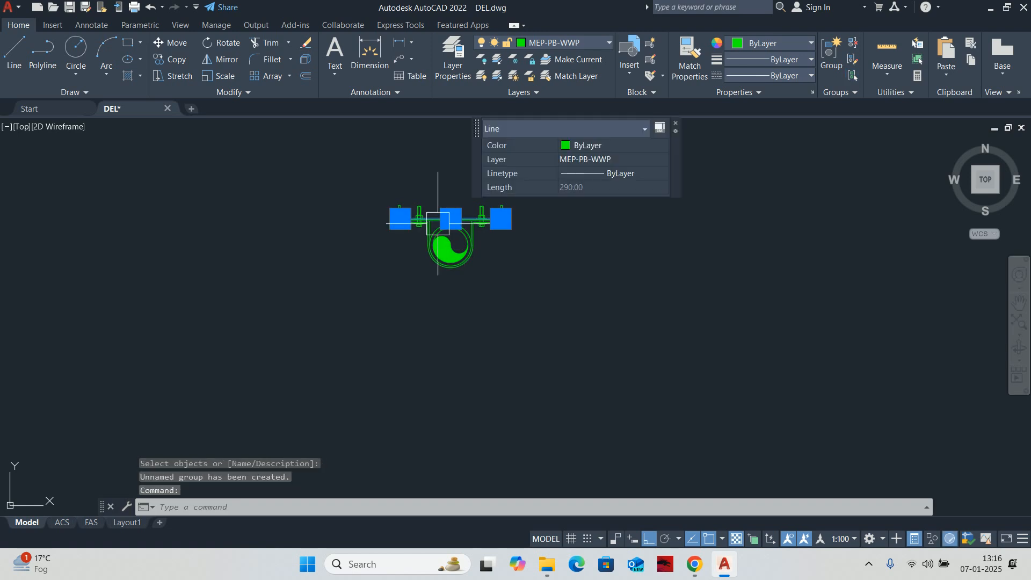
Turn group selection on and check that picking one object selects the whole clamp assembly.
{"action": "key", "text": "Escape"}
{"action": "key", "text": "Escape"}
{"action": "key", "text": "Escape"}
{"action": "scroll", "coordinate": [438, 228], "scroll_direction": "up", "scroll_amount": 4}
{"action": "key", "text": "ctrl+shift+a"}
{"action": "left_click", "coordinate": [419, 233]}
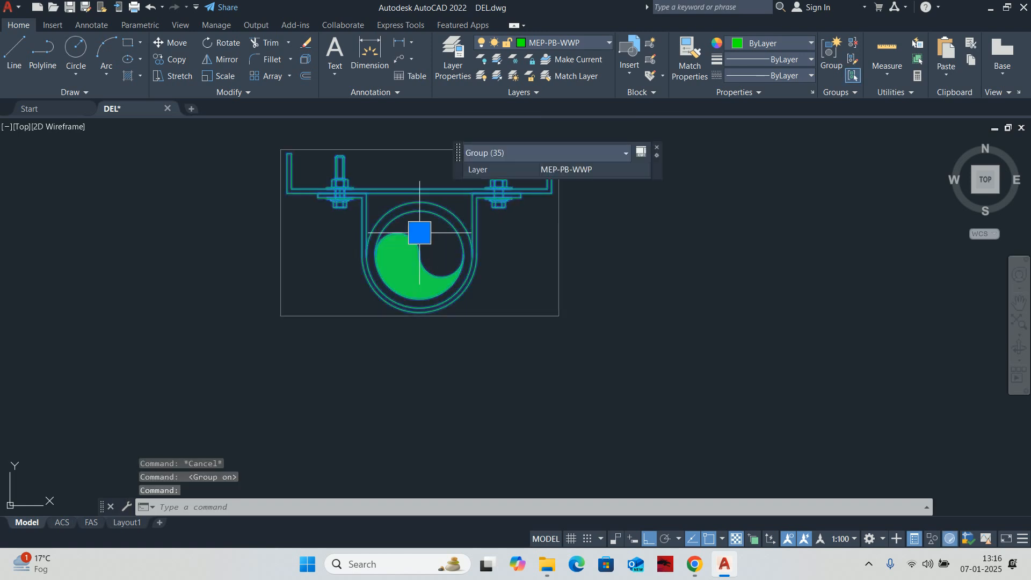
{"action": "key", "text": "Escape"}
Move the grouped clamp assembly onto the lower end of the vertical wastewater pipe at the shaft, centring the pipe symbol on the pipe's centreline.
{"action": "scroll", "coordinate": [421, 234], "scroll_direction": "down", "scroll_amount": 2}
{"action": "middle_click_drag", "start_coordinate": [423, 235], "coordinate": [433, 262]}
{"action": "key", "text": "Escape"}
{"action": "type", "text": "m"}
{"action": "scroll", "coordinate": [423, 240], "scroll_direction": "up", "scroll_amount": 3}
{"action": "left_click", "coordinate": [419, 240]}
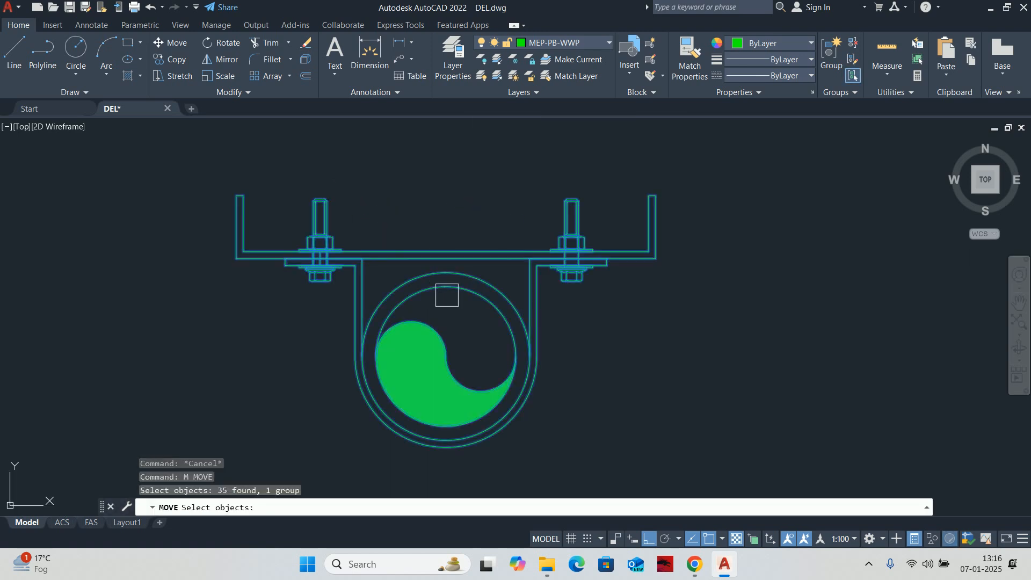
{"action": "key", "text": "Return"}
{"action": "left_click", "coordinate": [445, 255]}
{"action": "scroll", "coordinate": [714, 269], "scroll_direction": "down", "scroll_amount": 6}
{"action": "scroll", "coordinate": [357, 274], "scroll_direction": "up", "scroll_amount": 8}
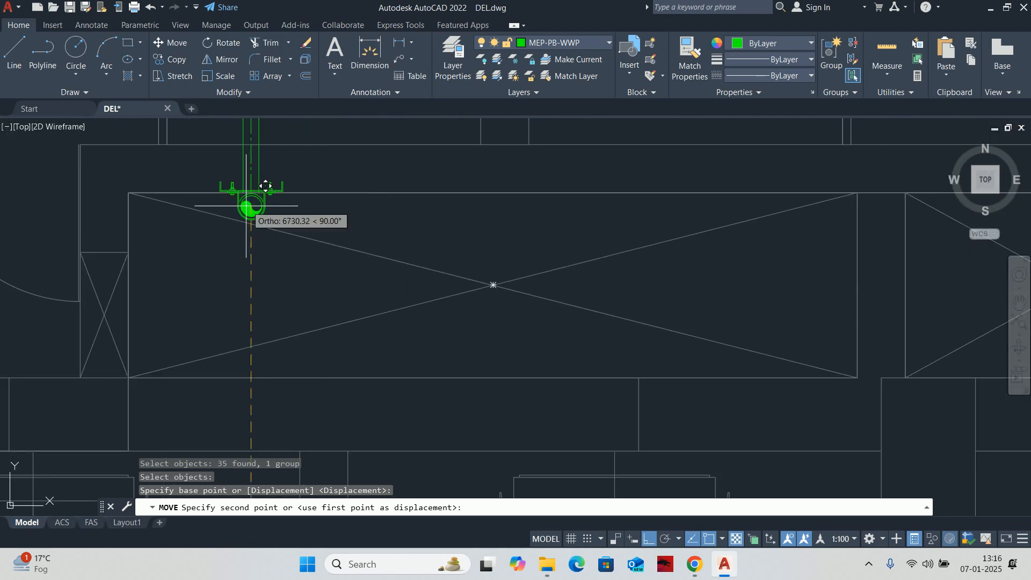
{"action": "key", "text": "Escape"}
{"action": "key", "text": "Escape"}
Stretch the clamp assembly and pipe ends downward until the channel flange tips meet the shaft's upper wall line, excluding the shaft lines from the selection.
{"action": "scroll", "coordinate": [289, 214], "scroll_direction": "up", "scroll_amount": 3}
{"action": "middle_click_drag", "start_coordinate": [295, 220], "coordinate": [490, 283]}
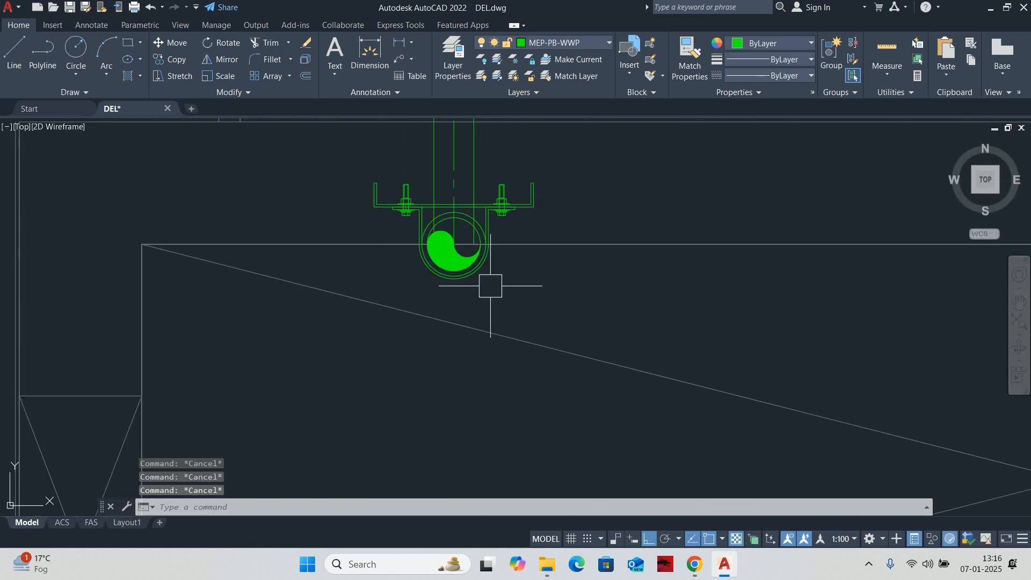
{"action": "type", "text": "s"}
{"action": "key", "text": "Return"}
{"action": "left_click", "coordinate": [580, 316]}
{"action": "left_click", "coordinate": [306, 157]}
{"action": "scroll", "coordinate": [451, 237], "scroll_direction": "up", "scroll_amount": 2}
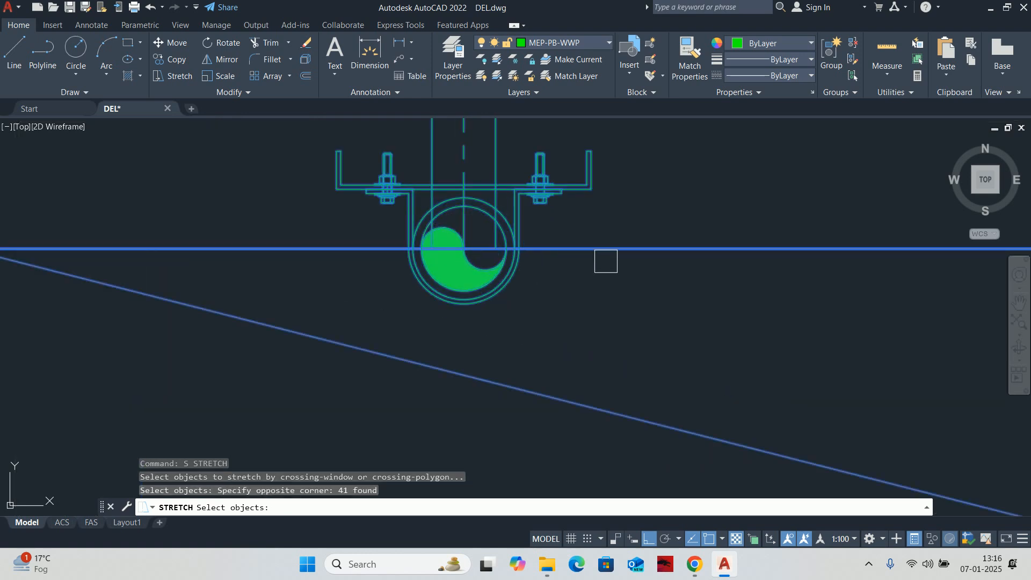
{"action": "left_click", "coordinate": [581, 249], "text": "shift"}
{"action": "left_click", "coordinate": [649, 338], "text": "shift"}
{"action": "left_click", "coordinate": [517, 421], "text": "shift"}
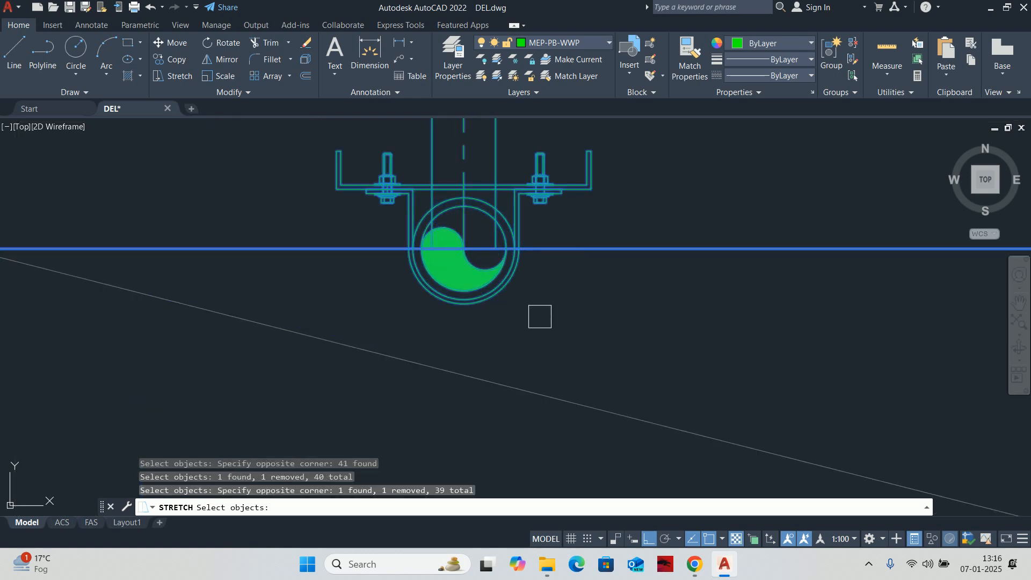
{"action": "left_click", "coordinate": [800, 315], "text": "shift"}
{"action": "left_click", "coordinate": [764, 209], "text": "shift"}
{"action": "key", "text": "Return"}
{"action": "scroll", "coordinate": [617, 166], "scroll_direction": "up", "scroll_amount": 2}
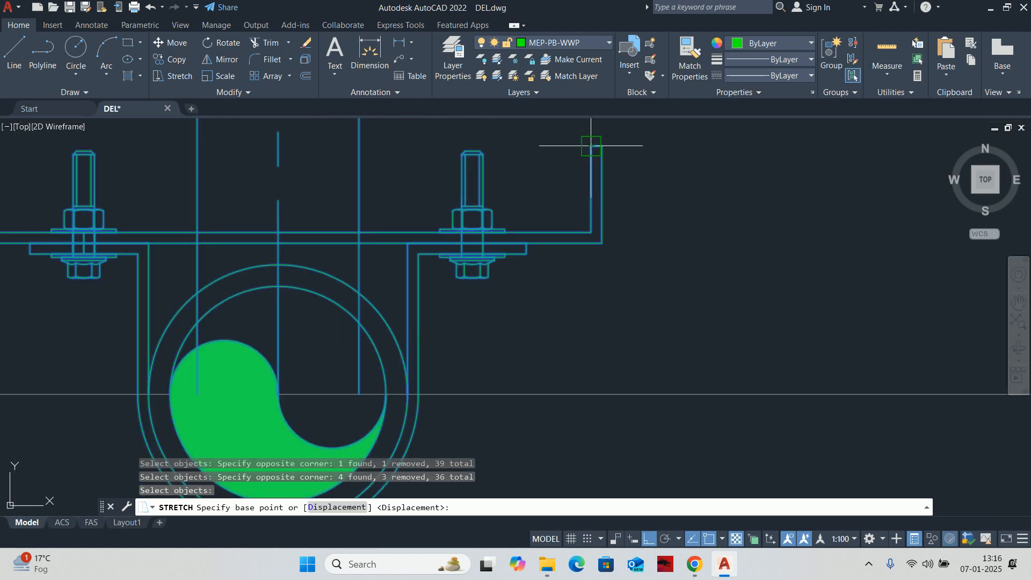
{"action": "left_click", "coordinate": [591, 145]}
{"action": "scroll", "coordinate": [591, 145], "scroll_direction": "up", "scroll_amount": 2}
{"action": "scroll", "coordinate": [590, 382], "scroll_direction": "down", "scroll_amount": 4}
{"action": "key", "text": "Escape"}
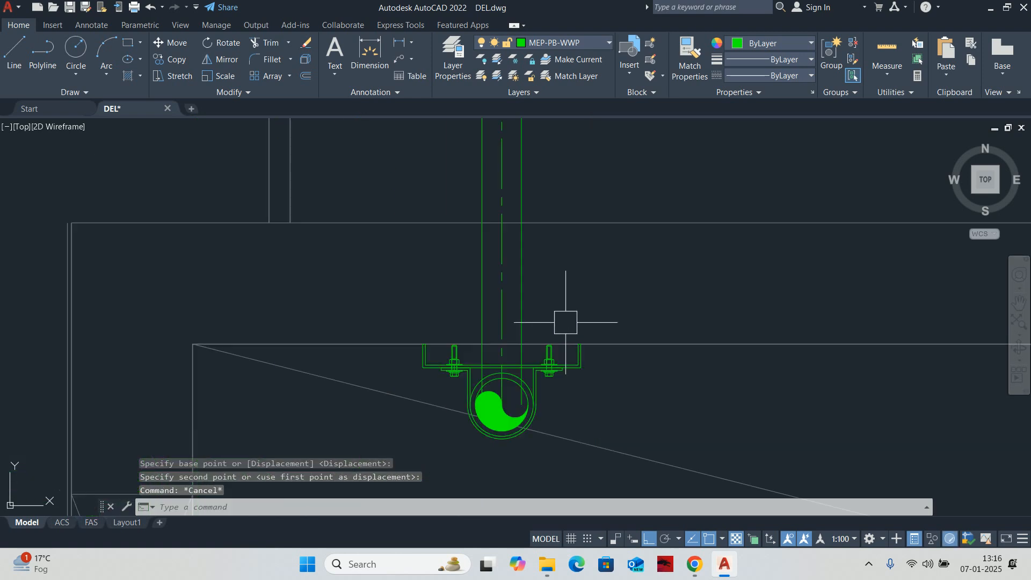
{"action": "key", "text": "Escape"}
Delete the spare T JOINT block lying outside the floor plan, west of the seating area.
{"action": "scroll", "coordinate": [593, 354], "scroll_direction": "up", "scroll_amount": 3}
{"action": "scroll", "coordinate": [593, 354], "scroll_direction": "down", "scroll_amount": 4}
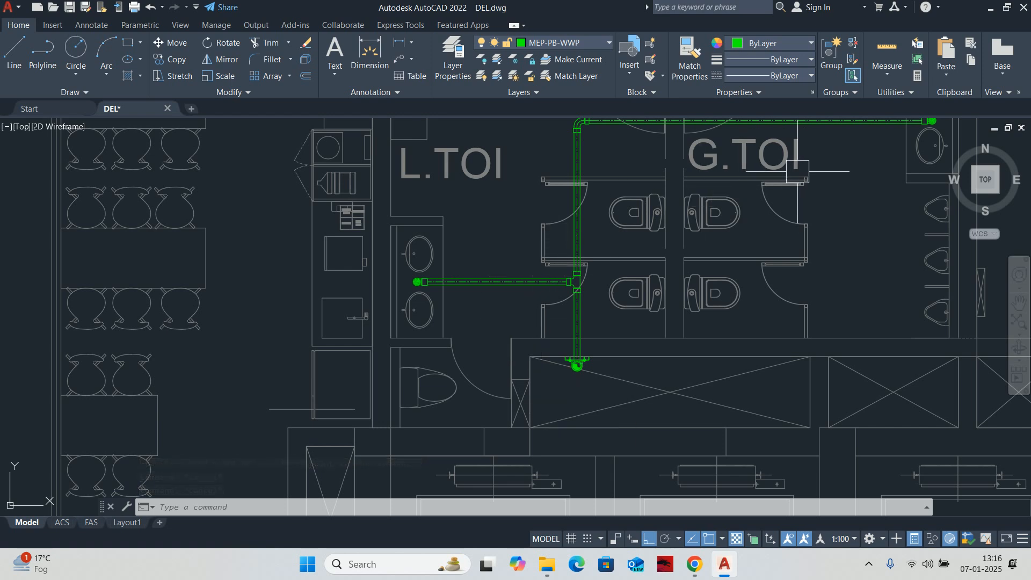
{"action": "middle_click_drag", "start_coordinate": [619, 167], "coordinate": [577, 190]}
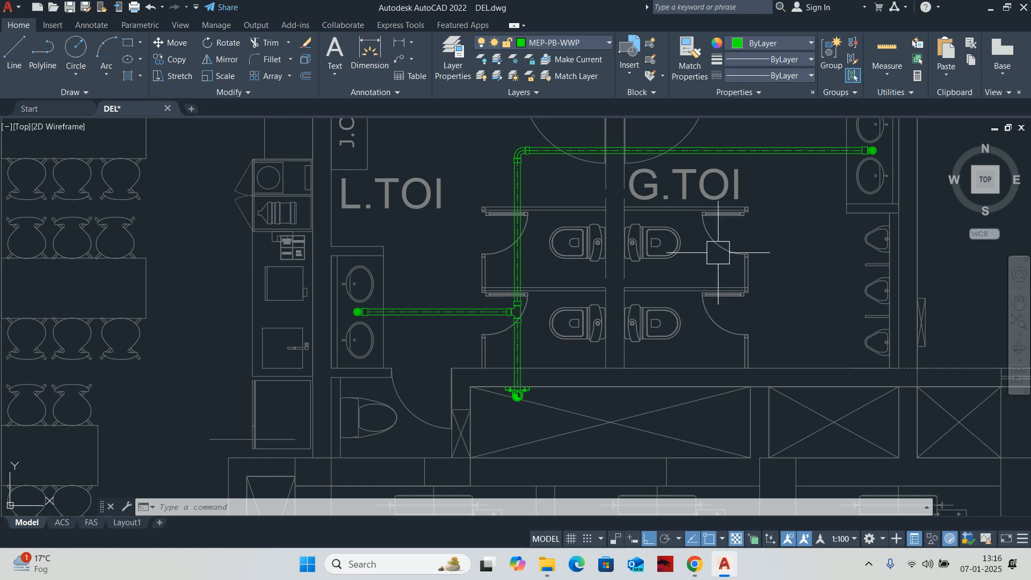
{"action": "scroll", "coordinate": [716, 218], "scroll_direction": "down", "scroll_amount": 4}
{"action": "left_click", "coordinate": [368, 298]}
{"action": "left_click", "coordinate": [250, 192]}
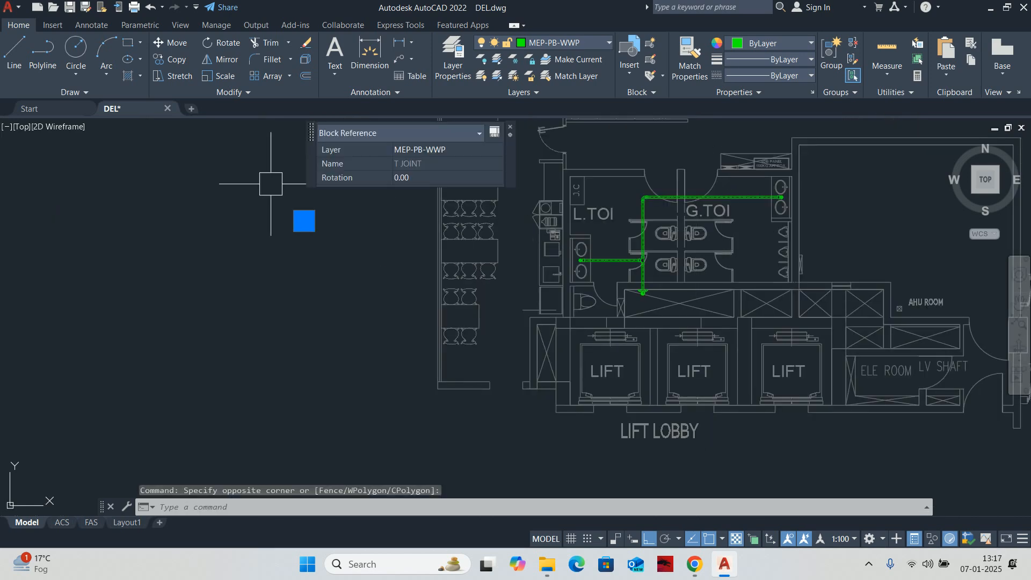
{"action": "key", "text": "Delete"}
Examine the completed wastewater piping from the G.TOI and L.TOI basins through the elbow and tee to the clamped stack.
{"action": "scroll", "coordinate": [676, 253], "scroll_direction": "up", "scroll_amount": 2}
{"action": "scroll", "coordinate": [783, 188], "scroll_direction": "up", "scroll_amount": 2}
{"action": "middle_click_drag", "start_coordinate": [783, 188], "coordinate": [743, 279]}
{"action": "scroll", "coordinate": [744, 279], "scroll_direction": "down", "scroll_amount": 2}
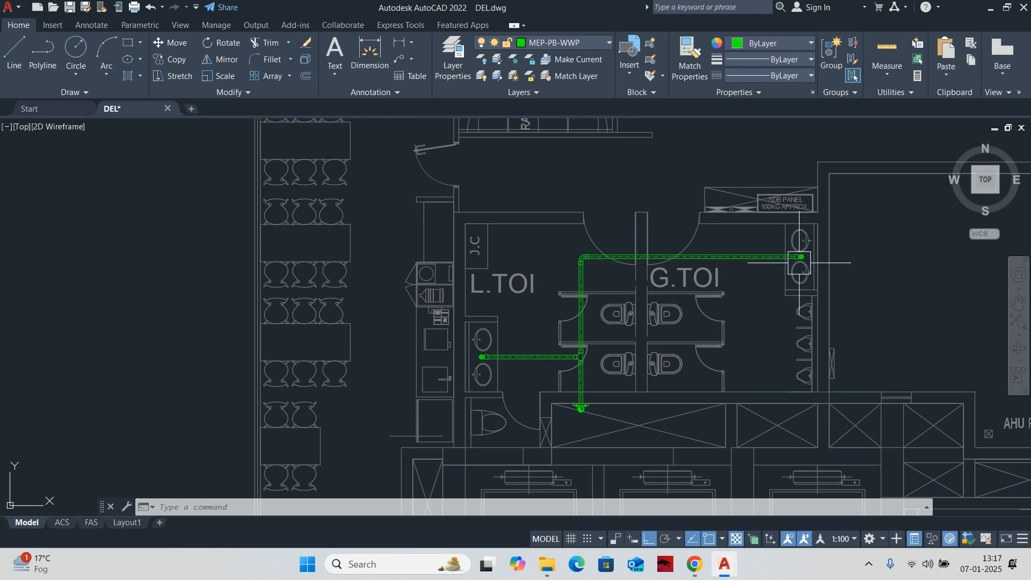
{"action": "scroll", "coordinate": [800, 257], "scroll_direction": "up", "scroll_amount": 5}
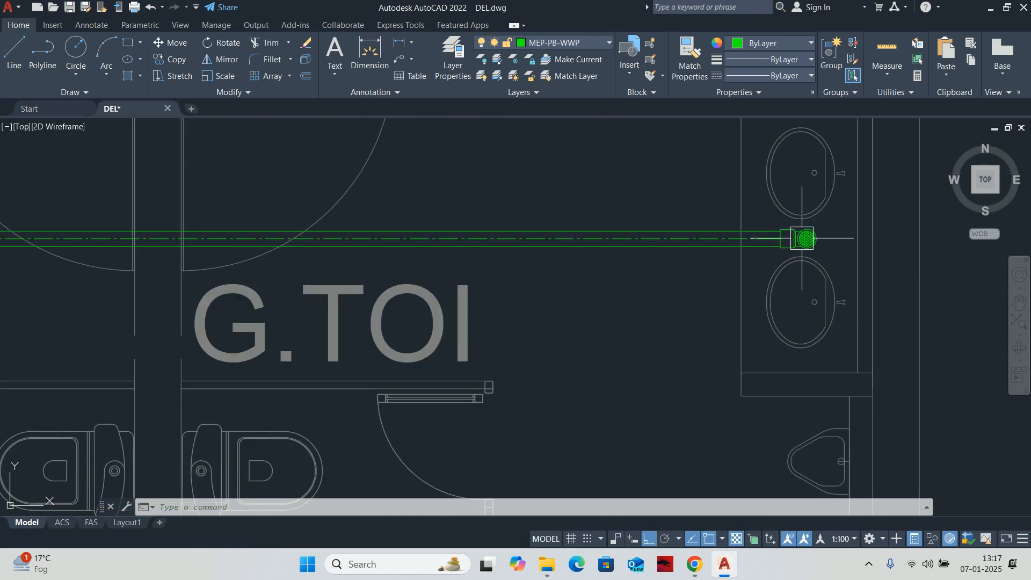
{"action": "scroll", "coordinate": [800, 238], "scroll_direction": "down", "scroll_amount": 5}
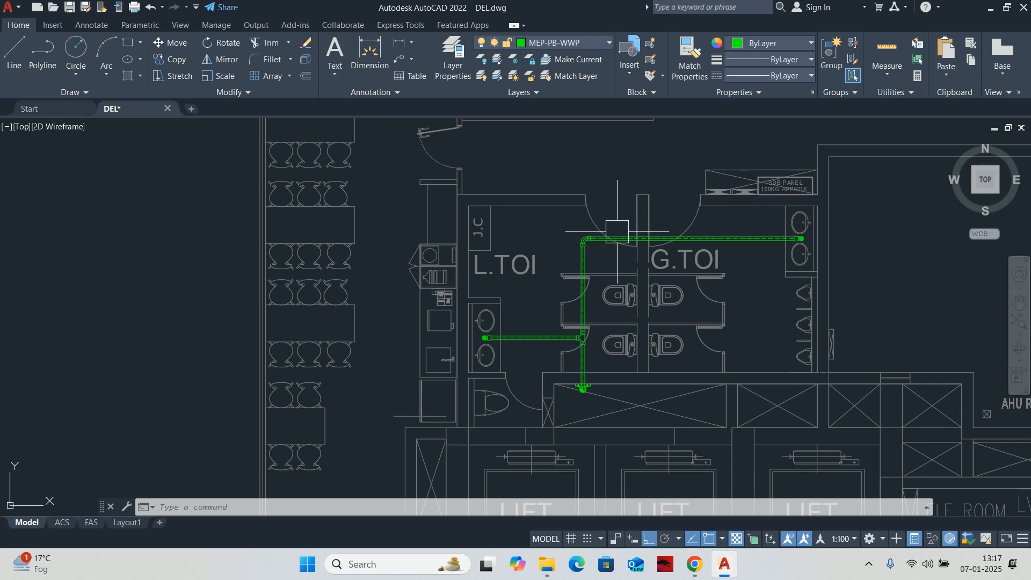
{"action": "scroll", "coordinate": [585, 238], "scroll_direction": "up", "scroll_amount": 3}
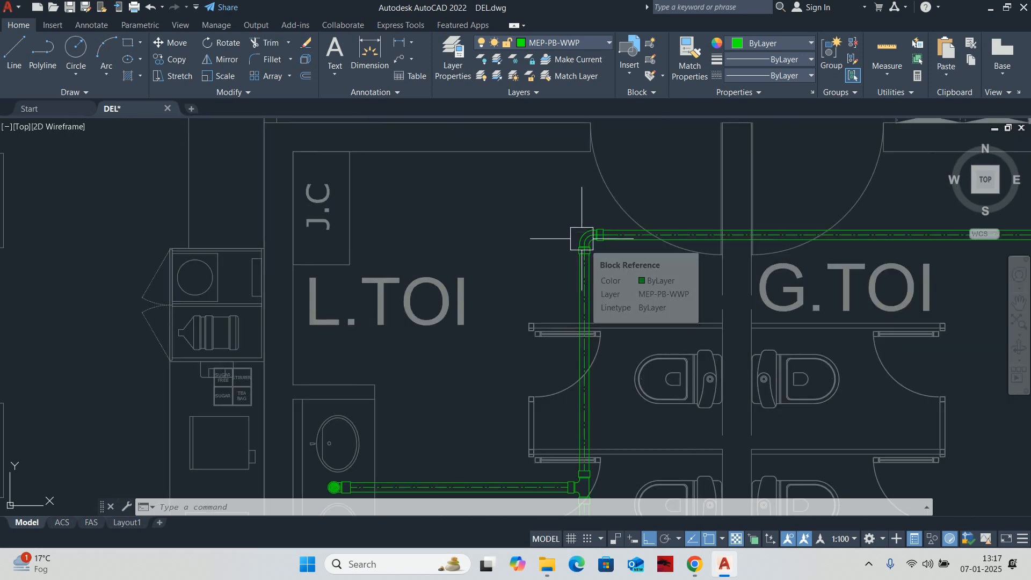
{"action": "scroll", "coordinate": [582, 242], "scroll_direction": "down", "scroll_amount": 2}
{"action": "scroll", "coordinate": [579, 400], "scroll_direction": "up", "scroll_amount": 3}
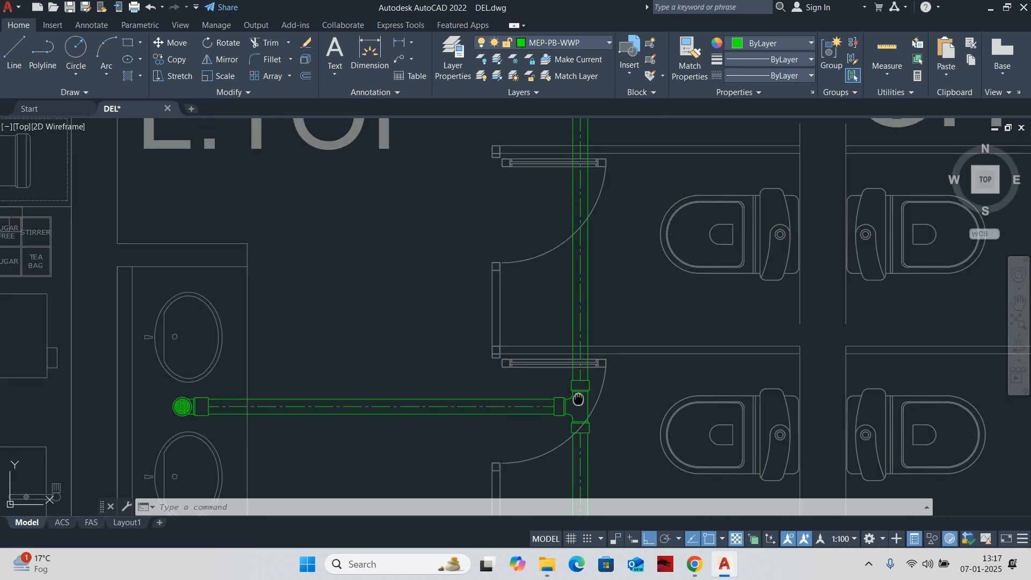
{"action": "middle_click_drag", "start_coordinate": [580, 401], "coordinate": [574, 276]}
{"action": "scroll", "coordinate": [573, 290], "scroll_direction": "down", "scroll_amount": 3}
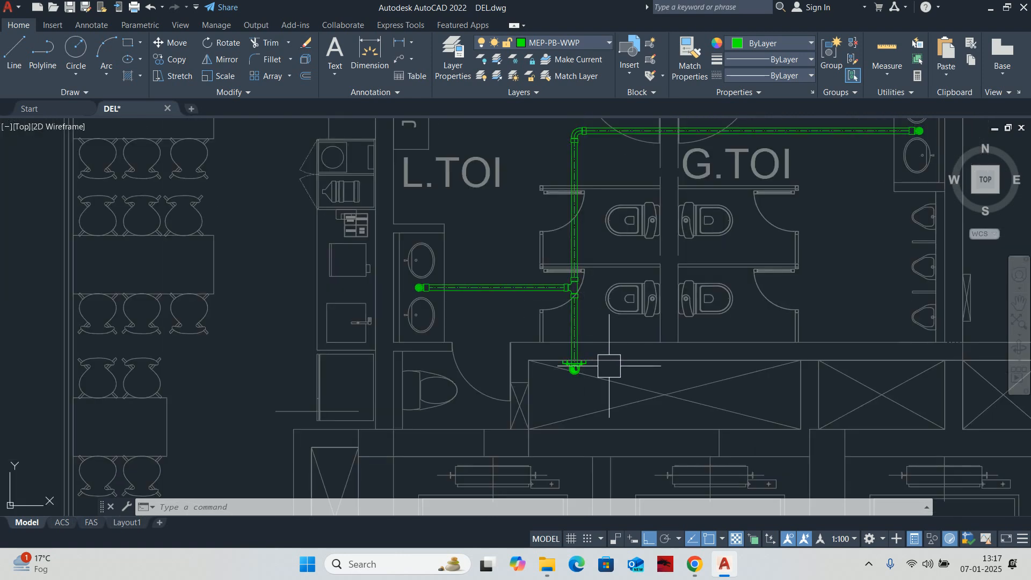
{"action": "scroll", "coordinate": [591, 341], "scroll_direction": "down", "scroll_amount": 2}
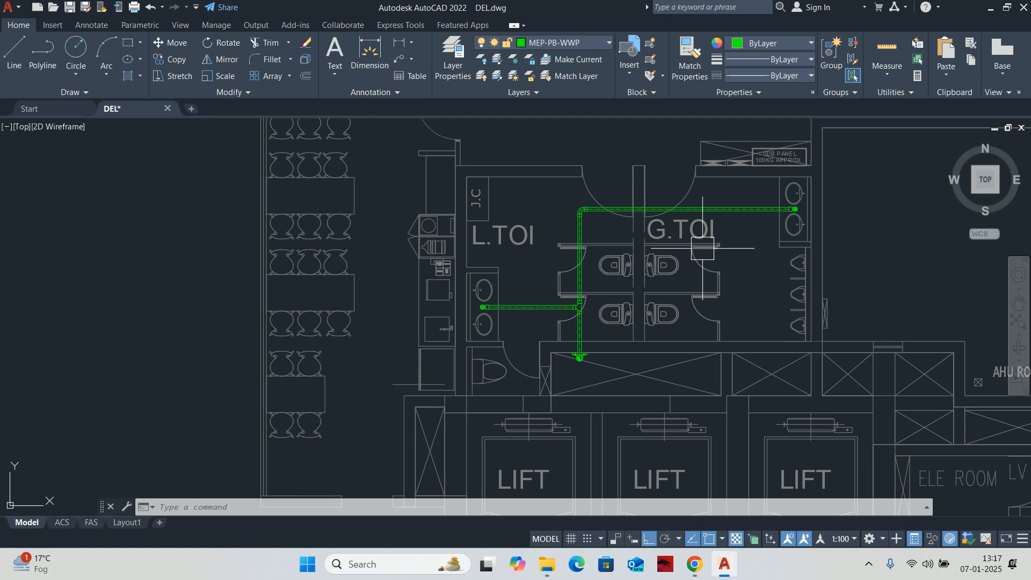
{"action": "key", "text": "Escape"}
{"action": "key", "text": "Escape"}
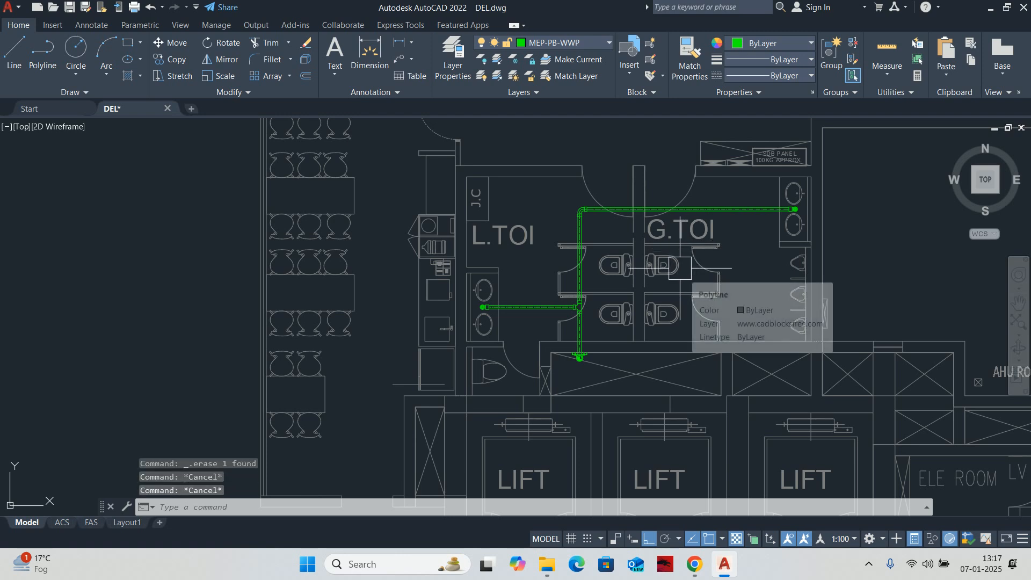
{"action": "key", "text": "Escape"}
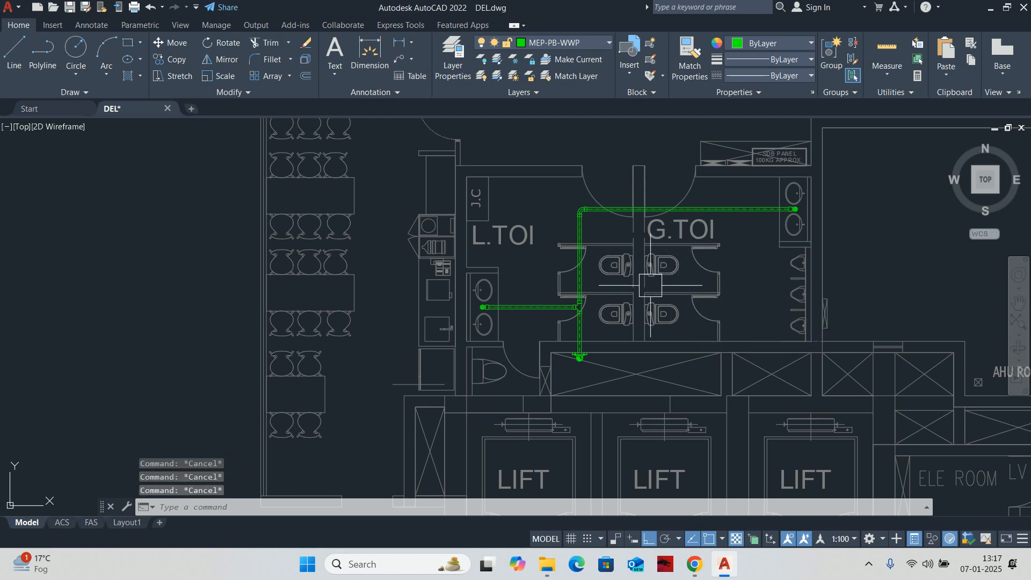